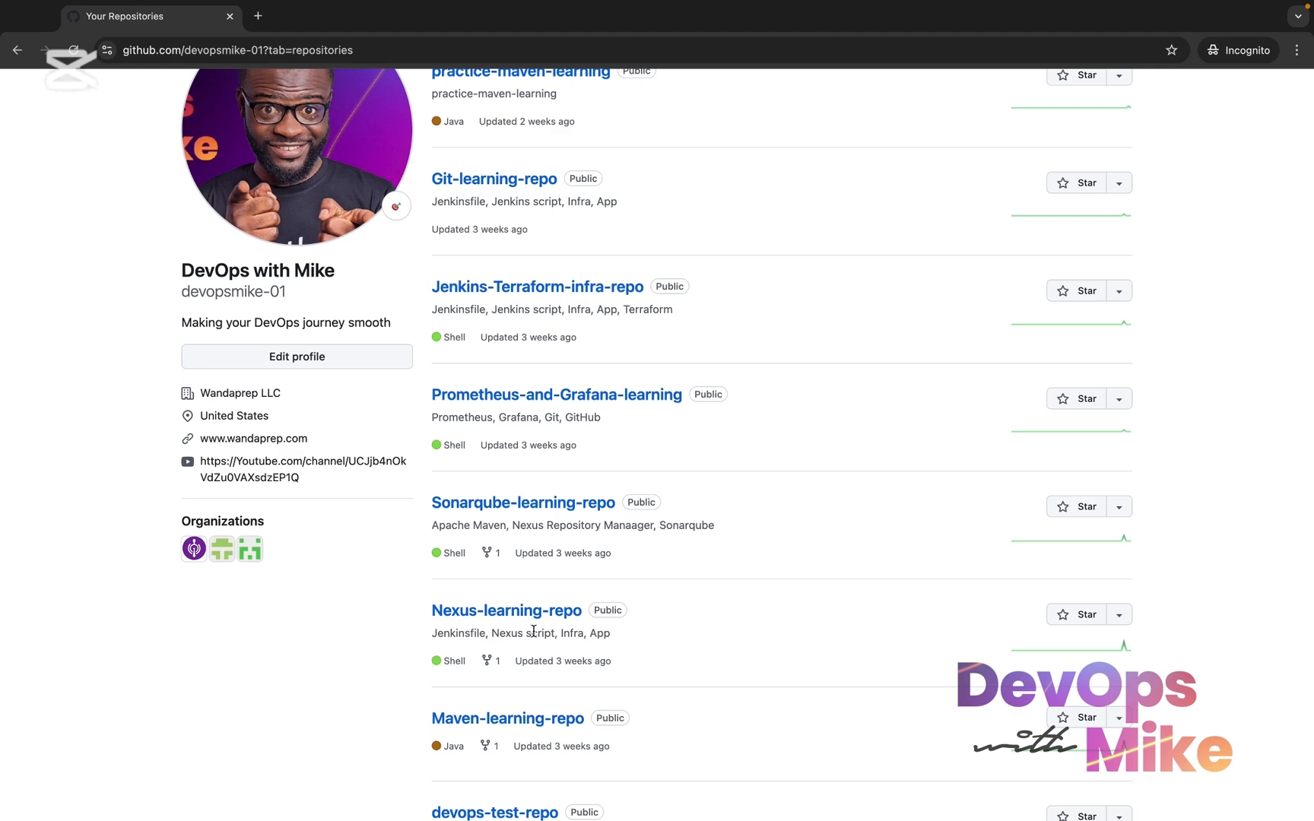
Open the Nexus-learning-repo repository and look over its file list and README
scroll(519, 265, "up", 3)
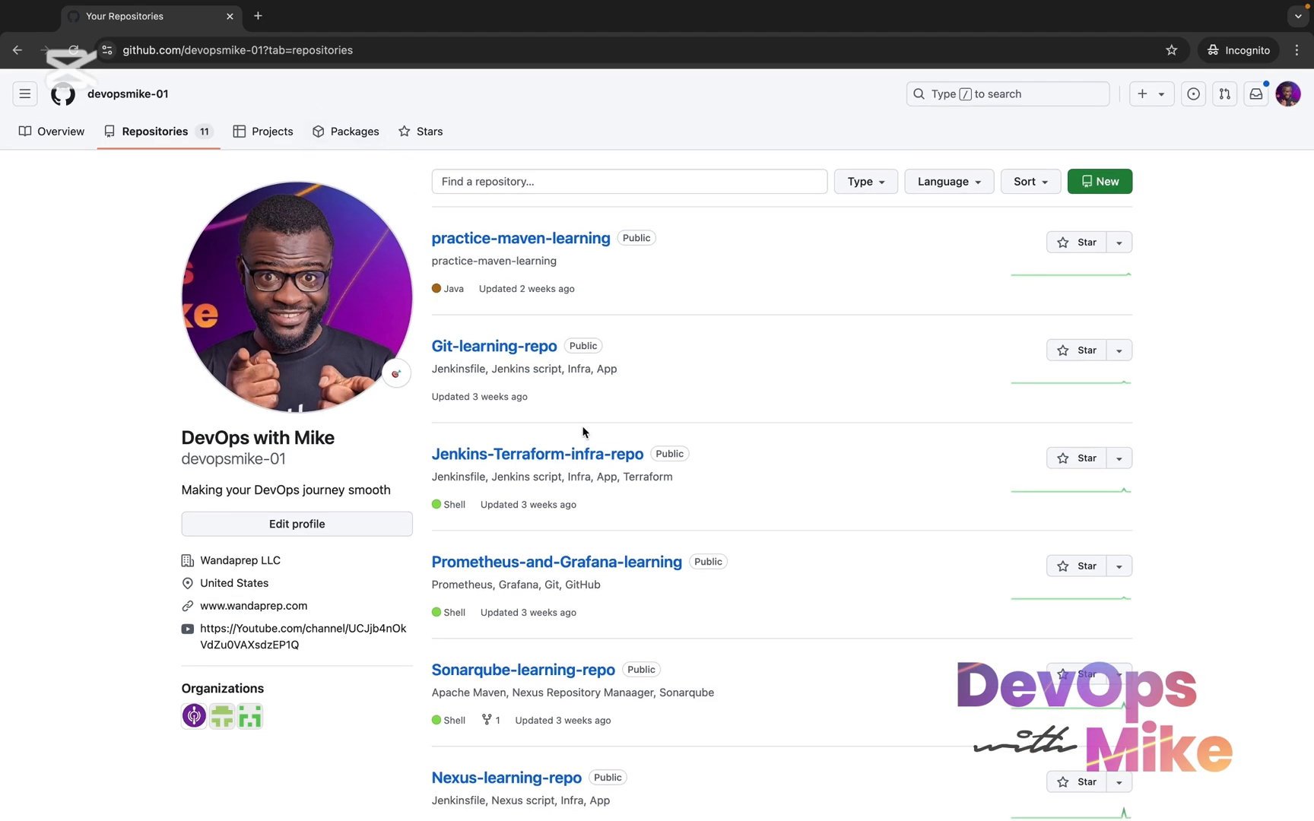
scroll(583, 432, "down", 5)
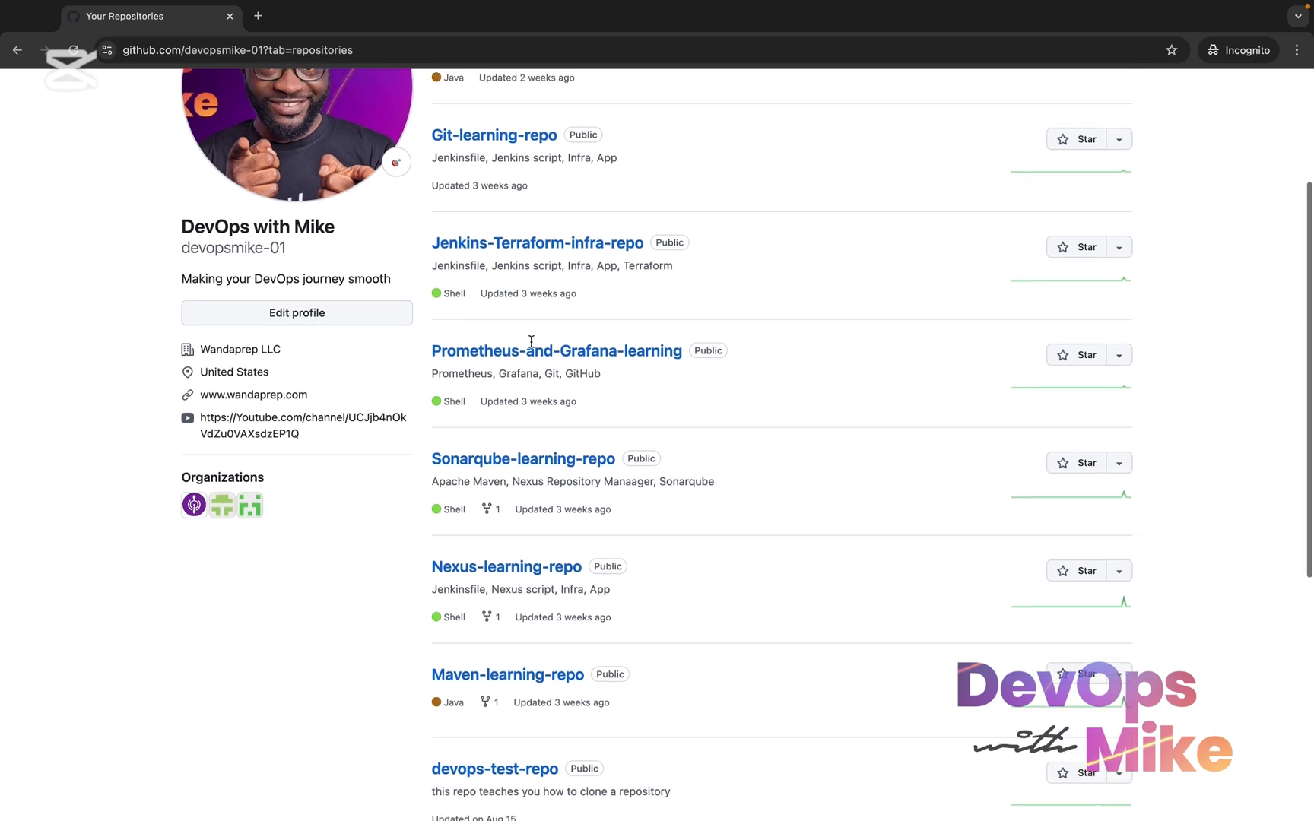
scroll(531, 341, "up", 1)
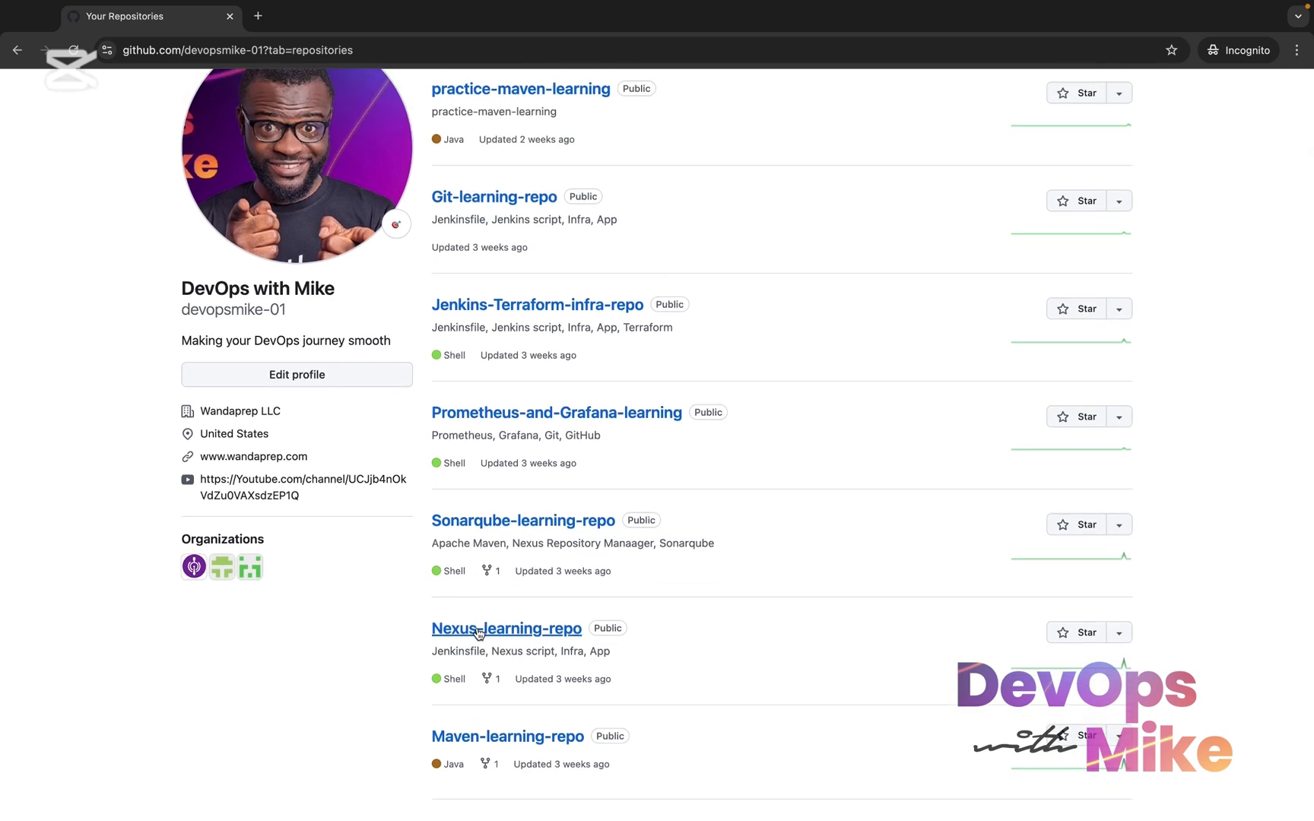
left_click(540, 629)
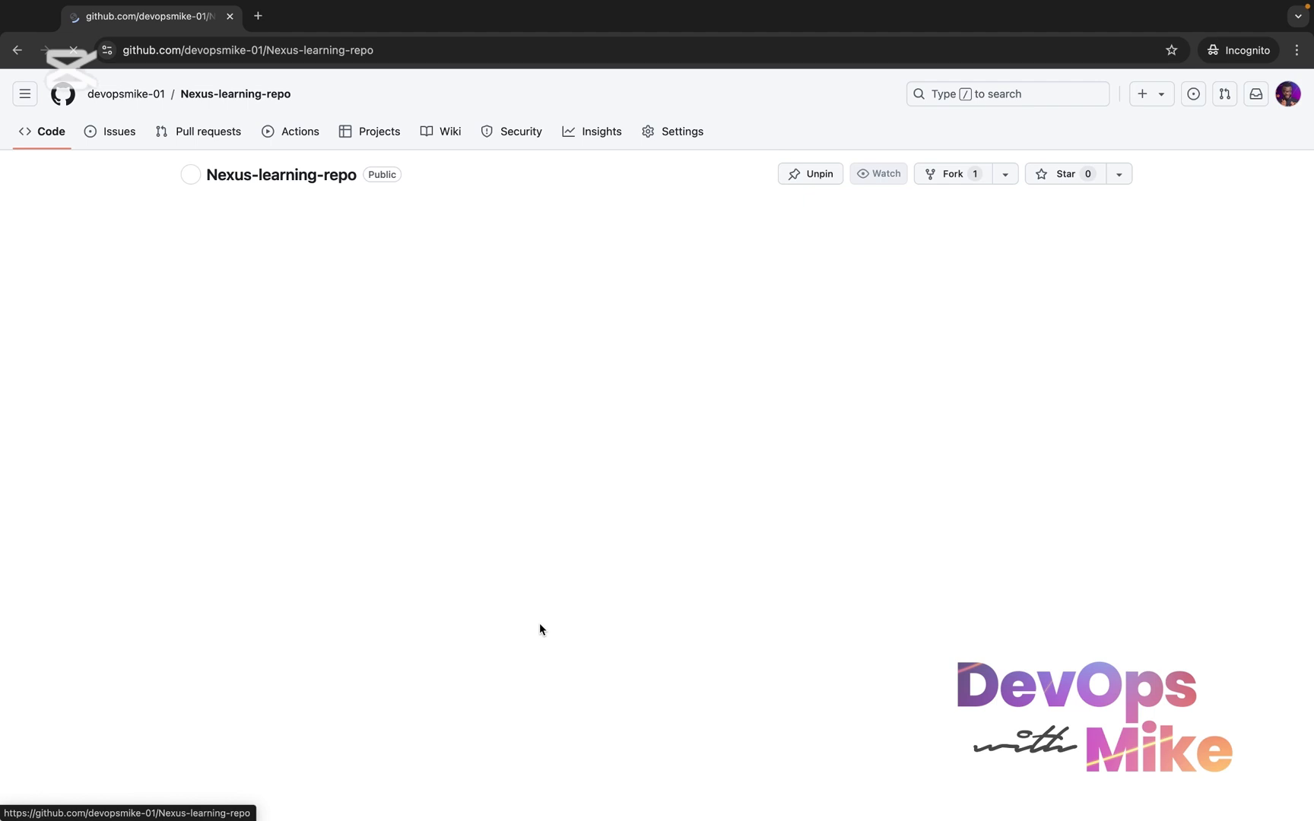
scroll(541, 629, "down", 1)
scroll(539, 623, "down", 3)
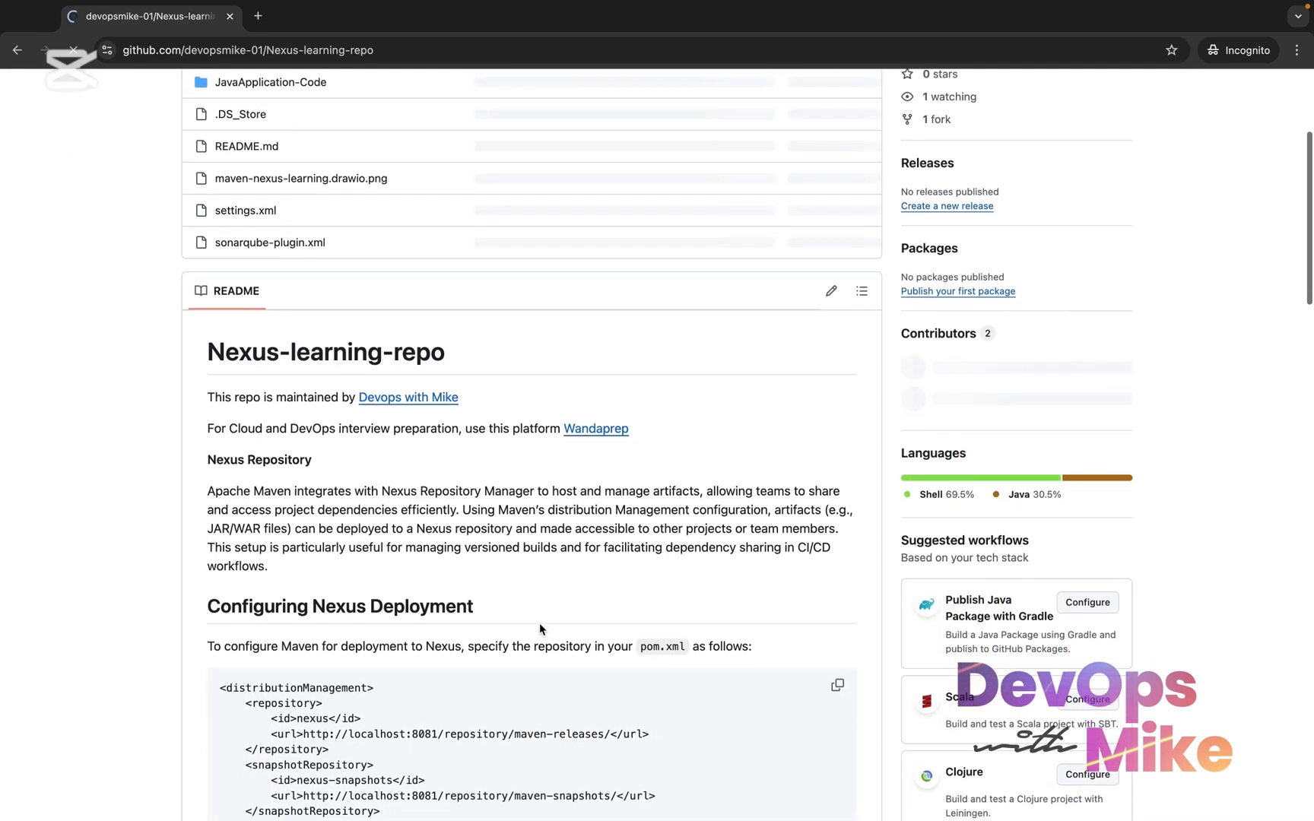
scroll(539, 623, "up", 4)
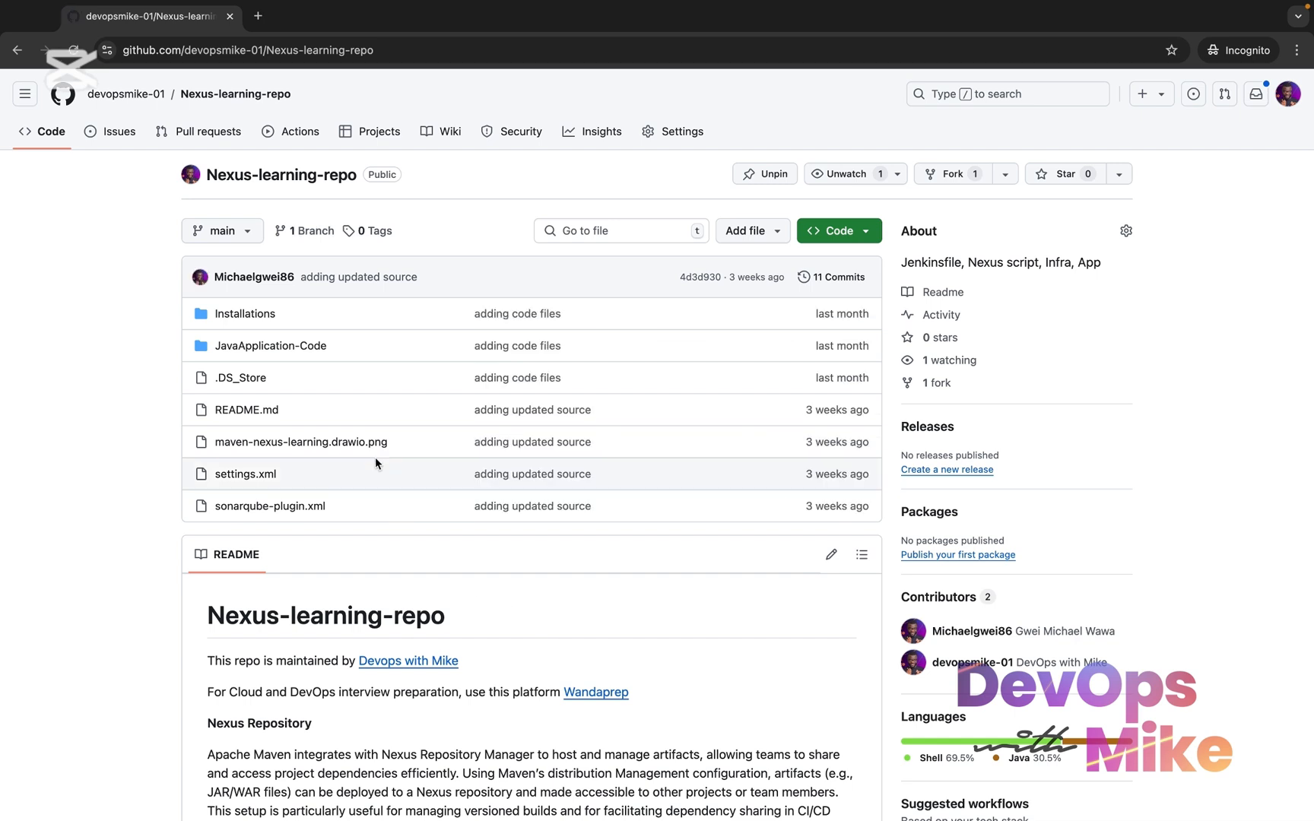
Open maven-install.md in the Installations folder and review the steps for installing Apache Maven and Java 8 on EC2
left_click(257, 320)
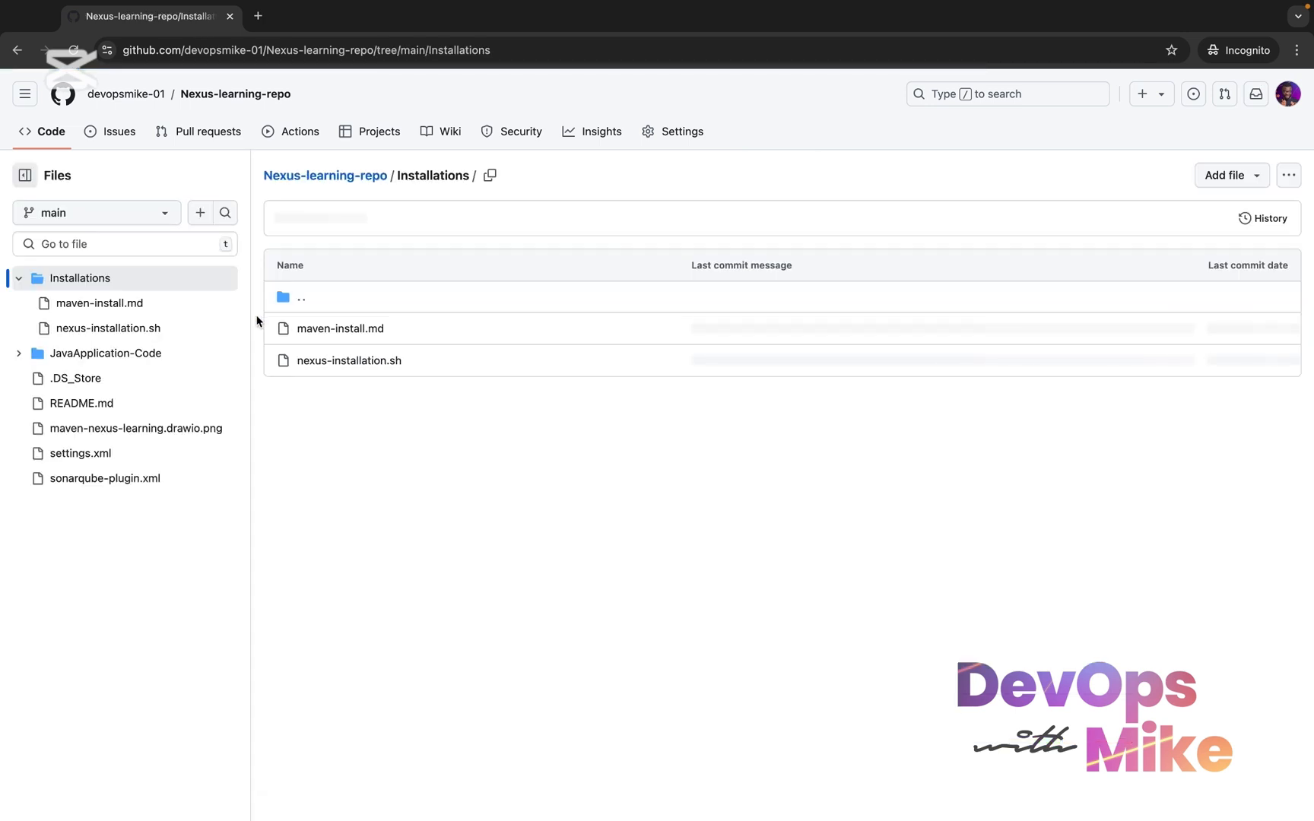
left_click(133, 309)
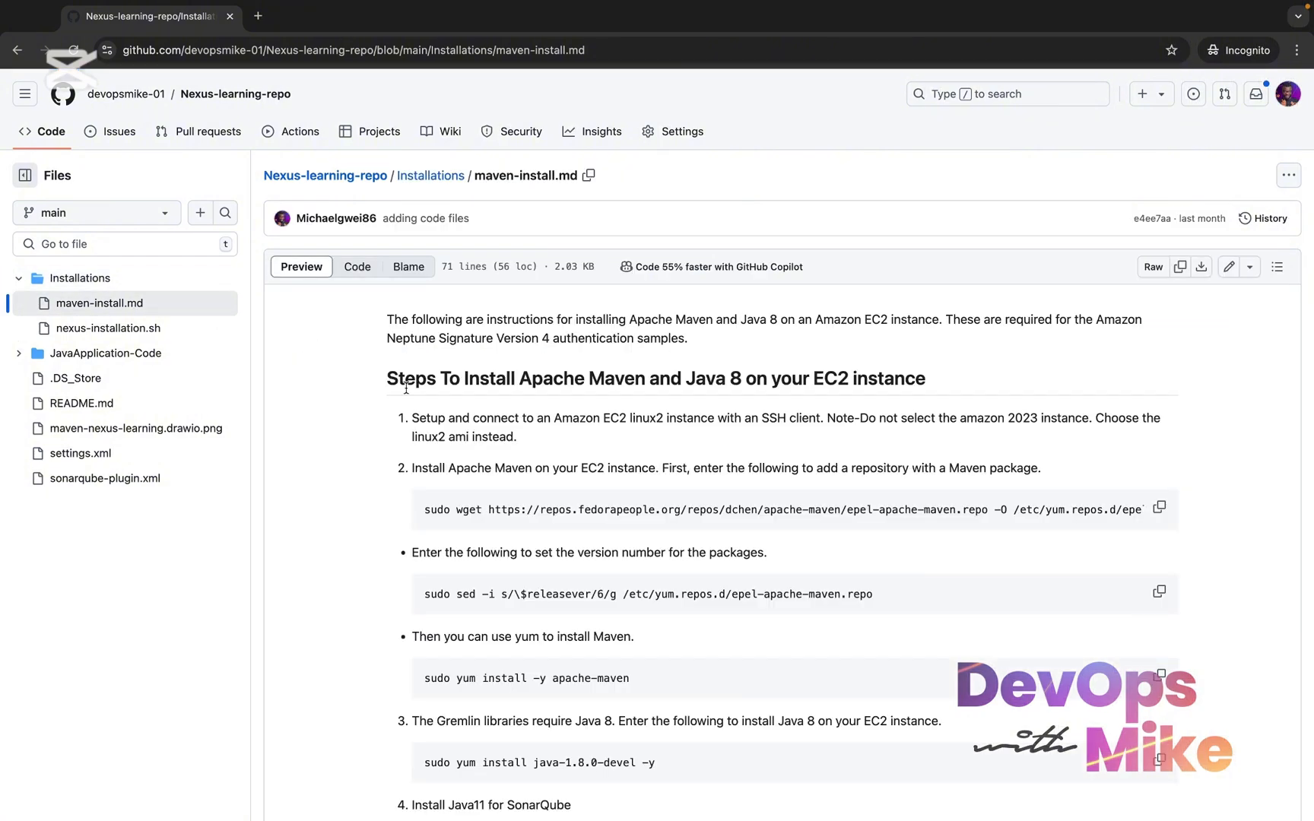
scroll(406, 389, "down", 10)
scroll(509, 552, "up", 10)
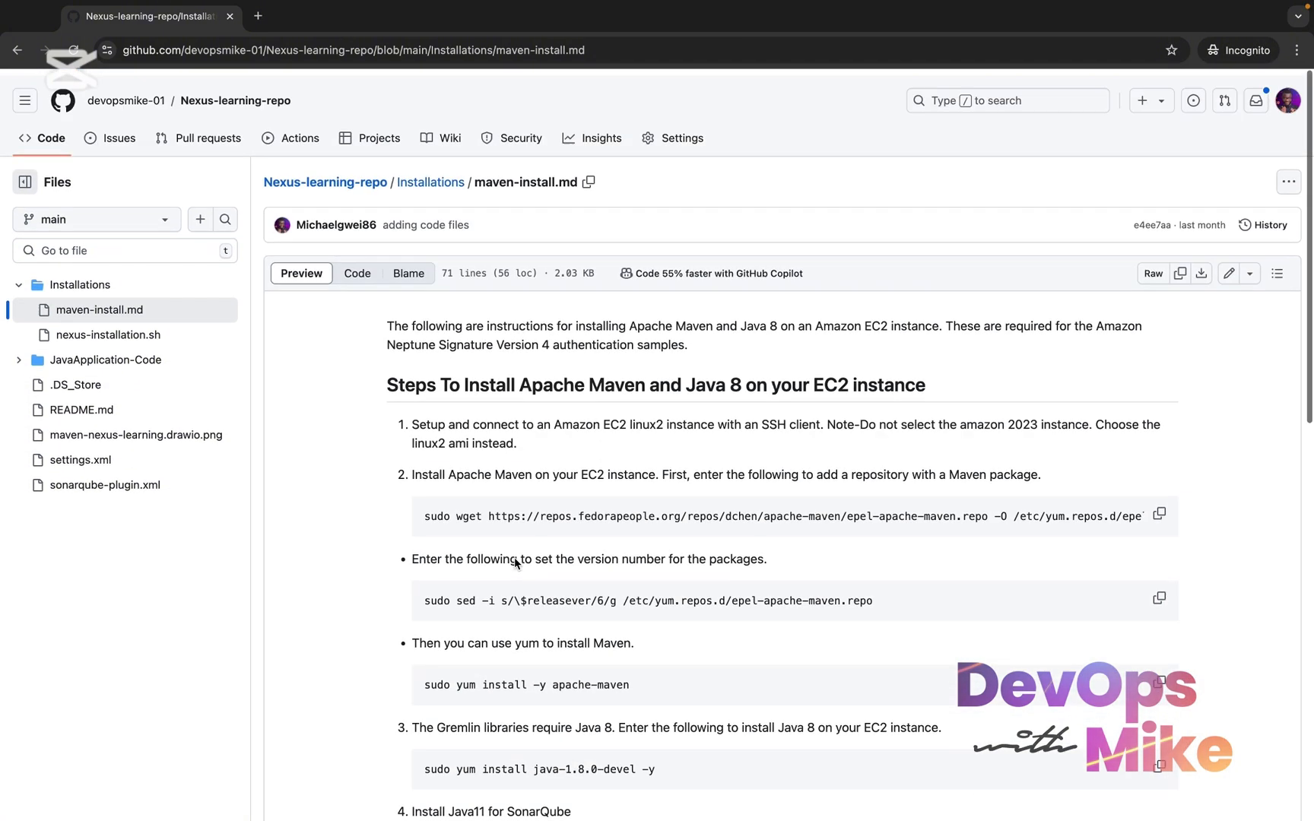
scroll(515, 562, "down", 1)
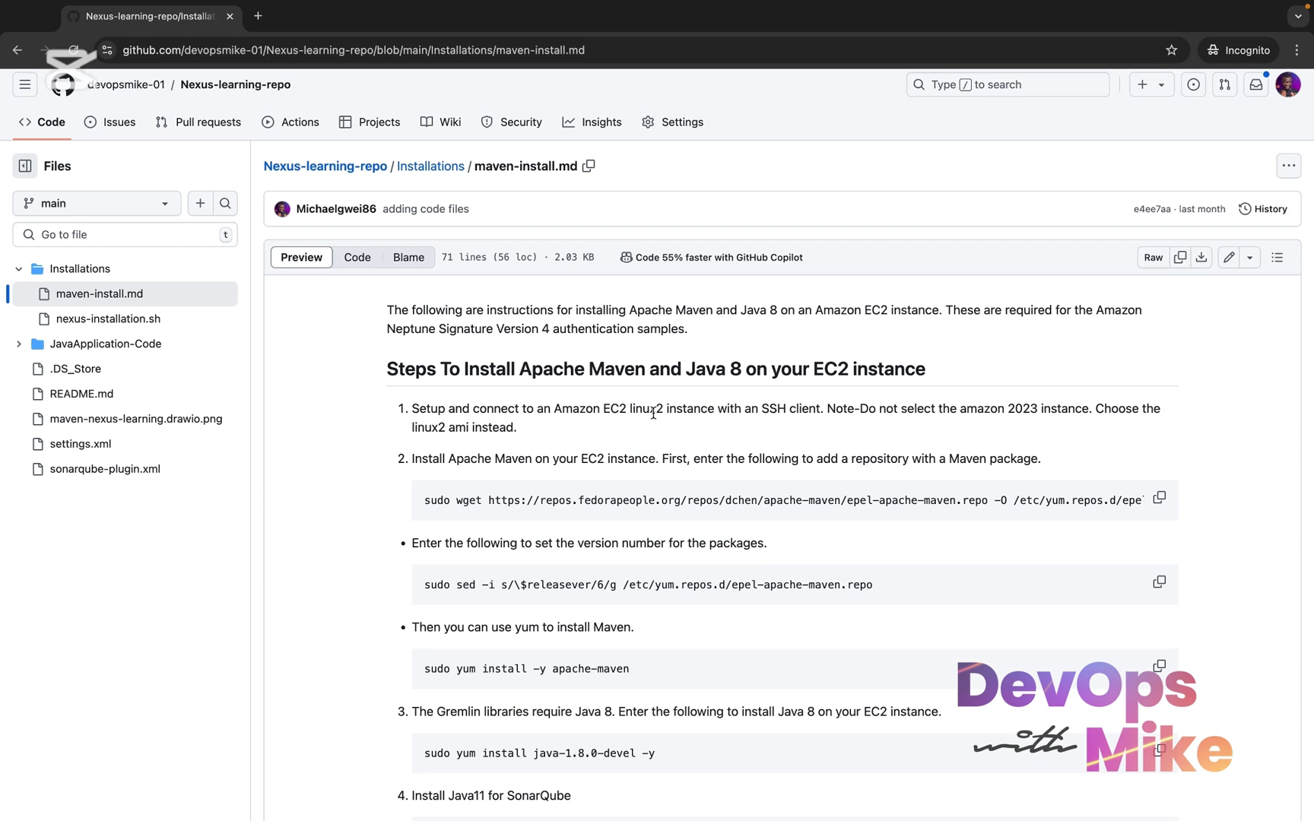
scroll(621, 426, "down", 1)
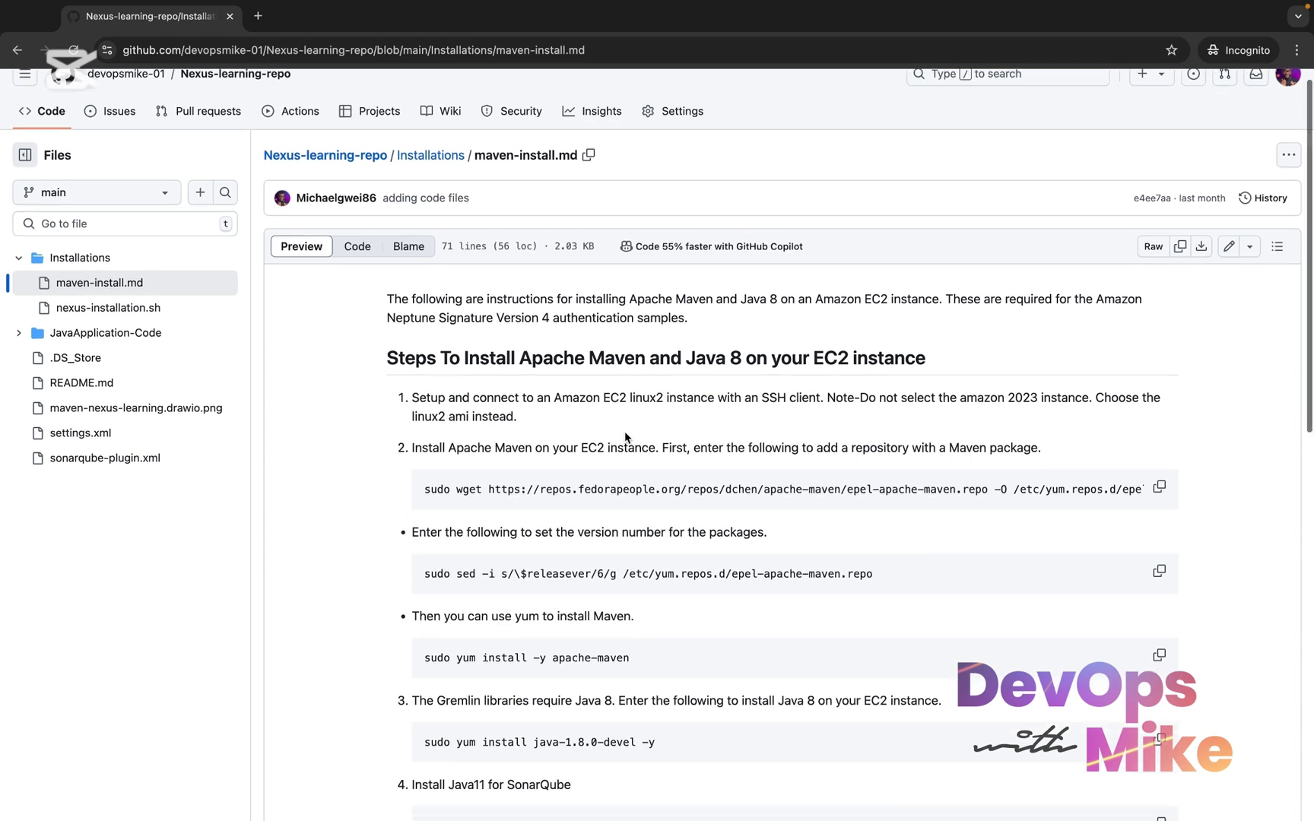
Open nexus-installation.sh and read through the whole Nexus installation script
left_click(144, 306)
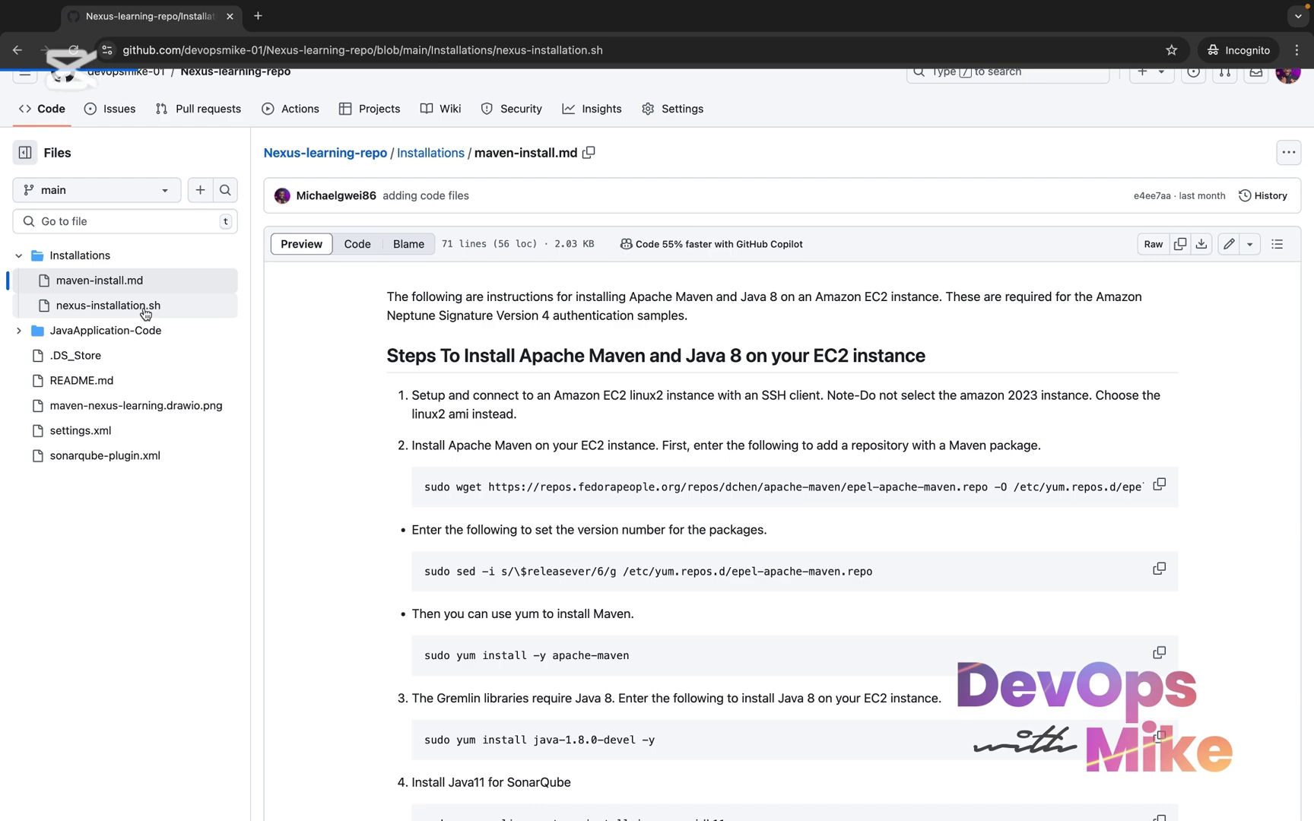
scroll(320, 435, "down", 3)
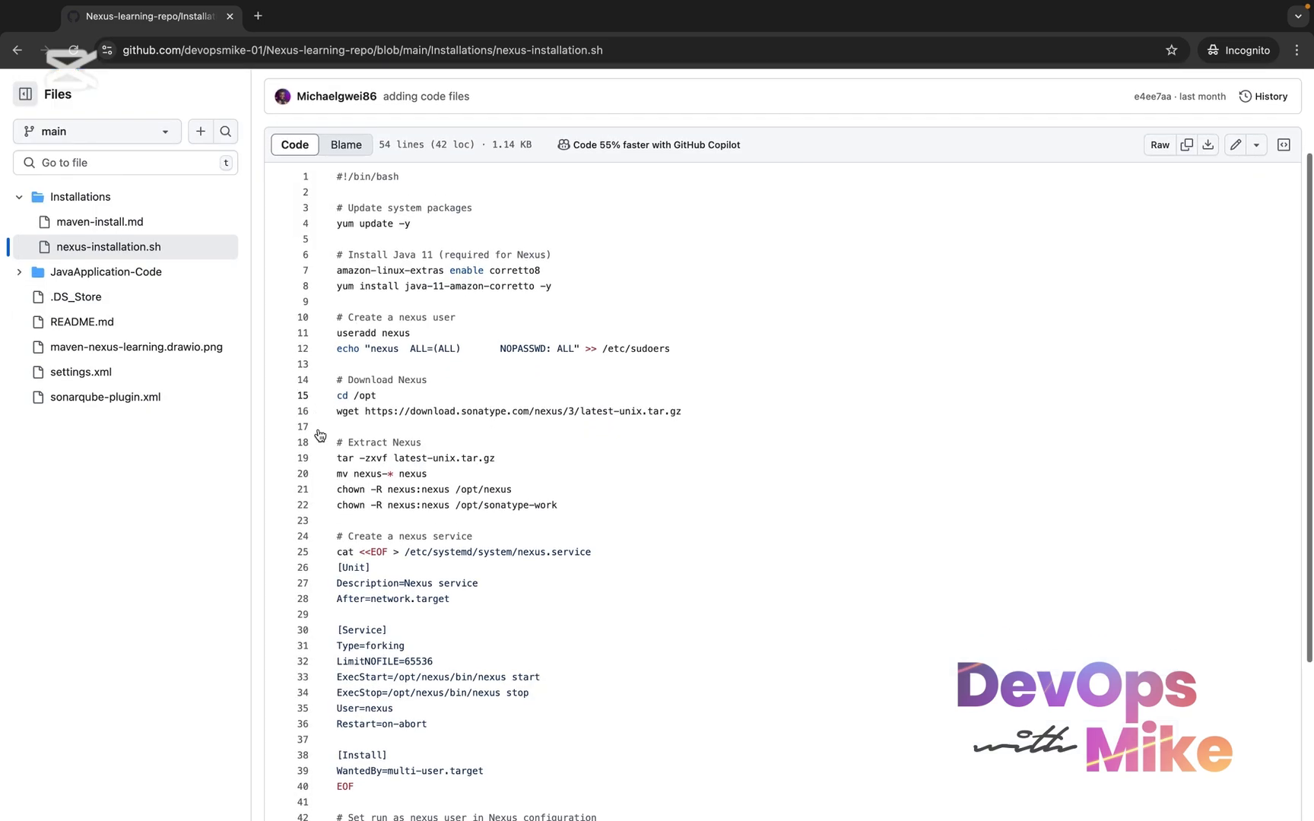
scroll(319, 435, "down", 1)
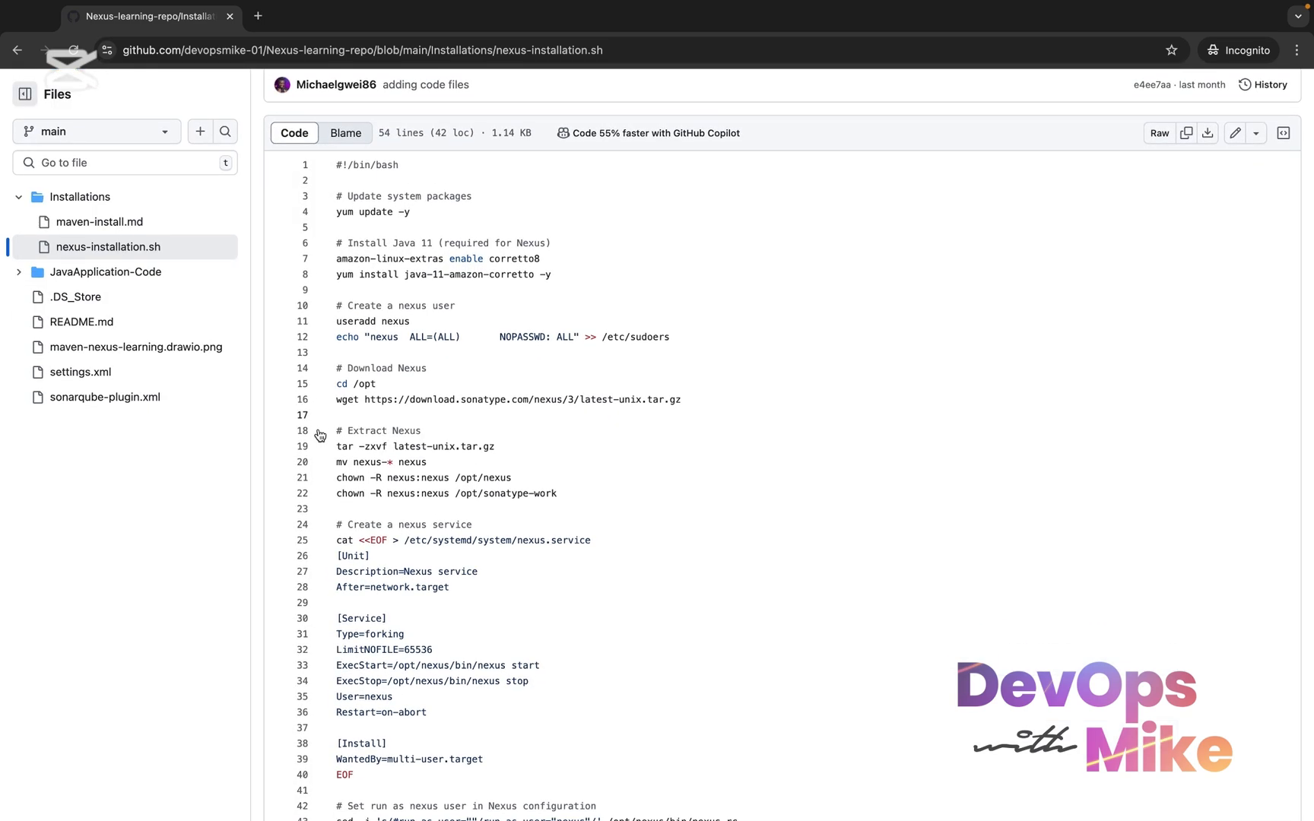
scroll(320, 435, "down", 2)
scroll(319, 435, "down", 5)
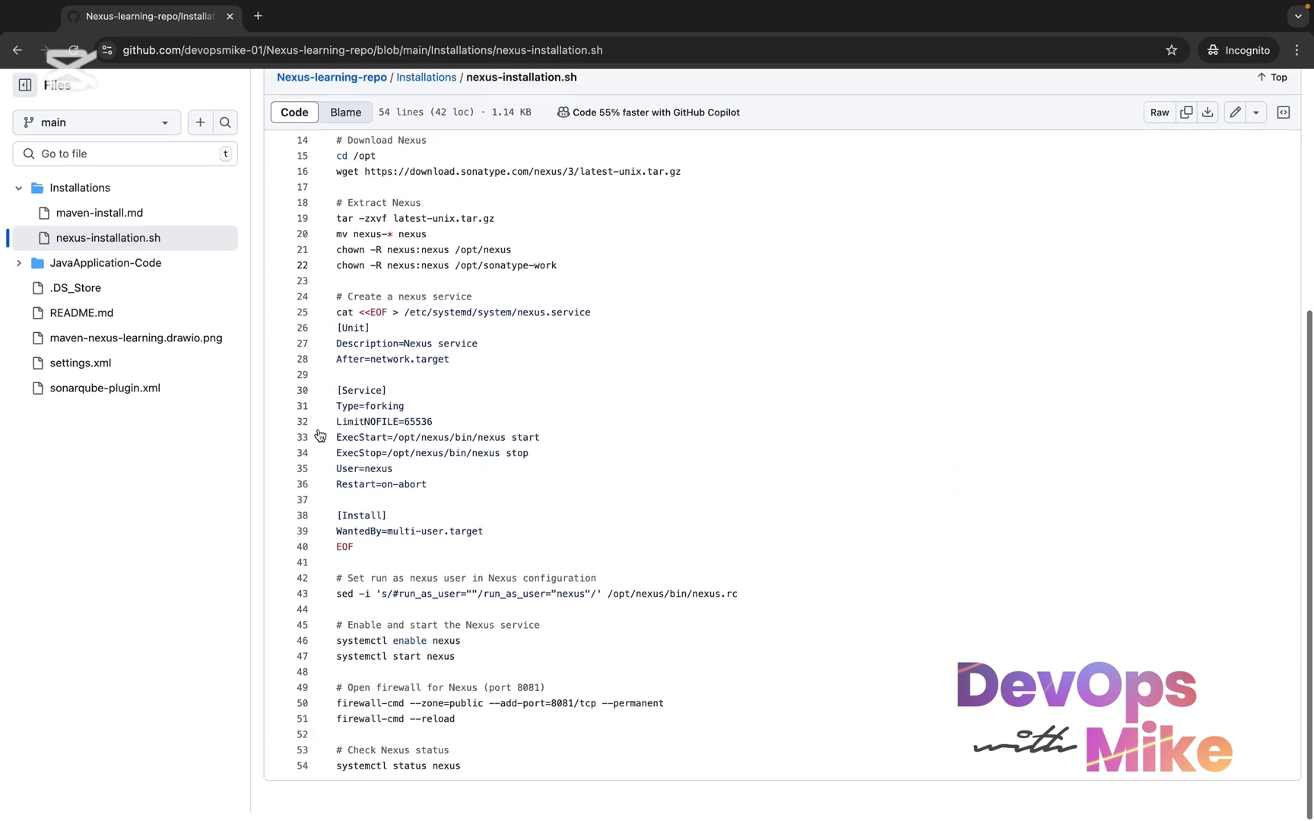
scroll(319, 435, "up", 8)
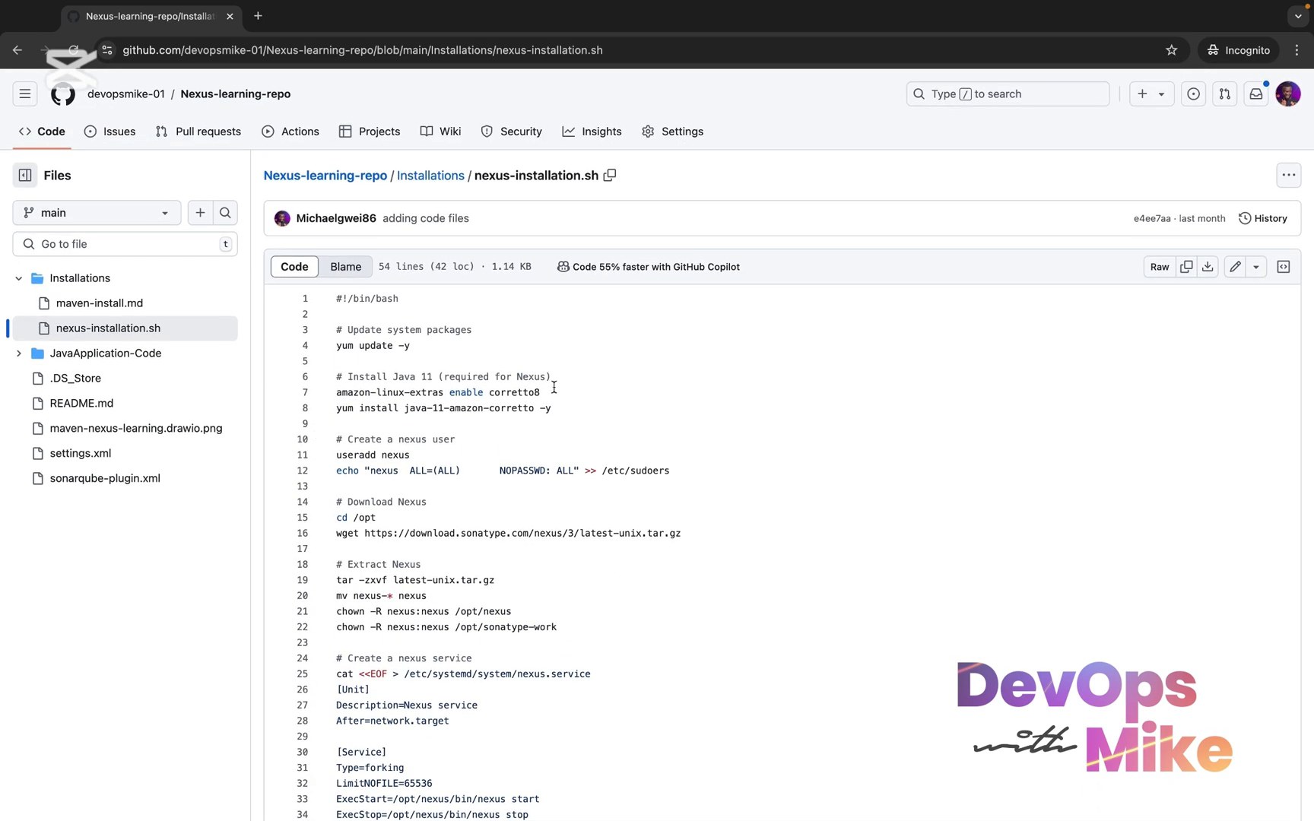
Highlight the script's system update and Java 11 installation lines, and the useradd and sudoers lines for the nexus user
left_click_drag(545, 395, 336, 298)
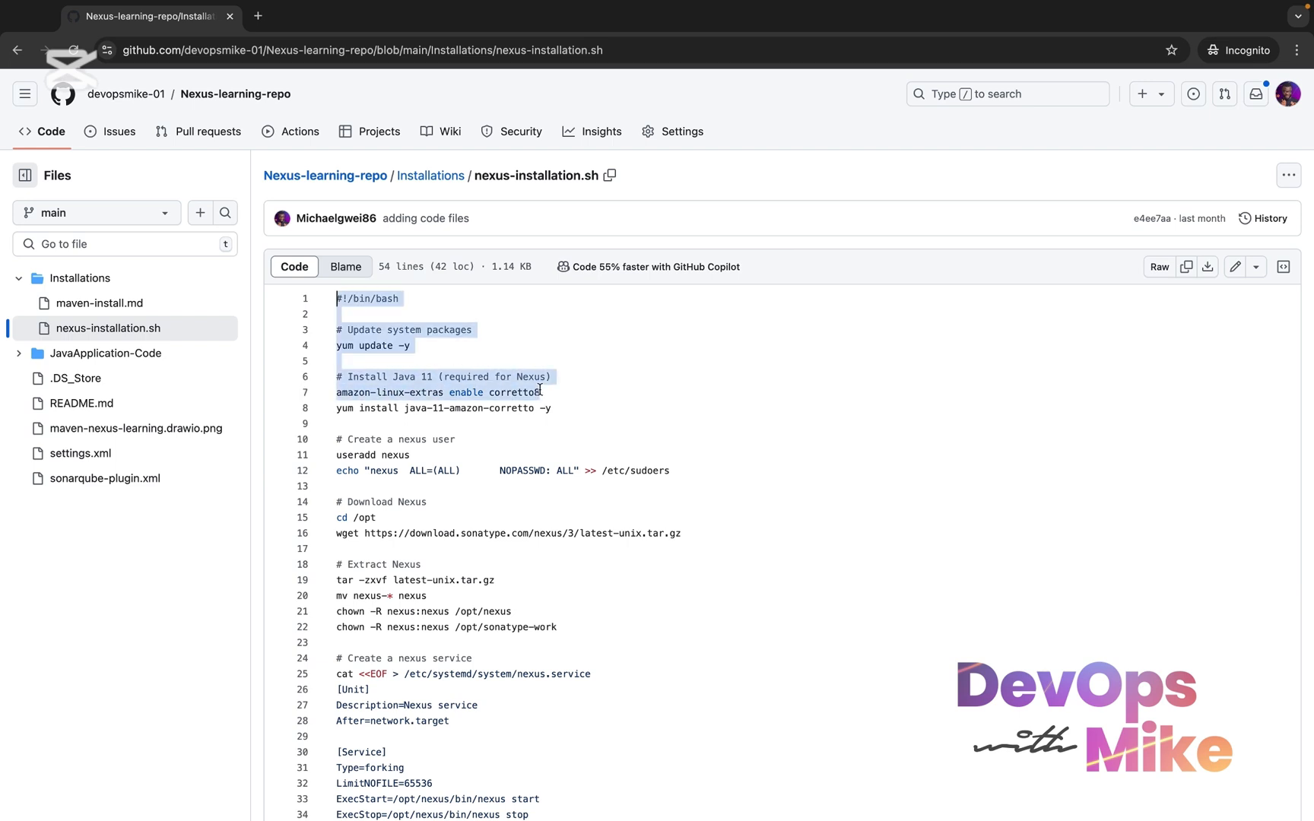
left_click_drag(561, 392, 336, 298)
left_click_drag(554, 419, 326, 413)
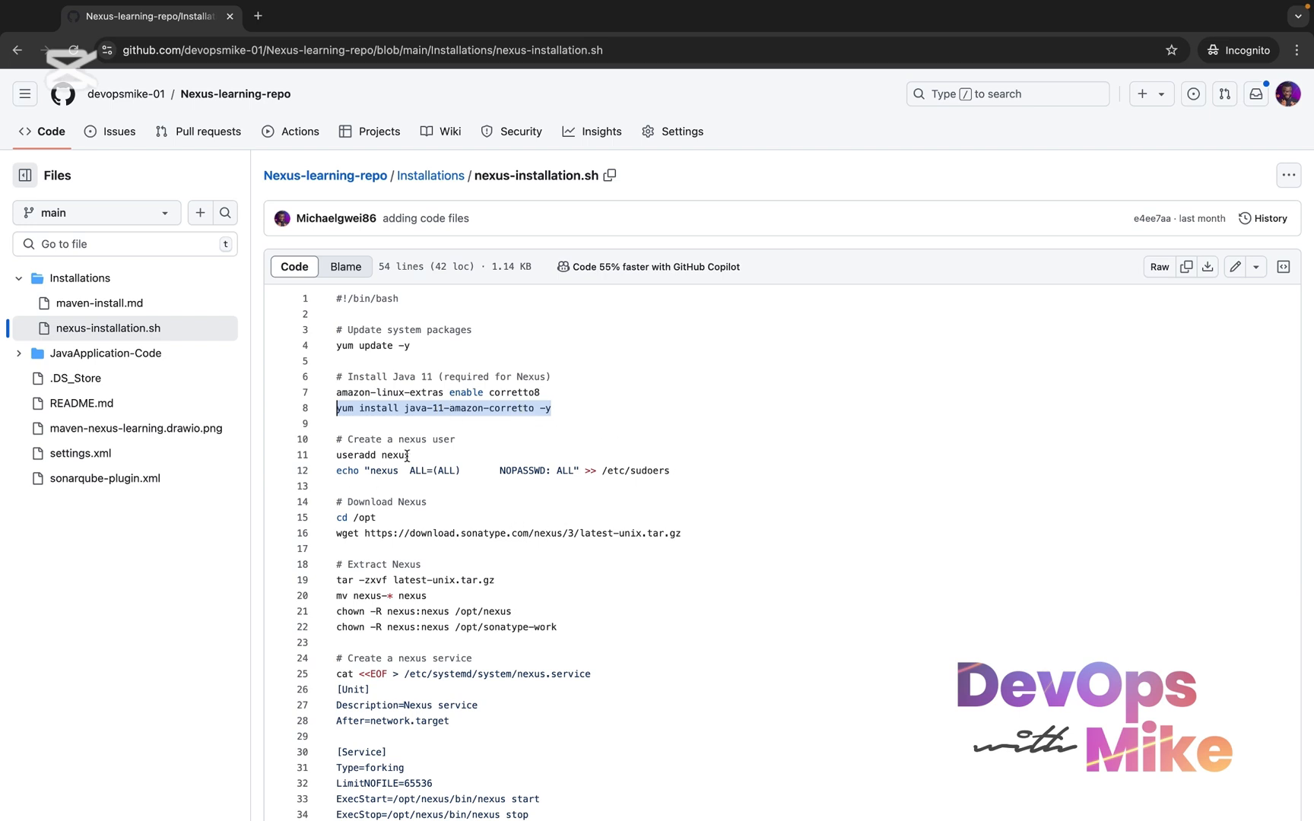
left_click_drag(409, 455, 329, 454)
left_click_drag(711, 466, 336, 469)
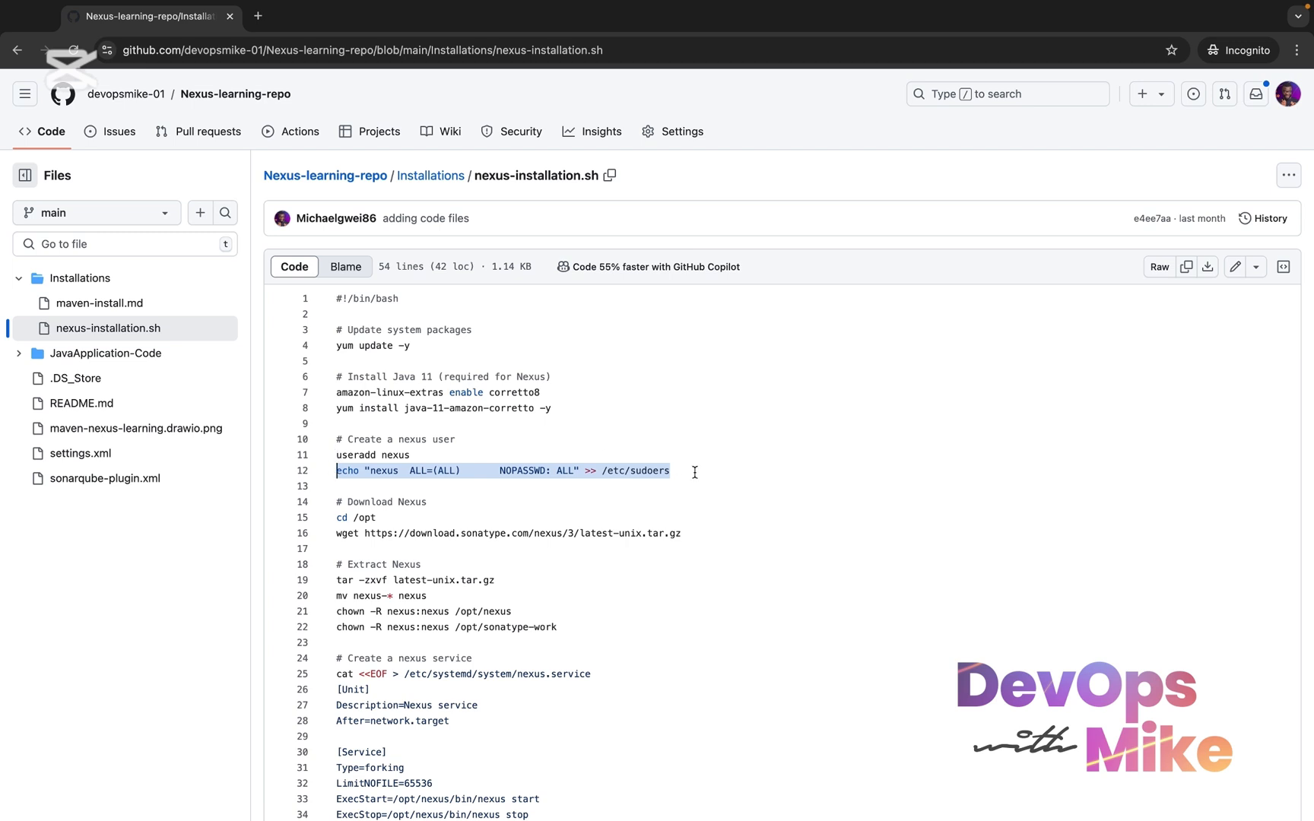
left_click_drag(695, 472, 324, 454)
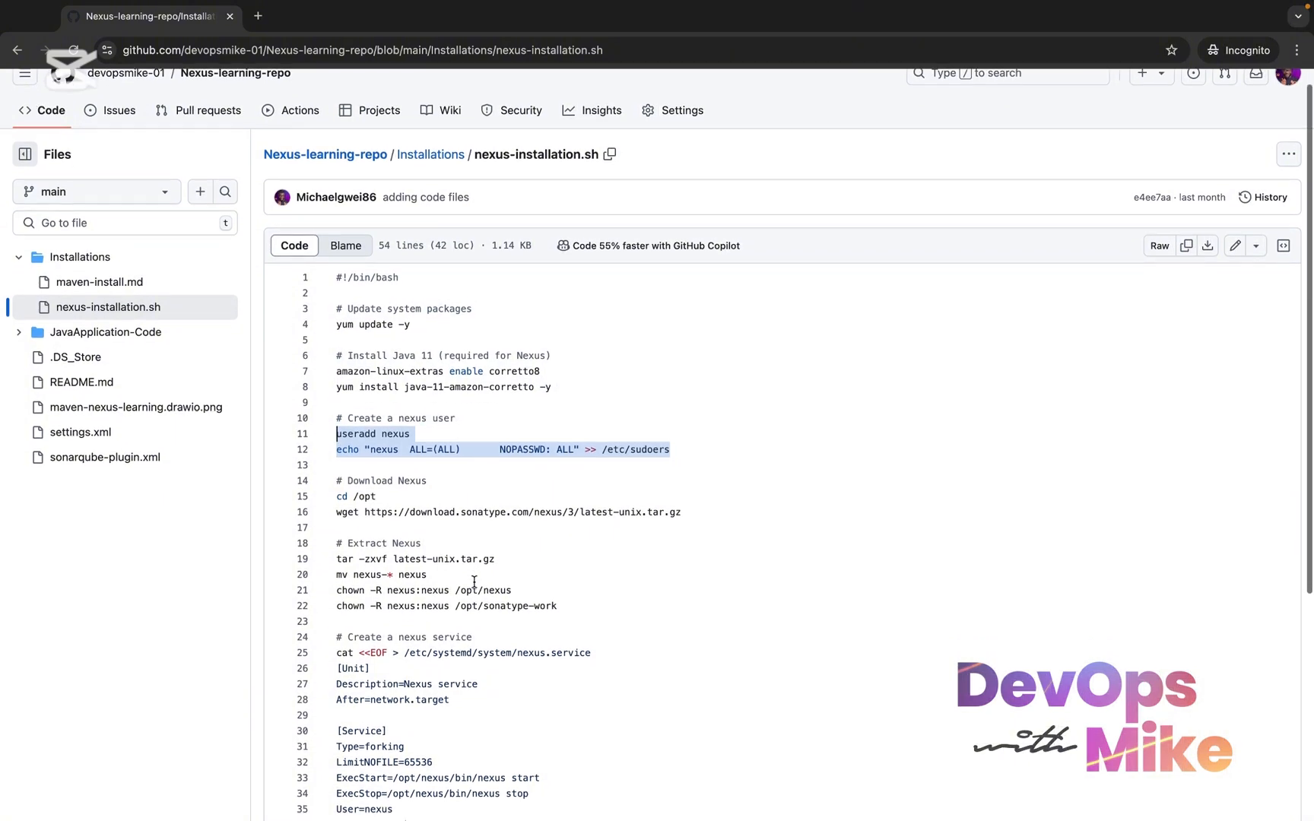
Highlight the script sections that download and extract Nexus and create the nexus service, through line 40
scroll(723, 506, "down", 1)
left_click_drag(712, 516, 325, 489)
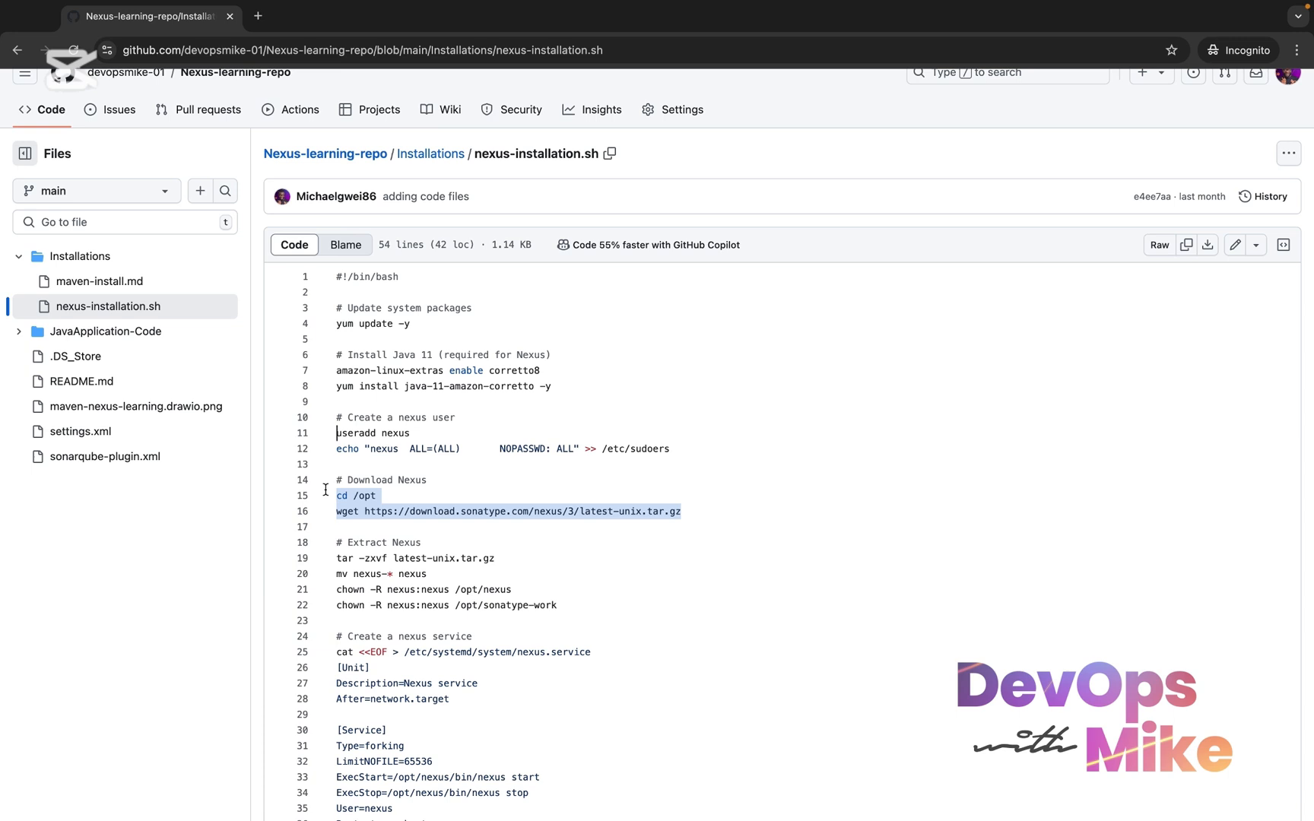
left_click_drag(608, 640, 339, 567)
scroll(331, 560, "down", 2)
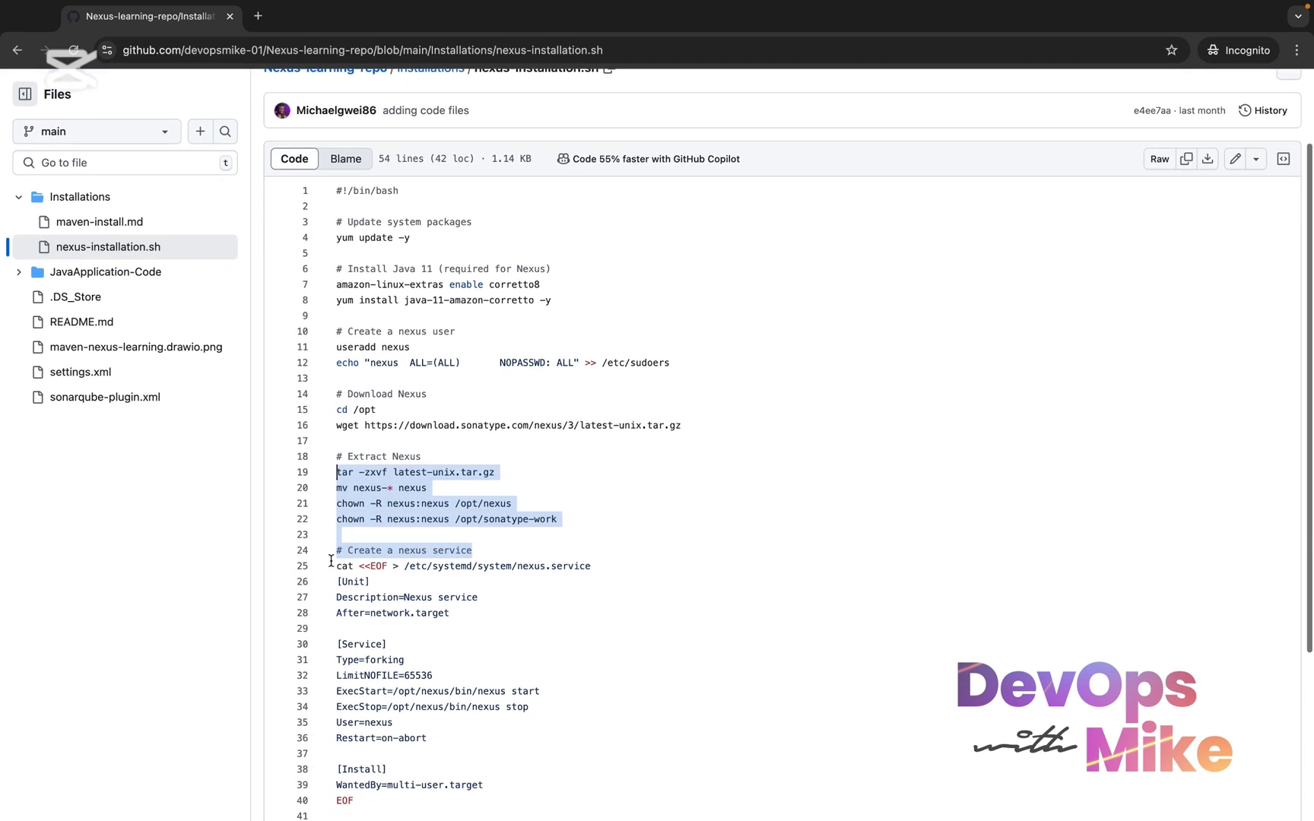
left_click_drag(481, 613, 347, 551)
scroll(354, 593, "down", 2)
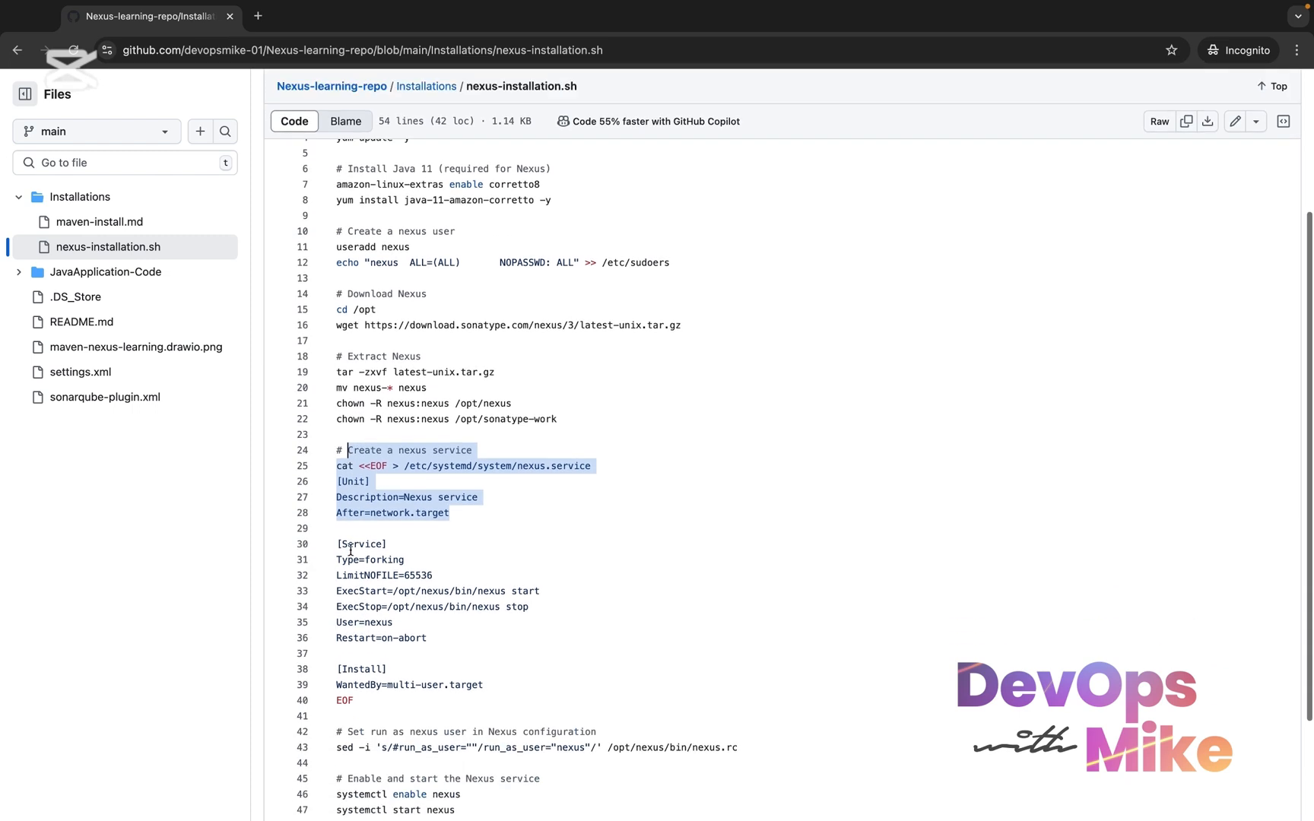
left_click_drag(371, 693, 342, 449)
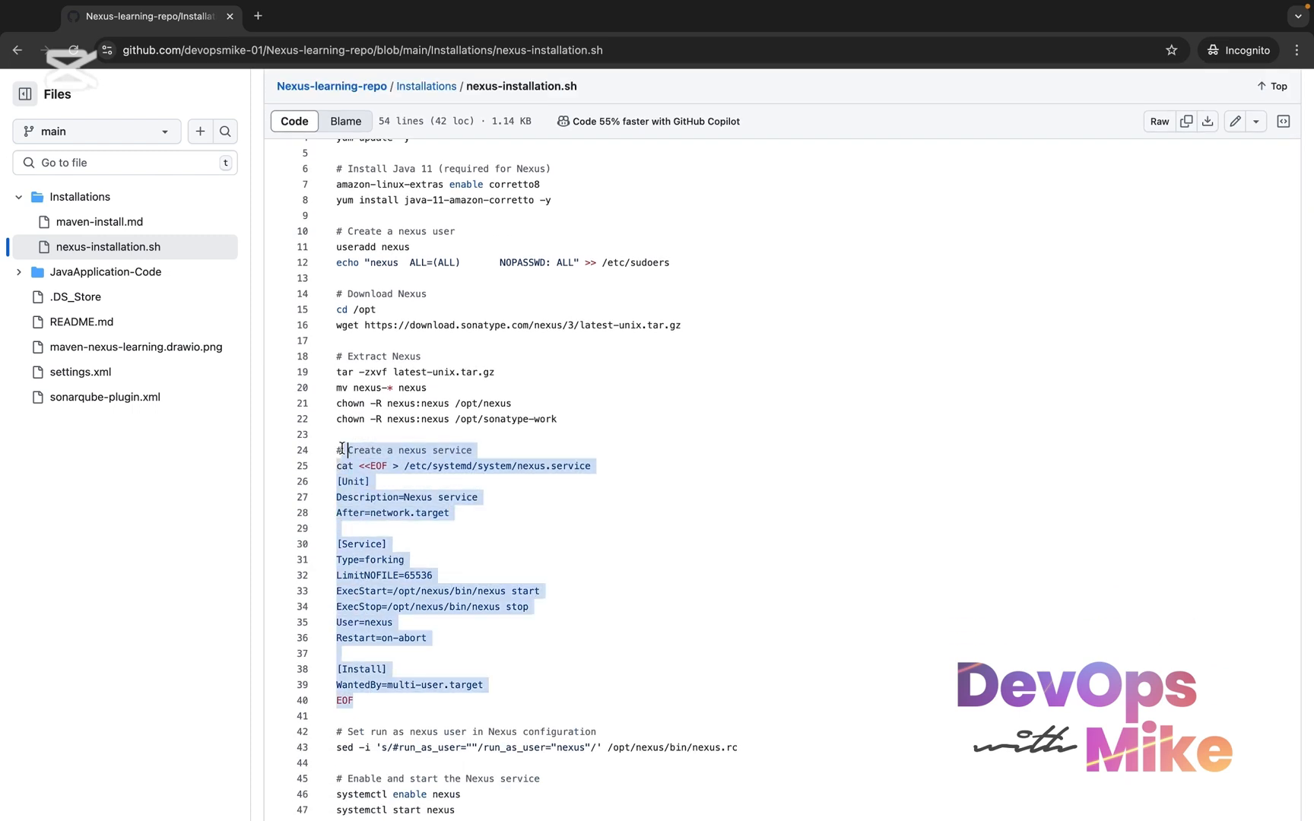
Highlight the run-as-user and service enable/start sections, and select the entire nexus-installation.sh script
scroll(440, 684, "down", 2)
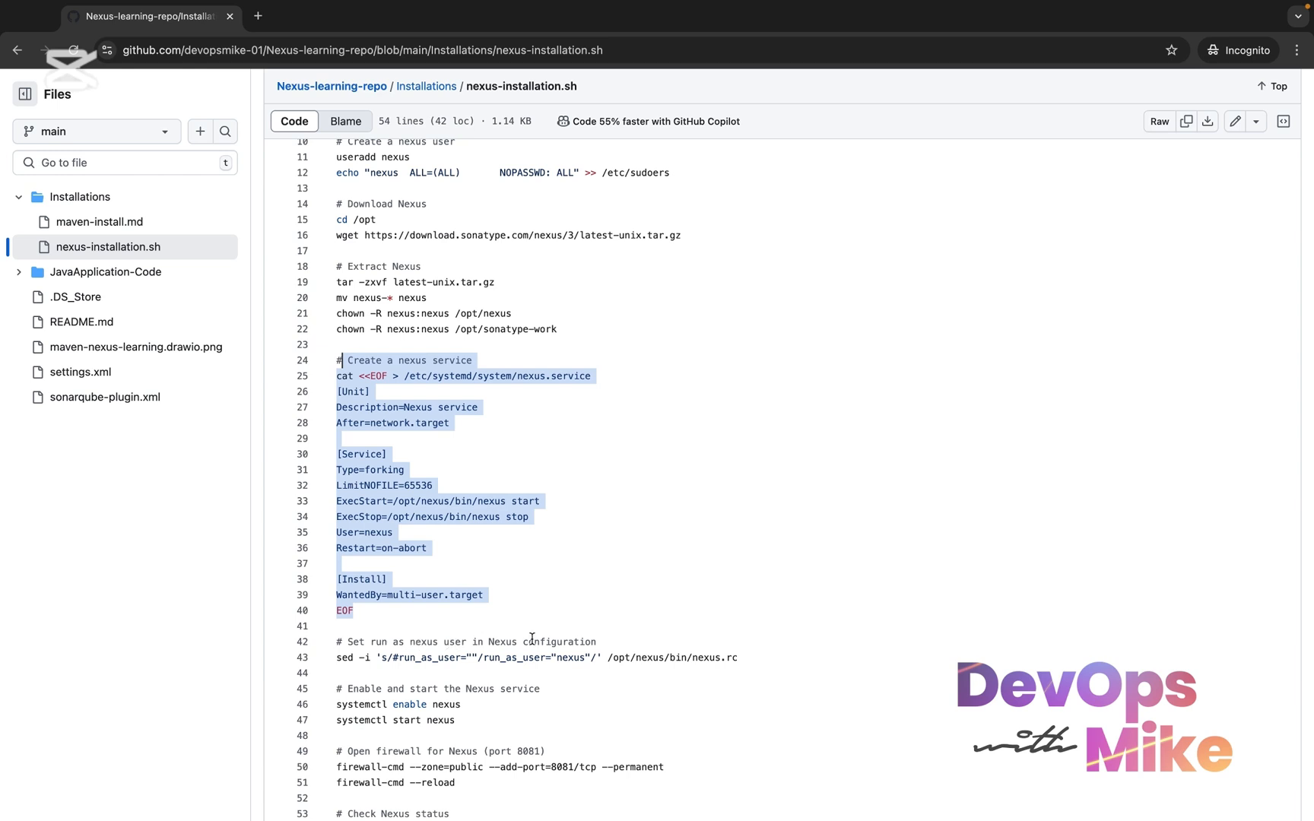
left_click_drag(772, 666, 322, 643)
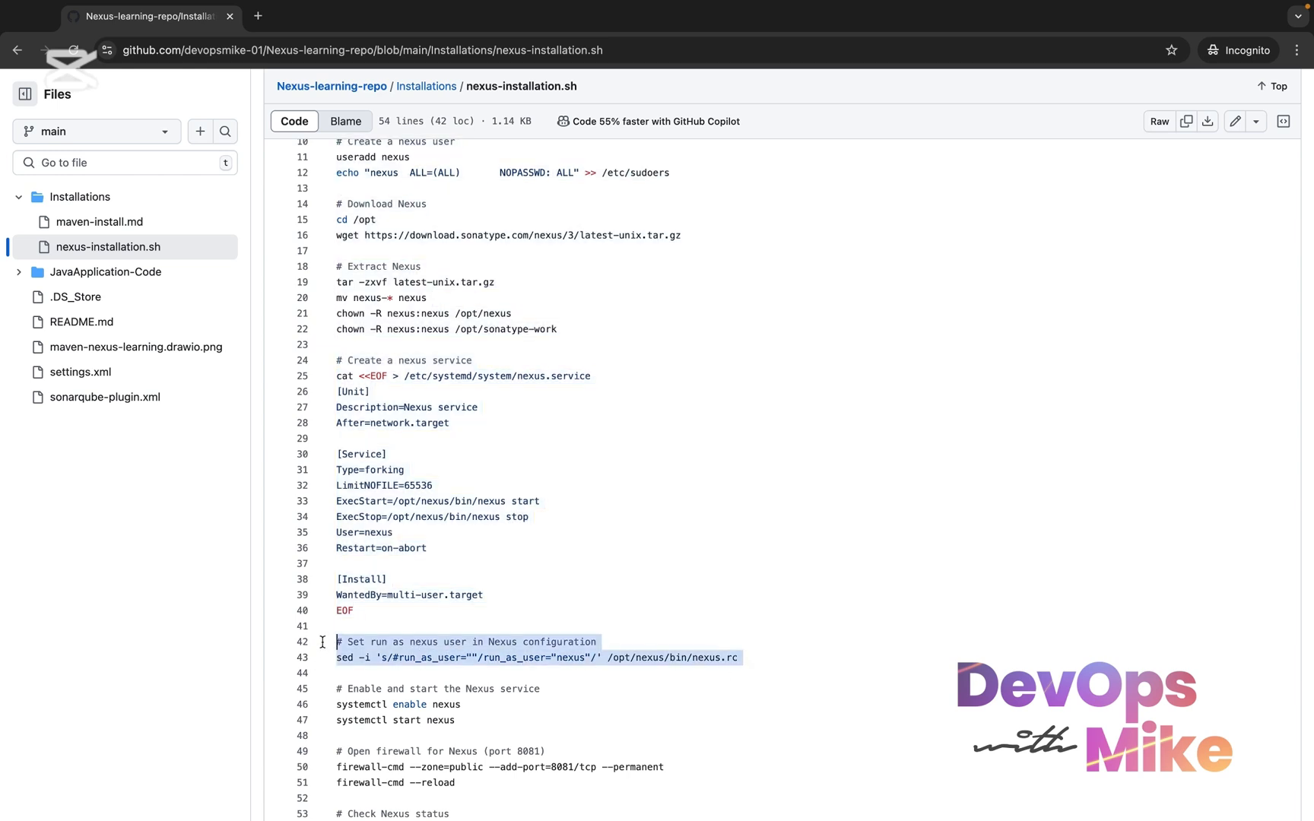
left_click_drag(459, 723, 324, 690)
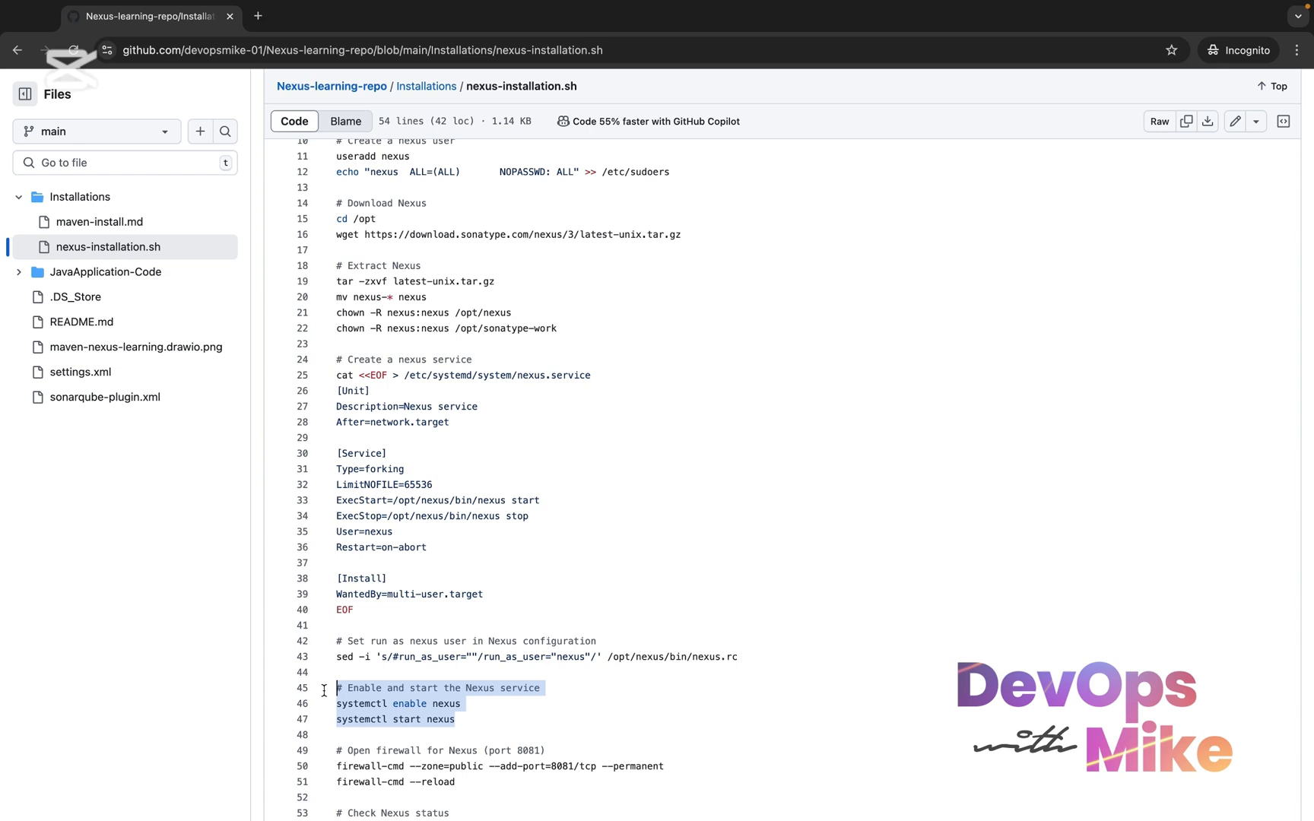
scroll(365, 715, "down", 2)
key("super+a")
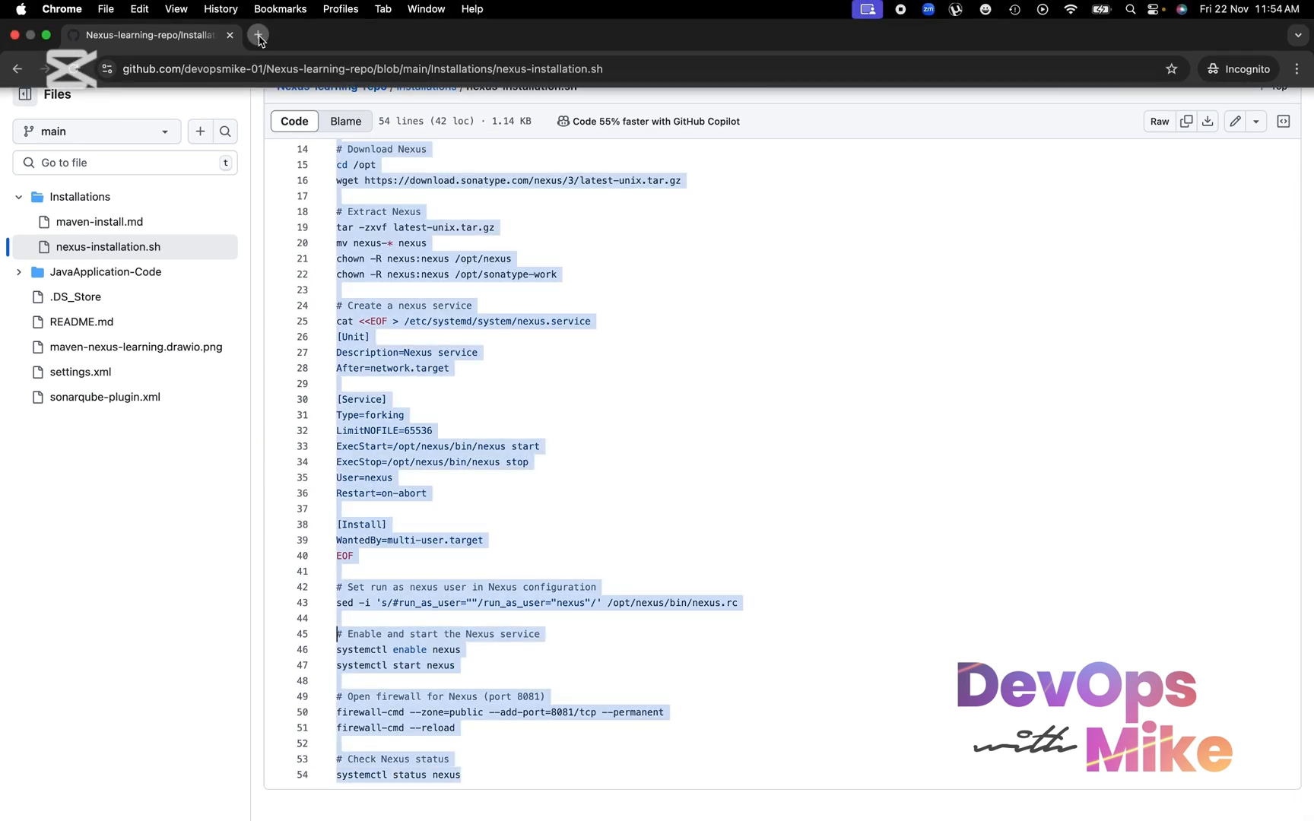
Search Google in a new tab for "installation documentation for nexus repository" and browse the results
left_click(259, 37)
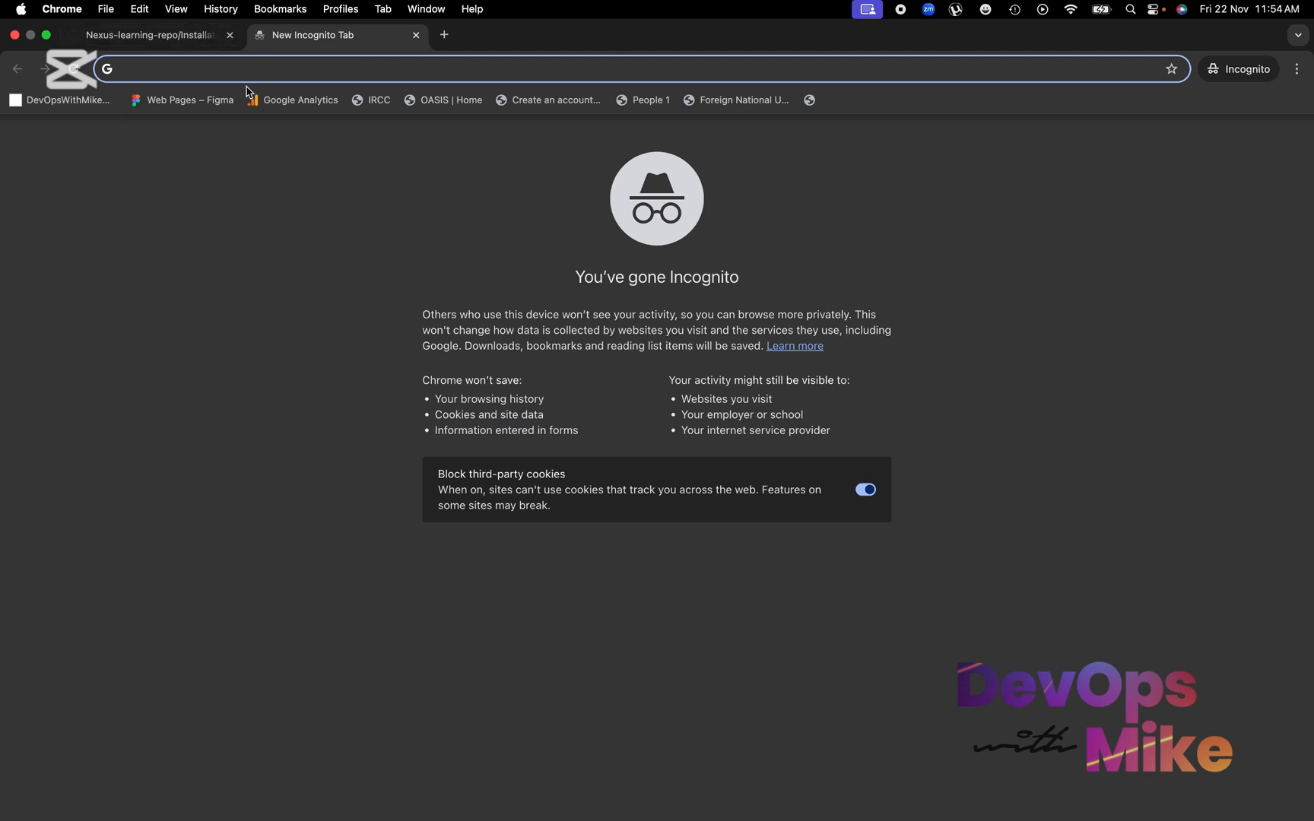
type("n")
key("BackSpace")
type("inst")
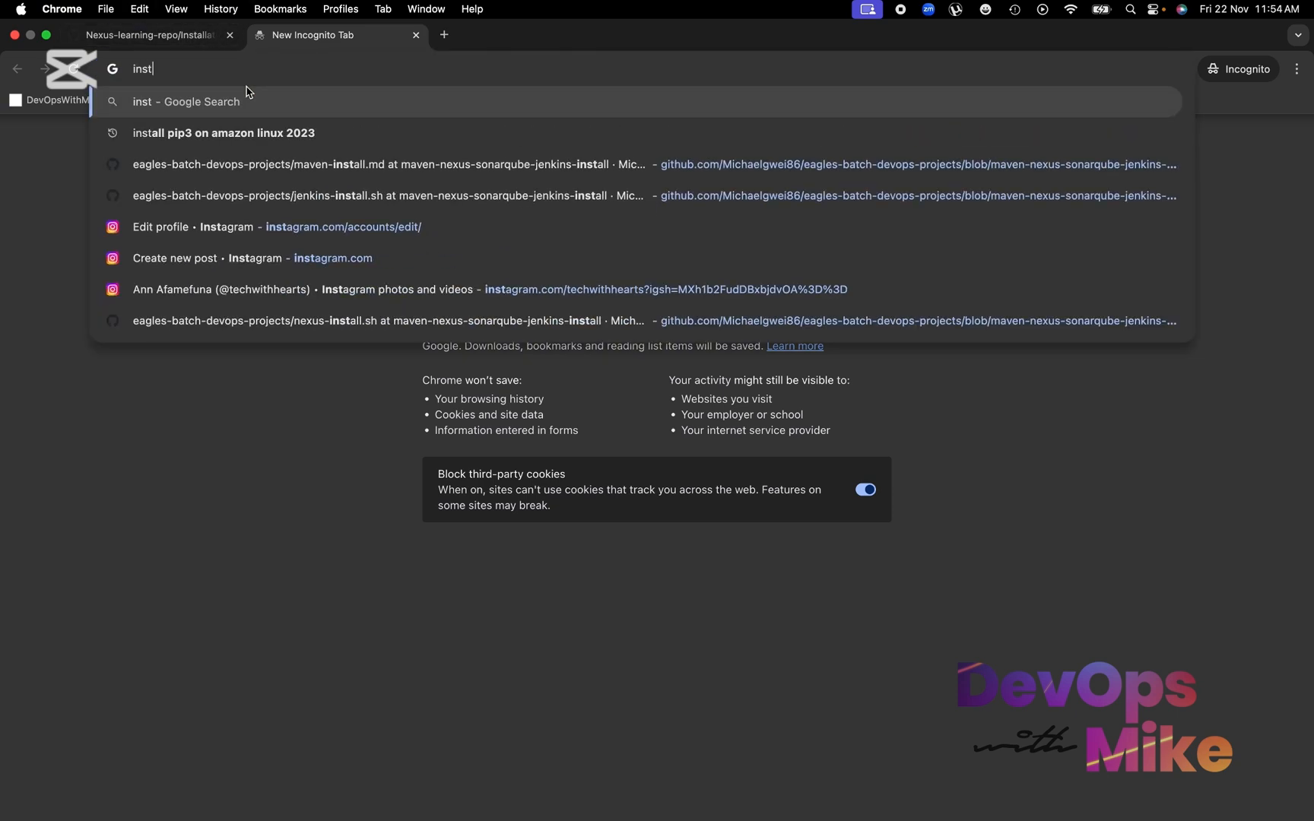
type("allation docum")
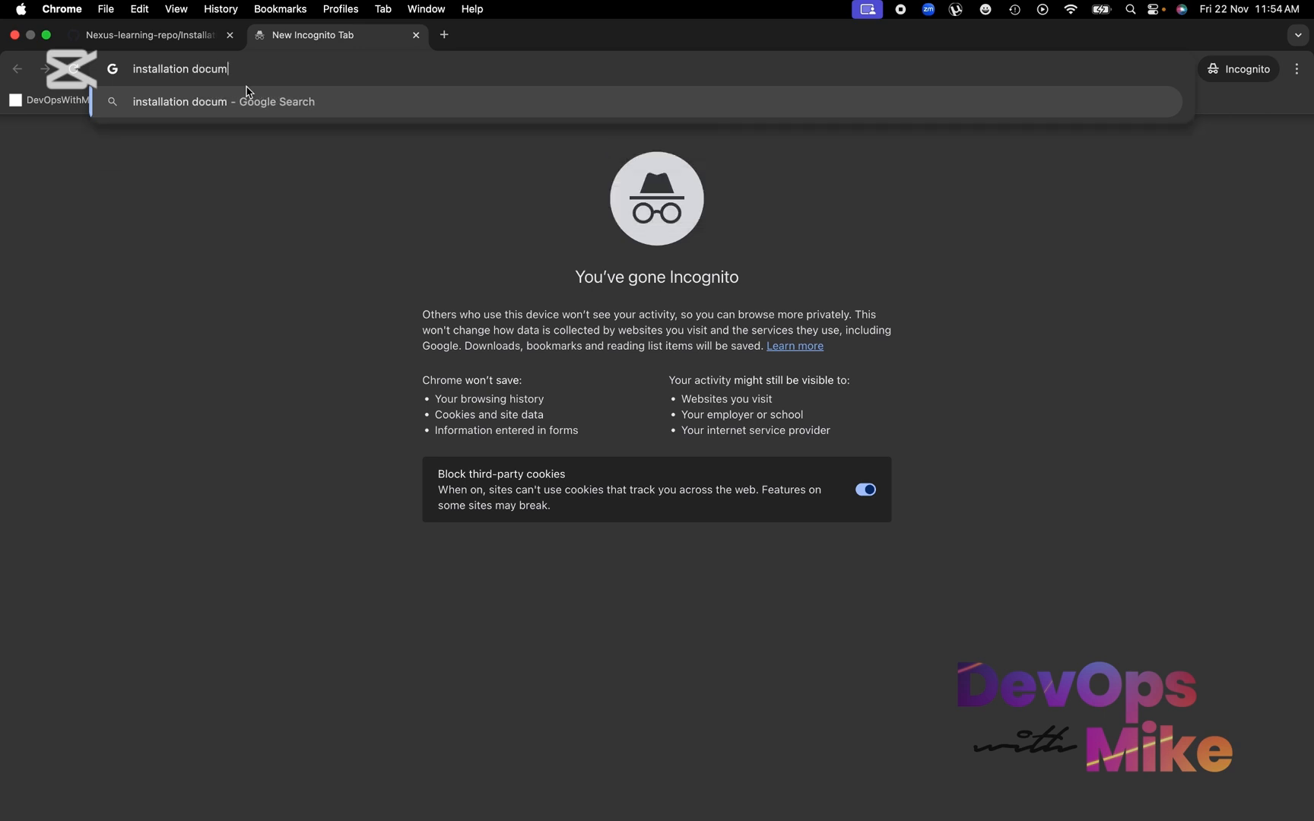
type("entation for nexus repository")
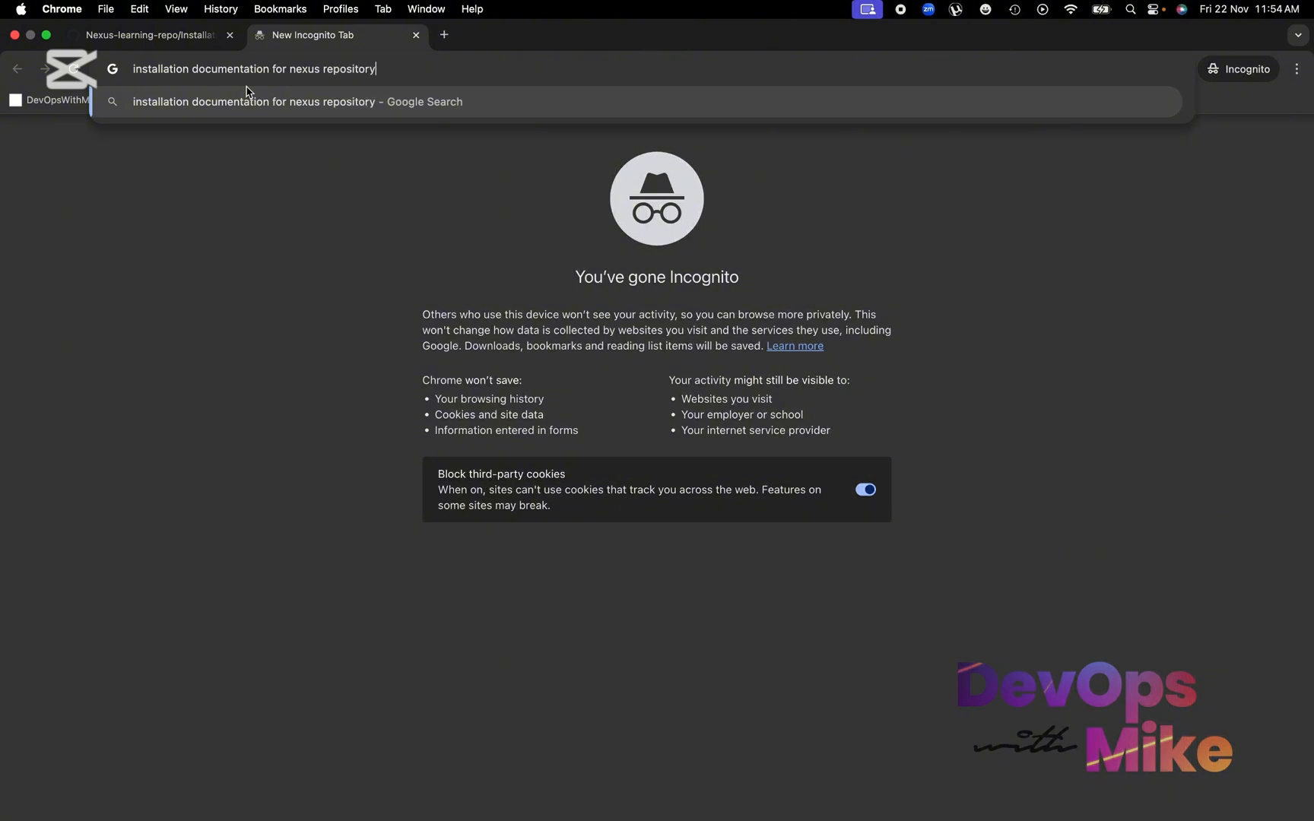
key("Return")
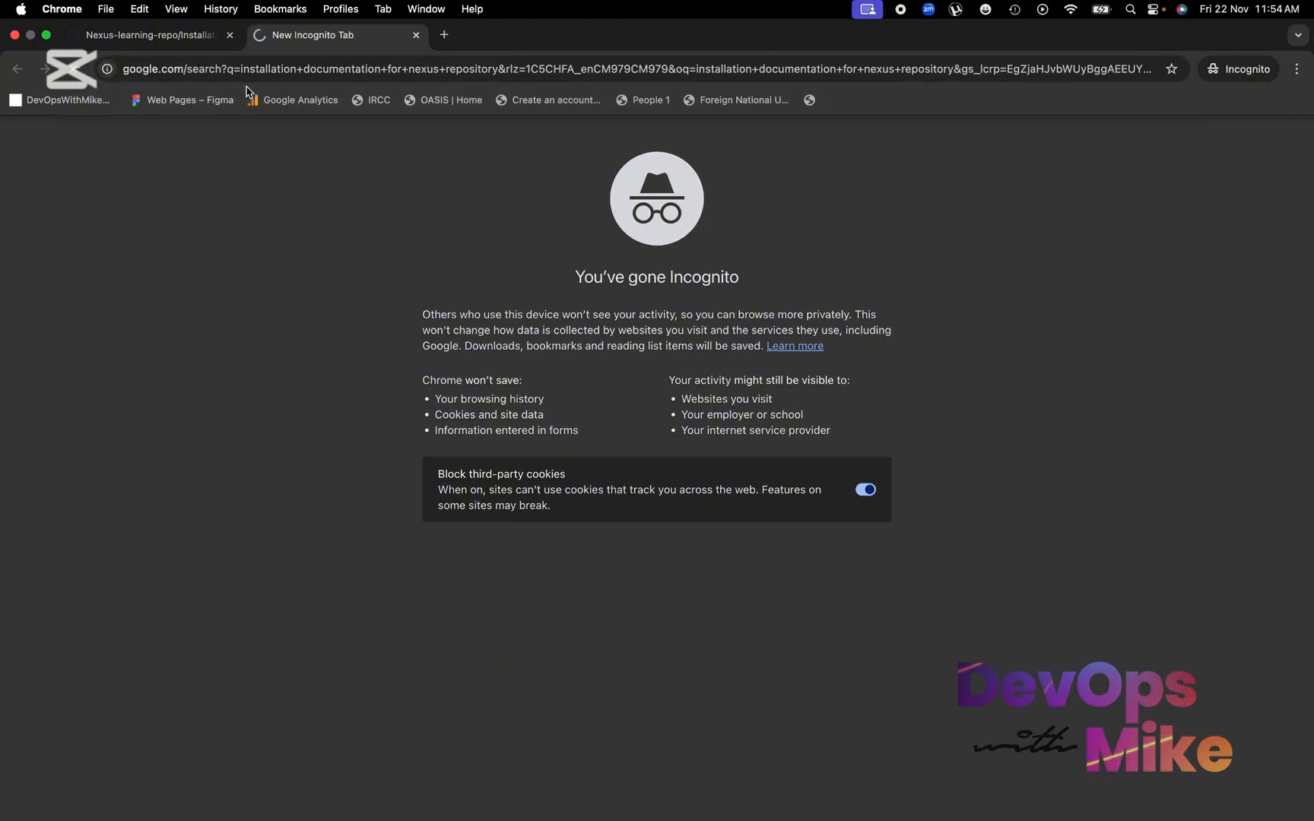
scroll(308, 529, "down", 1)
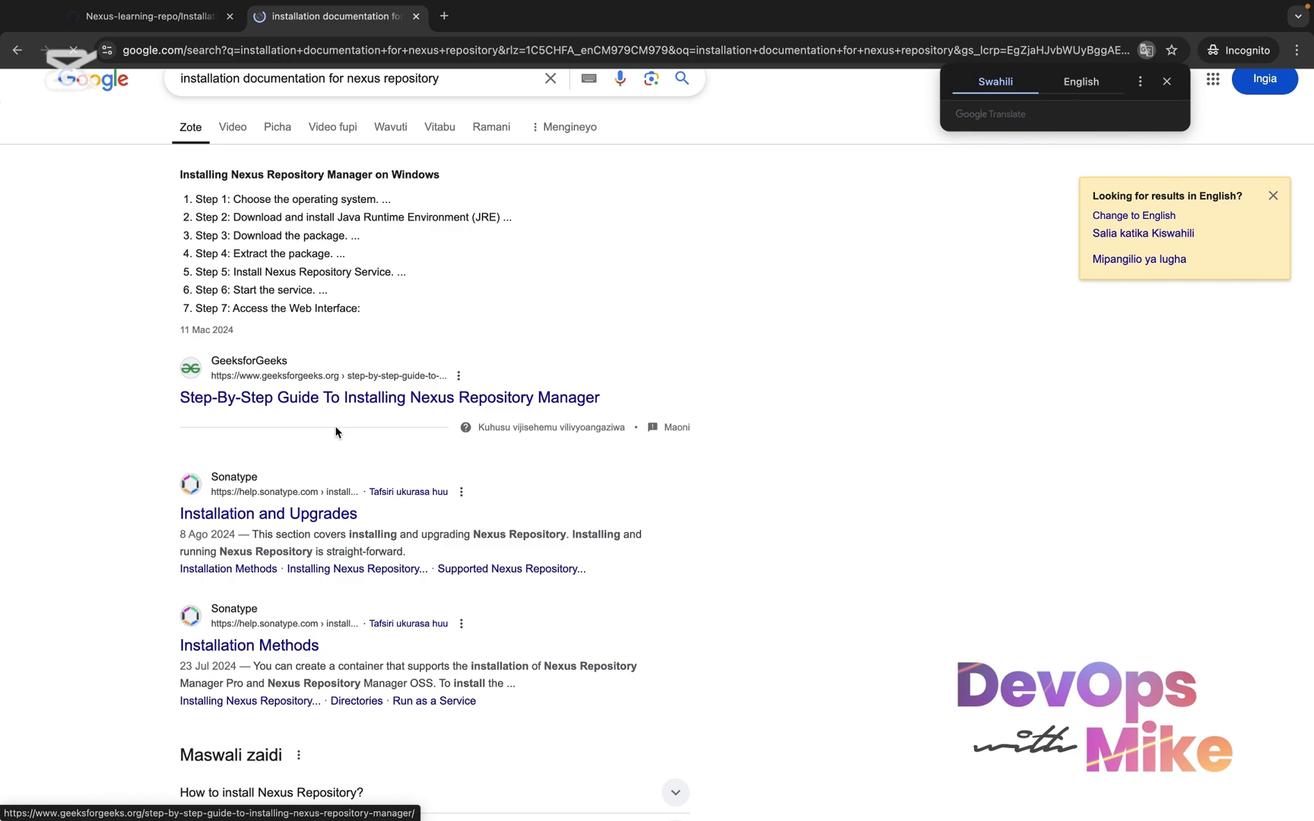
scroll(300, 610, "down", 3)
scroll(301, 700, "down", 8)
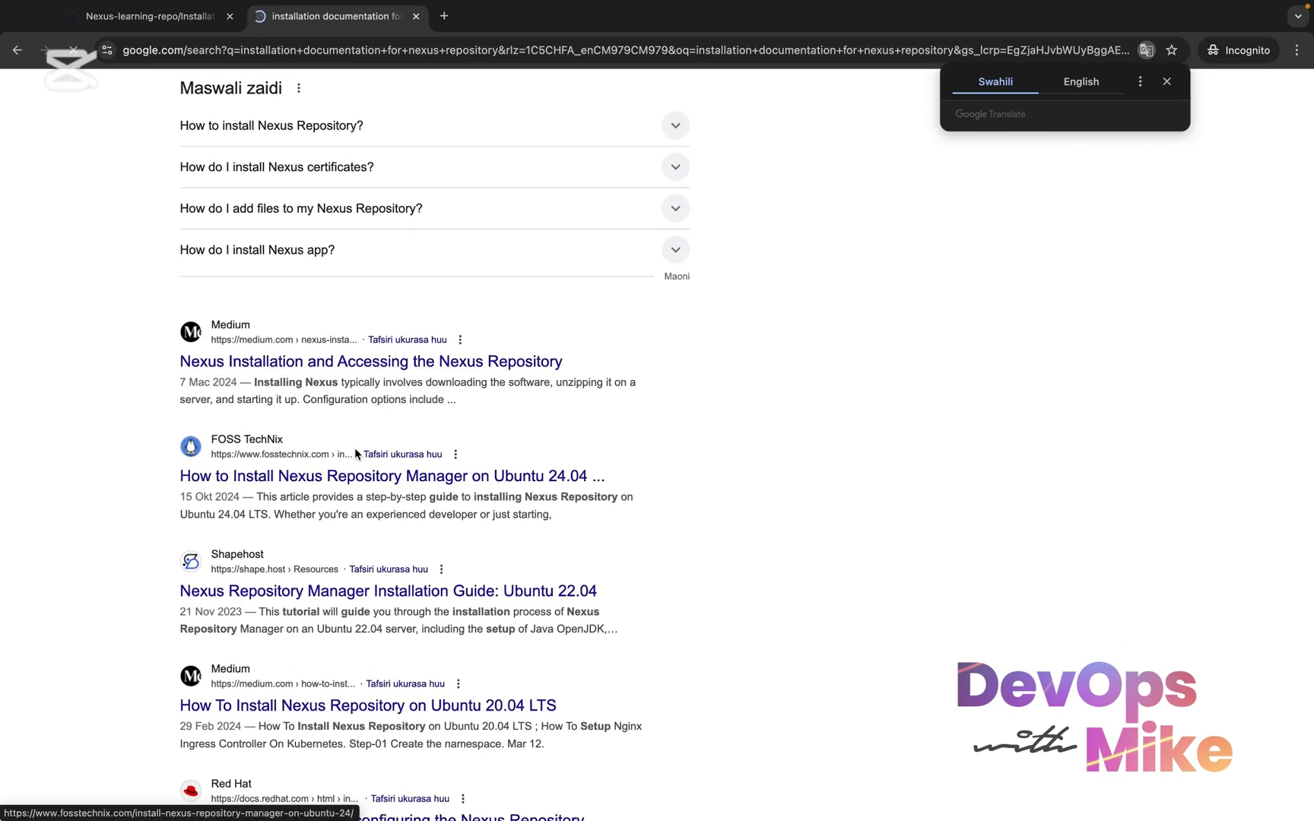
Open the GeeksforGeeks step-by-step guide to installing Nexus Repository Manager and read through its Windows installation steps
scroll(355, 448, "up", 9)
left_click(289, 405)
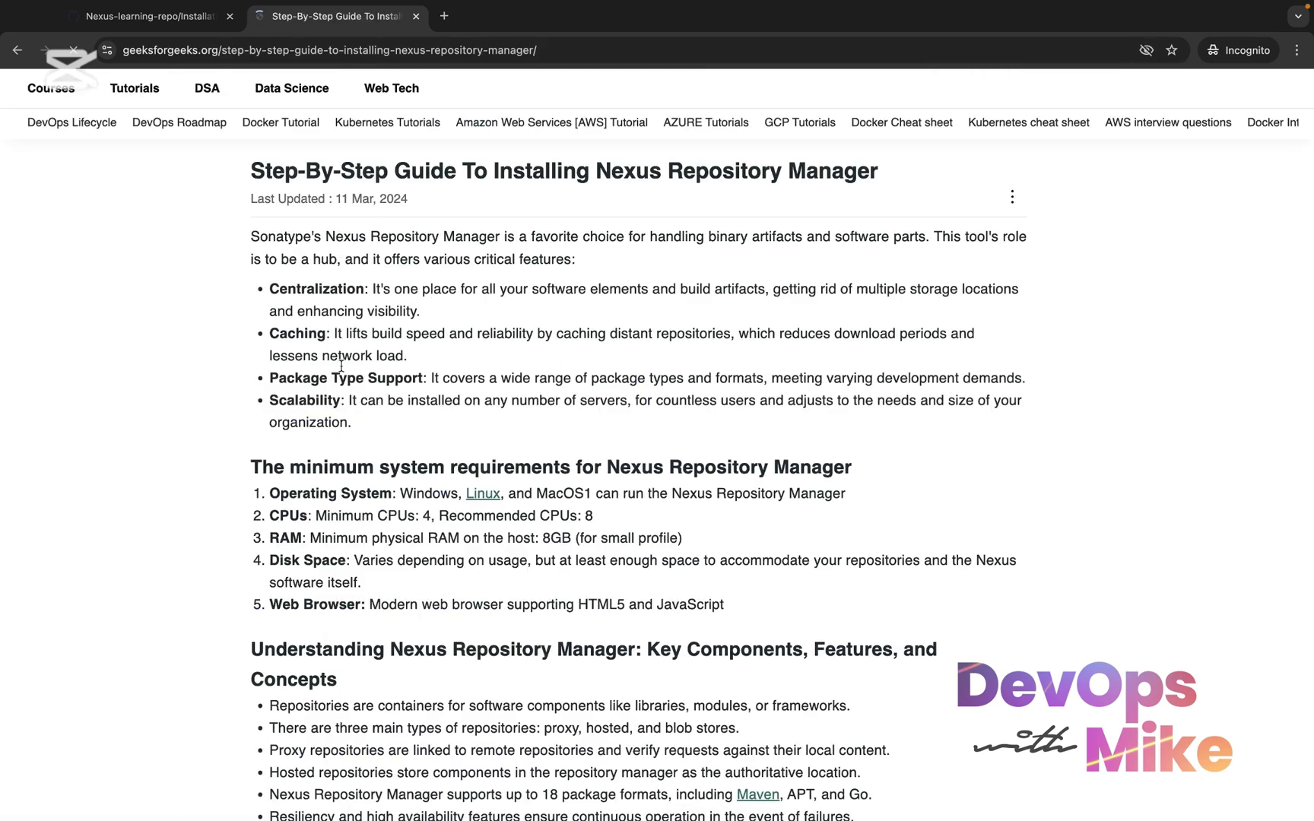
scroll(537, 530, "down", 15)
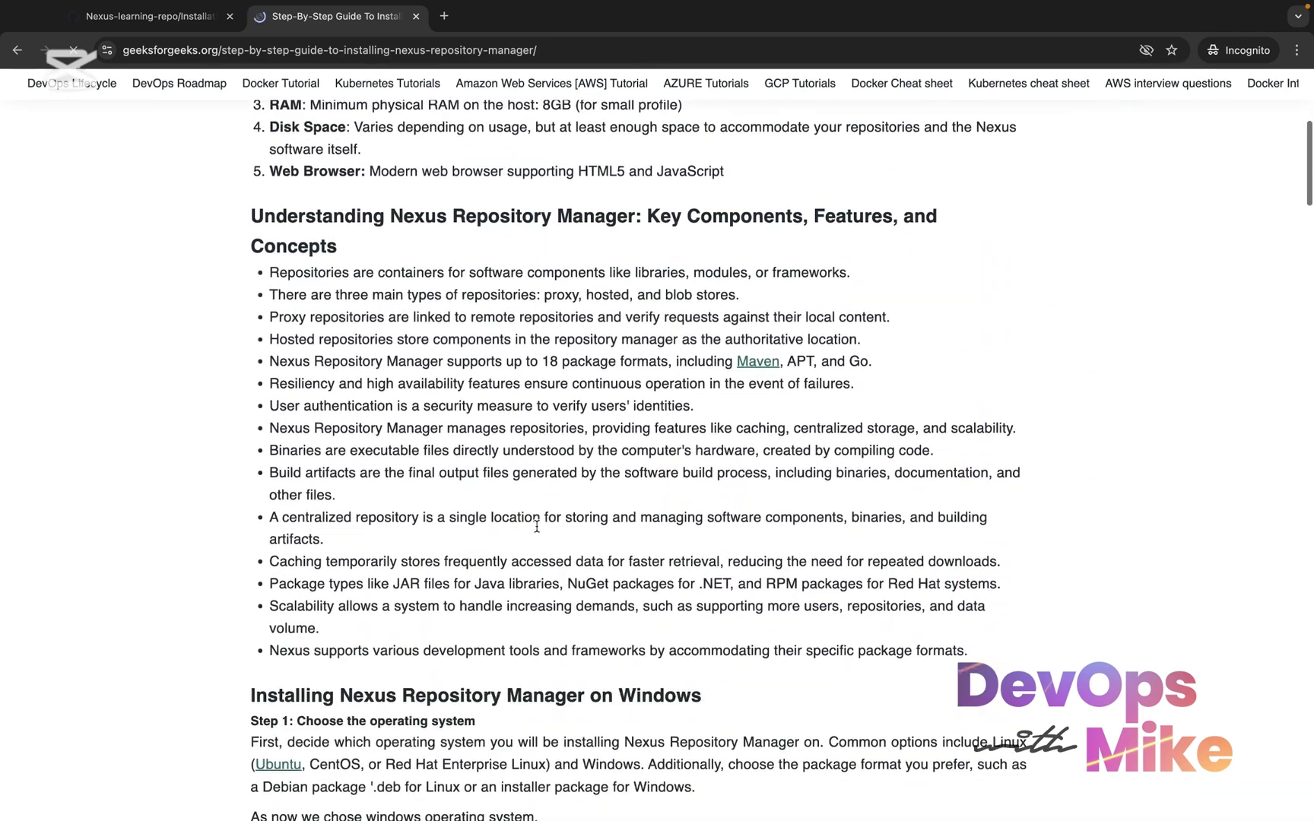
scroll(536, 526, "down", 3)
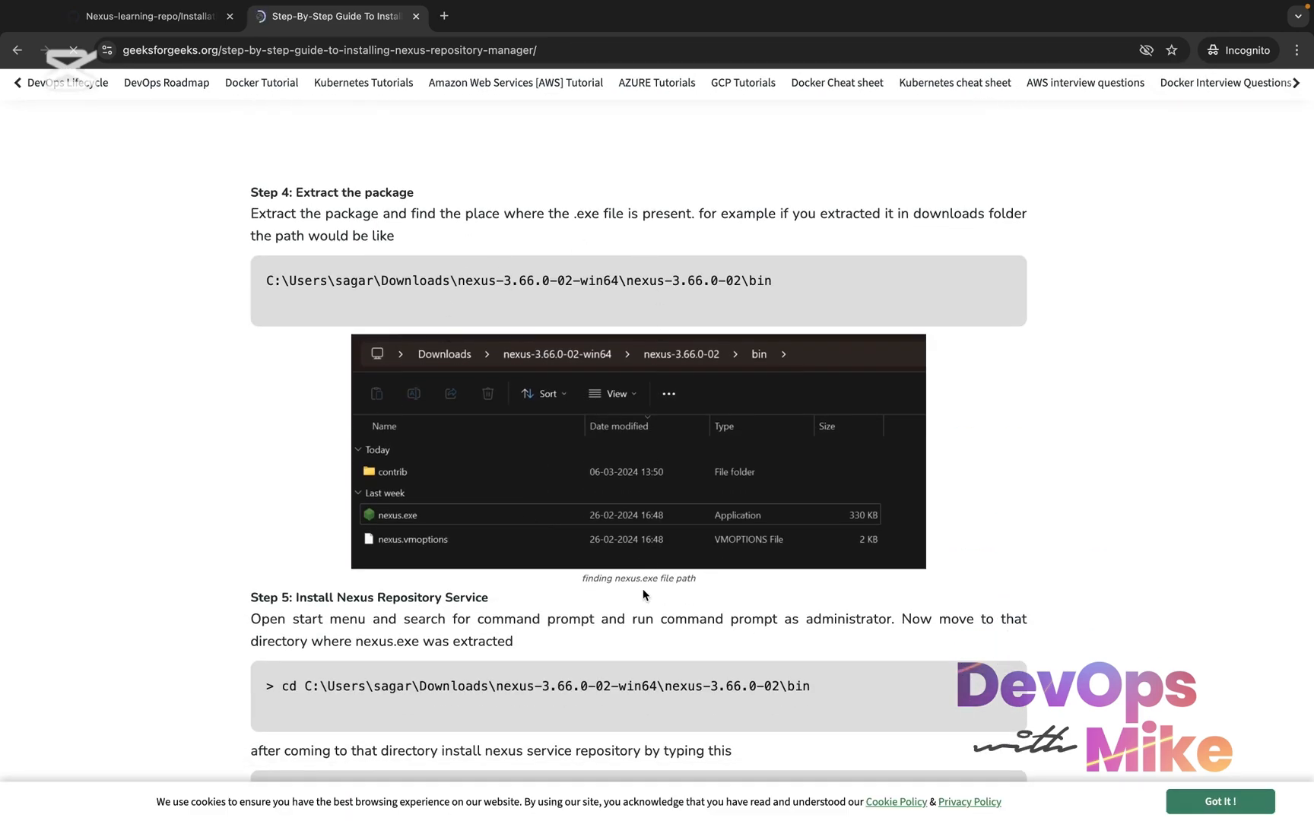
scroll(643, 591, "down", 7)
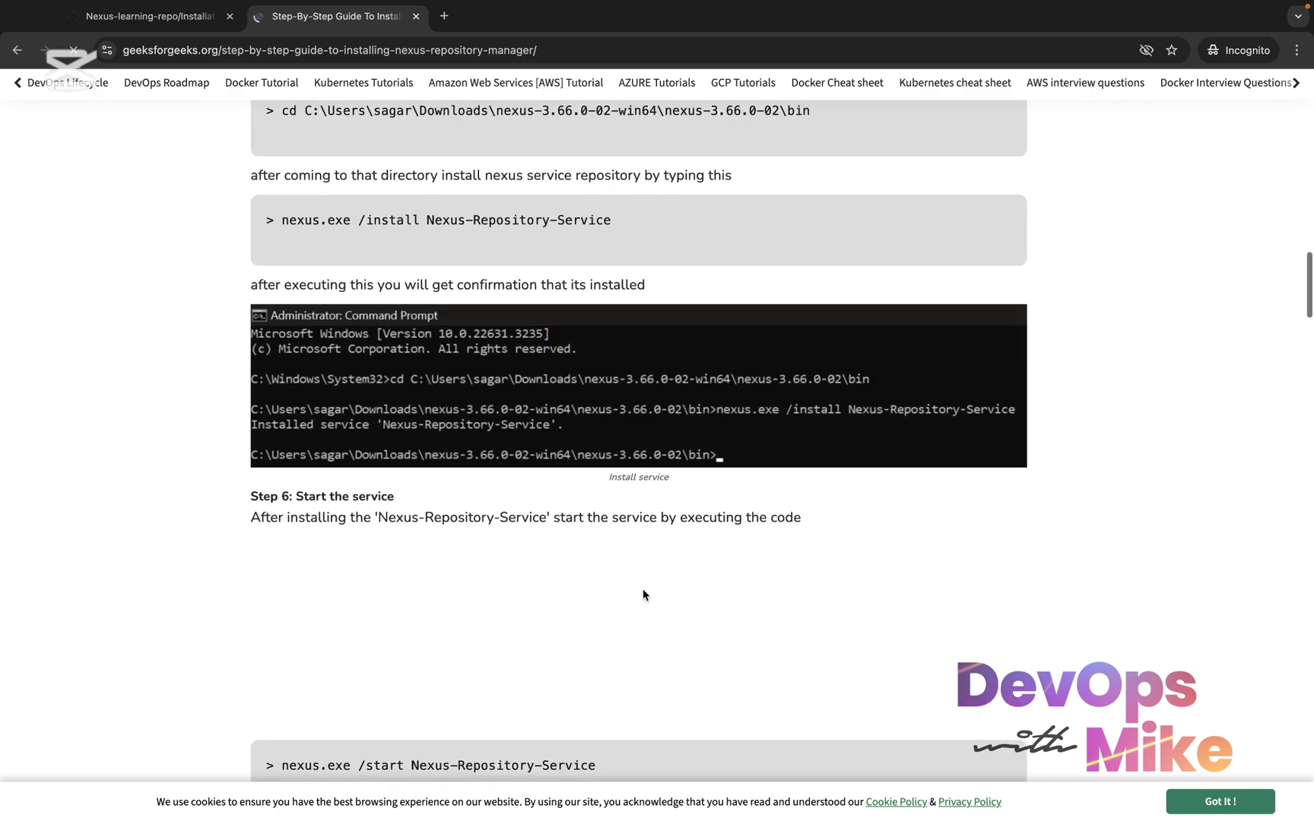
scroll(642, 592, "down", 8)
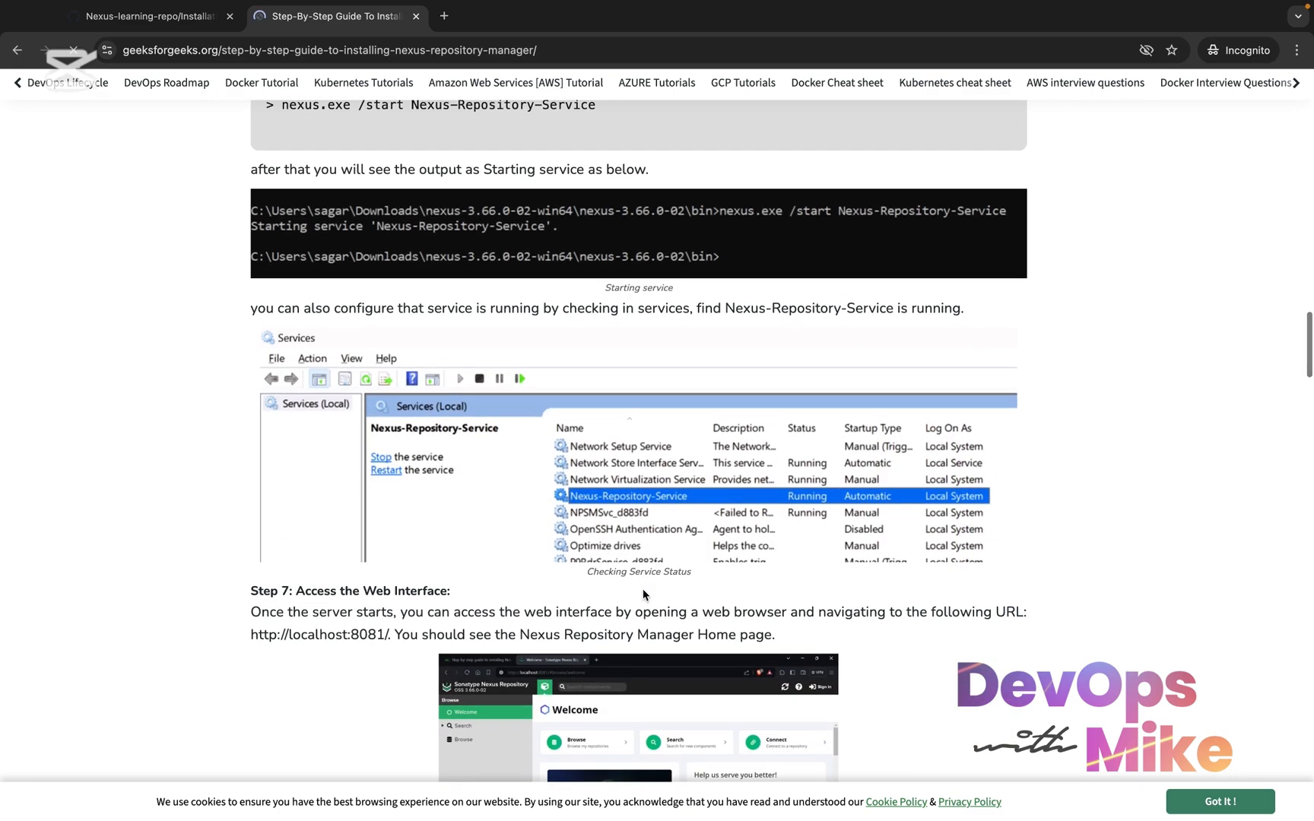
scroll(643, 588, "down", 6)
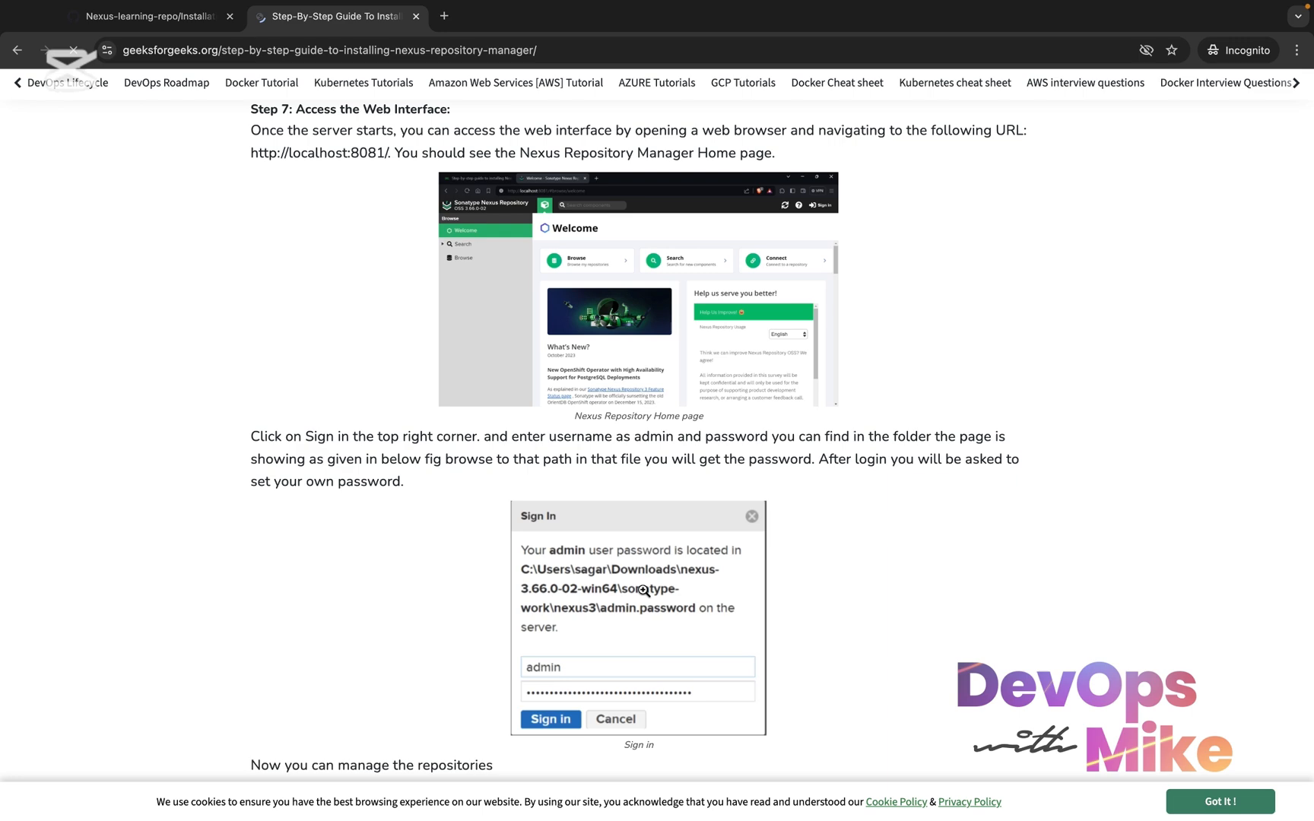
scroll(643, 591, "up", 14)
Return to nexus-installation.sh on GitHub, clear the script selection and open the Nexus-learning-repo main page
left_click(190, 28)
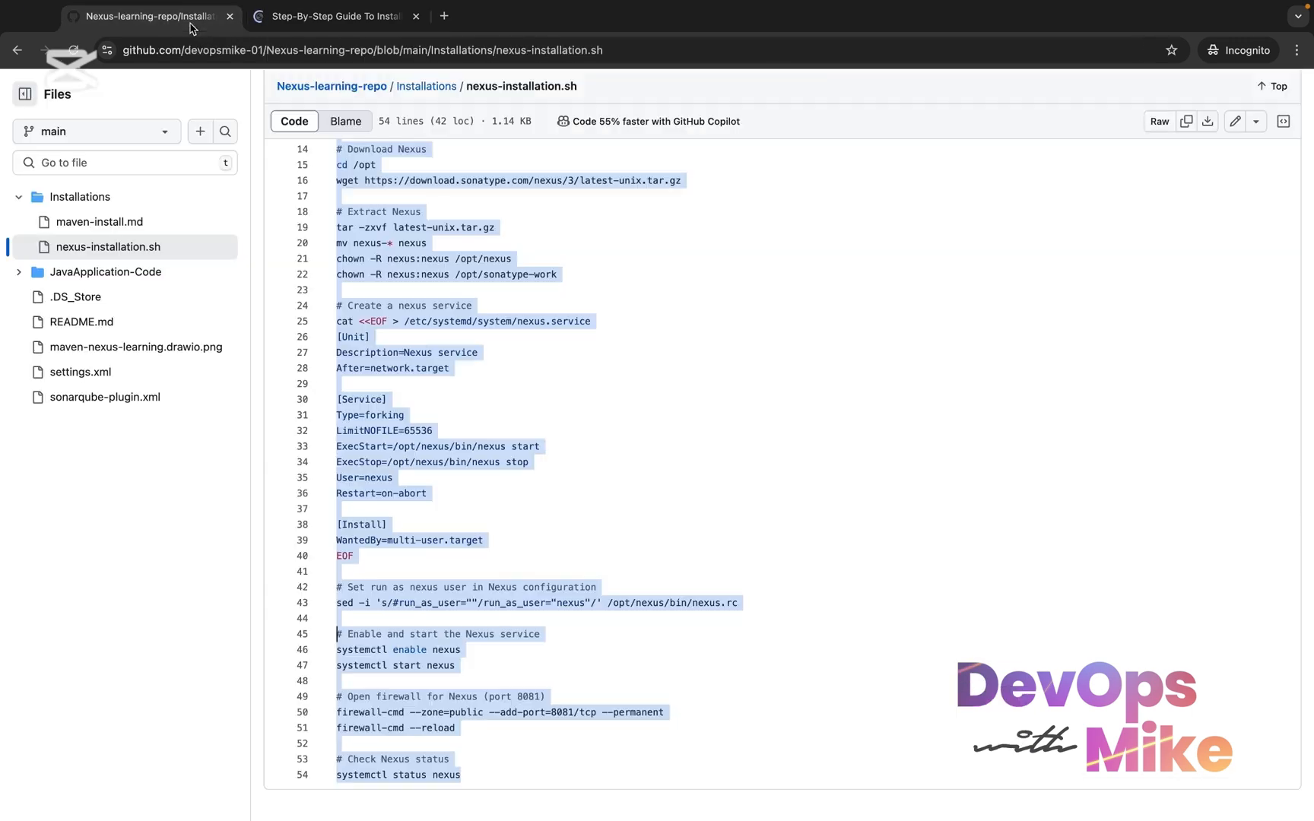
left_click(564, 429)
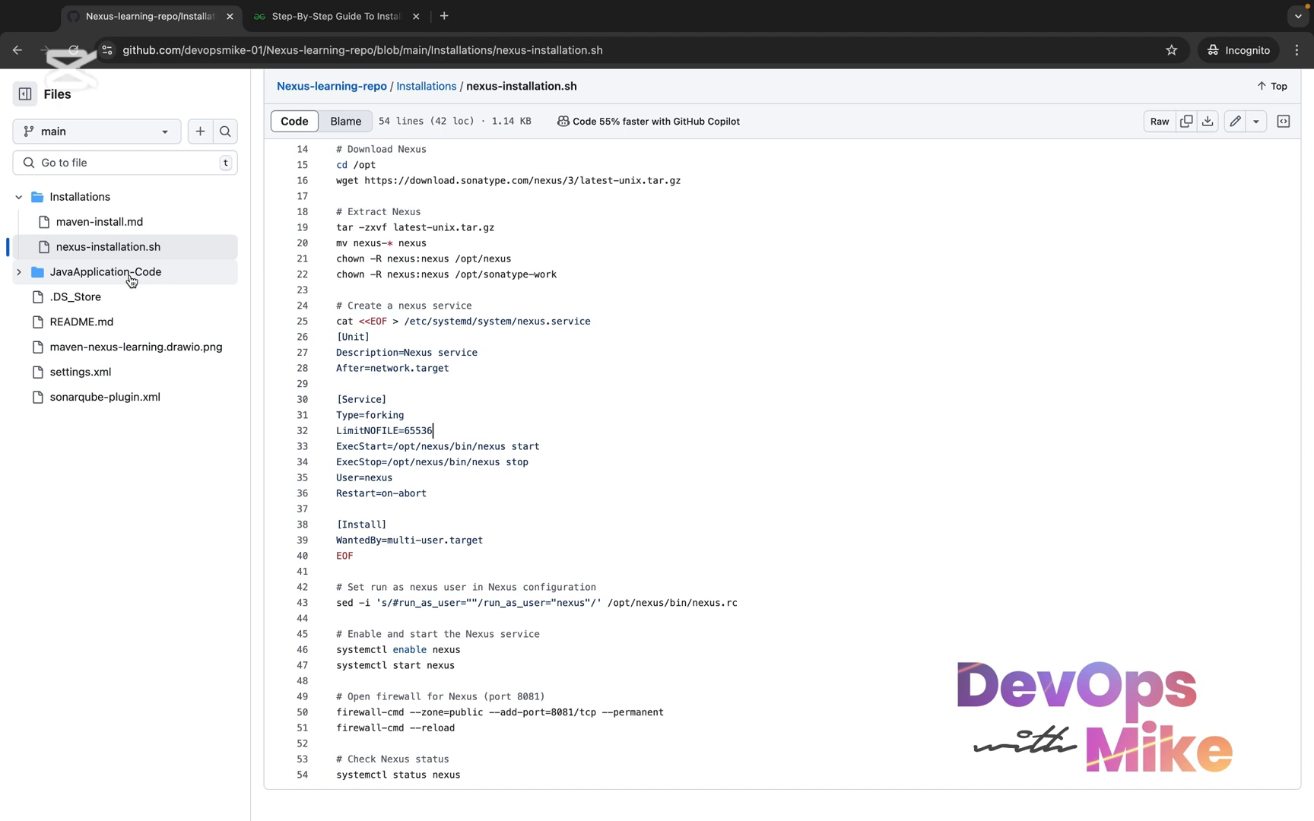
scroll(124, 295, "up", 6)
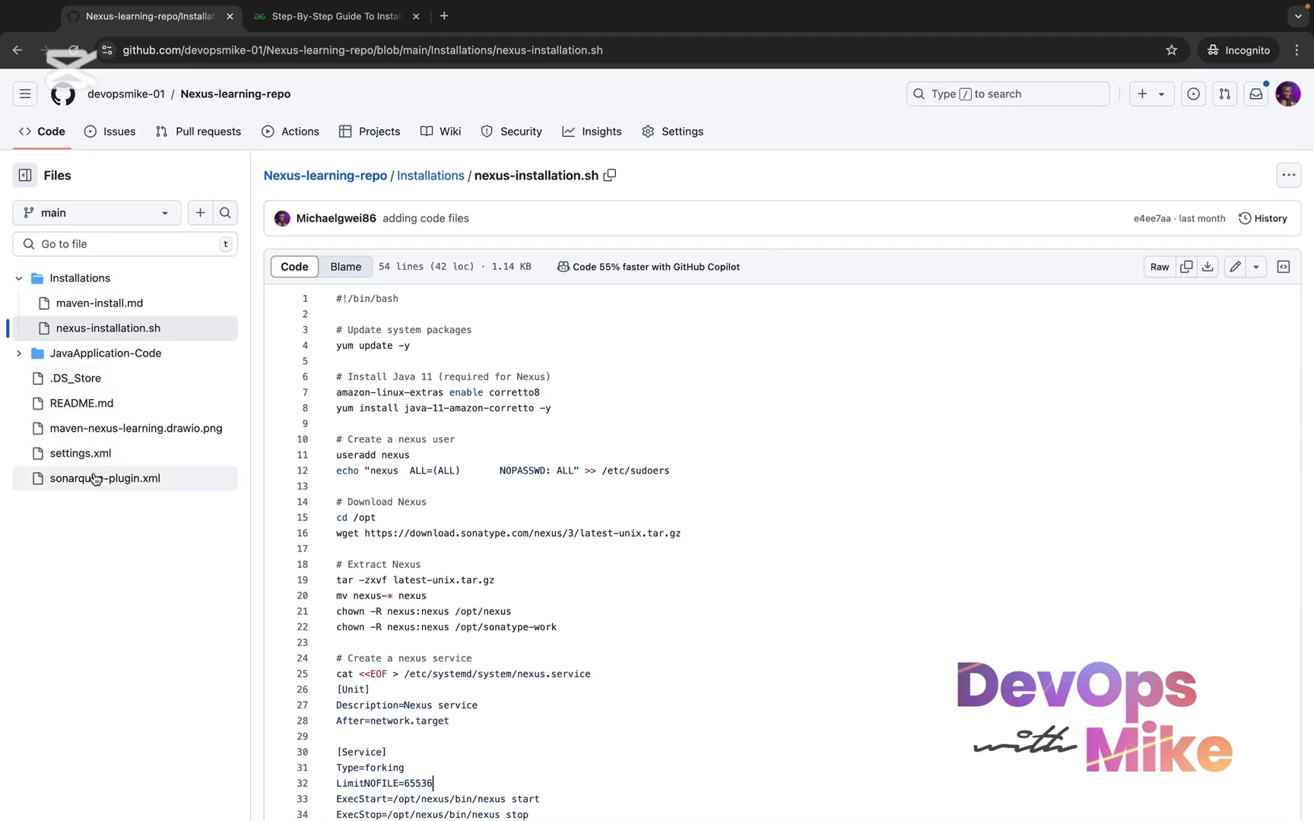
left_click(257, 99)
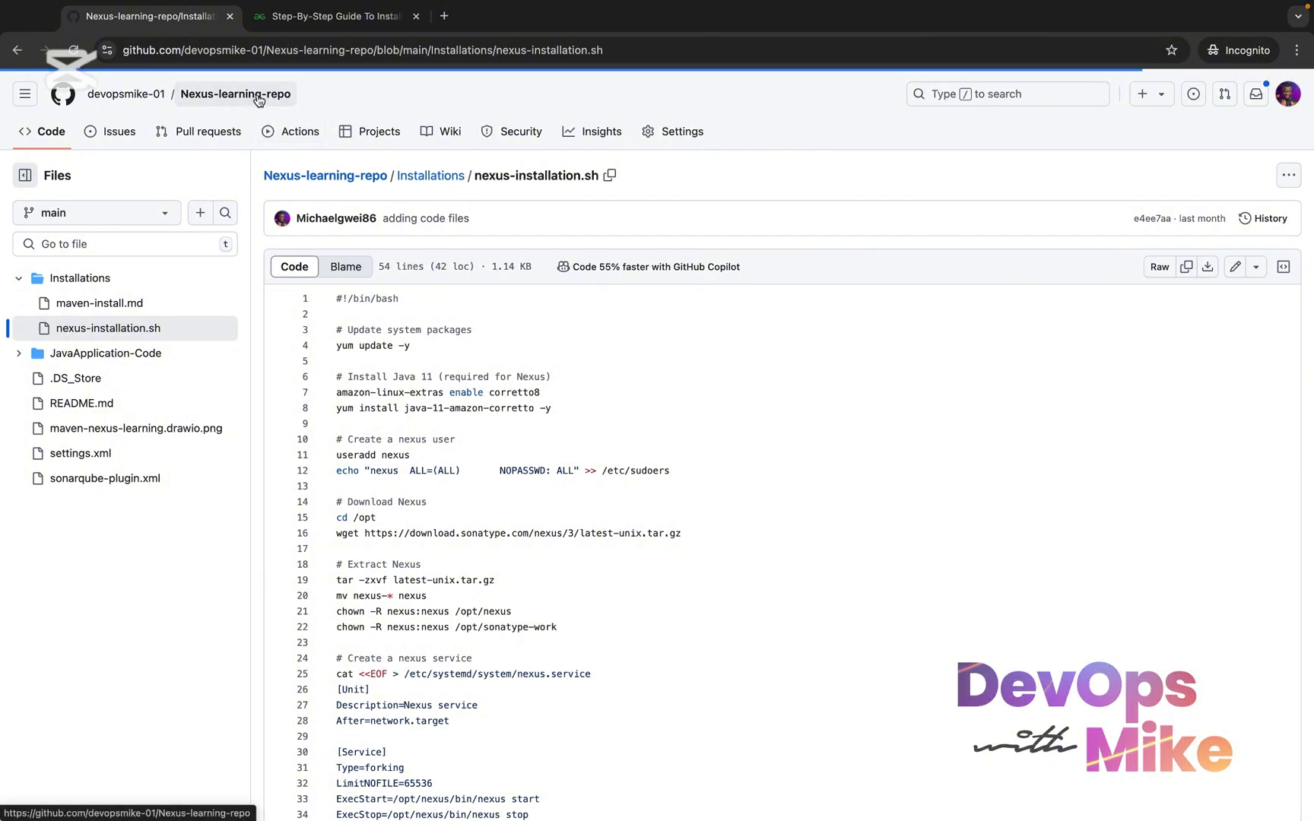
Highlight the README's Maven distribution management phrase, "JAR/WAR files", and pom.xml under Configuring Nexus Deployment
scroll(410, 551, "down", 2)
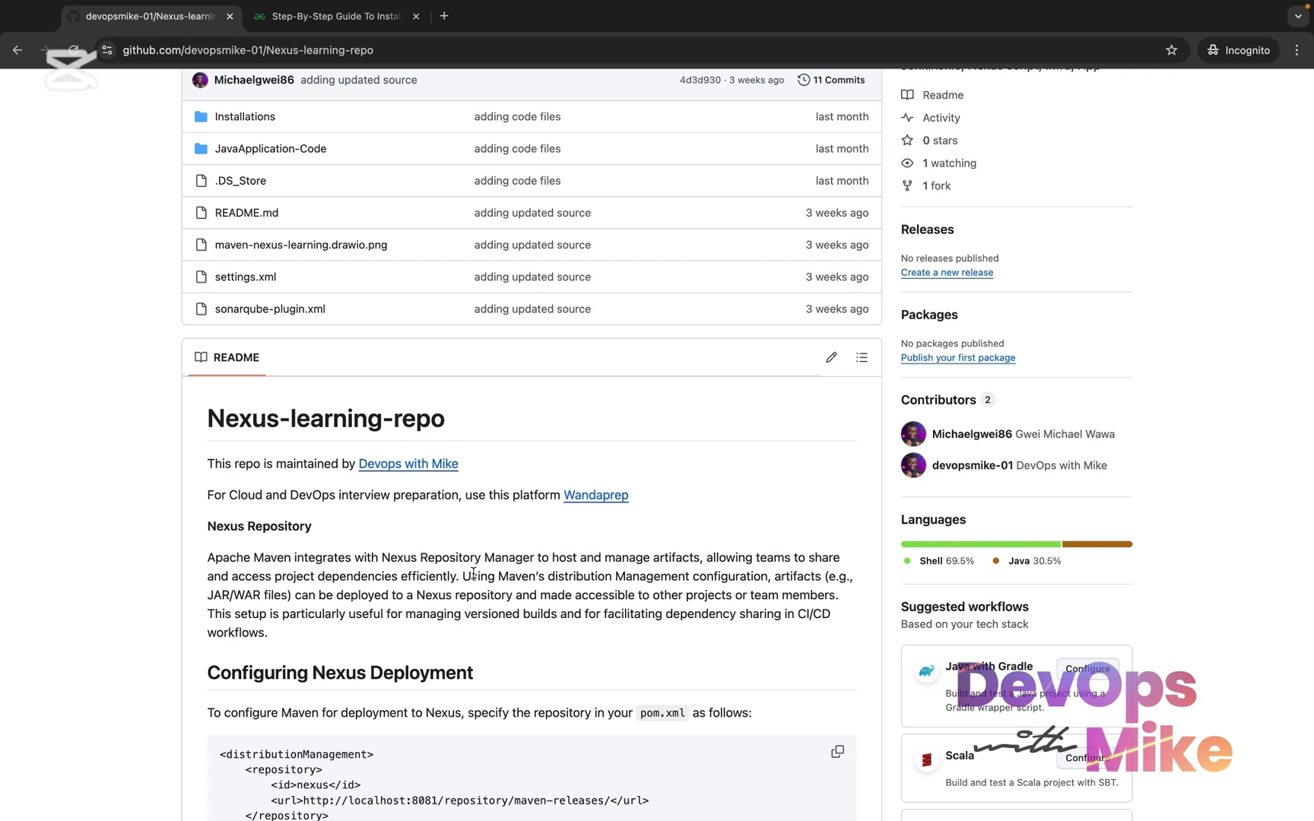
left_click_drag(472, 574, 821, 578)
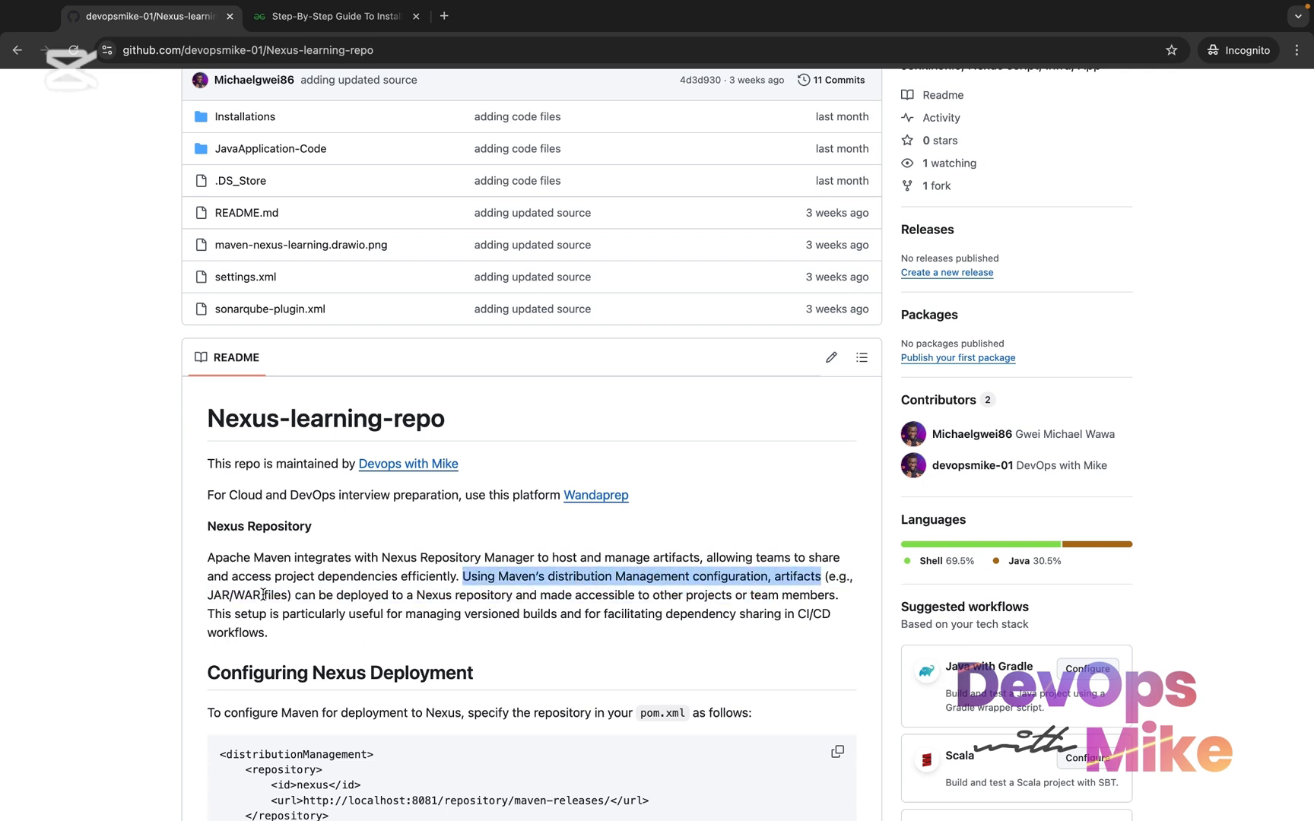
left_click_drag(289, 595, 205, 602)
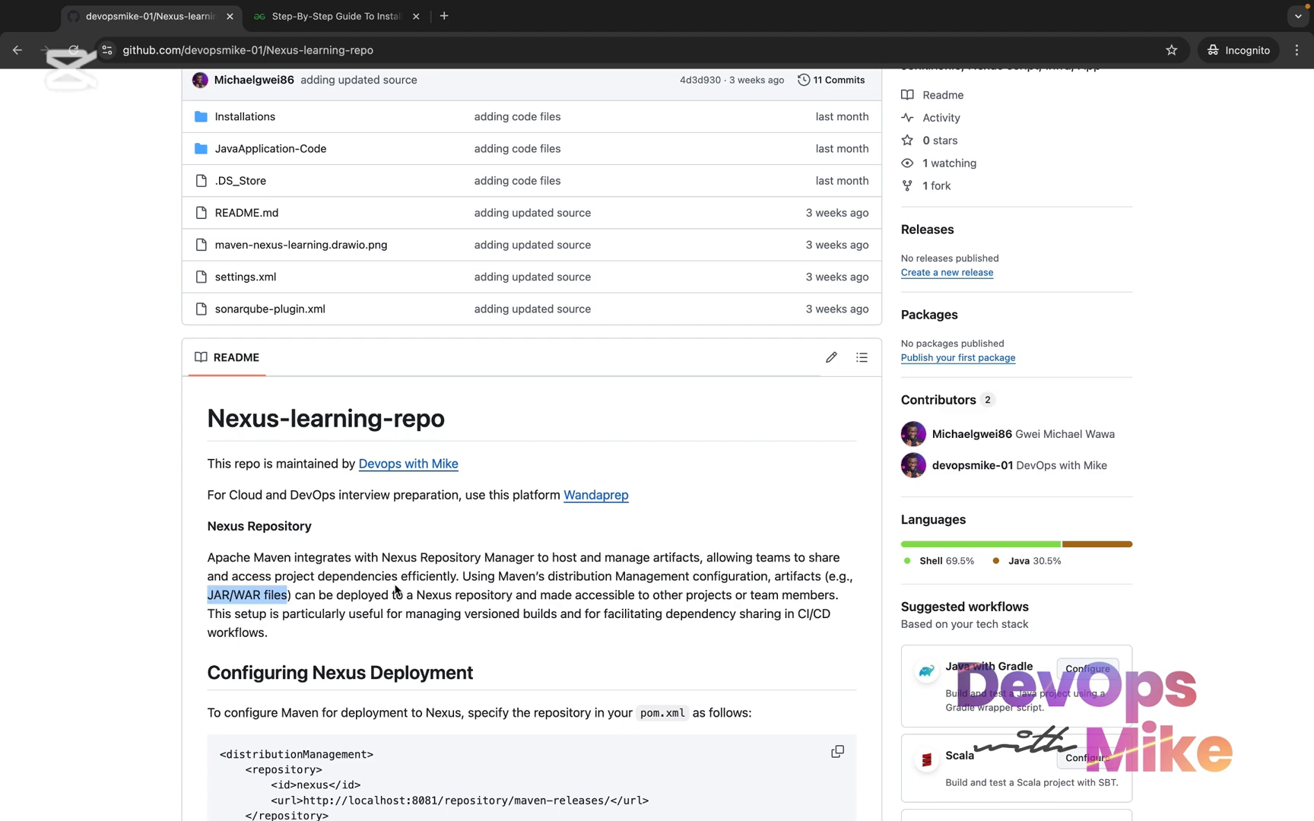
scroll(444, 603, "down", 1)
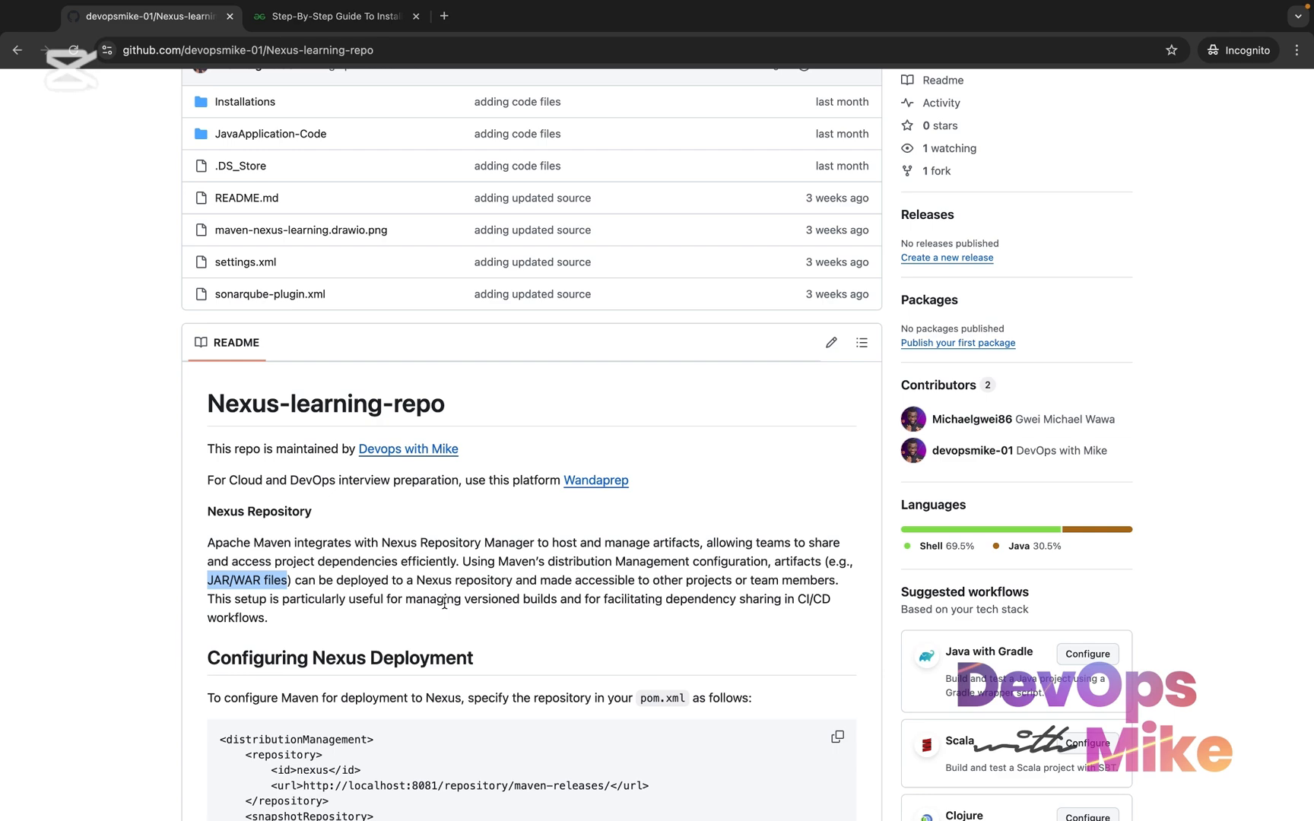
scroll(444, 602, "down", 3)
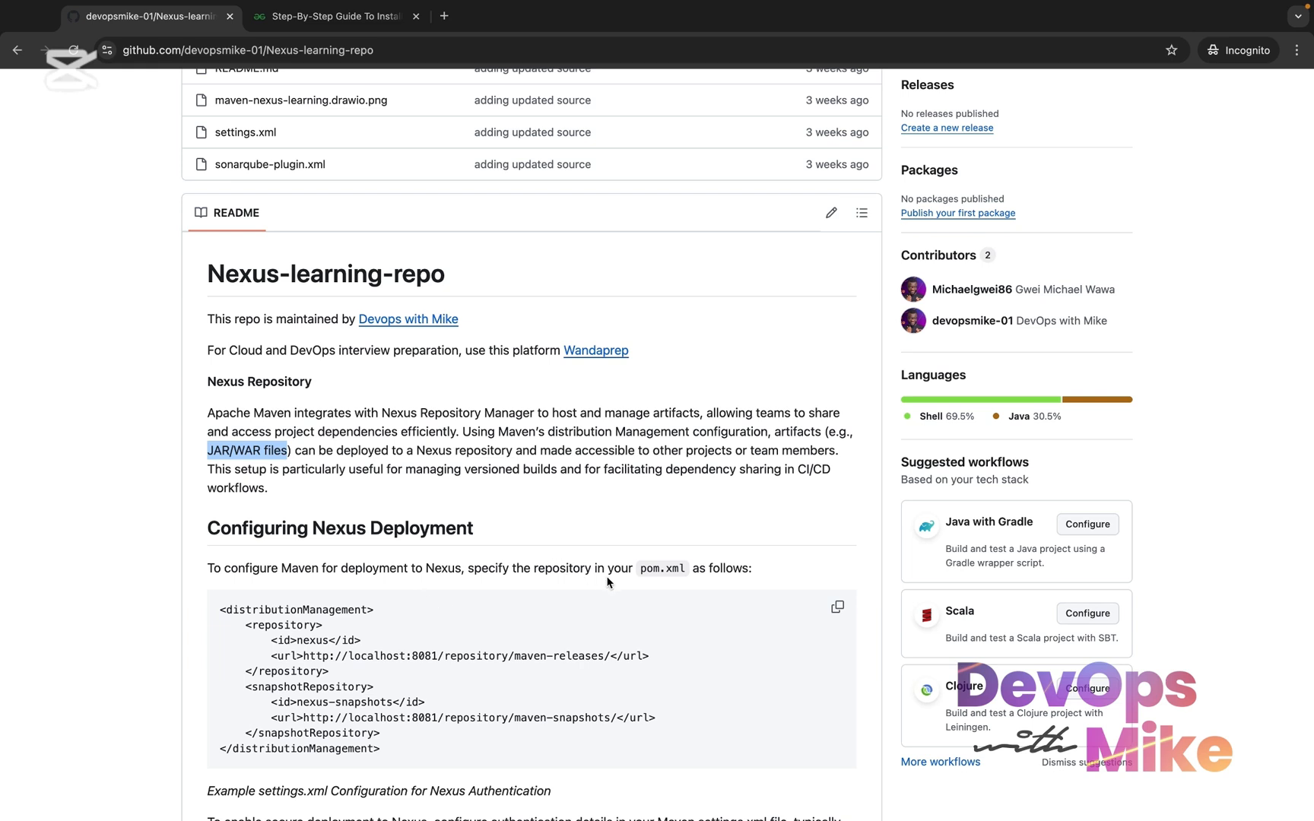
left_click_drag(688, 571, 639, 570)
left_click(691, 569)
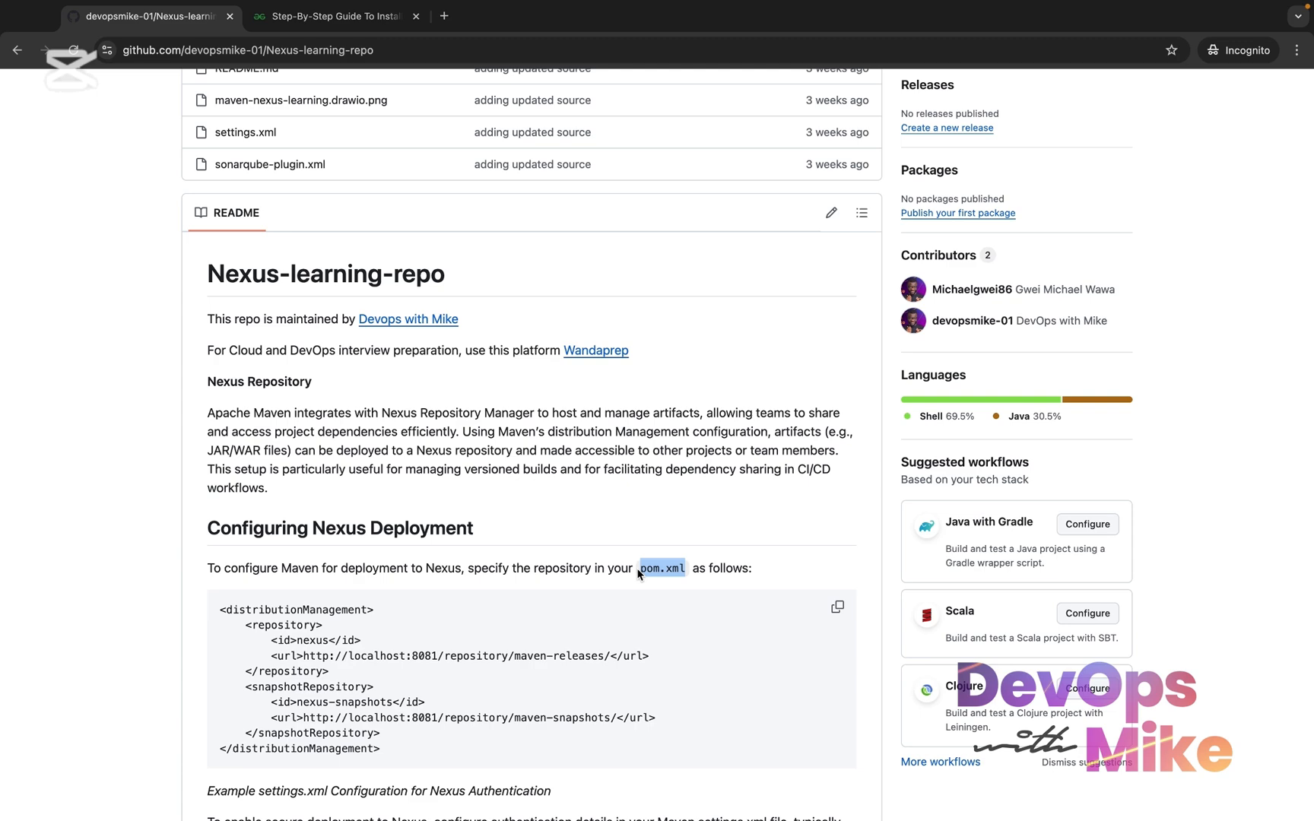
Switch to Visual Studio Code and open pom.xml from practice-maven-learning's JavaApplication-Code folder
key("ctrl+Right")
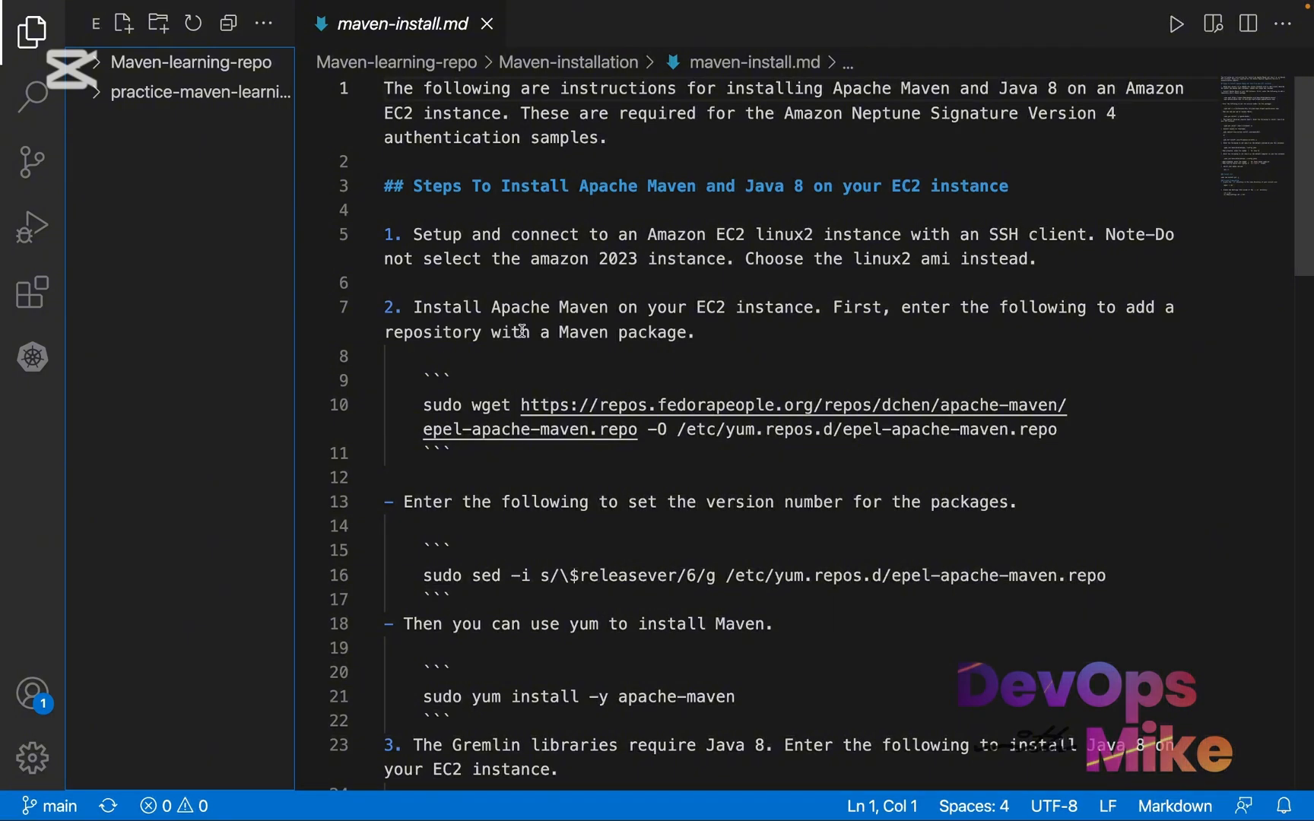
left_click(211, 90)
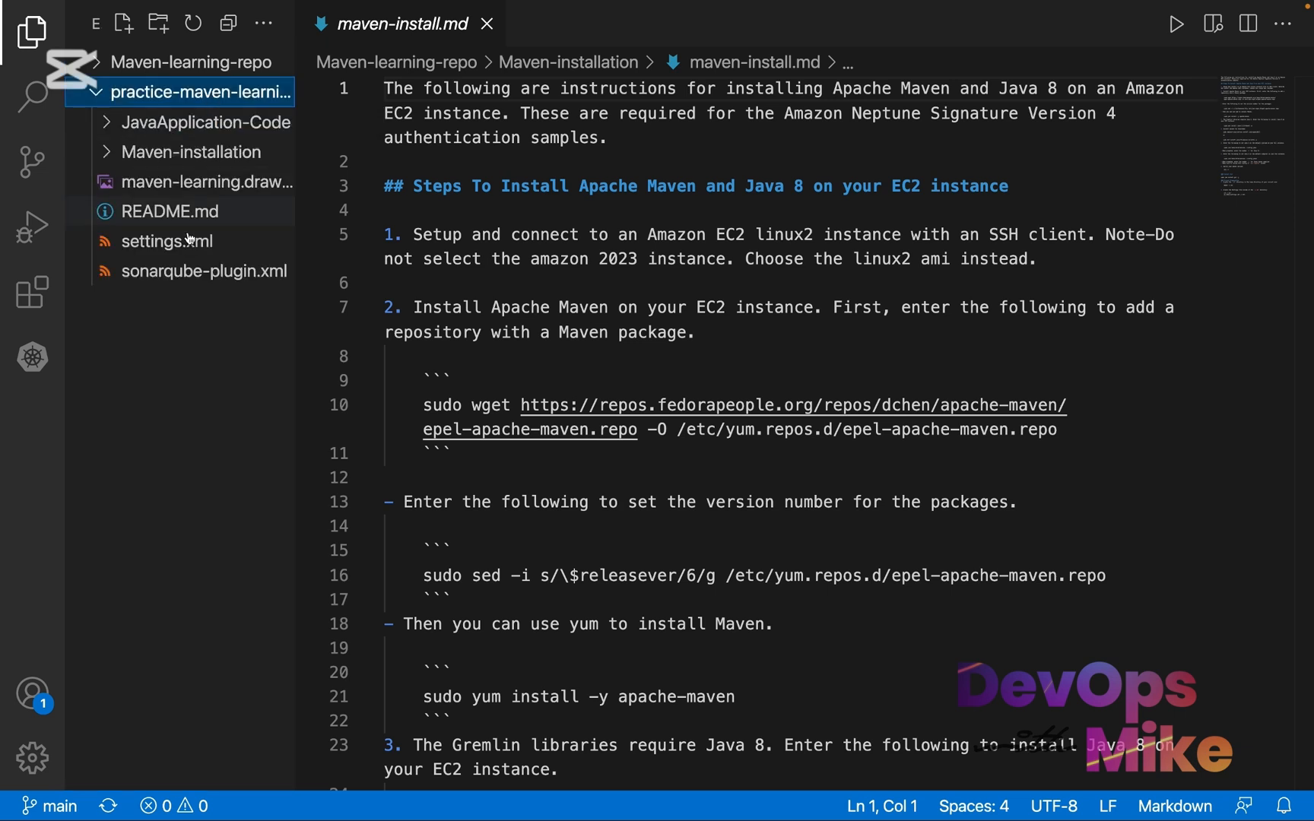
left_click(238, 128)
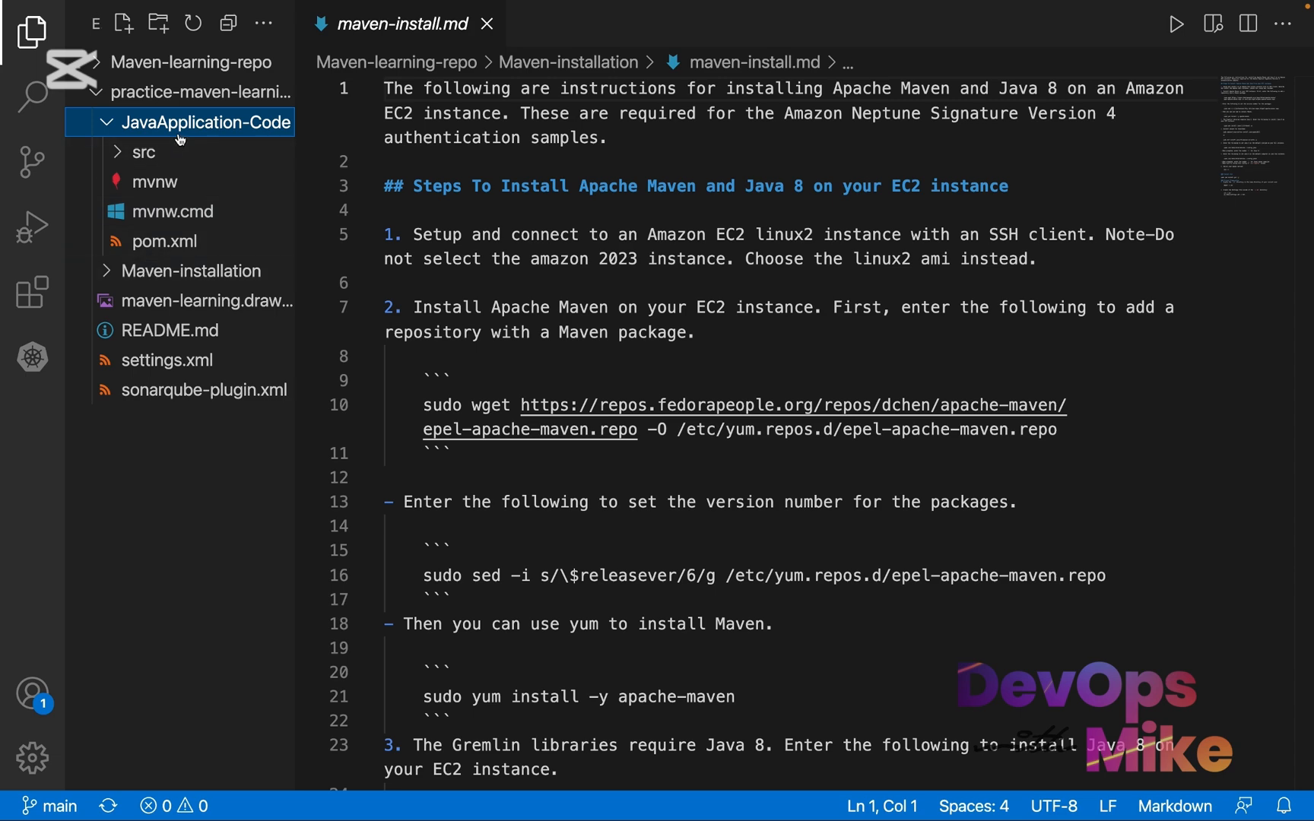
left_click(176, 243)
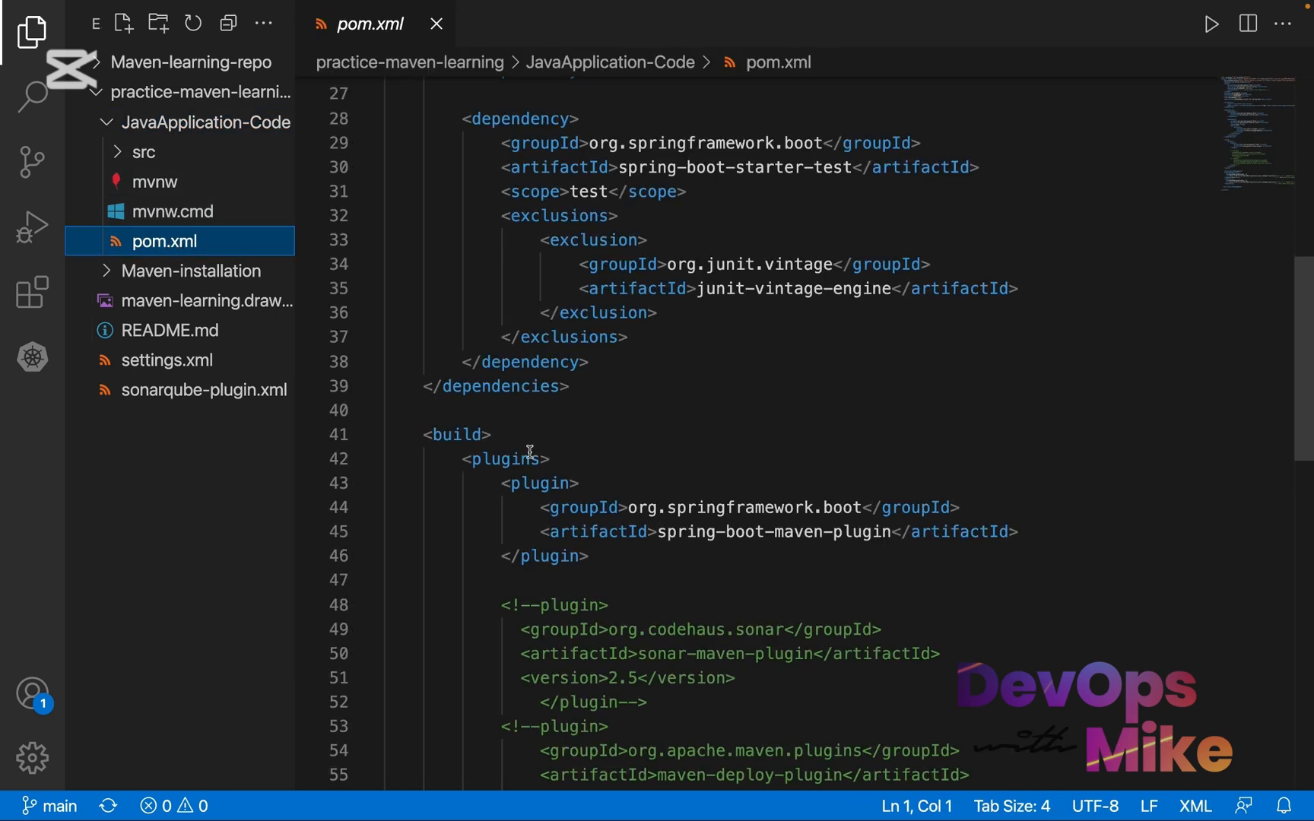
Highlight the properties tag, part of the java.version line, and the first dependency's org.springframework.boot group ID in pom.xml
scroll(530, 452, "up", 9)
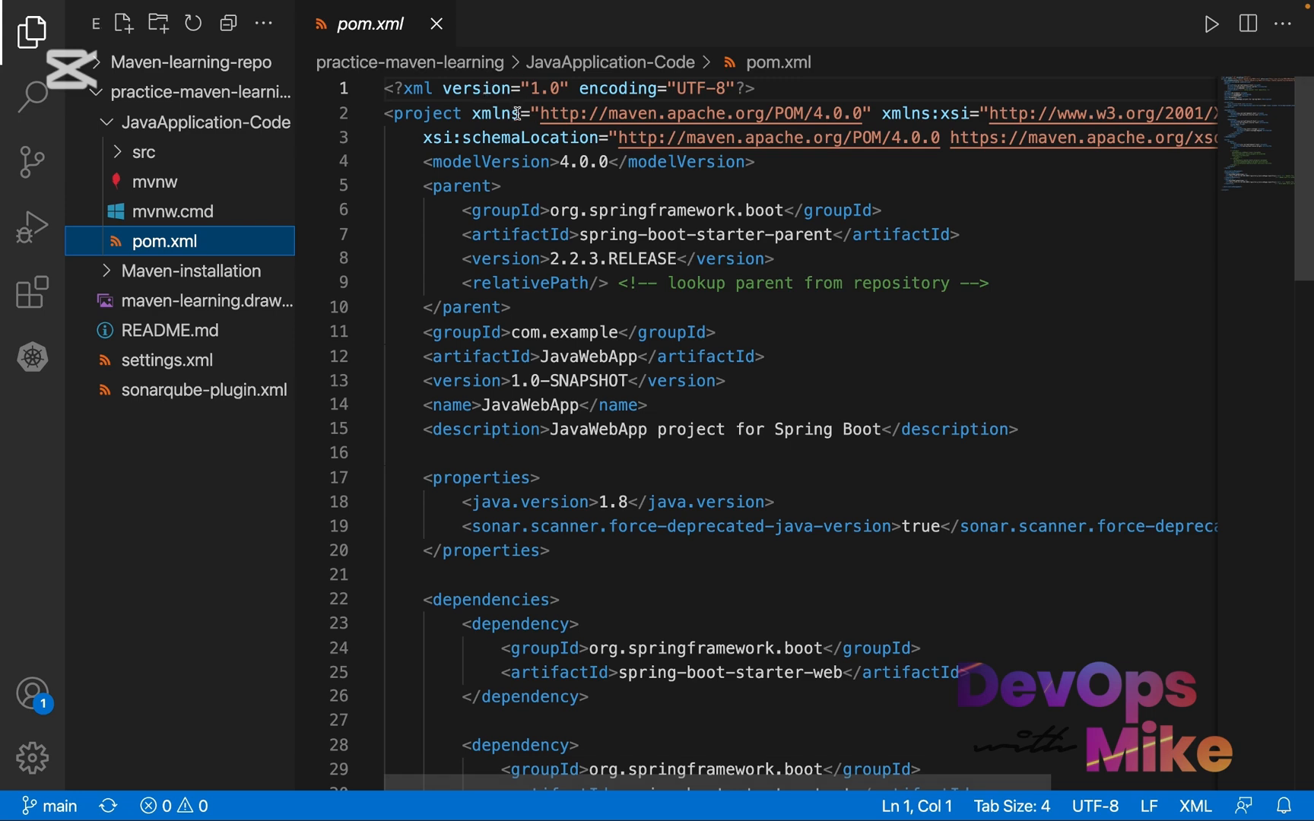
scroll(484, 203, "down", 2)
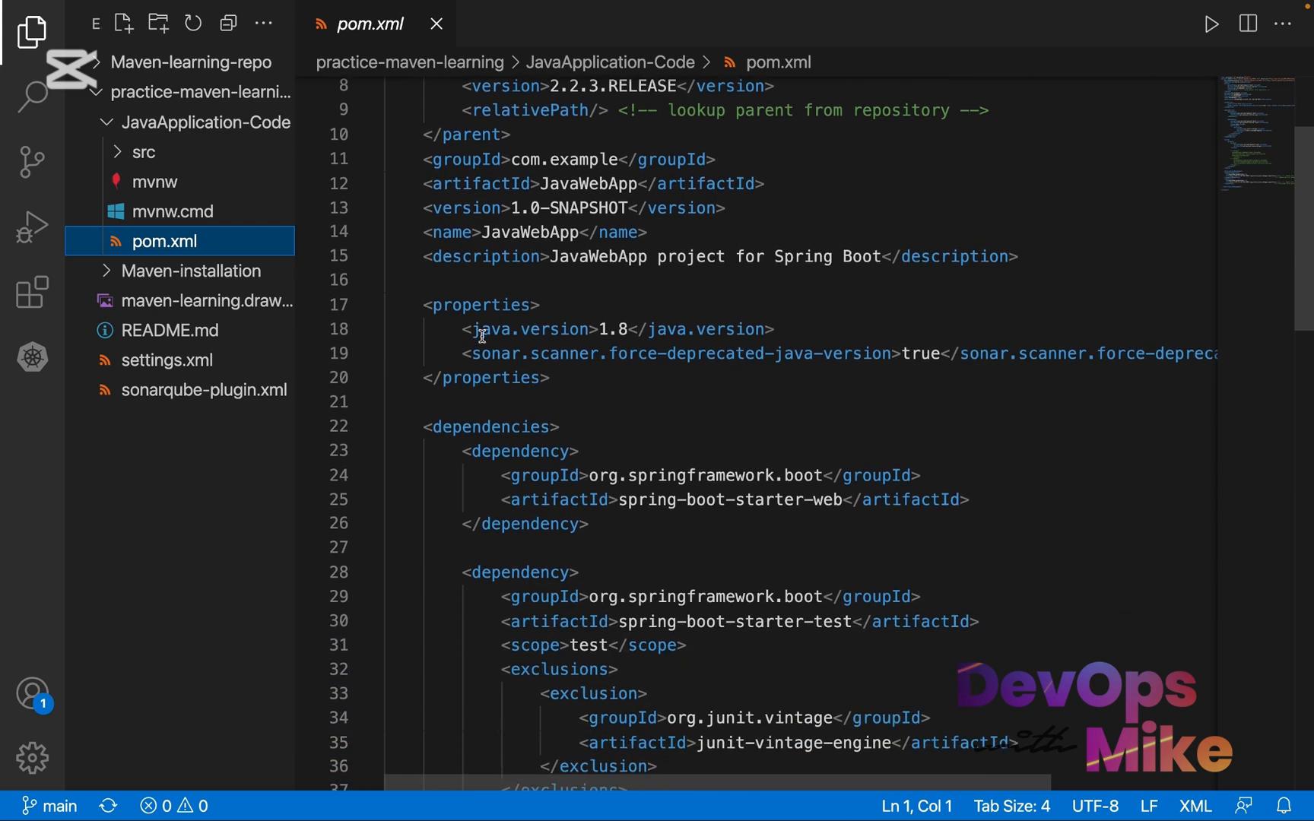
left_click_drag(432, 301, 542, 299)
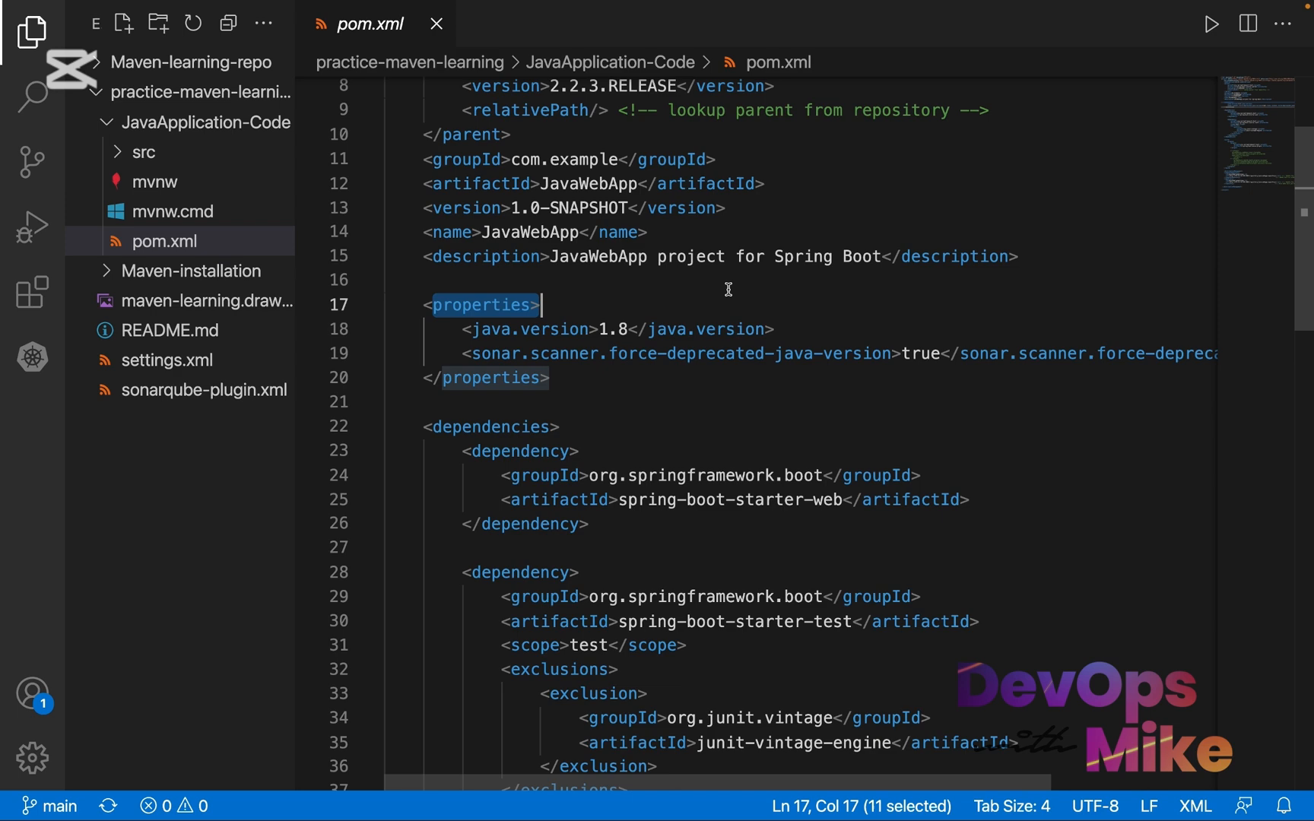
left_click_drag(754, 330, 667, 329)
scroll(668, 326, "down", 2)
scroll(667, 323, "down", 4)
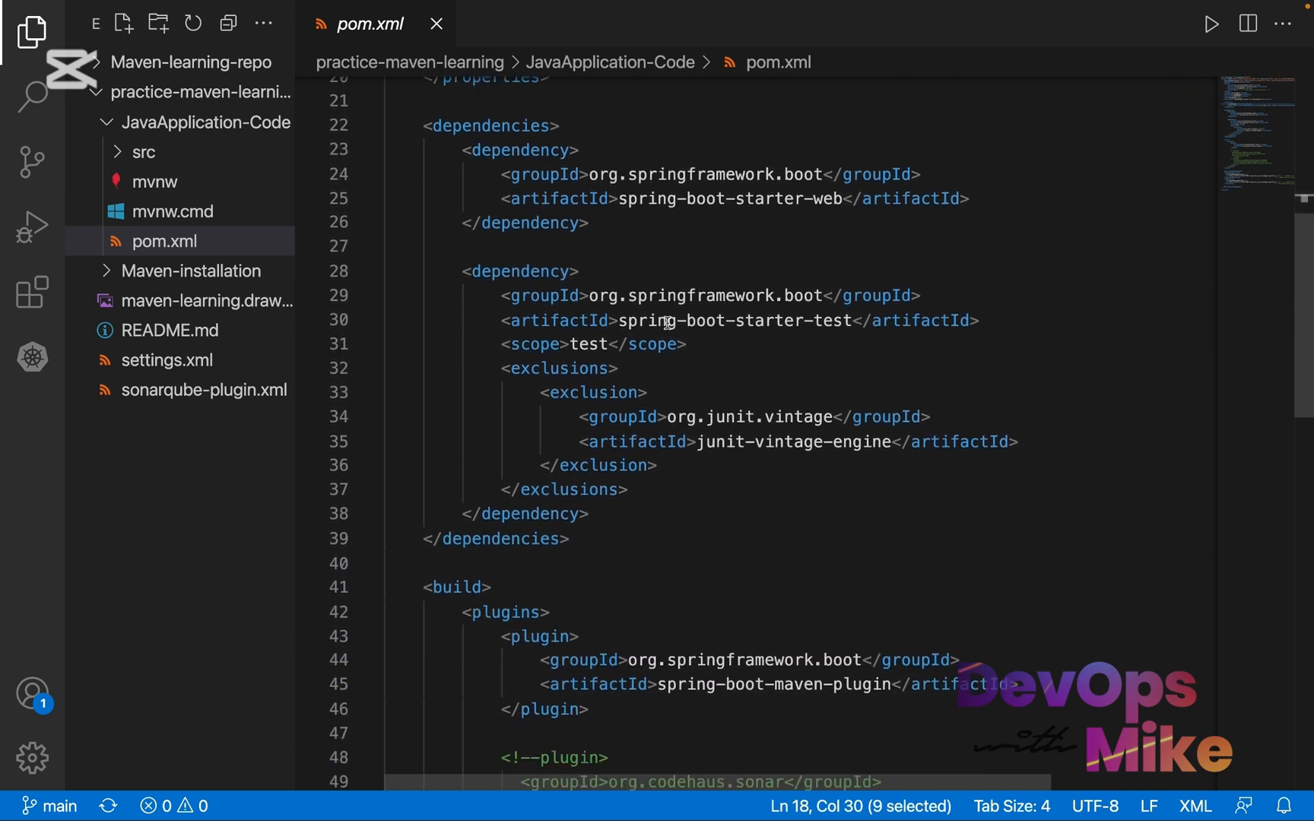
scroll(668, 327, "up", 1)
left_click(823, 215)
left_click_drag(824, 214, 592, 207)
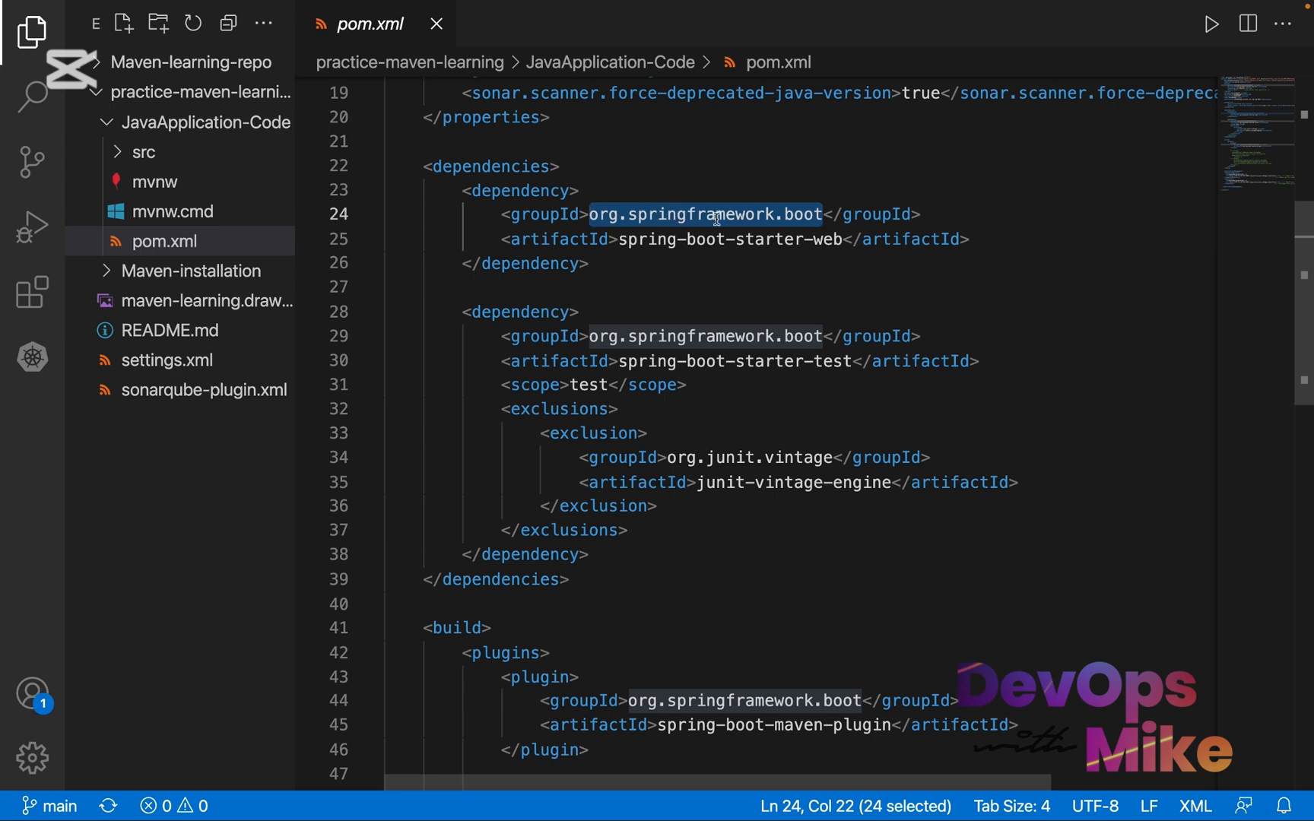
Highlight the snapshotRepository and repository blocks inside distributionManagement near the end of pom.xml
scroll(744, 470, "down", 1)
scroll(744, 471, "down", 8)
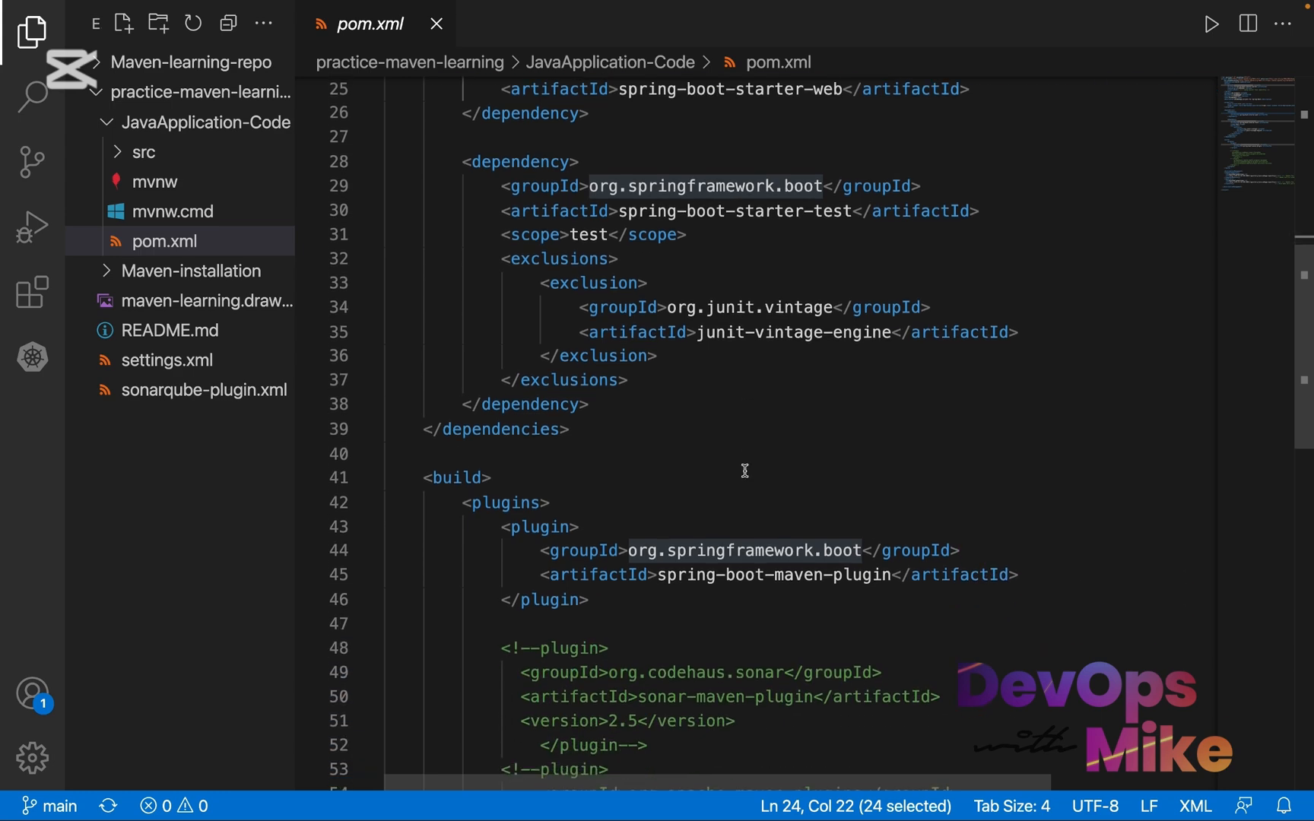
scroll(744, 471, "down", 1)
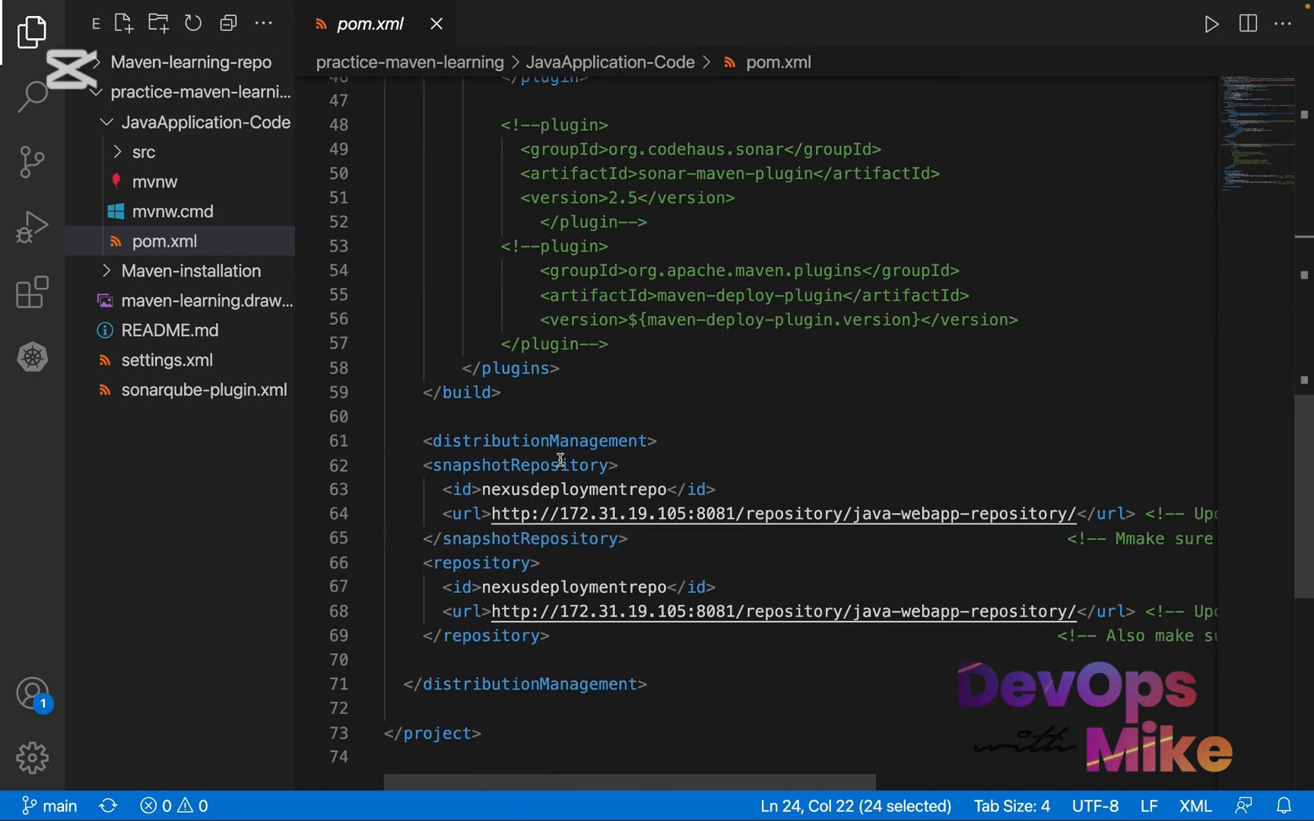
left_click(434, 441)
mouse_move(434, 441)
left_mouse_down()
mouse_move(637, 441)
mouse_move(424, 465)
left_mouse_up()
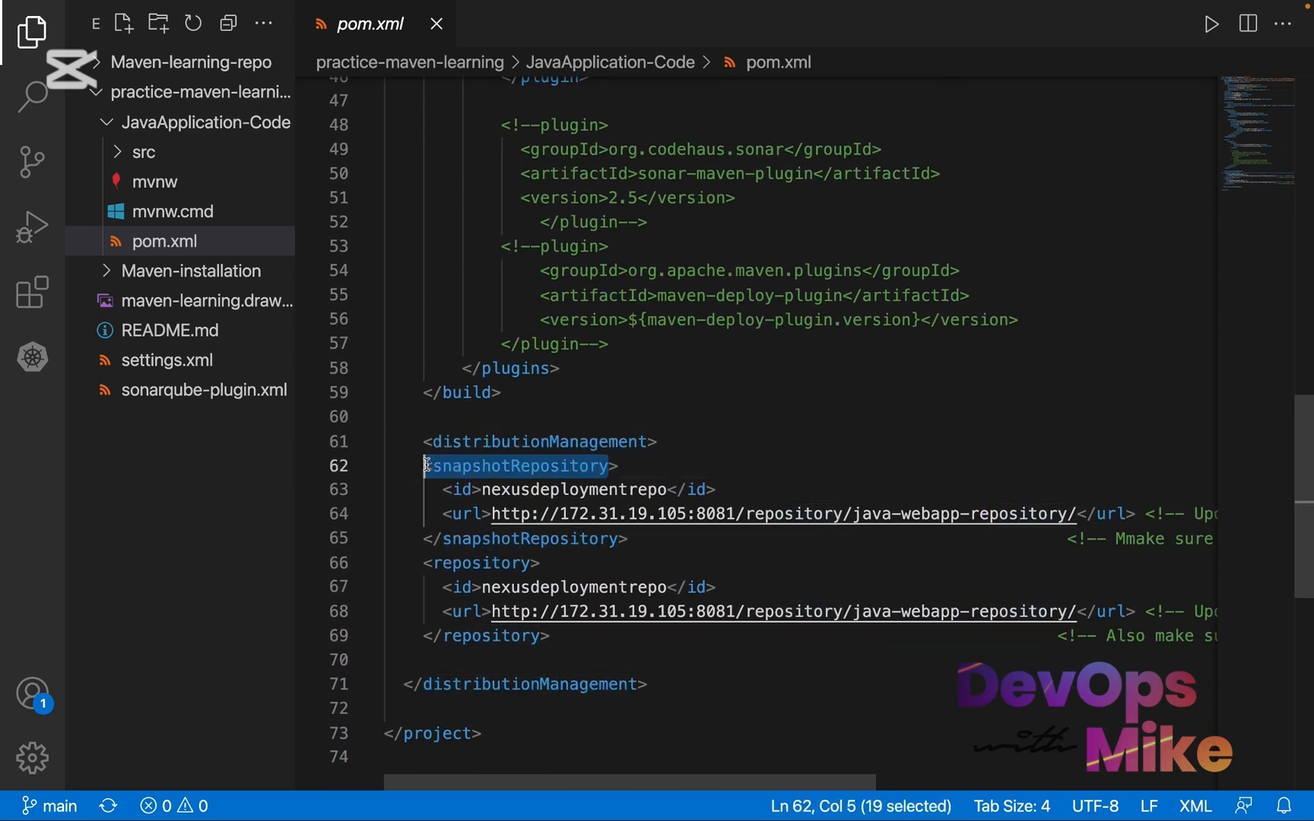
left_click_drag(550, 637, 386, 465)
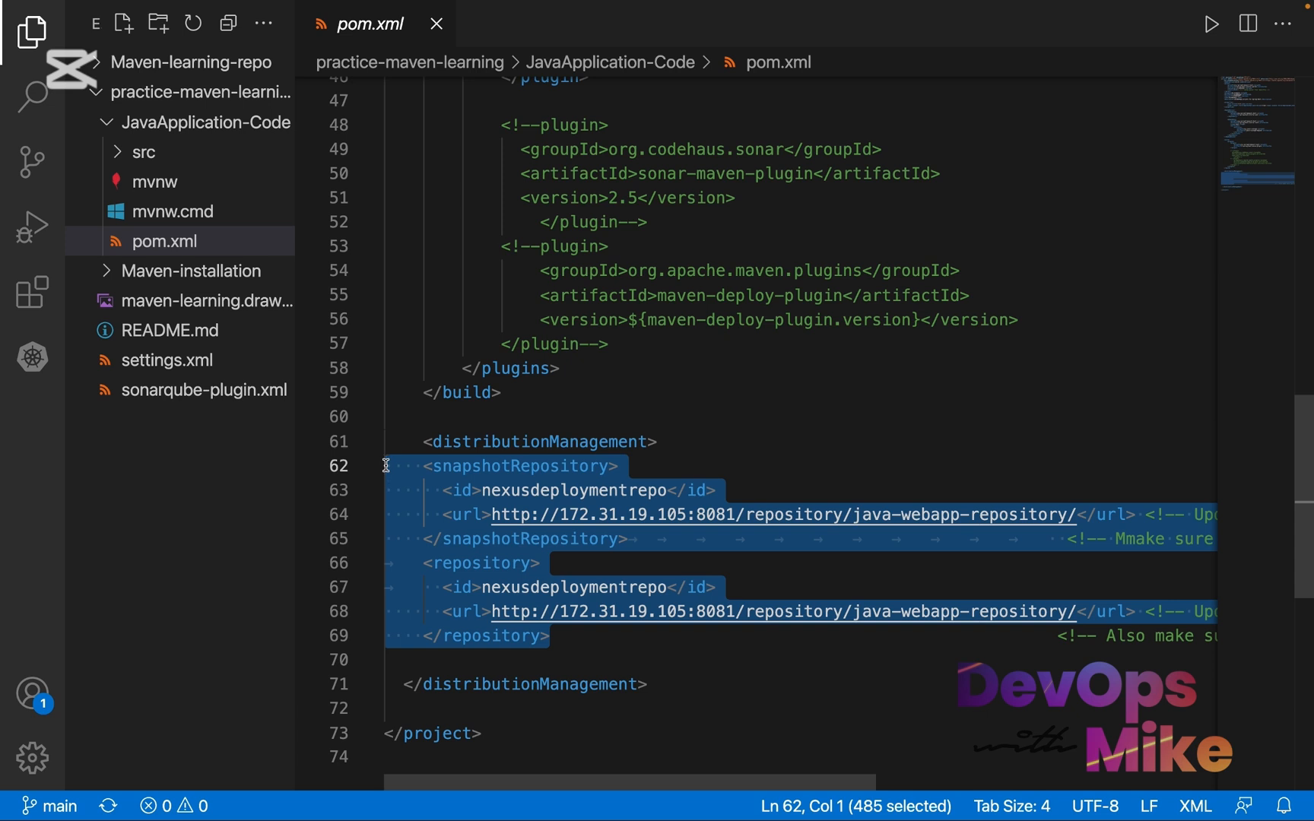
left_click(560, 611)
left_click(560, 648)
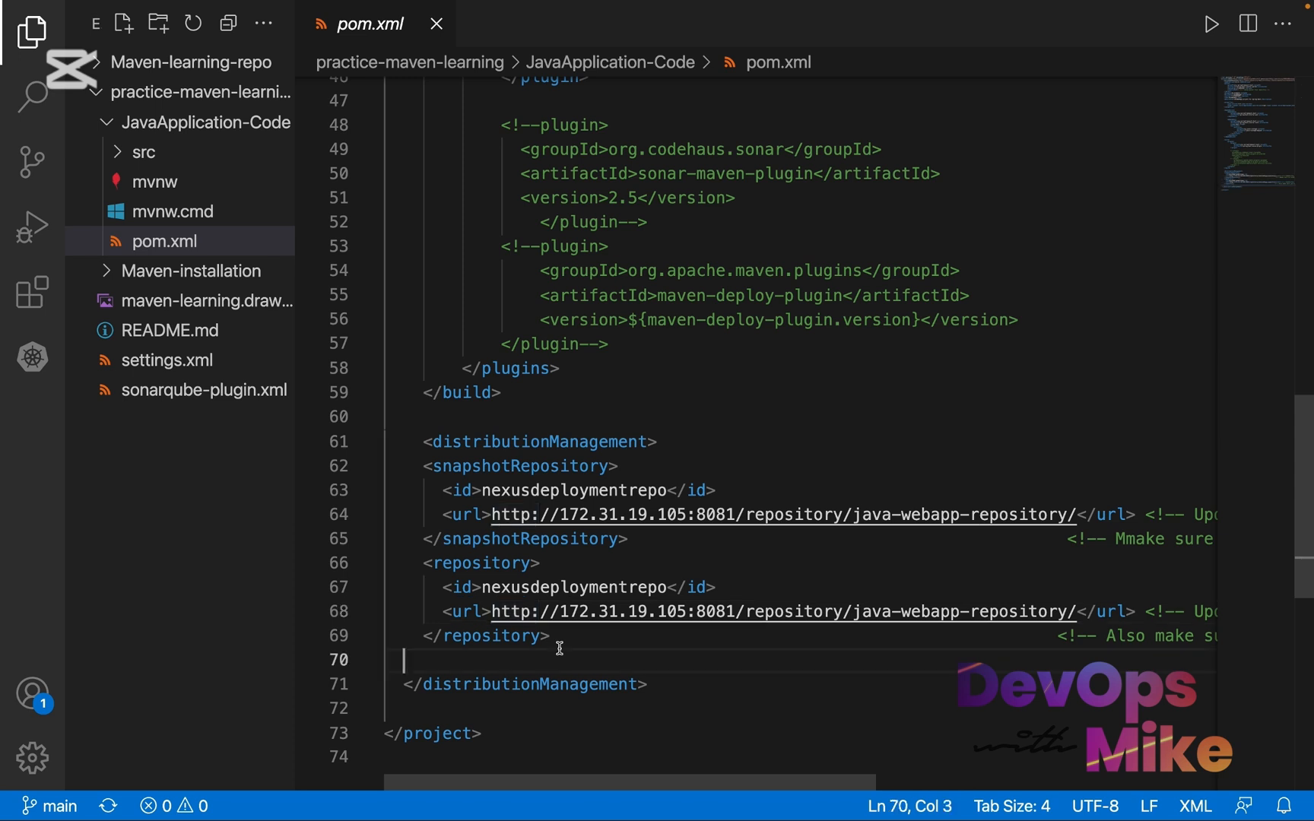
left_click_drag(560, 647, 367, 469)
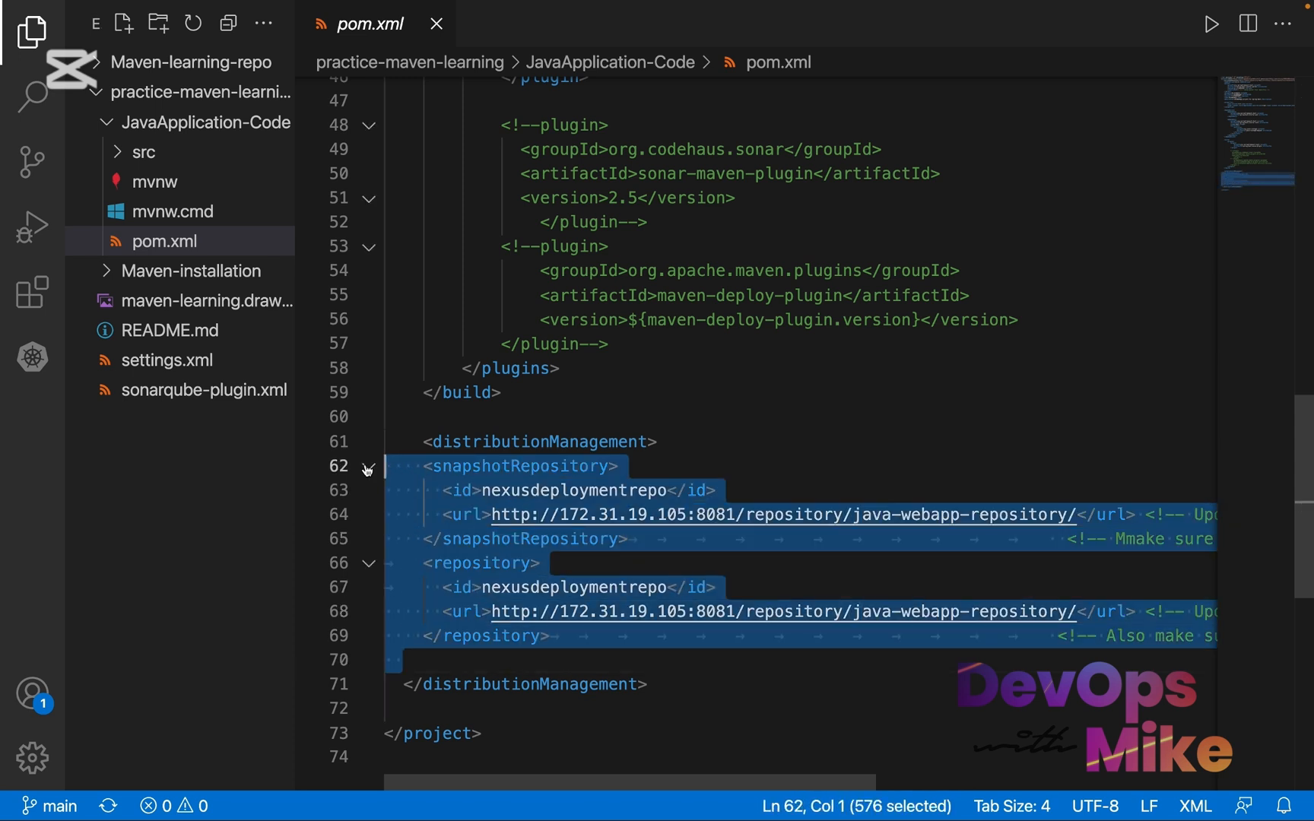
left_click(589, 538)
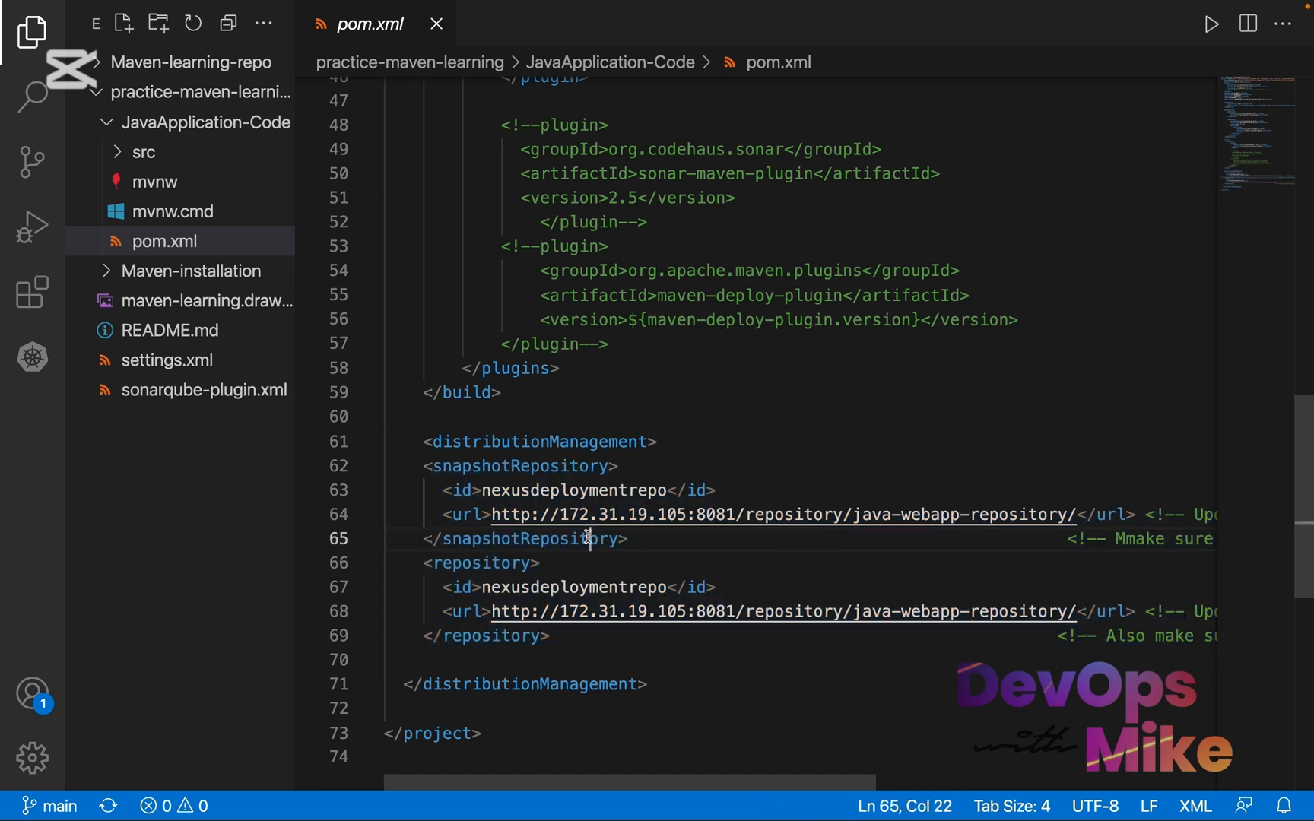
left_click_drag(734, 514, 490, 515)
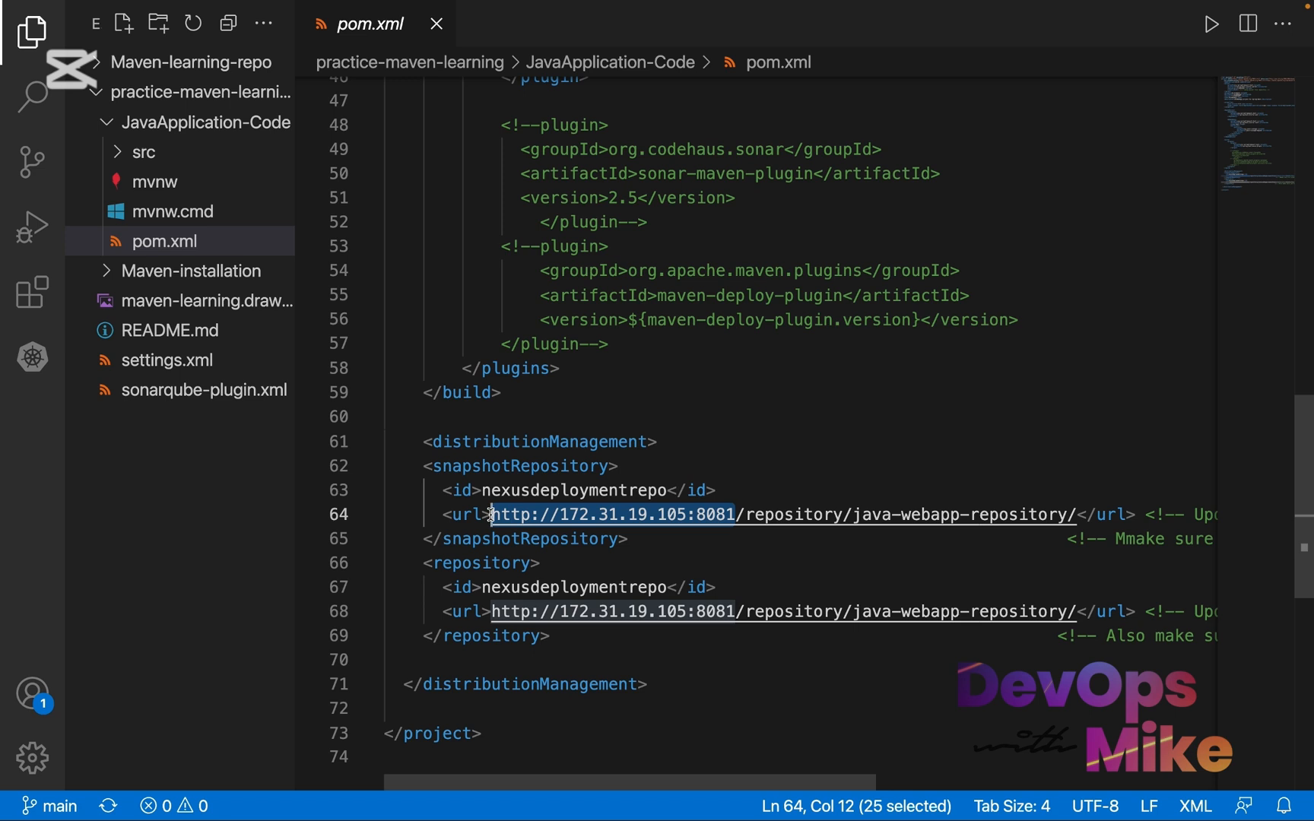
left_click(1068, 511)
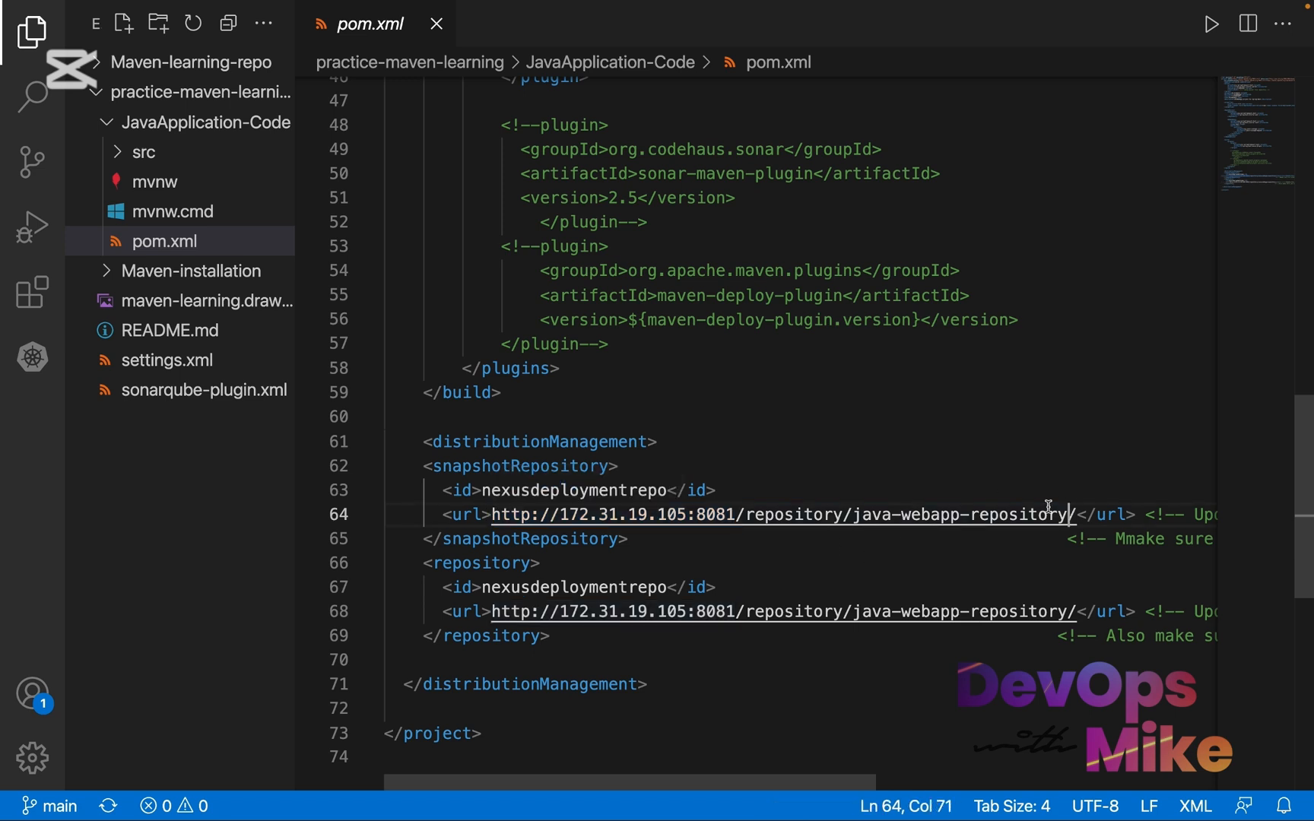
left_click_drag(1068, 514, 853, 515)
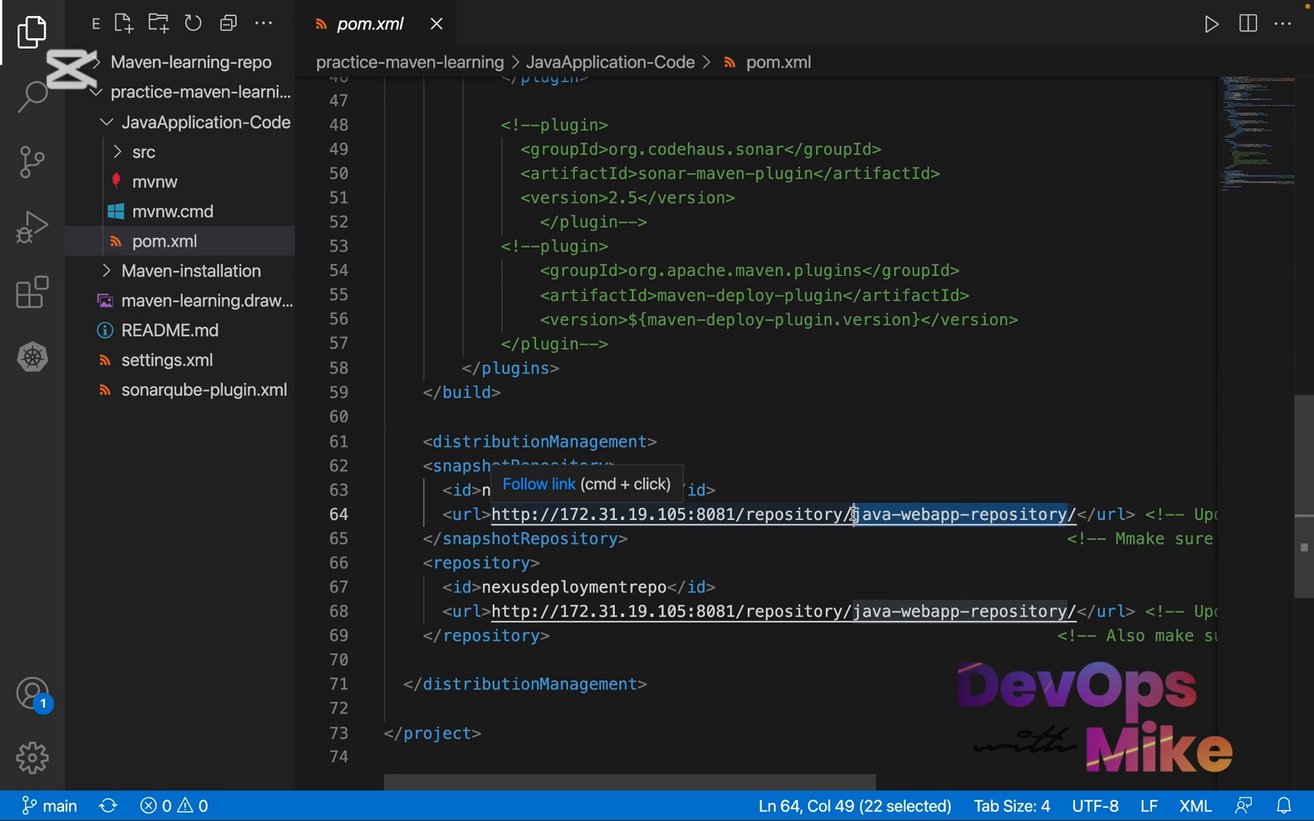
Switch back to the Nexus-learning-repo README in the browser and highlight the distributionManagement example under Configuring Nexus Deployment
key("ctrl+Left")
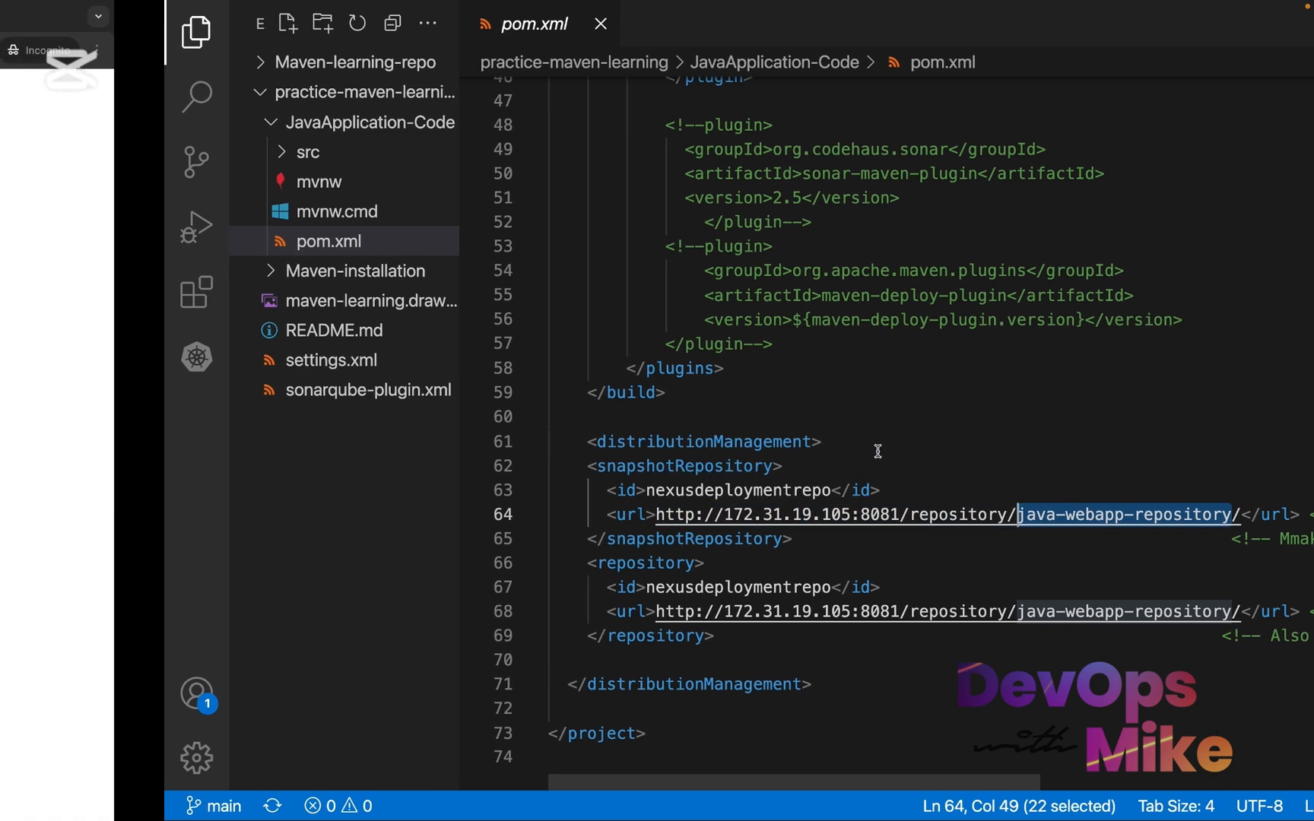
scroll(516, 455, "down", 3)
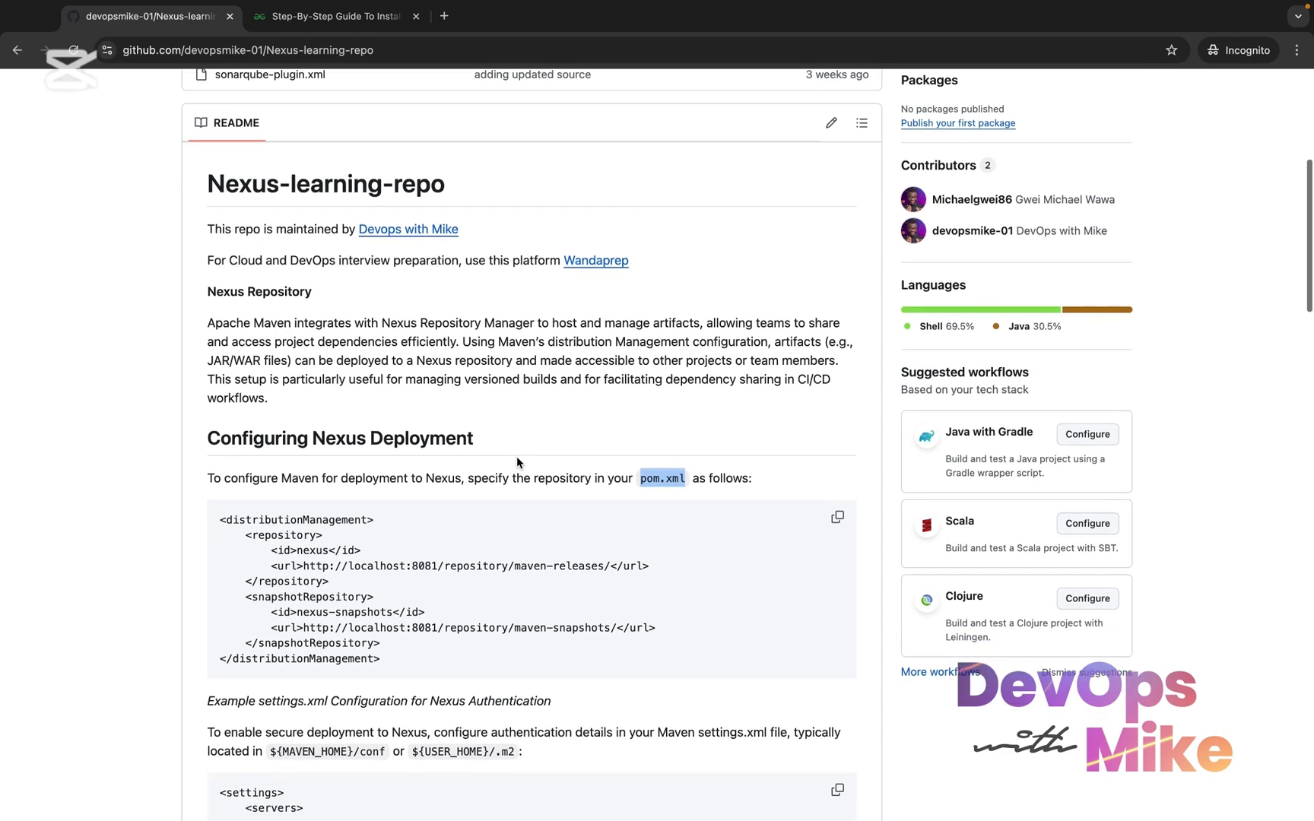
left_click_drag(414, 669, 195, 513)
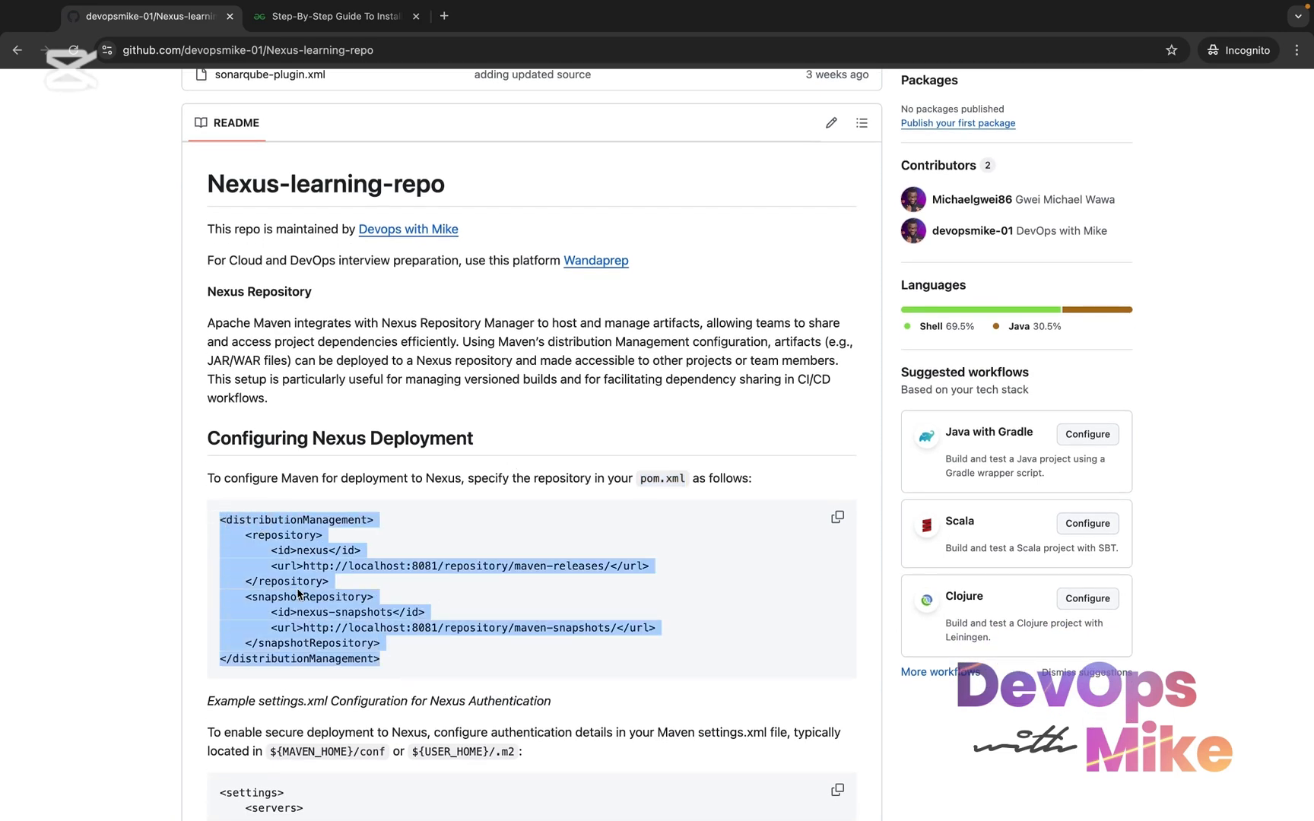
Highlight the settings.xml servers example for Nexus authentication and the mvn deploy command in the README
scroll(298, 594, "down", 2)
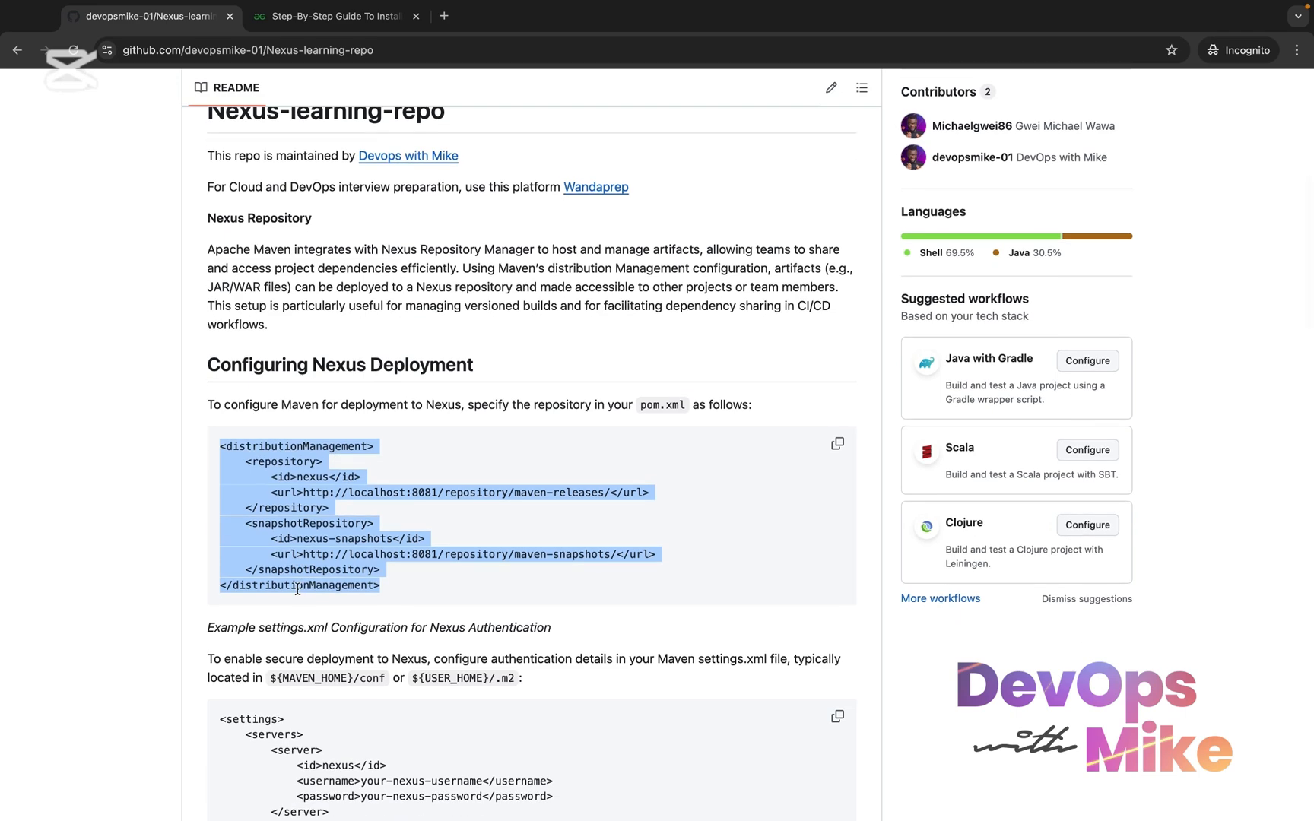
scroll(297, 589, "down", 5)
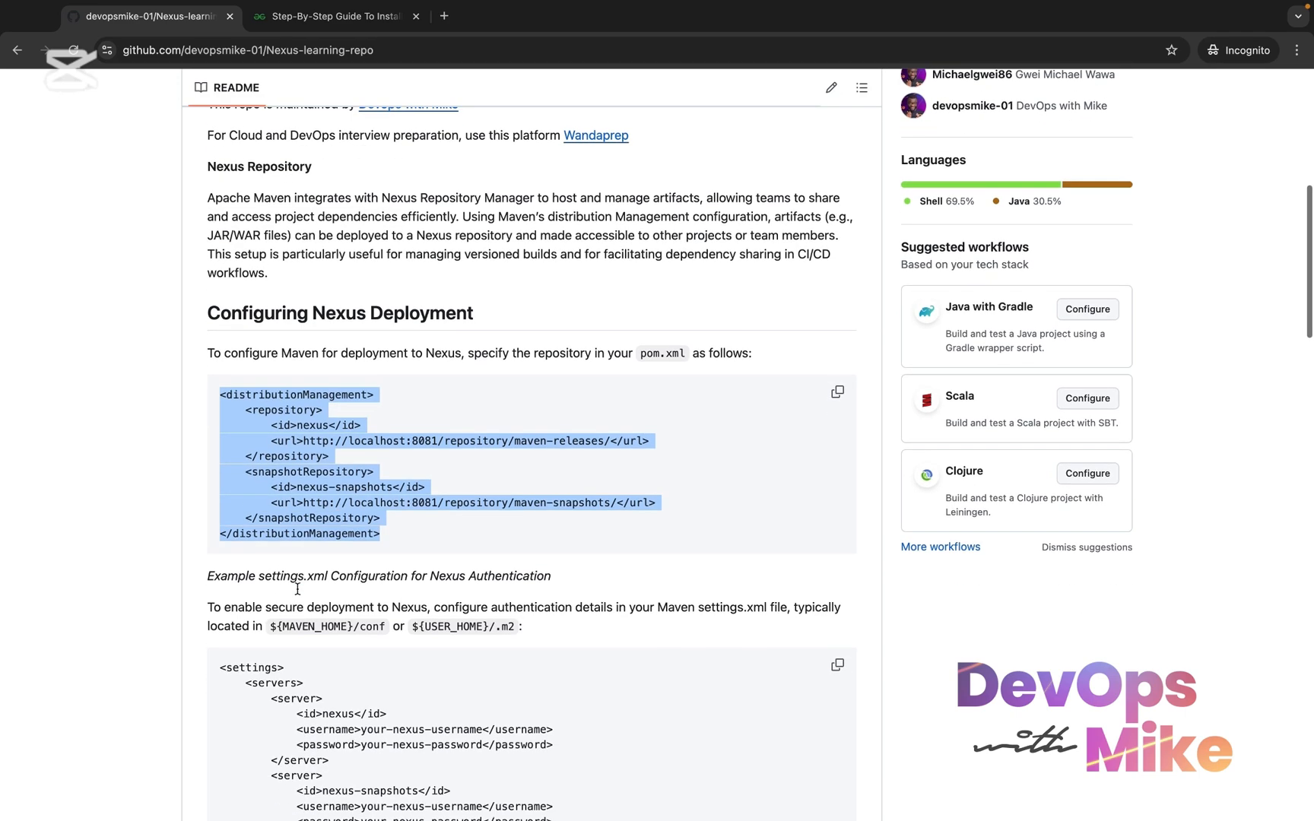
scroll(297, 589, "down", 6)
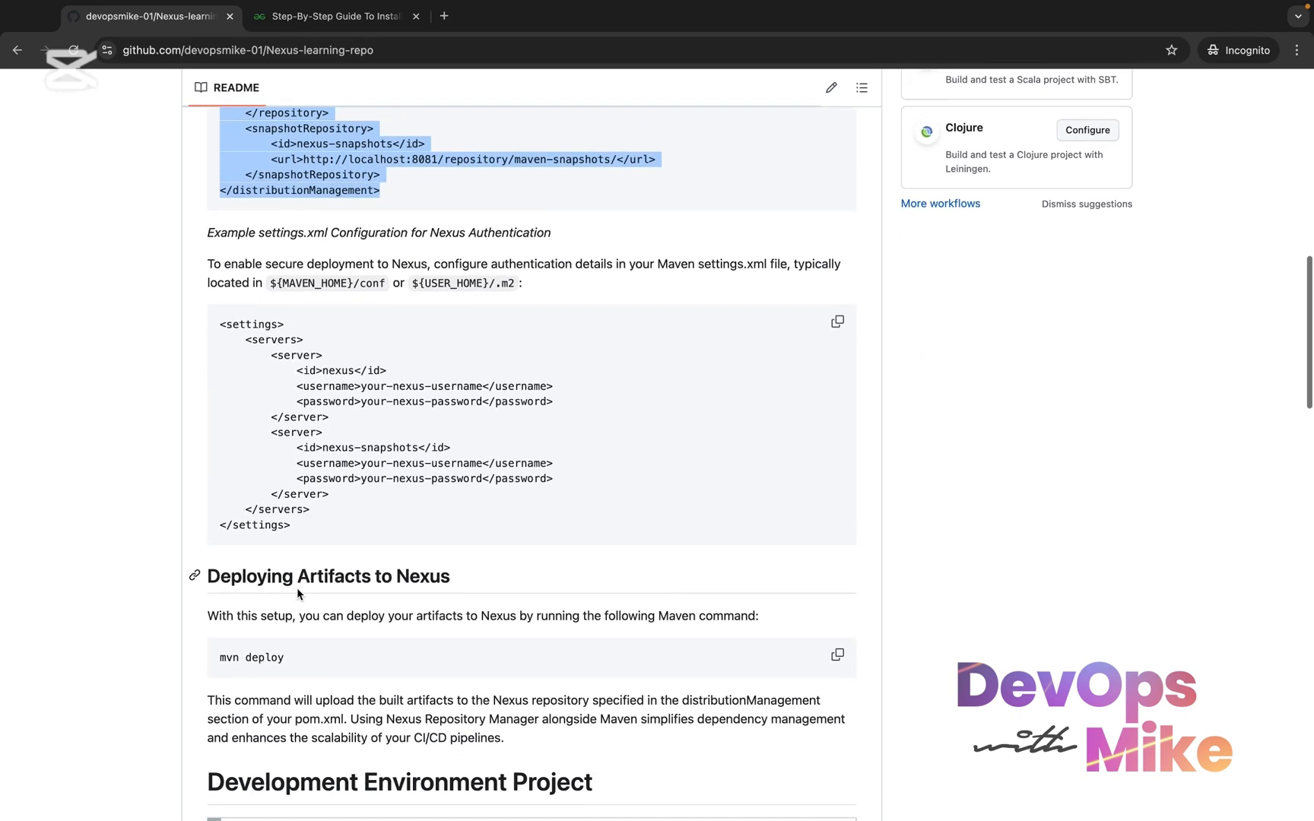
left_click_drag(307, 510, 210, 325)
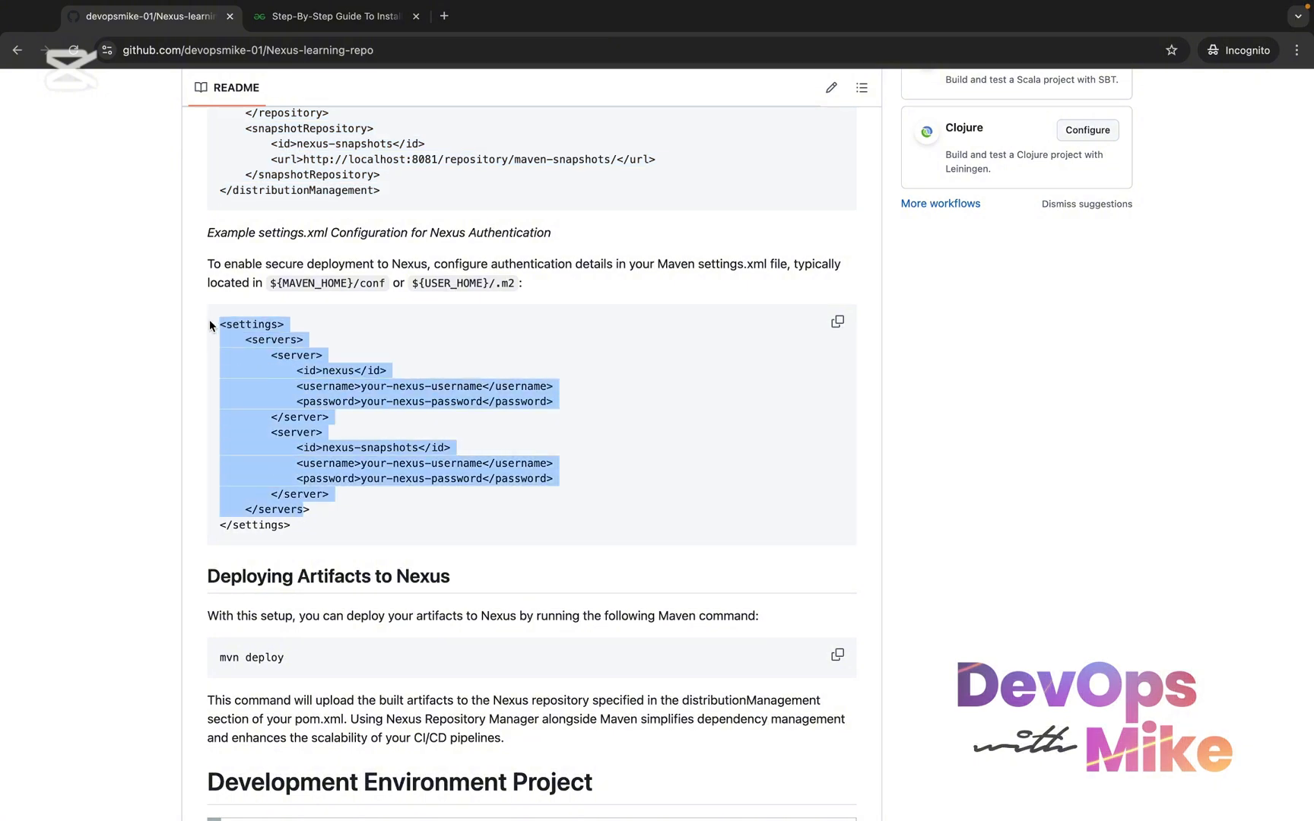
scroll(210, 319, "down", 2)
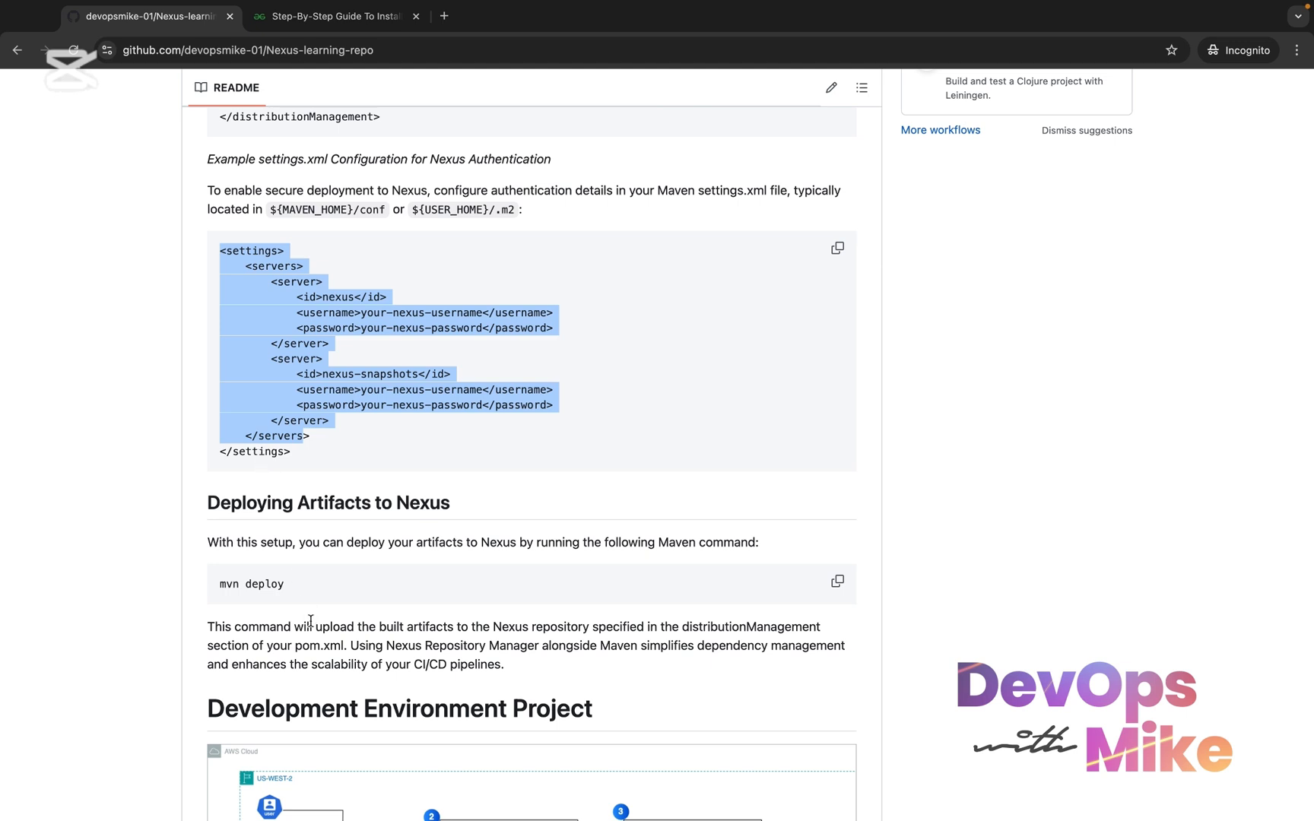
left_click_drag(289, 584, 209, 582)
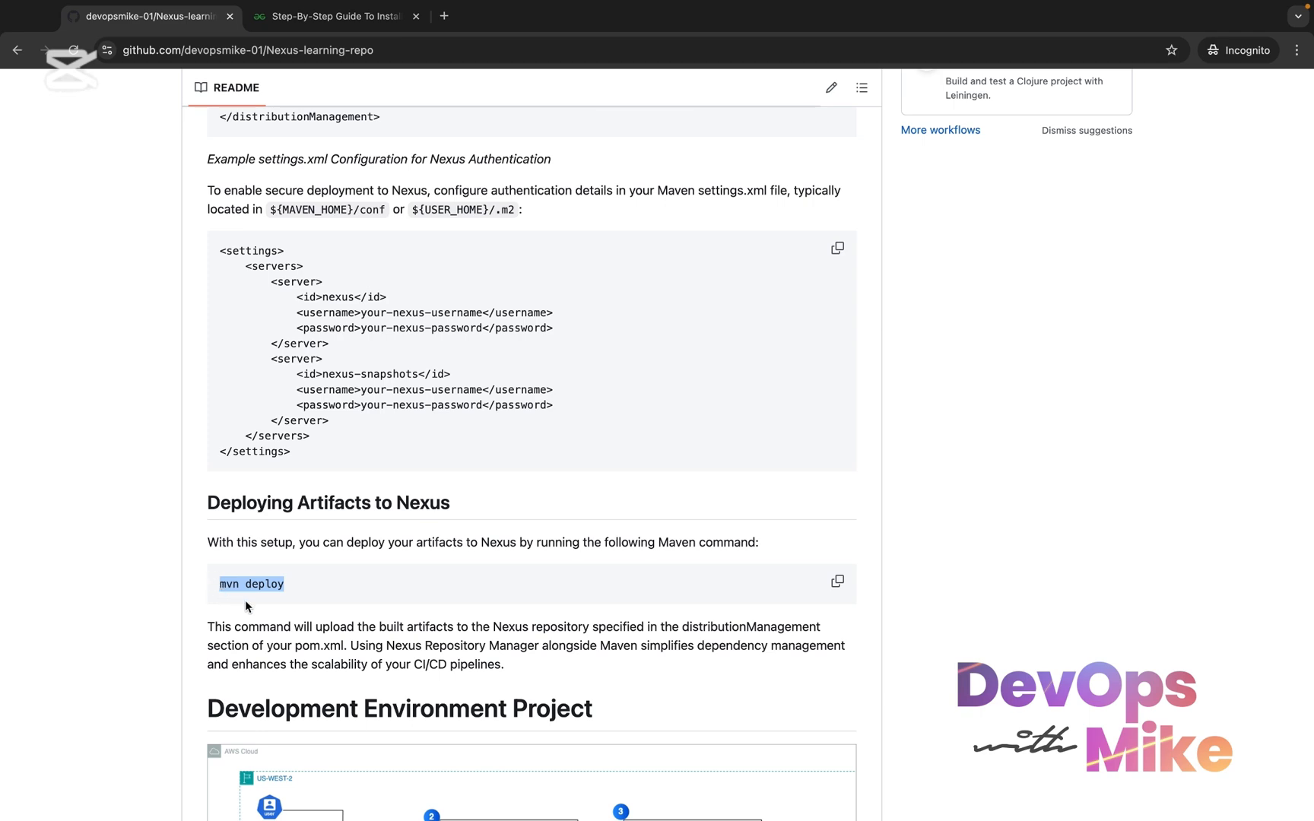
Examine the Development Environment Project diagram covering the GitHub, Maven and Nexus repository stages
scroll(245, 599, "down", 1)
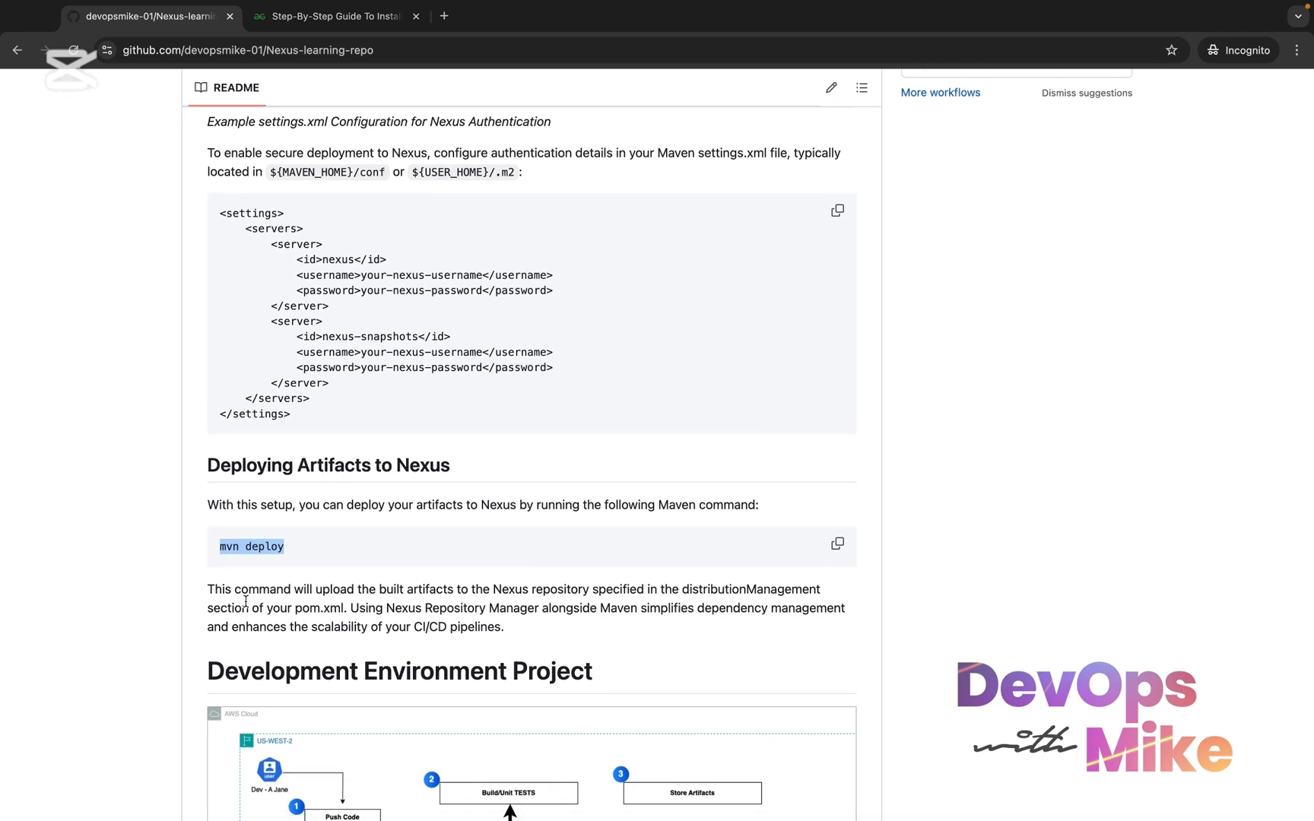
scroll(245, 600, "down", 5)
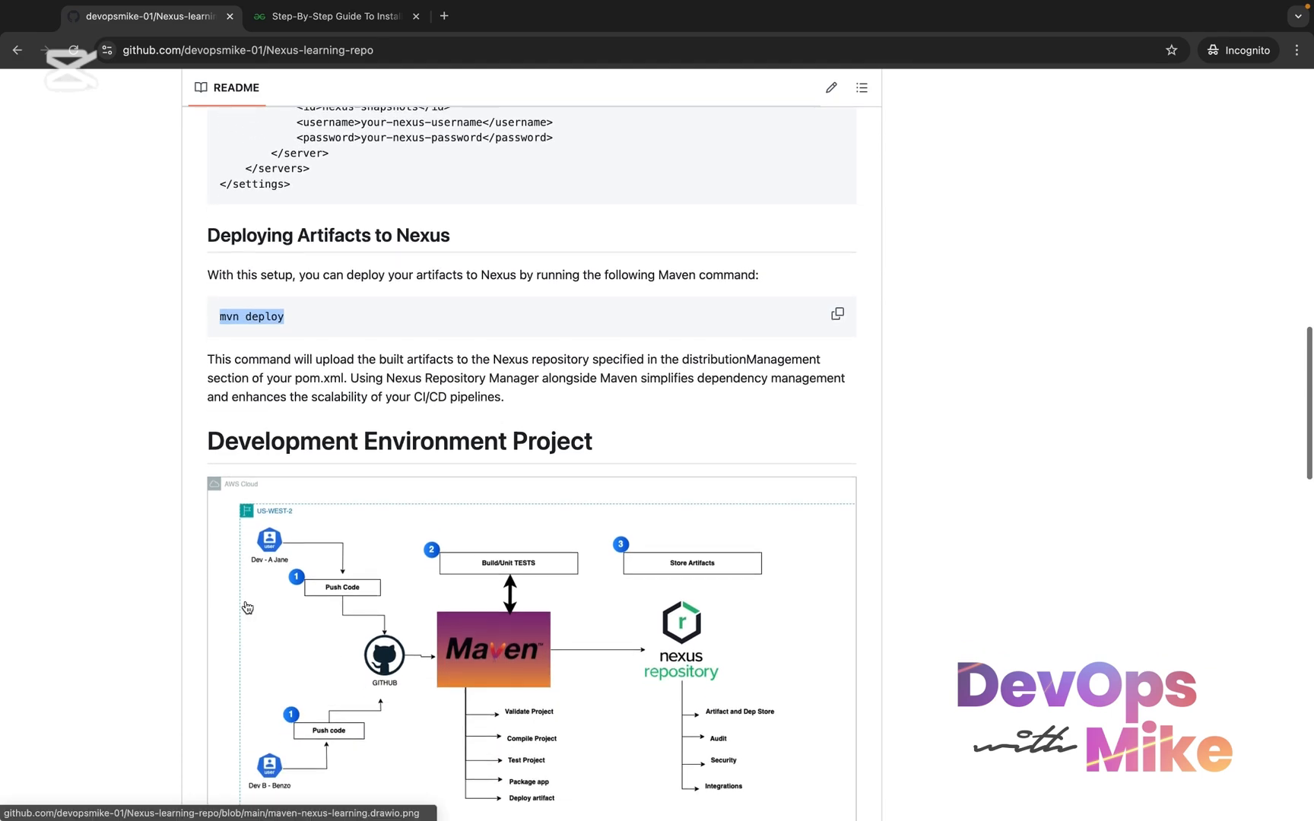
scroll(247, 606, "down", 3)
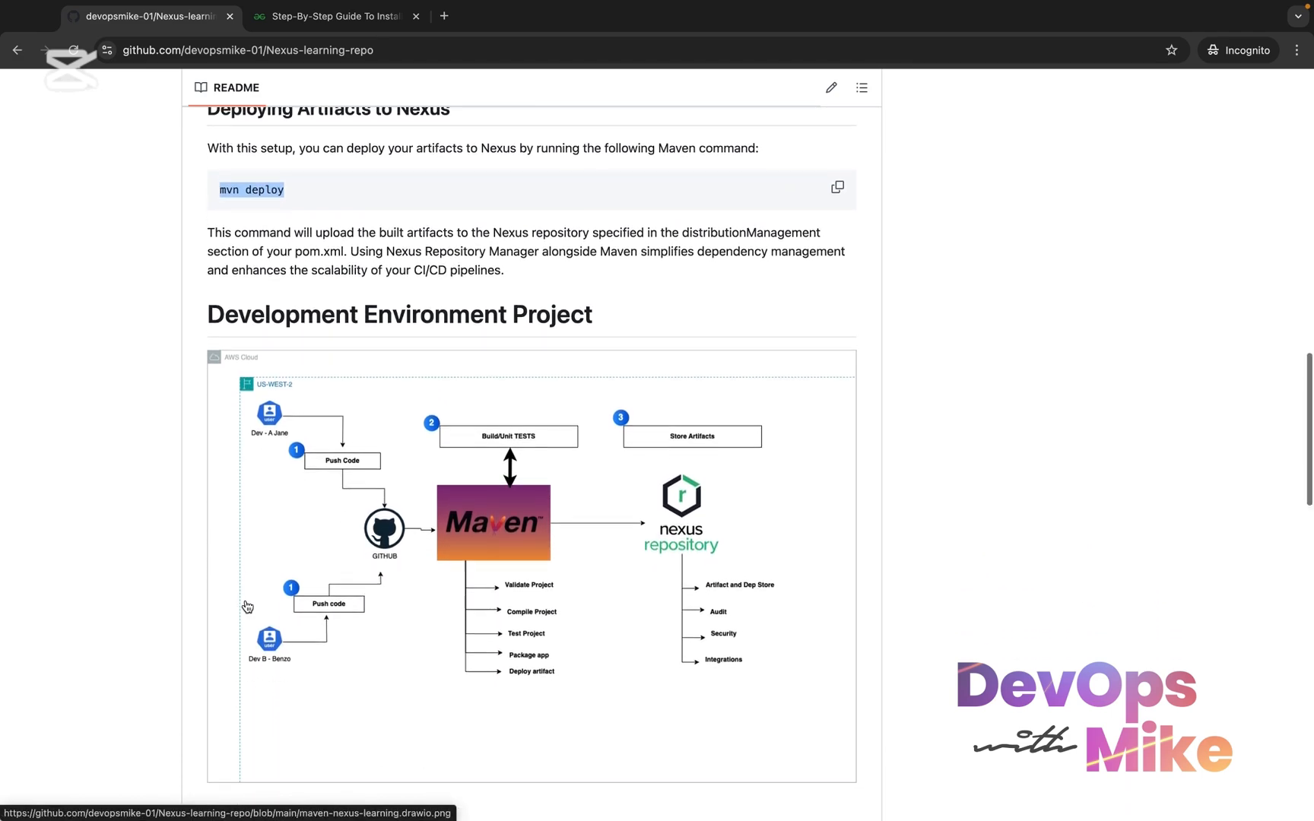
scroll(247, 606, "down", 1)
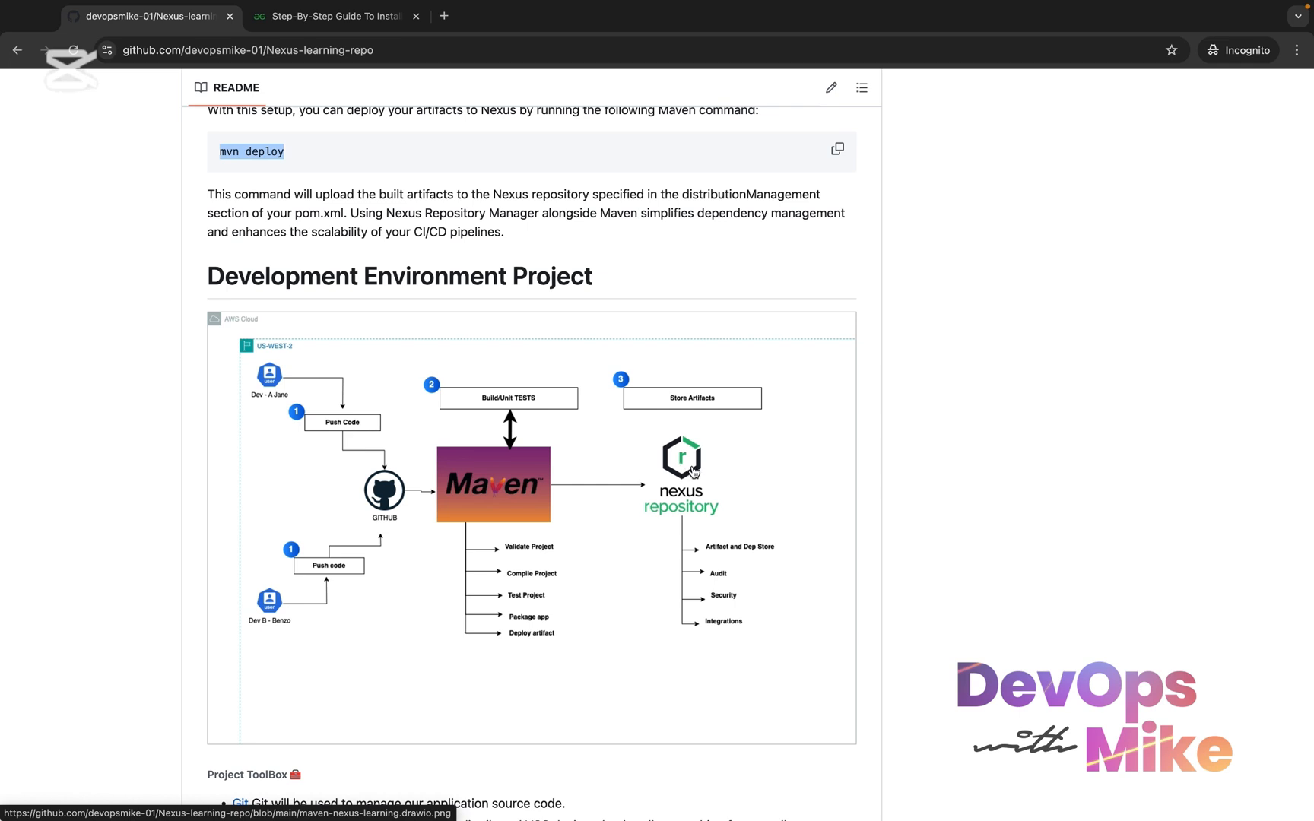
scroll(697, 495, "down", 1)
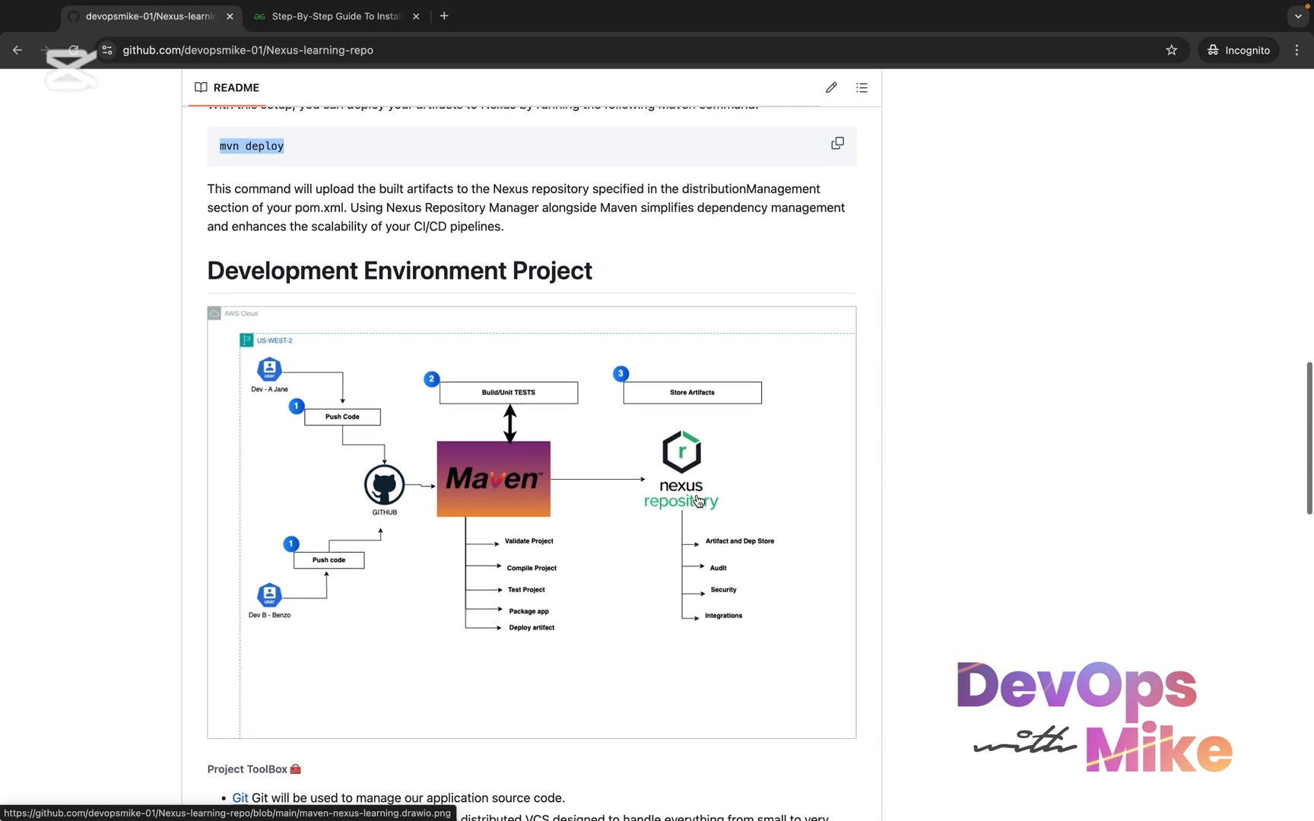
scroll(698, 500, "down", 3)
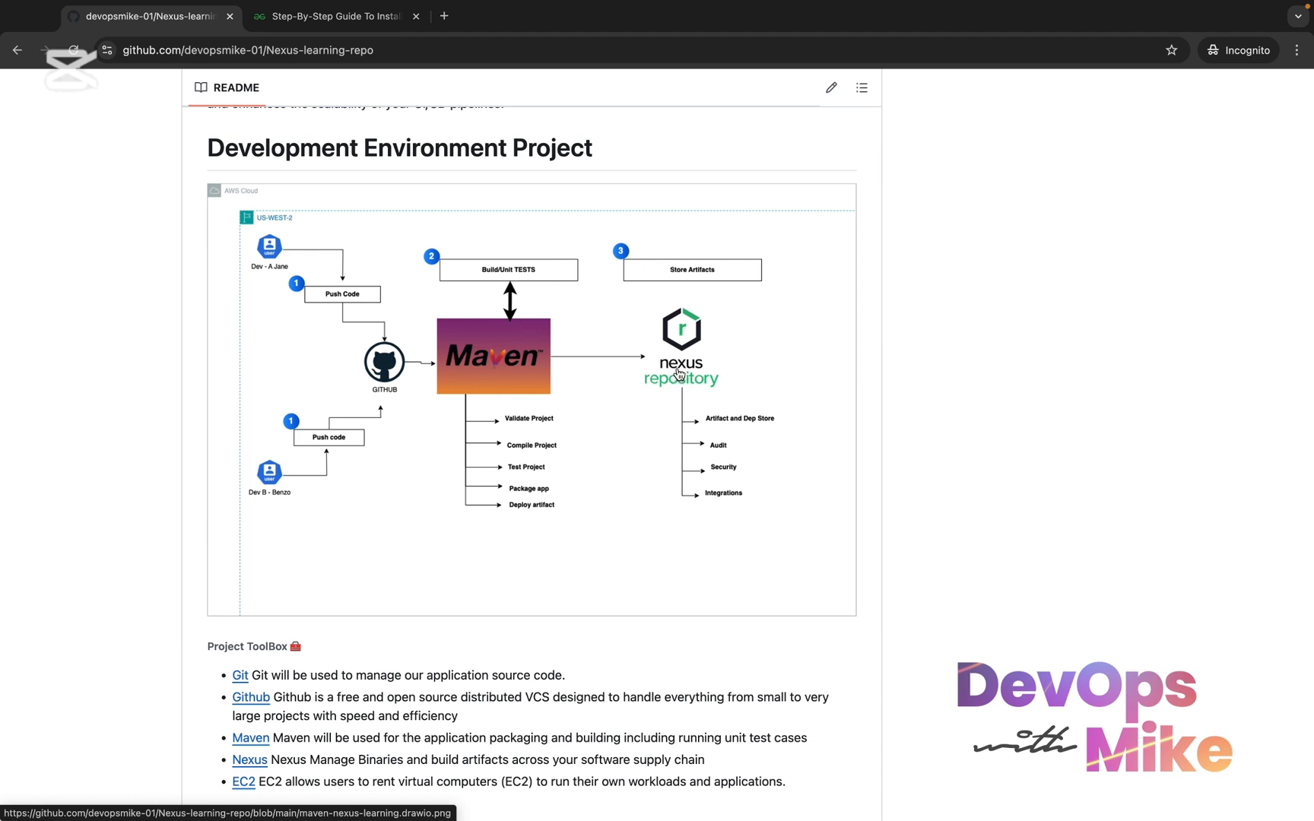
Highlight the Create a GitHub Repository instructions under Configure Environments, past the Project ToolBox list
scroll(694, 365, "down", 3)
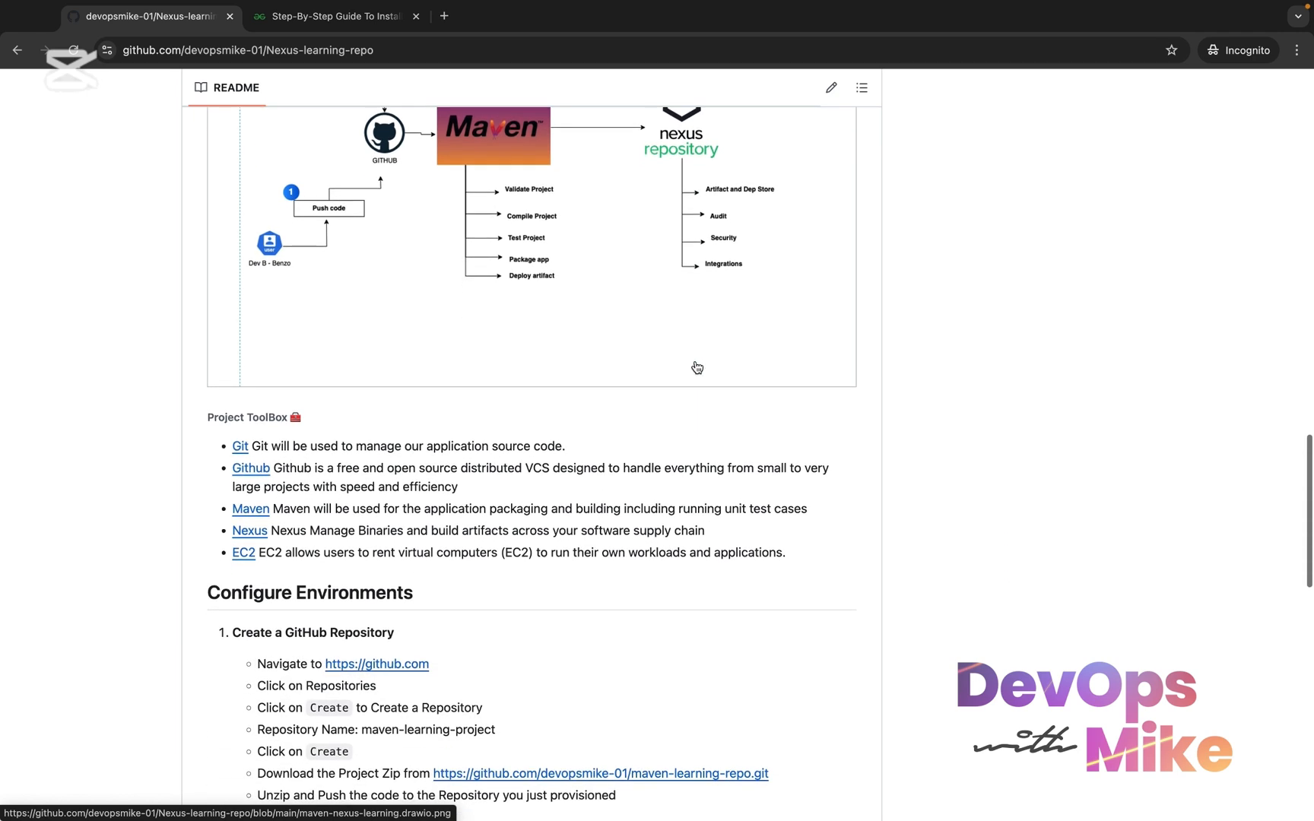
scroll(696, 367, "down", 2)
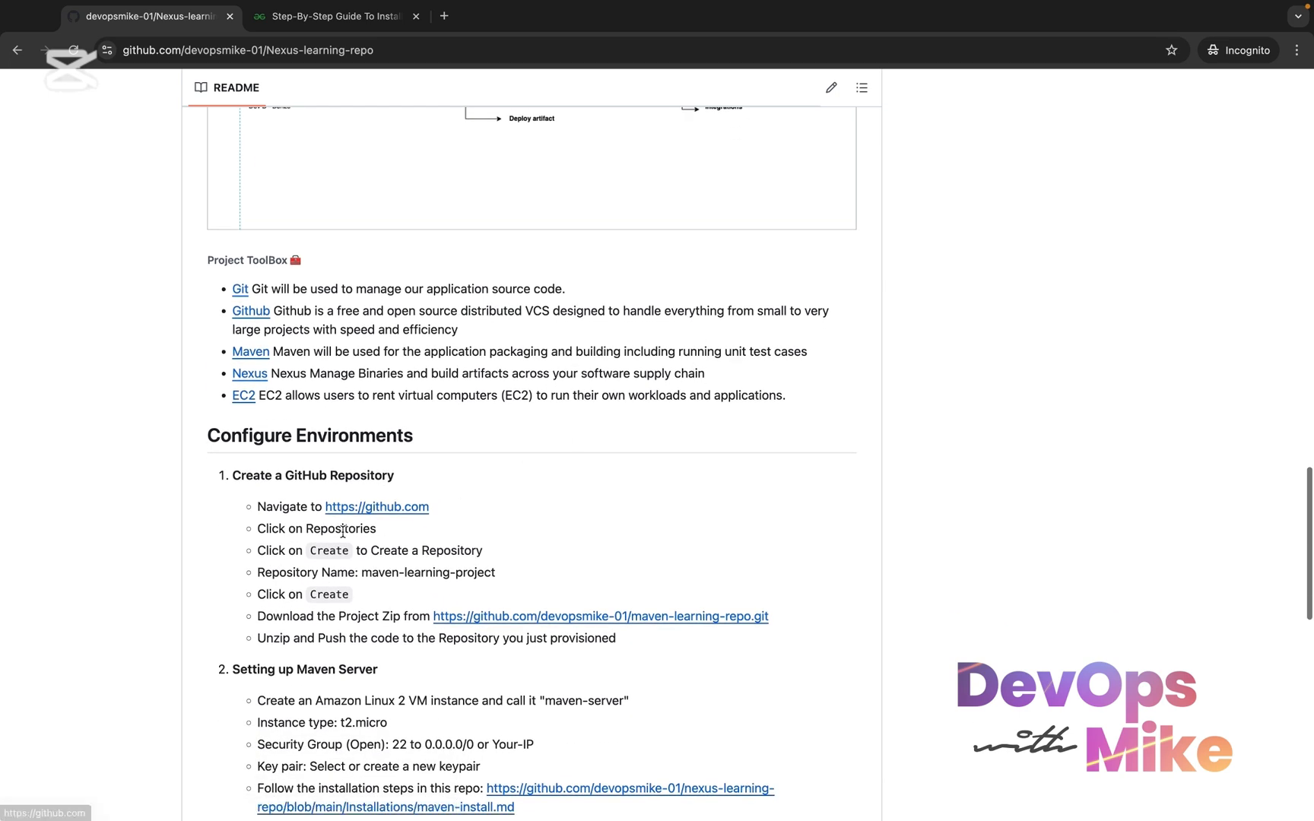
left_click_drag(618, 640, 198, 467)
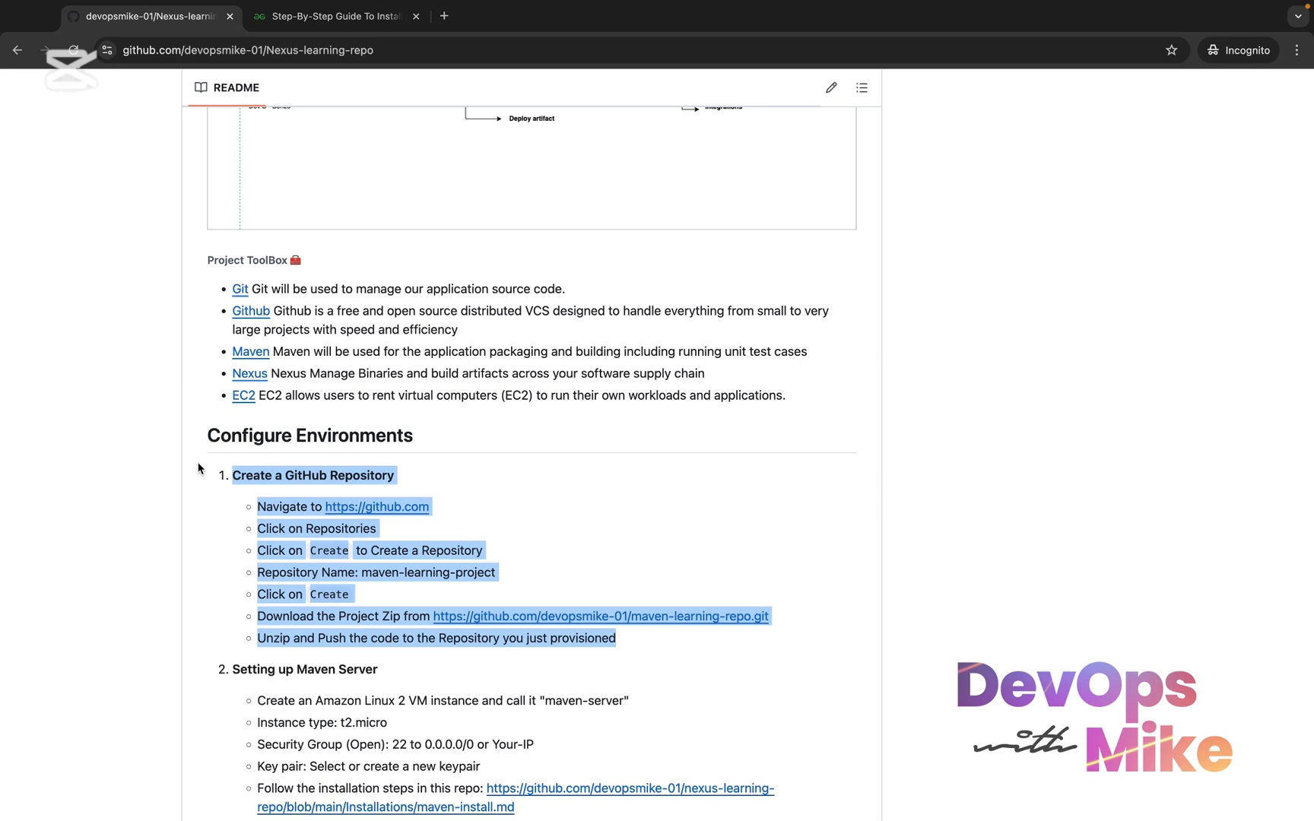
Highlight the Setting up Maven Server instructions, from the heading through Launch Instance
scroll(243, 596, "down", 3)
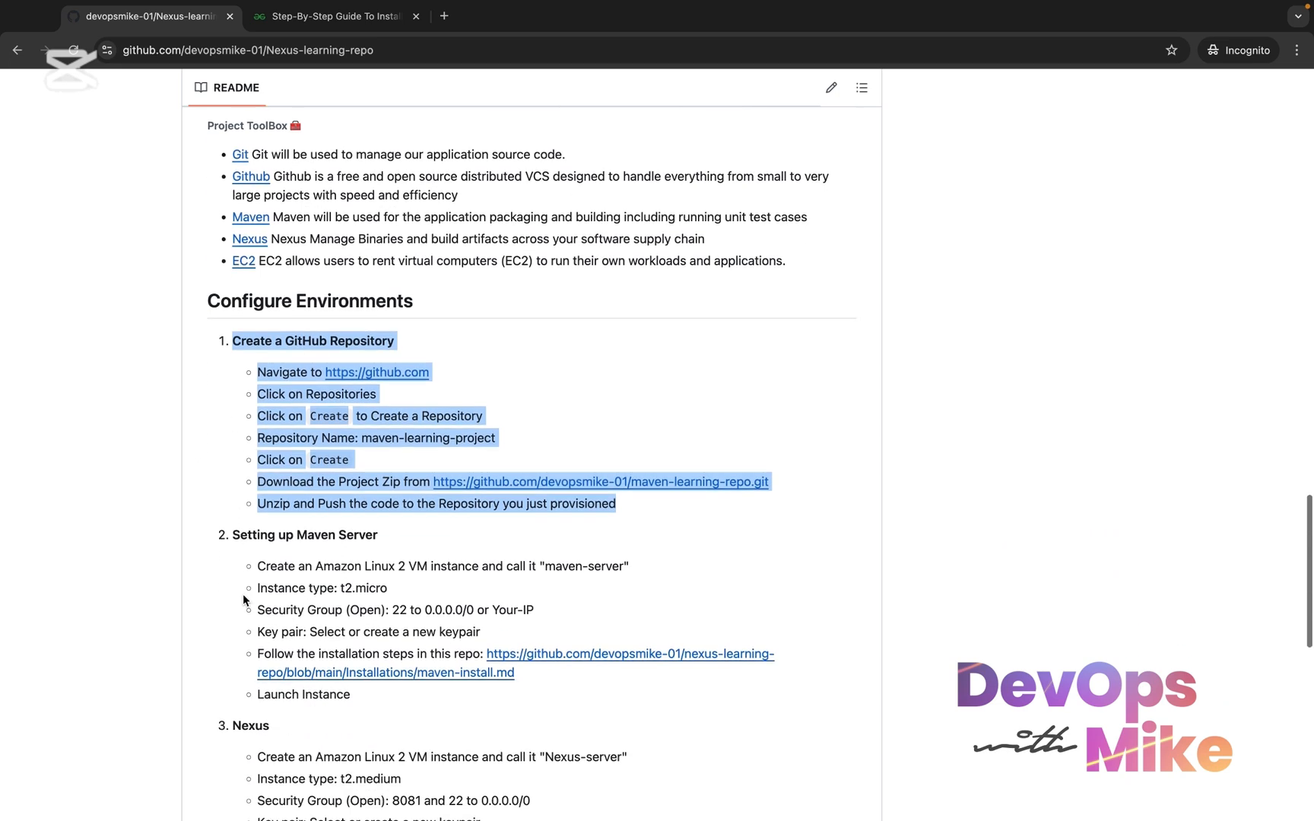
left_click_drag(227, 490, 396, 663)
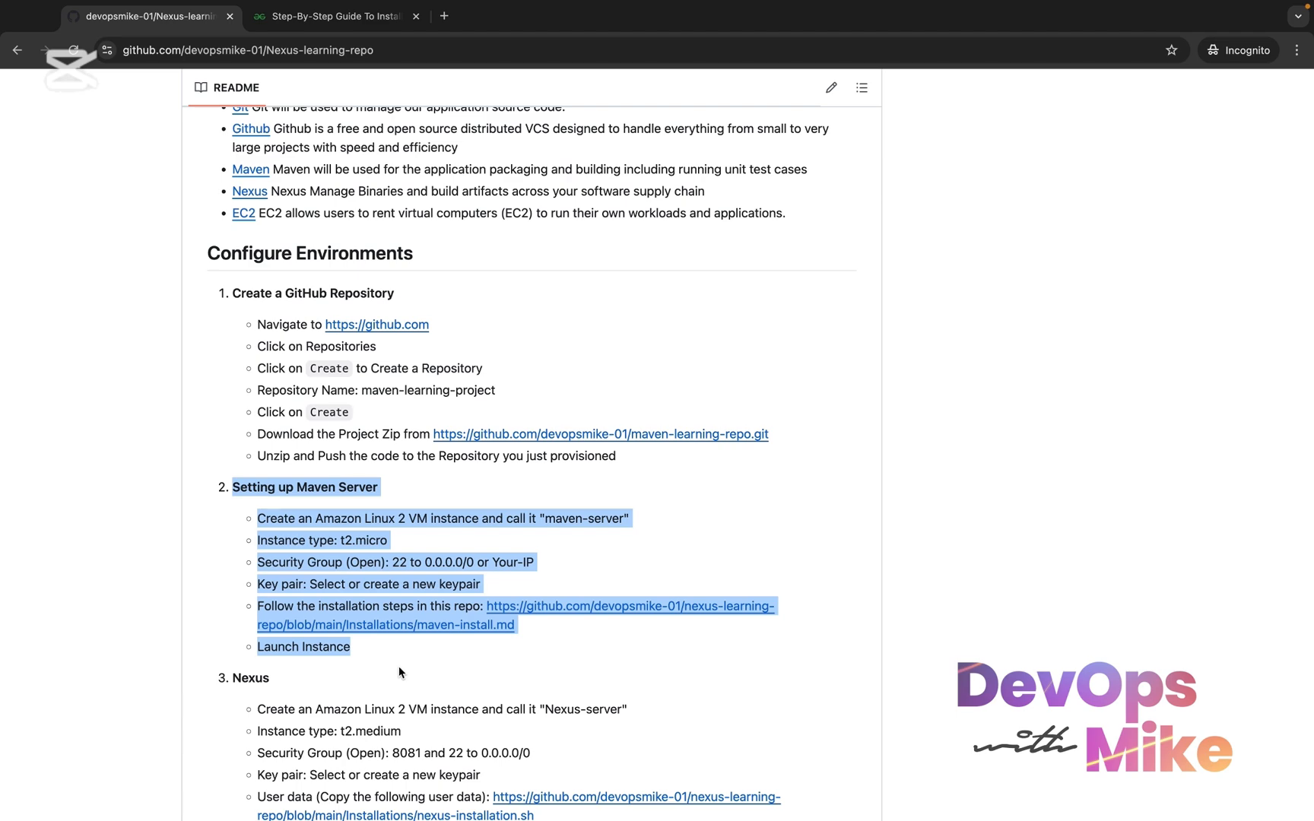
left_click(381, 655)
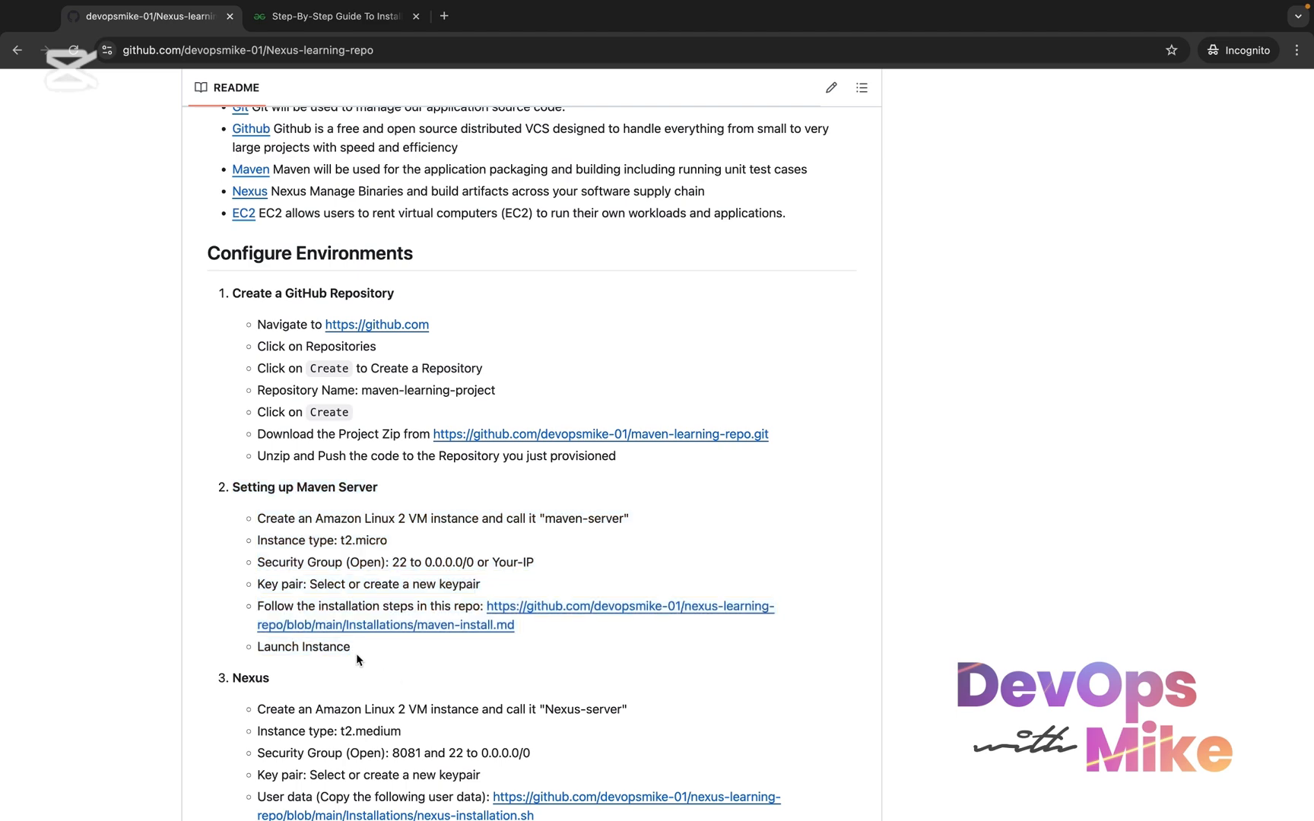
left_click_drag(356, 655, 232, 485)
Highlight the Nexus server instructions in item 3, from the heading through Launch Instance
scroll(232, 485, "down", 3)
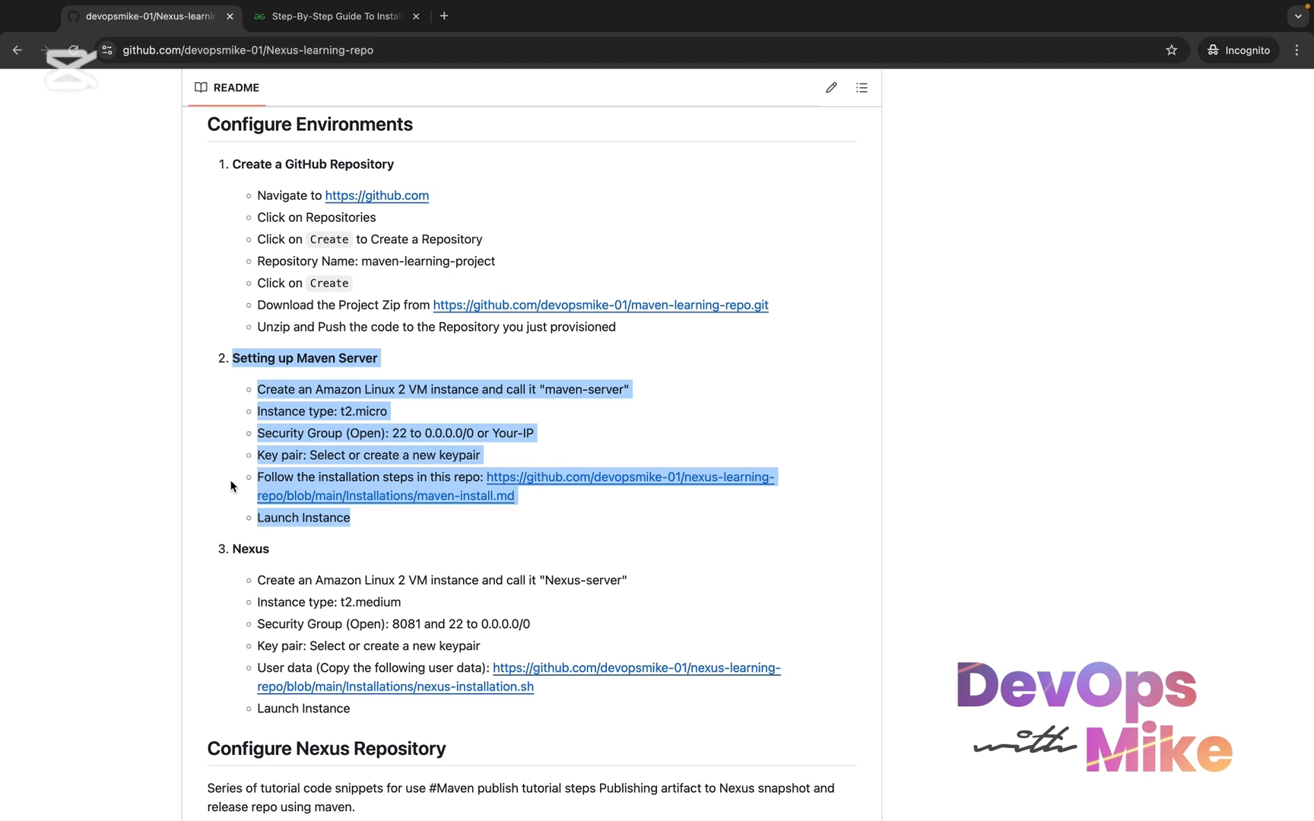
left_click(357, 738)
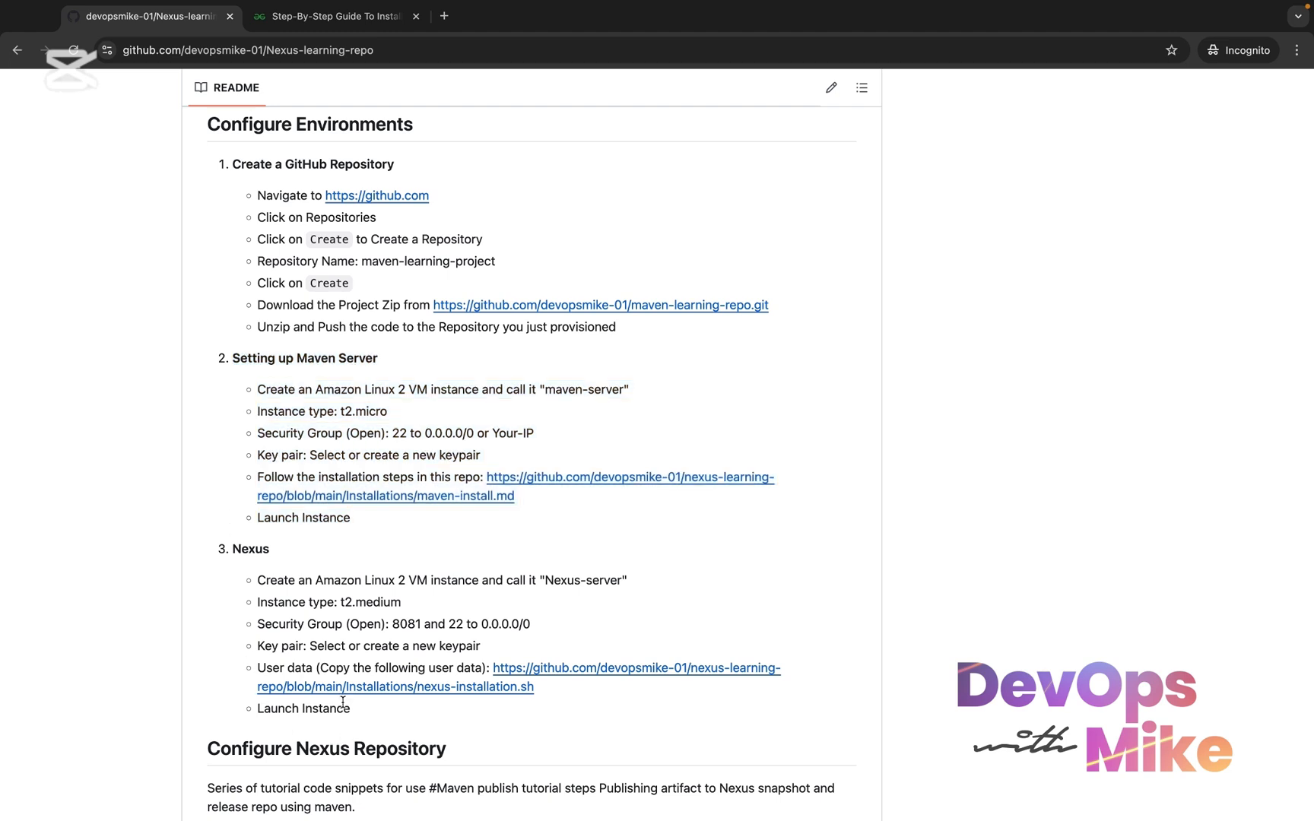
left_click_drag(343, 701, 239, 584)
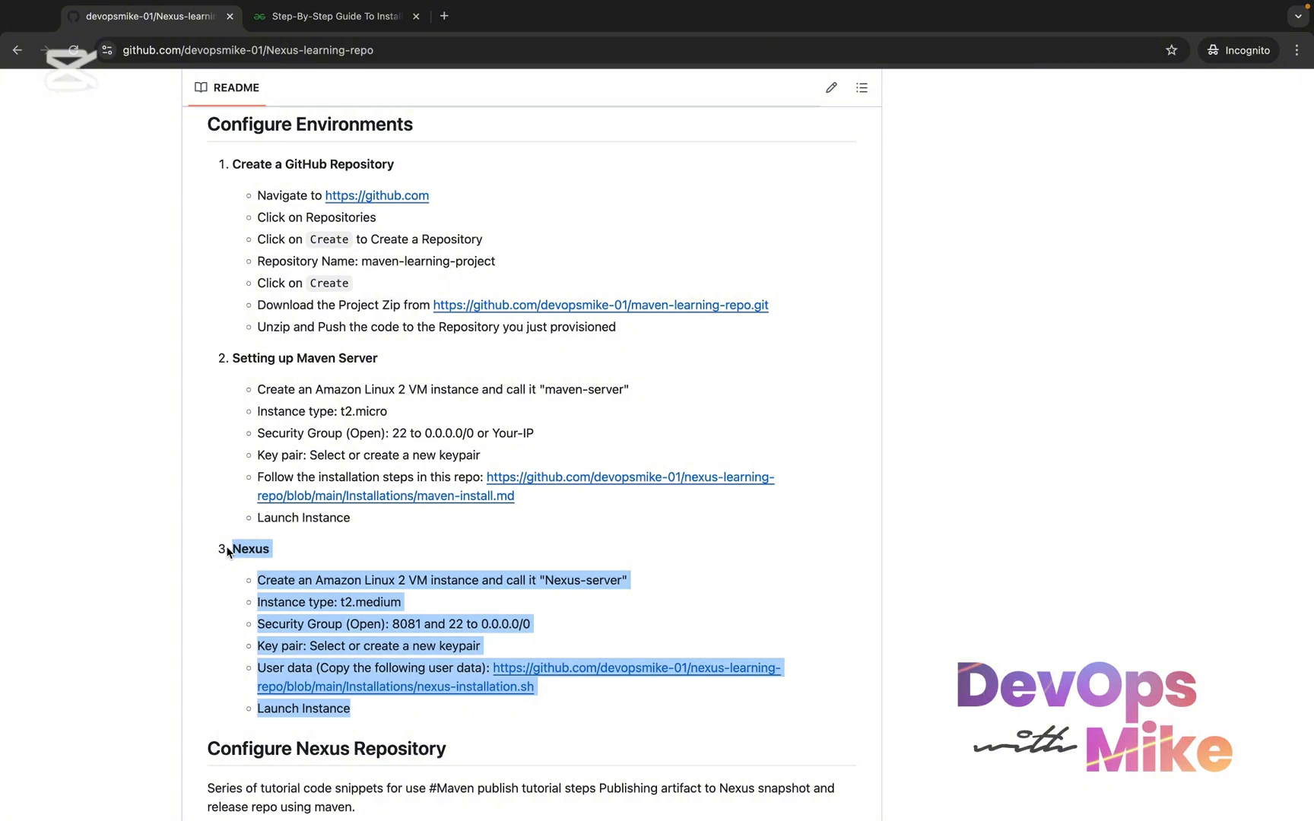
Read the Configure Nexus Repository steps to the end of the README, including the mvn command descriptions
scroll(228, 551, "down", 5)
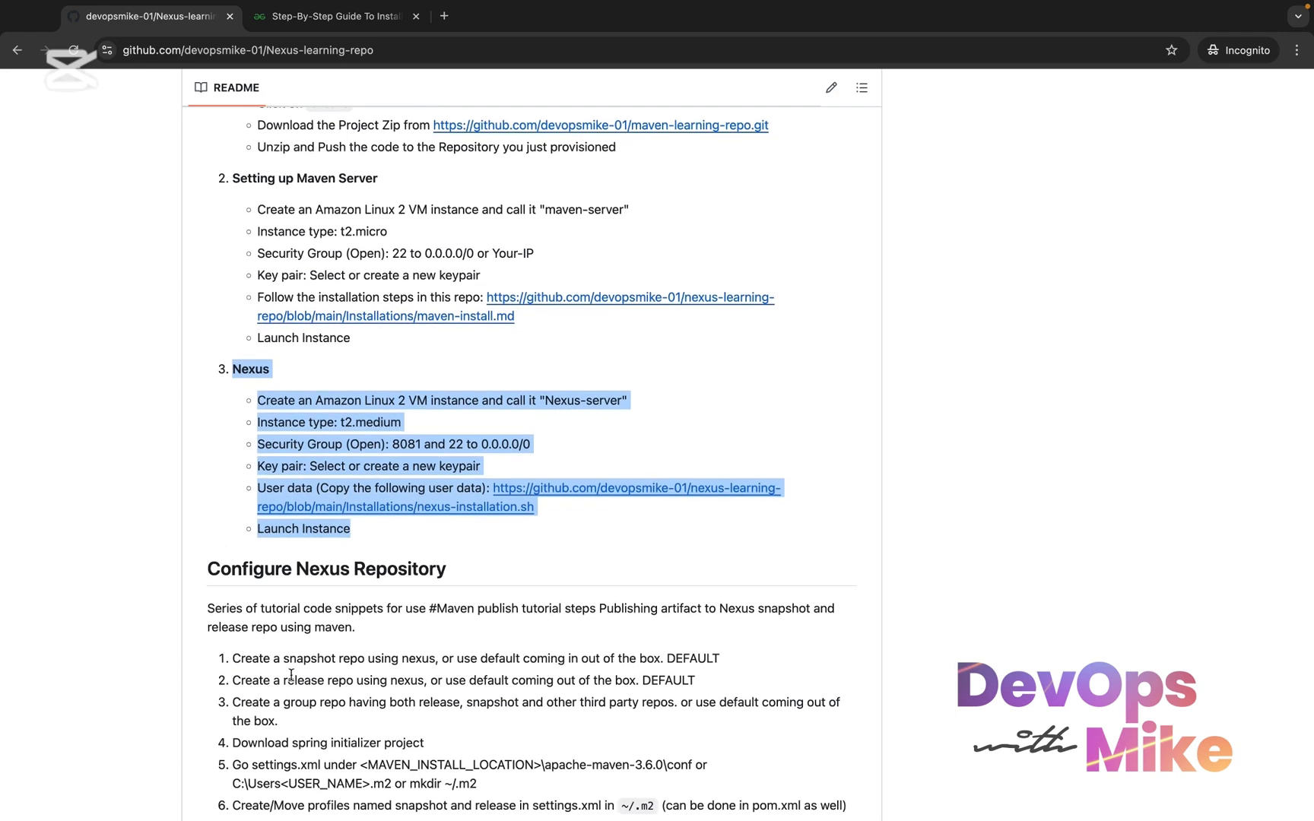
scroll(291, 674, "down", 4)
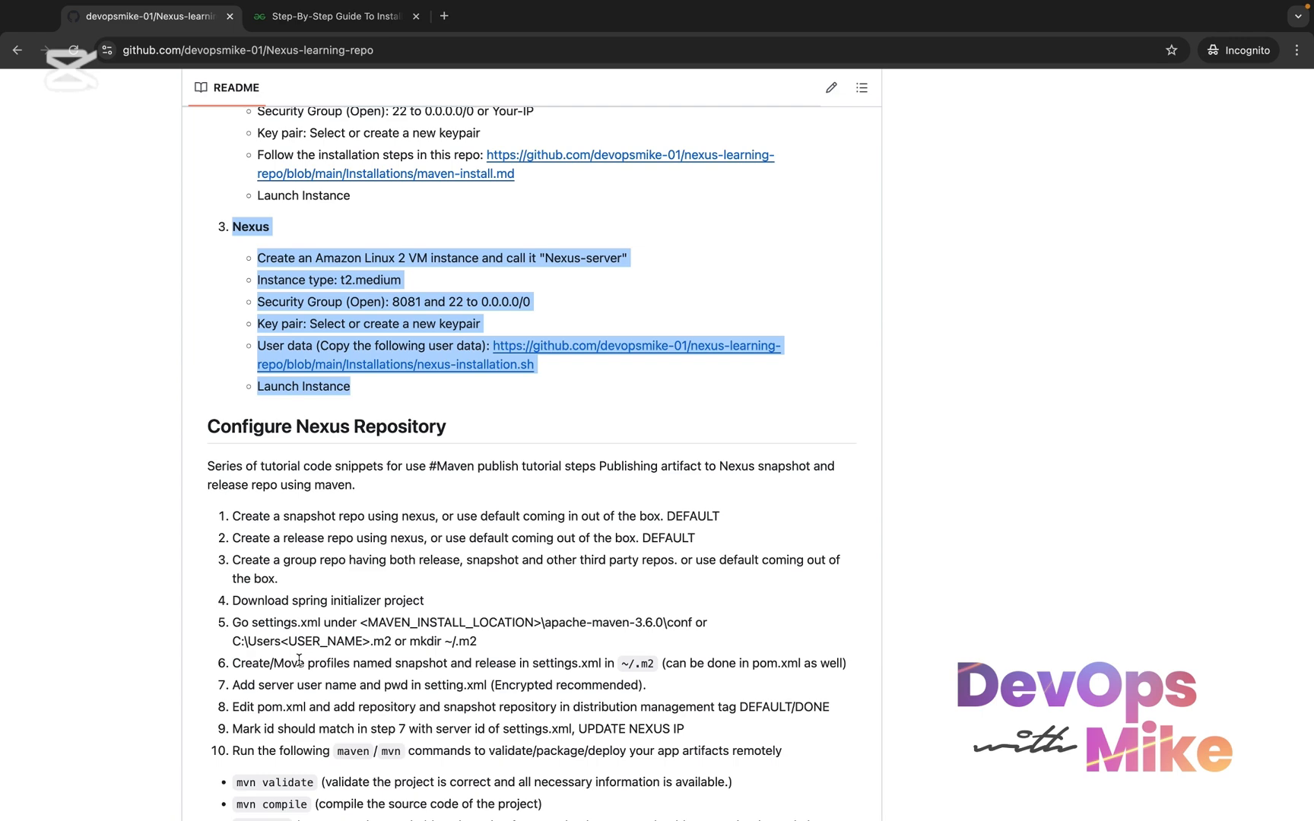
scroll(299, 659, "down", 5)
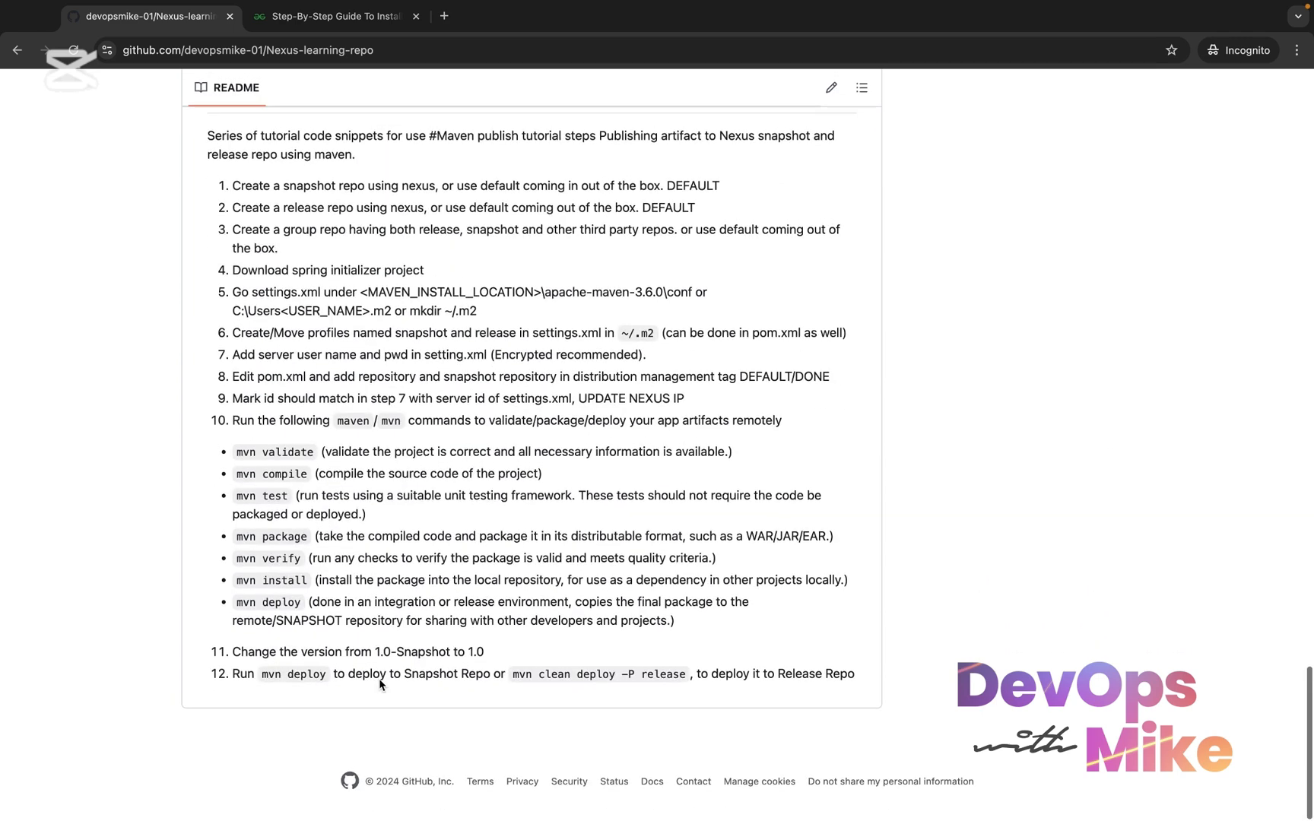
scroll(378, 679, "down", 1)
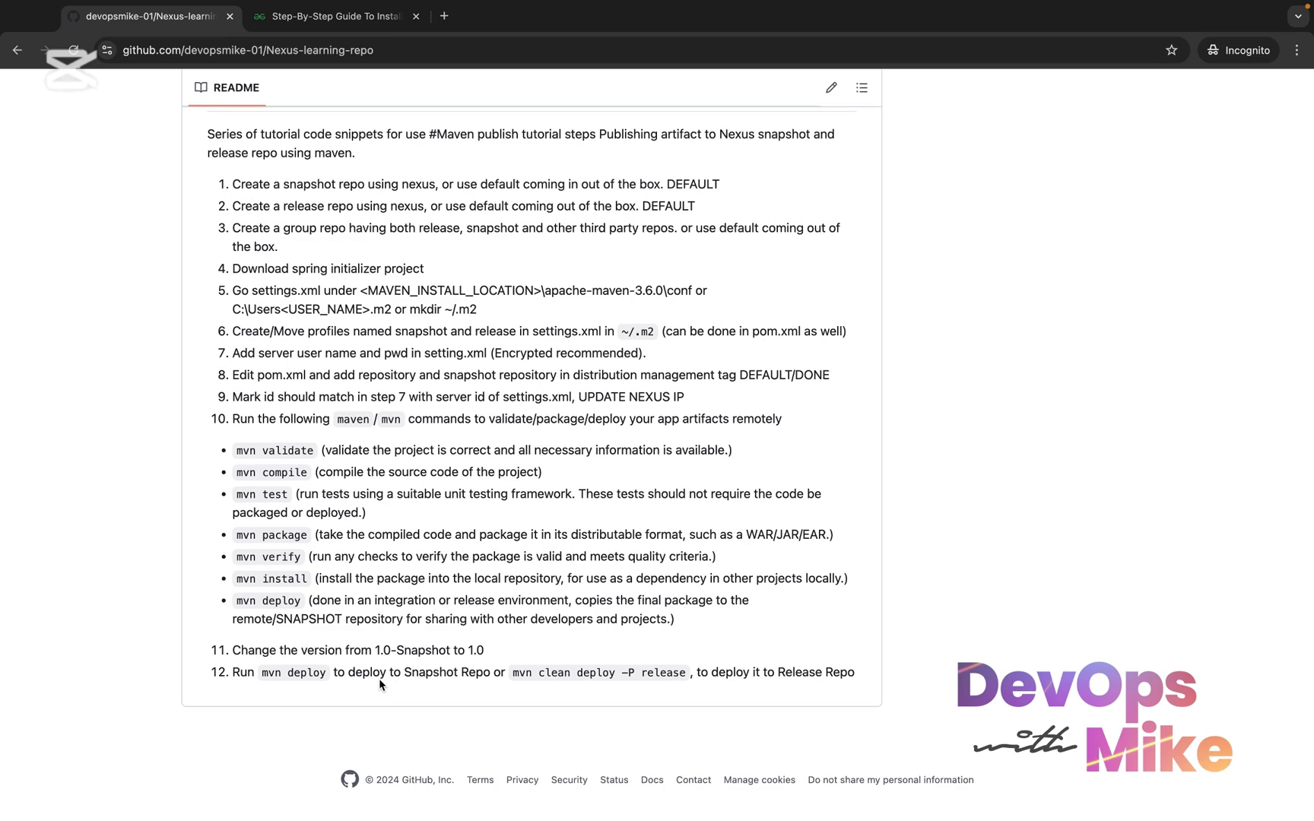
left_click_drag(343, 619, 279, 615)
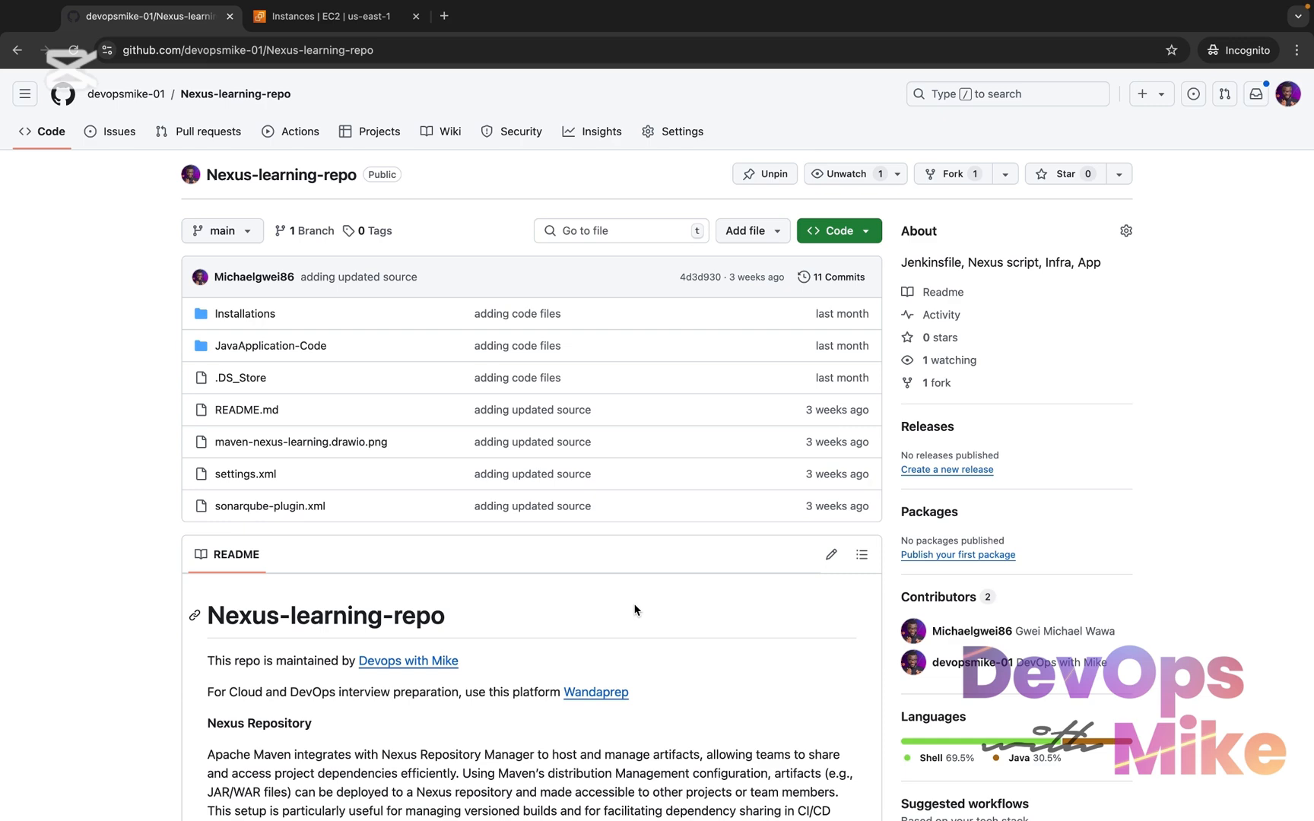
Check the EC2 Instances list filtered by maven in the AWS console and return to the Nexus-learning-repo page
left_click(371, 21)
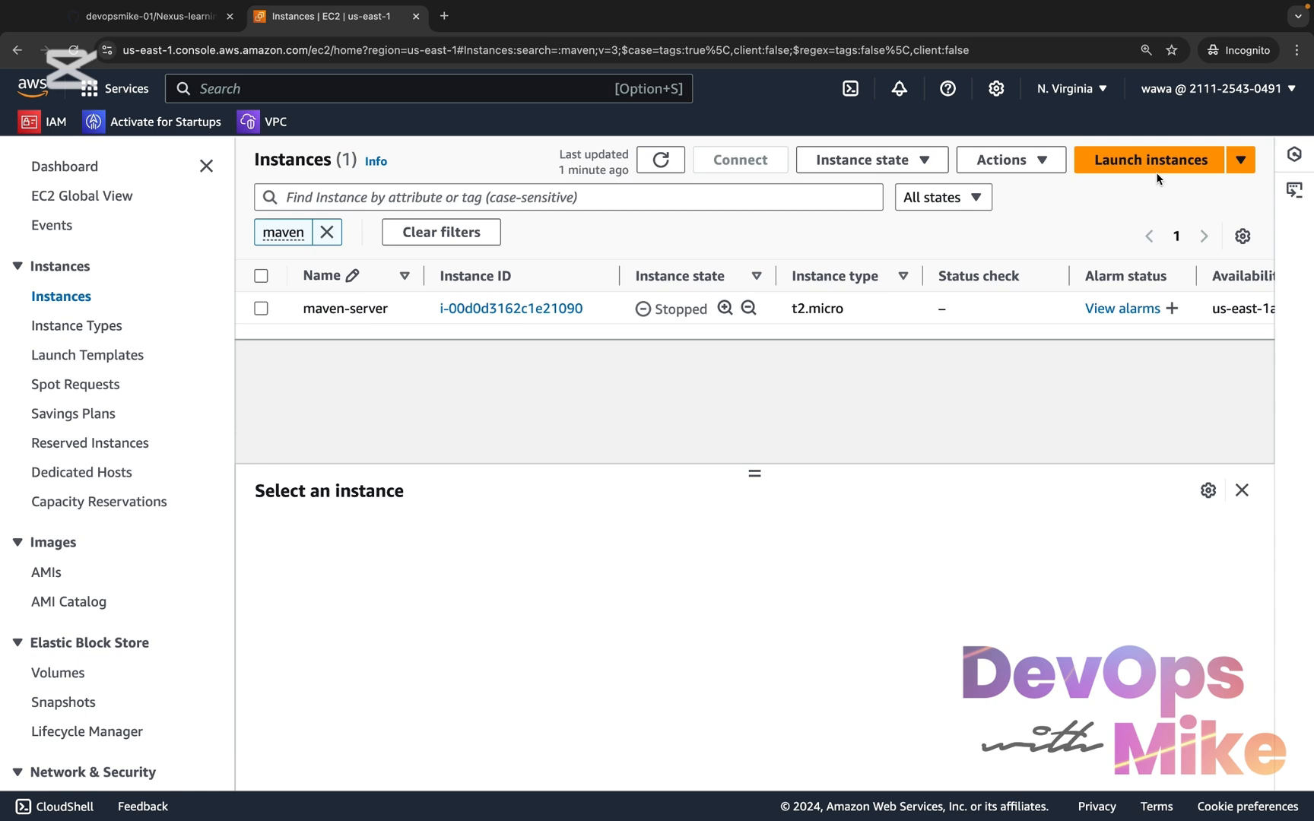
mouse_move(1076, 4)
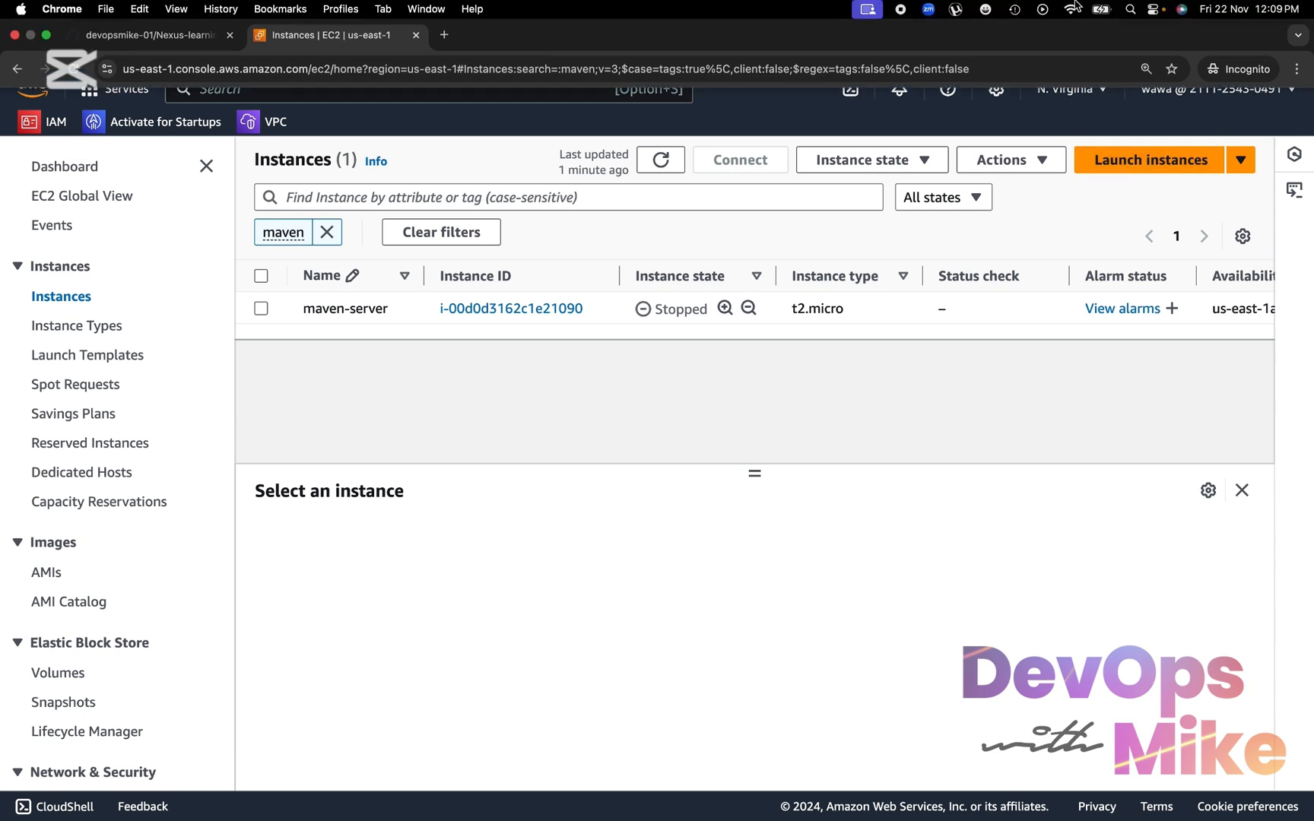
left_click(182, 22)
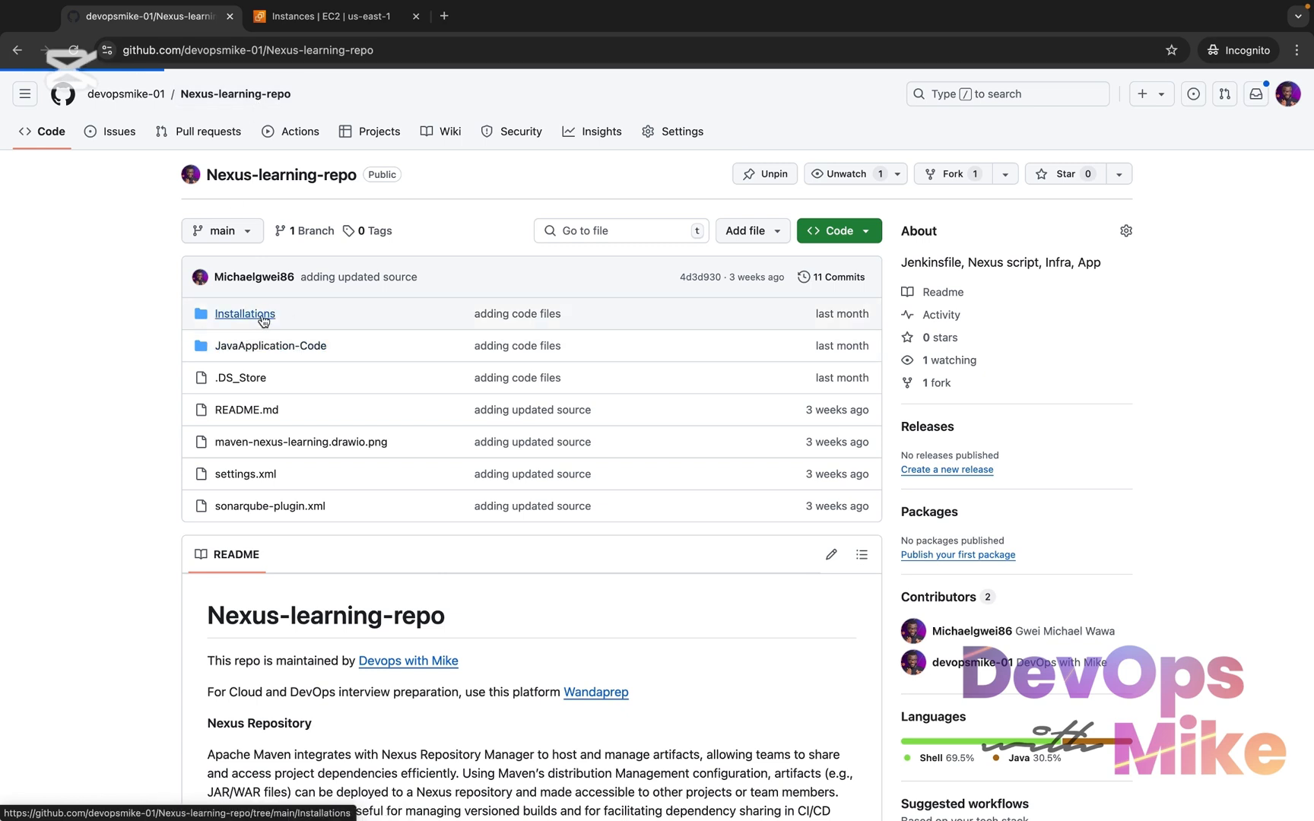
Open nexus-installation.sh from the repo's Installations folder and review the script down to the systemctl status command
left_click(264, 320)
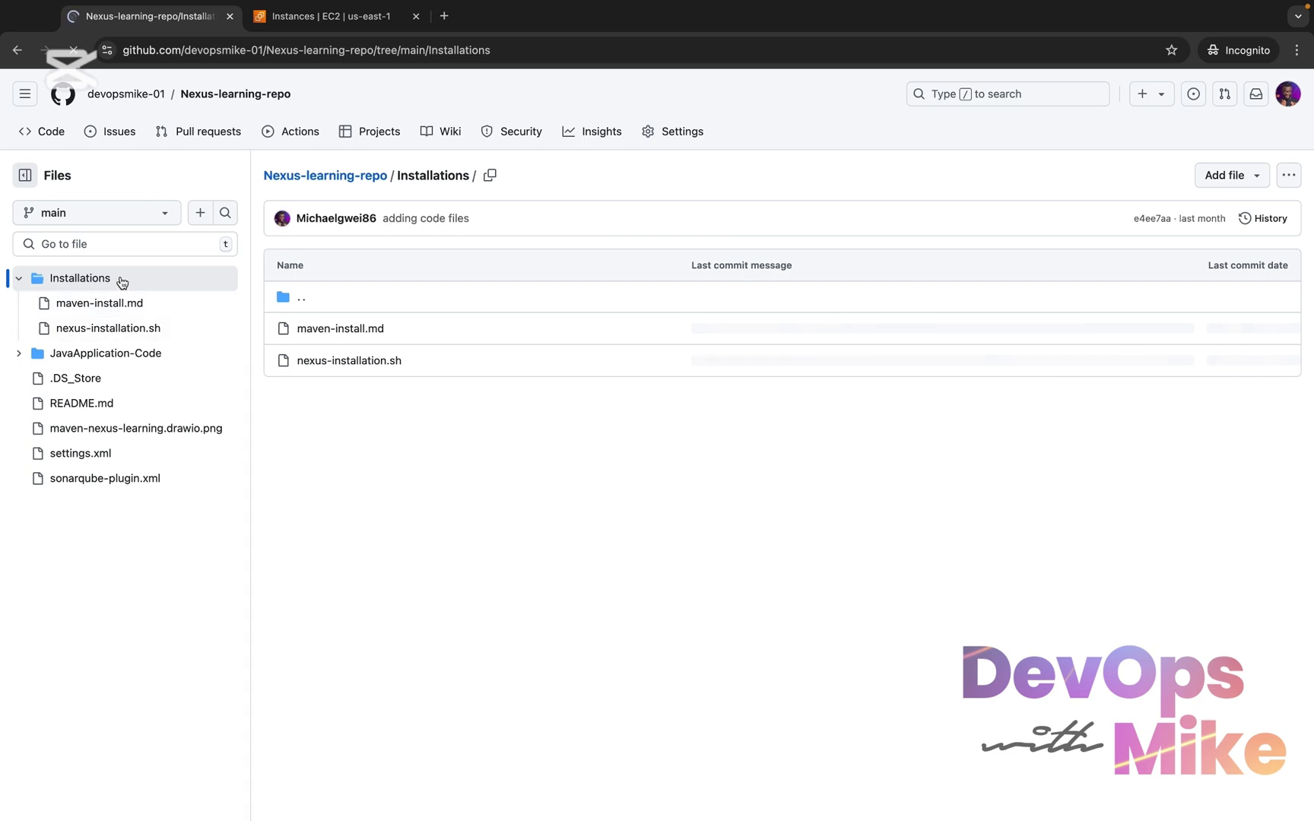
left_click(116, 335)
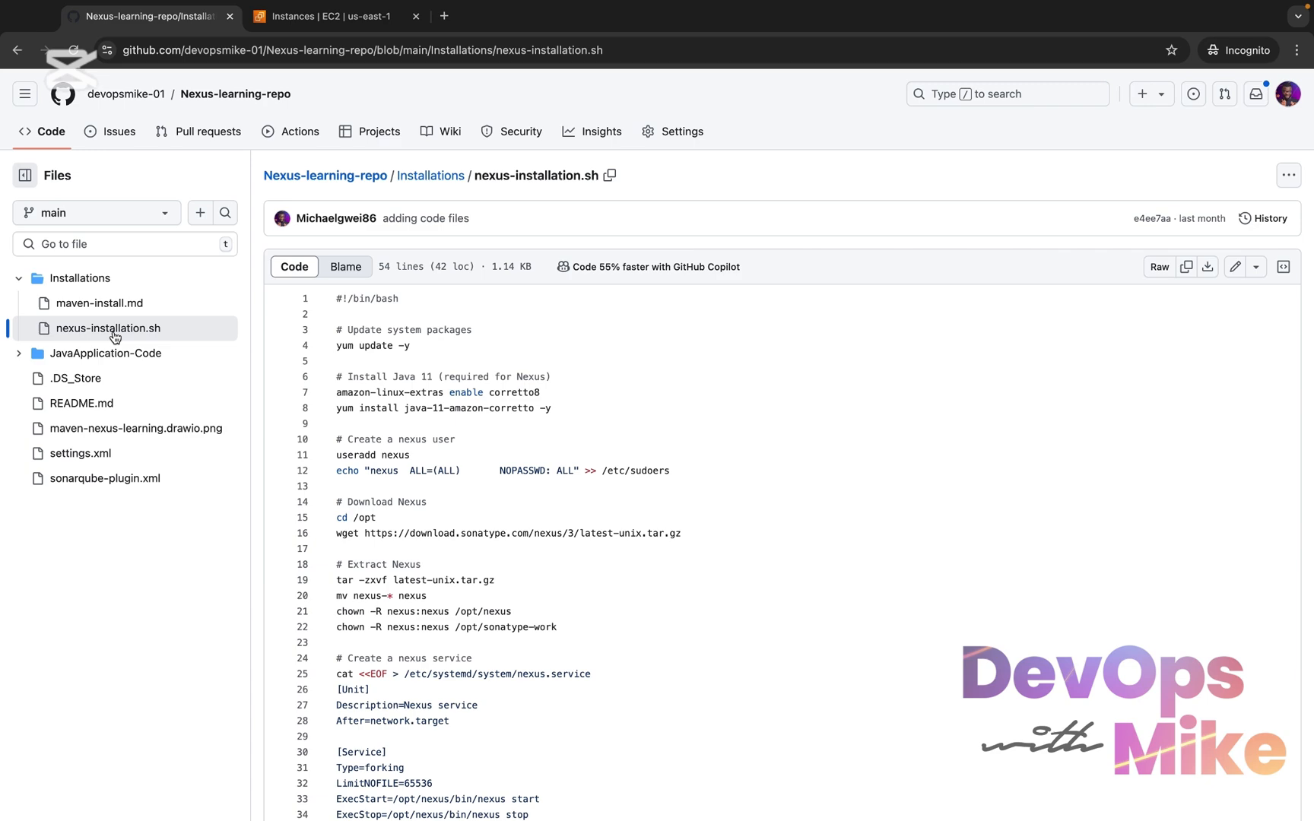
scroll(398, 534, "down", 5)
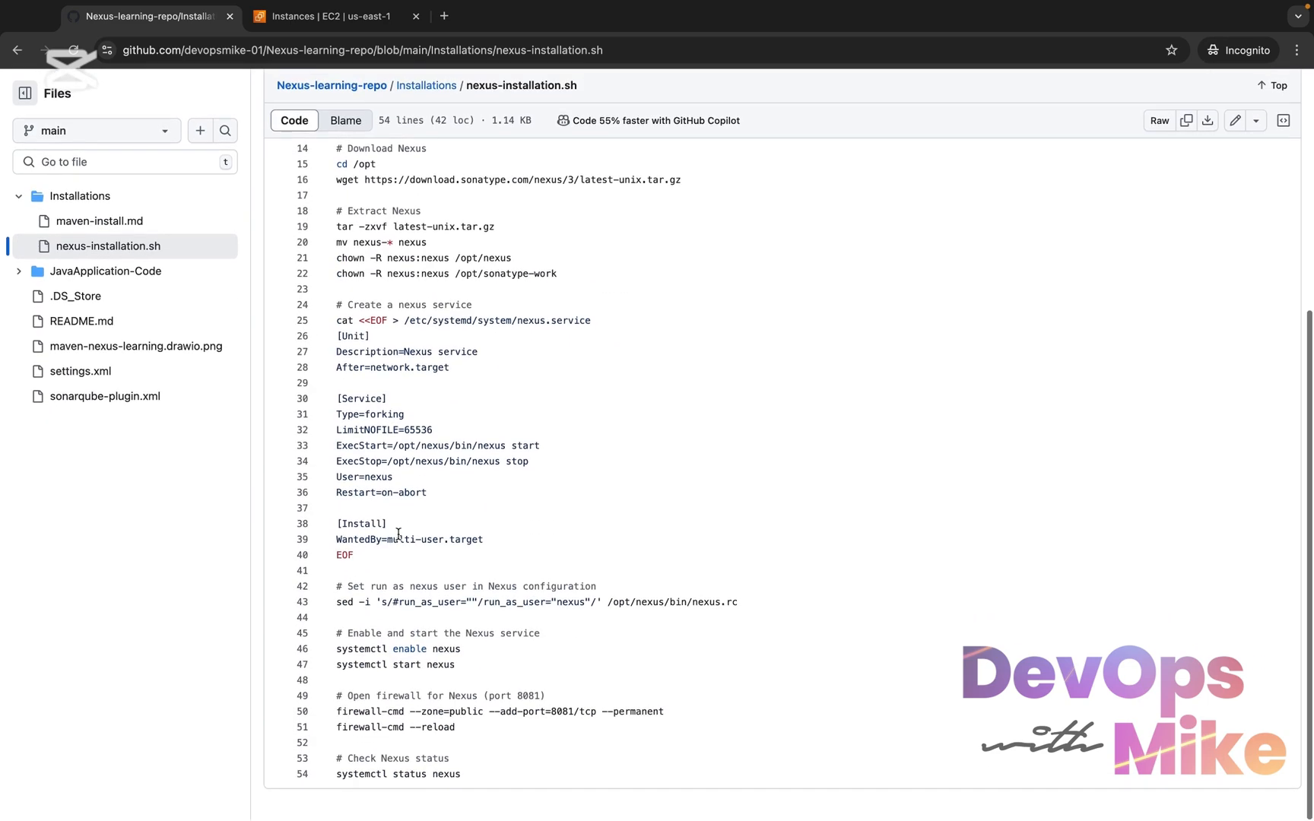
scroll(398, 534, "up", 5)
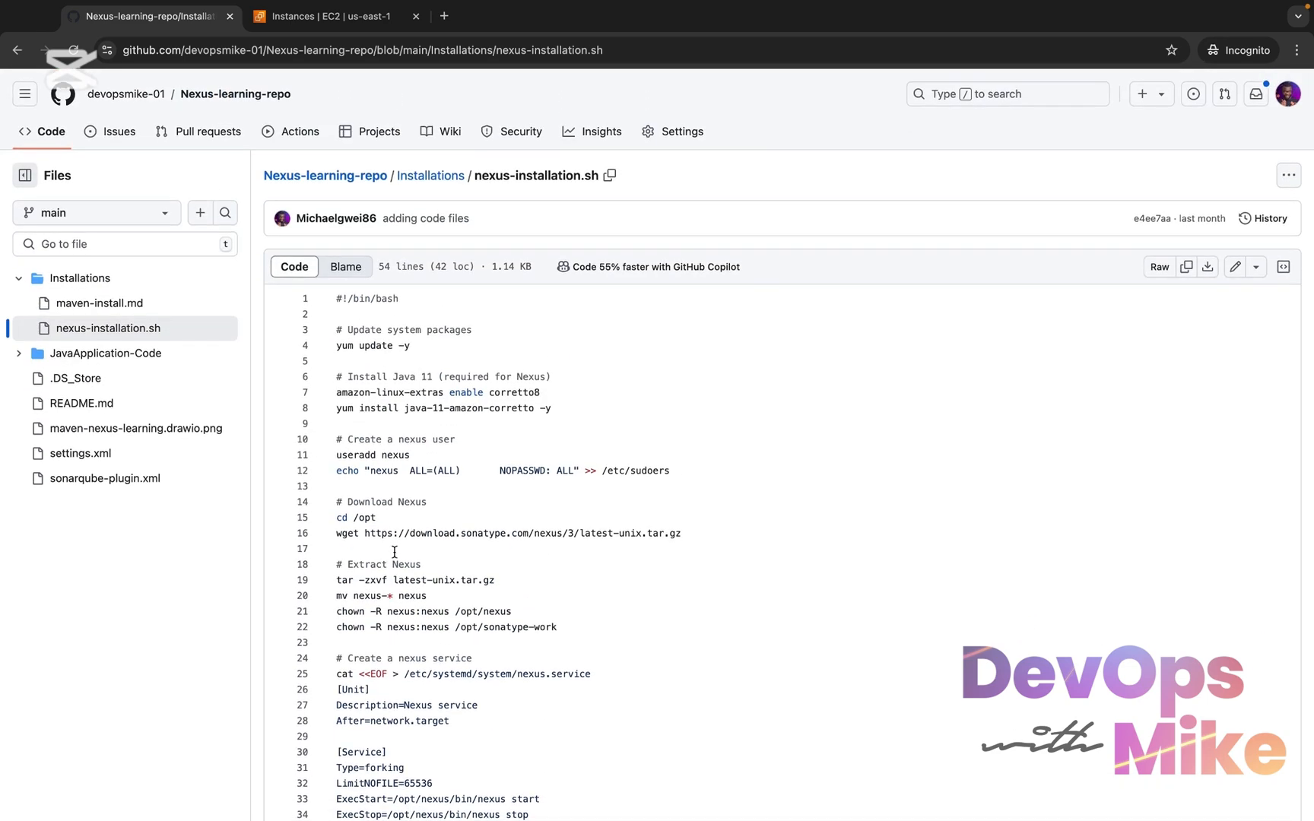
scroll(394, 552, "down", 2)
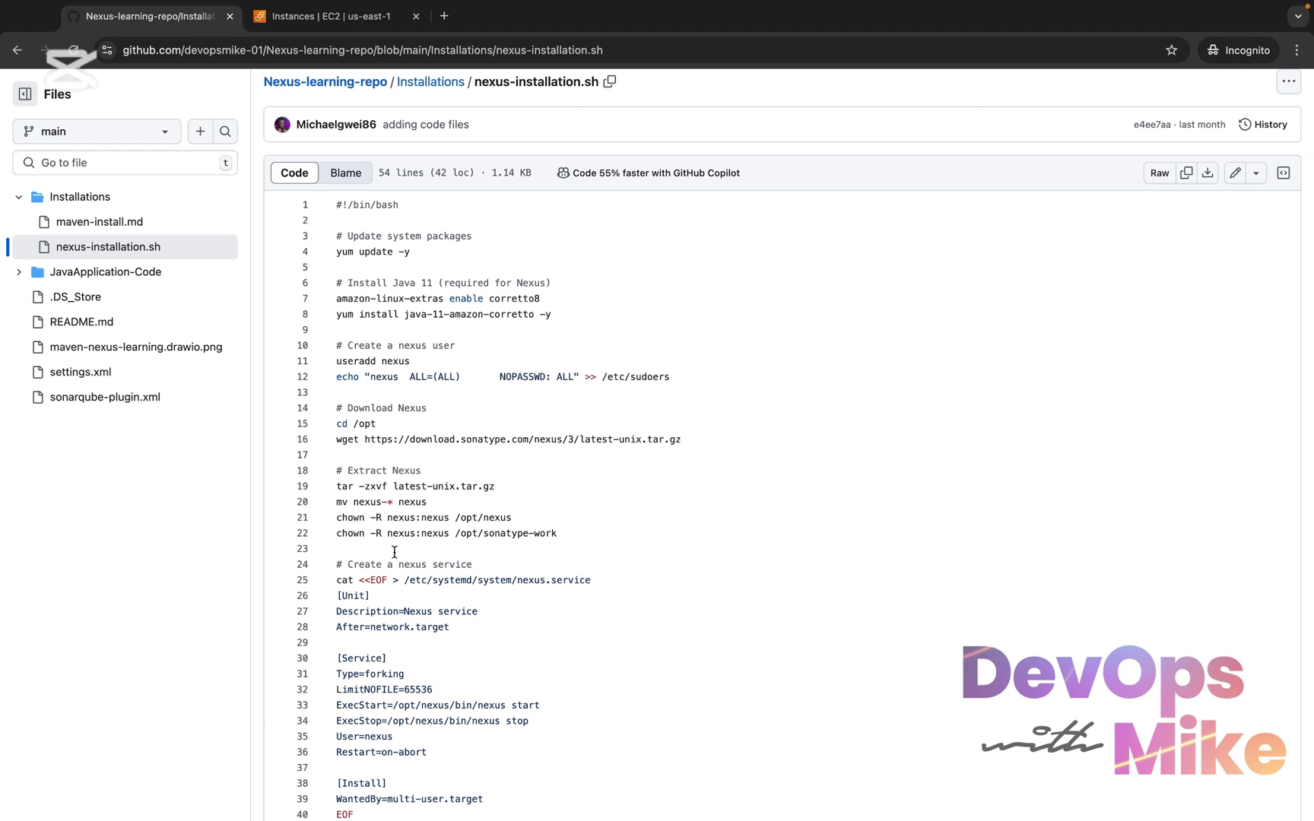
scroll(395, 552, "up", 2)
Switch to the AWS EC2 console and start launching a new instance named nexus-learning-server
left_click(335, 15)
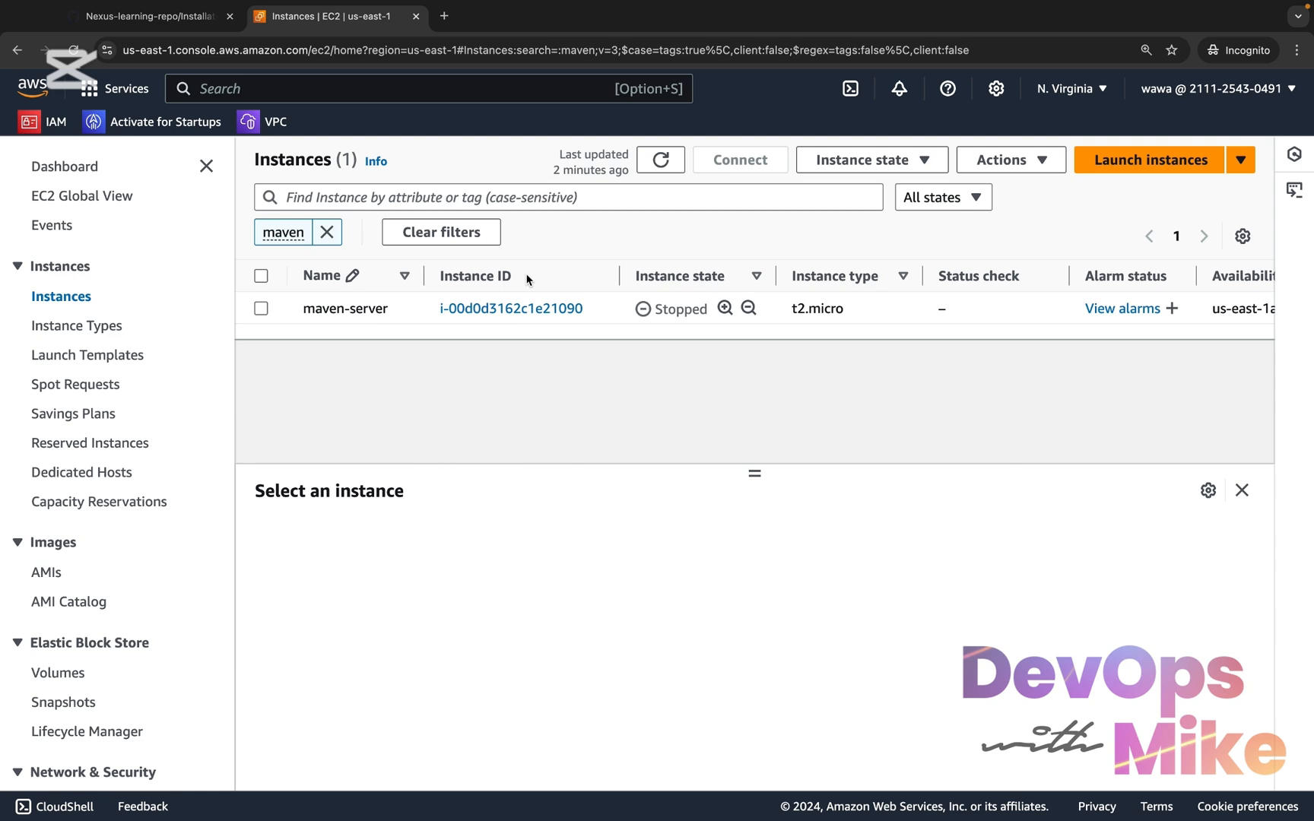
left_click(1173, 164)
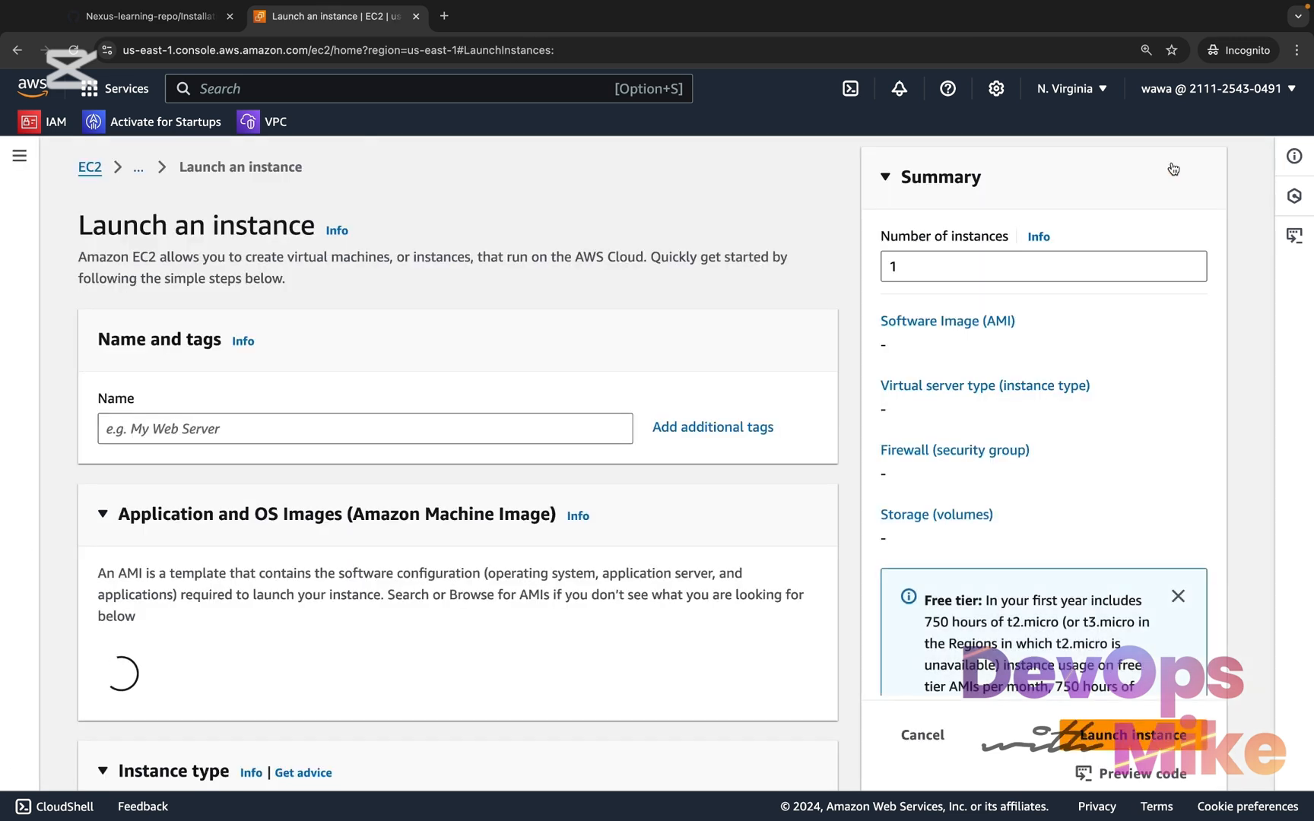
left_click(435, 421)
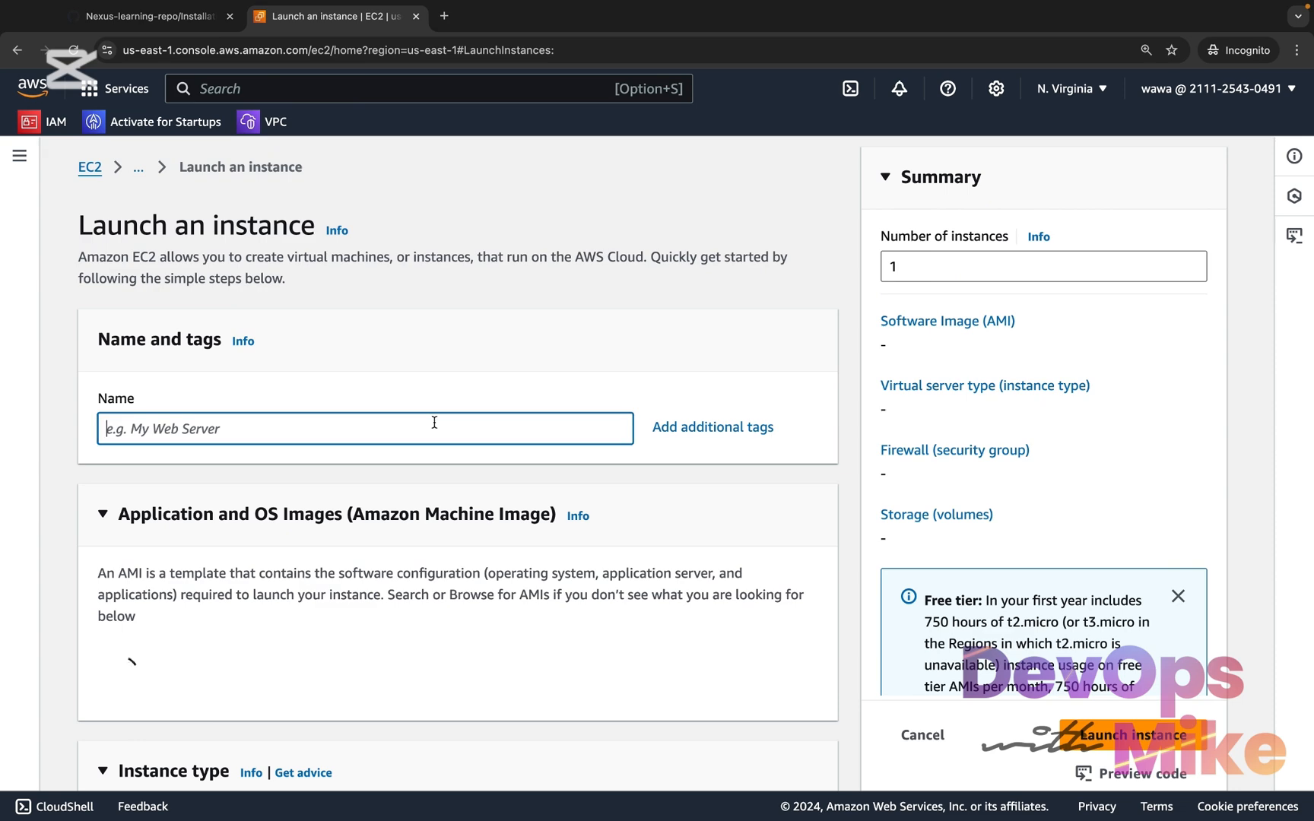
type("nexus-learning-server")
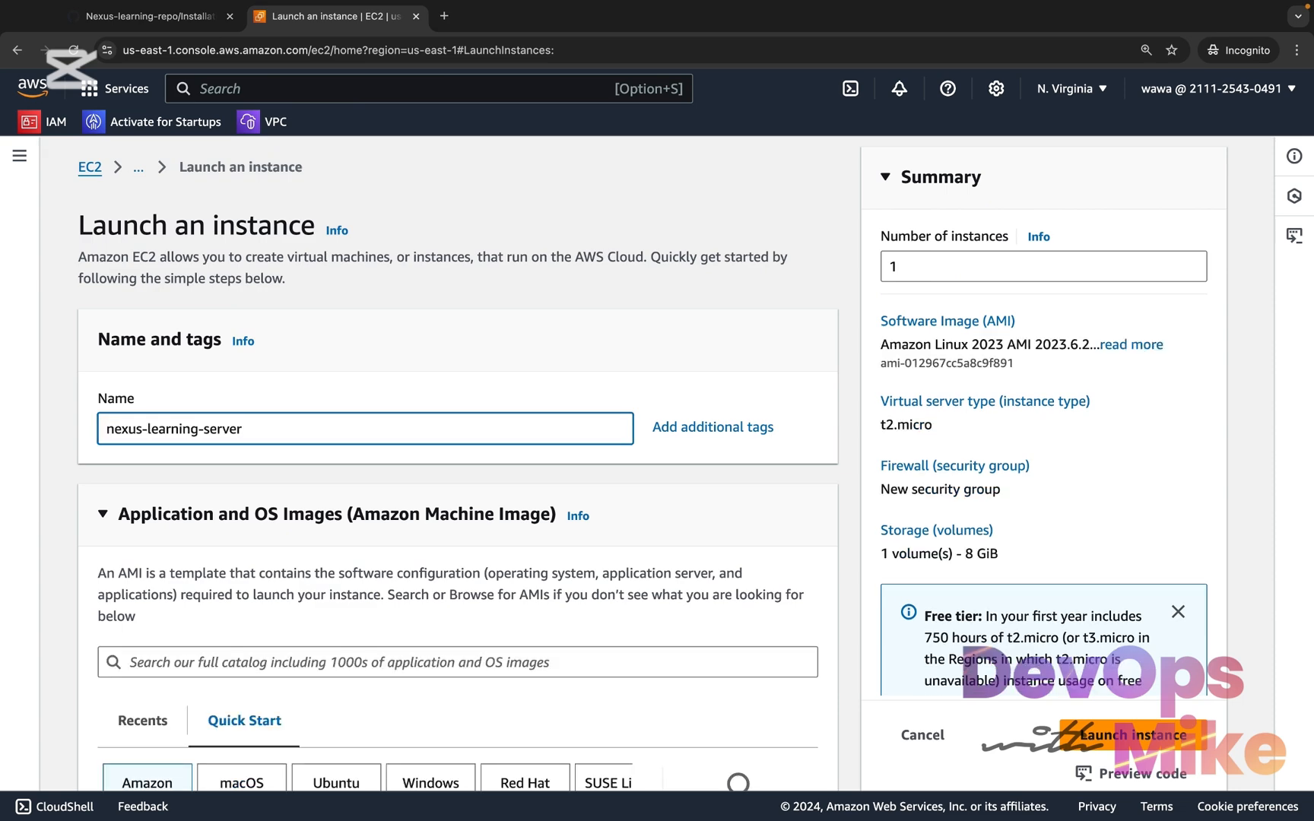
Keep the Amazon Linux 2023 AMI for the new instance and set its instance type to t2.medium
scroll(444, 448, "down", 5)
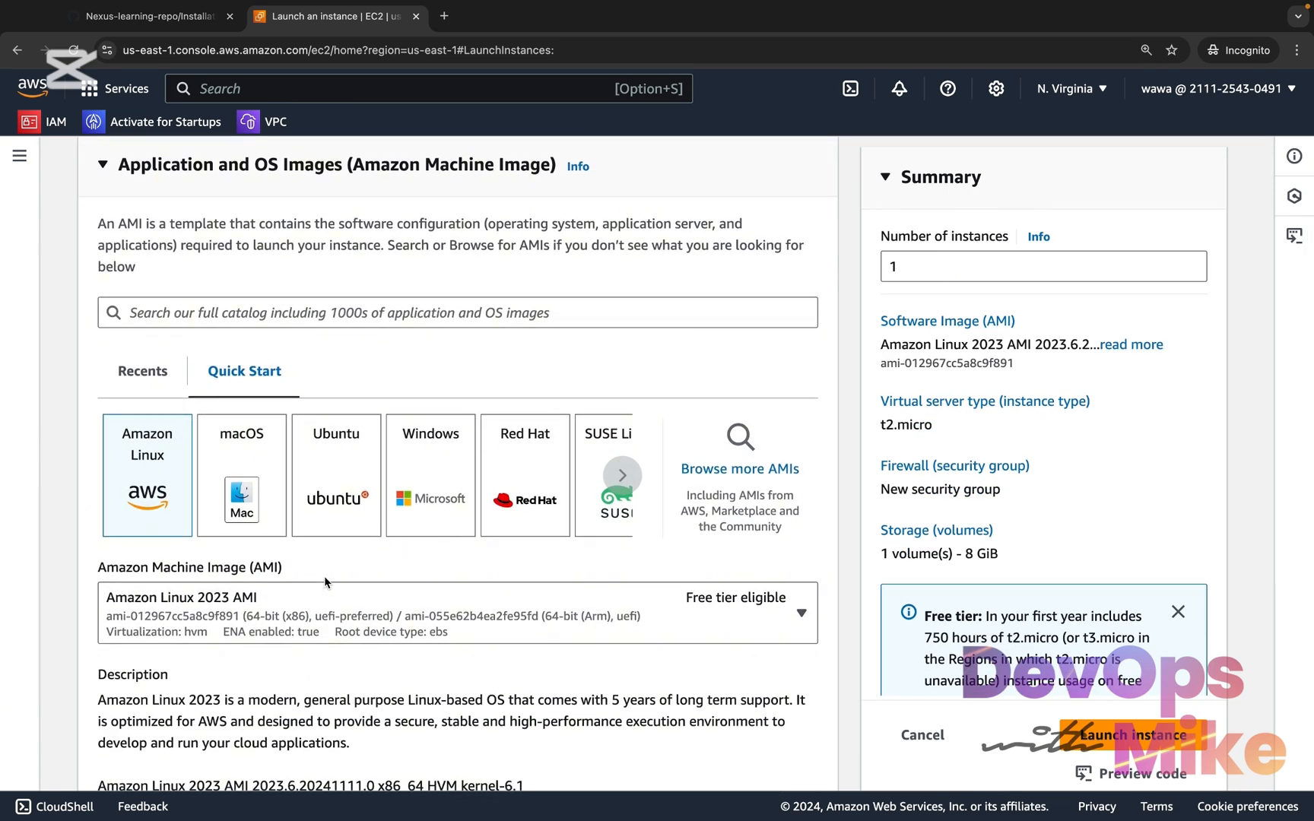
scroll(381, 630, "down", 1)
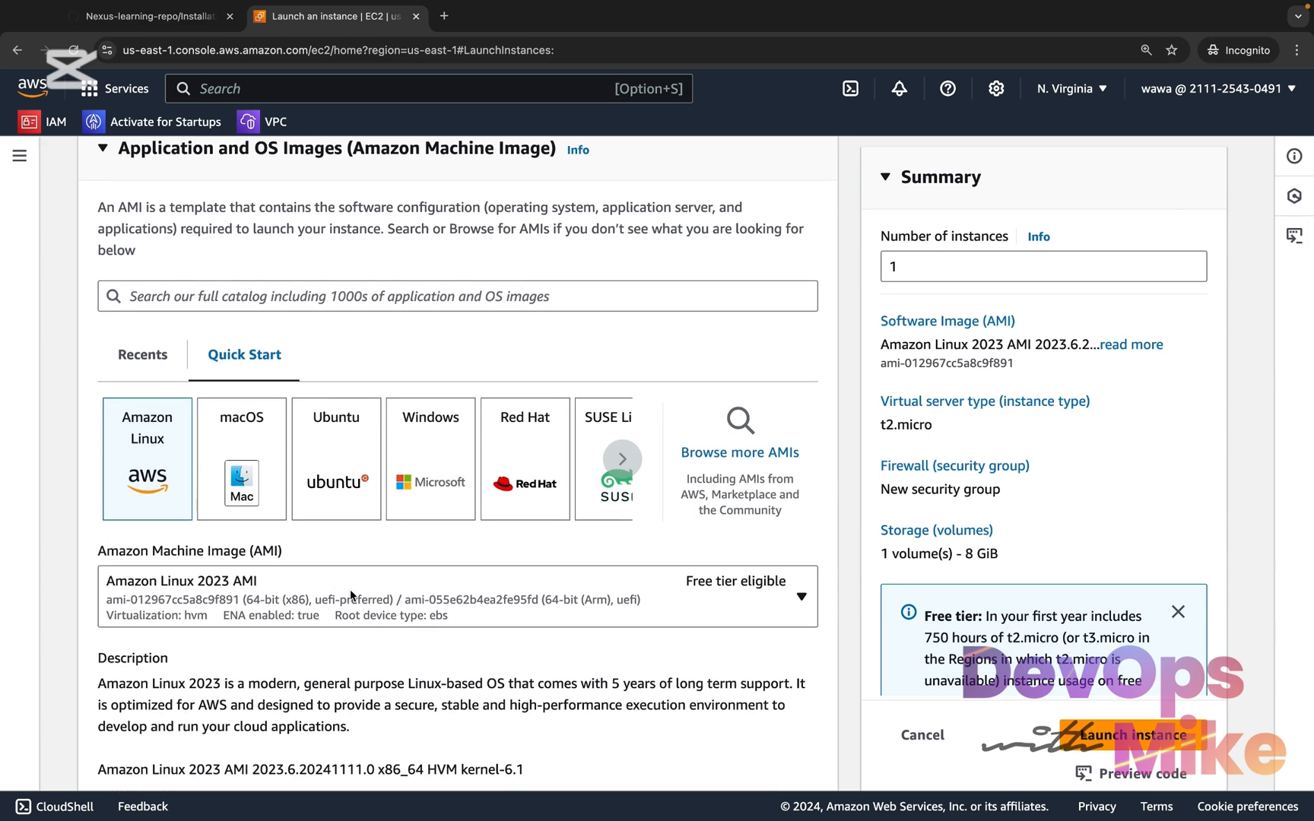
scroll(351, 592, "down", 1)
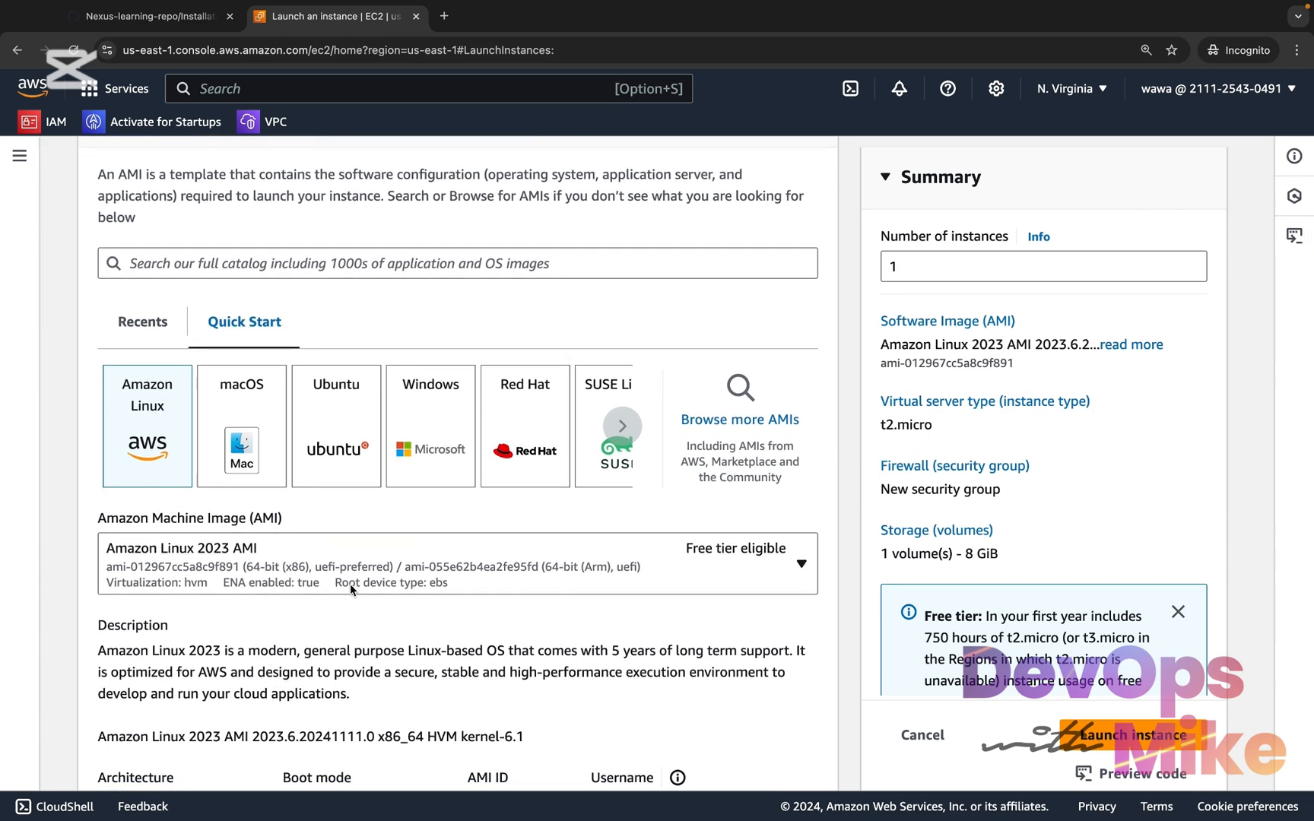
scroll(350, 590, "down", 3)
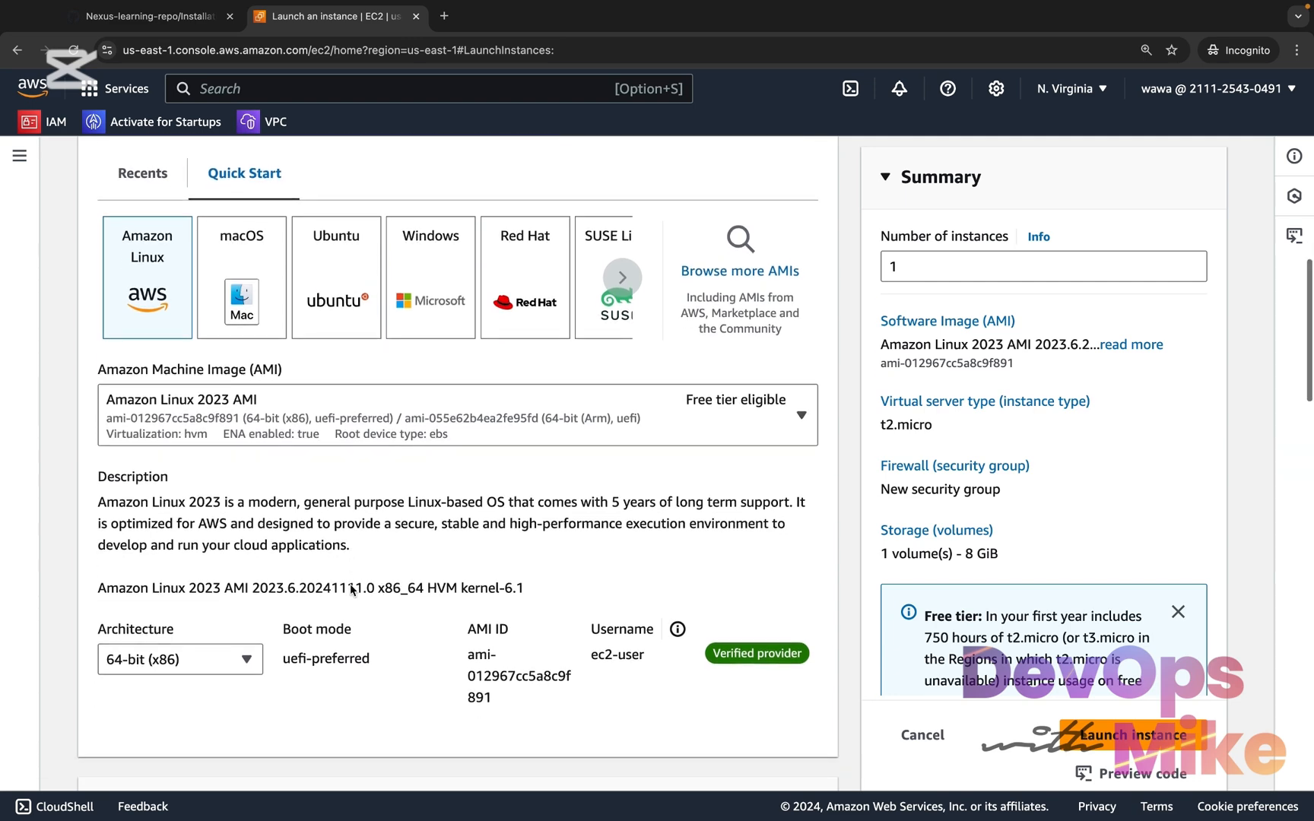
scroll(351, 589, "down", 5)
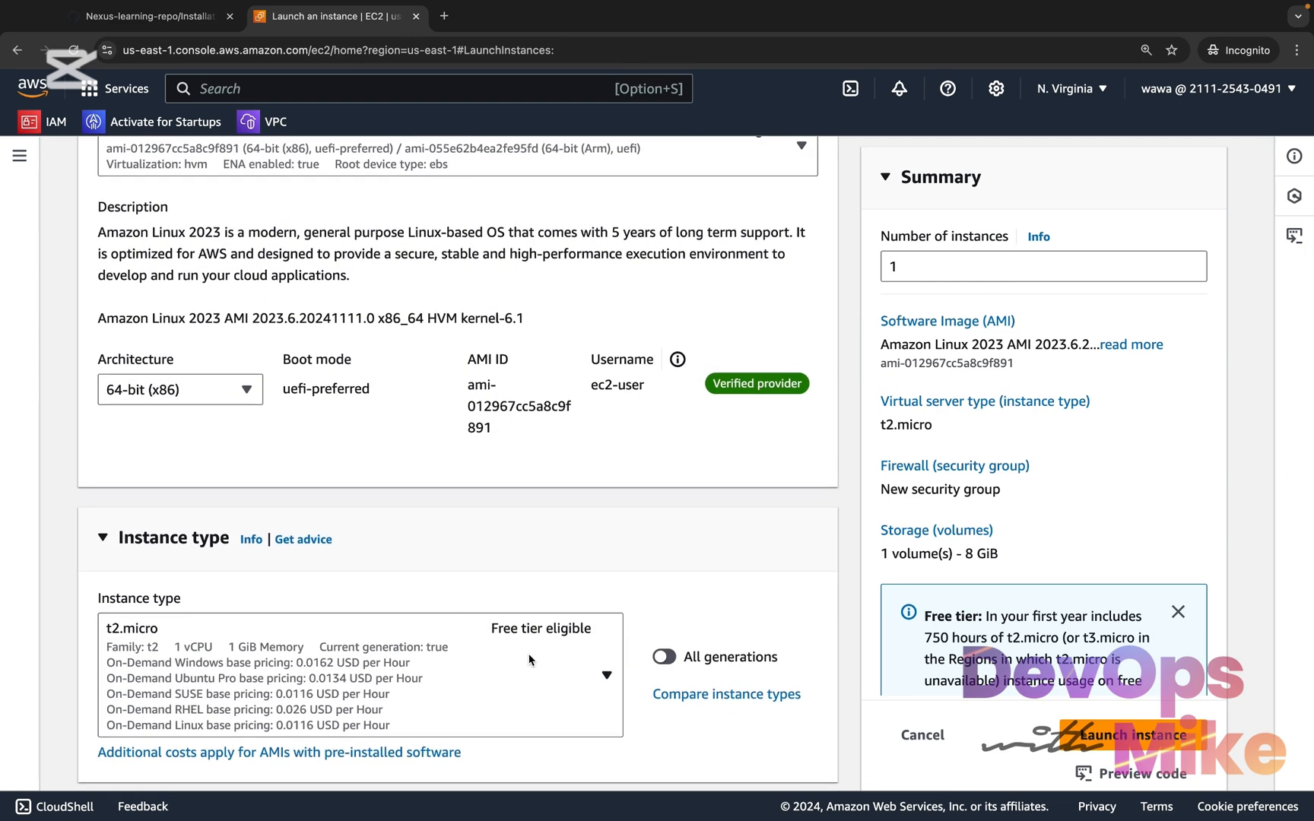
scroll(530, 658, "down", 1)
scroll(534, 501, "up", 3)
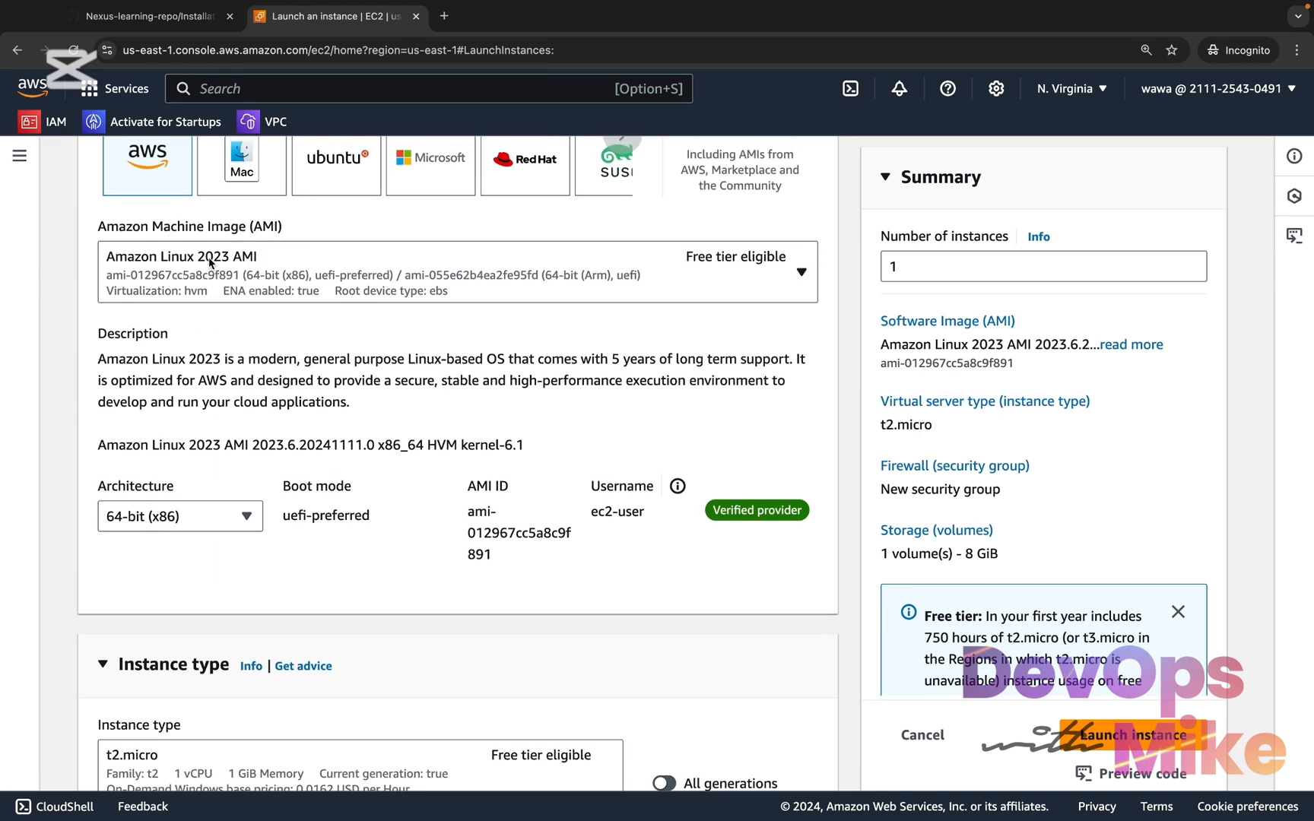
scroll(336, 559, "down", 3)
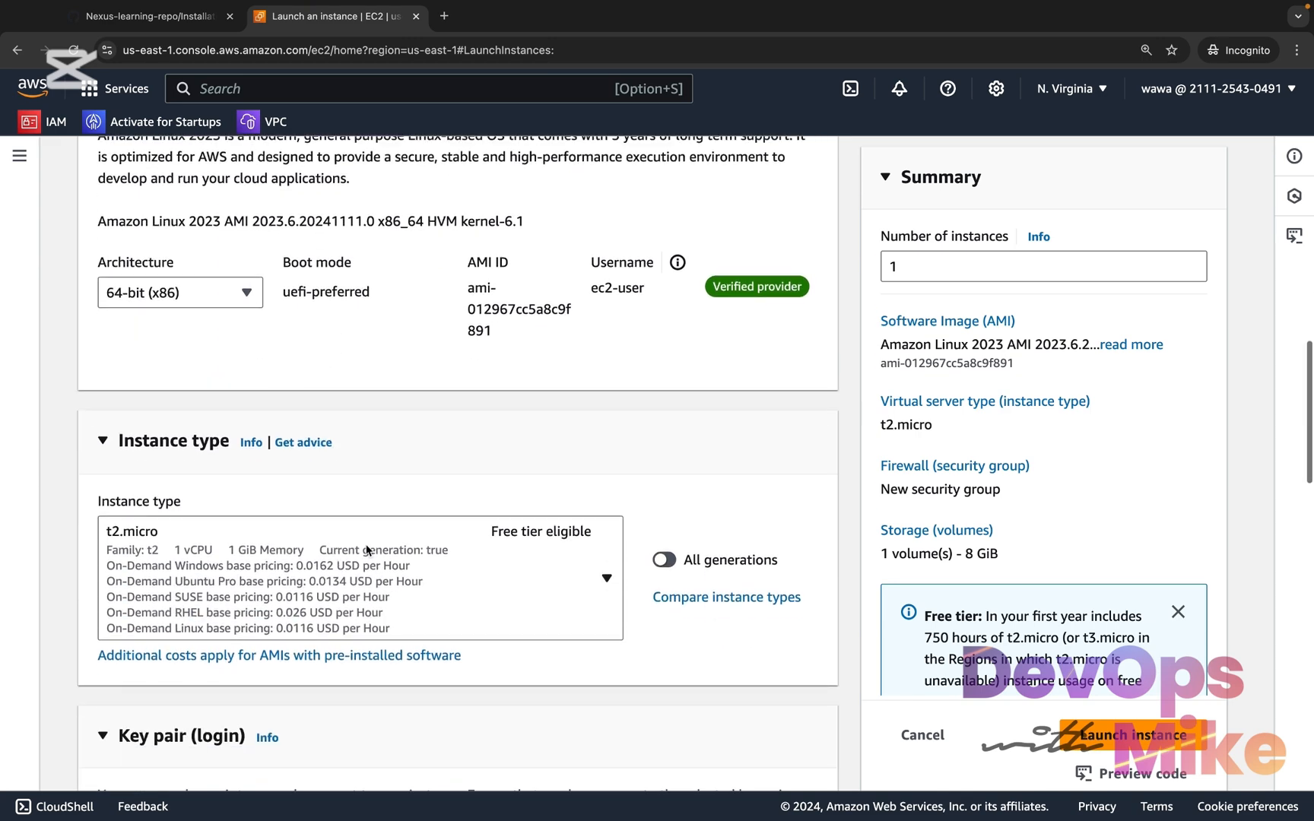
left_click(607, 579)
scroll(452, 392, "down", 1)
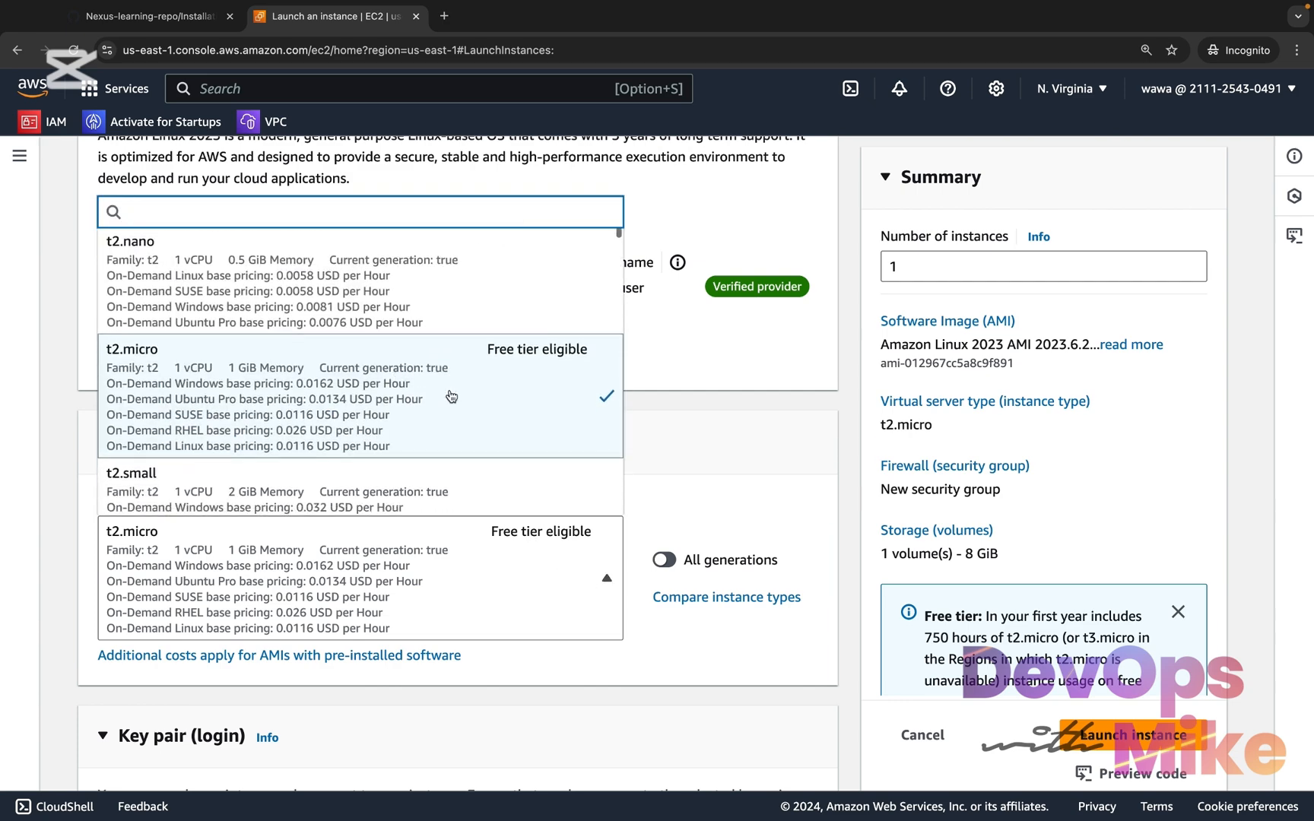
scroll(452, 396, "down", 3)
left_click(351, 394)
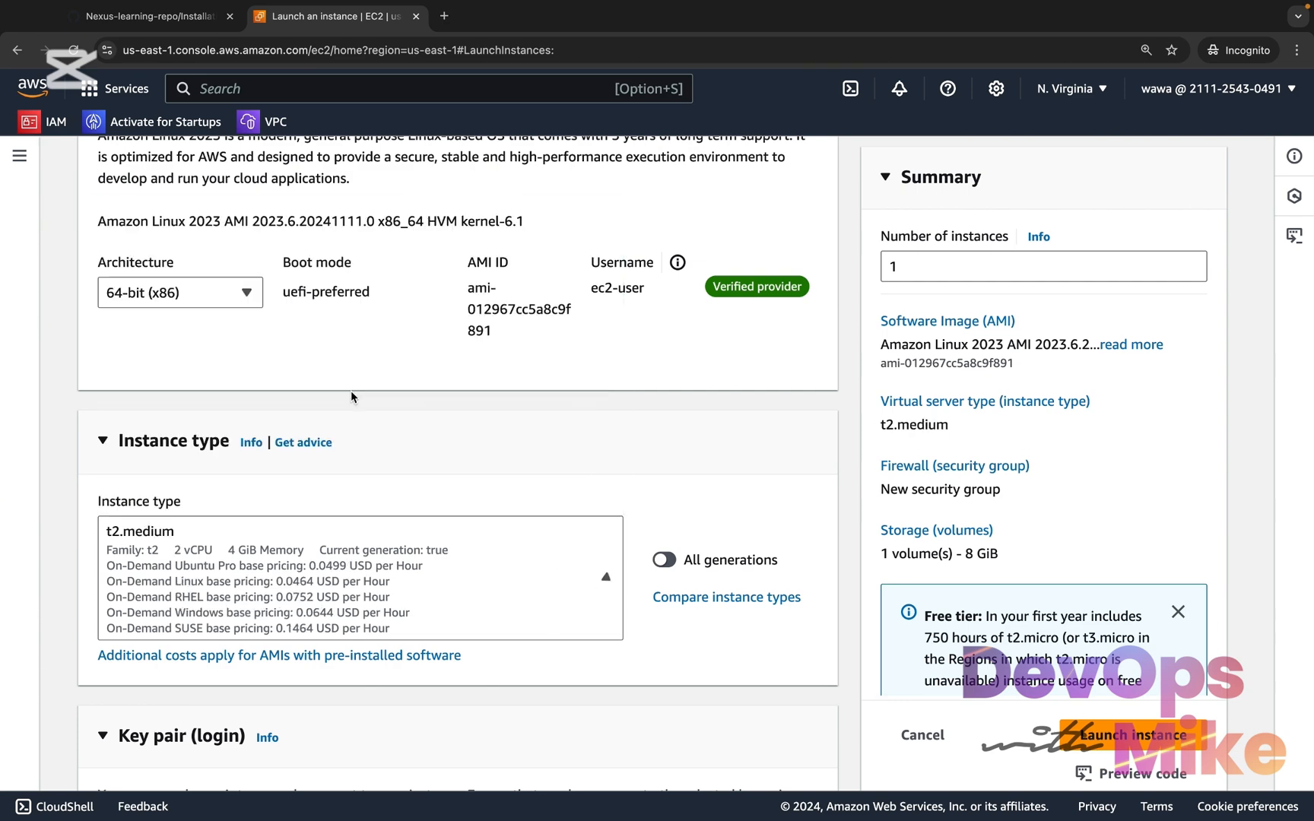
Choose wandaprep-keypair as the login key pair for the instance
scroll(350, 390, "down", 1)
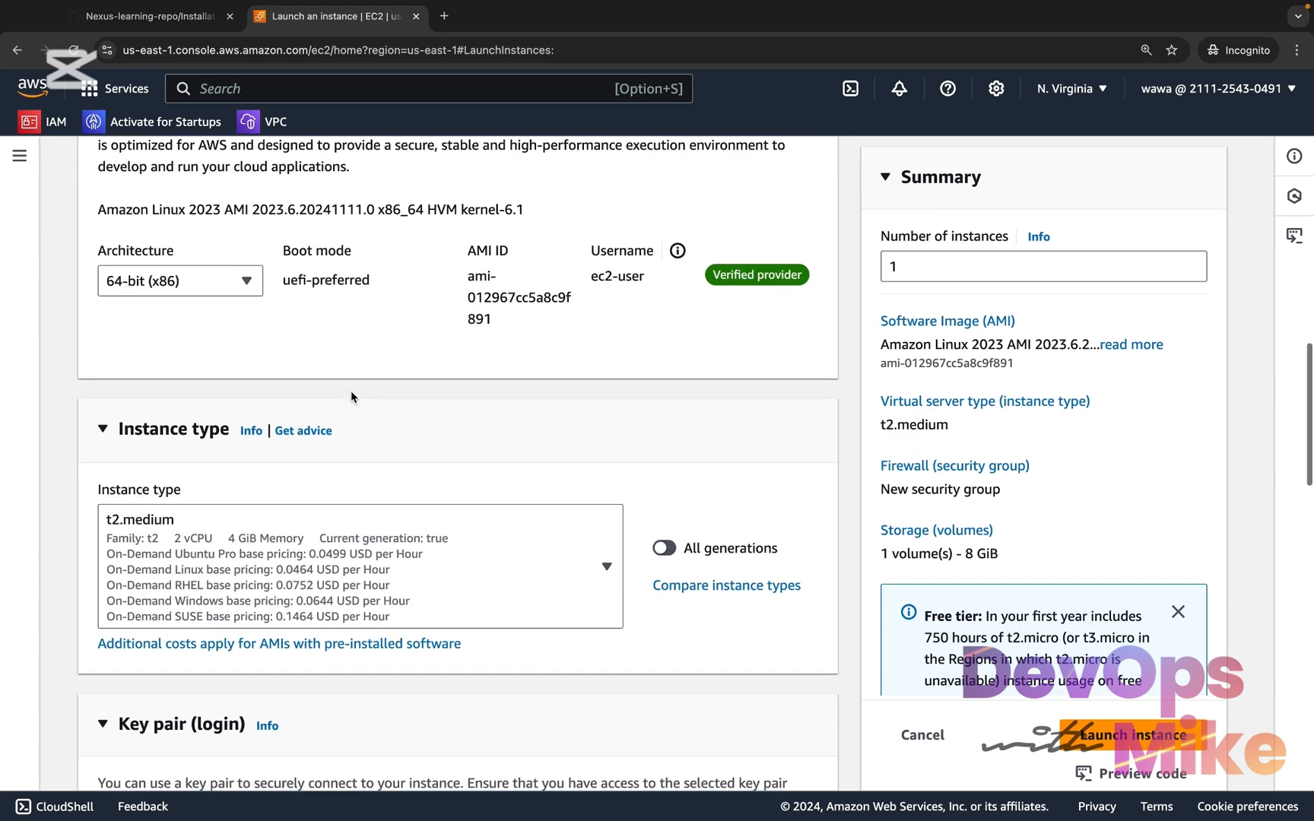
scroll(372, 571, "down", 6)
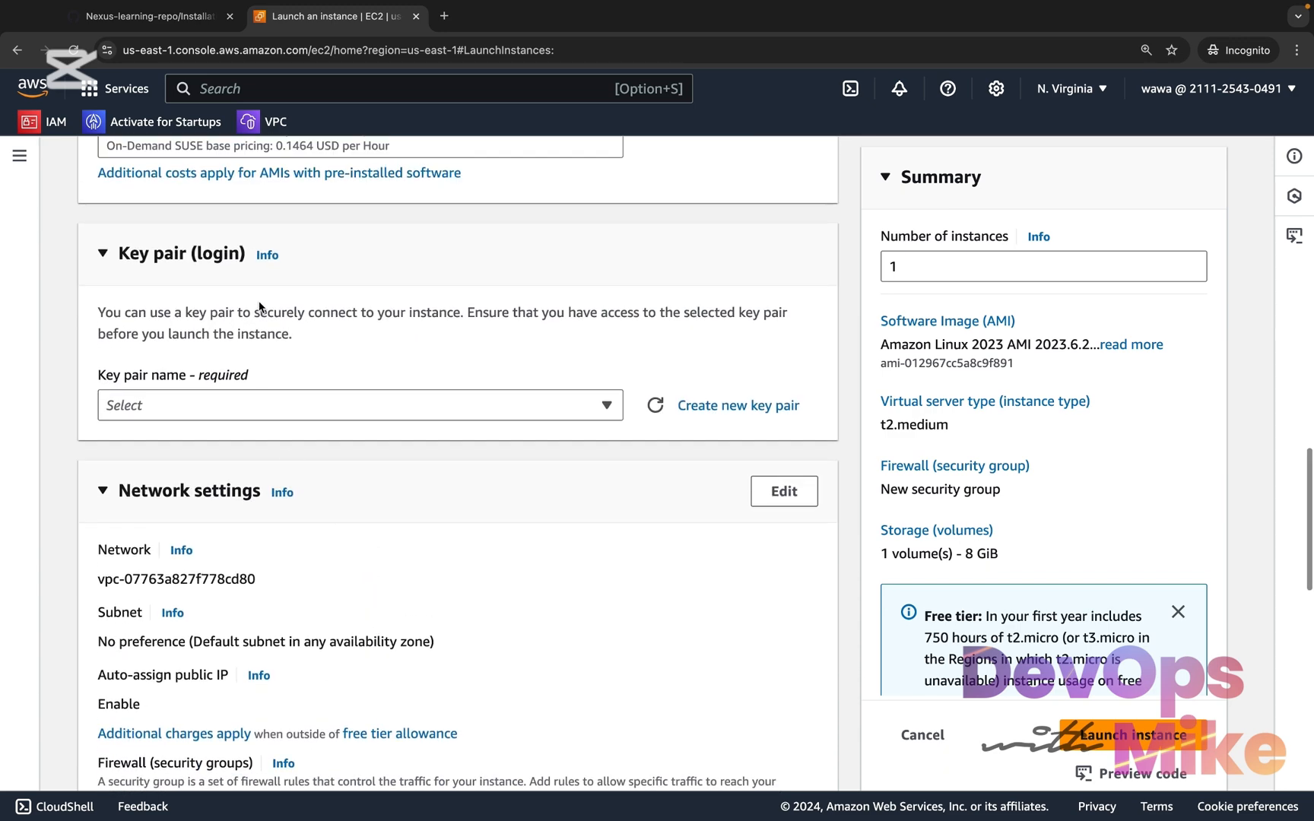
left_click(503, 412)
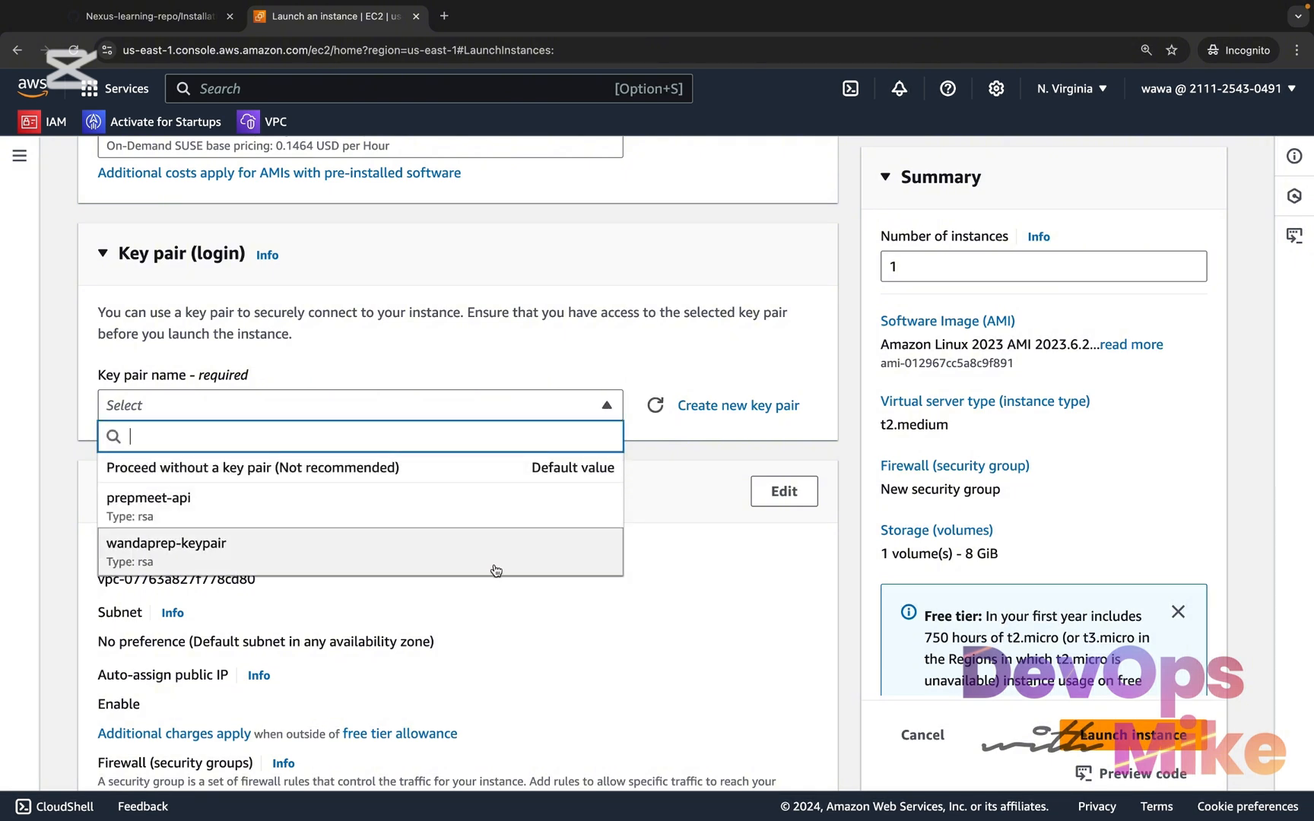
left_click(457, 554)
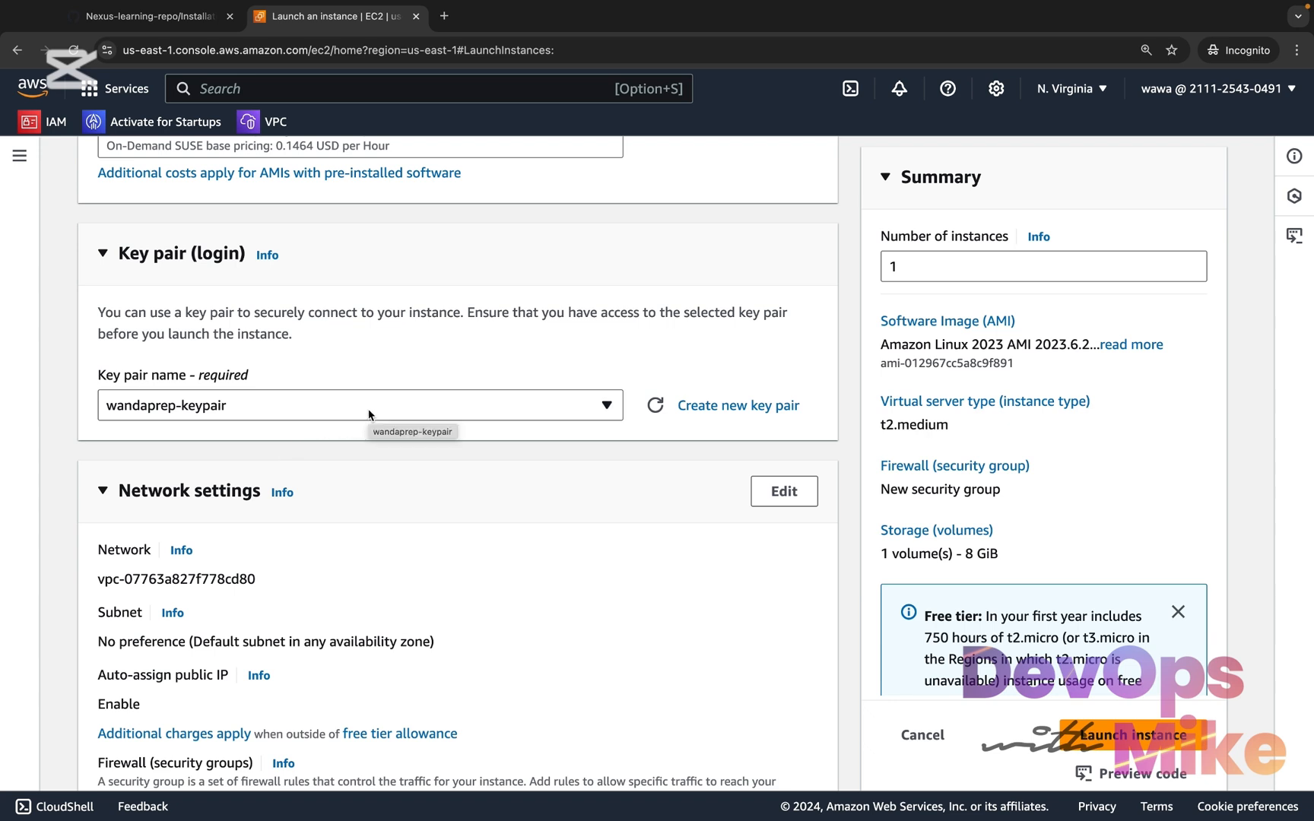
Edit the network settings and choose public_subnet in us-east-1a of the default VPC as the instance's subnet
left_click(798, 500)
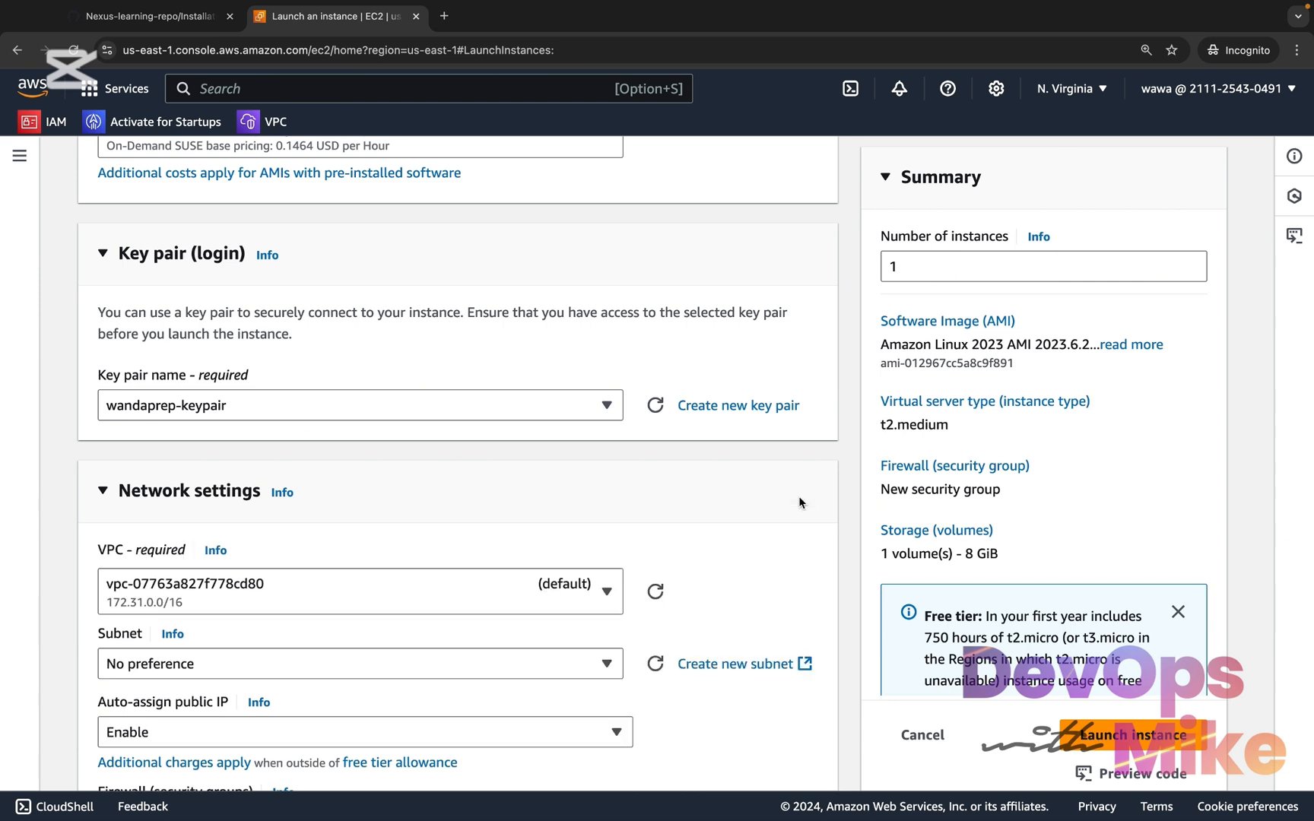
scroll(799, 501, "down", 1)
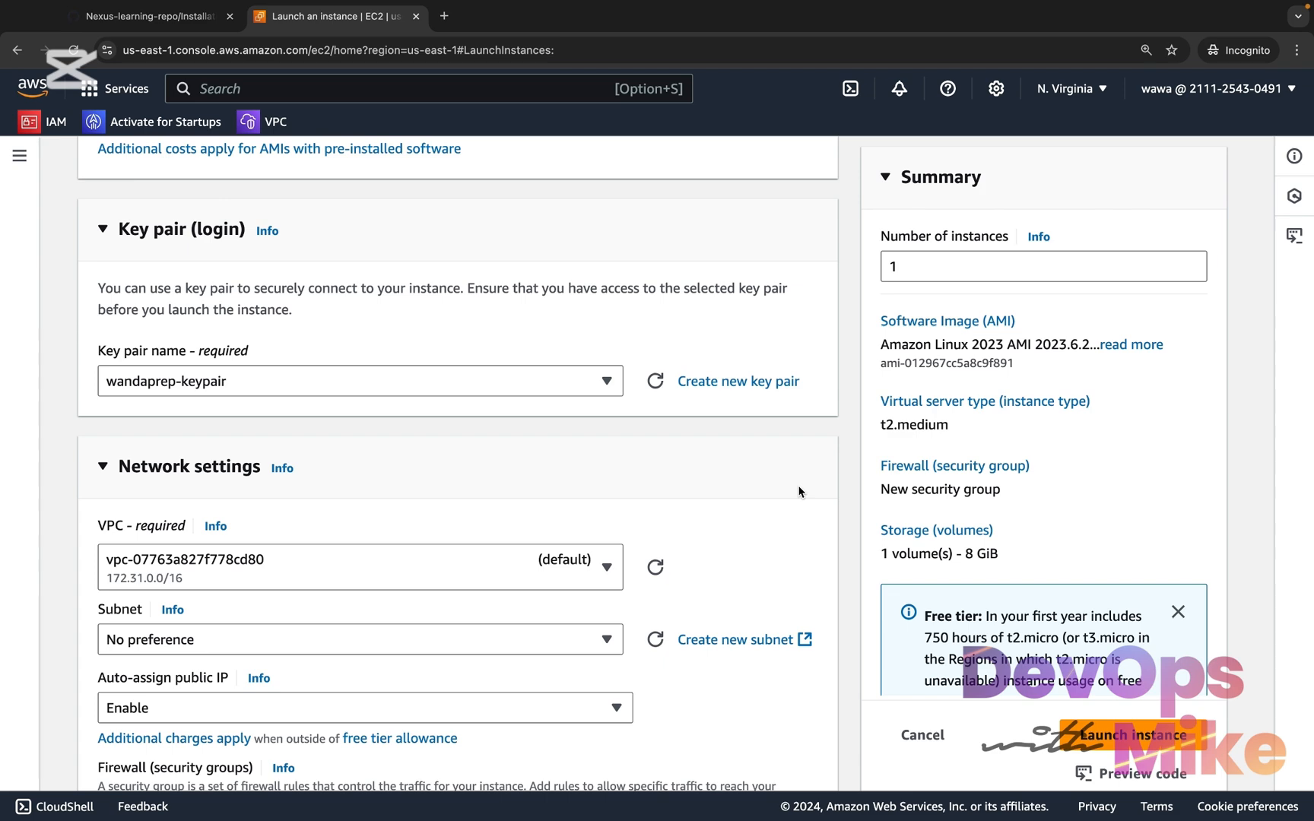
scroll(750, 553, "down", 4)
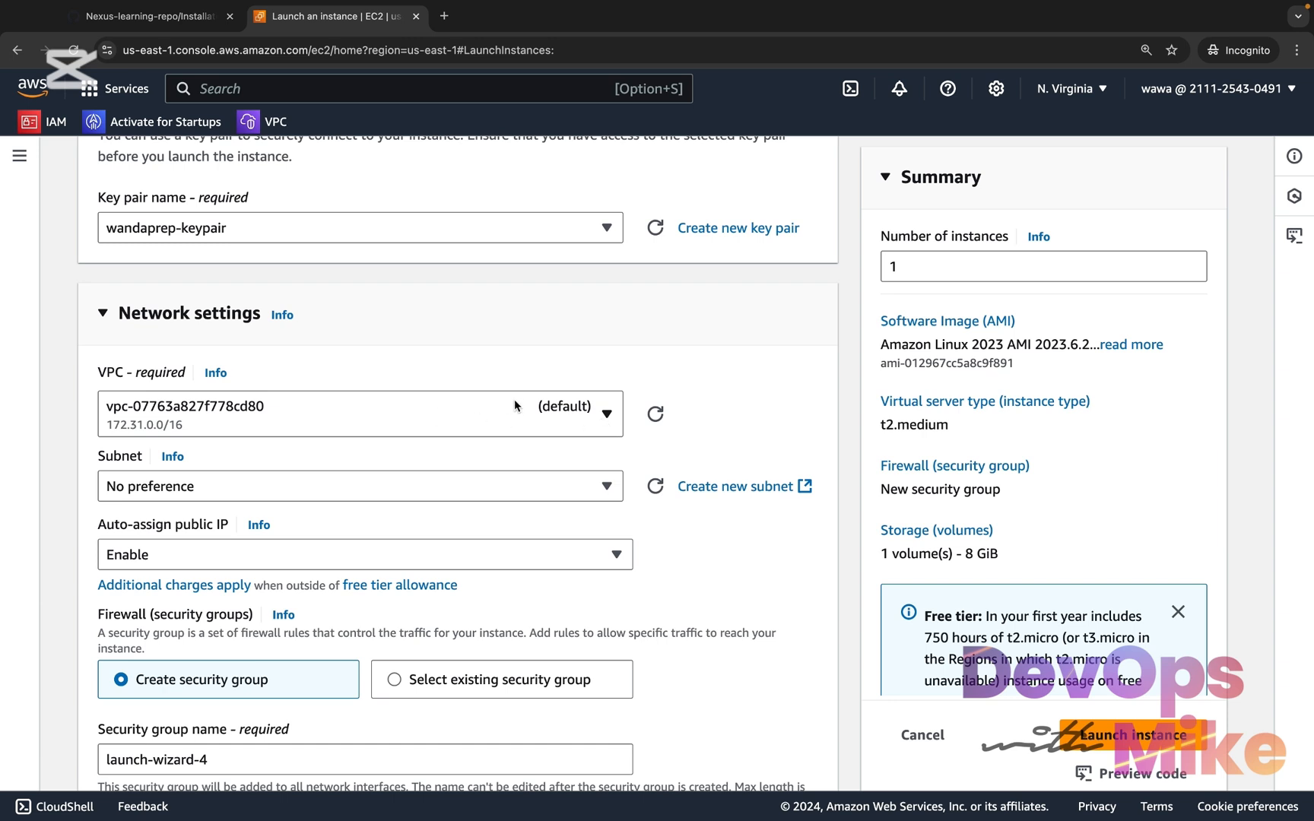
scroll(522, 464, "down", 1)
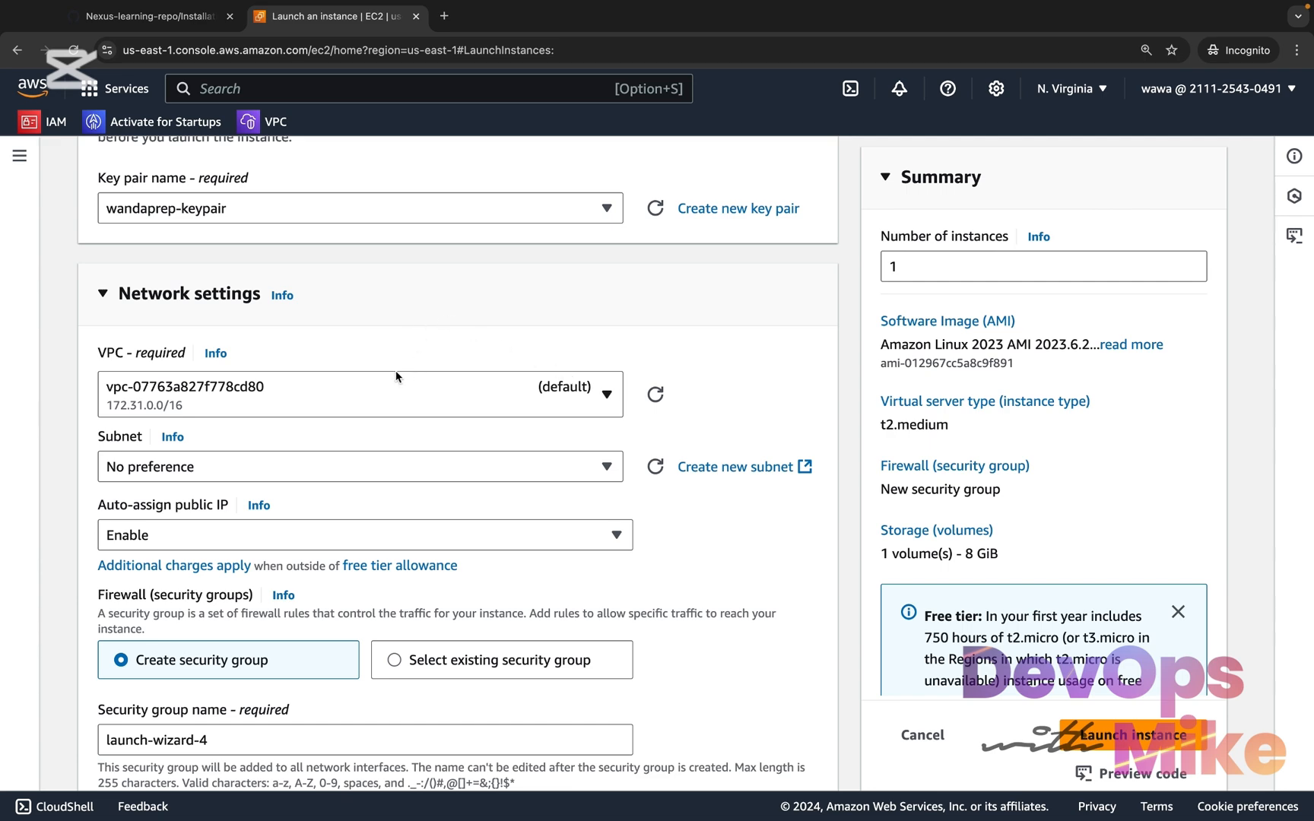
left_click(606, 466)
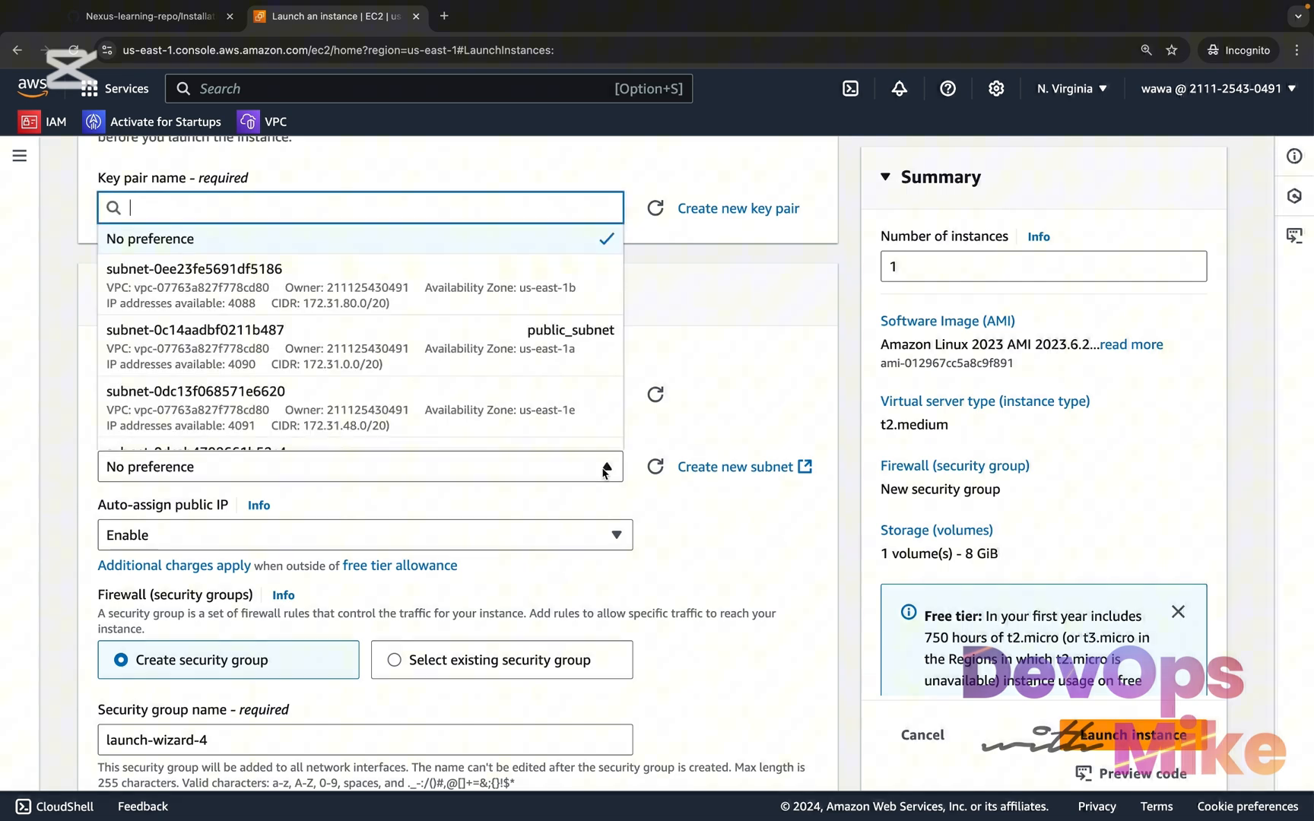
left_click(484, 343)
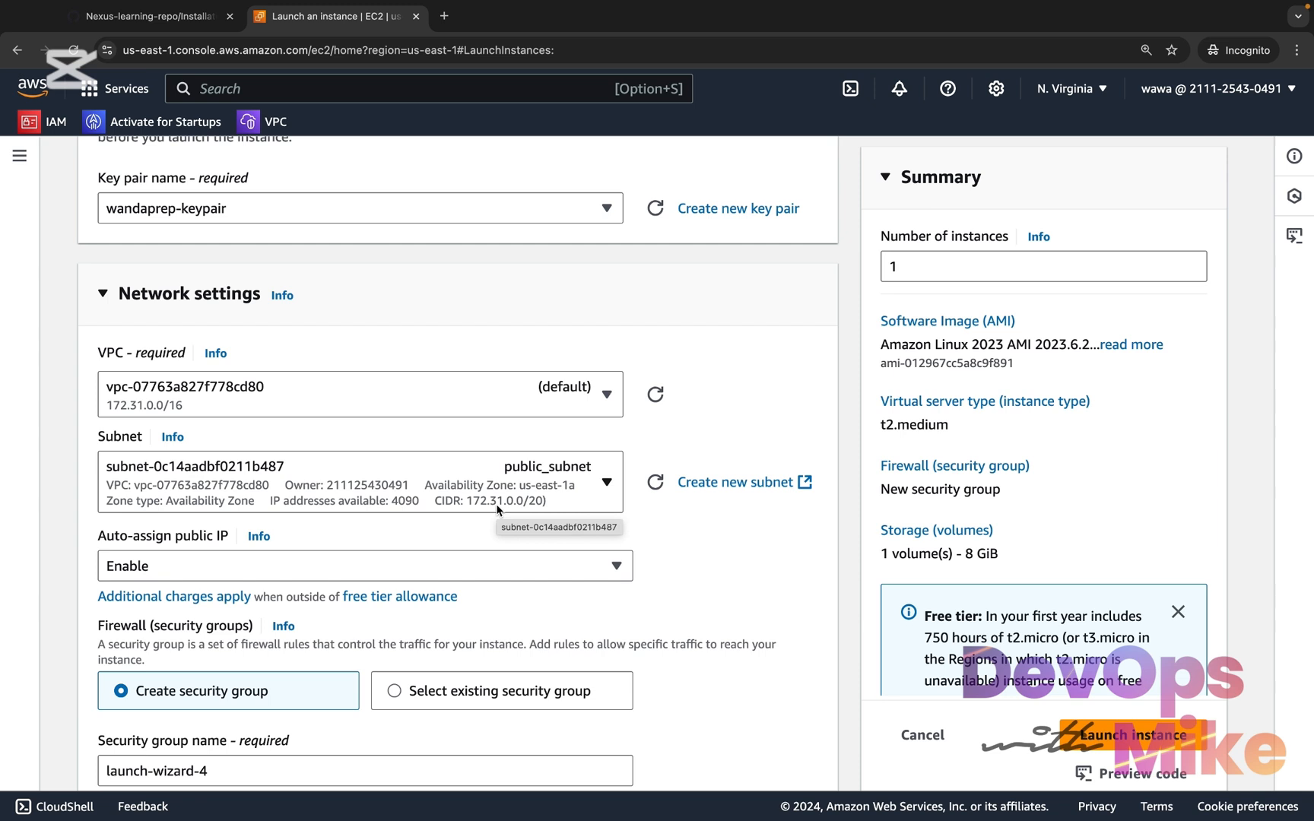
Name the new security group nexus-learning-sg, keeping auto-assign public IP enabled
scroll(602, 596, "down", 1)
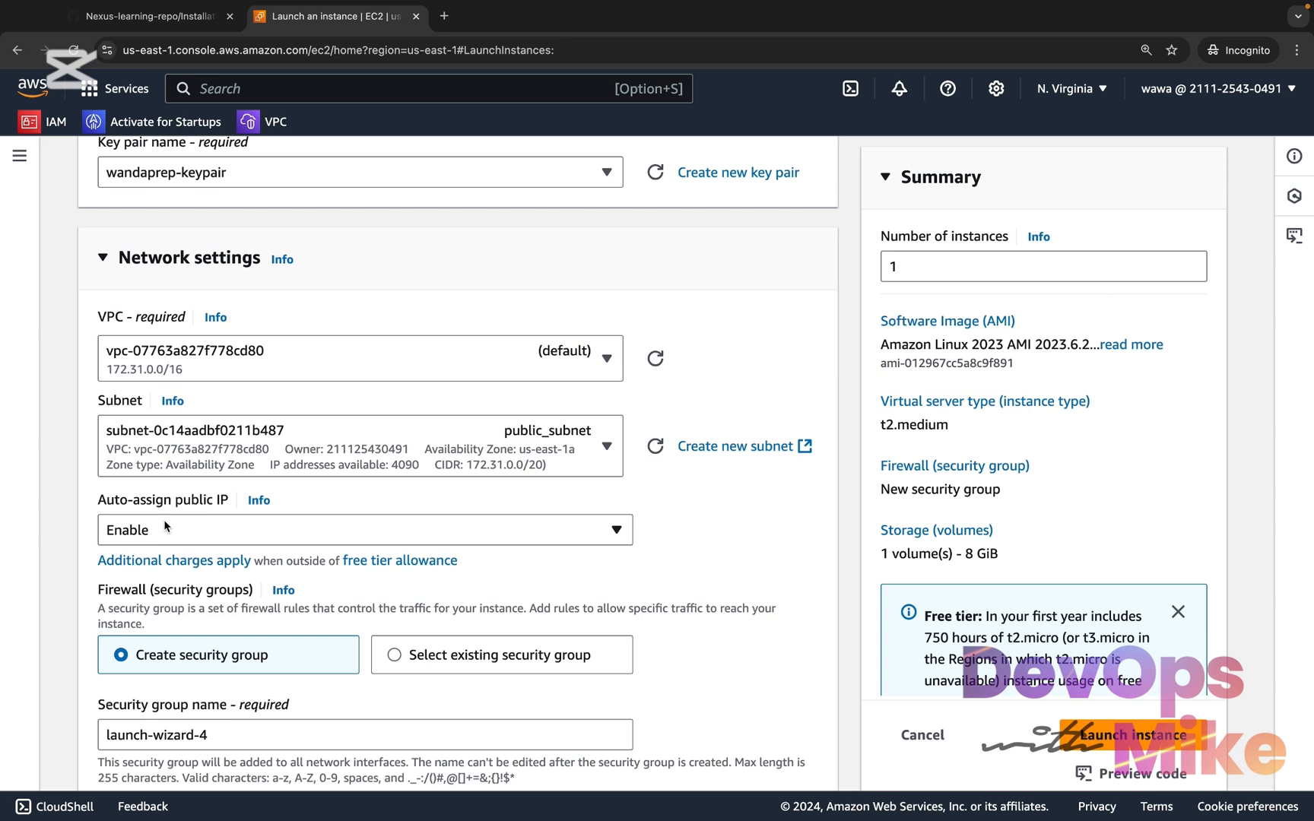
scroll(163, 525, "down", 5)
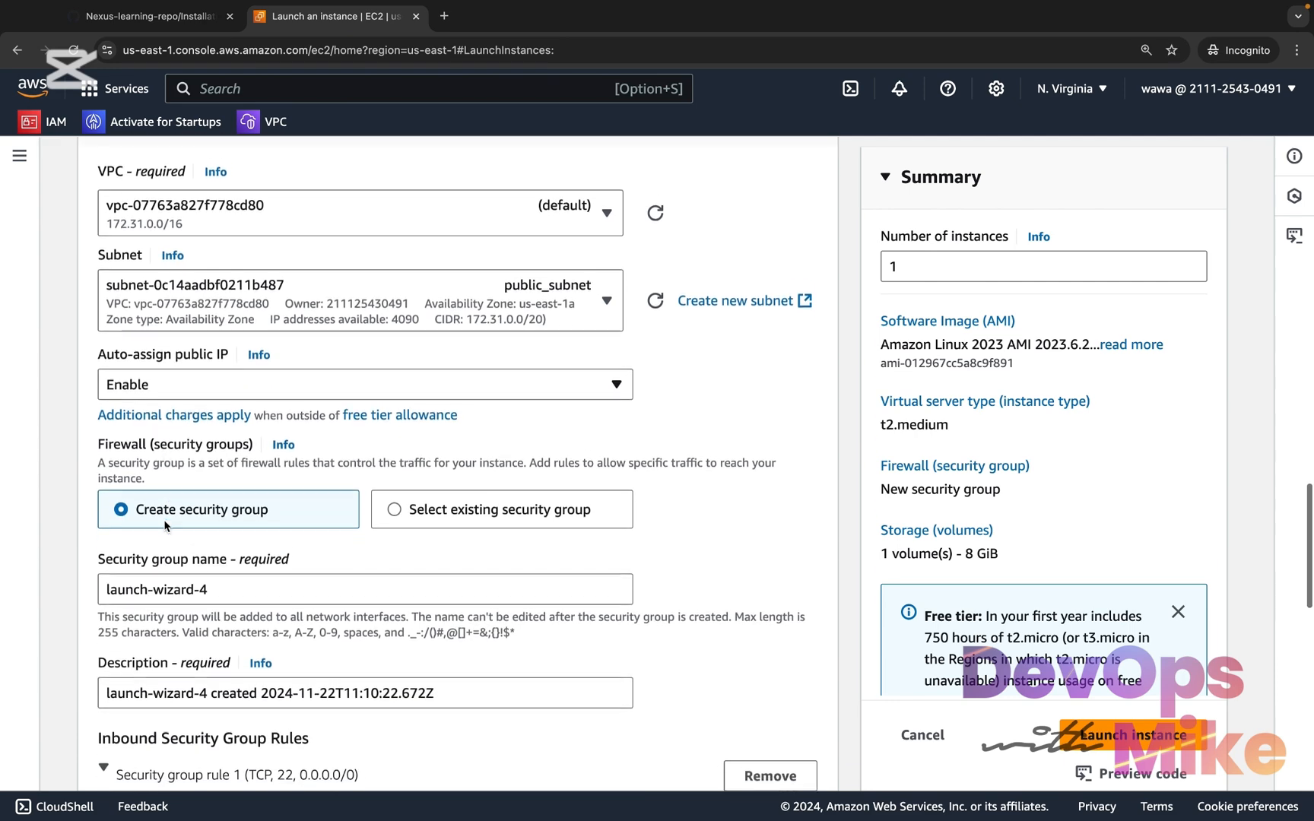
scroll(210, 287, "up", 1)
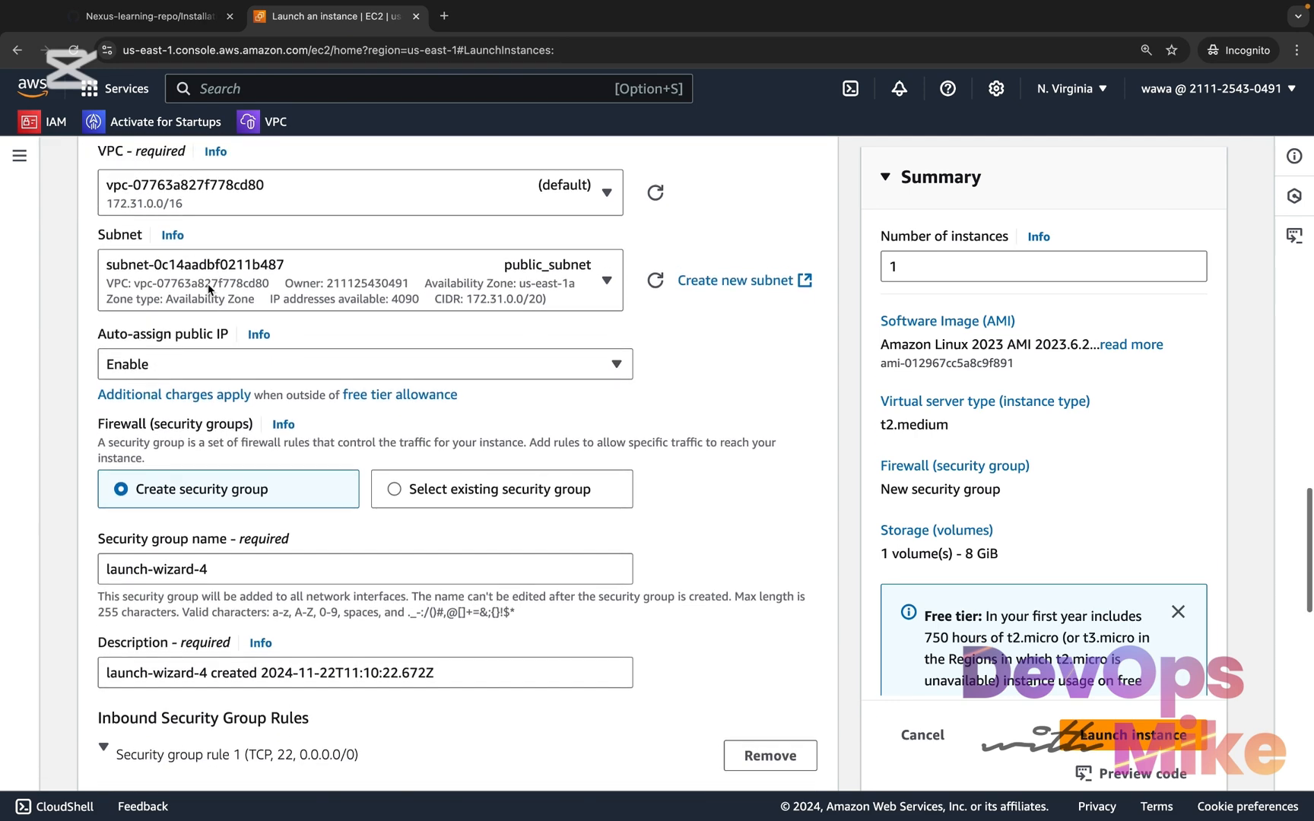
scroll(232, 531, "down", 1)
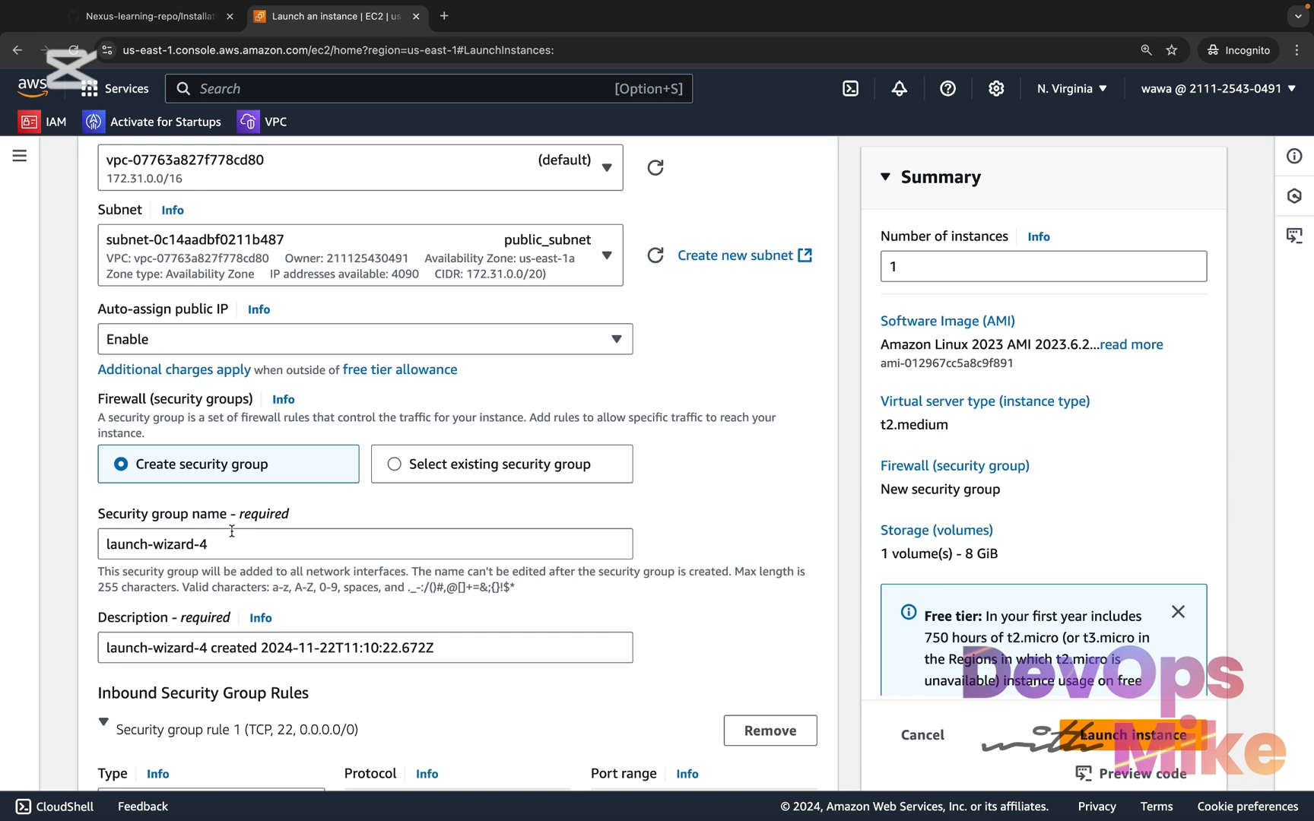
triple_click(207, 534)
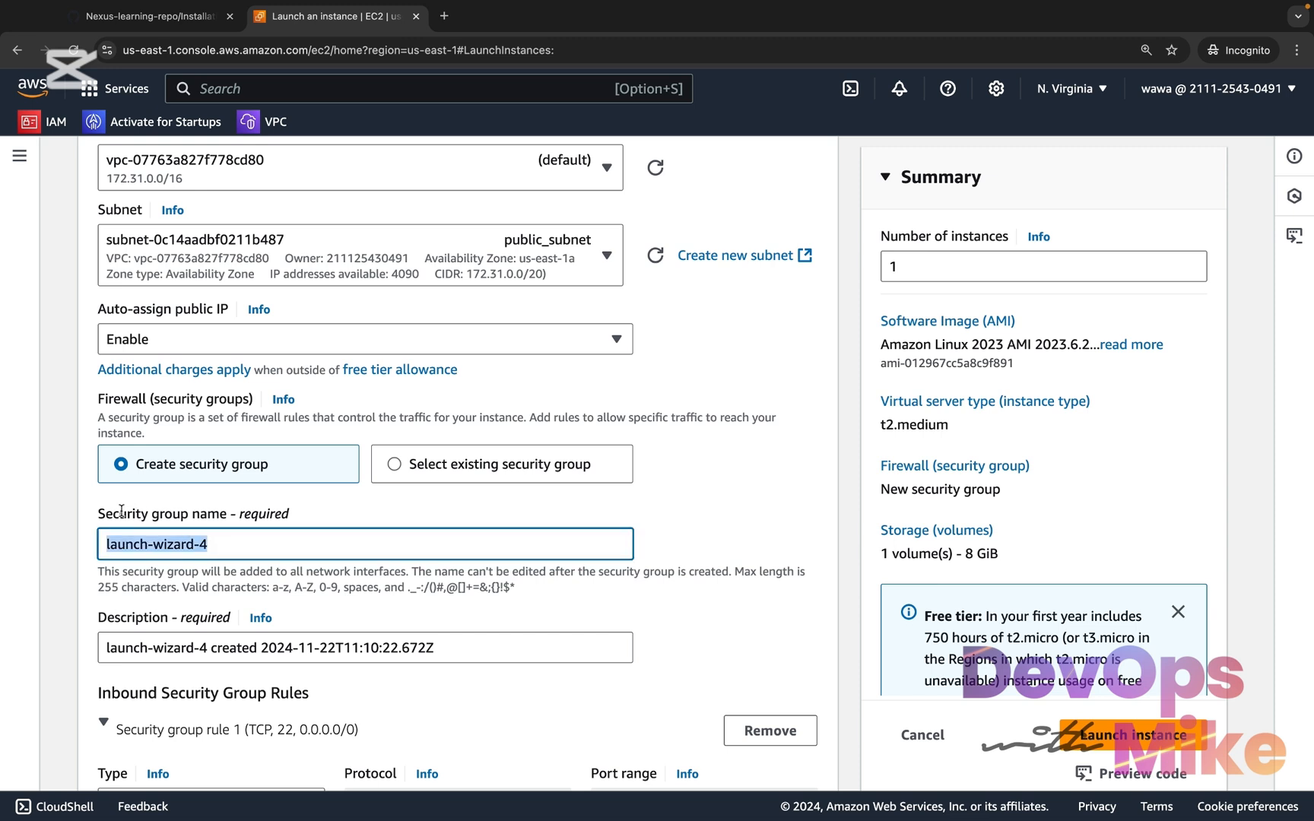
type("ne")
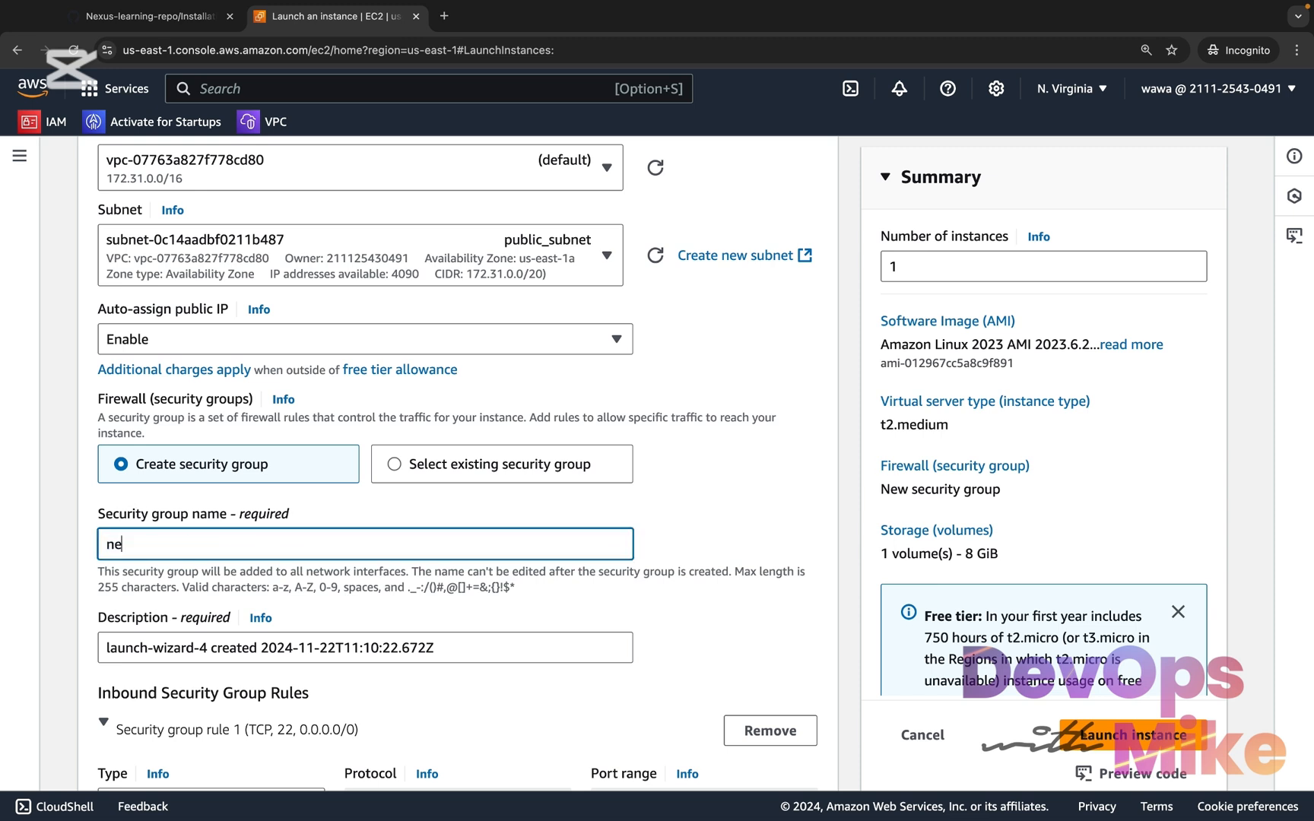
type("xus-learning-sg")
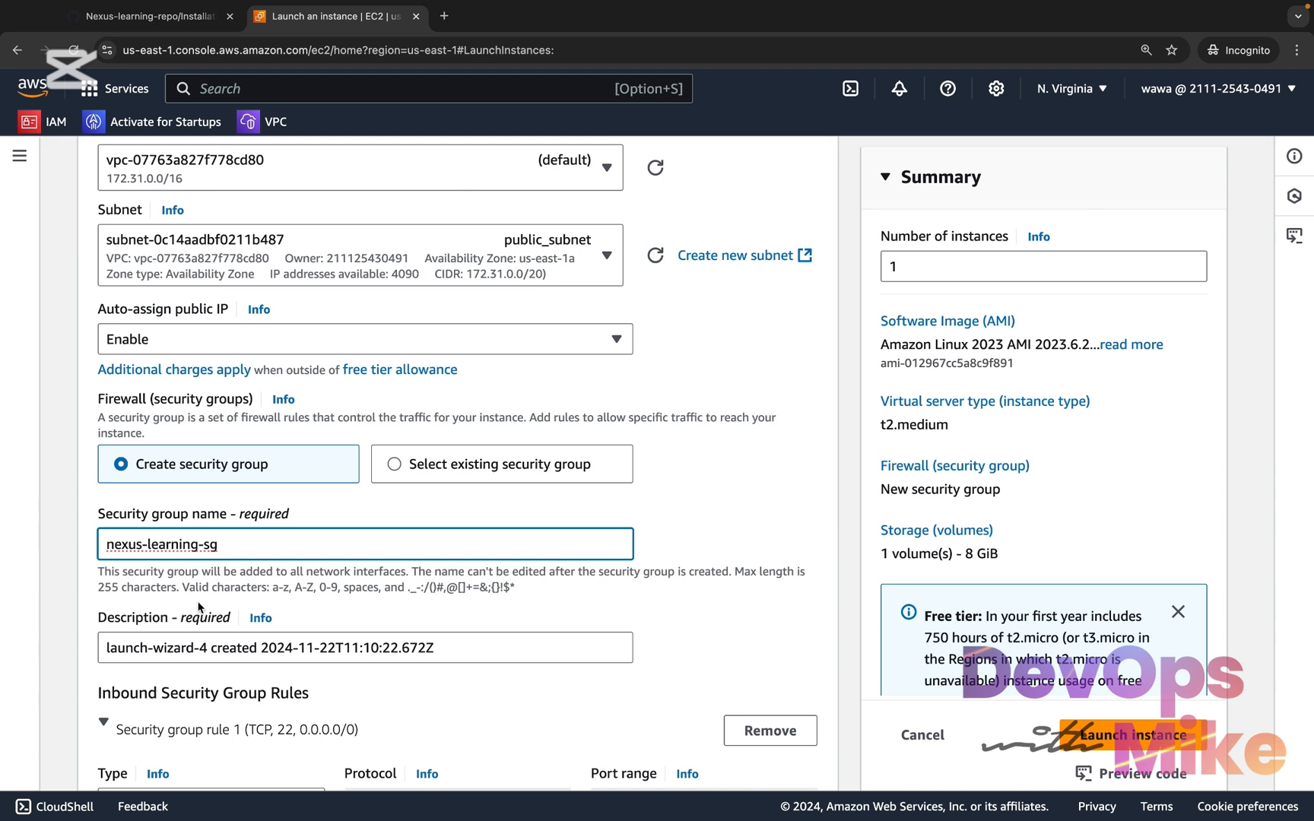
Copy the security group name and use it to replace launch-wizard-4 in the security group's description
key("super+a")
key("super+c")
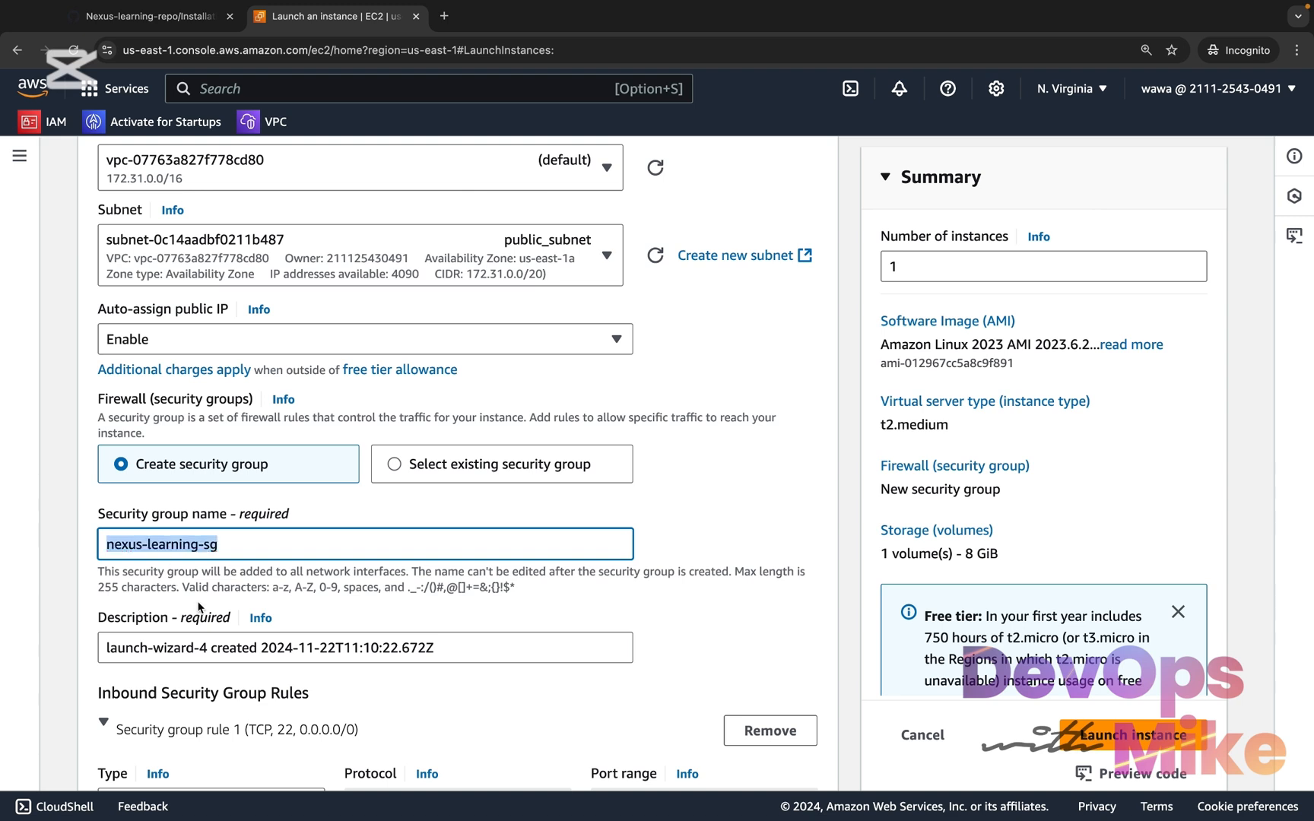
left_click_drag(204, 646, 86, 645)
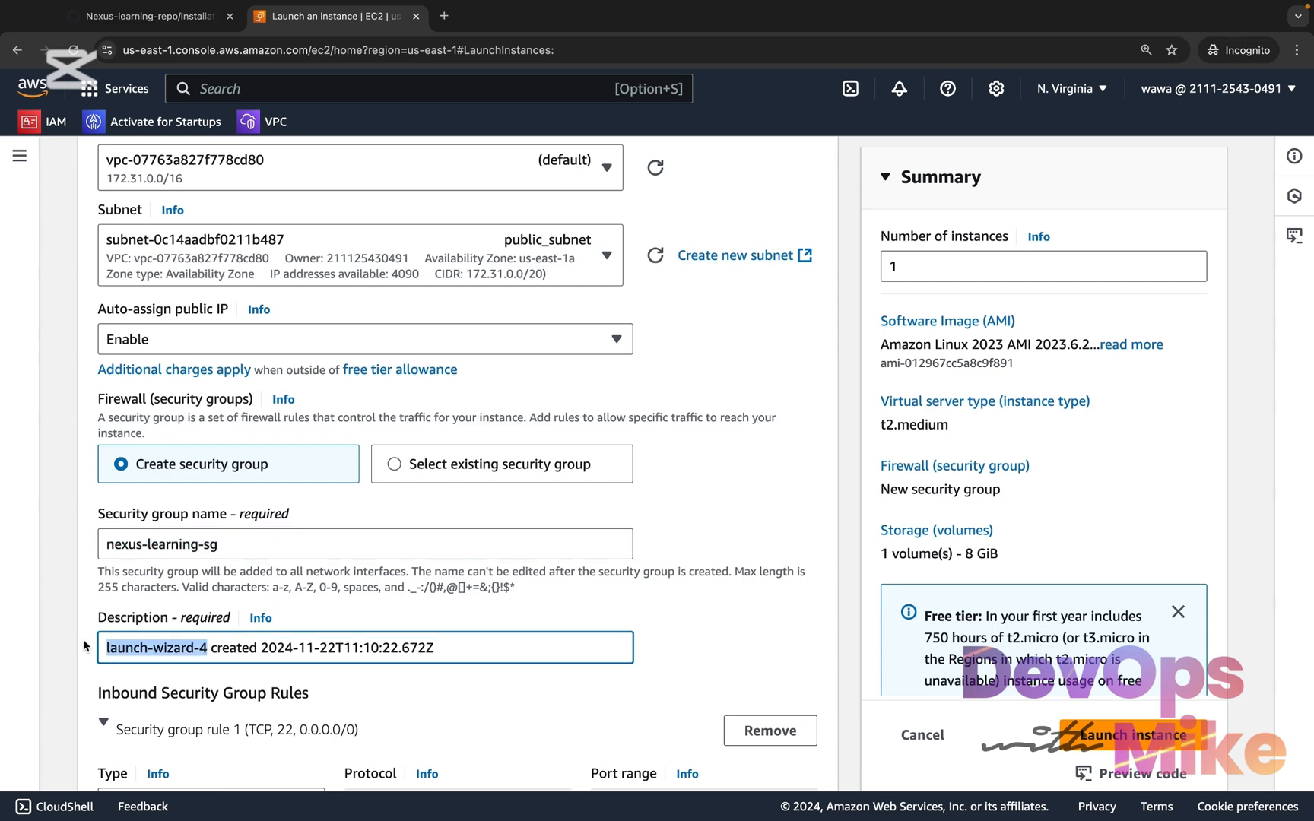
key("super+v")
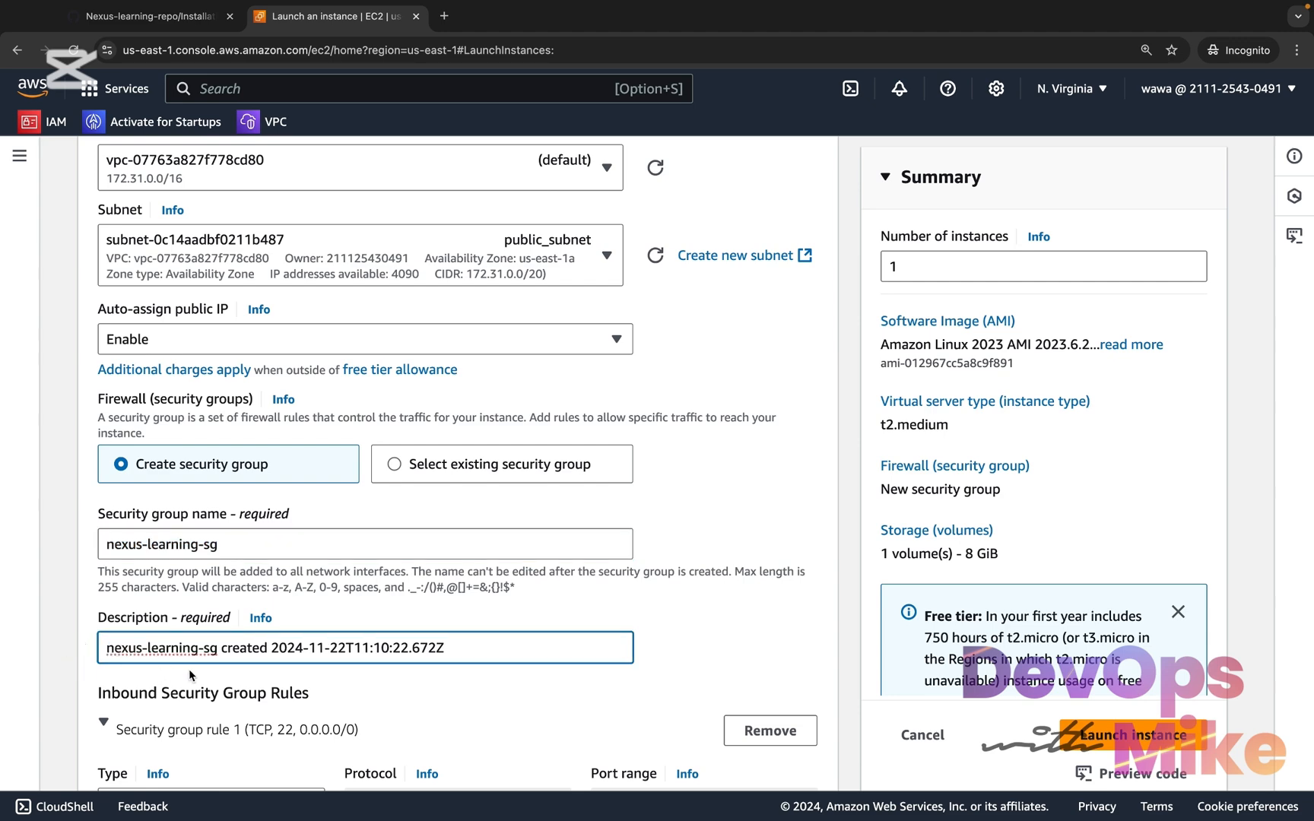
Add a second inbound security group rule below the SSH rule of nexus-learning-sg
scroll(279, 684, "down", 5)
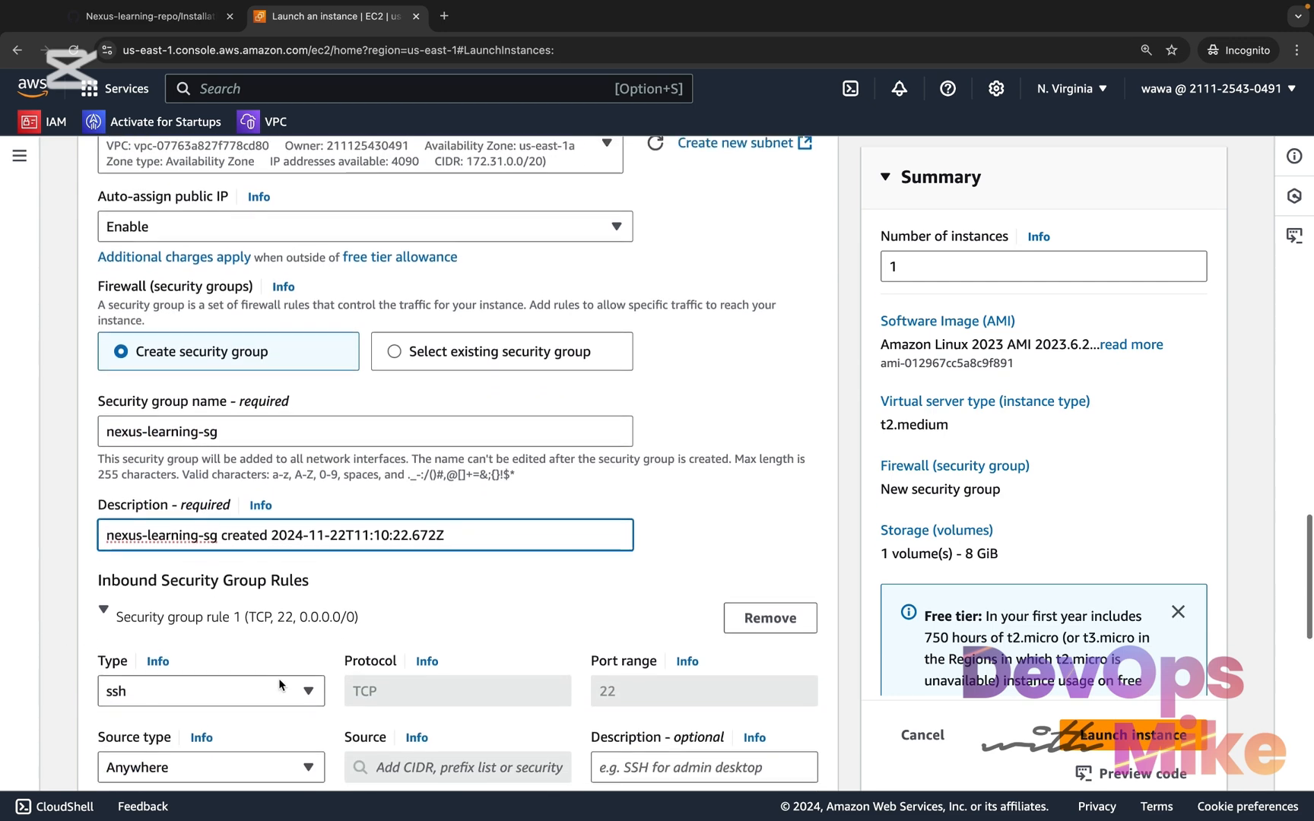
scroll(281, 684, "down", 2)
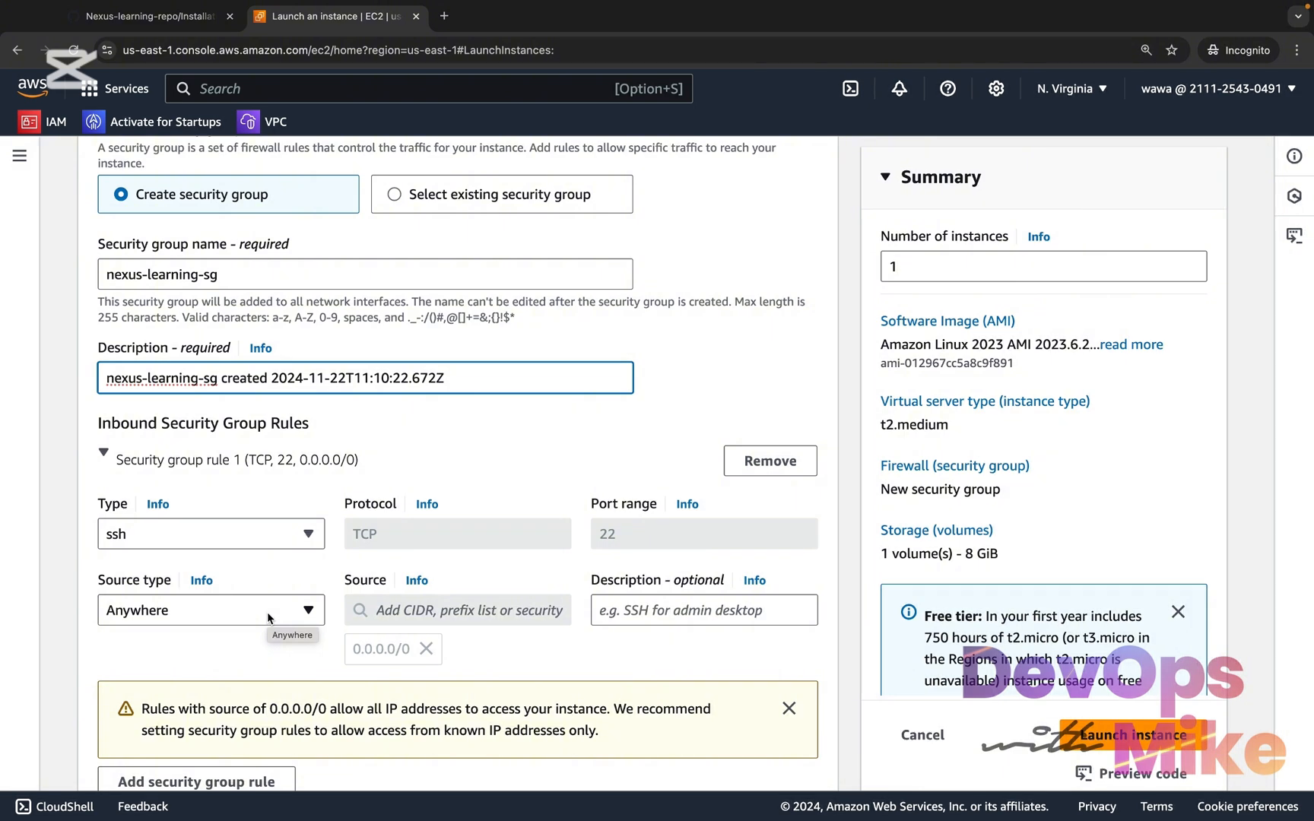
scroll(268, 618, "down", 1)
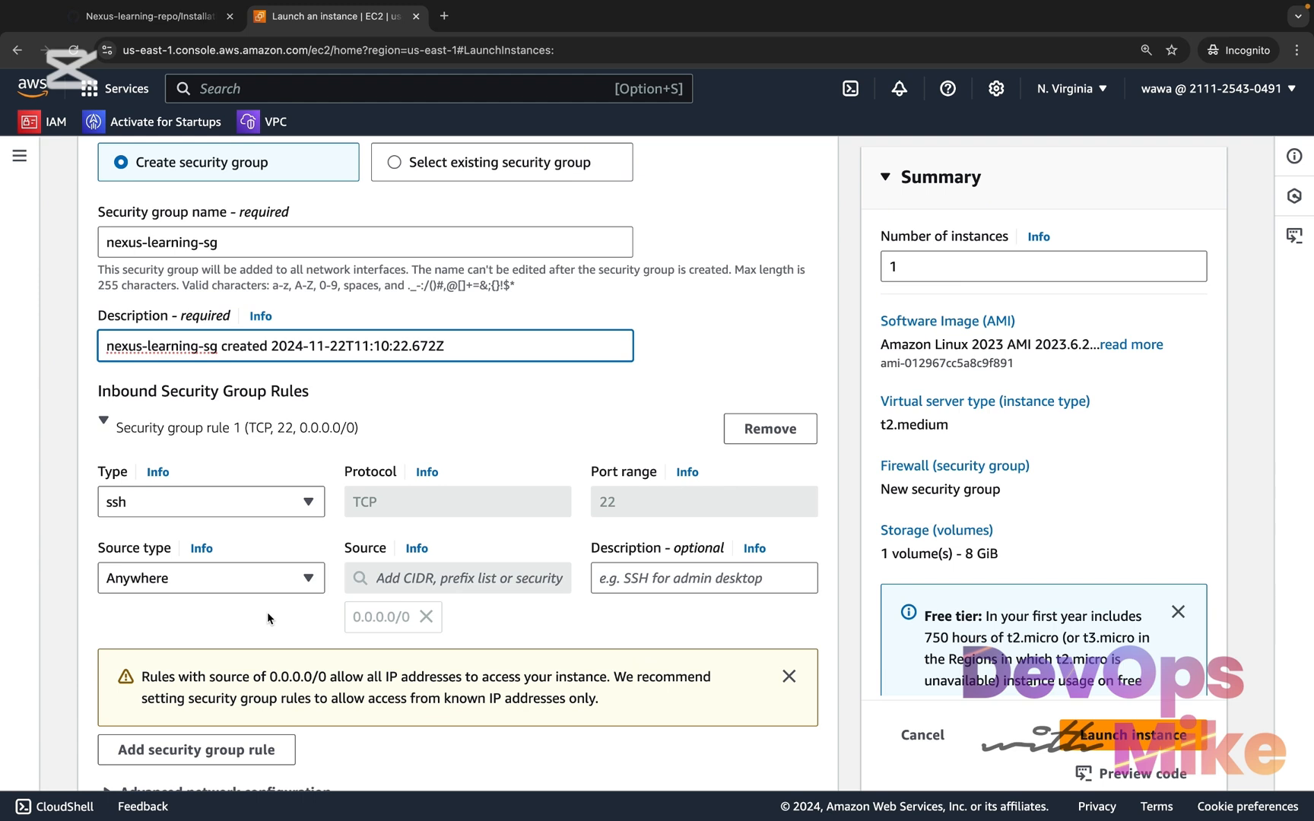
left_click(241, 756)
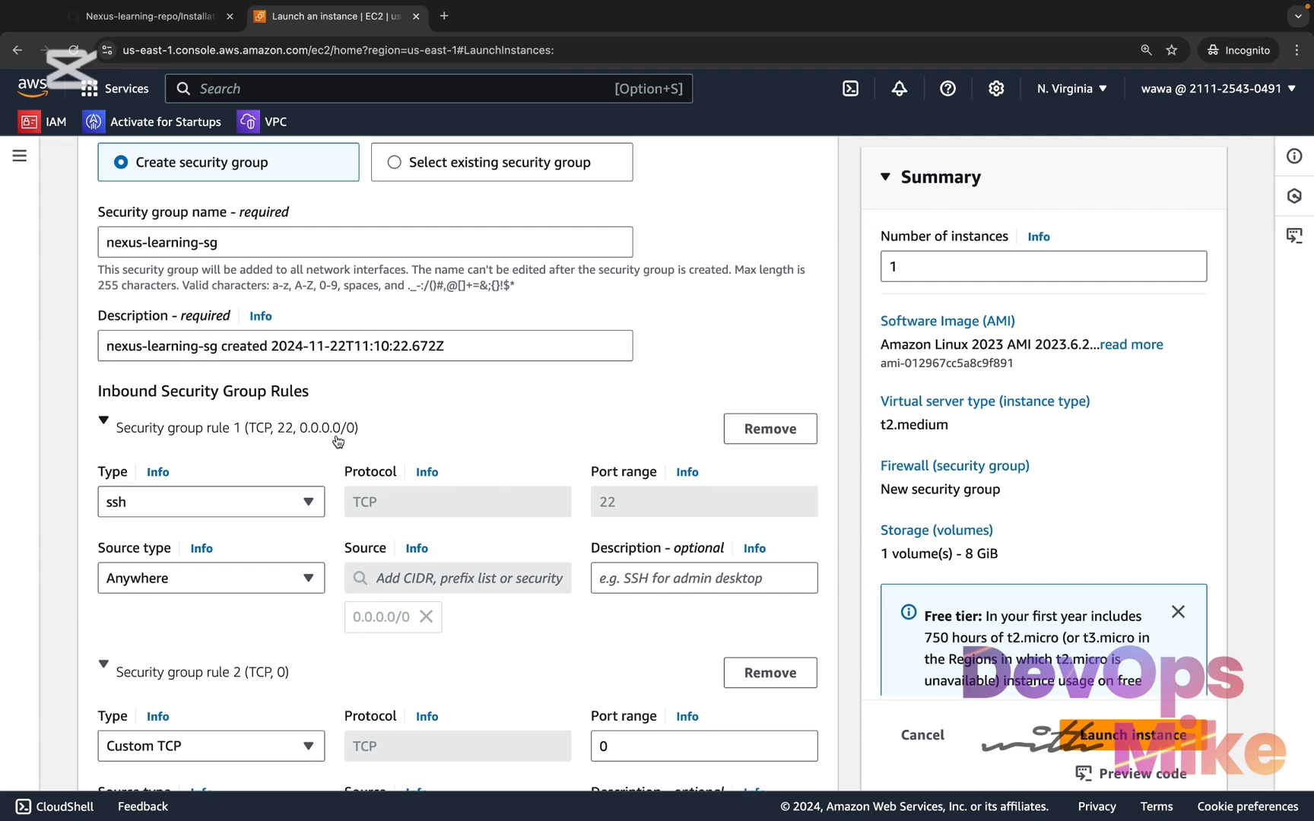
Set the port range of the second inbound rule, of type Custom TCP, to 8081
scroll(338, 441, "down", 1)
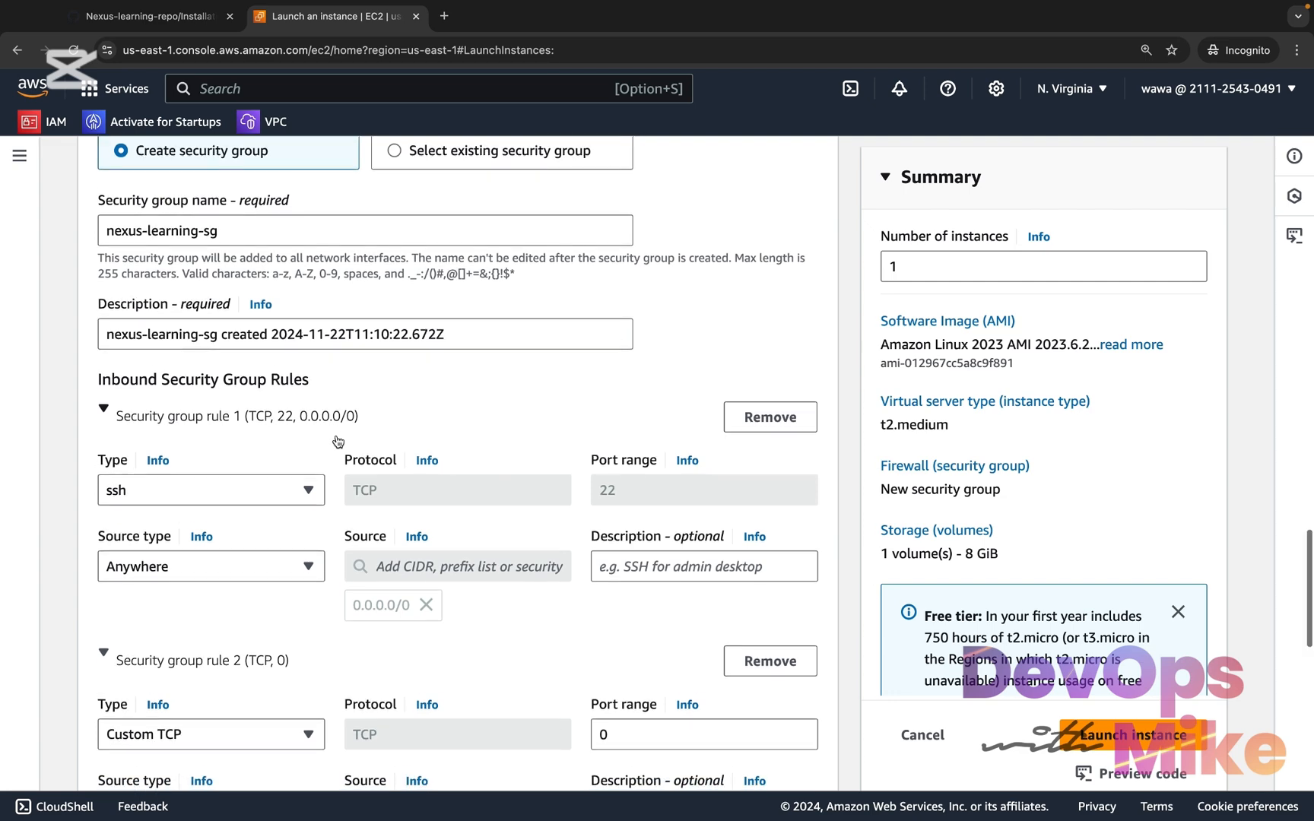
scroll(338, 441, "down", 5)
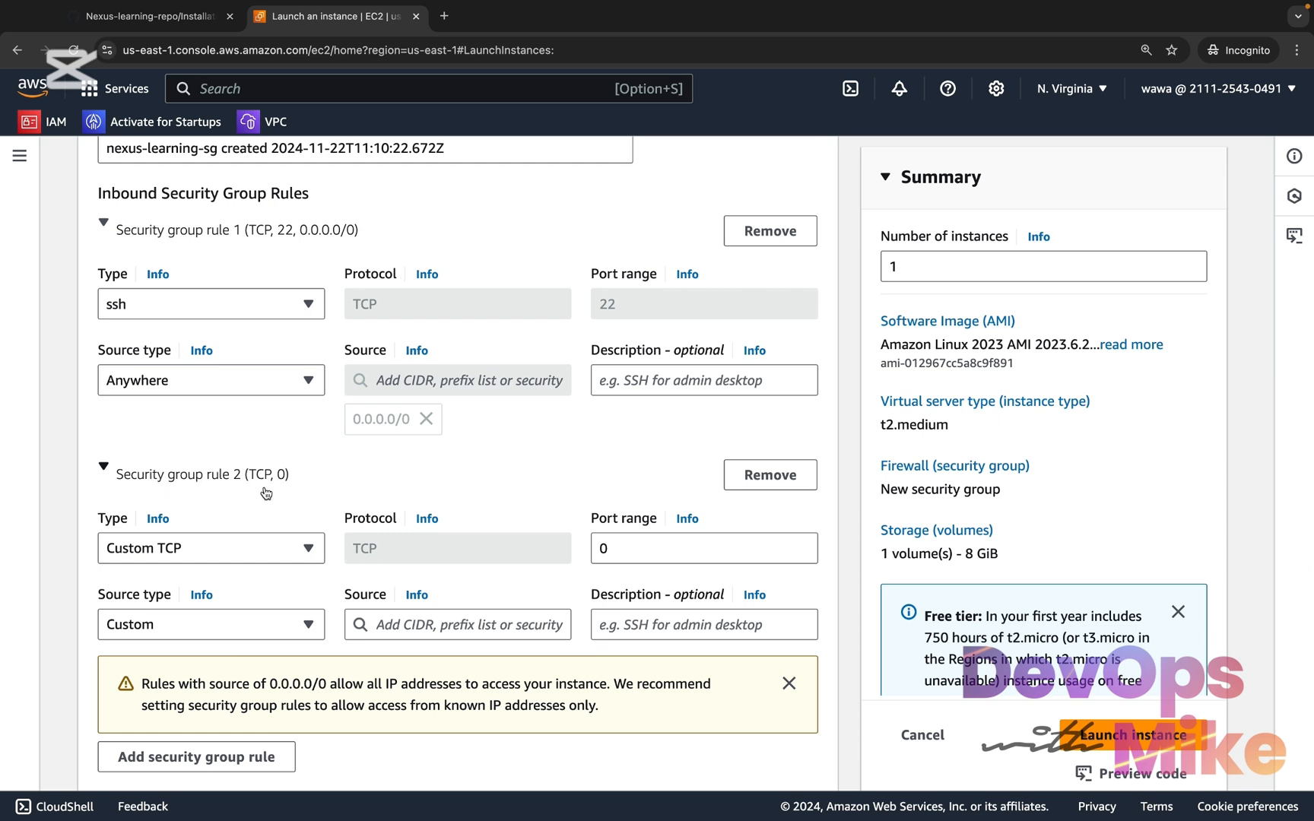
scroll(258, 593, "down", 1)
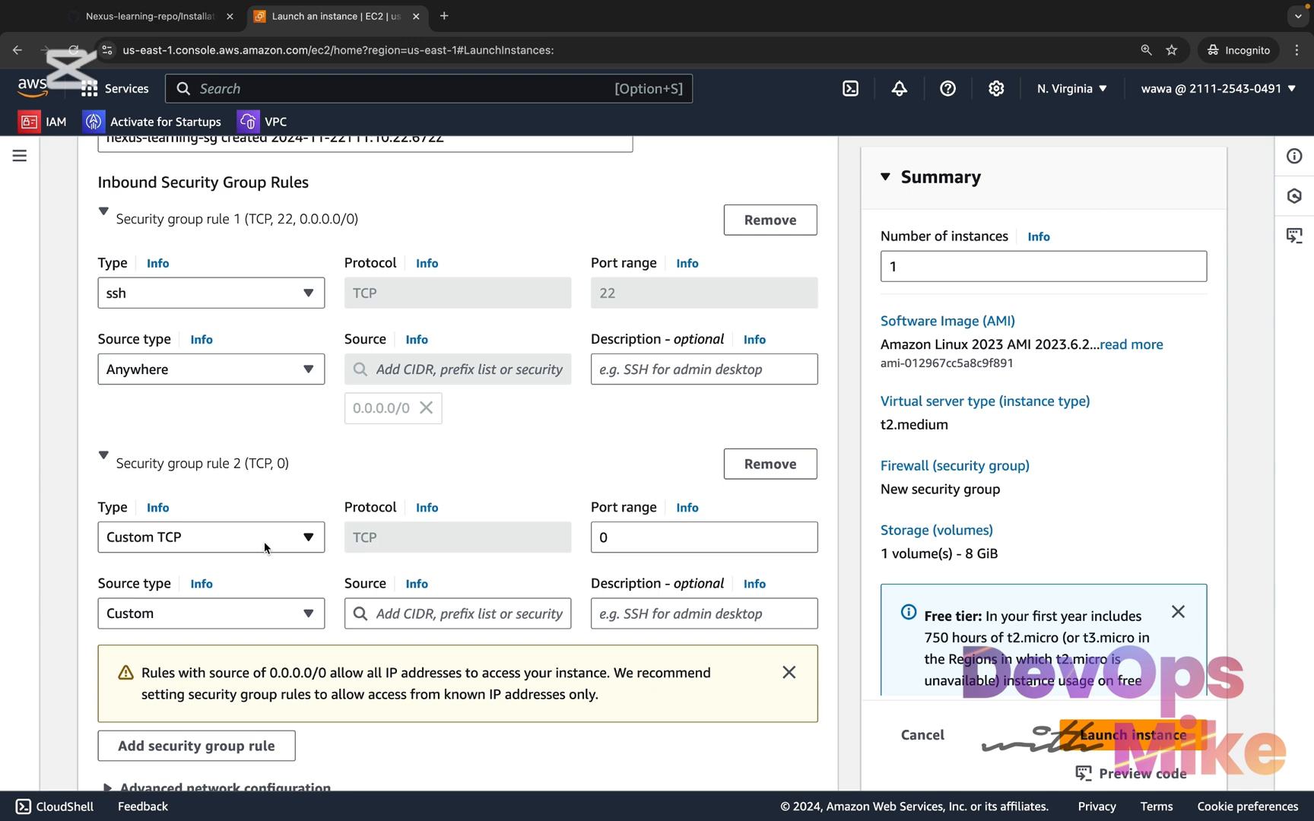
left_click_drag(629, 545, 597, 539)
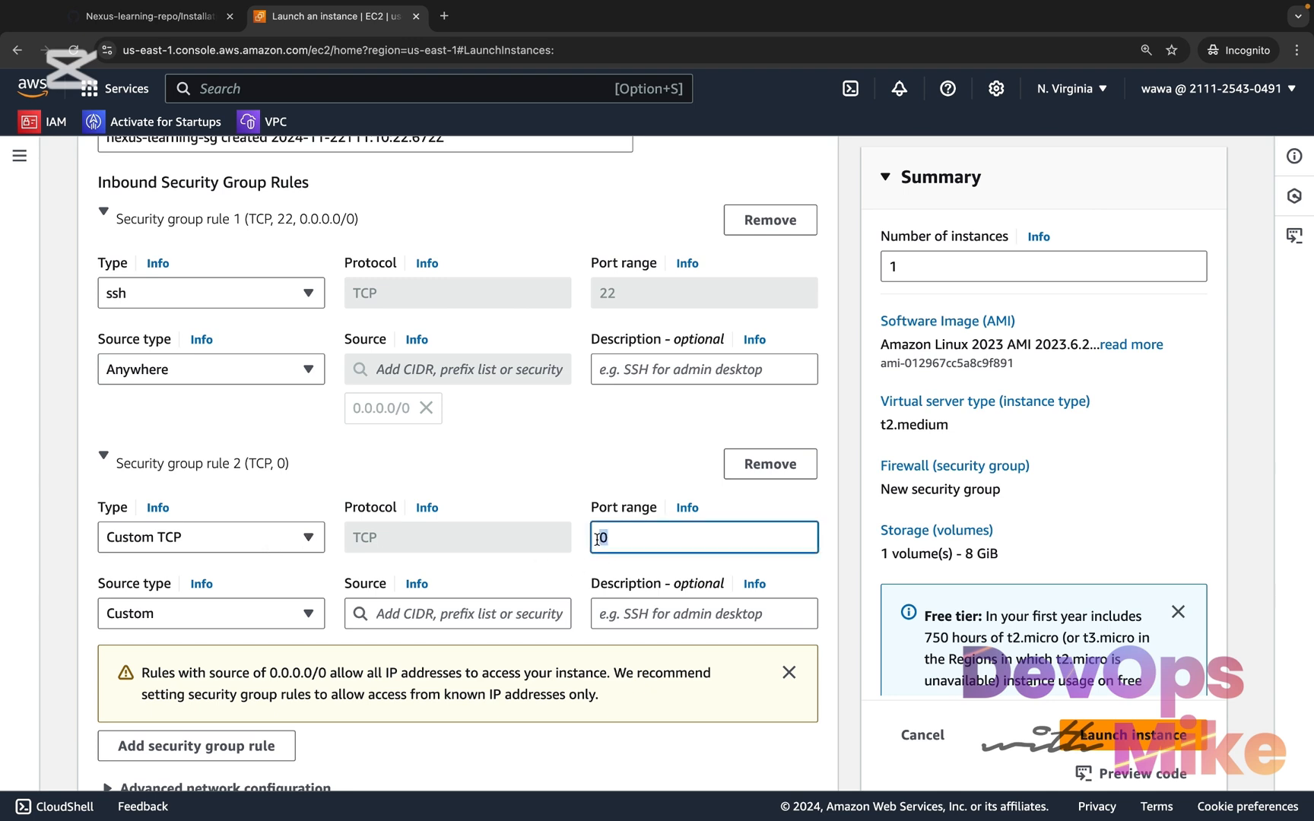
type("8081")
Search Google for "nexus repository port" in a new browser tab and look through the results
left_click(444, 16)
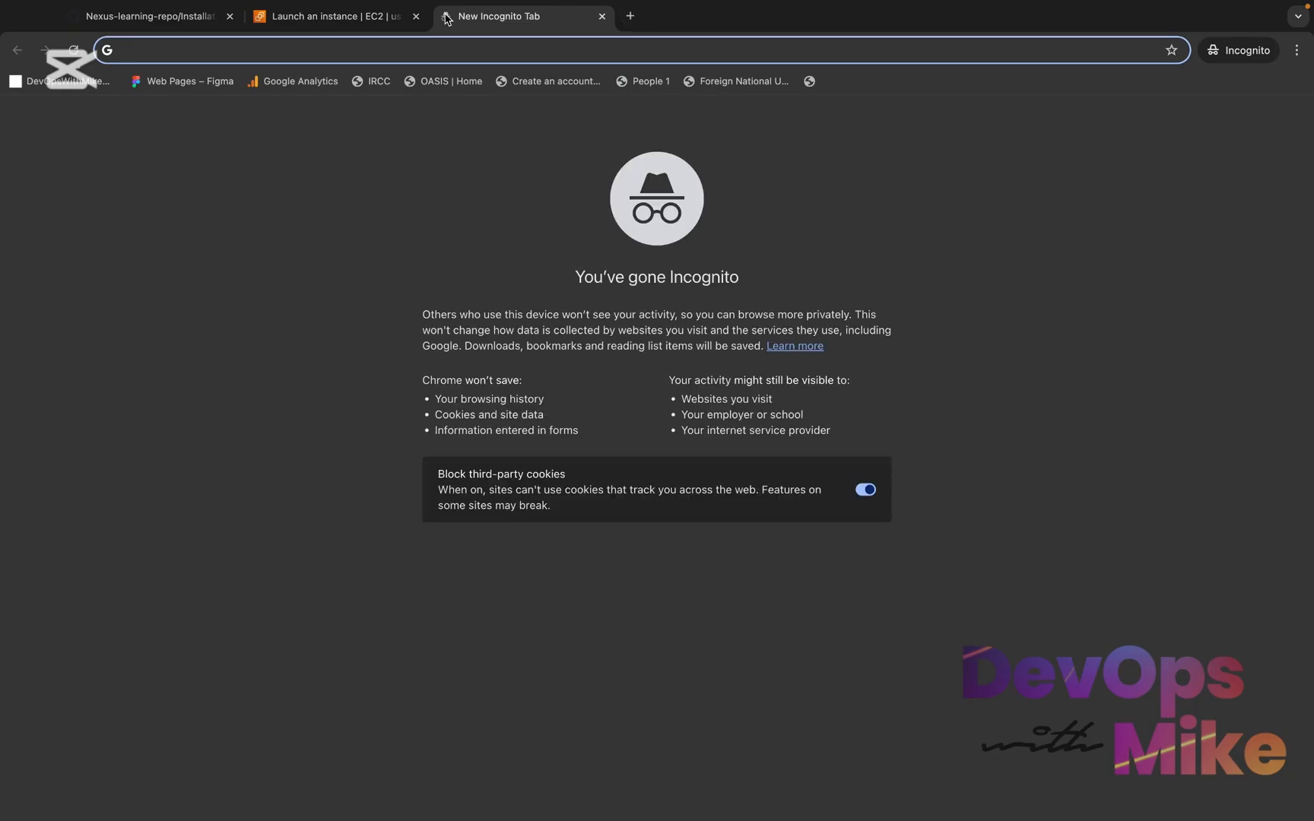
type("nexus repo")
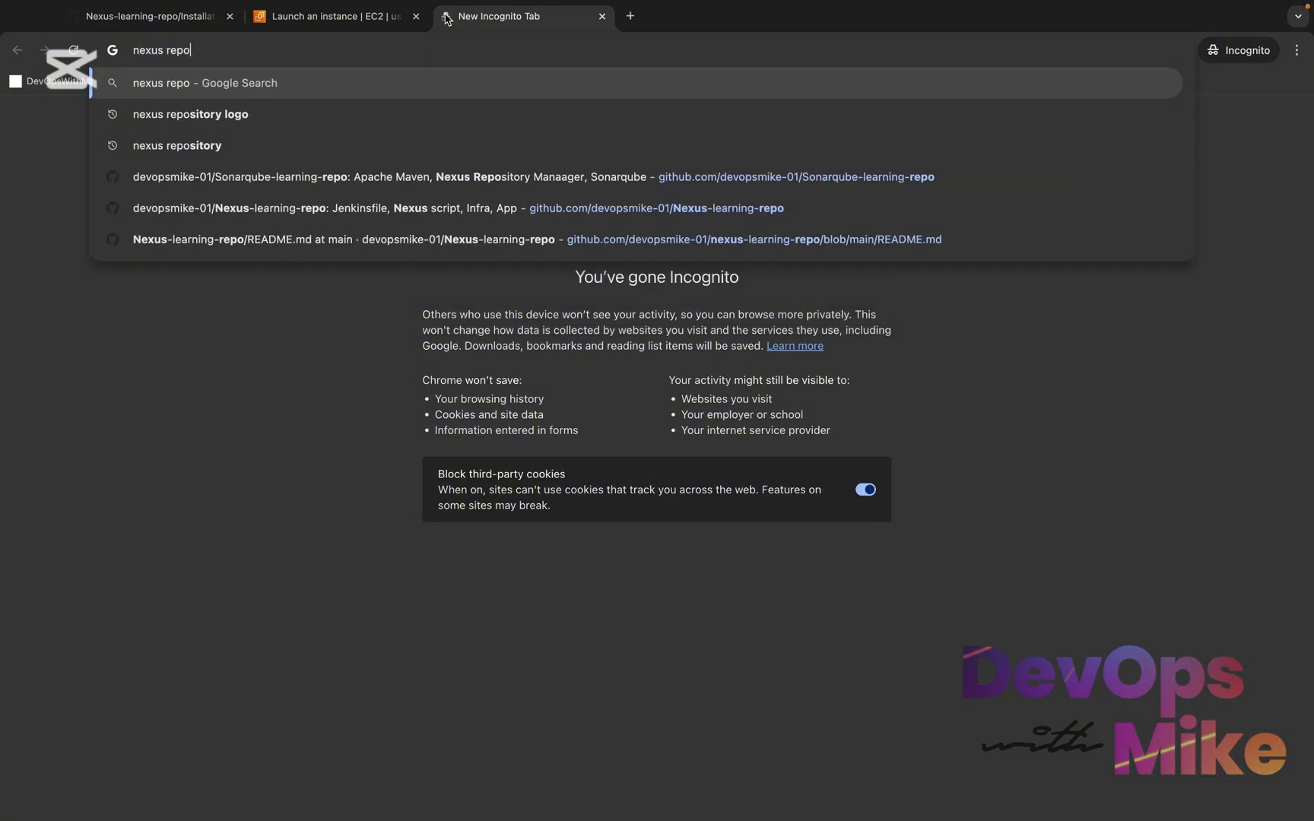
type("sitory port")
key("Return")
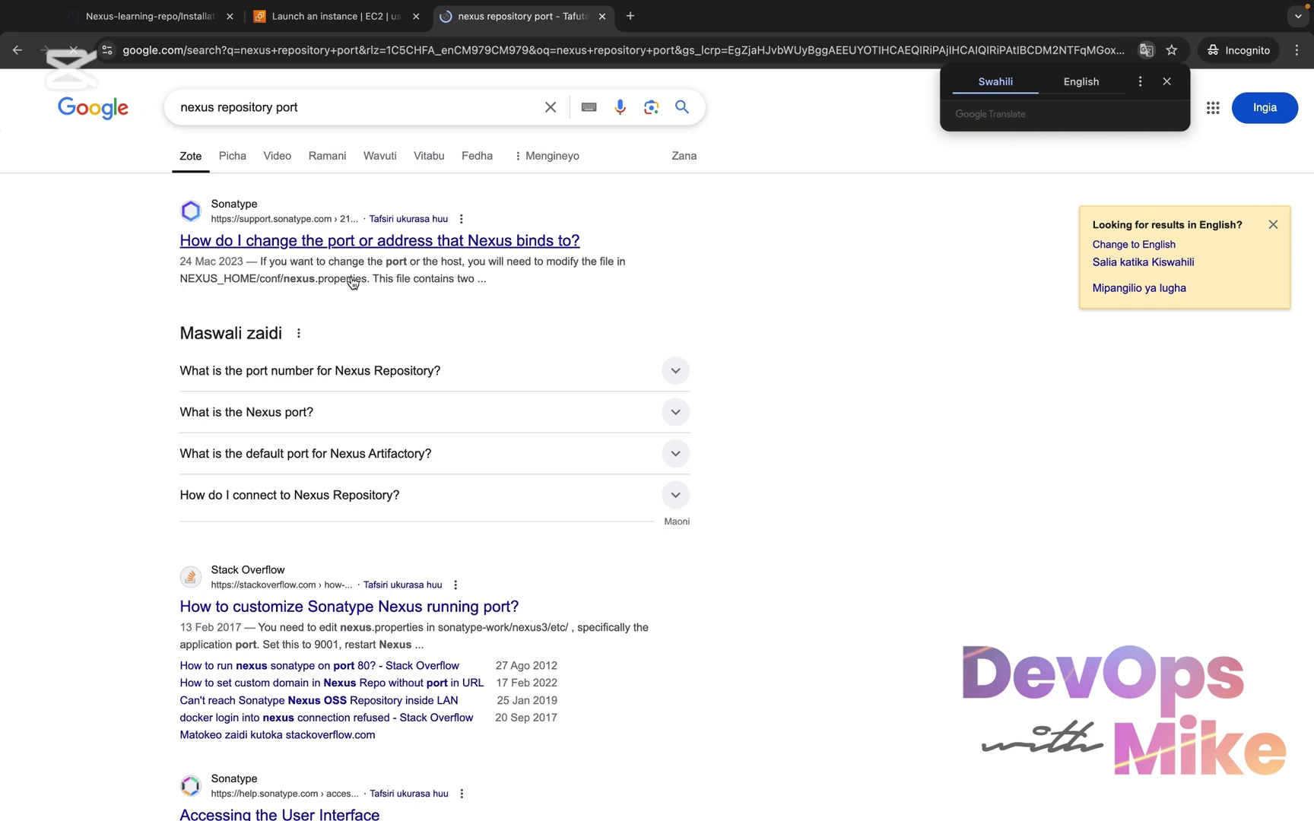
scroll(497, 507, "down", 1)
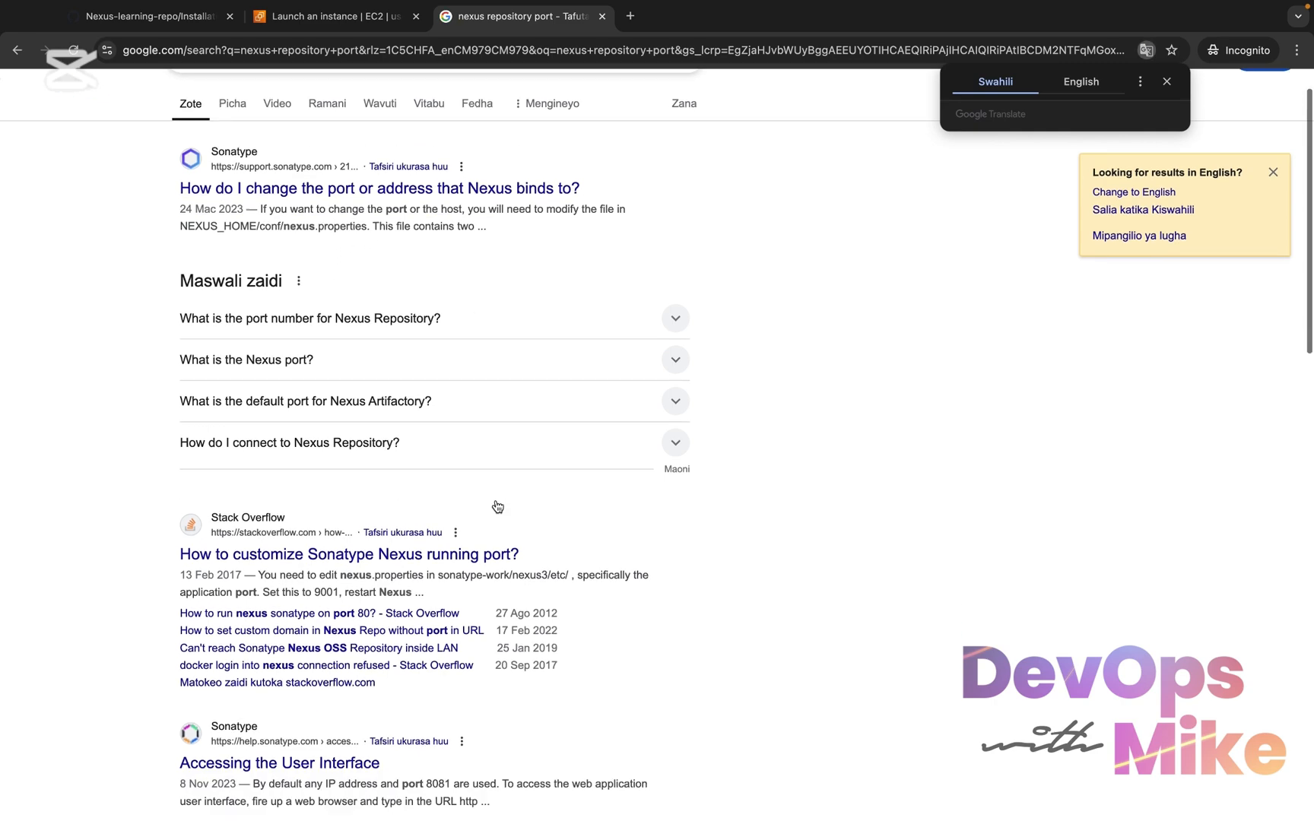
scroll(497, 506, "down", 3)
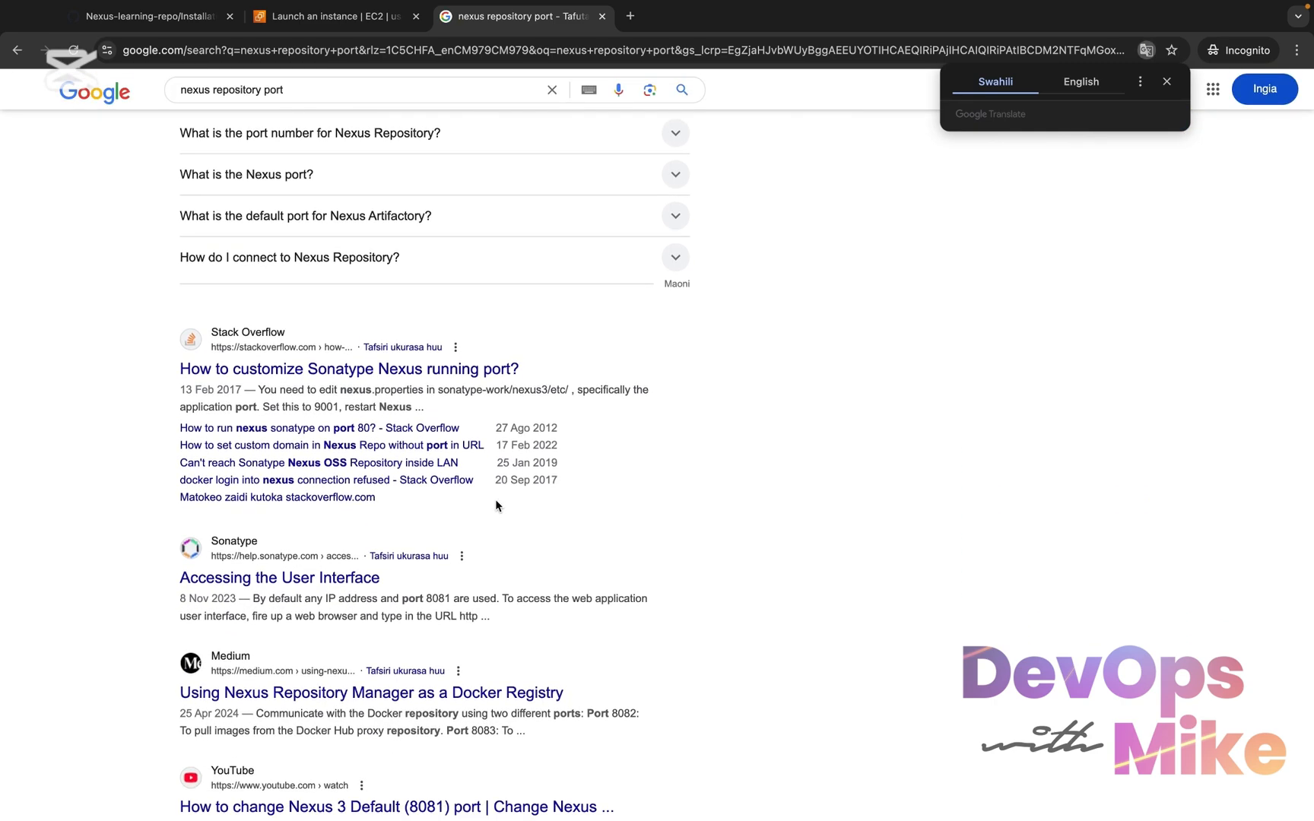
scroll(495, 506, "up", 4)
Refine the search to "nexus repository port number" and highlight the default port in the featured answer
left_click(353, 114)
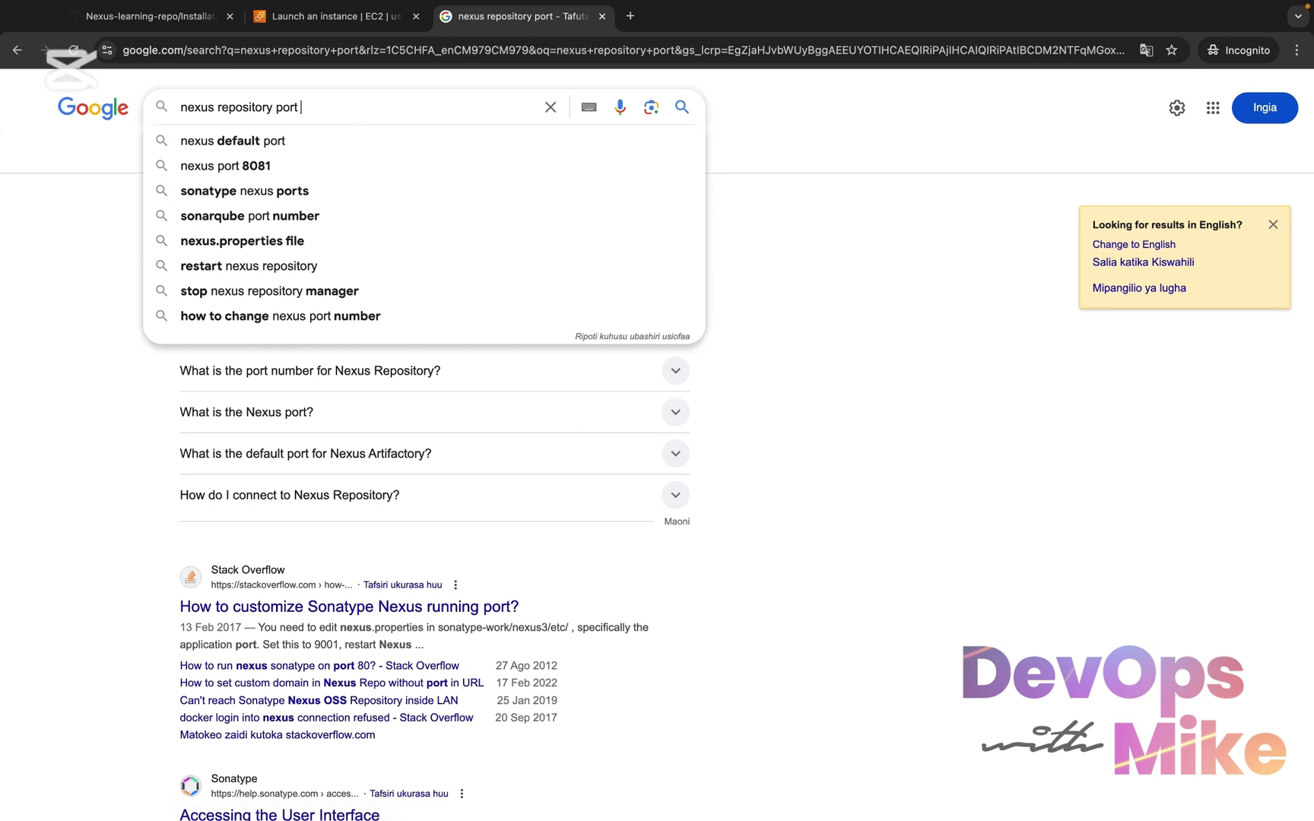
type("number")
key("Return")
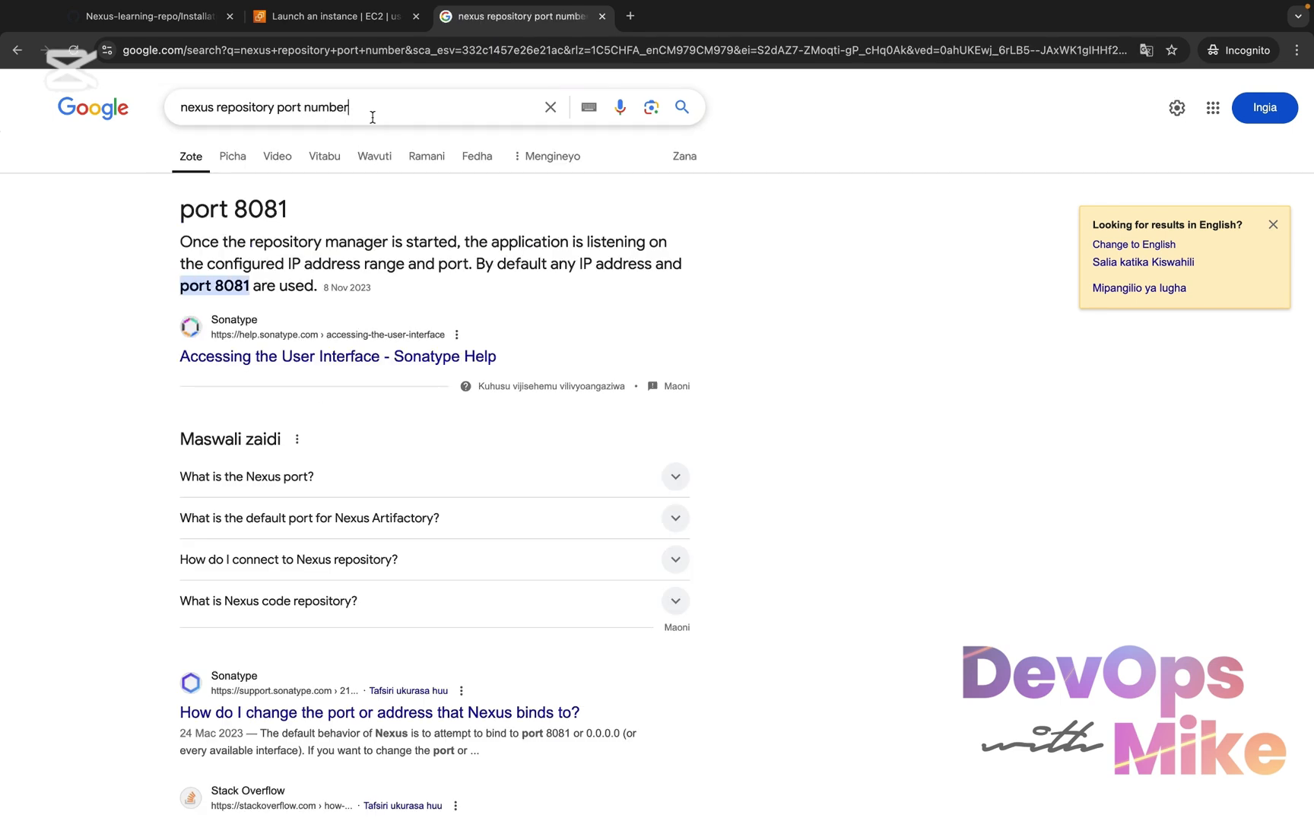
left_click_drag(373, 117, 164, 118)
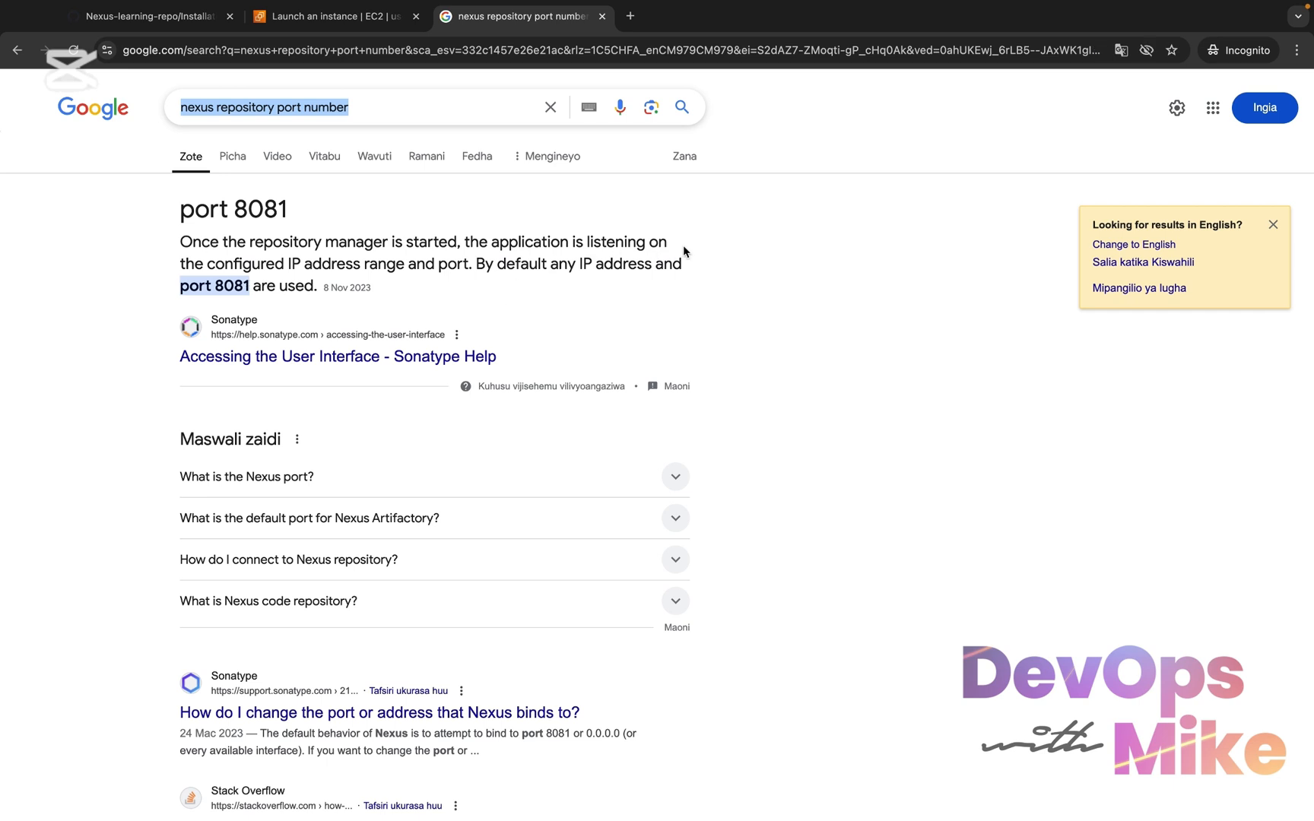
left_click_drag(684, 251, 518, 243)
left_click(343, 282)
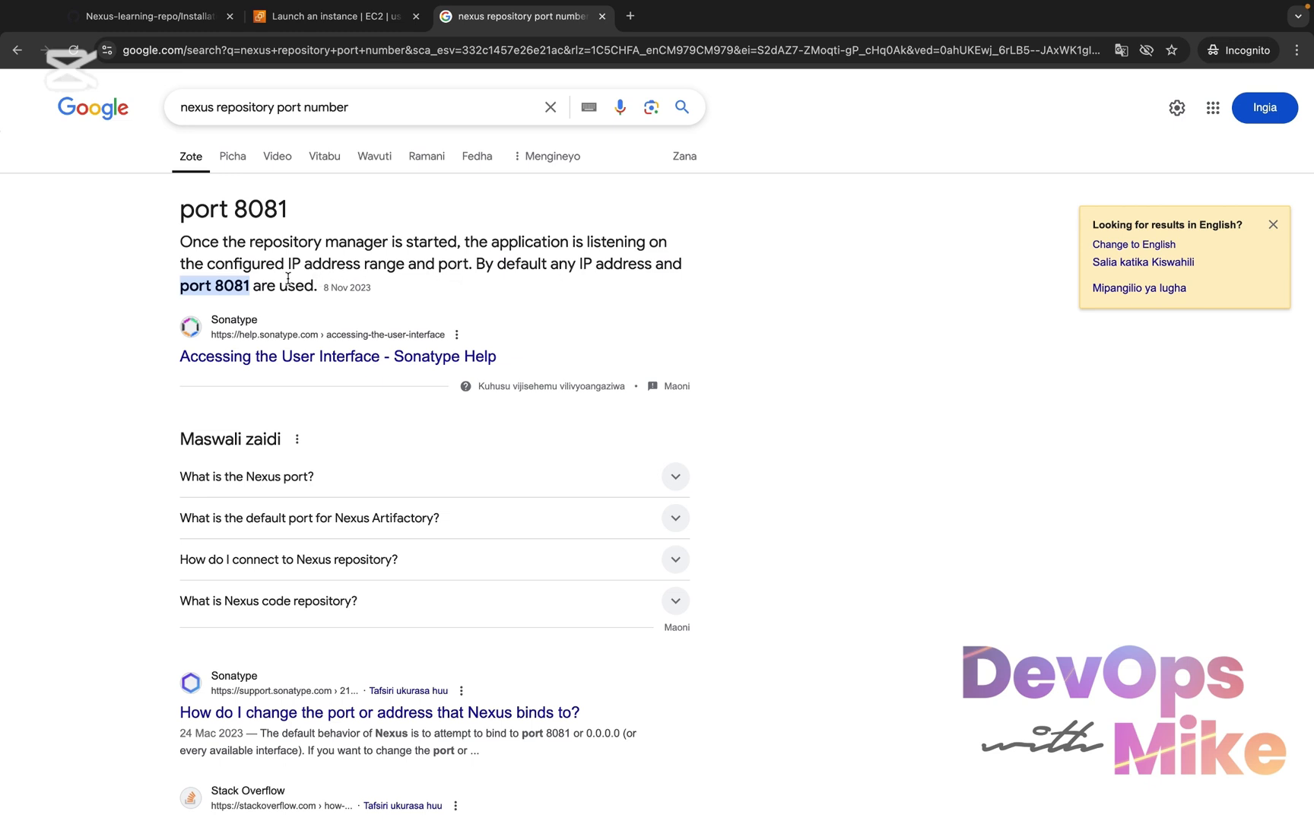
left_click_drag(249, 286, 180, 287)
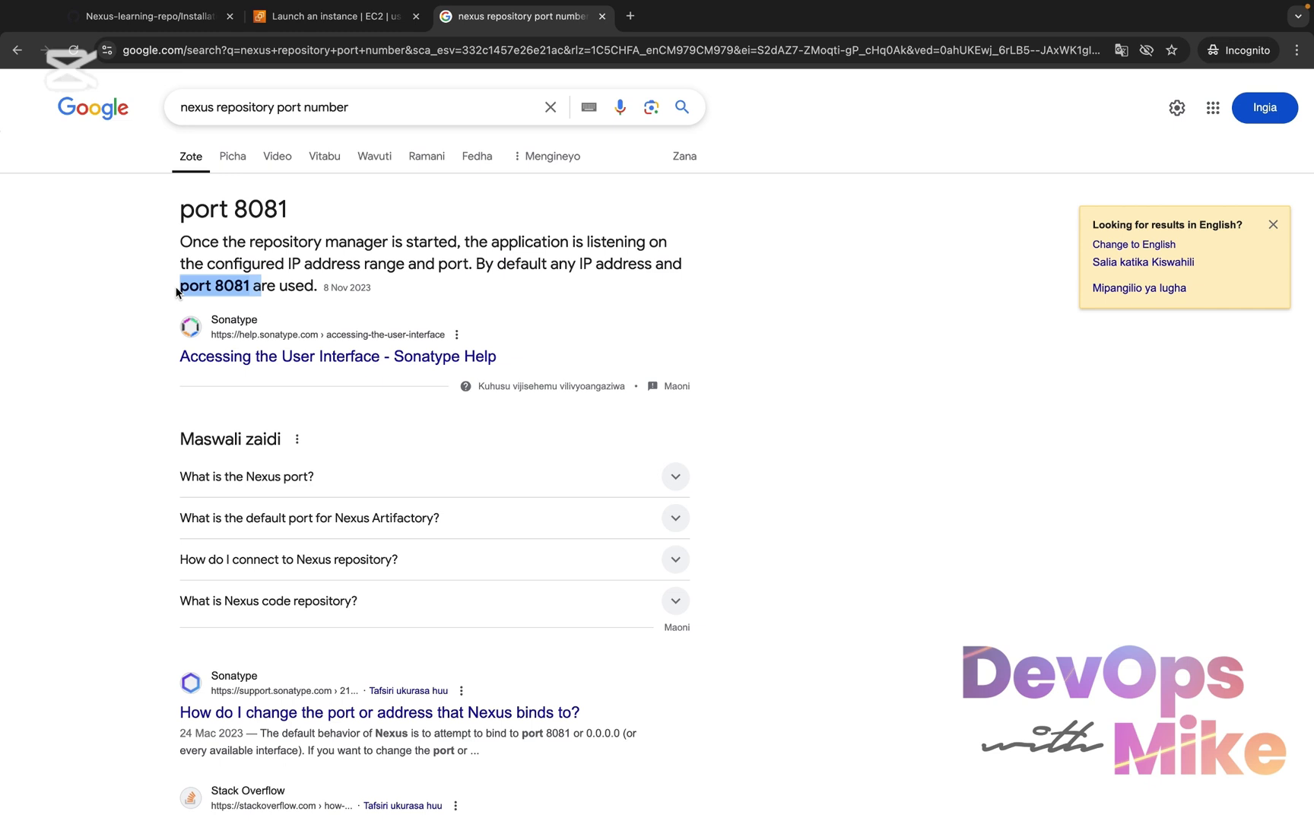
Return to the EC2 launch form, expand the Advanced details section and place the cursor in the empty User data field
left_click(334, 16)
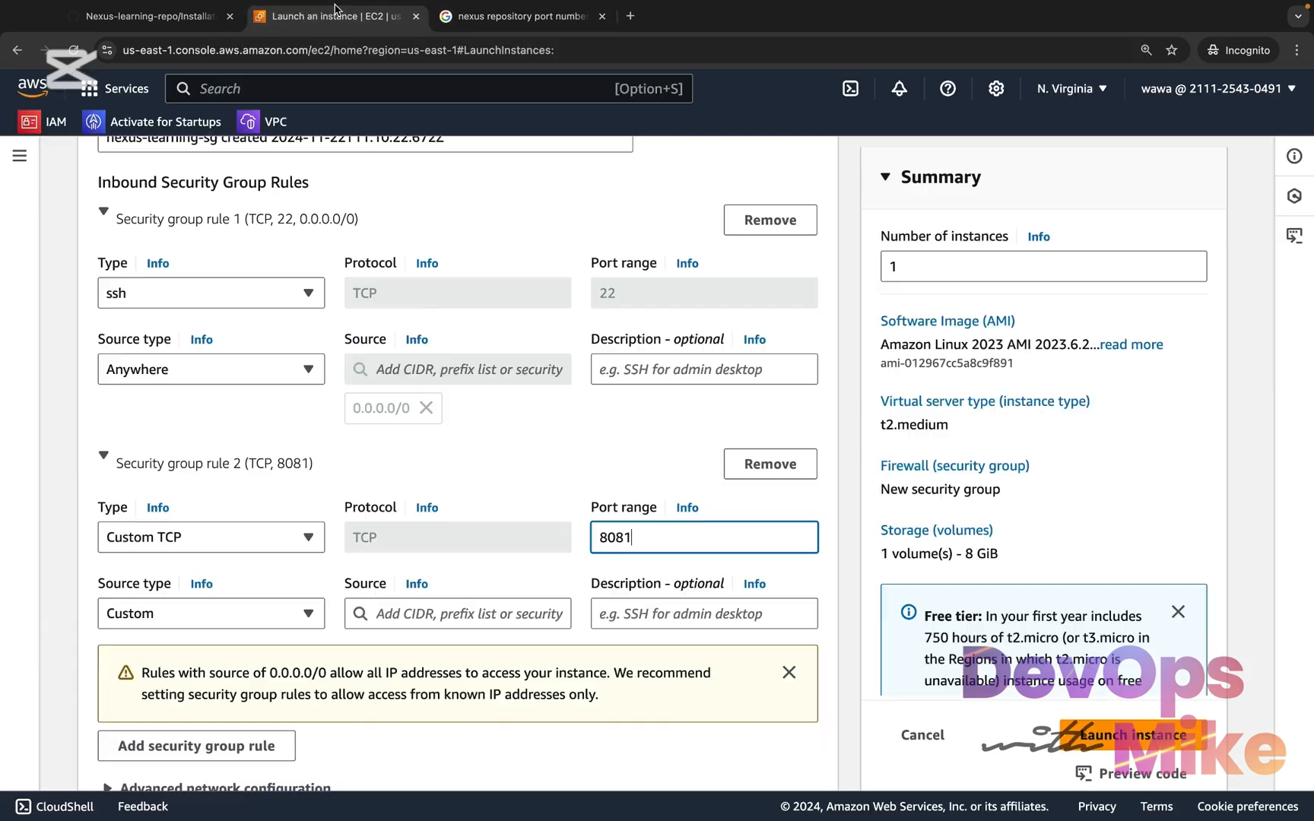
scroll(357, 377, "down", 1)
scroll(356, 377, "down", 1)
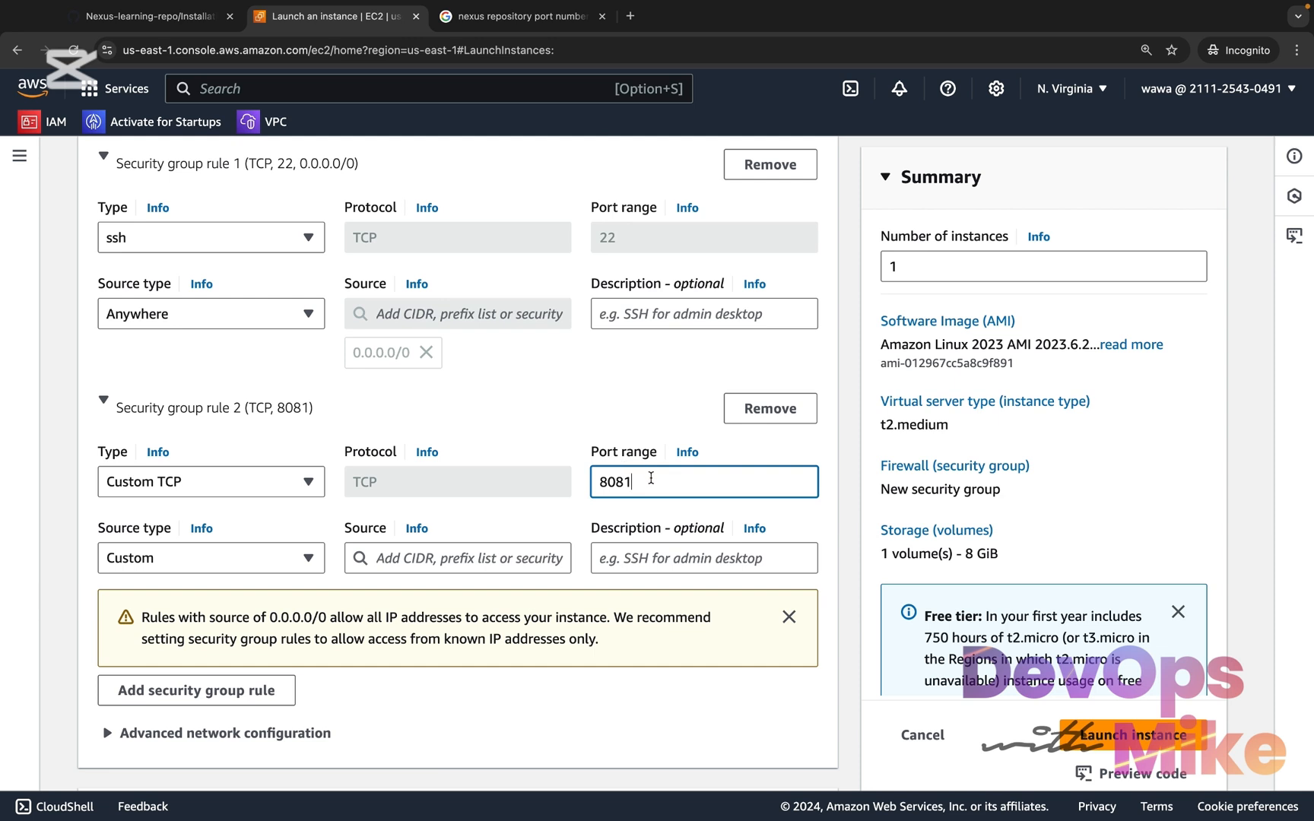
left_click_drag(650, 479, 591, 466)
scroll(589, 466, "down", 3)
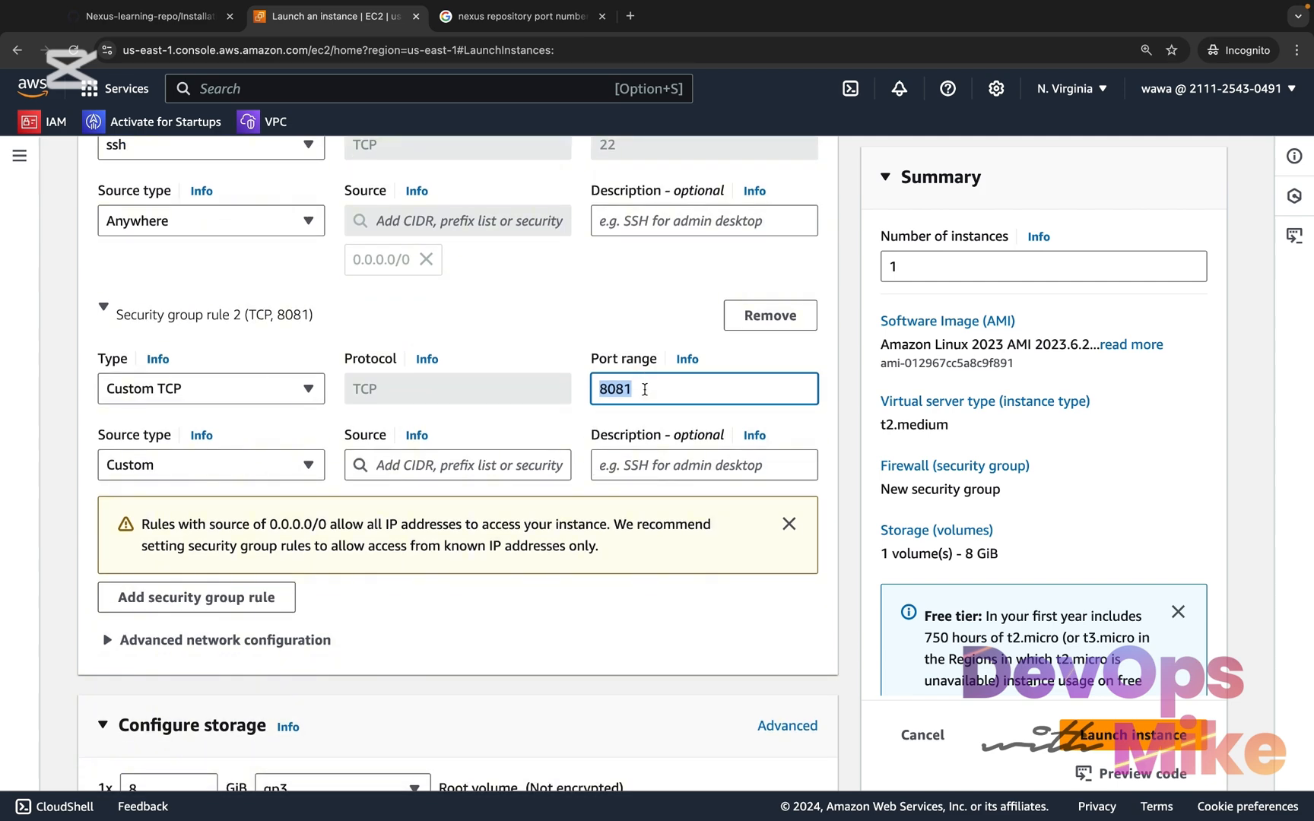
scroll(144, 537, "down", 8)
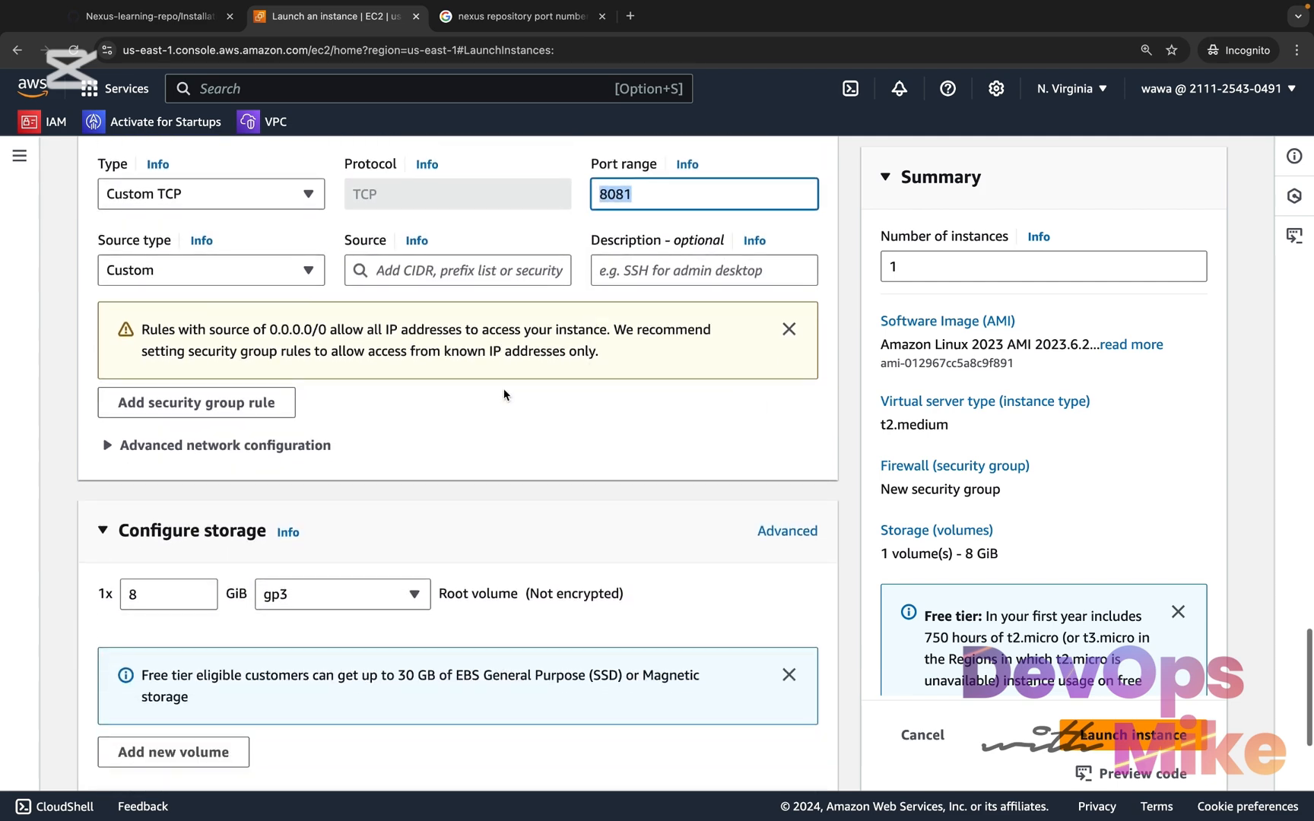
scroll(144, 536, "down", 5)
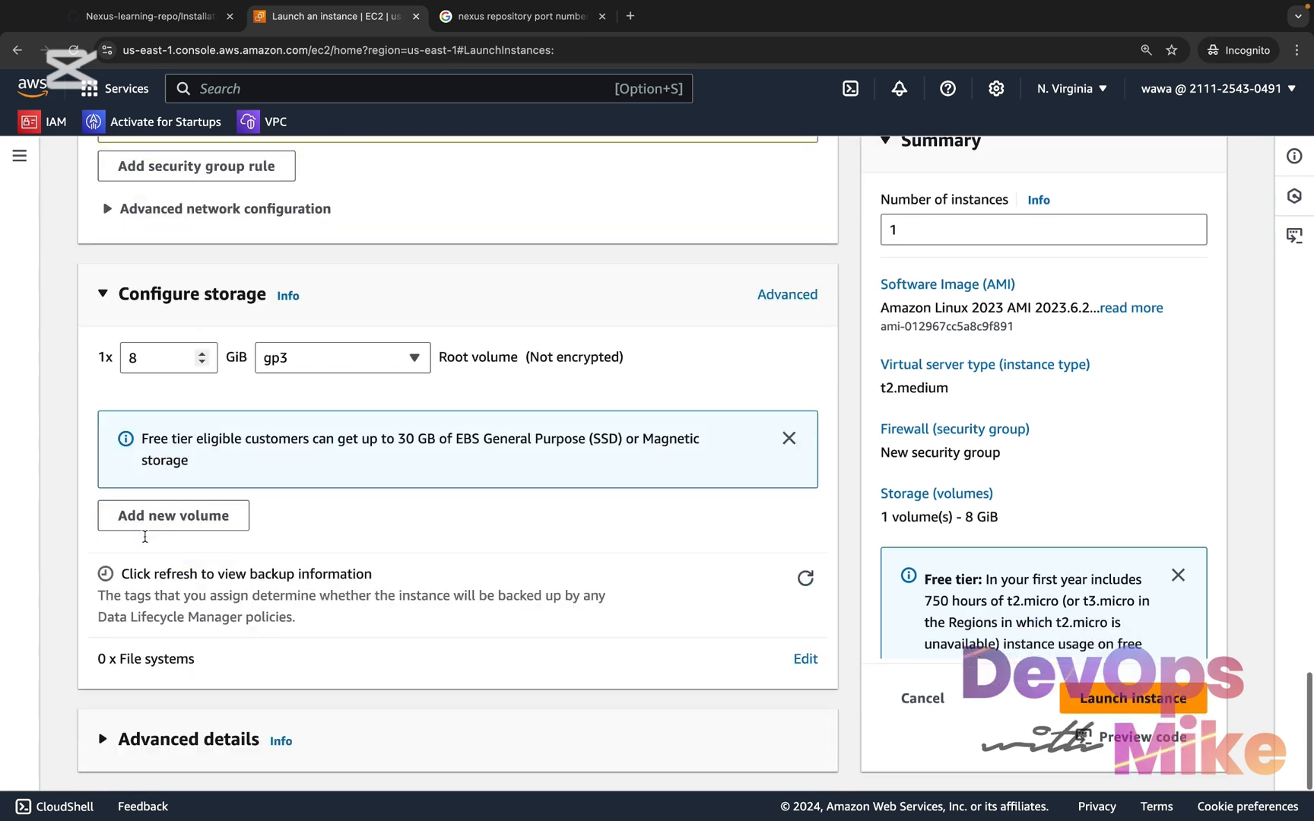
left_click(104, 740)
scroll(104, 730, "down", 15)
scroll(104, 730, "down", 20)
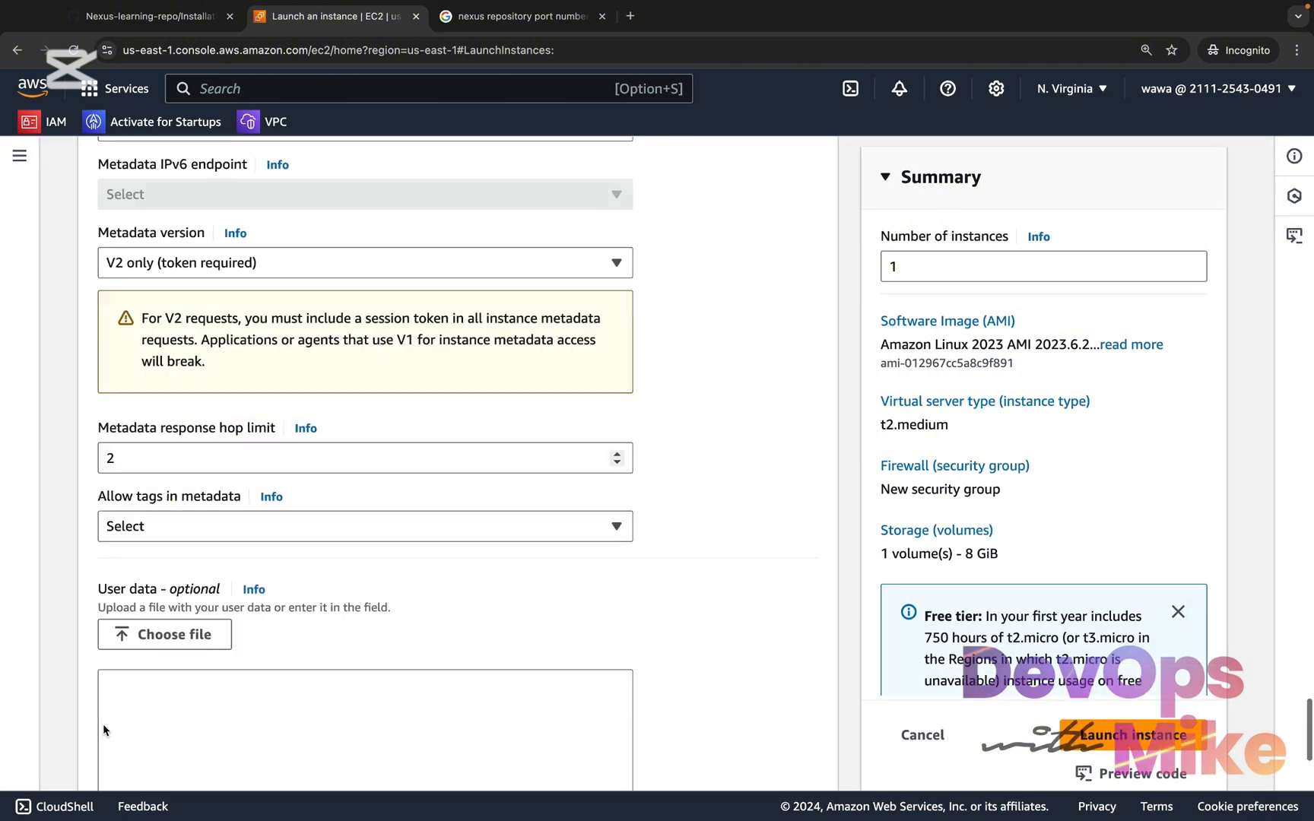
left_click(275, 469)
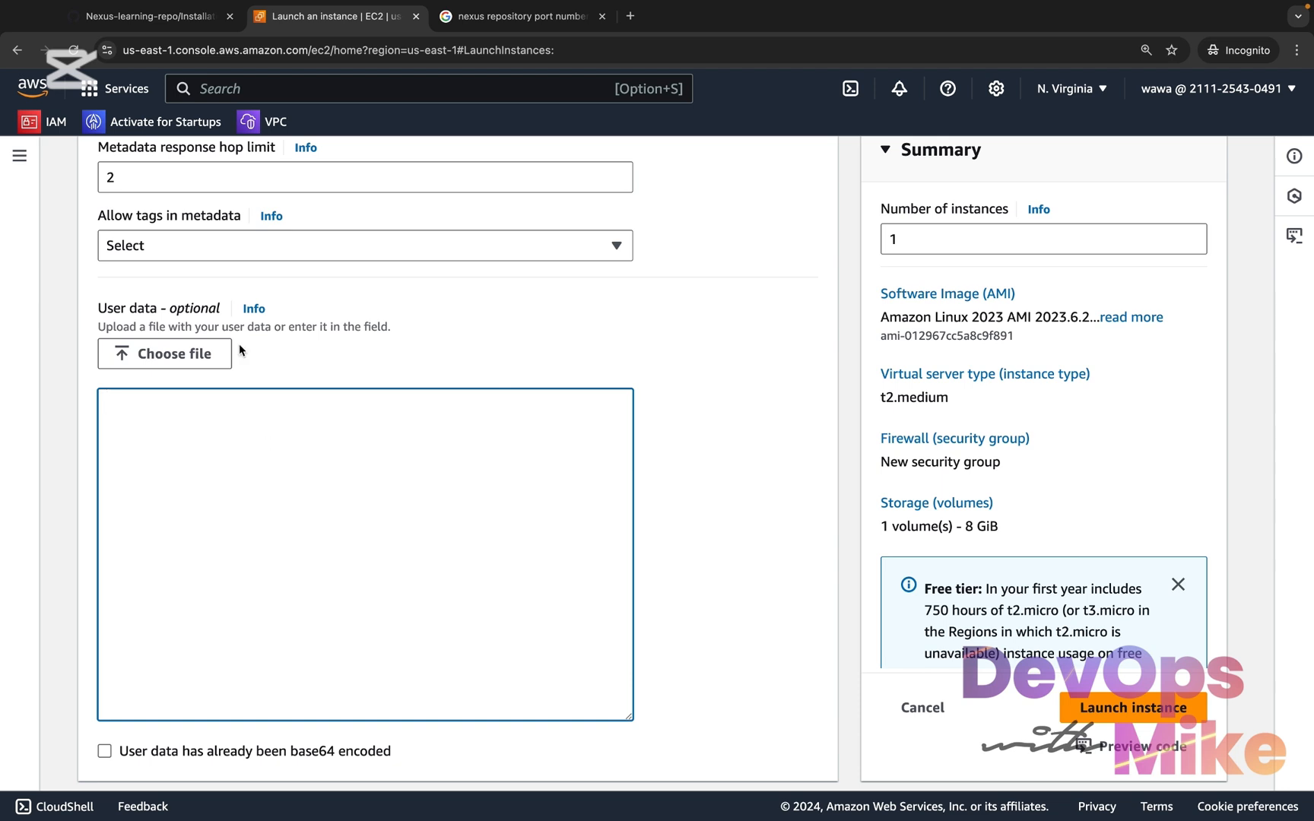
Open nexus-installation.sh from the Installations folder of Nexus-learning-repo on GitHub and copy the raw script
left_click(190, 25)
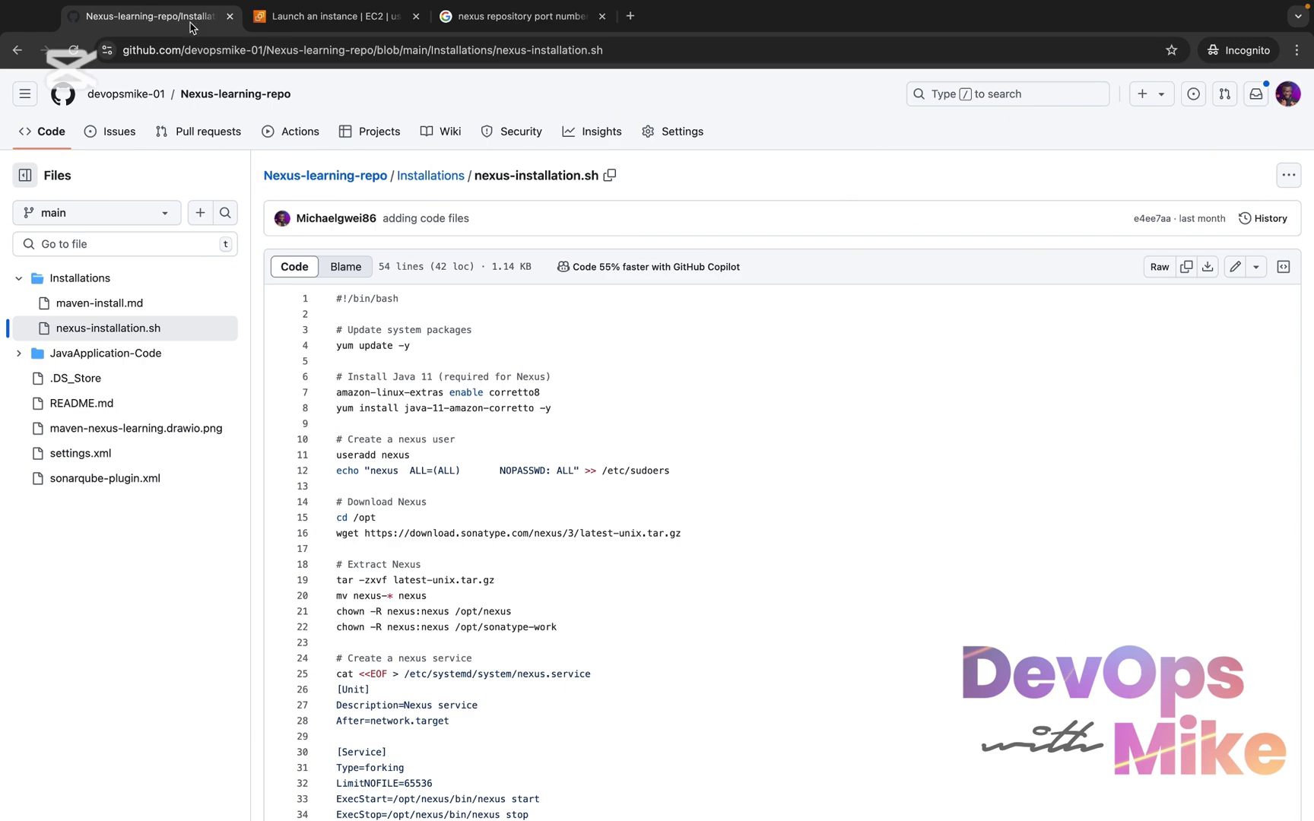
scroll(362, 457, "down", 5)
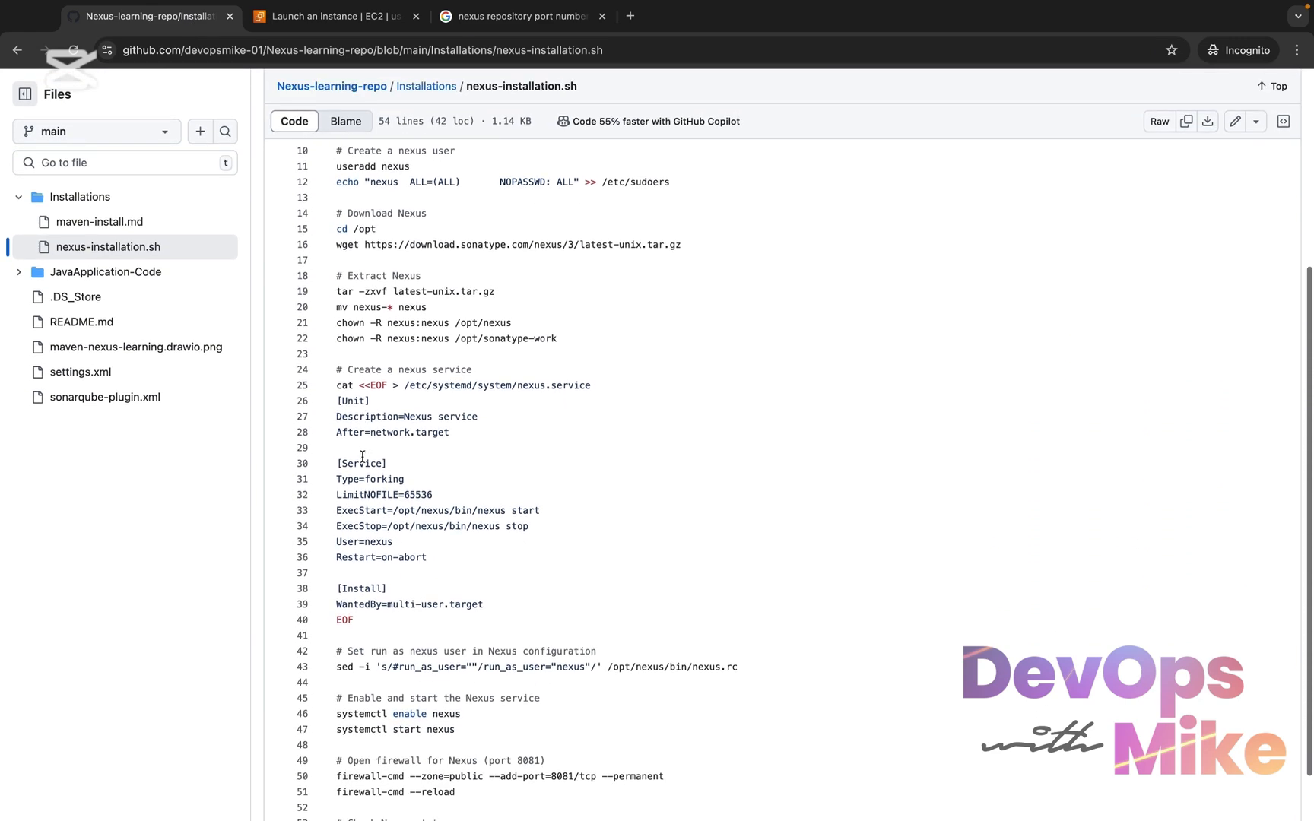
scroll(362, 457, "up", 5)
scroll(362, 457, "down", 1)
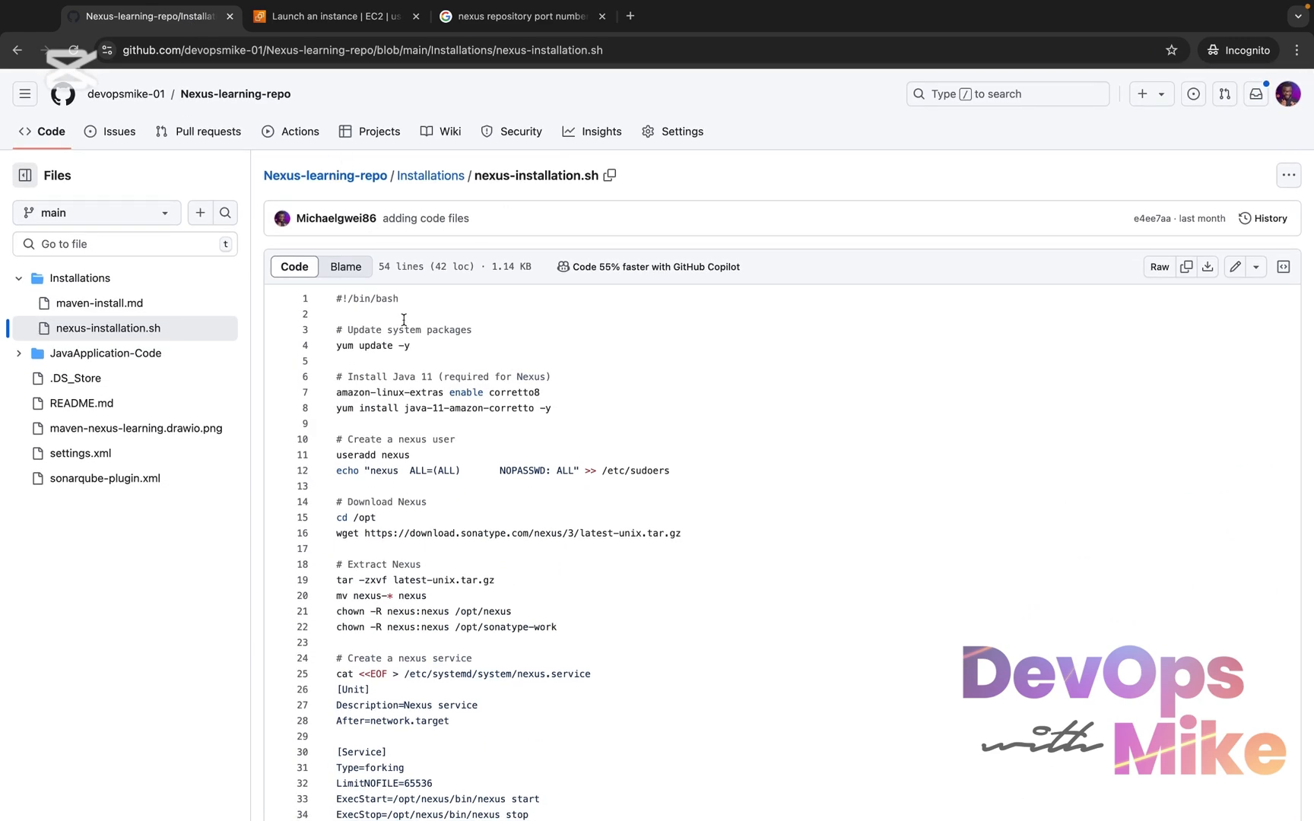
left_click(228, 94)
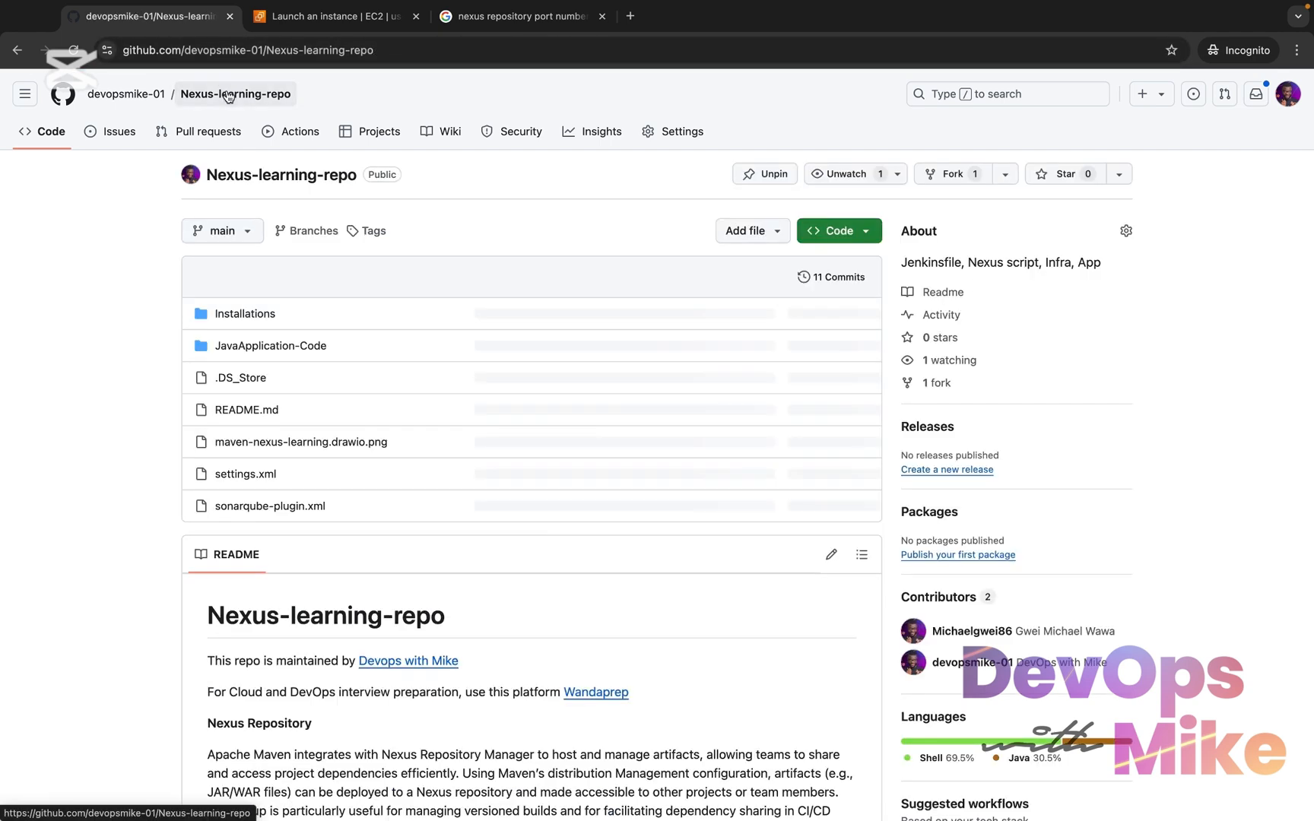
left_click(253, 317)
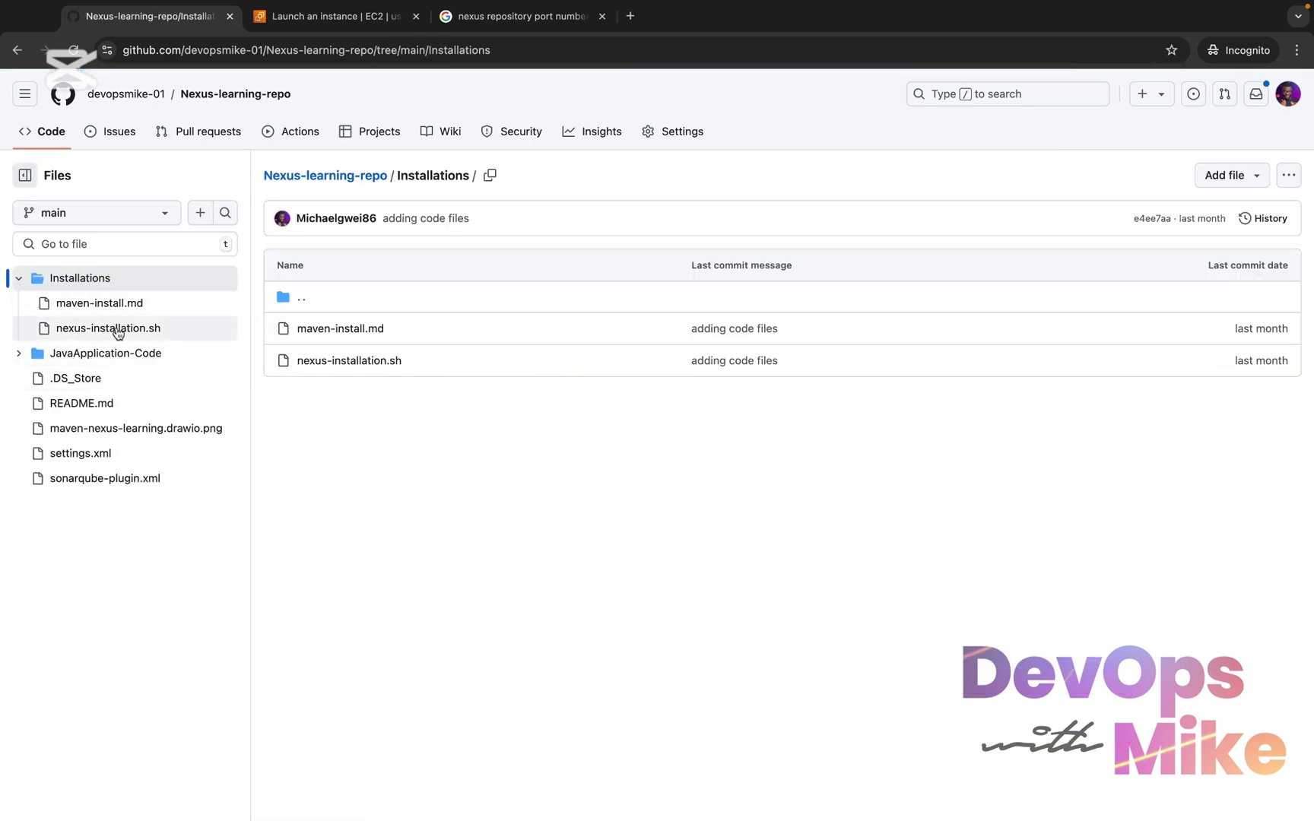
left_click(117, 333)
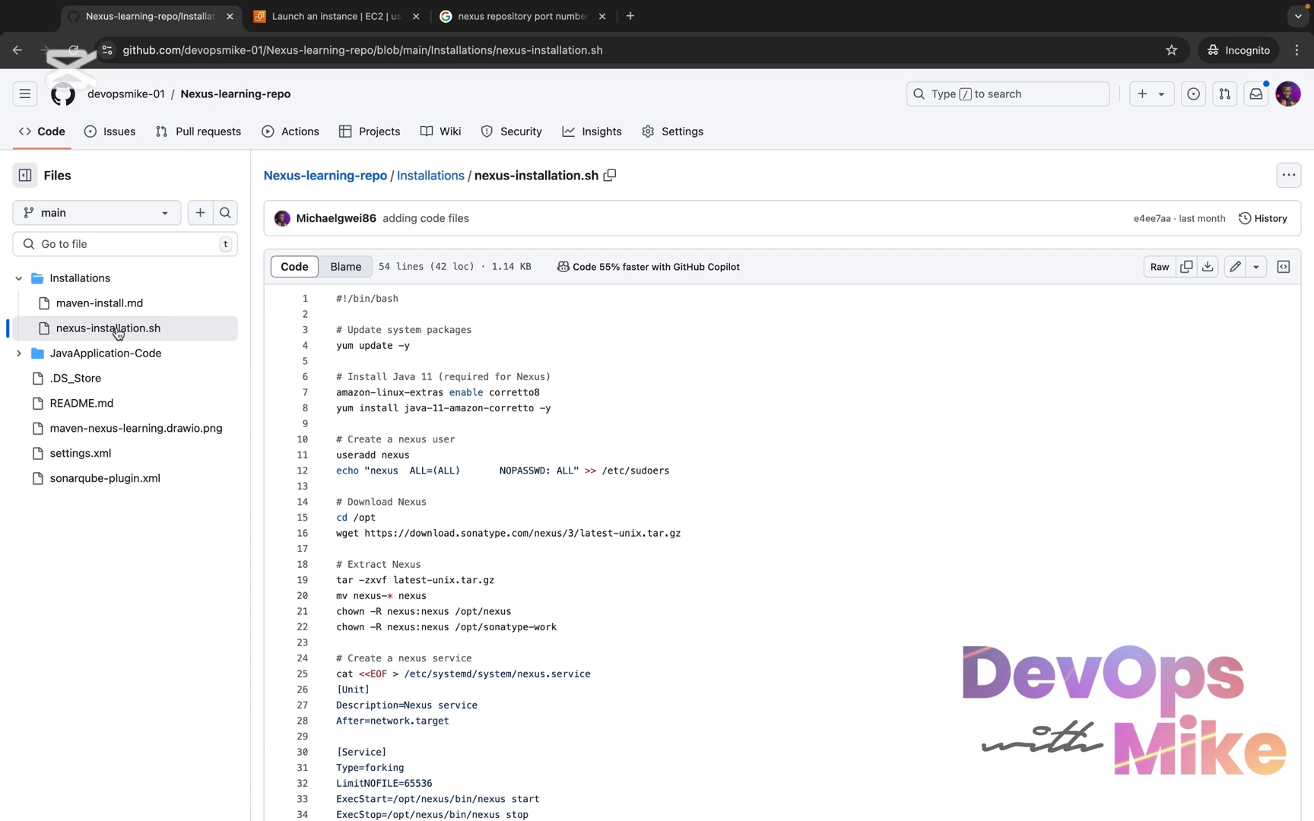
left_click(1187, 267)
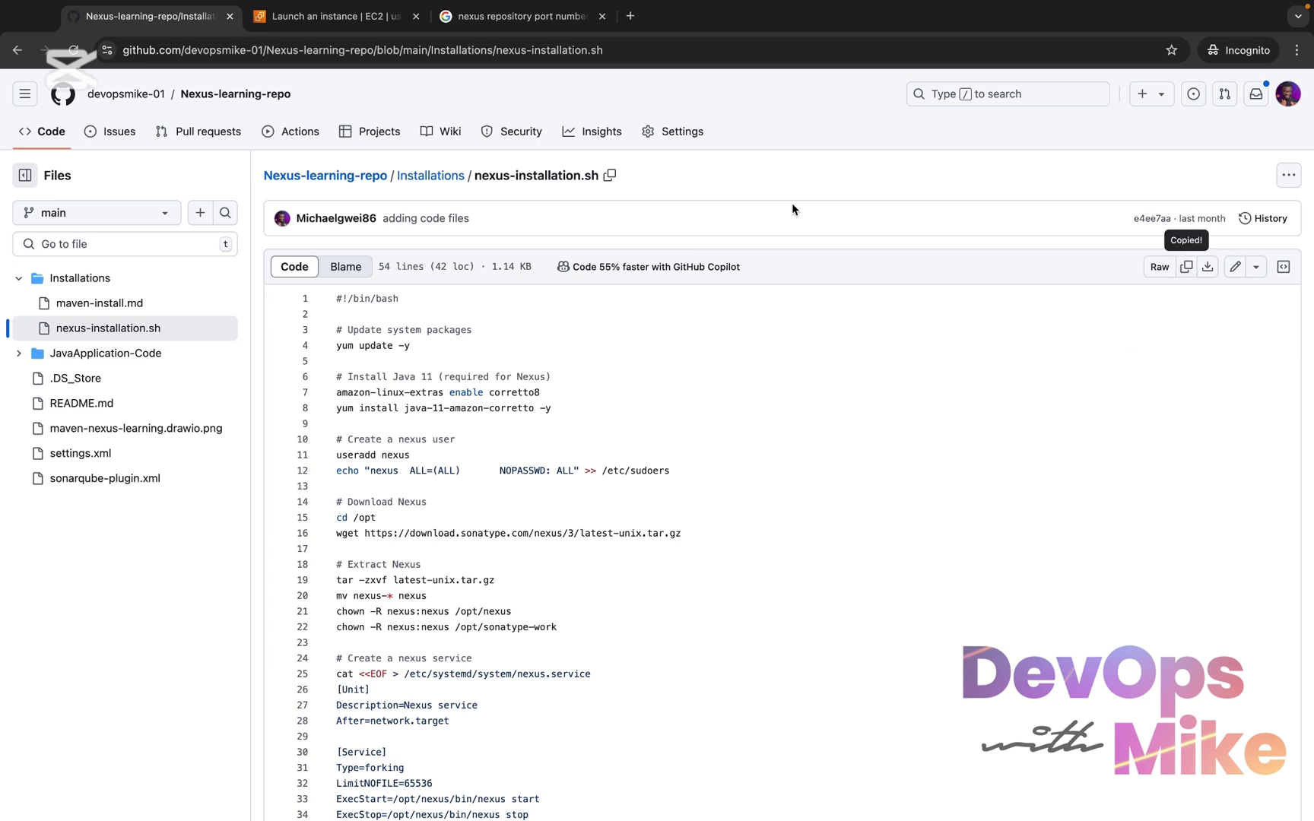
Paste the copied Nexus installation script into the instance's User data field and check its beginning
left_click(356, 34)
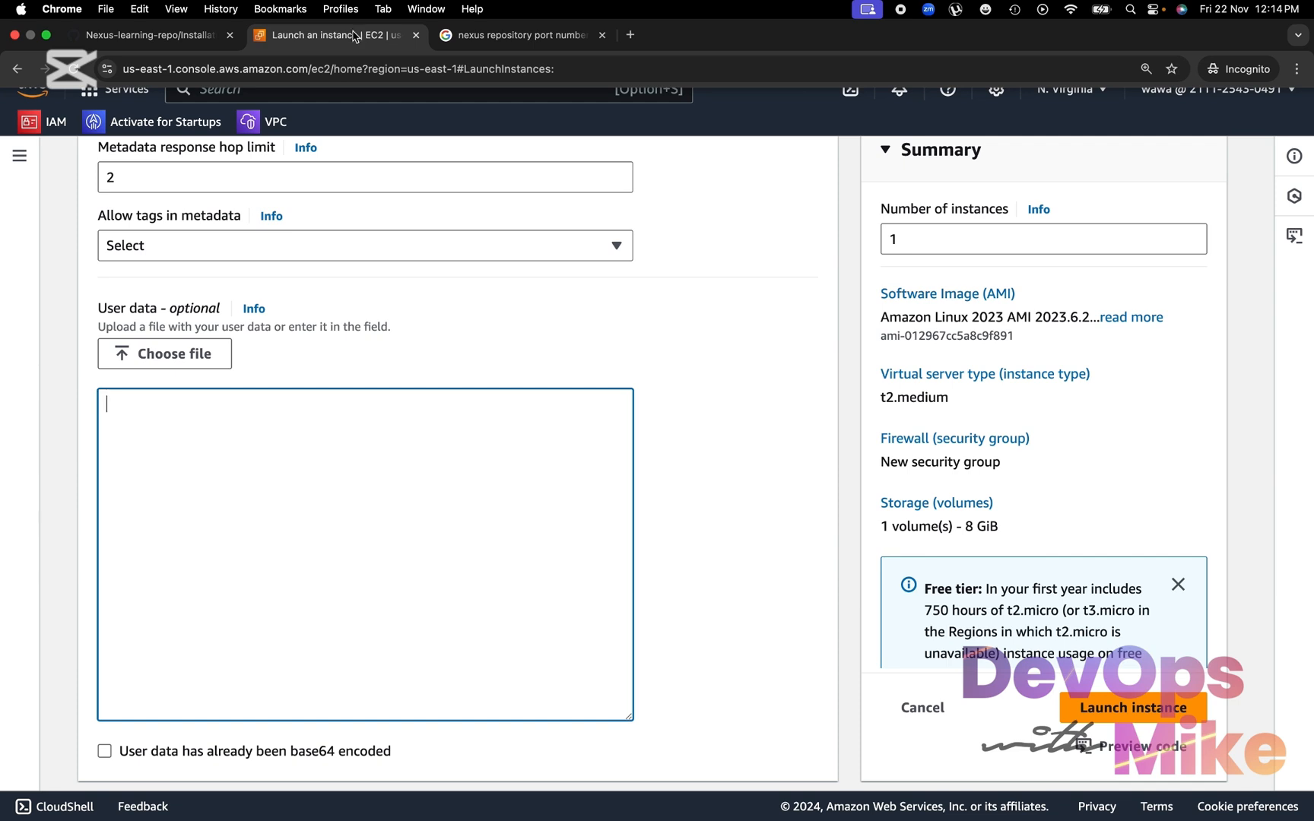
key("super+v")
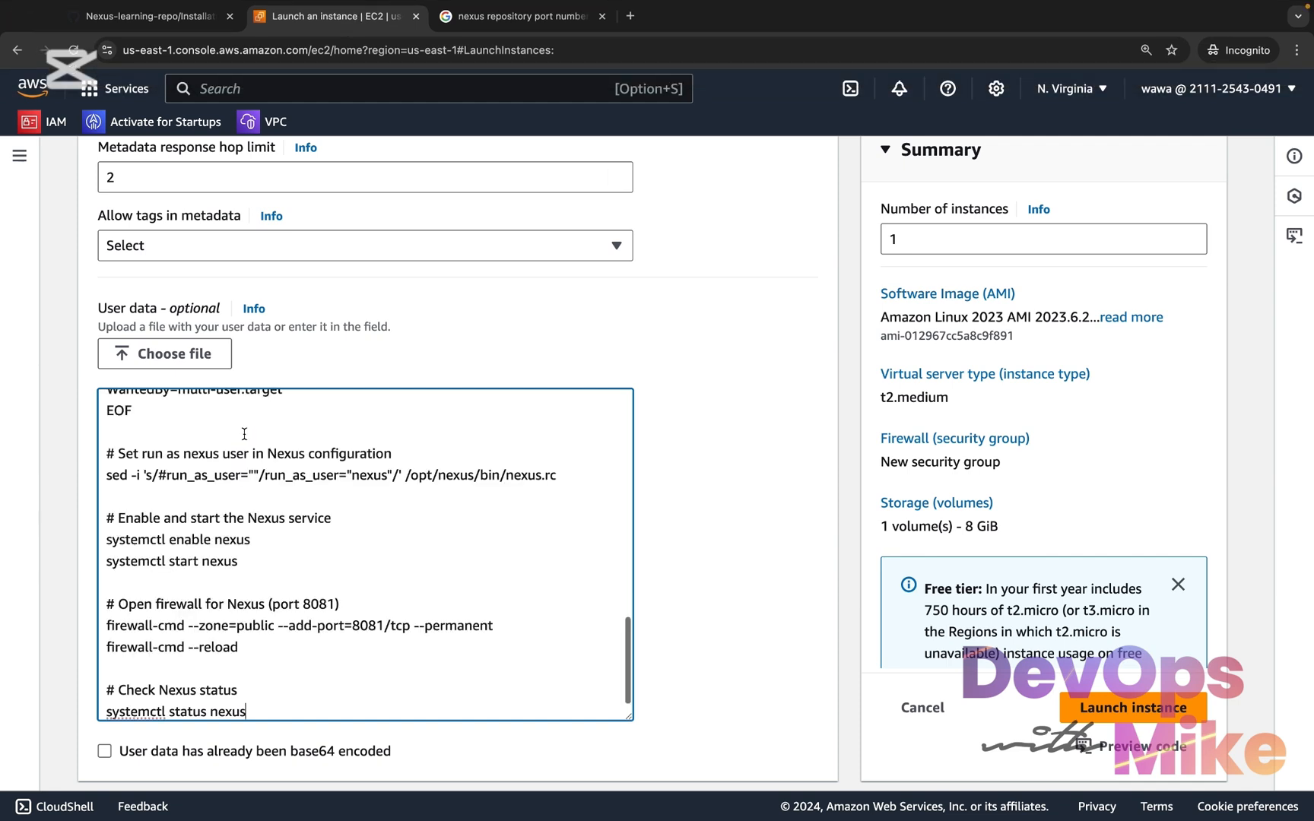
scroll(244, 433, "up", 15)
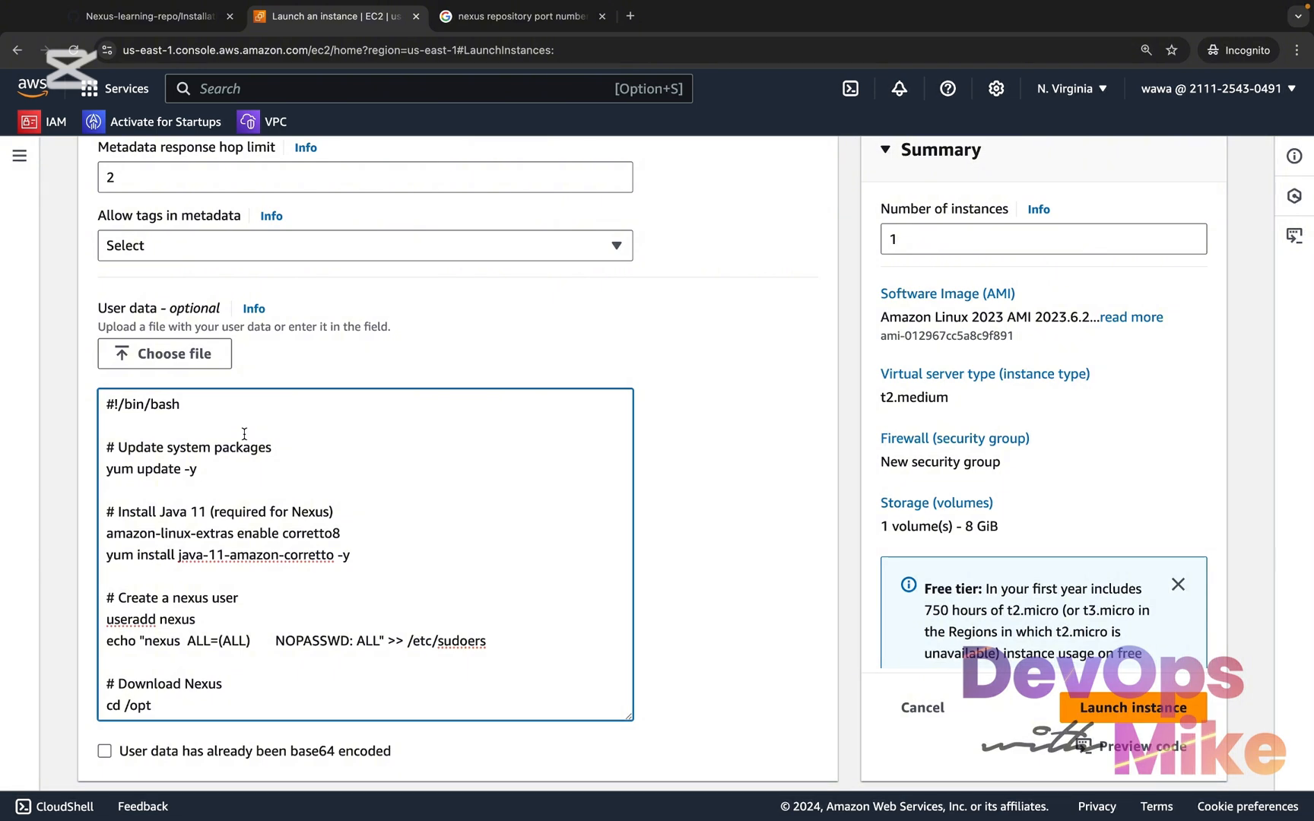
Check the end of the user data script and review the instance's name, Amazon Machine Image, instance type and key pair
scroll(244, 433, "down", 15)
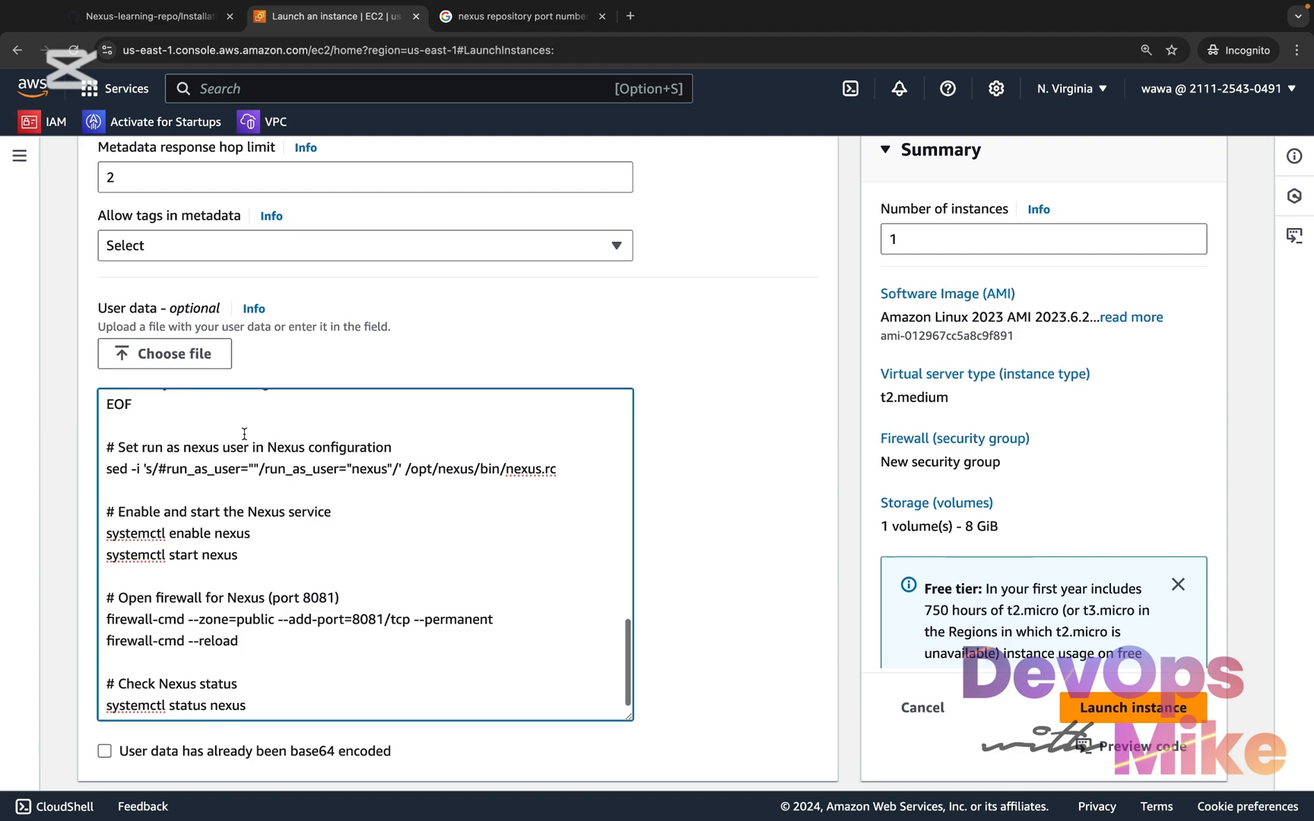
scroll(509, 236, "up", 5)
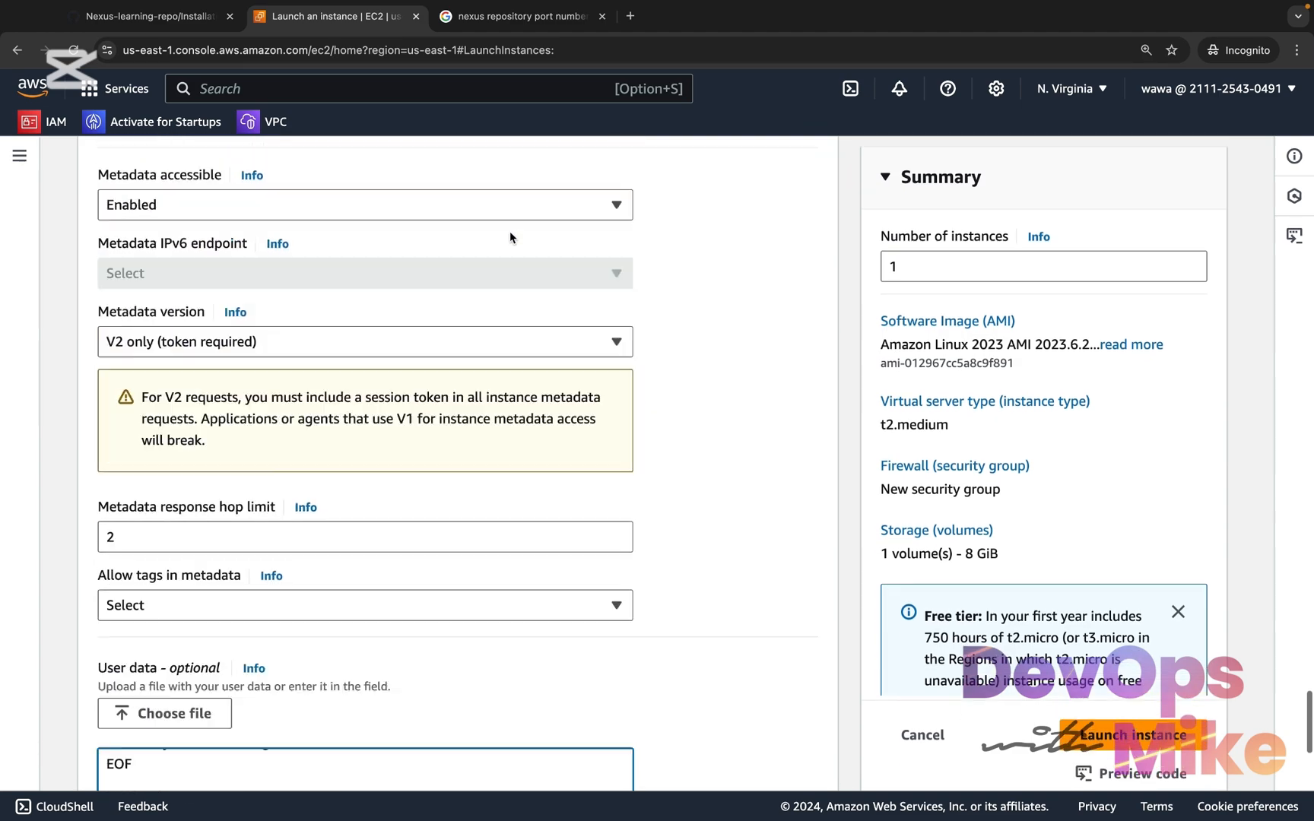
scroll(509, 233, "up", 20)
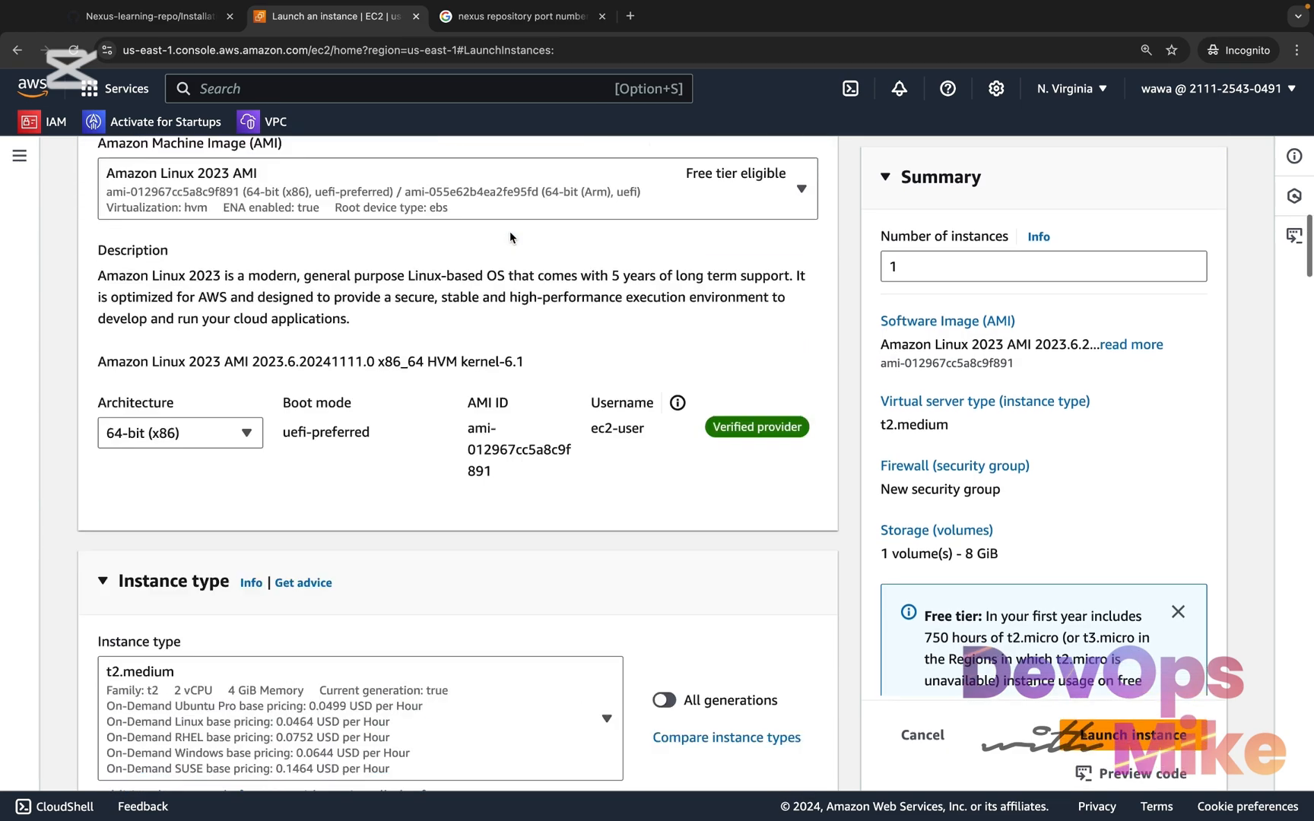
scroll(509, 231, "up", 10)
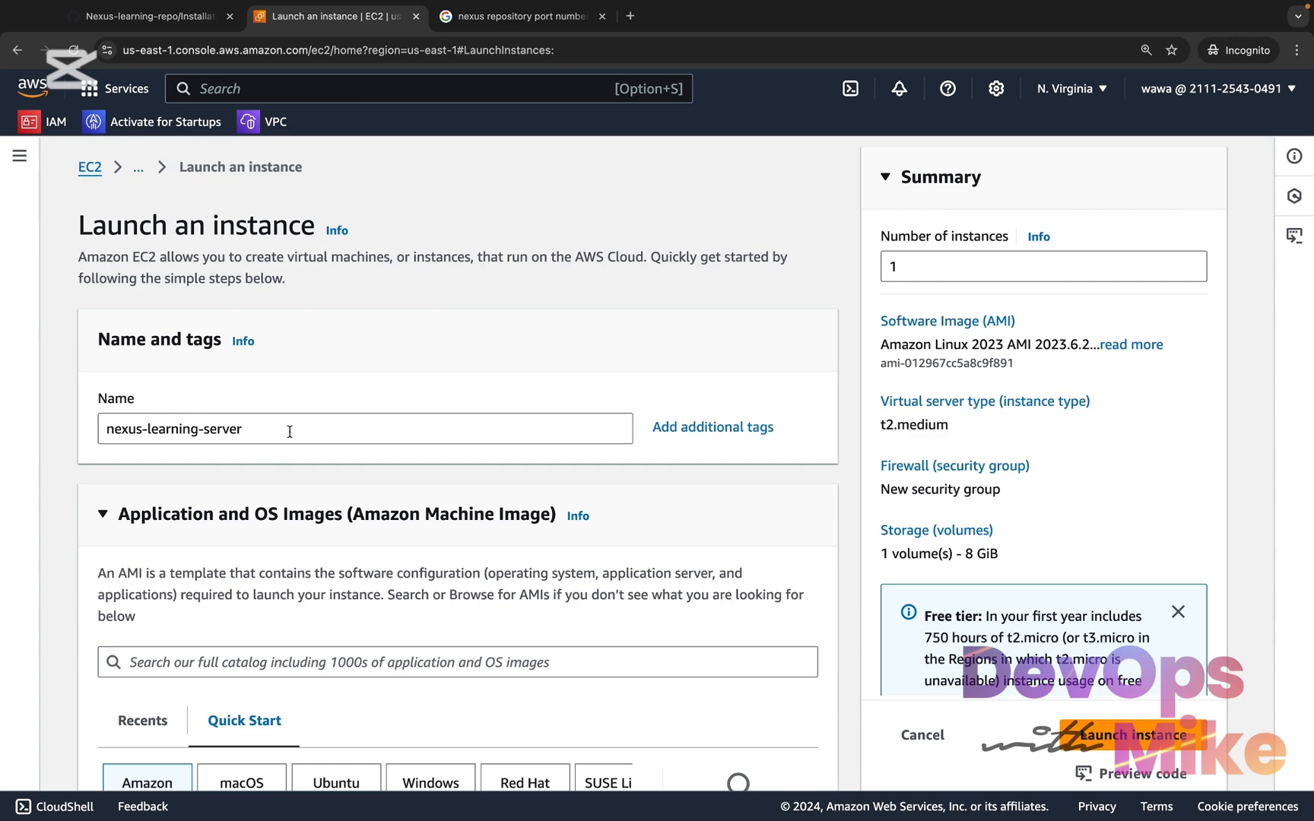
left_click_drag(290, 431, 105, 428)
scroll(136, 534, "down", 3)
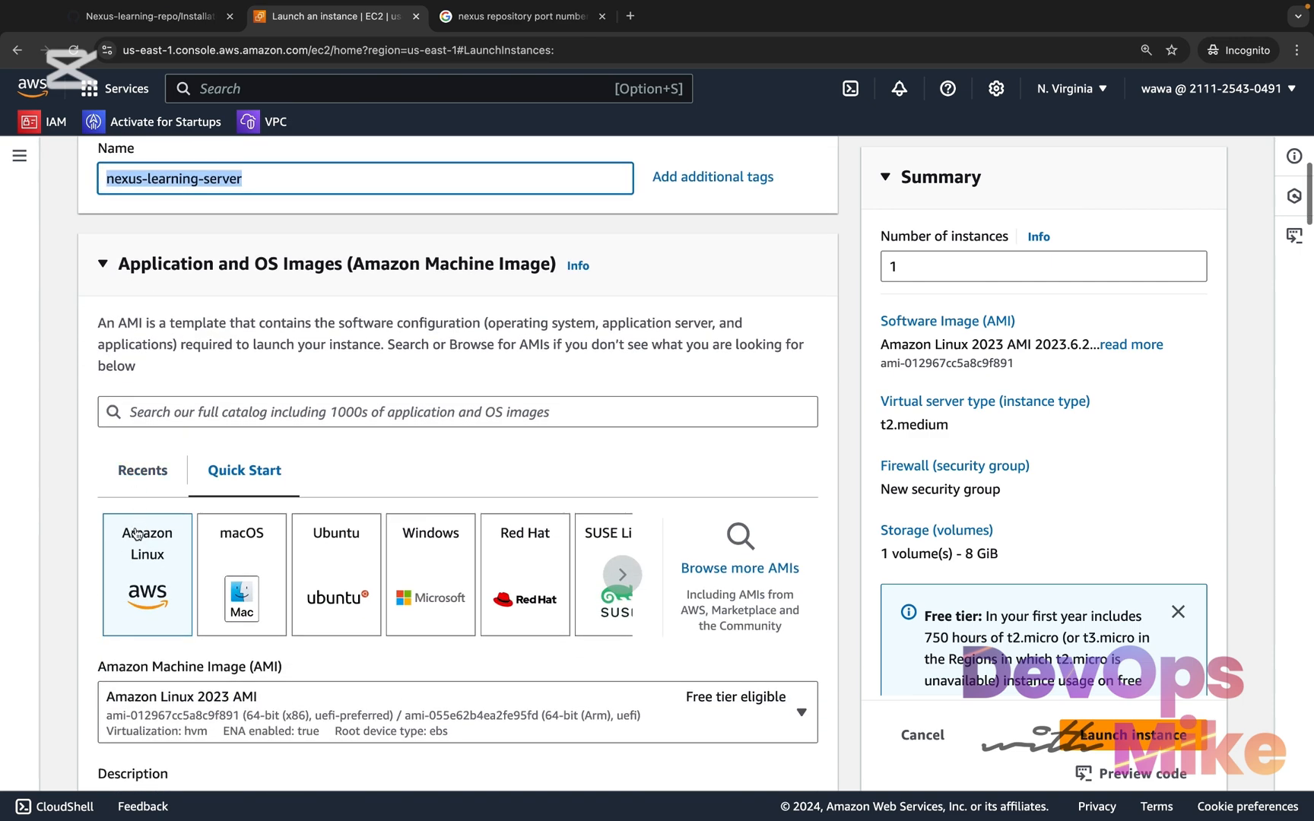
scroll(137, 535, "down", 5)
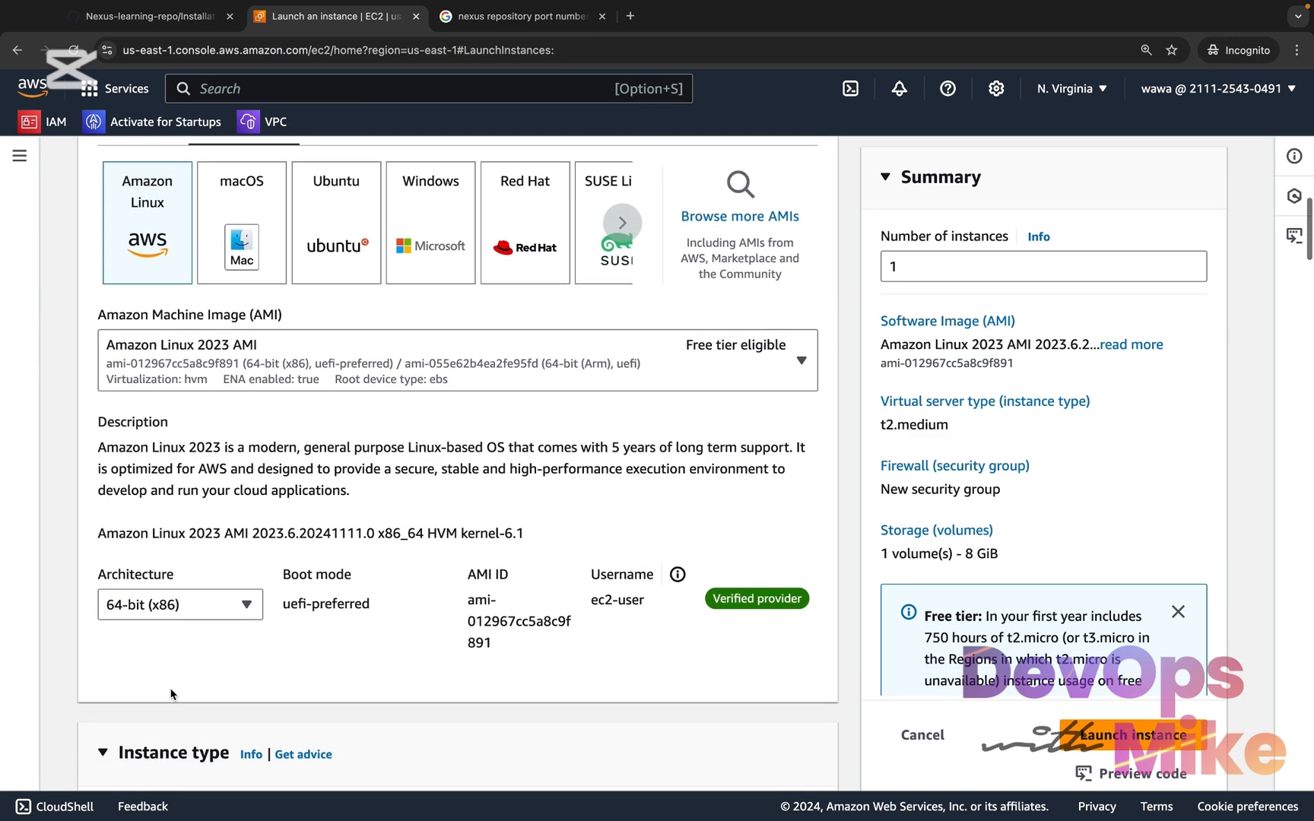
scroll(172, 693, "down", 4)
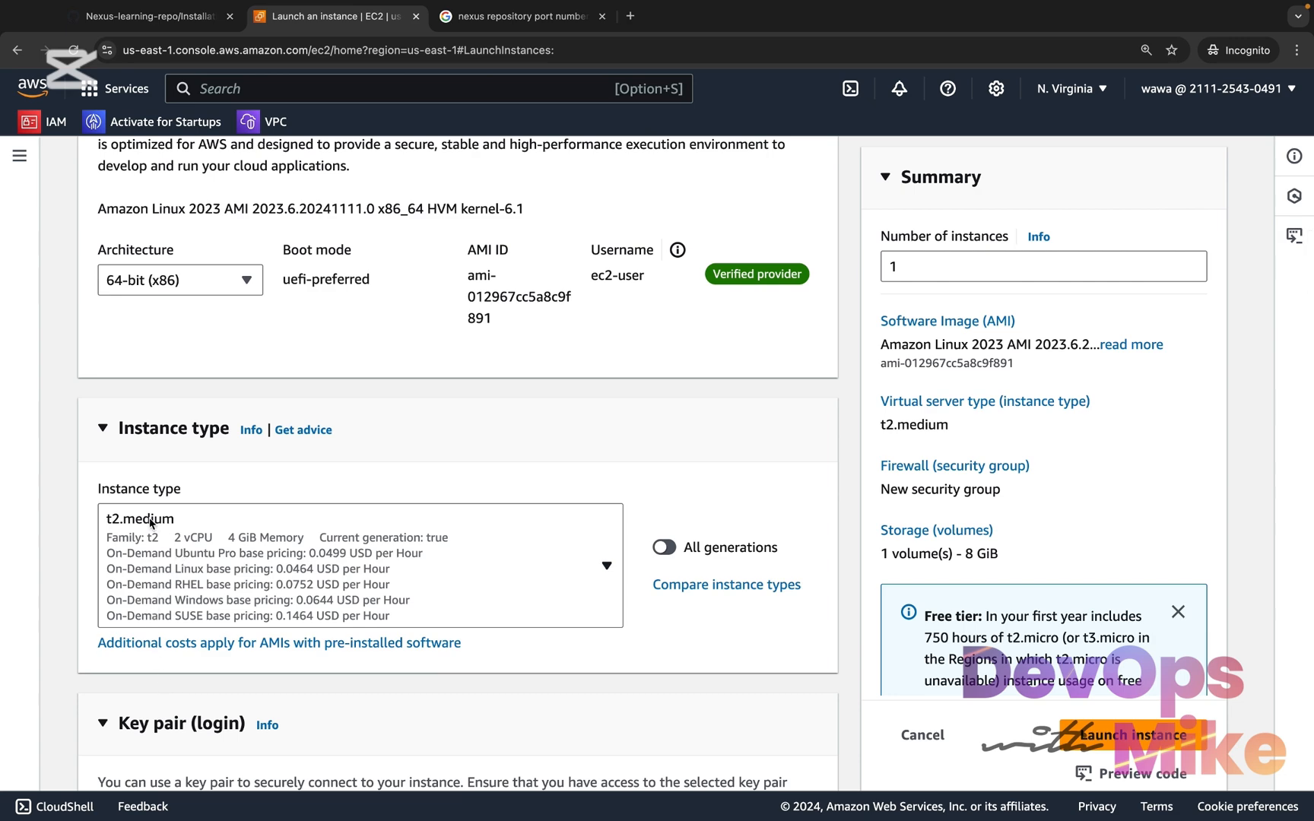
scroll(164, 532, "down", 1)
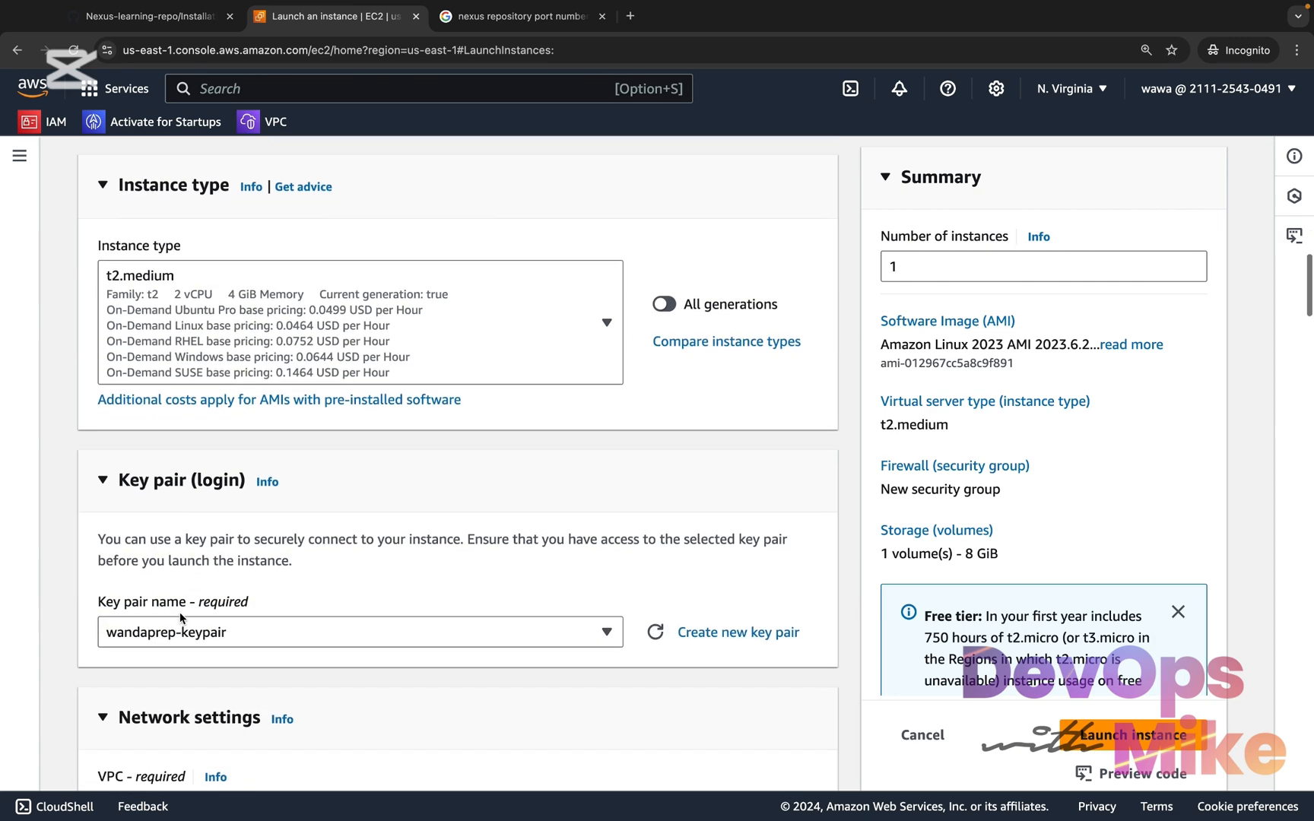
left_click(179, 620)
scroll(88, 622, "down", 3)
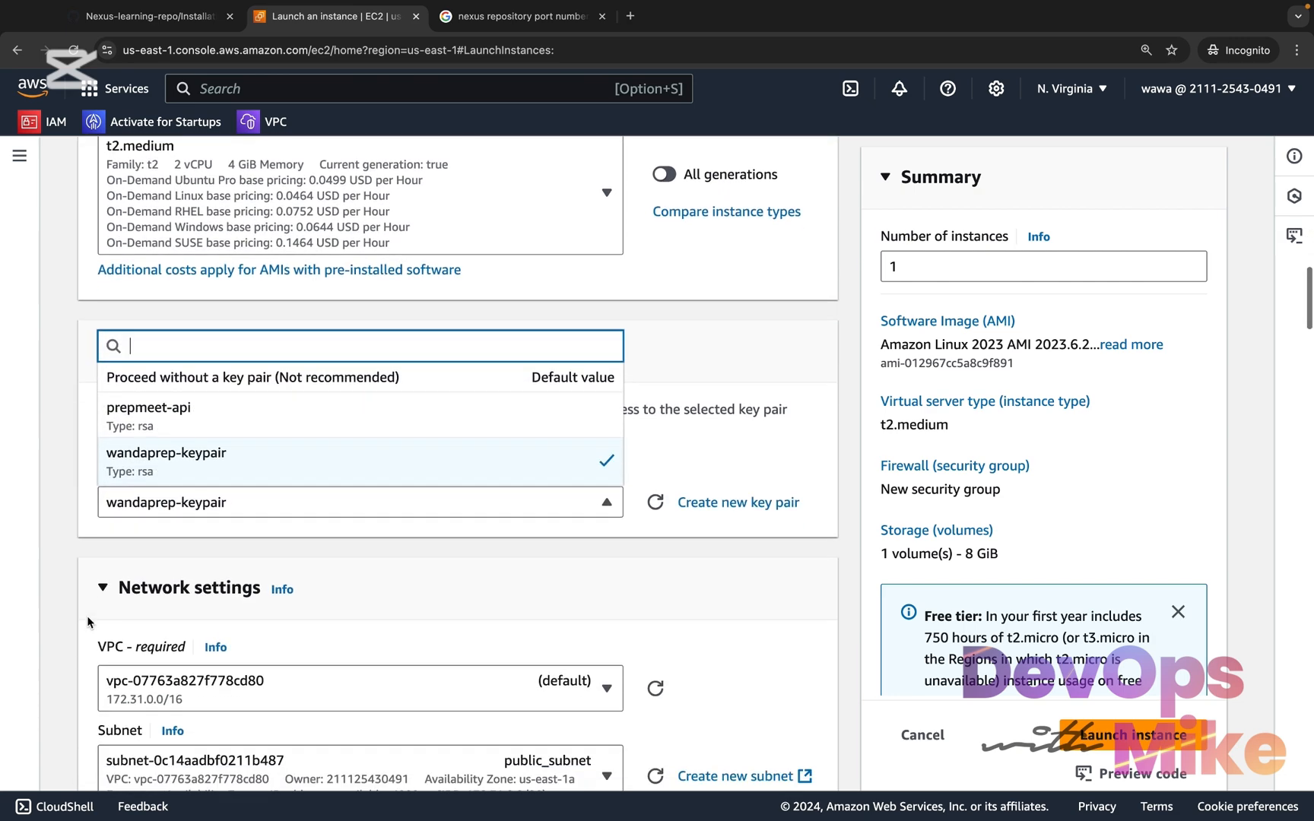
Review the network settings, the new security group's name, description and inbound rules, and the root volume's storage configuration
scroll(230, 700, "down", 1)
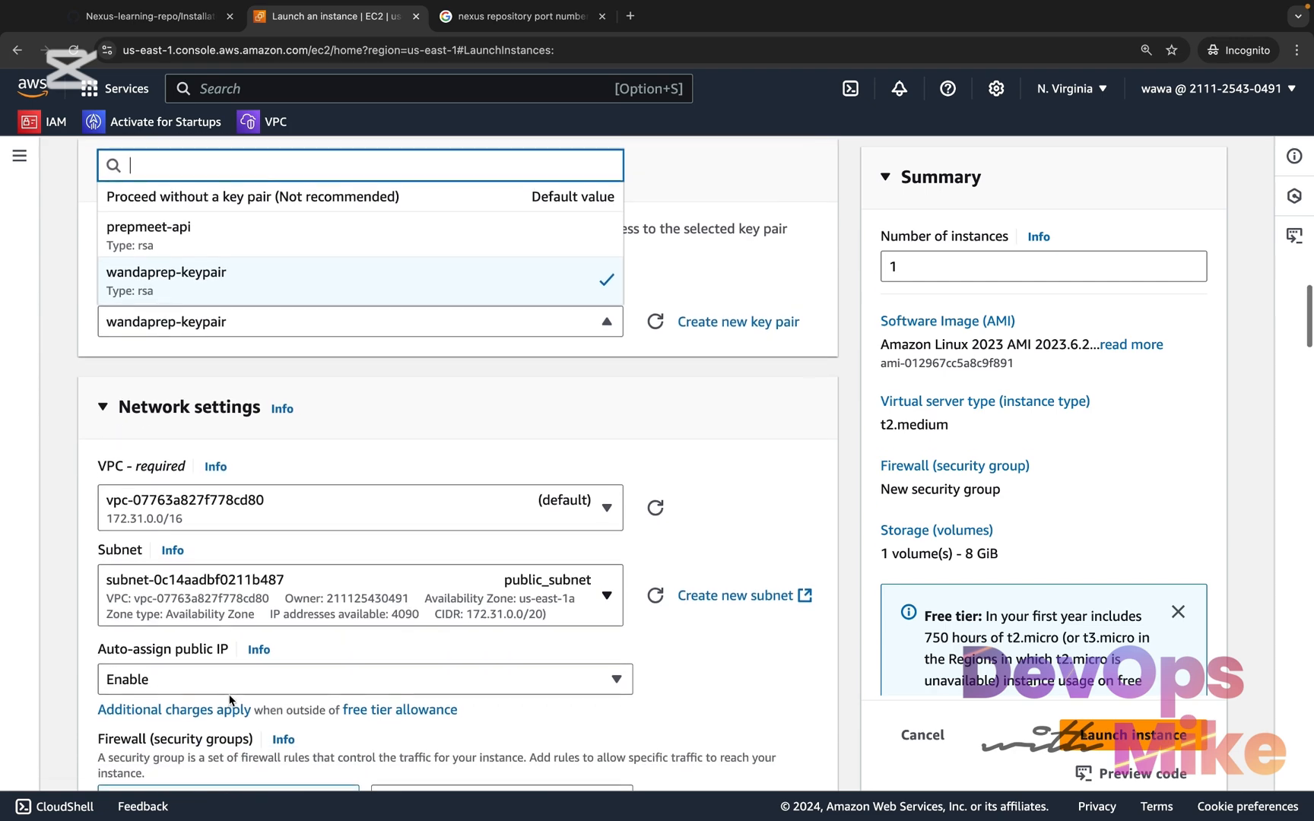
scroll(228, 688, "down", 2)
scroll(227, 677, "down", 1)
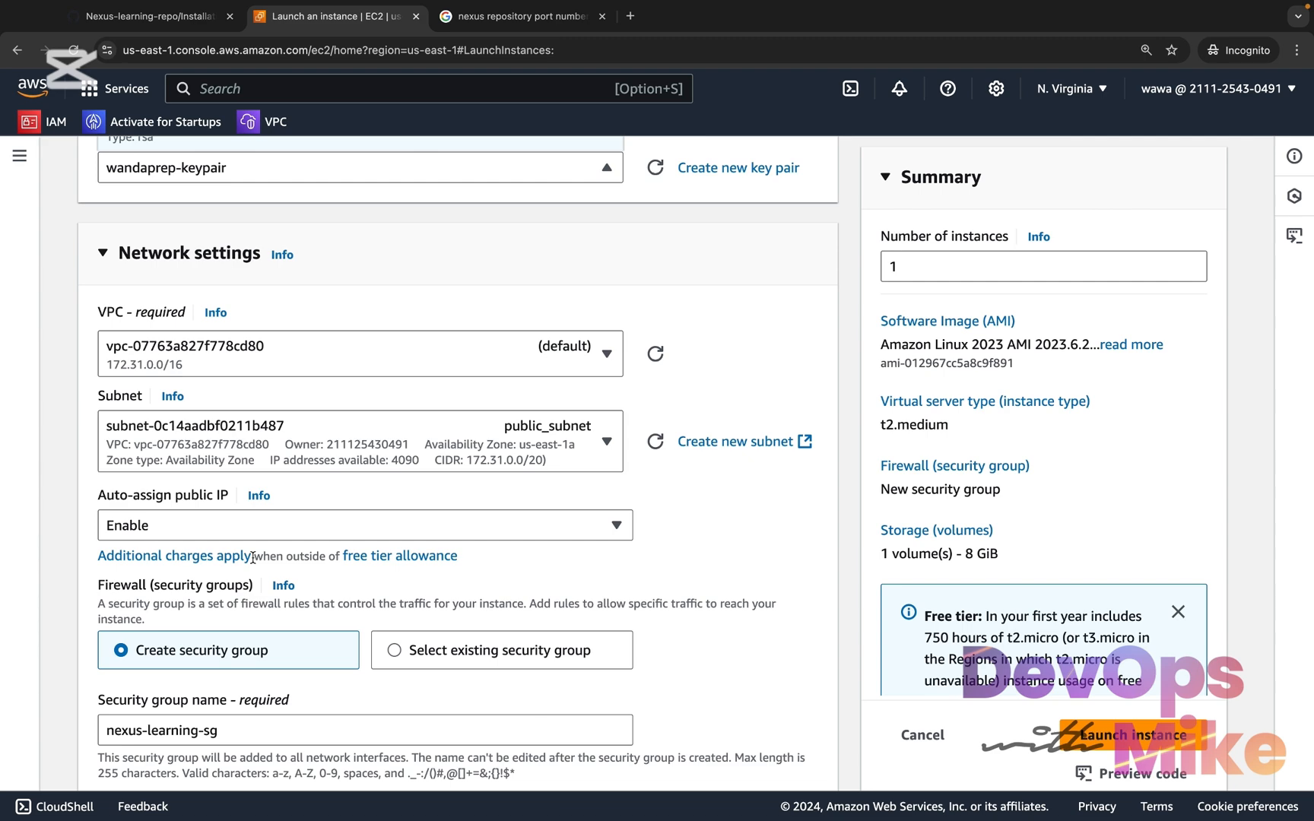
scroll(253, 557, "down", 4)
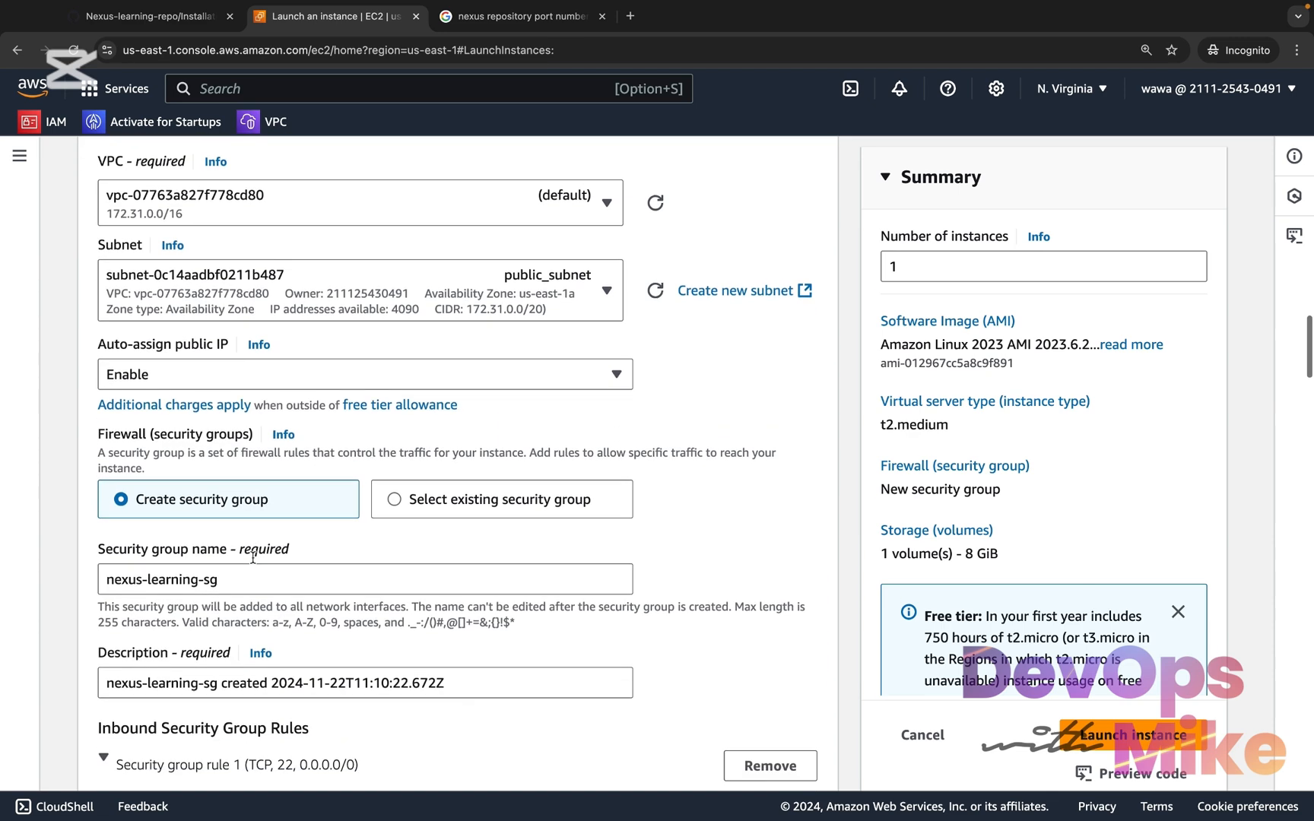
left_click_drag(228, 580, 108, 562)
scroll(109, 563, "down", 2)
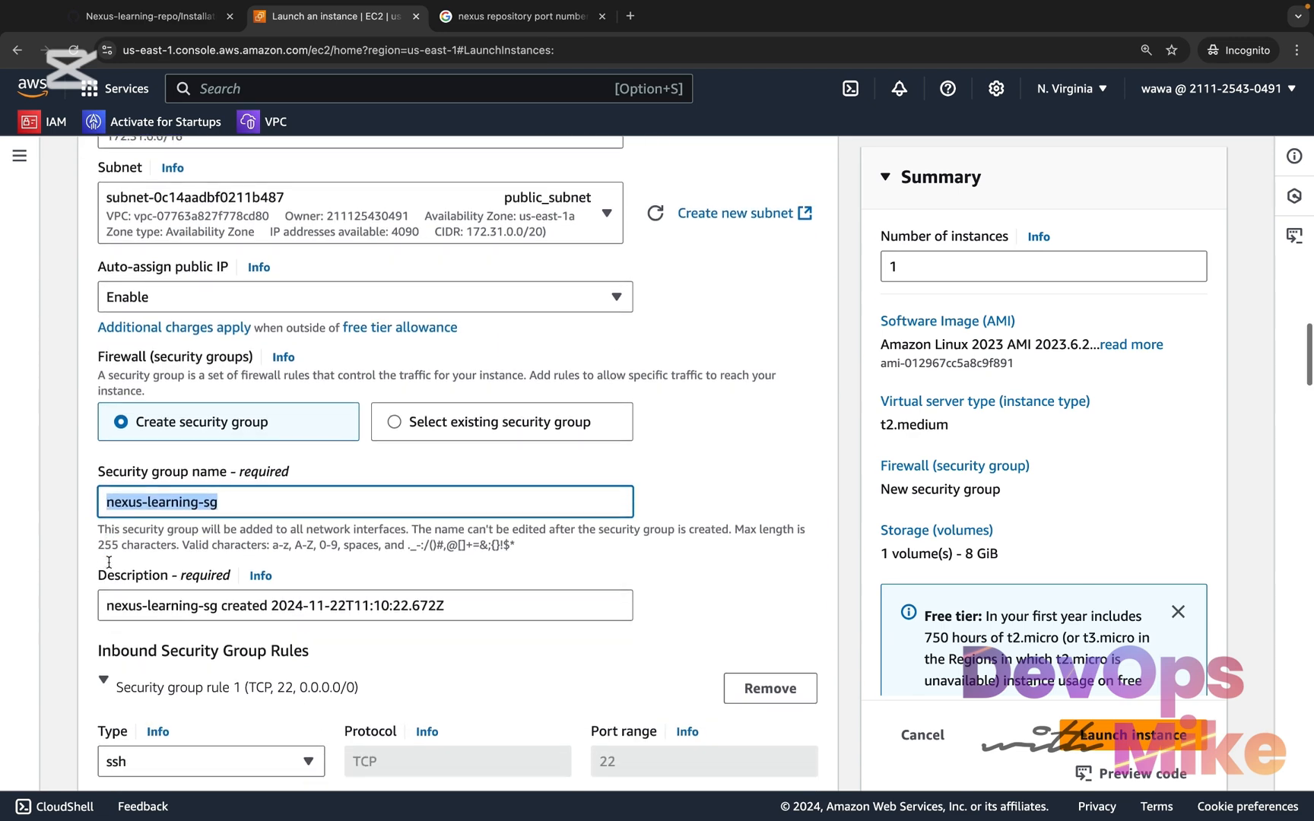
left_click_drag(220, 589, 102, 574)
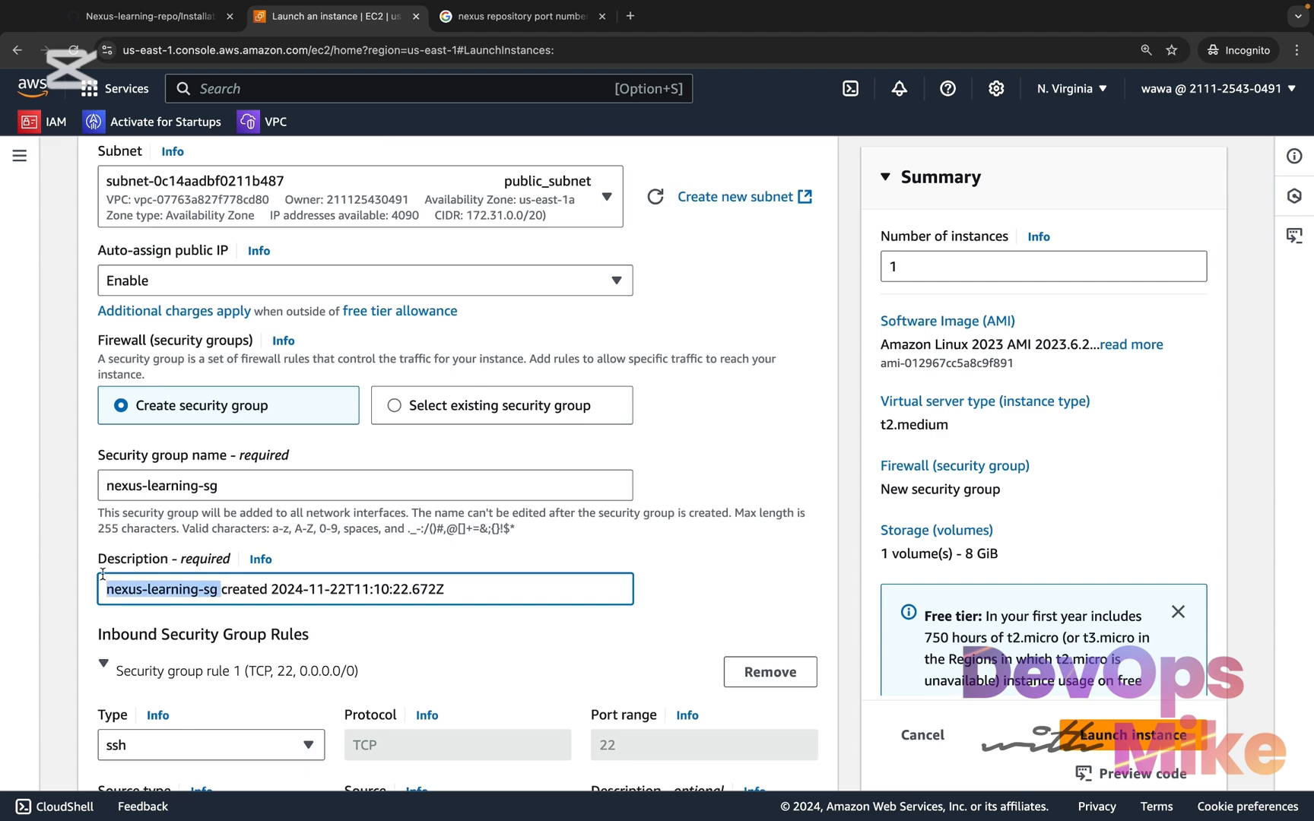
scroll(102, 574, "down", 3)
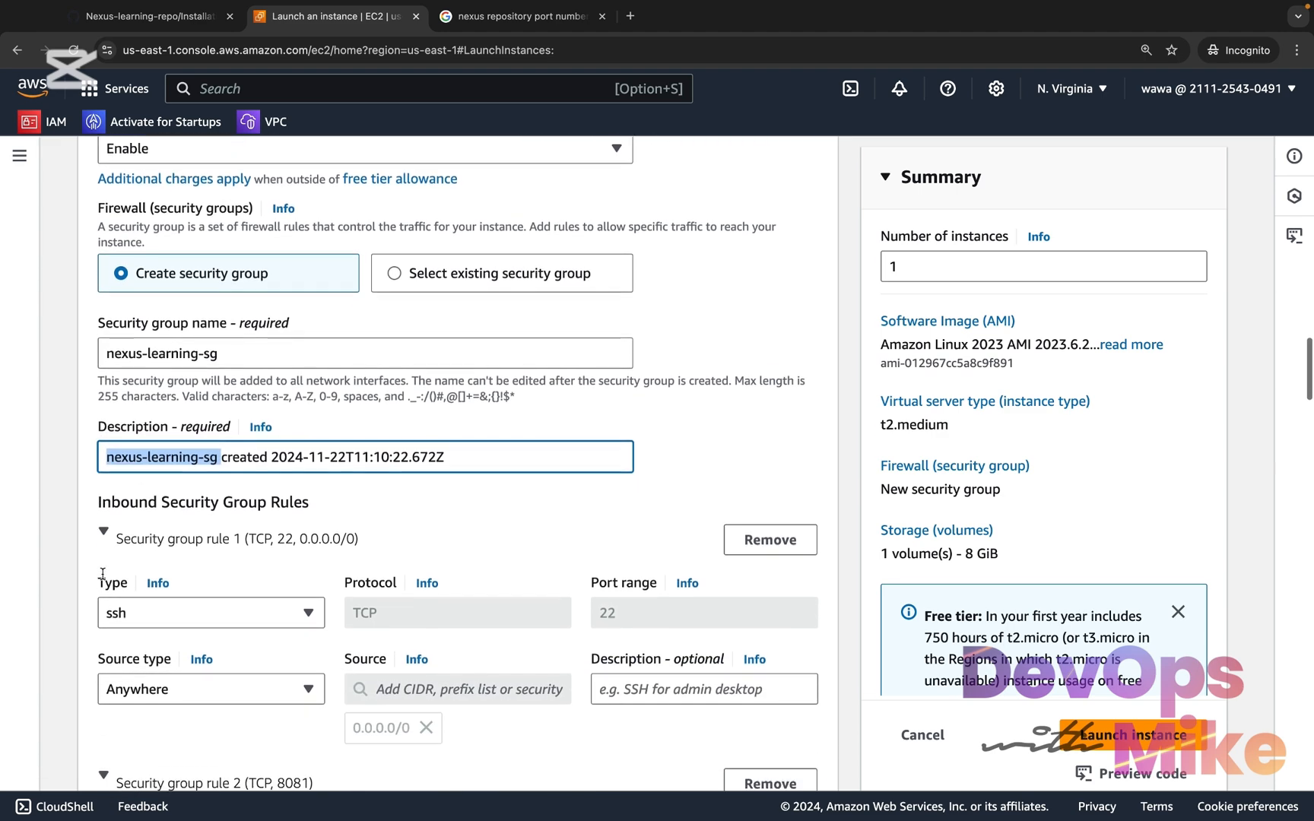
scroll(103, 574, "down", 1)
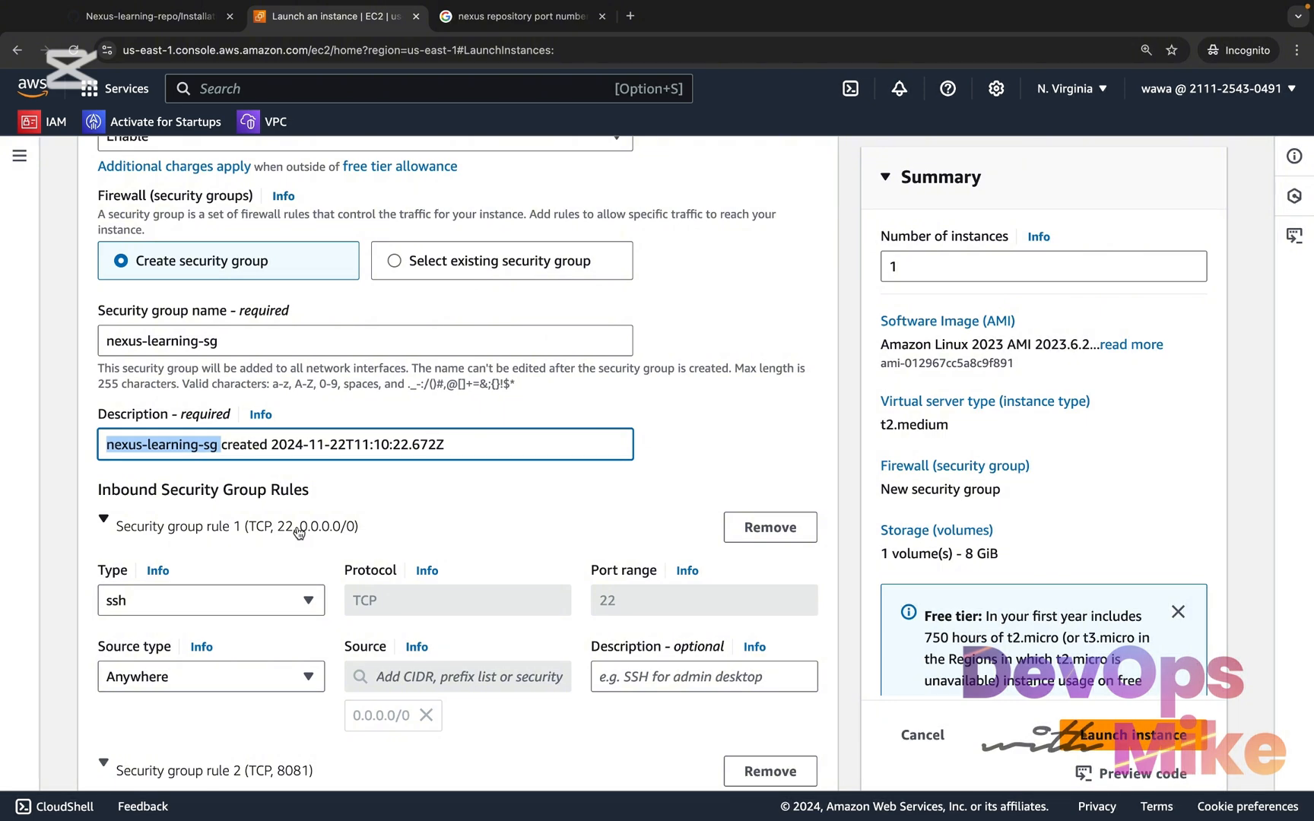
scroll(300, 532, "down", 2)
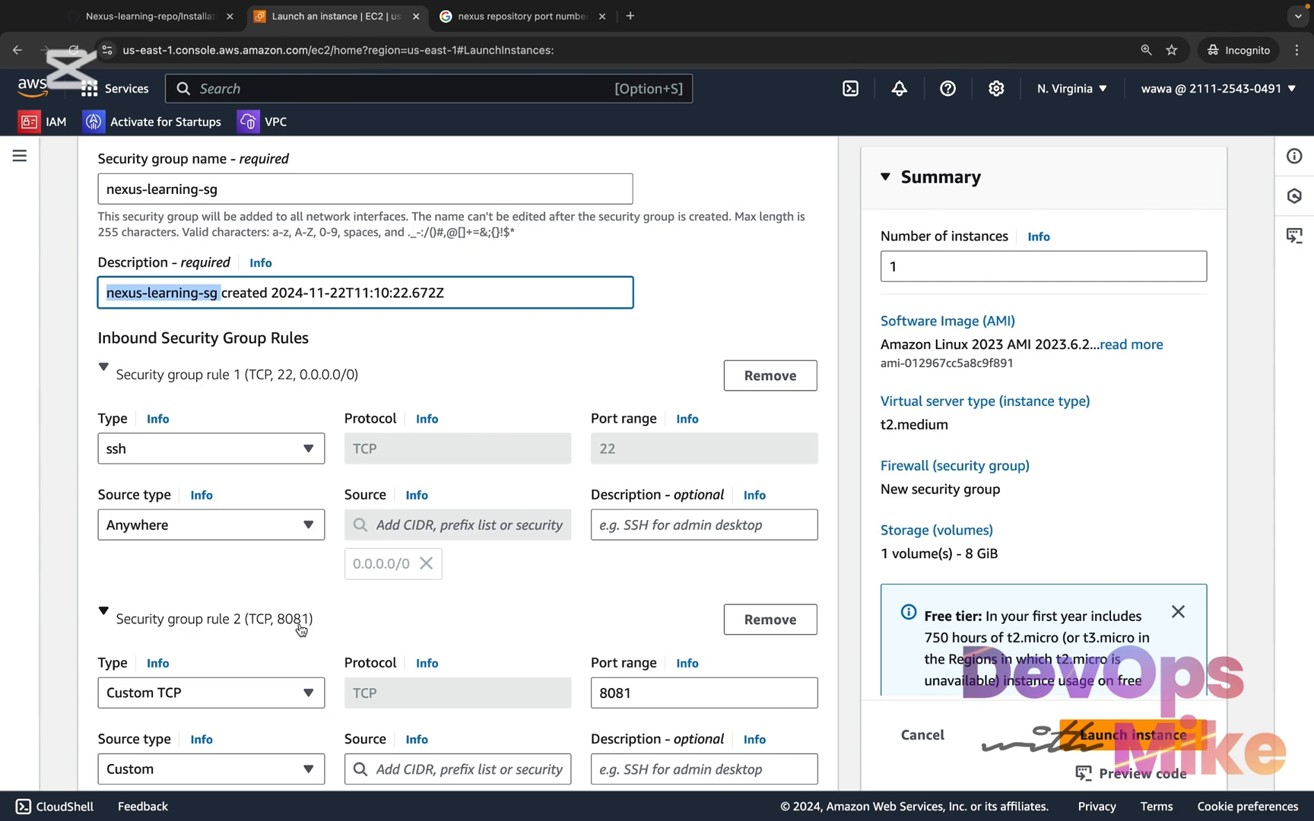
scroll(301, 628, "down", 10)
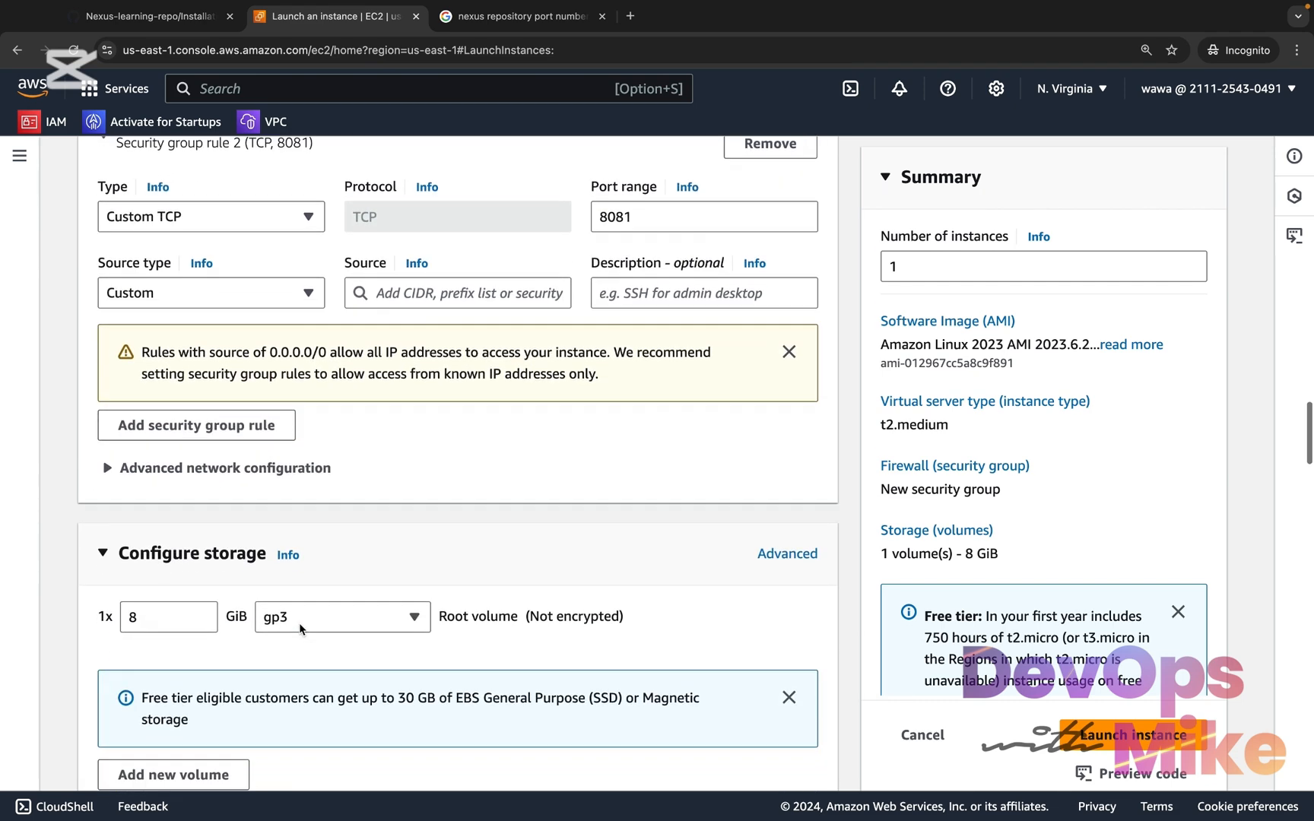
scroll(299, 625, "down", 6)
scroll(299, 624, "up", 6)
scroll(297, 625, "down", 1)
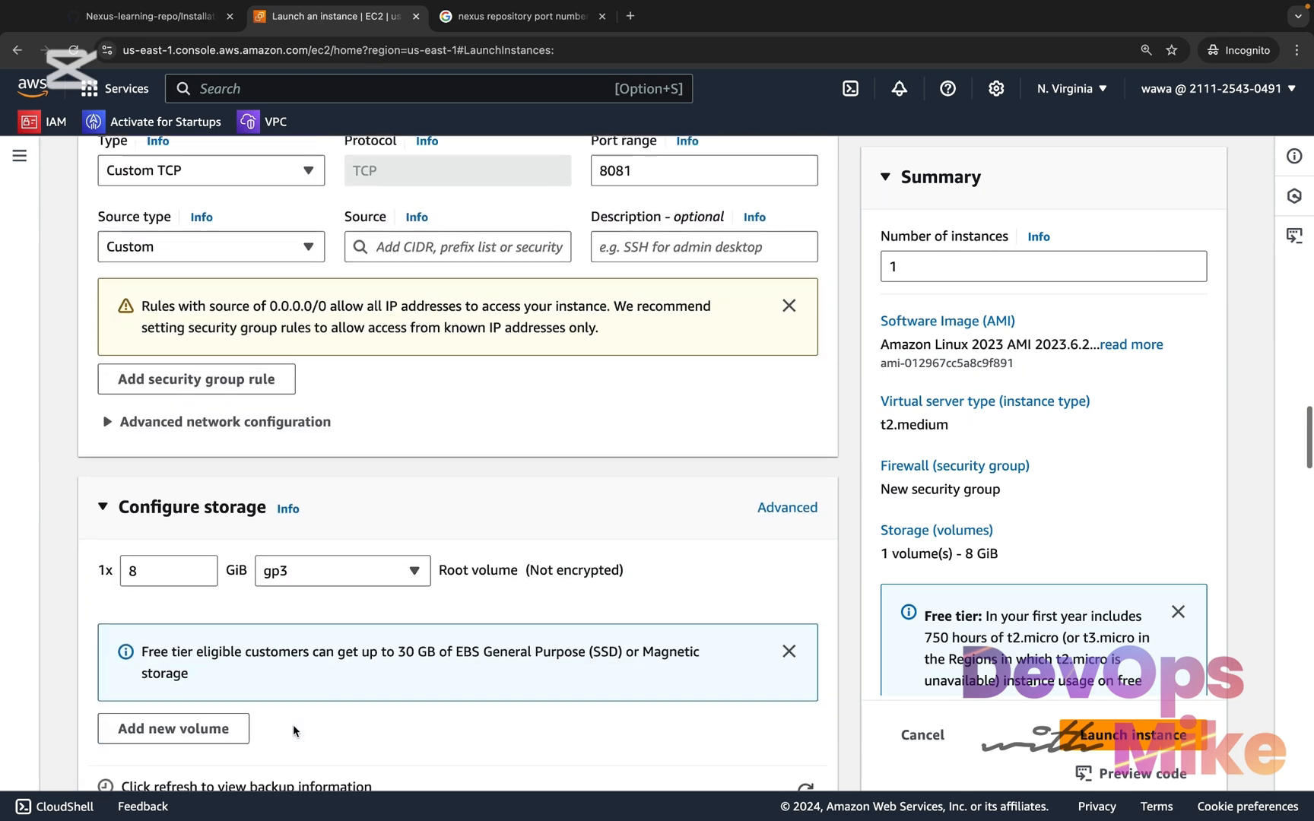
Review the advanced details and compare the User data script with nexus-installation.sh on GitHub
scroll(293, 730, "down", 13)
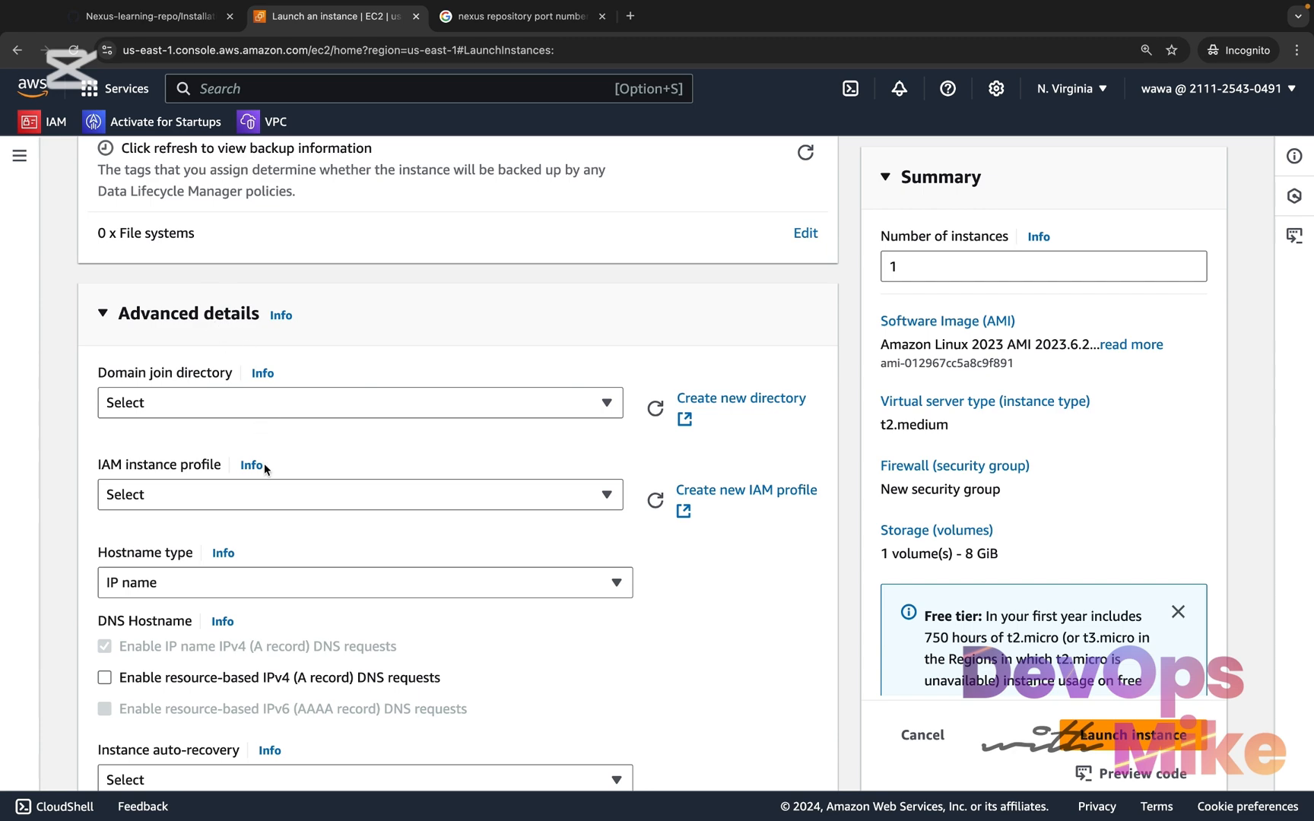
scroll(264, 465, "down", 20)
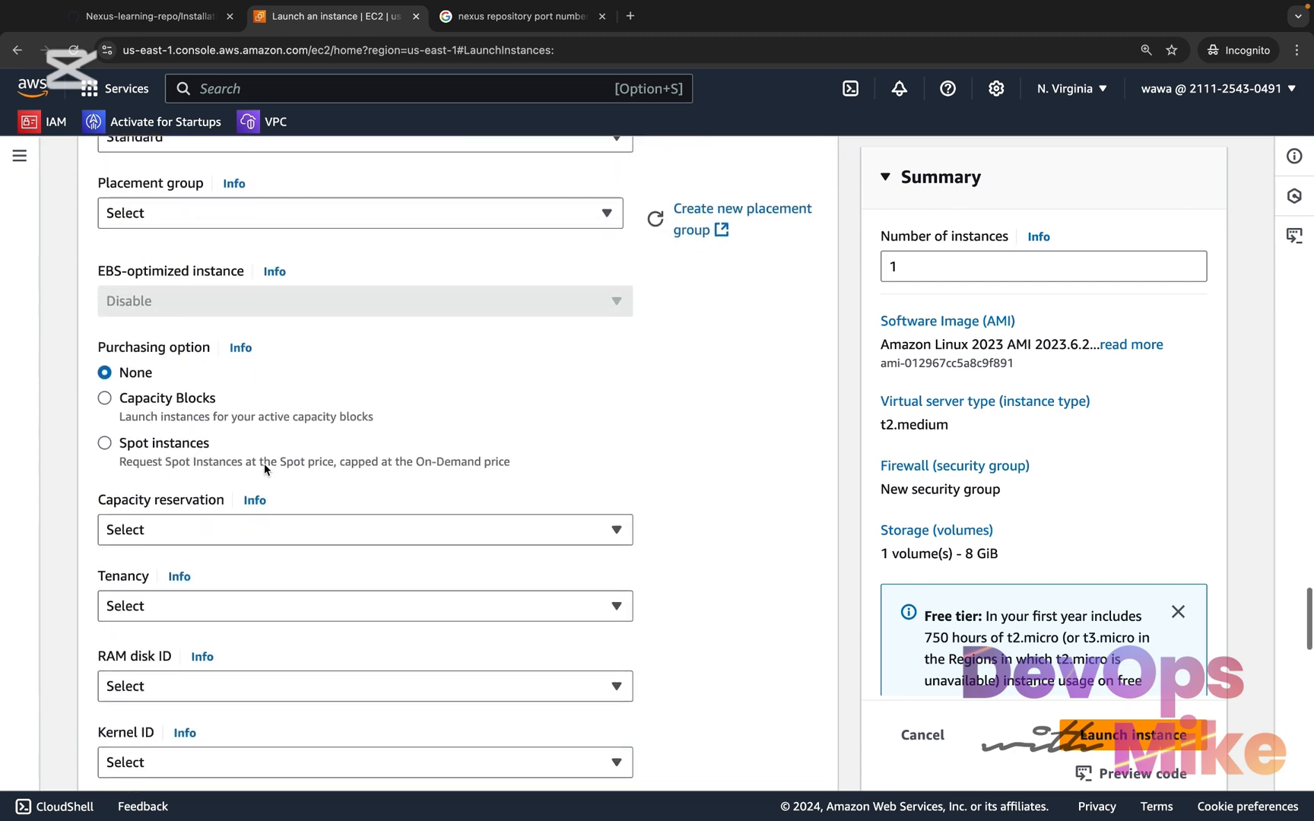
scroll(264, 462, "down", 20)
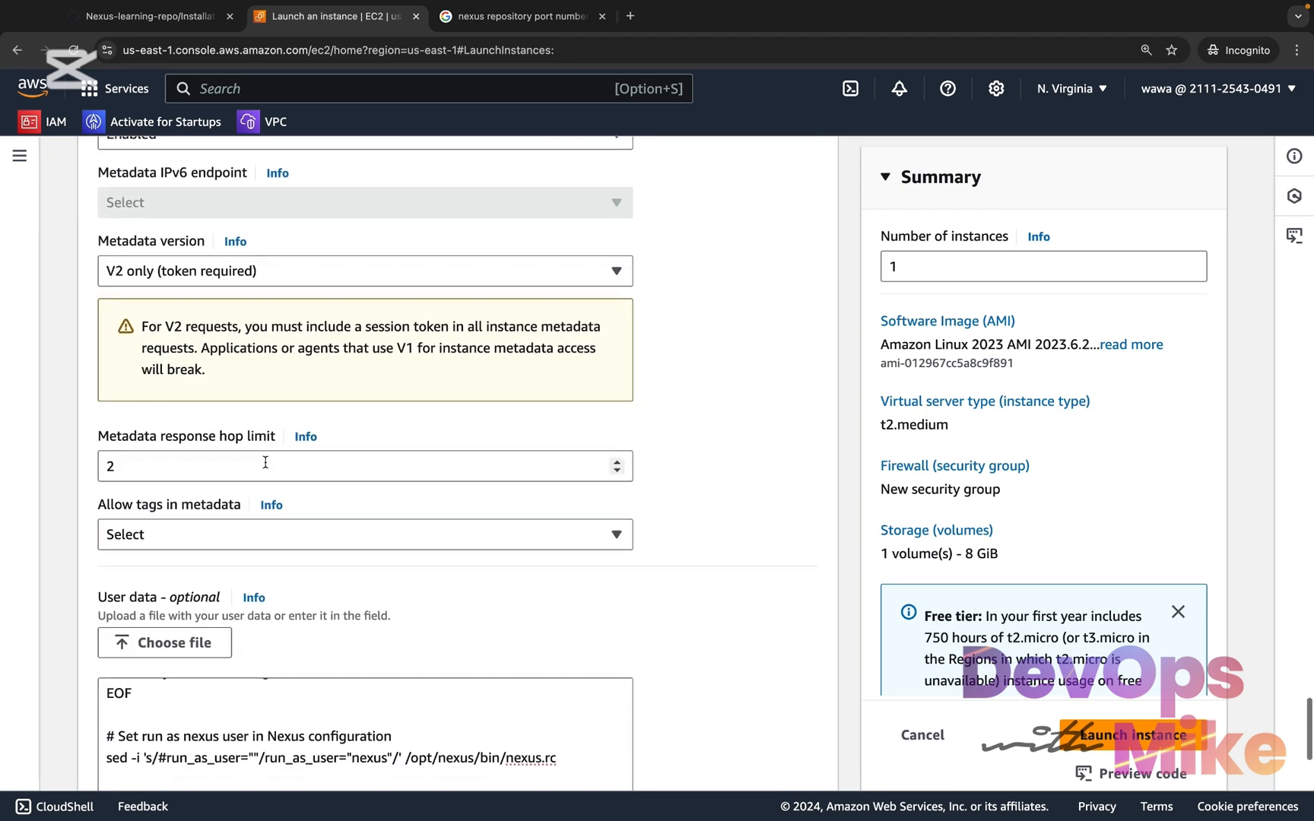
scroll(265, 461, "down", 5)
left_click(234, 671)
scroll(236, 669, "up", 5)
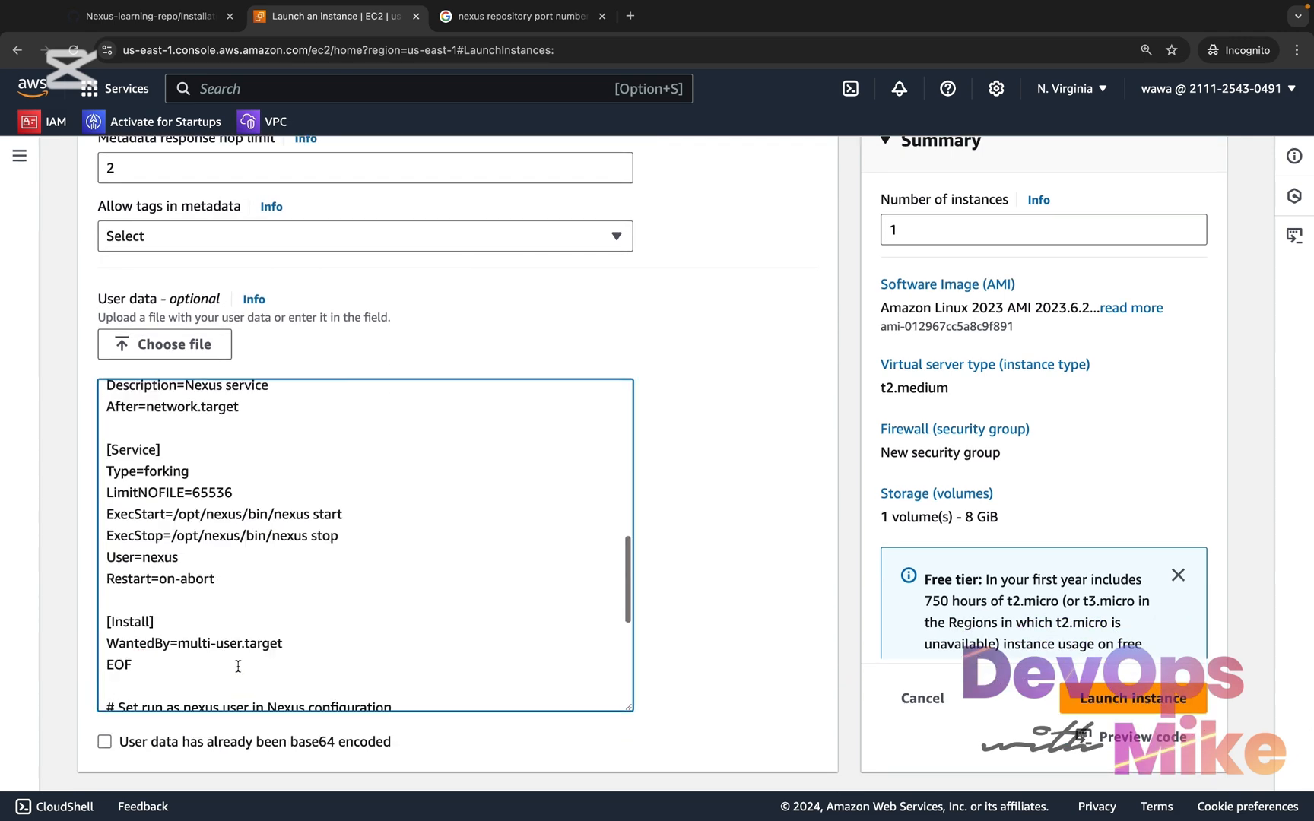
scroll(238, 666, "up", 10)
left_click(202, 19)
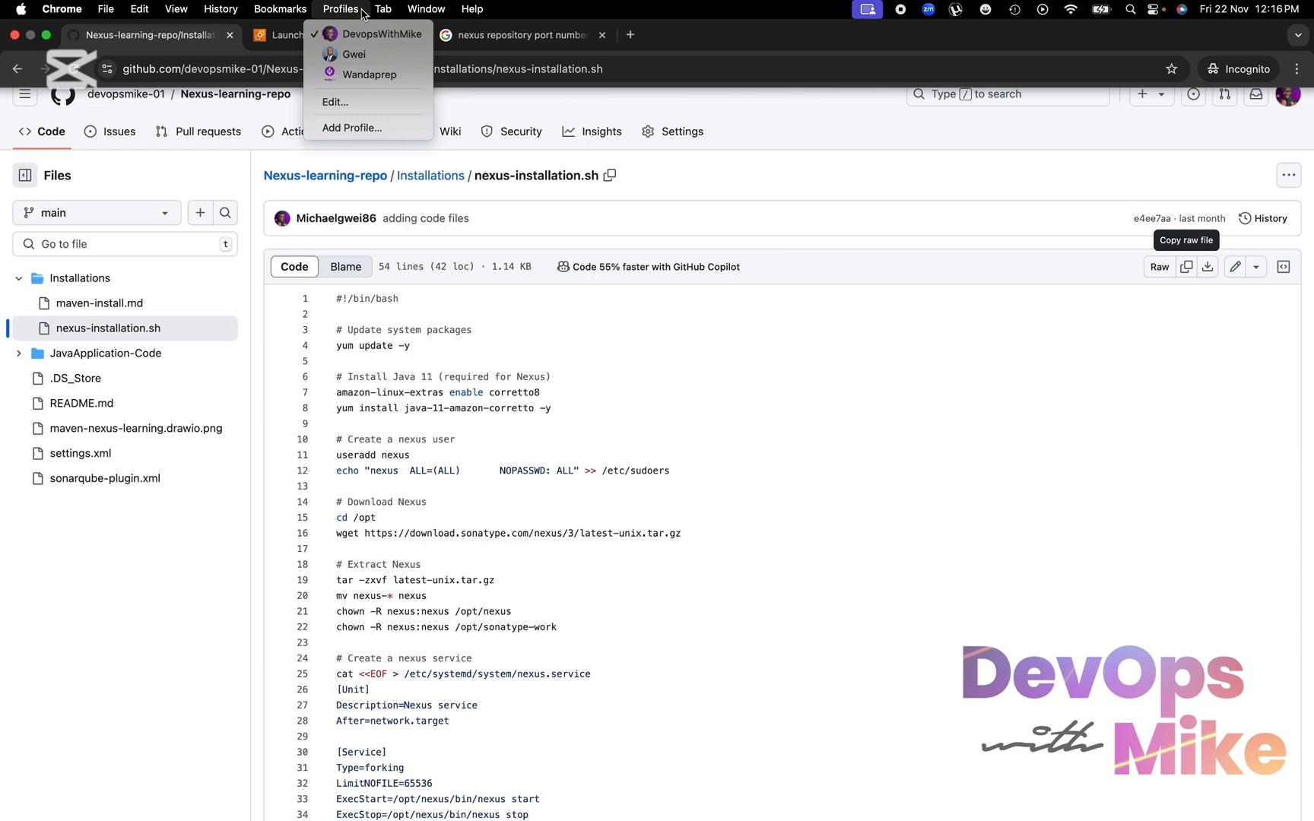
left_click(288, 36)
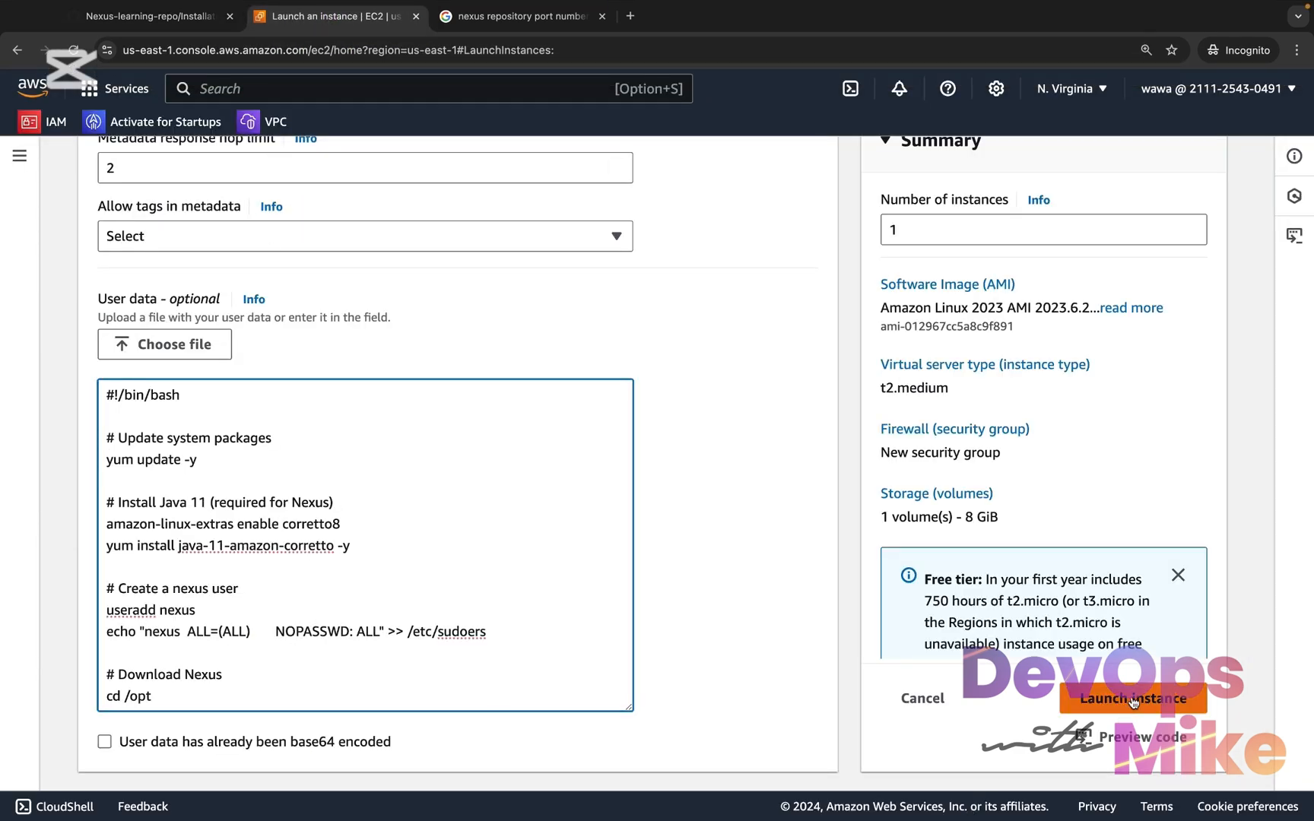
Check the number of instances in the summary and try to launch the instance with the current settings
scroll(939, 347, "up", 3)
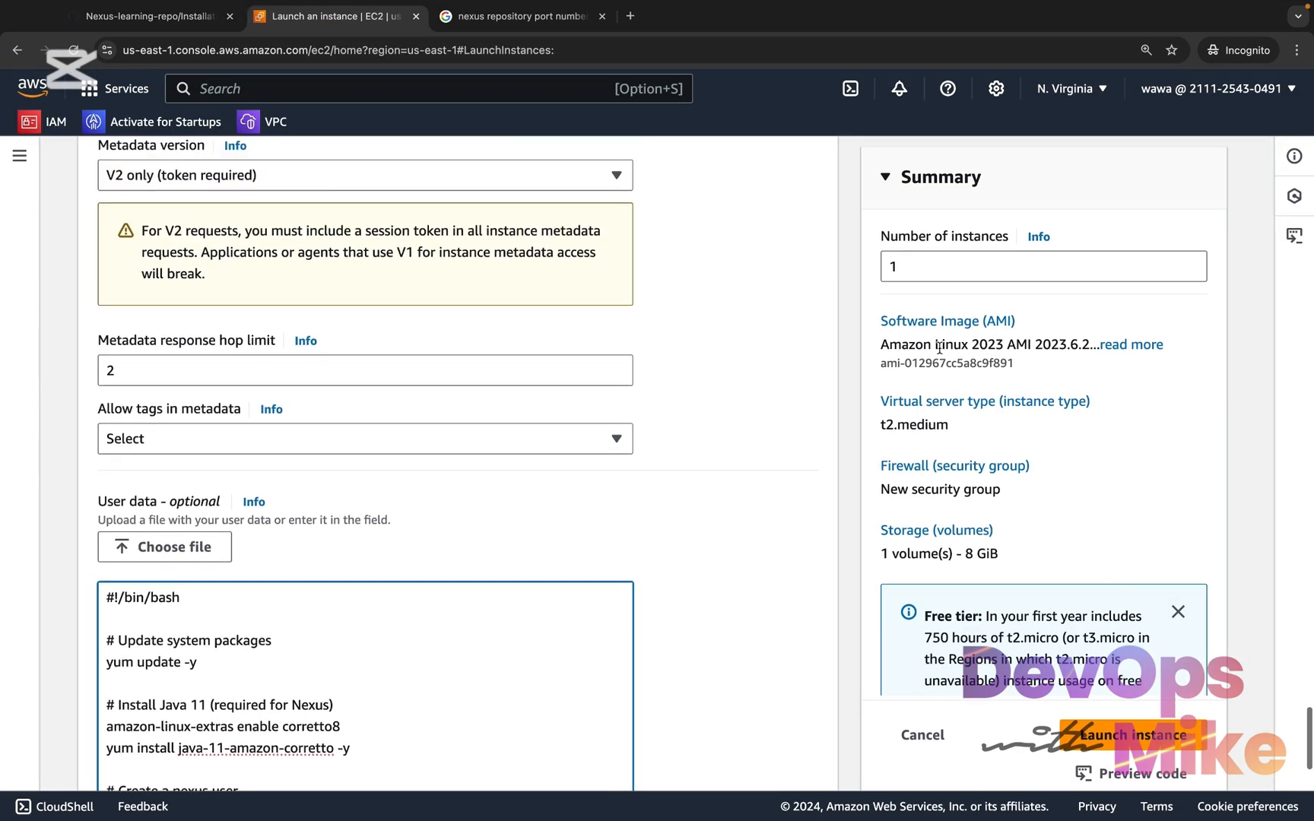
double_click(889, 267)
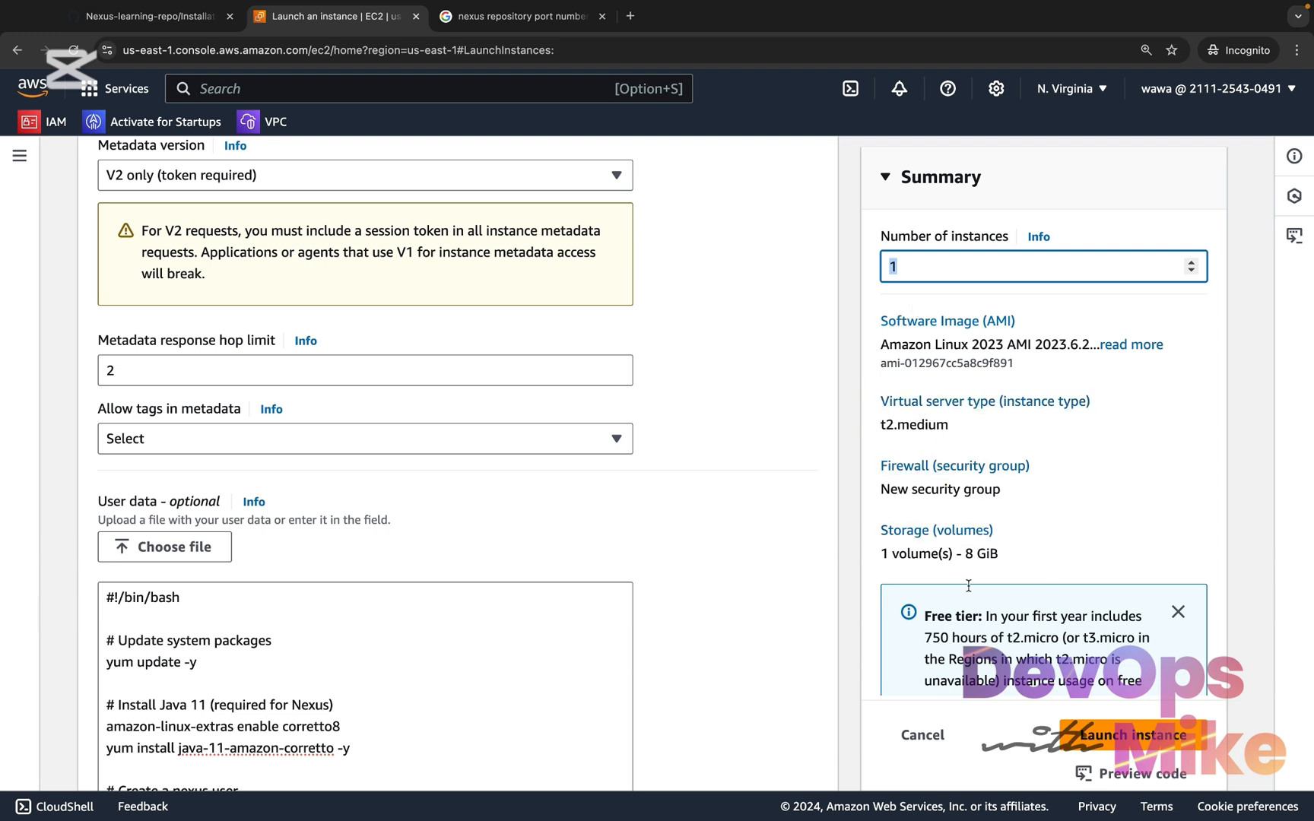
left_click(1100, 743)
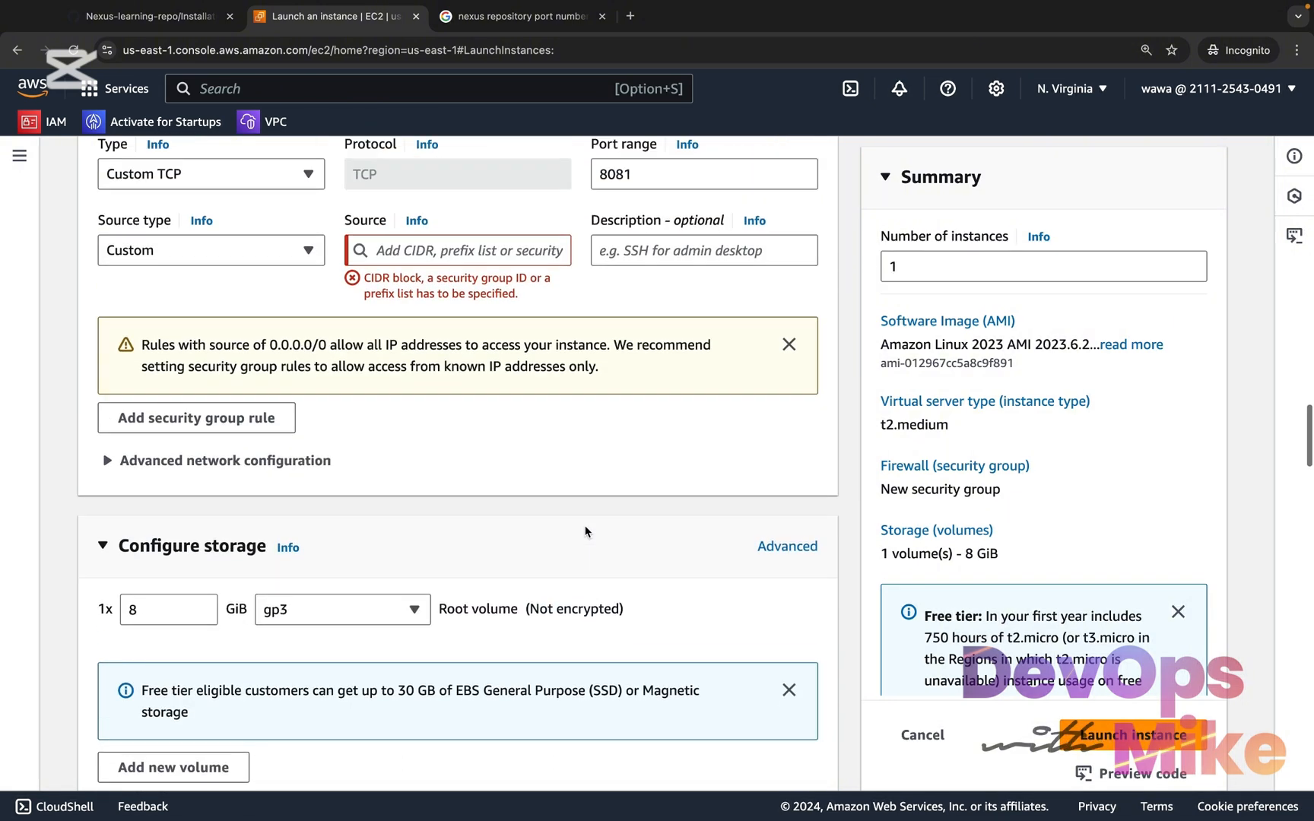
Set the source type of the port 8081 security group rule to Anywhere and launch the instance
scroll(587, 532, "up", 1)
left_click(277, 289)
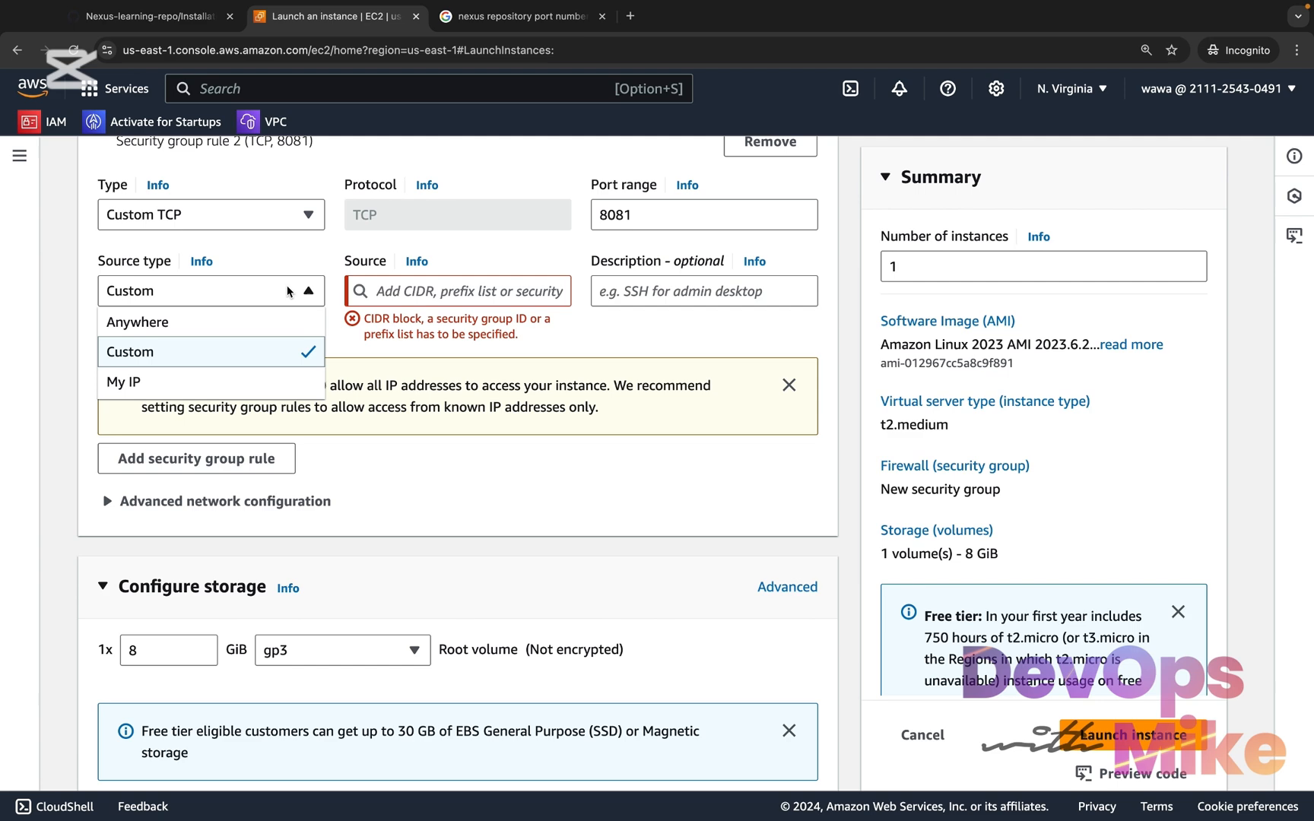
left_click(242, 331)
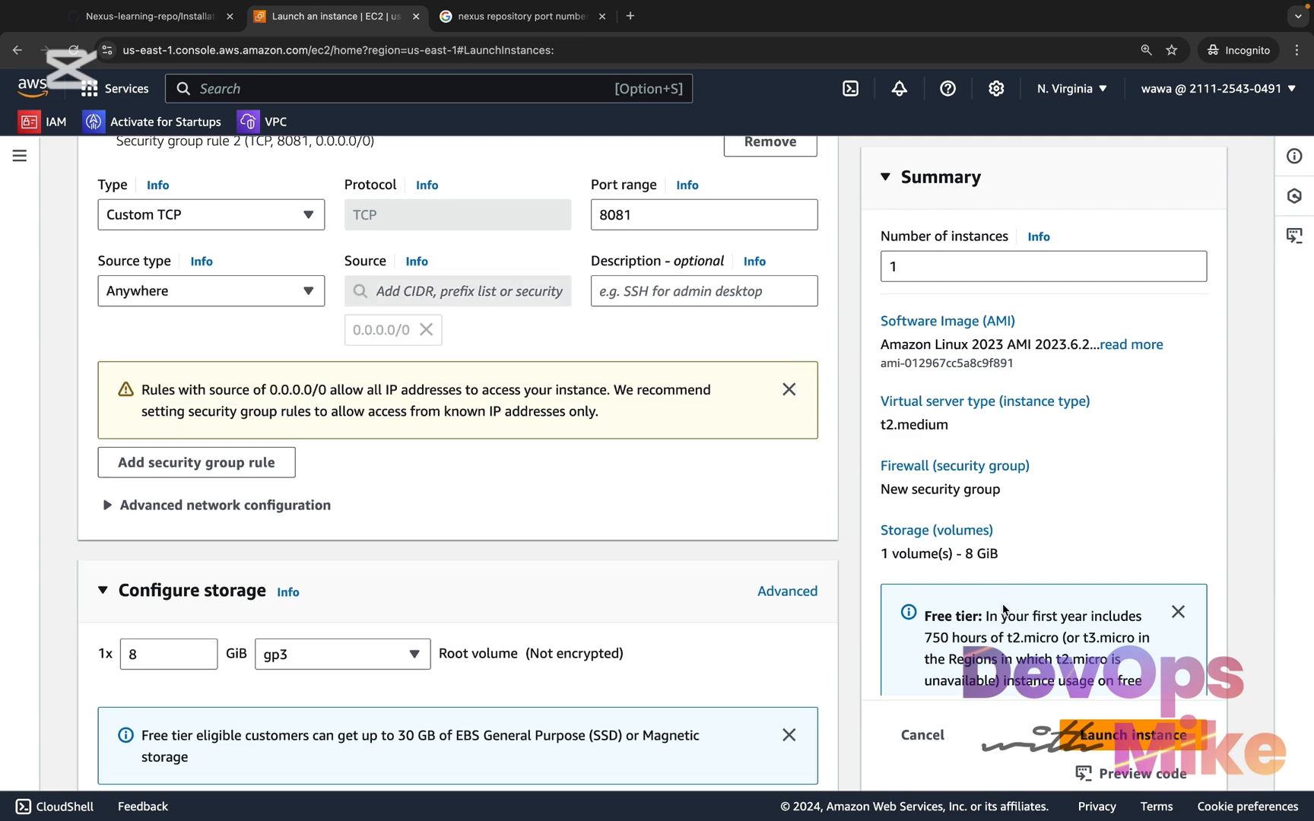
left_click(1120, 743)
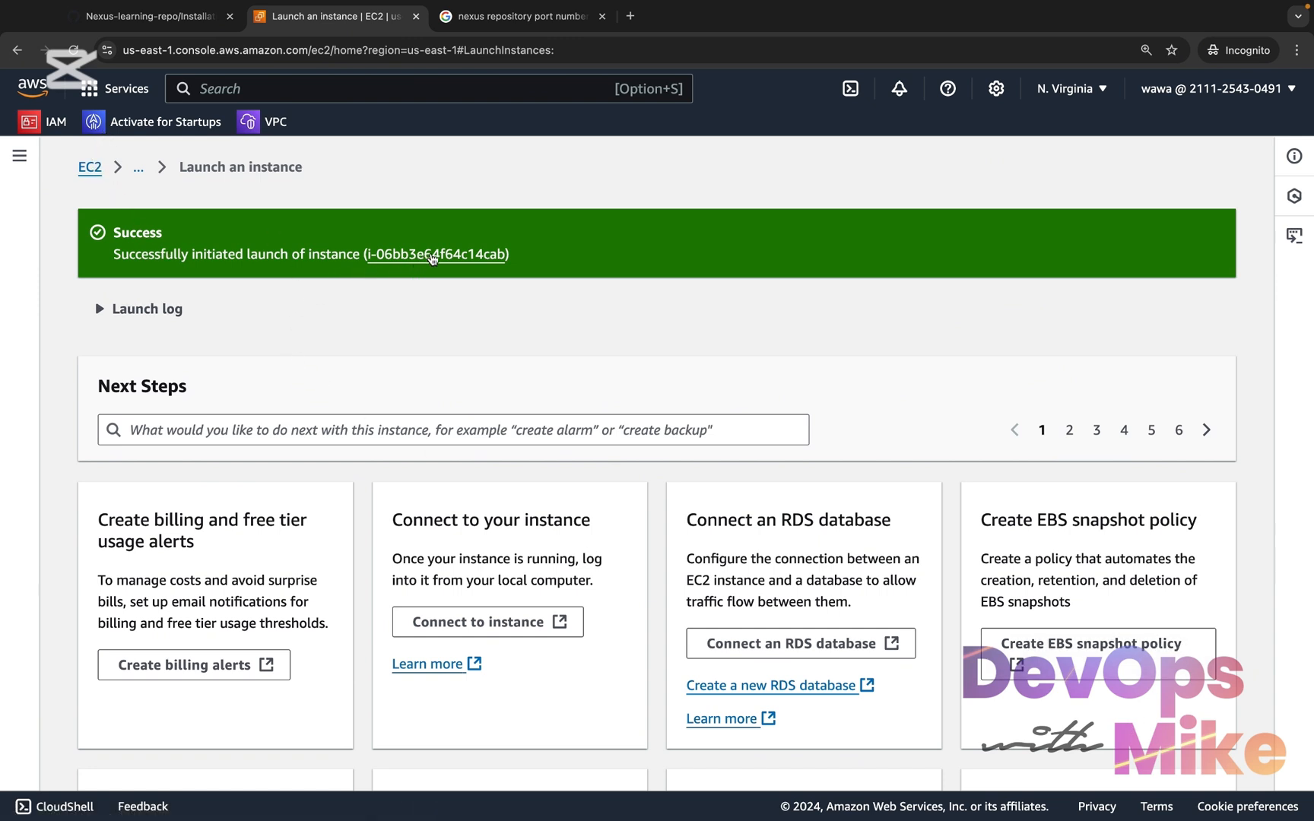
Open the newly launched instance in the Instances list, select it and copy its public IPv4 address
left_click(431, 256)
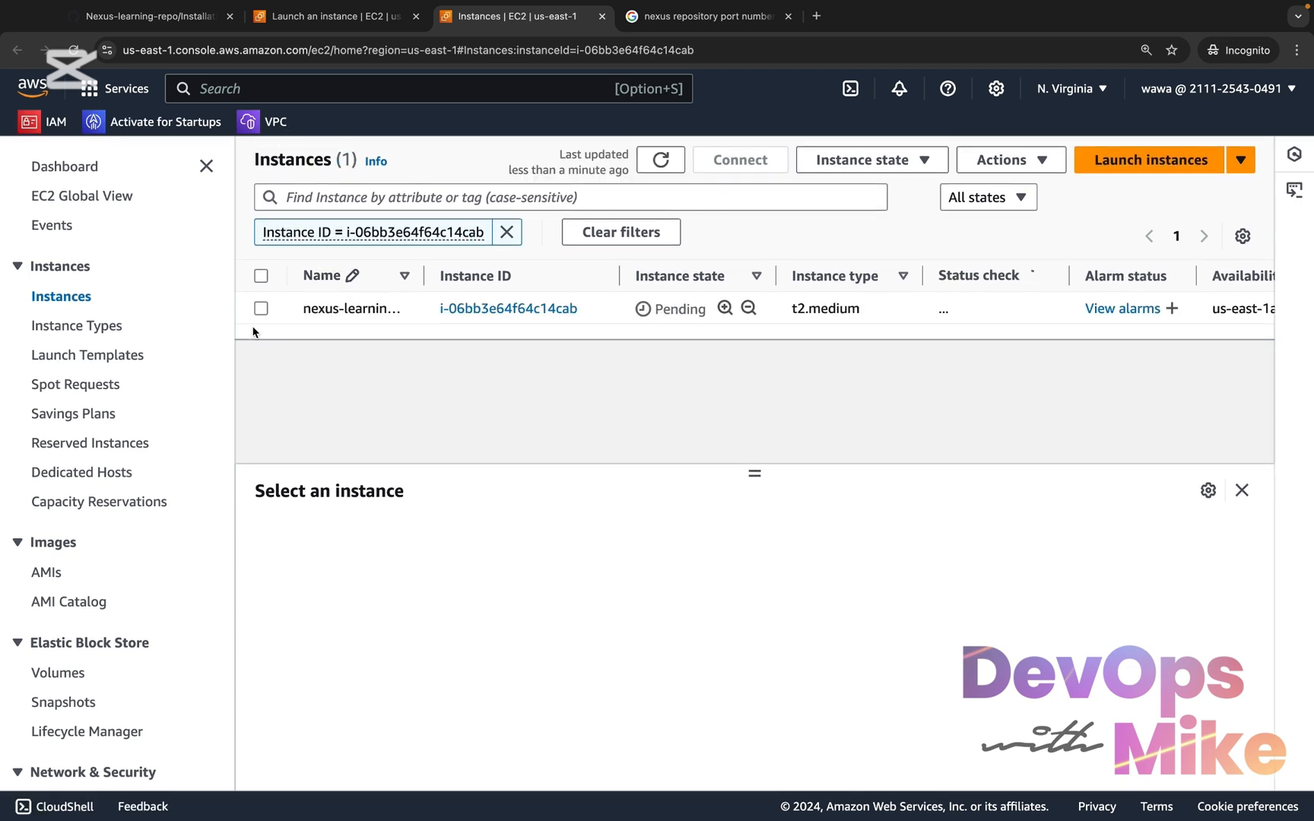
left_click(261, 308)
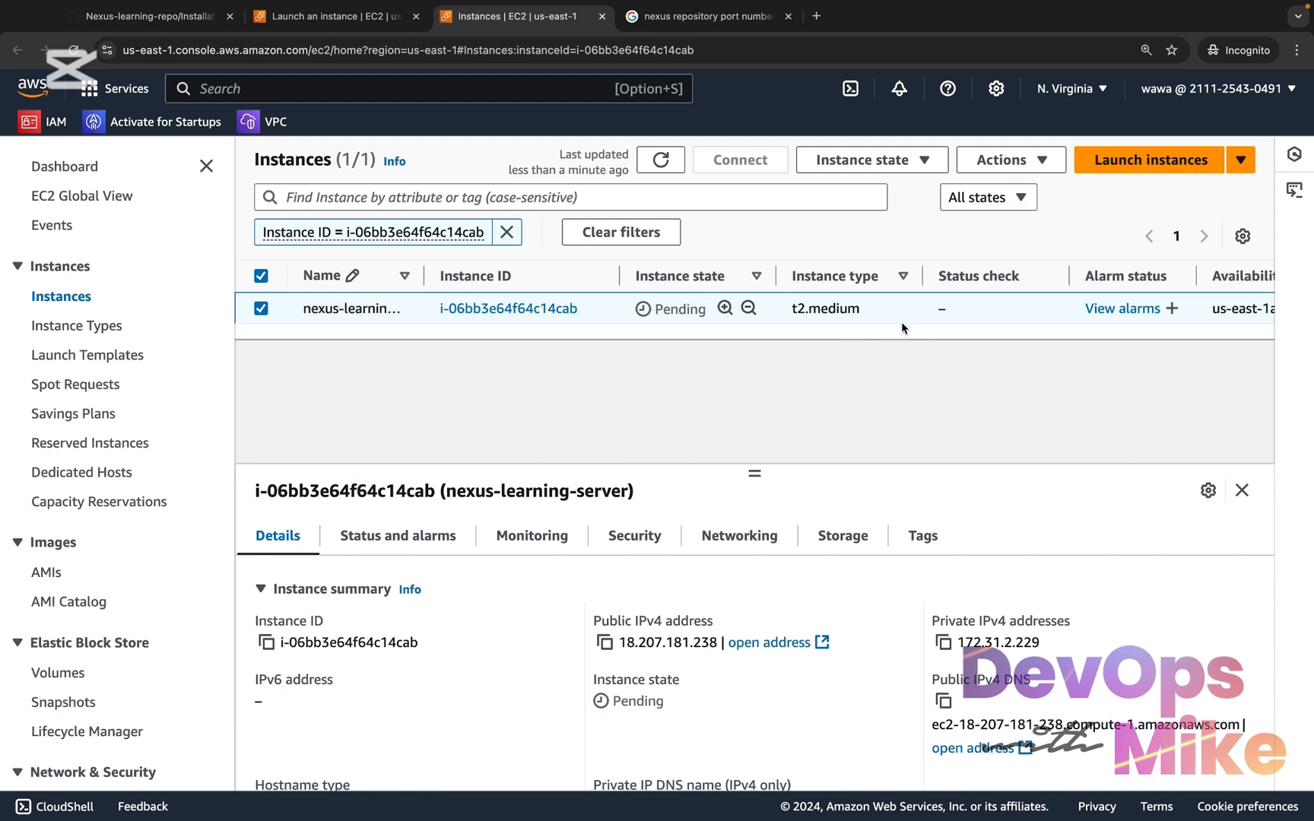
scroll(786, 511, "down", 1)
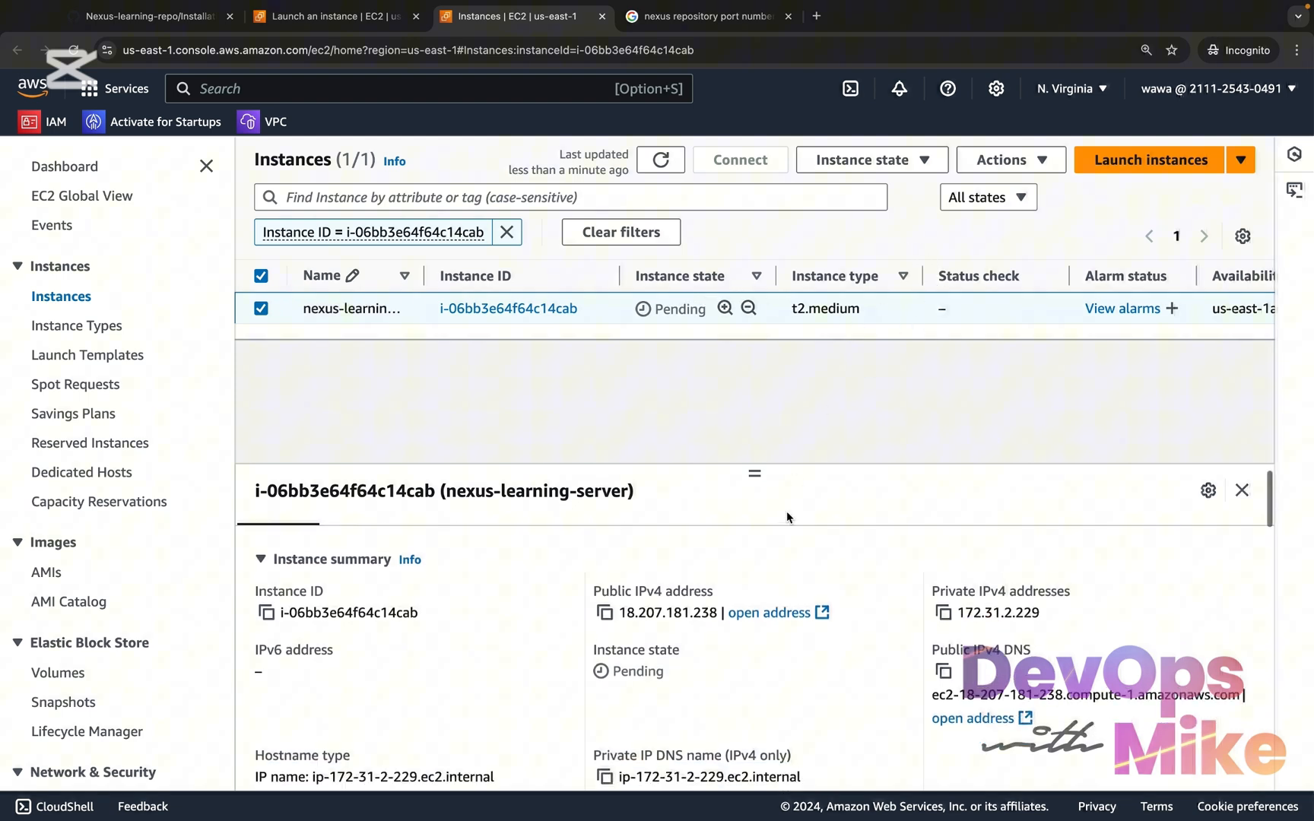
left_click(606, 607)
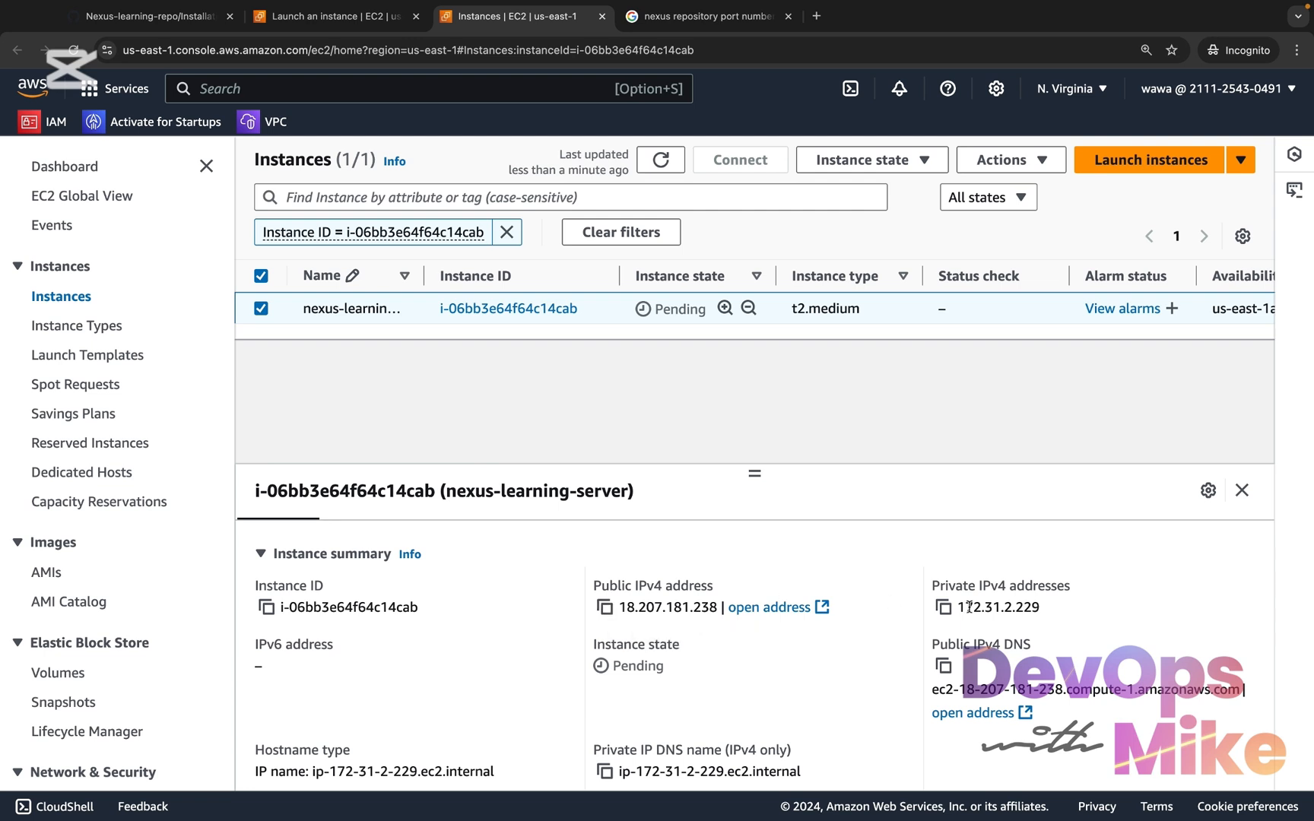
scroll(514, 533, "up", 1)
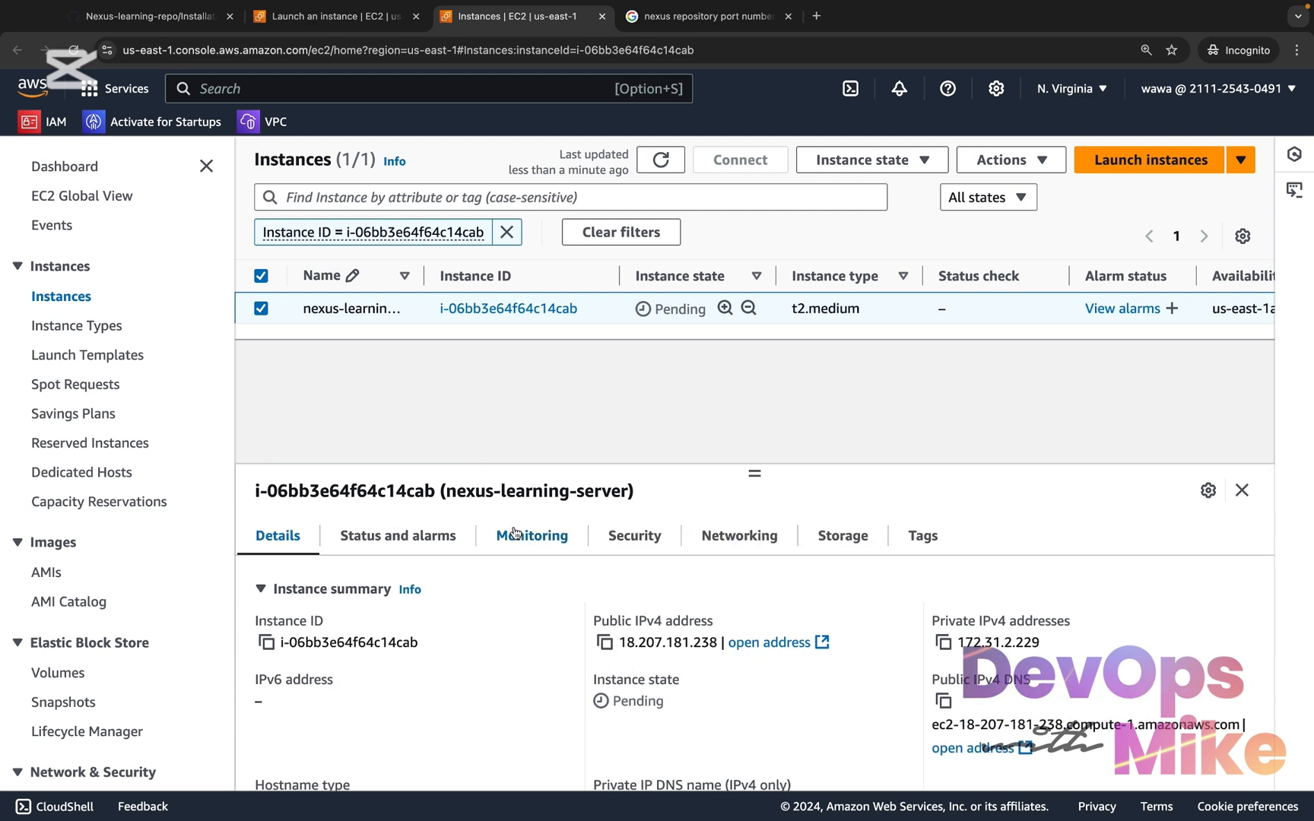
Examine the nexus-learning-server instance's security details, including its security group and its inbound and outbound rules
left_click(648, 536)
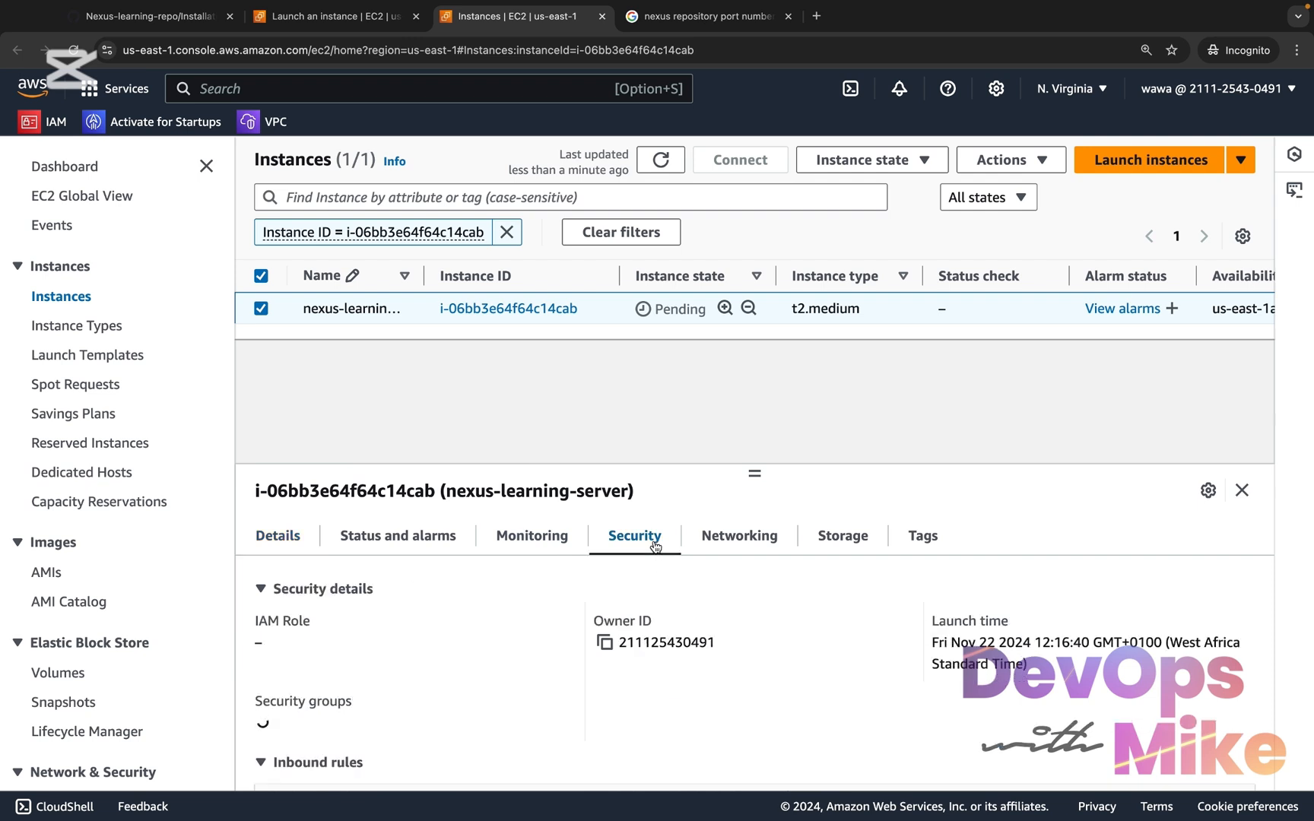
scroll(588, 749, "down", 1)
scroll(585, 753, "down", 5)
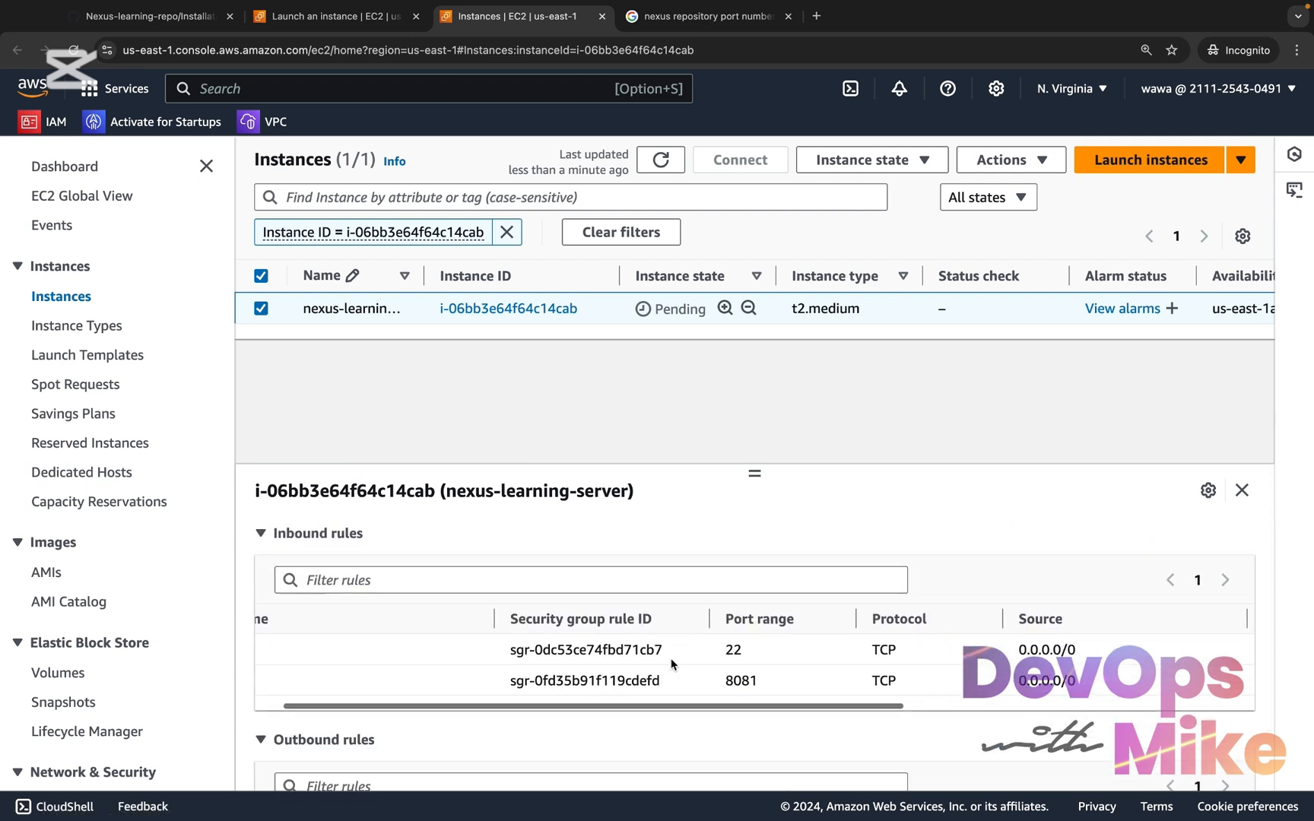
scroll(664, 662, "up", 3)
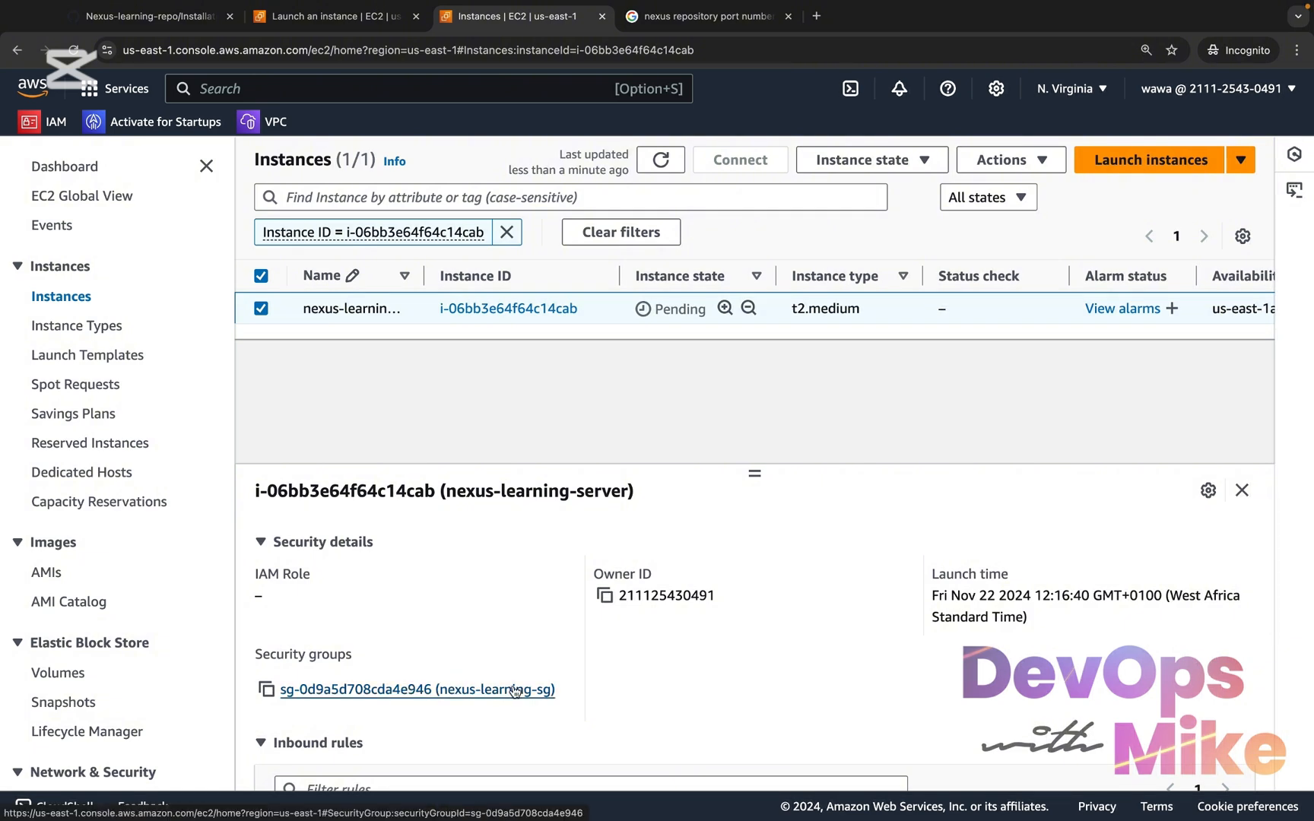
scroll(515, 690, "down", 5)
scroll(515, 690, "up", 2)
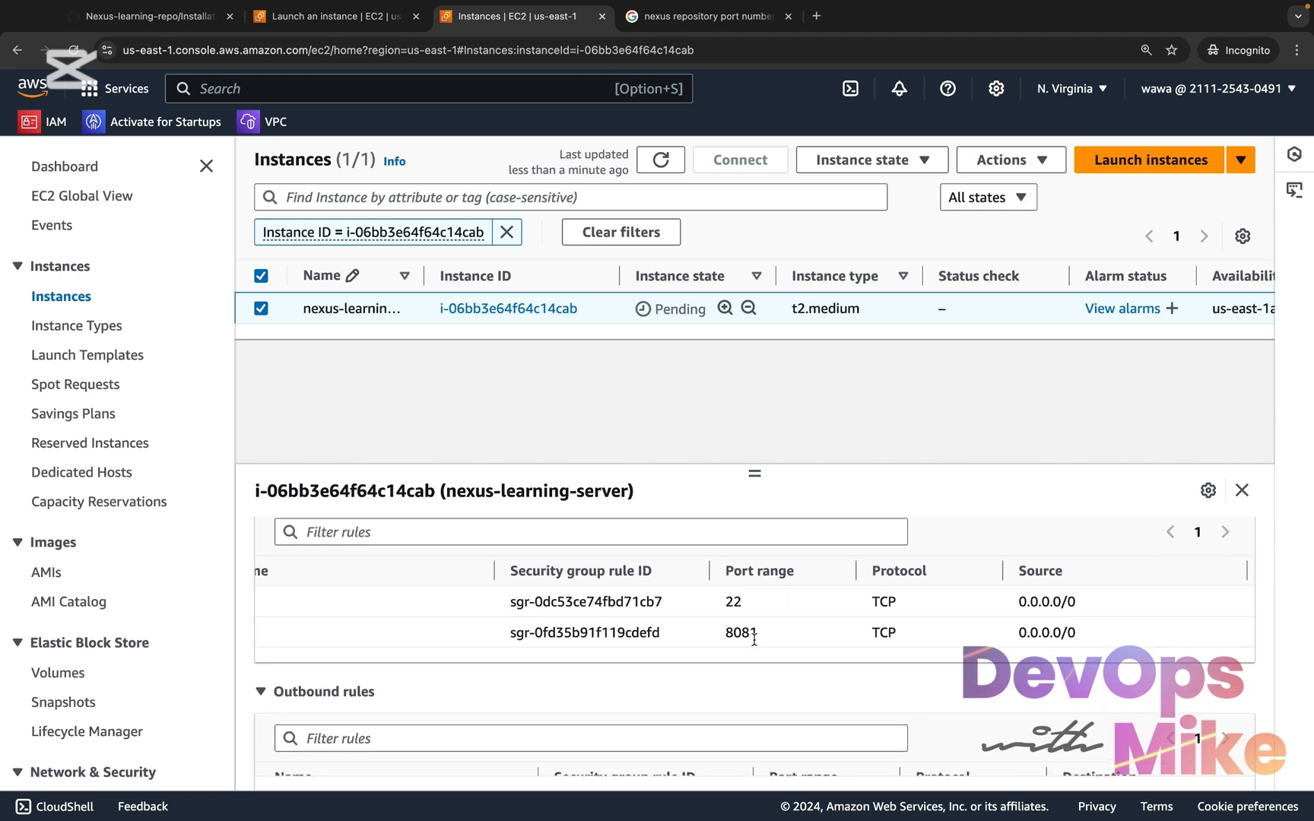
scroll(754, 639, "down", 2)
scroll(754, 639, "up", 3)
scroll(753, 639, "down", 2)
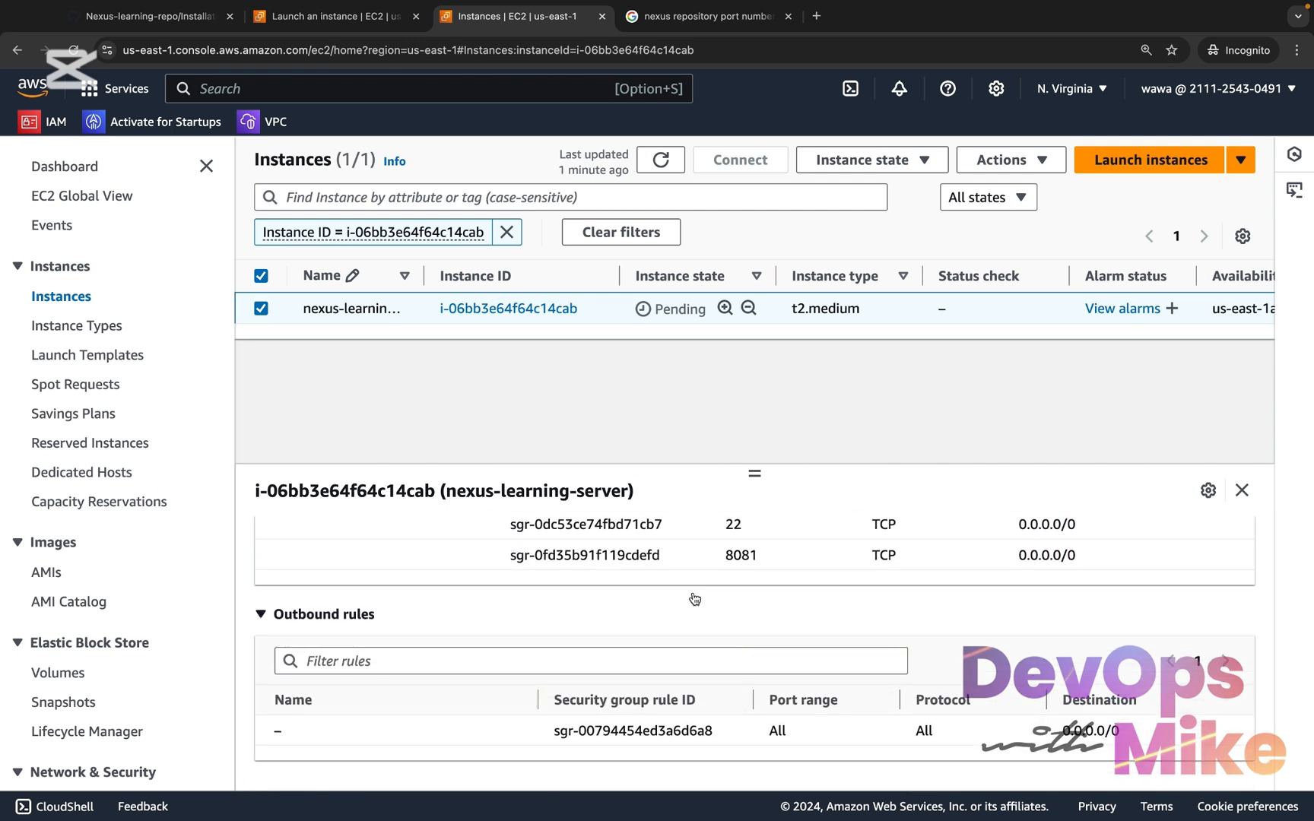
Refresh the instance's state in the list and look over its networking details
left_click(660, 160)
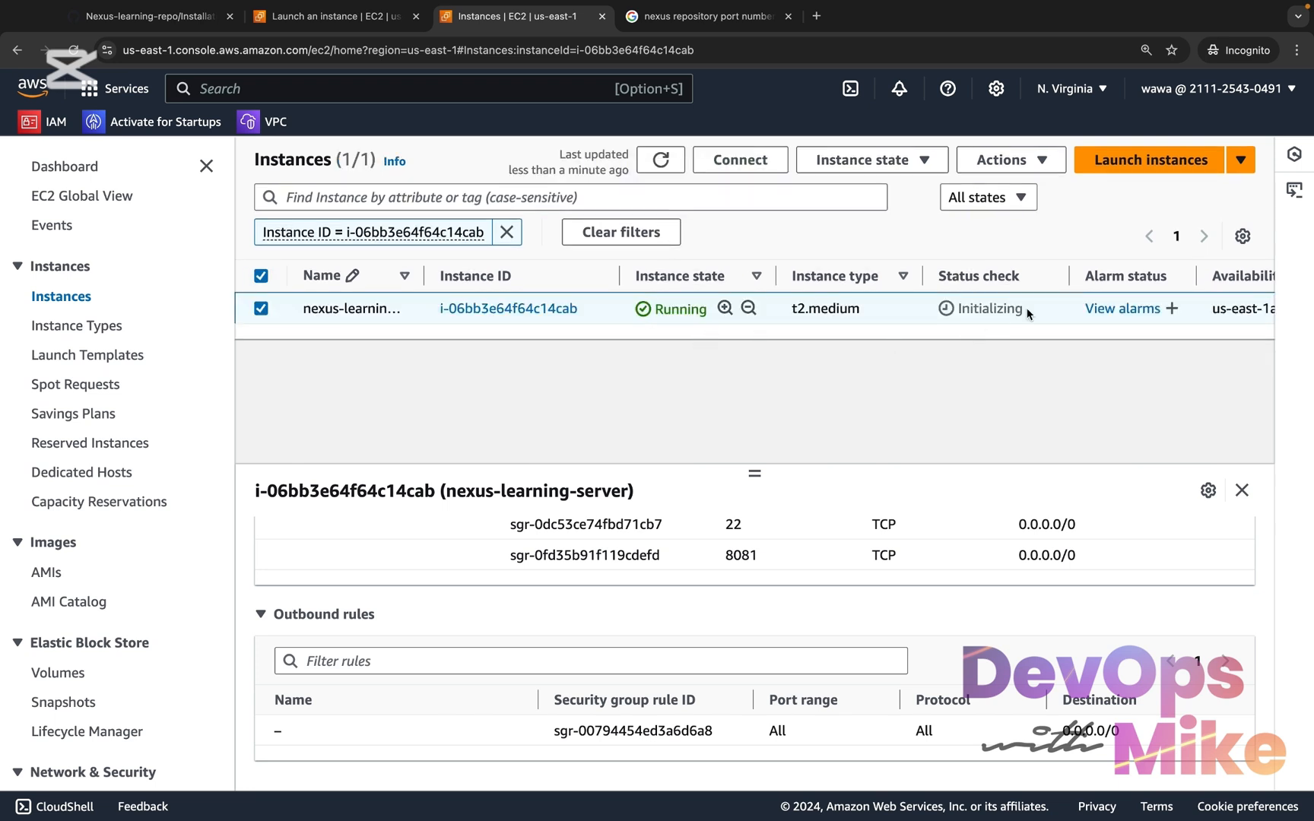
scroll(853, 583, "up", 5)
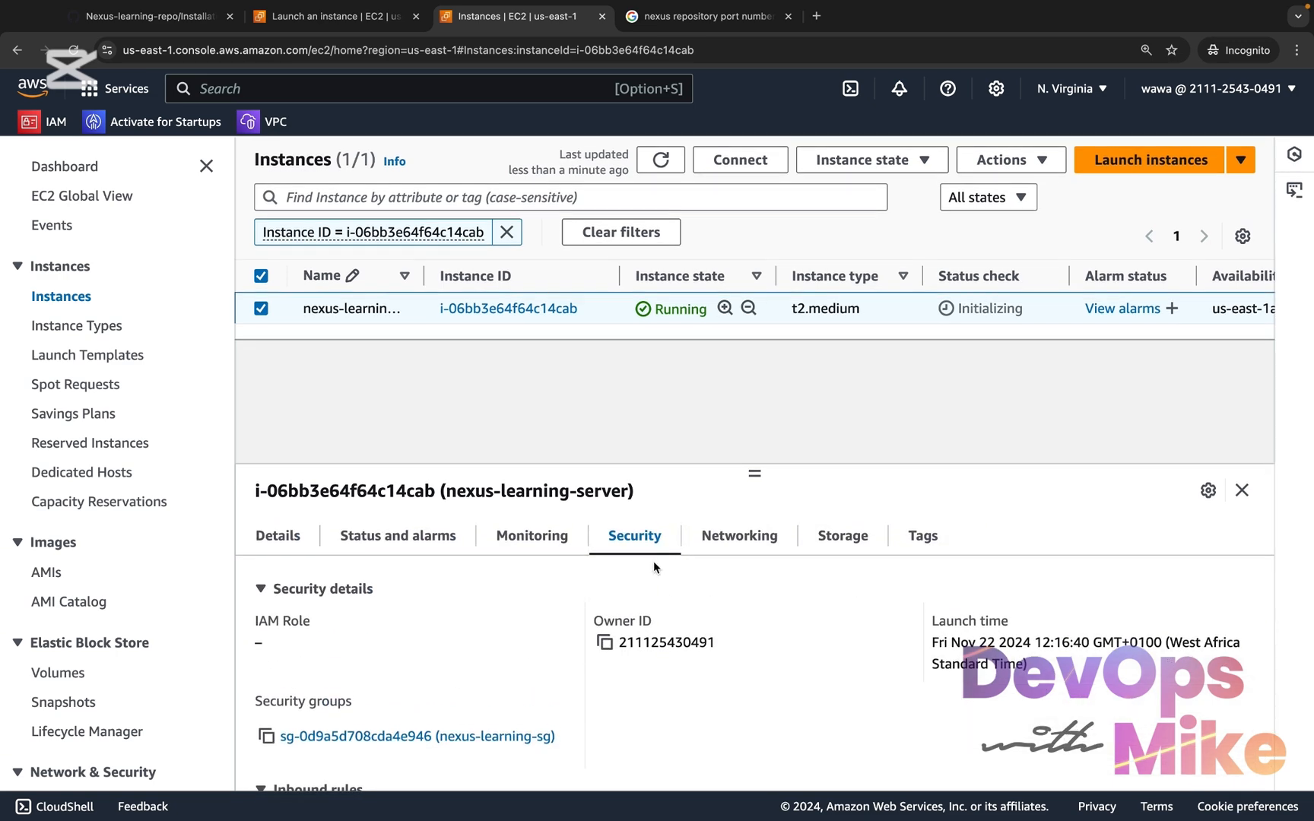
left_click(751, 531)
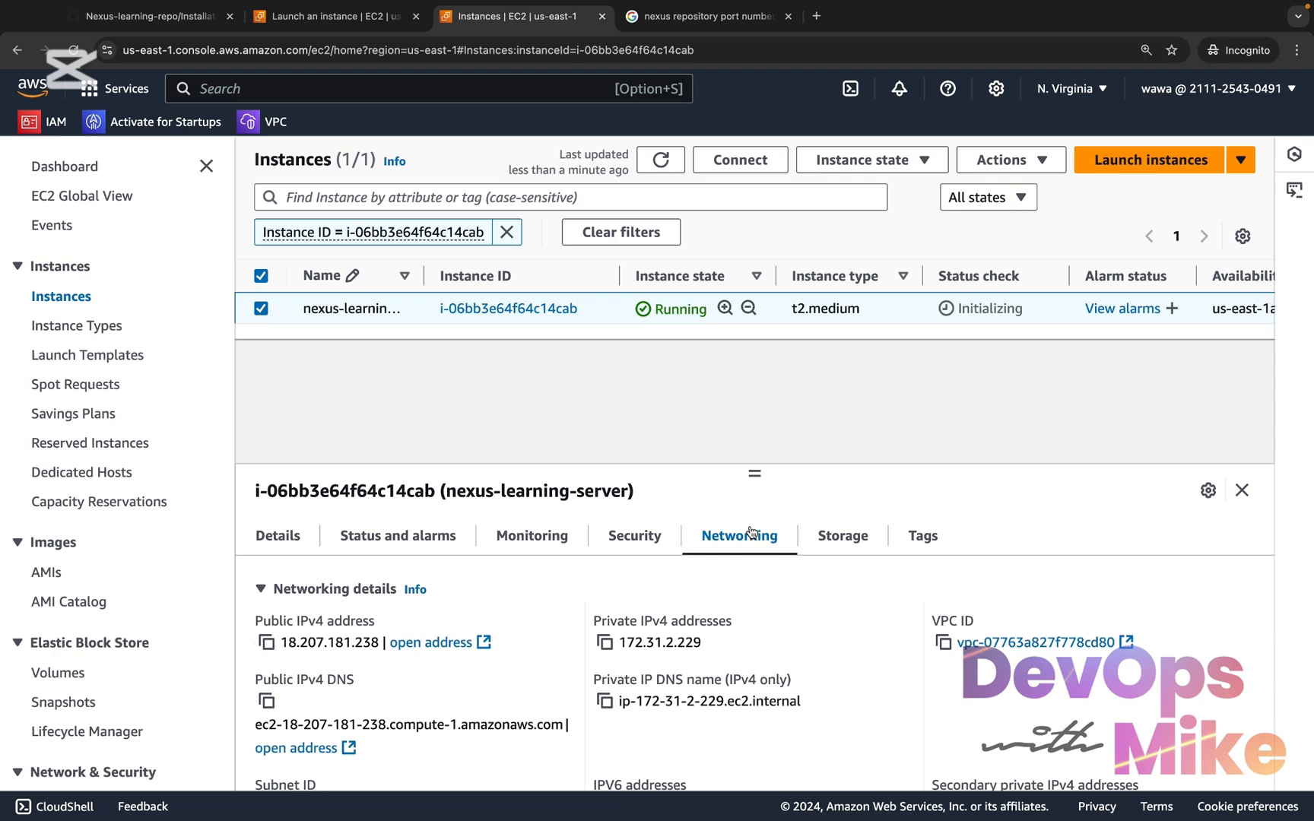
scroll(751, 532, "down", 1)
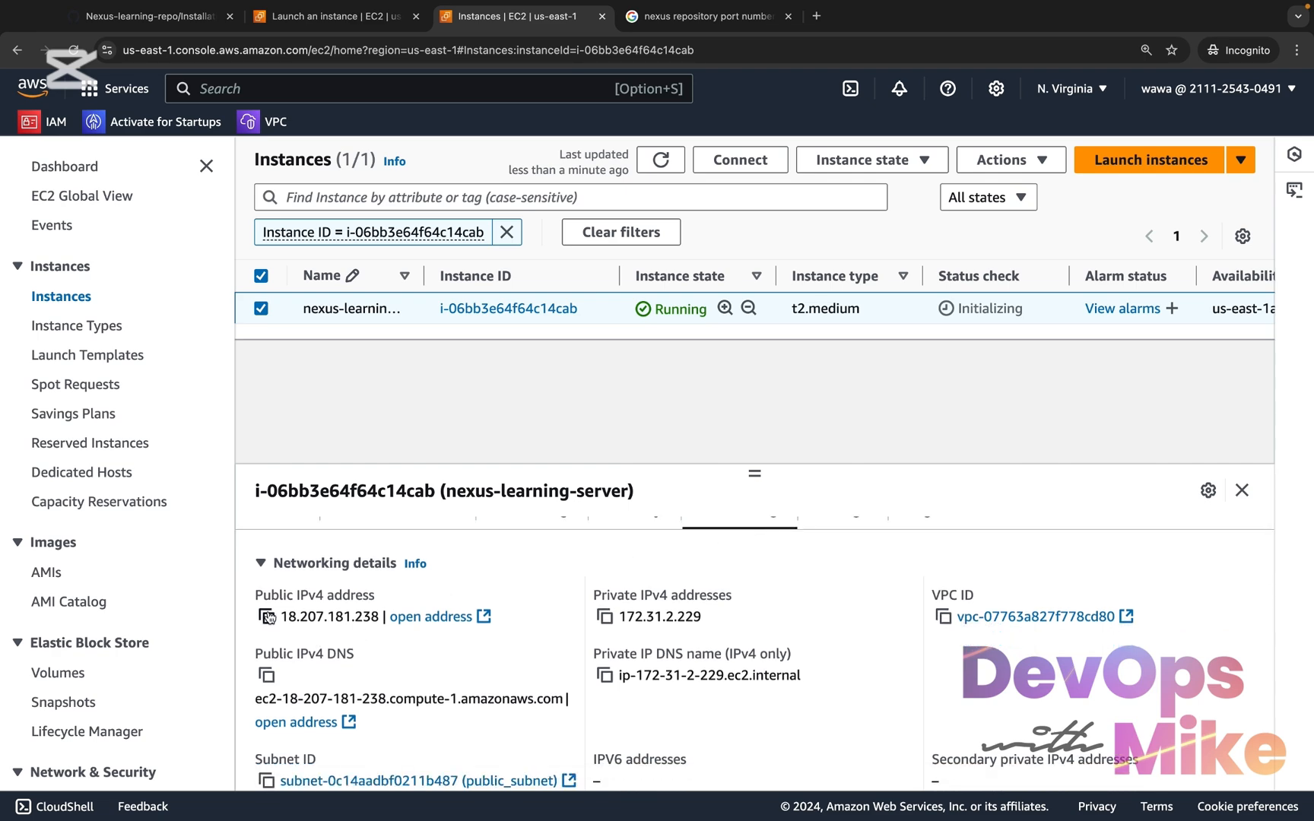
scroll(728, 613, "up", 1)
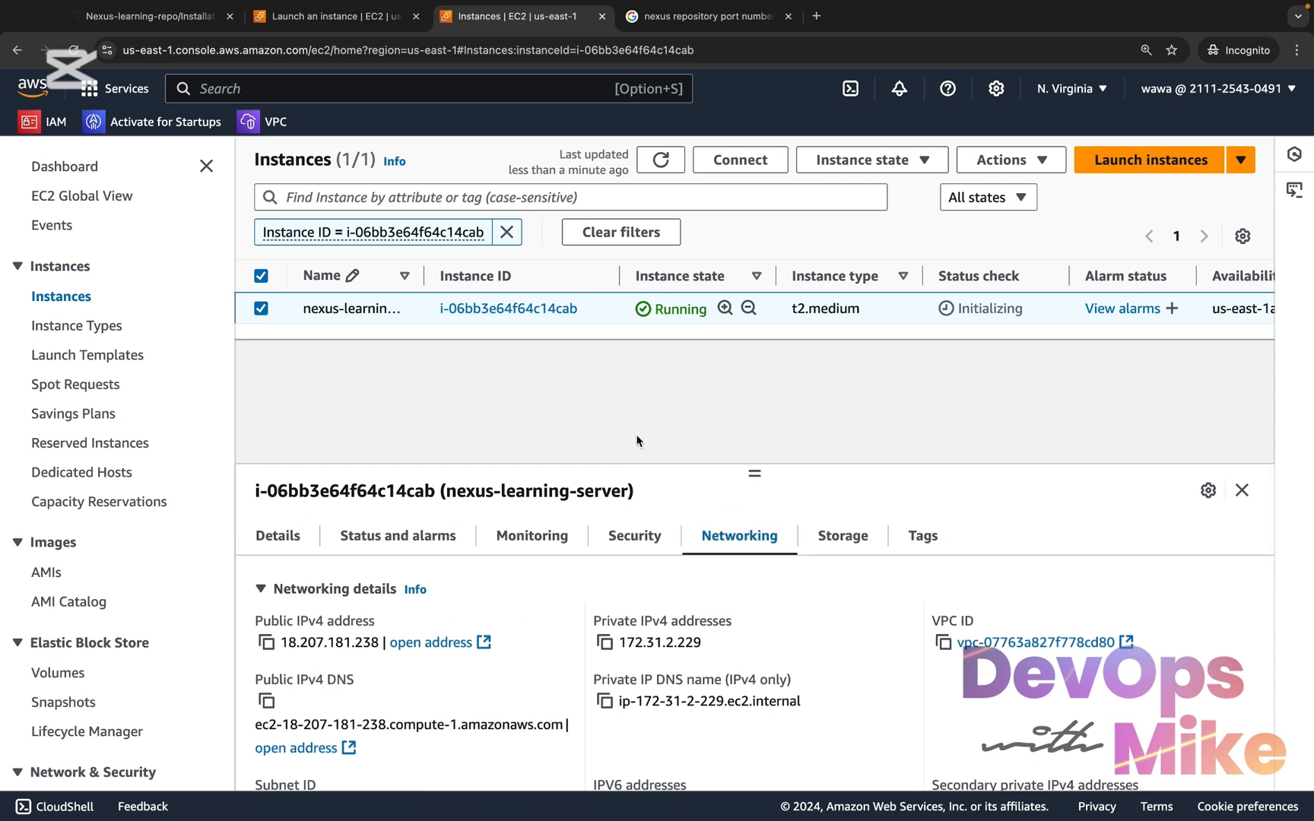
Review the nexus-installation.sh script in Nexus-learning-repo on GitHub and copy its raw contents
left_click(170, 11)
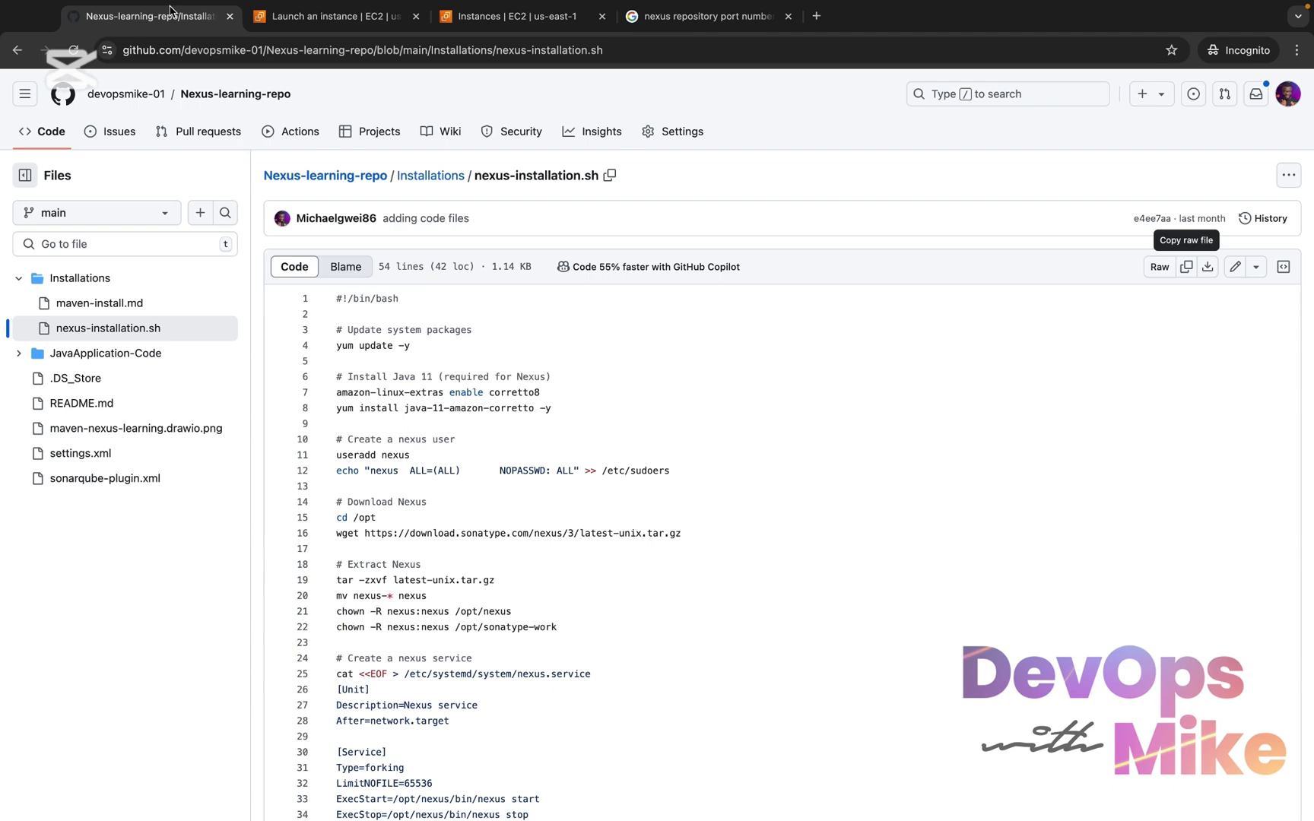
scroll(490, 511, "down", 5)
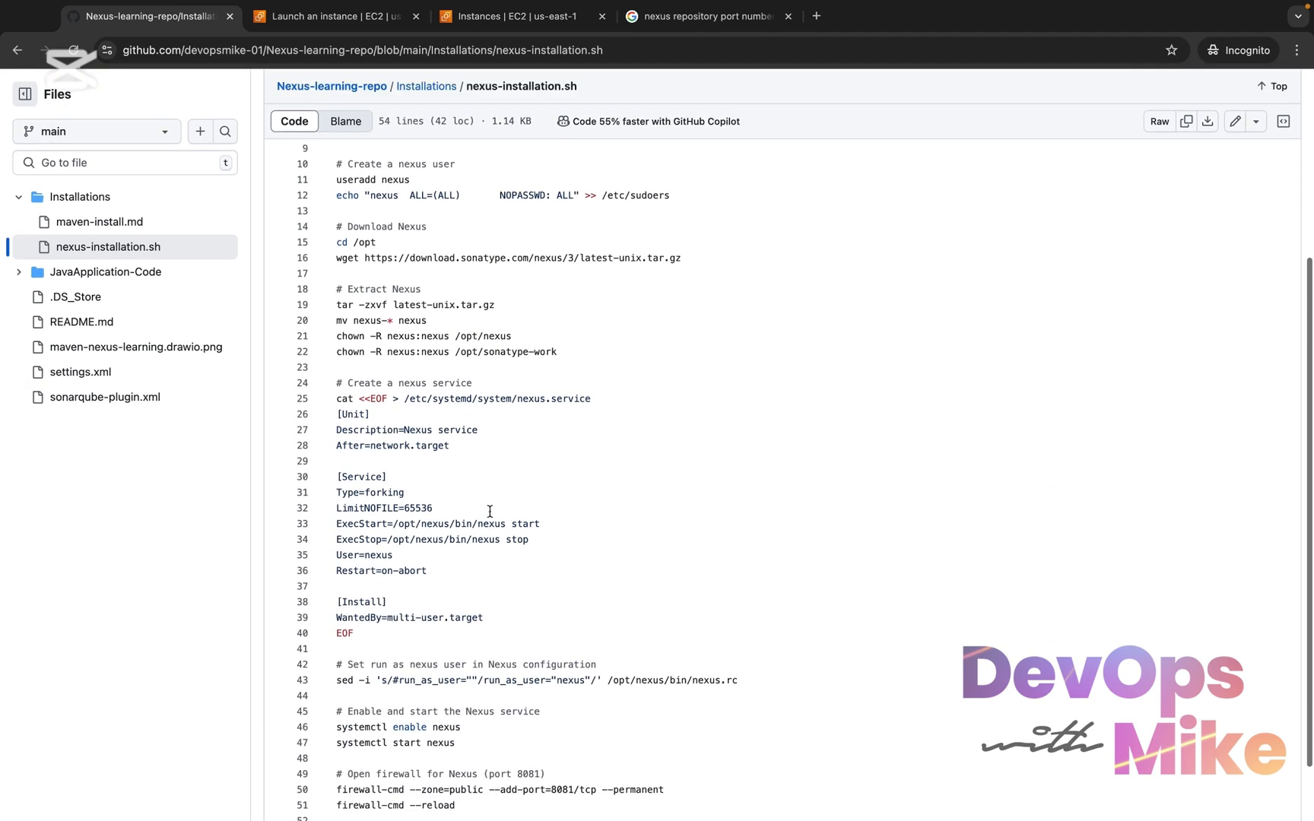
scroll(490, 511, "up", 5)
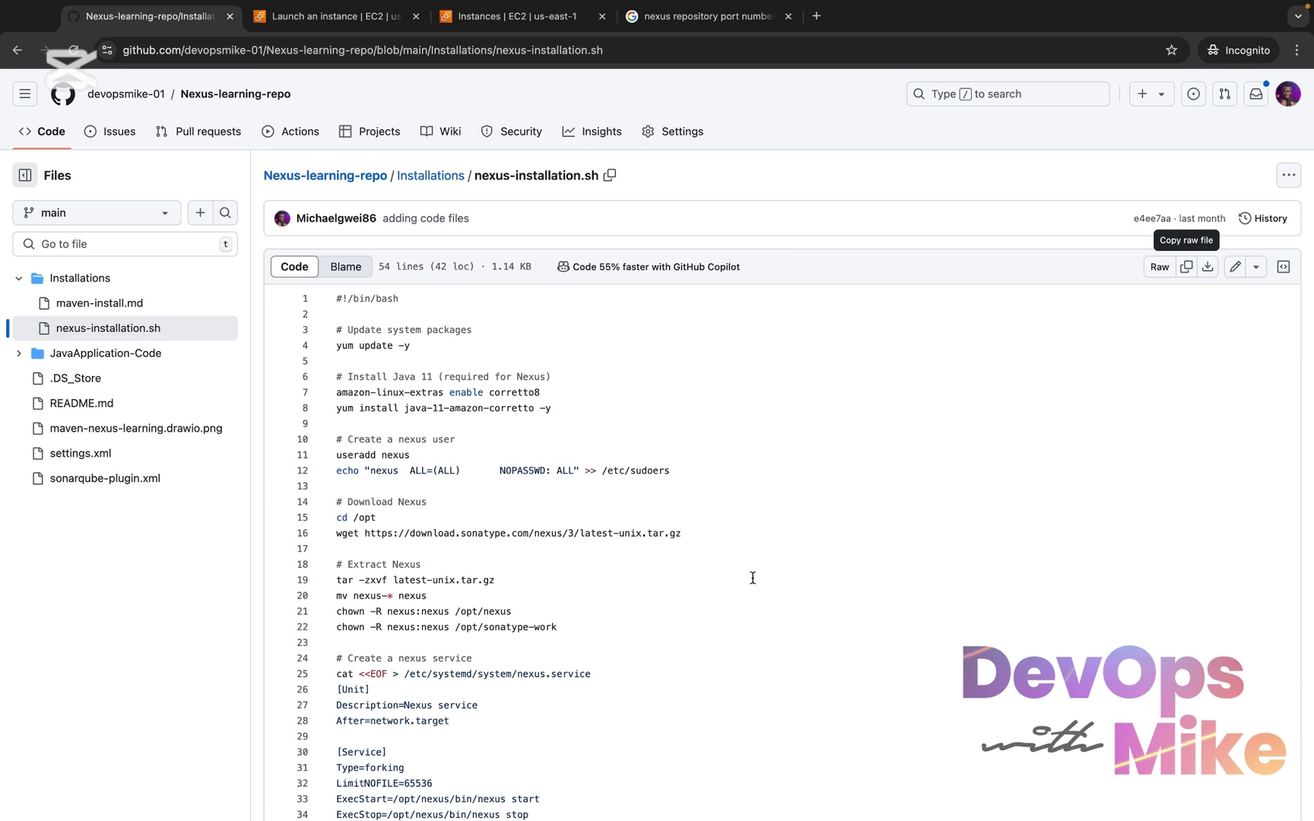
left_click(1185, 272)
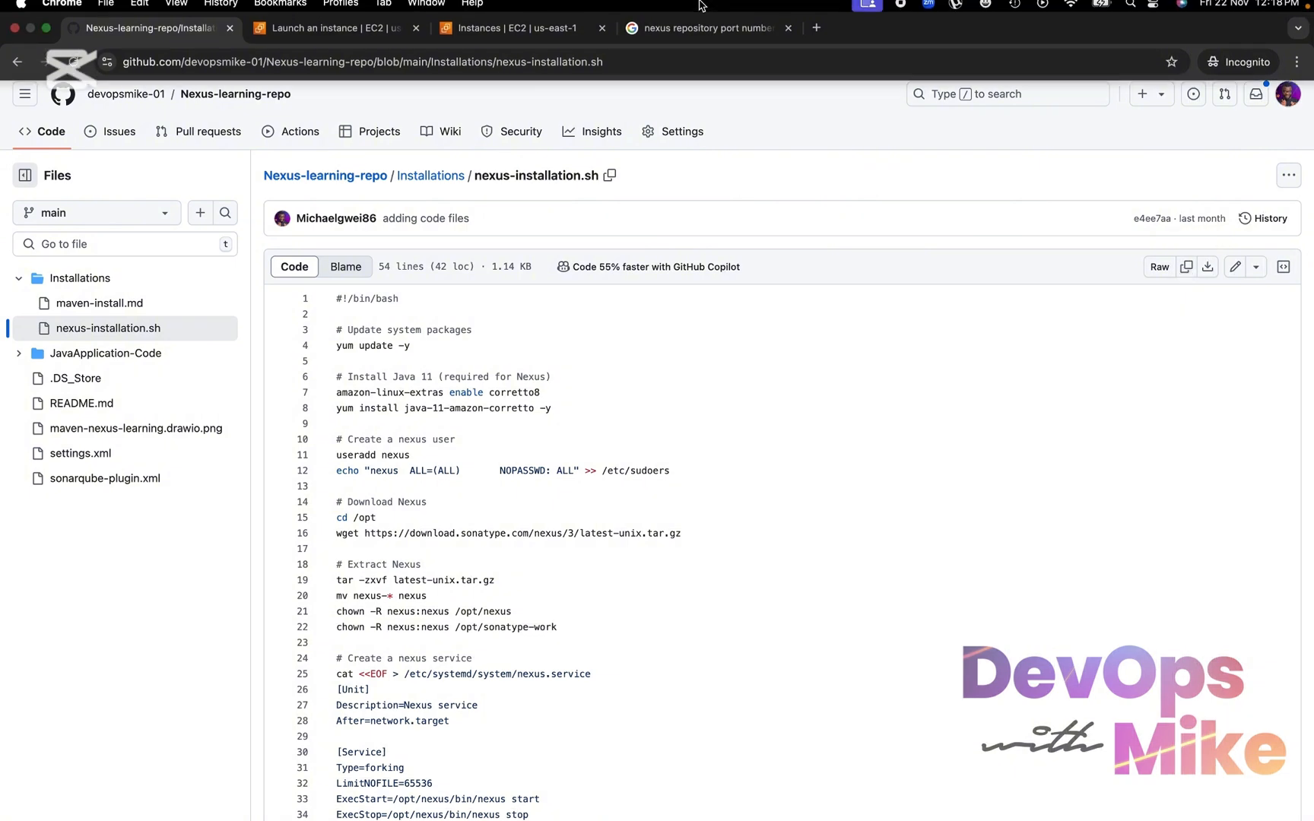
Return to the EC2 Instances page, refresh the list and copy the instance's public IPv4 address
left_click(344, 36)
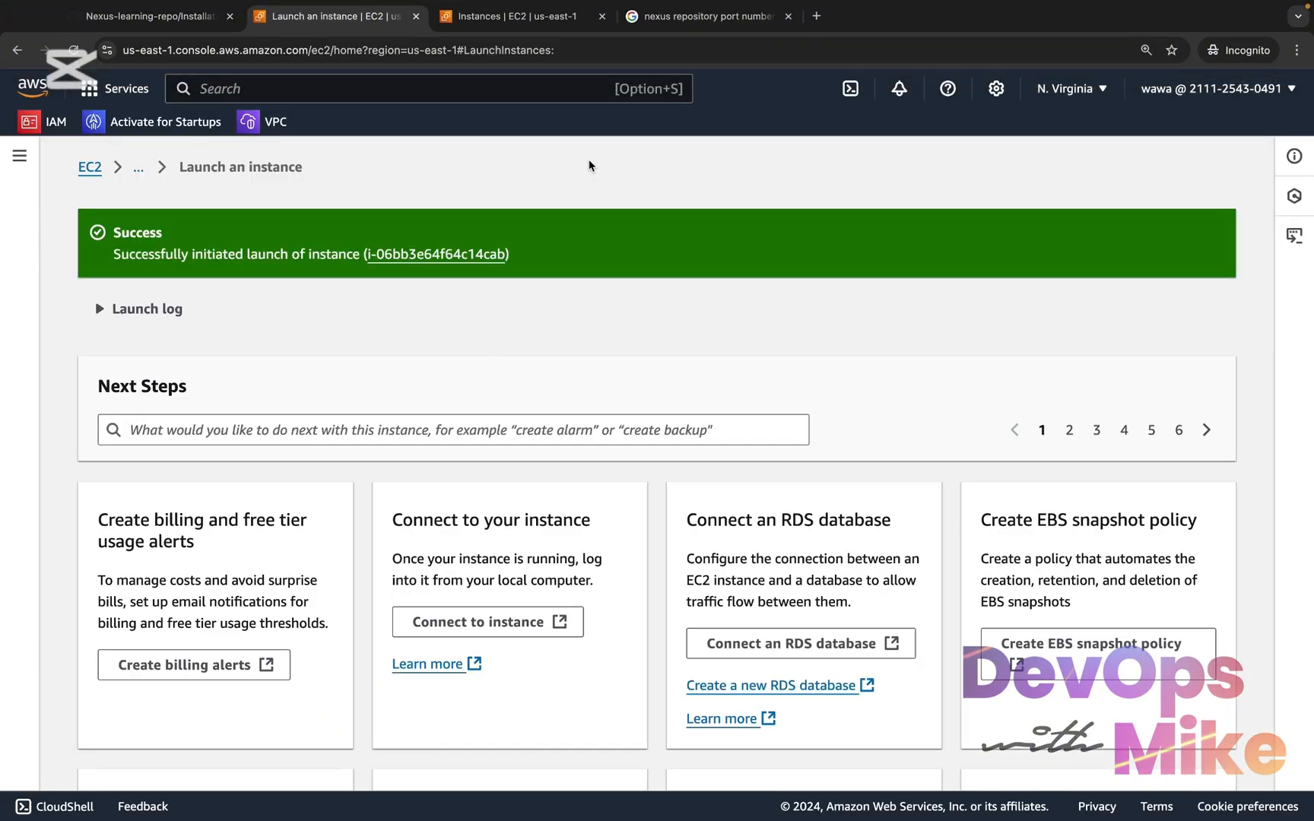
left_click(539, 23)
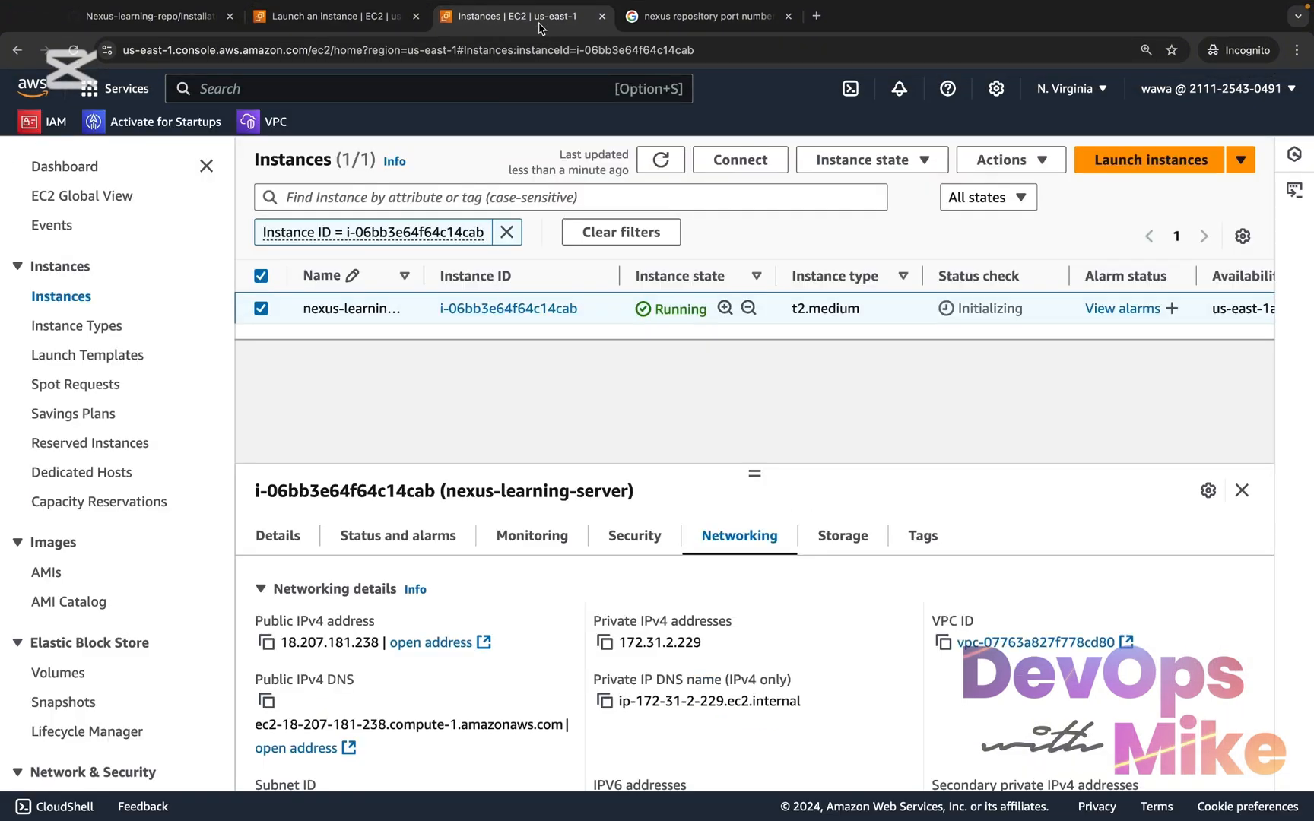
left_click(665, 151)
left_click(266, 643)
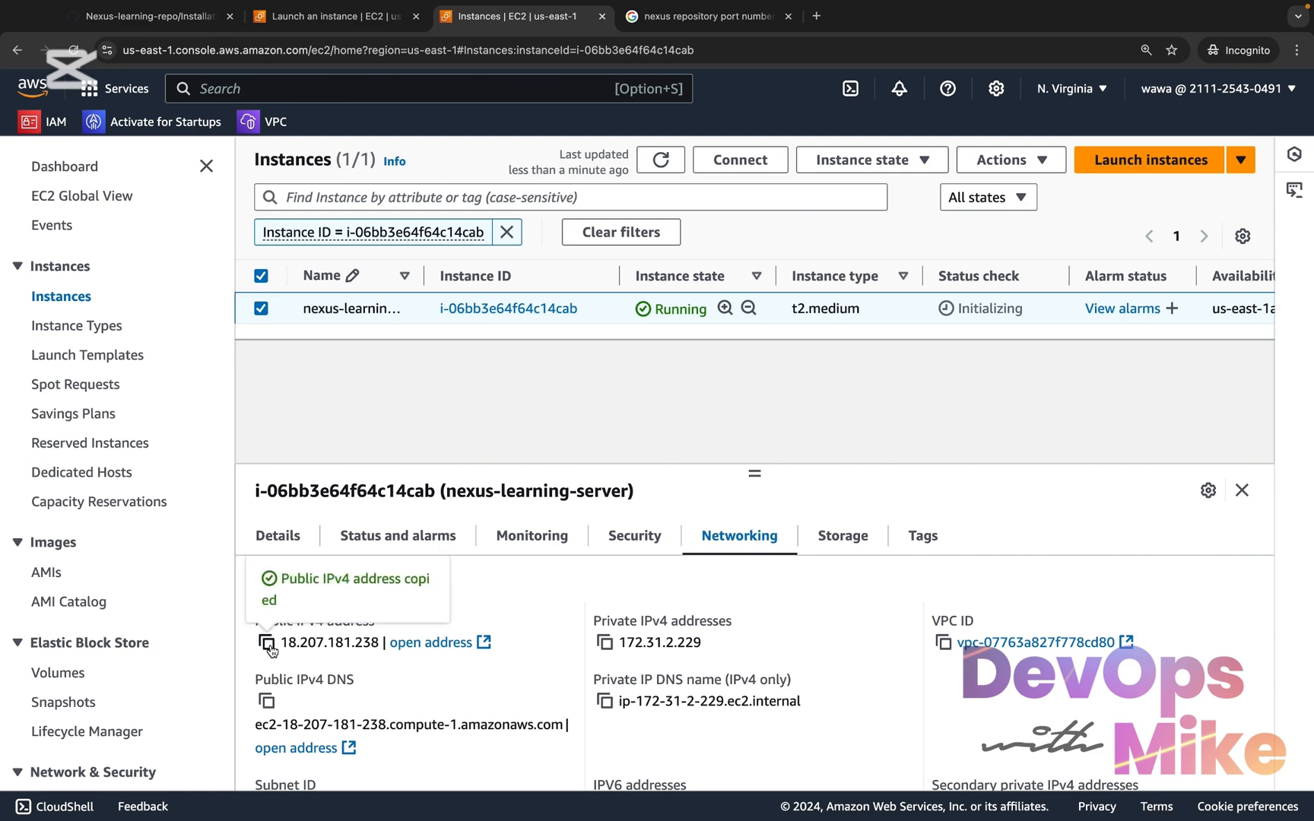
Enter the copied public IPv4 address followed by :8081 as the address in a new browser tab
left_click(816, 16)
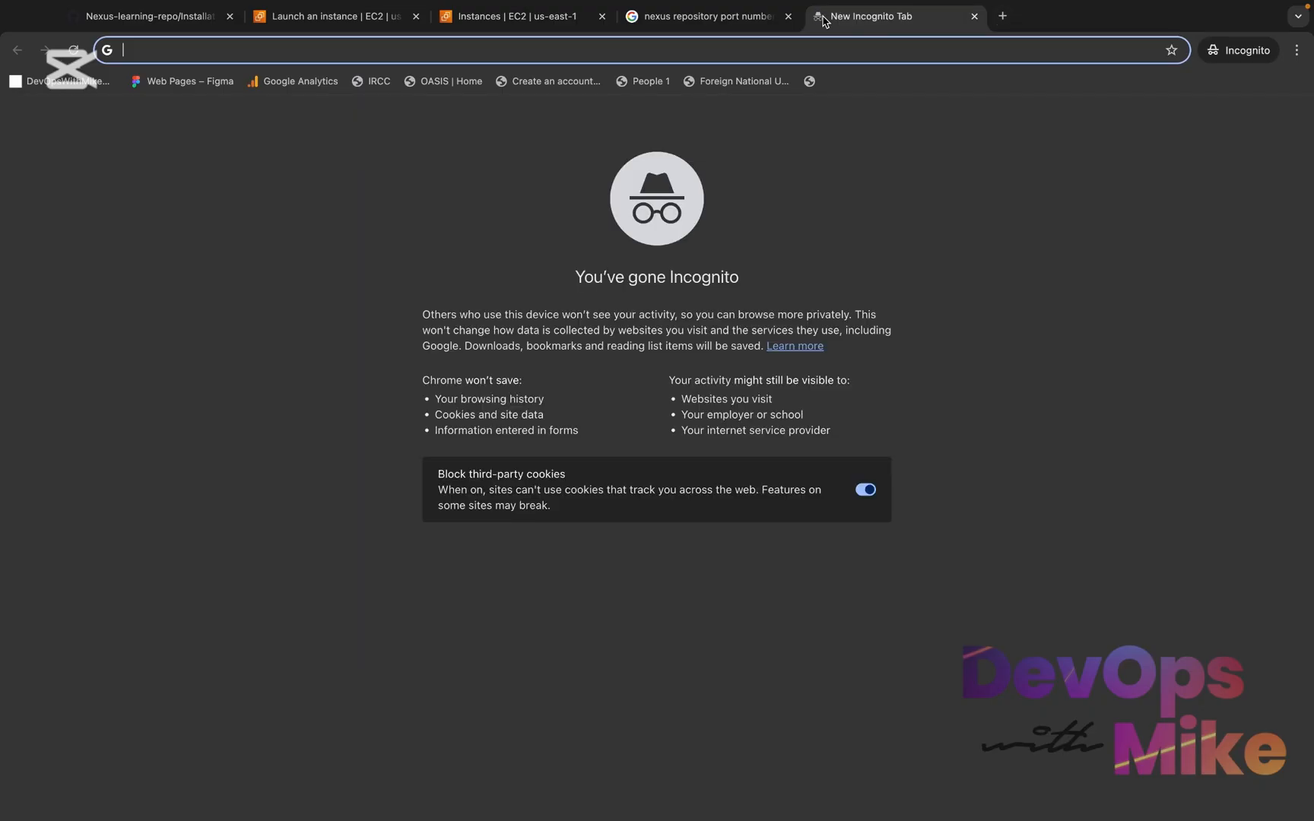
left_click(974, 17)
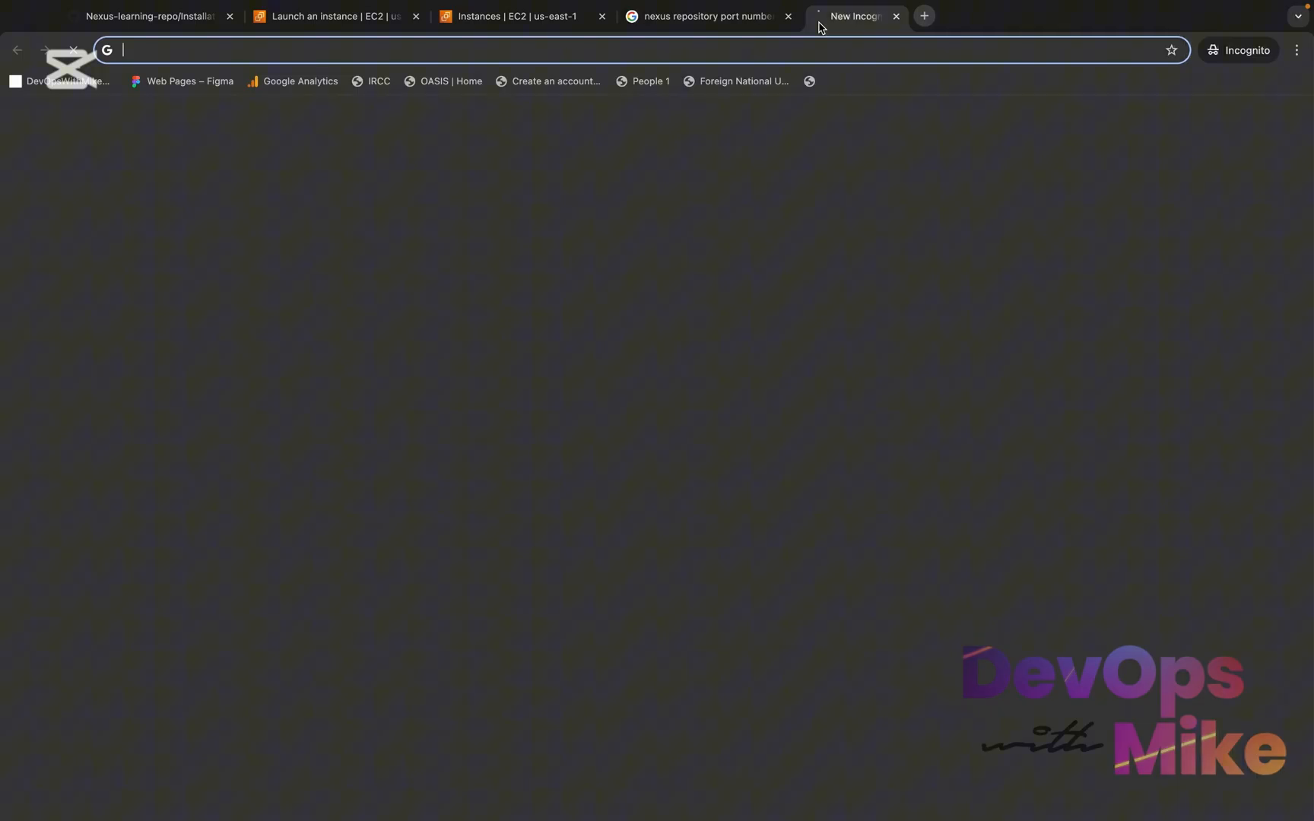
left_click(816, 16)
key("super+v")
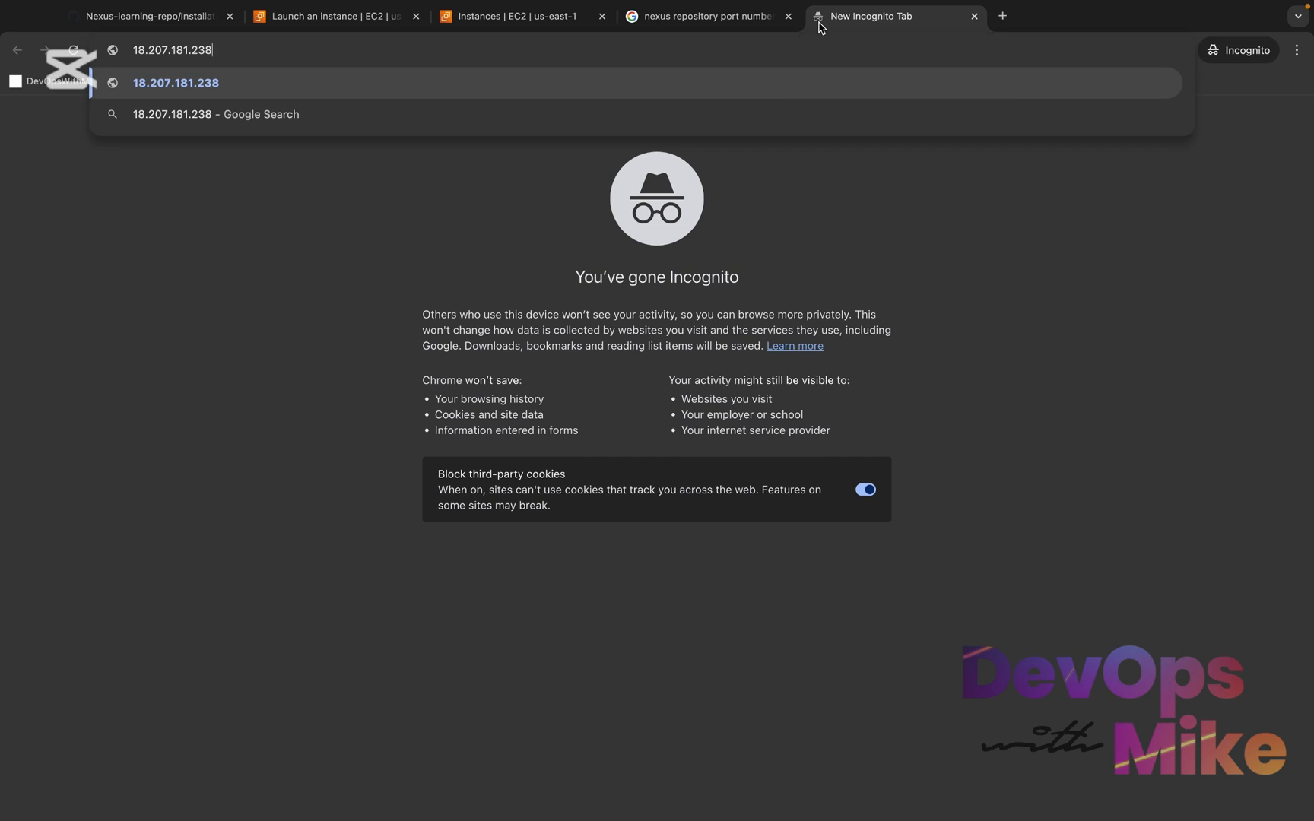
type(":")
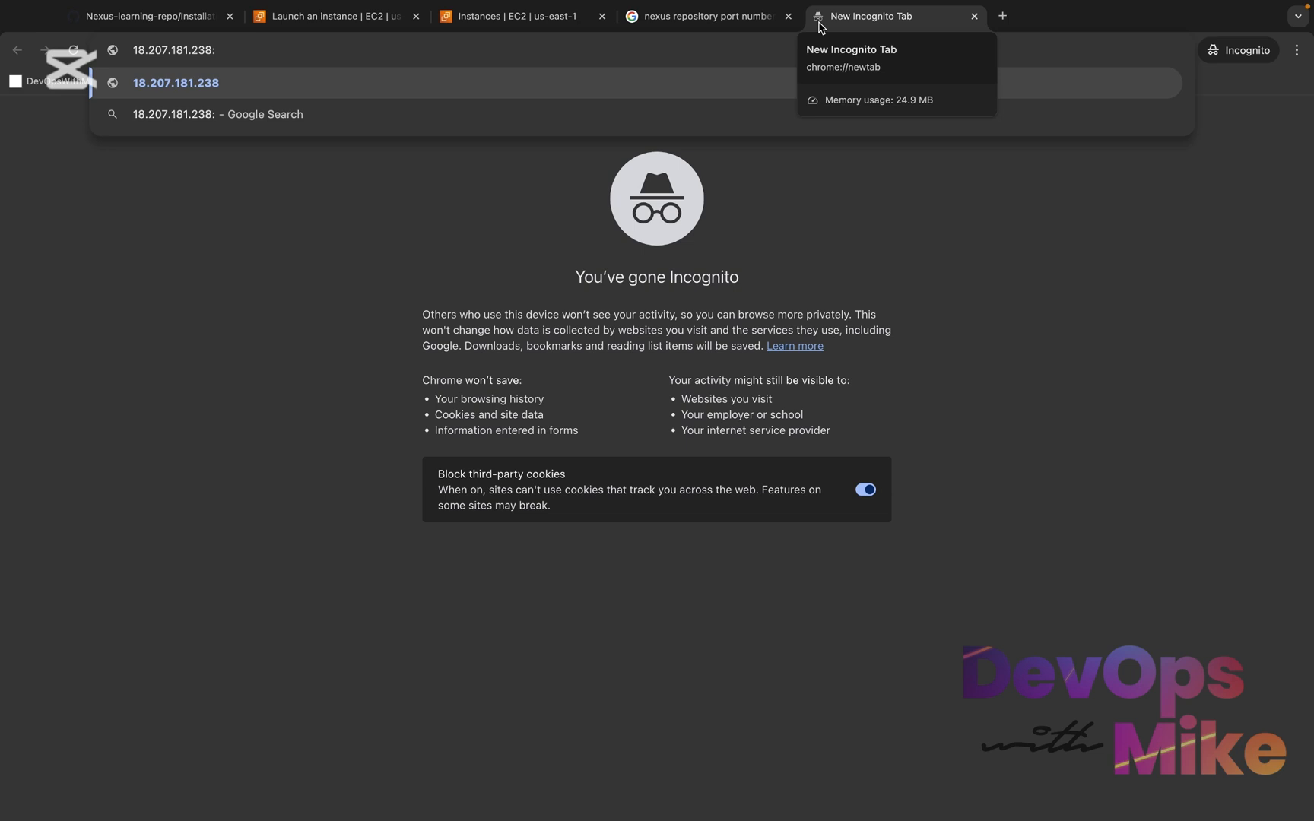
type("808")
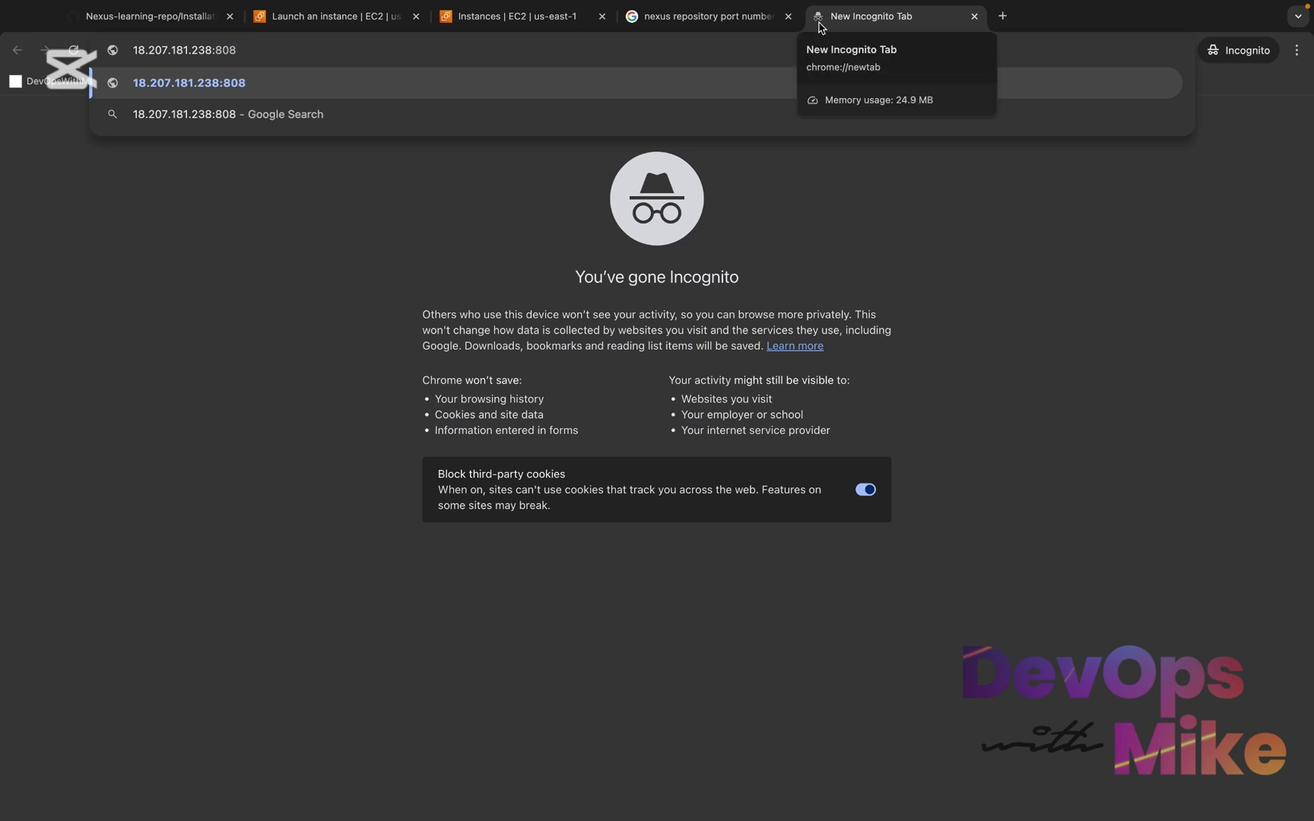
type("1")
Check the default Nexus IP address and port in the Google result, and return to the tab with the entered address
left_click(715, 17)
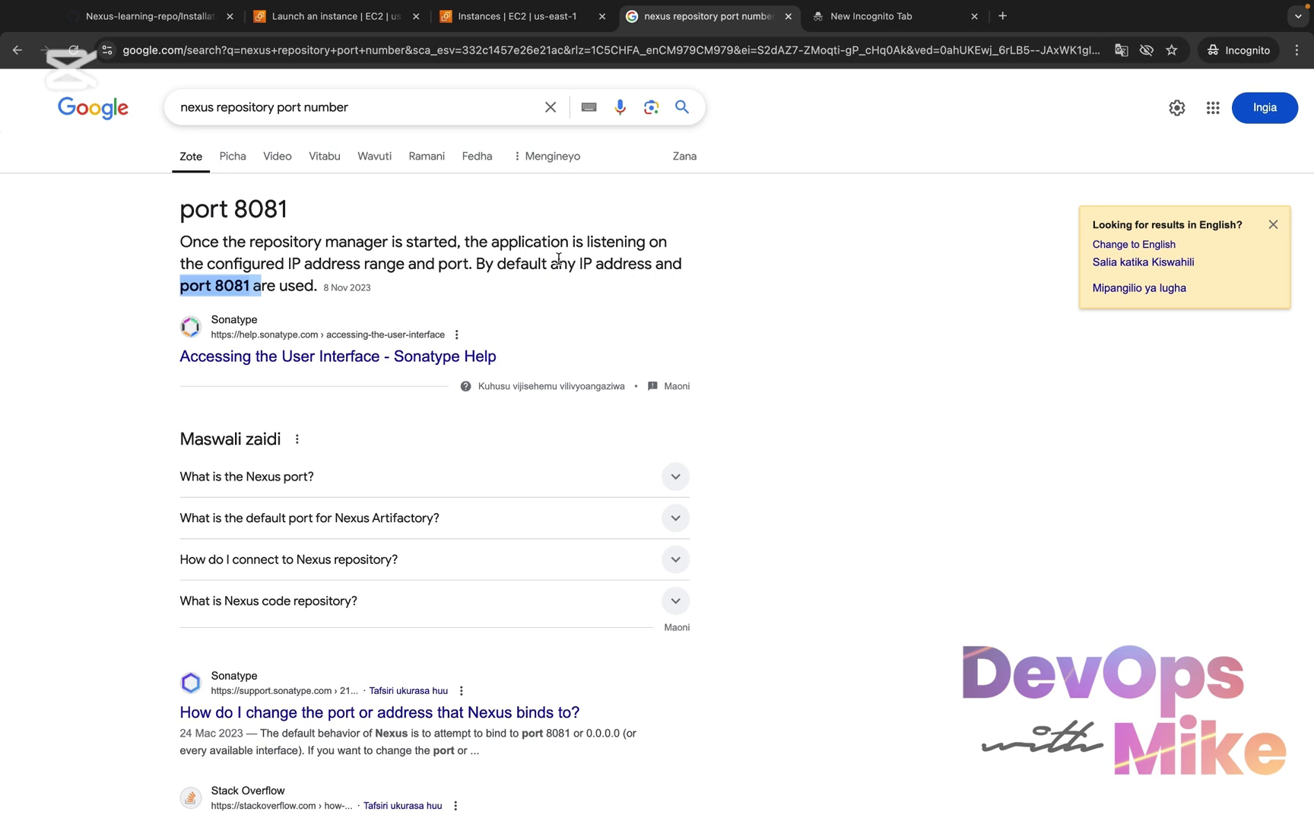
left_click_drag(551, 264, 650, 266)
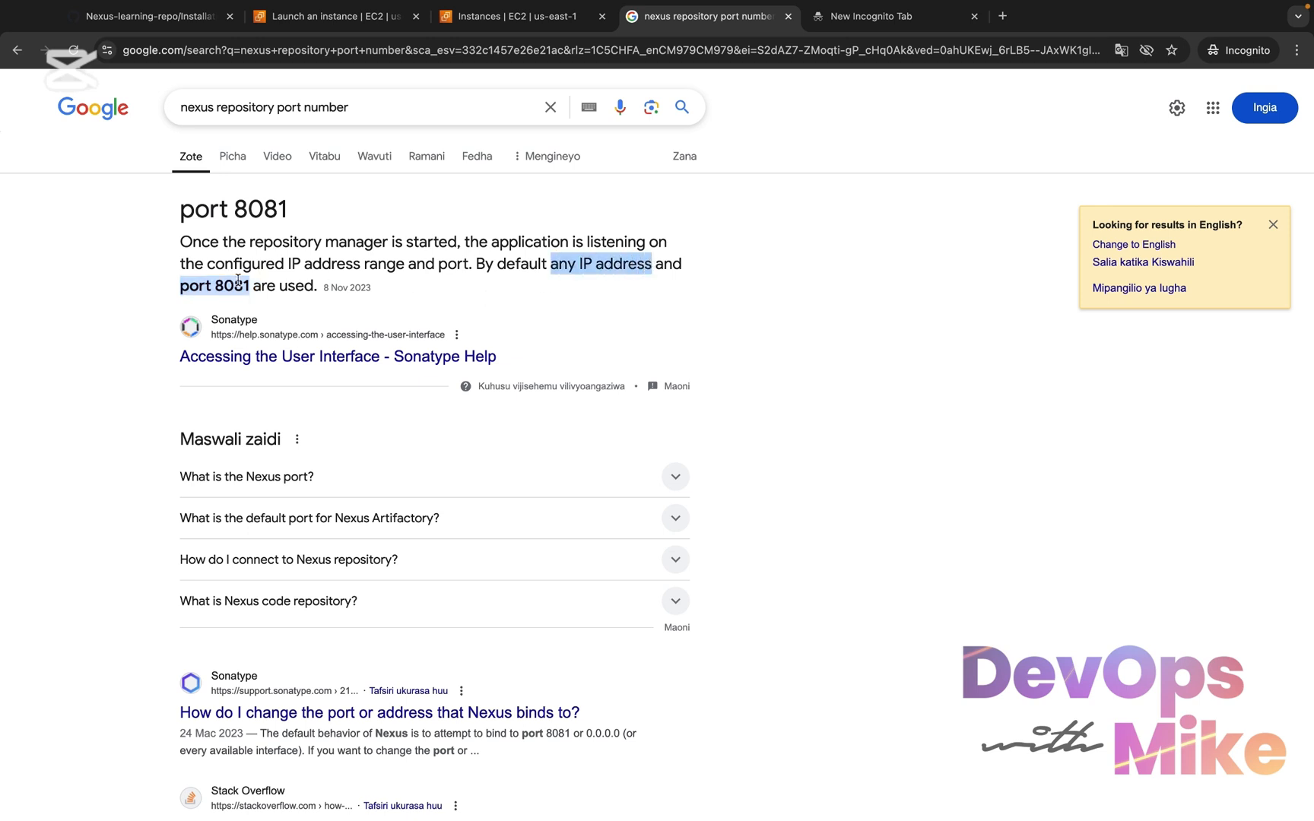
left_click_drag(238, 280, 169, 291)
left_click(821, 28)
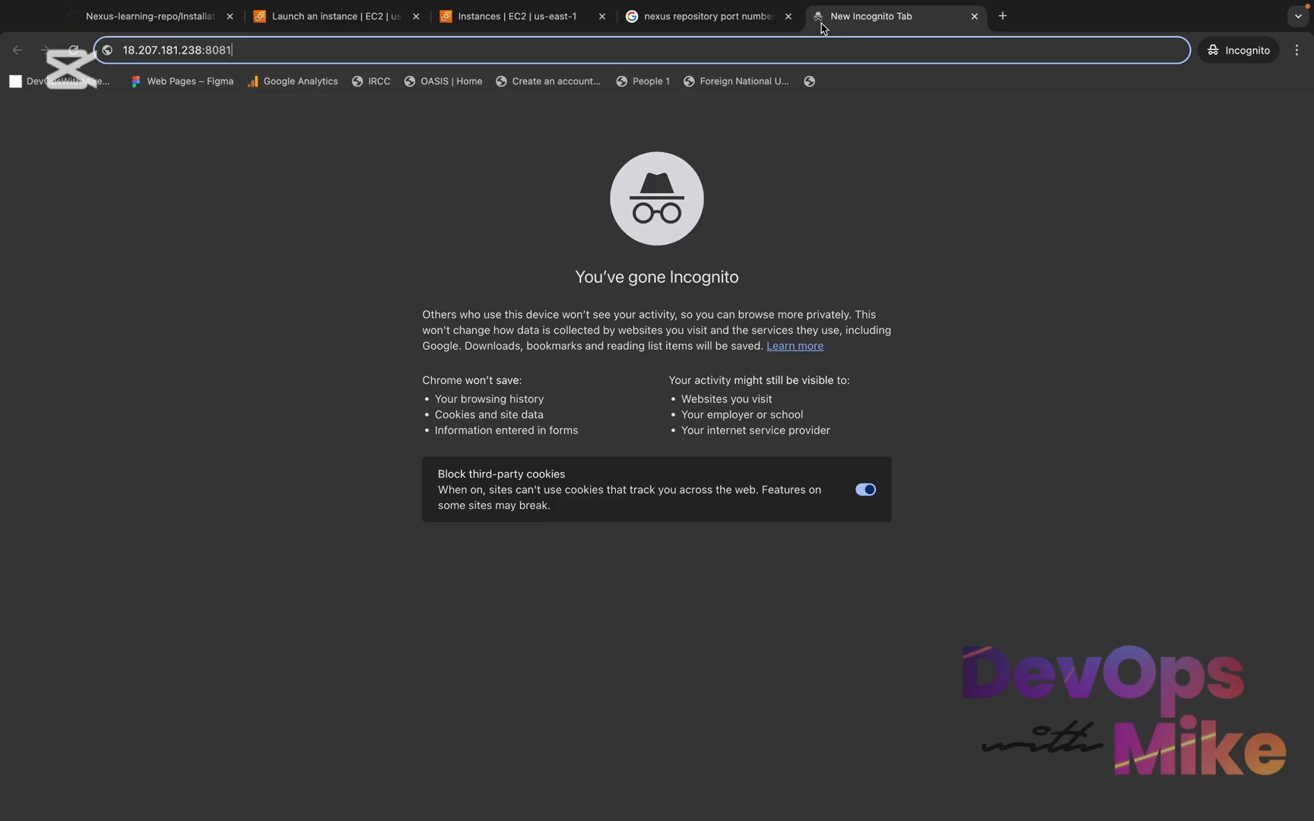
Load 18.207.181.238:8081 in the browser and continue to the site without a secure connection
left_click_drag(178, 54, 107, 56)
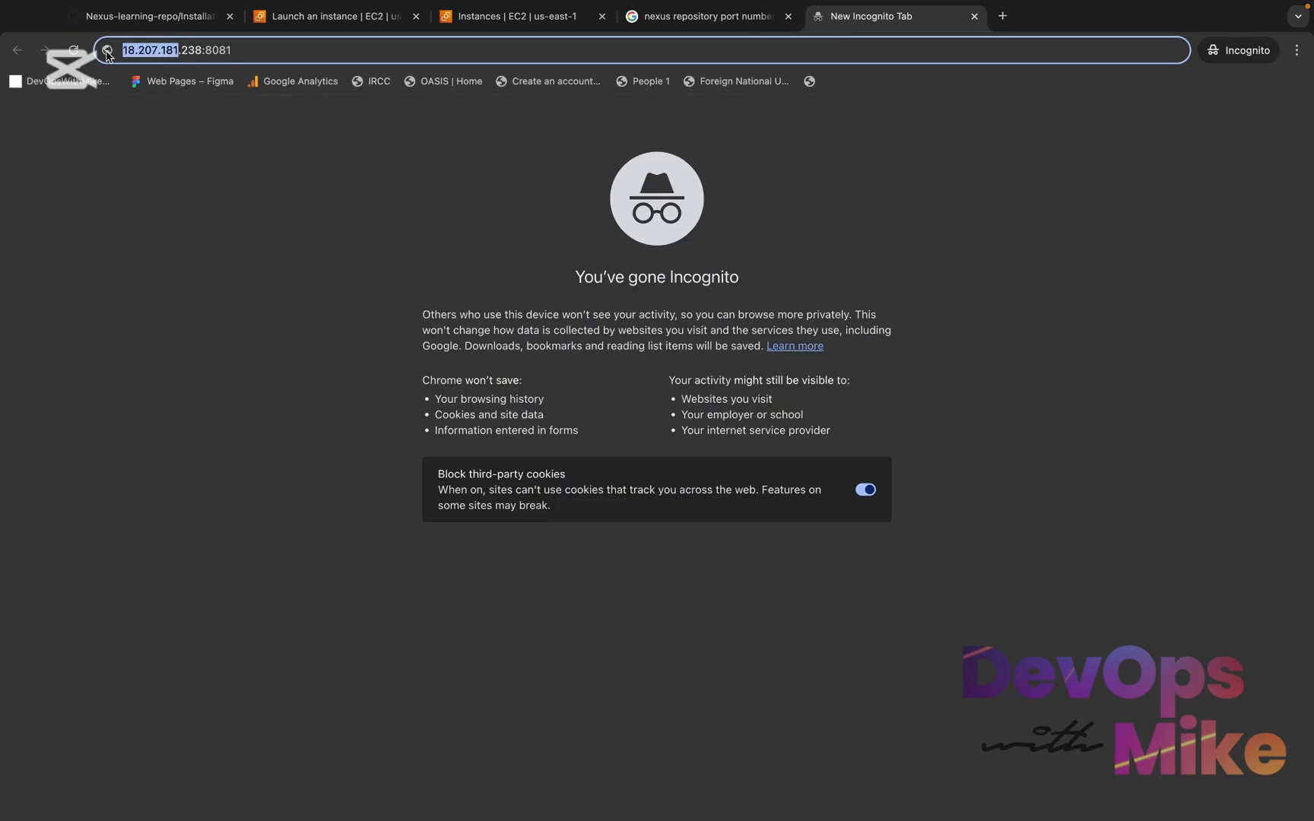
left_click(248, 50)
left_click_drag(247, 50, 213, 52)
left_click(255, 53)
key("Return")
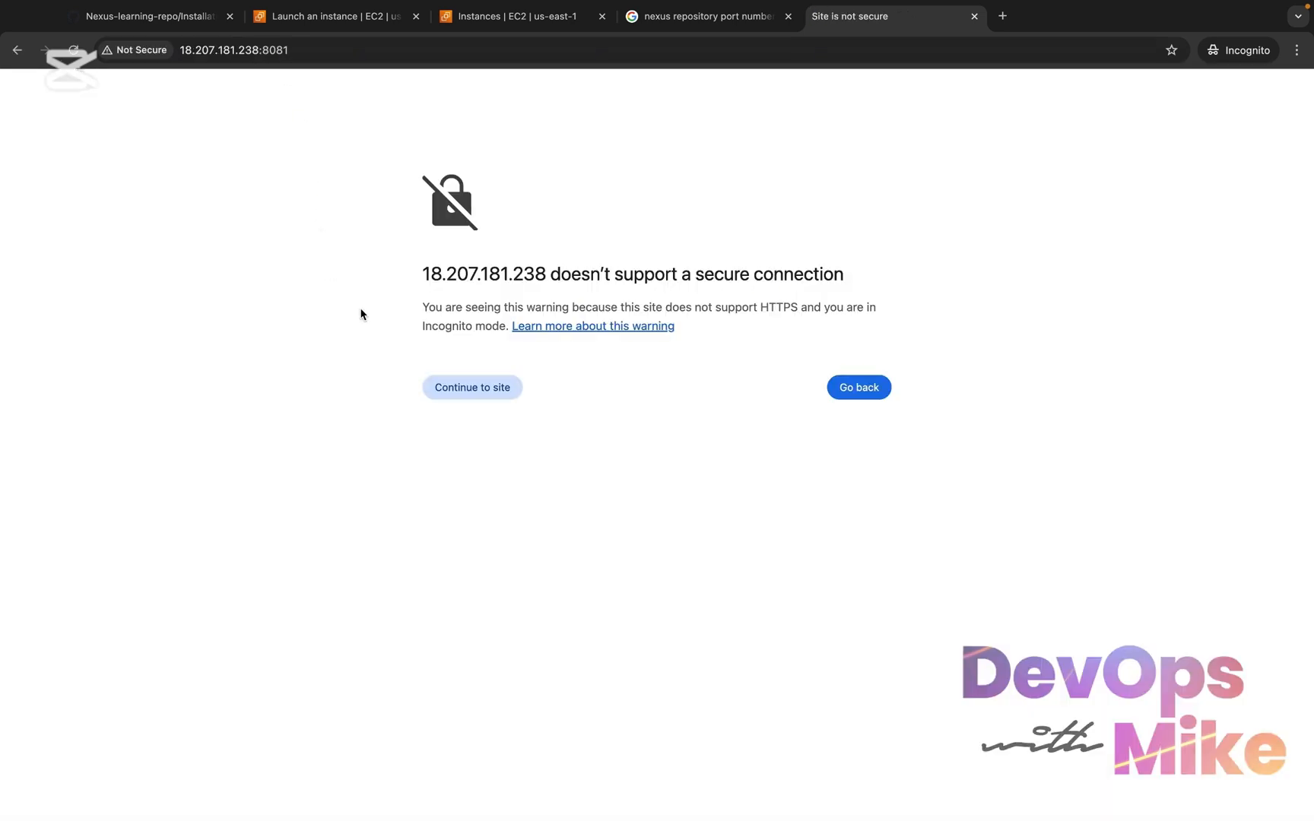
left_click(449, 391)
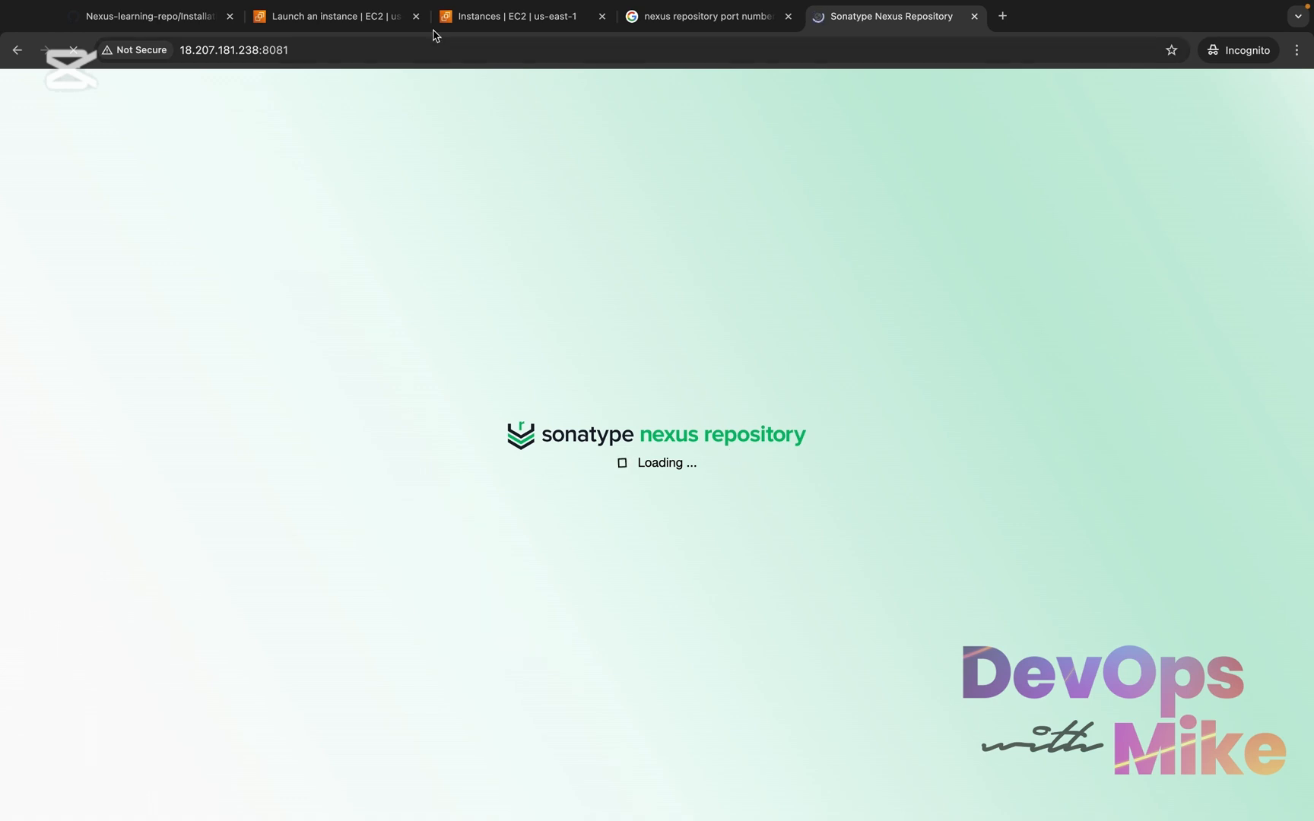
Refresh the instance's status check in the EC2 Instances list and return to the Sonatype Nexus Repository page
left_click(514, 18)
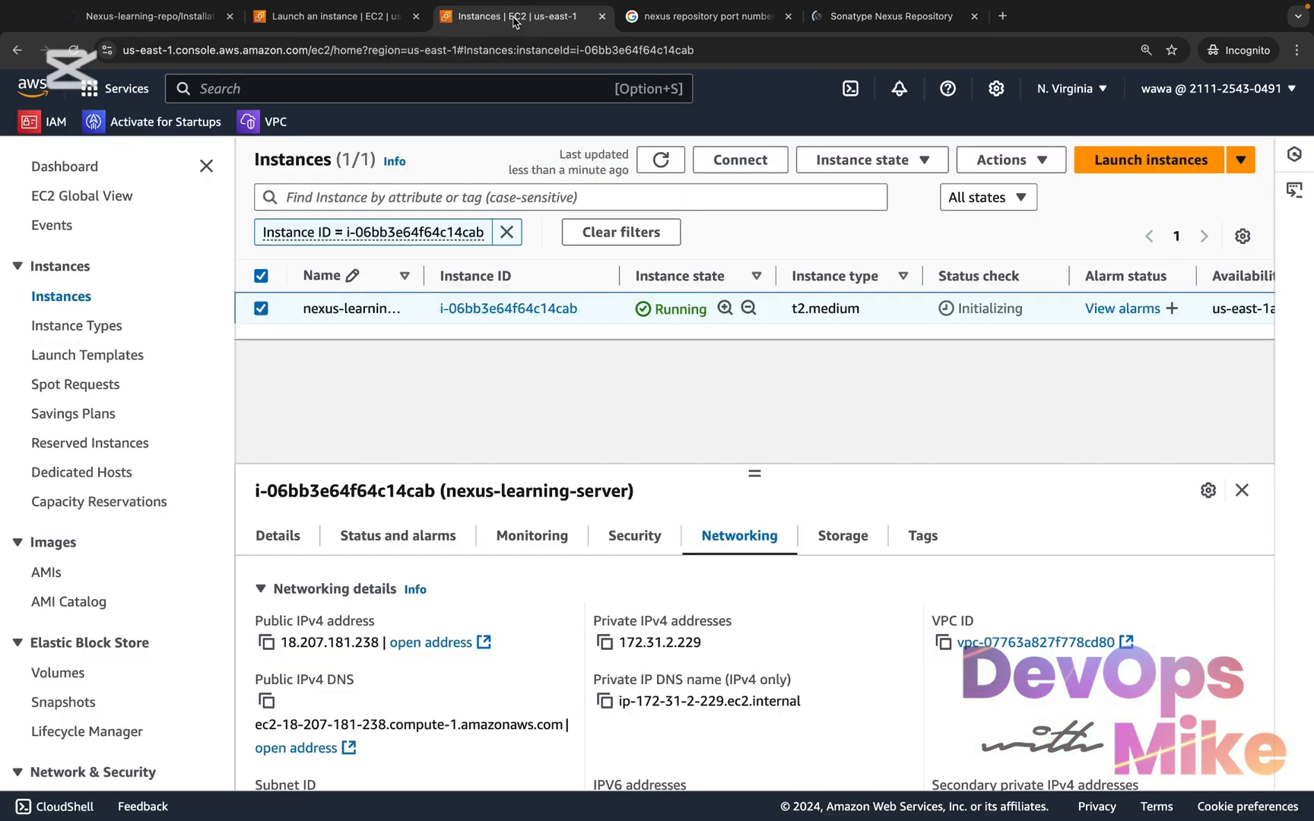
left_click(660, 160)
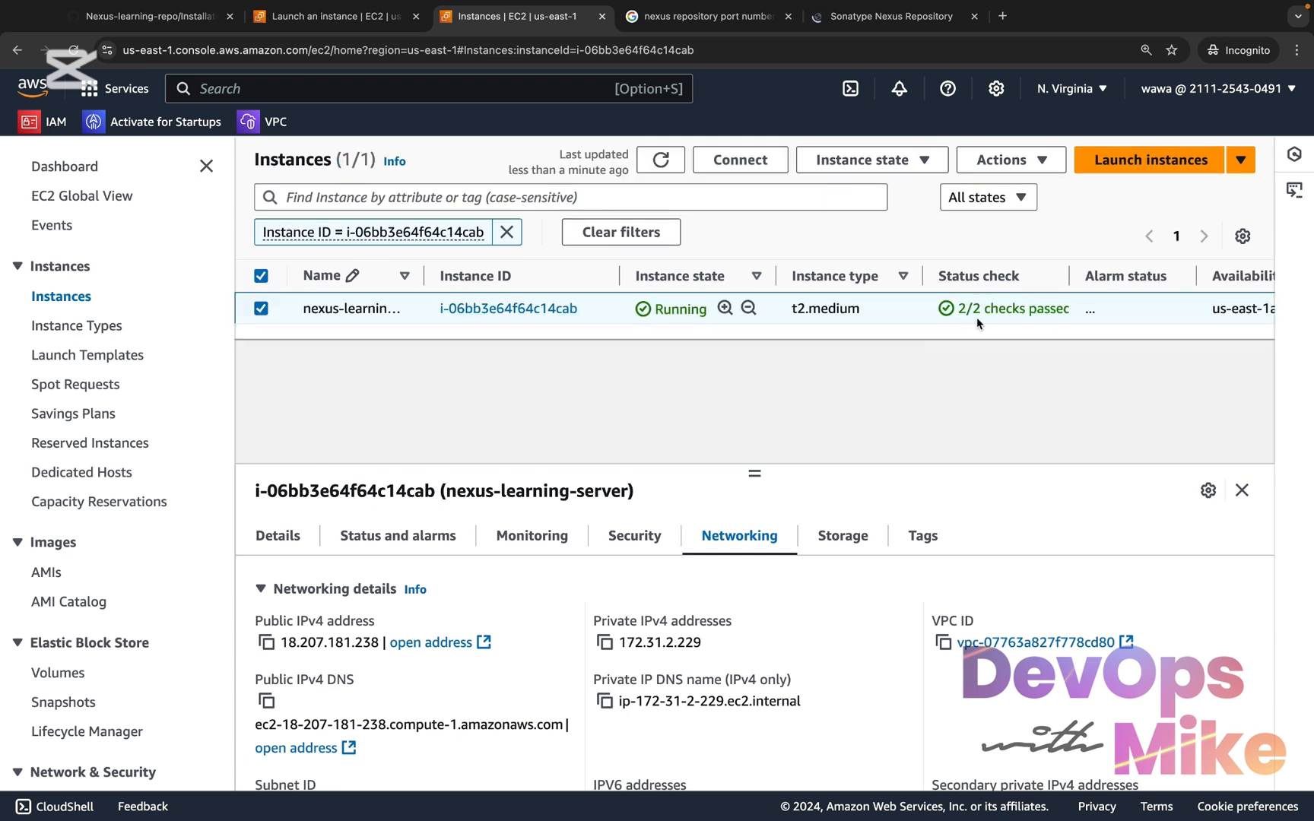
left_click(891, 22)
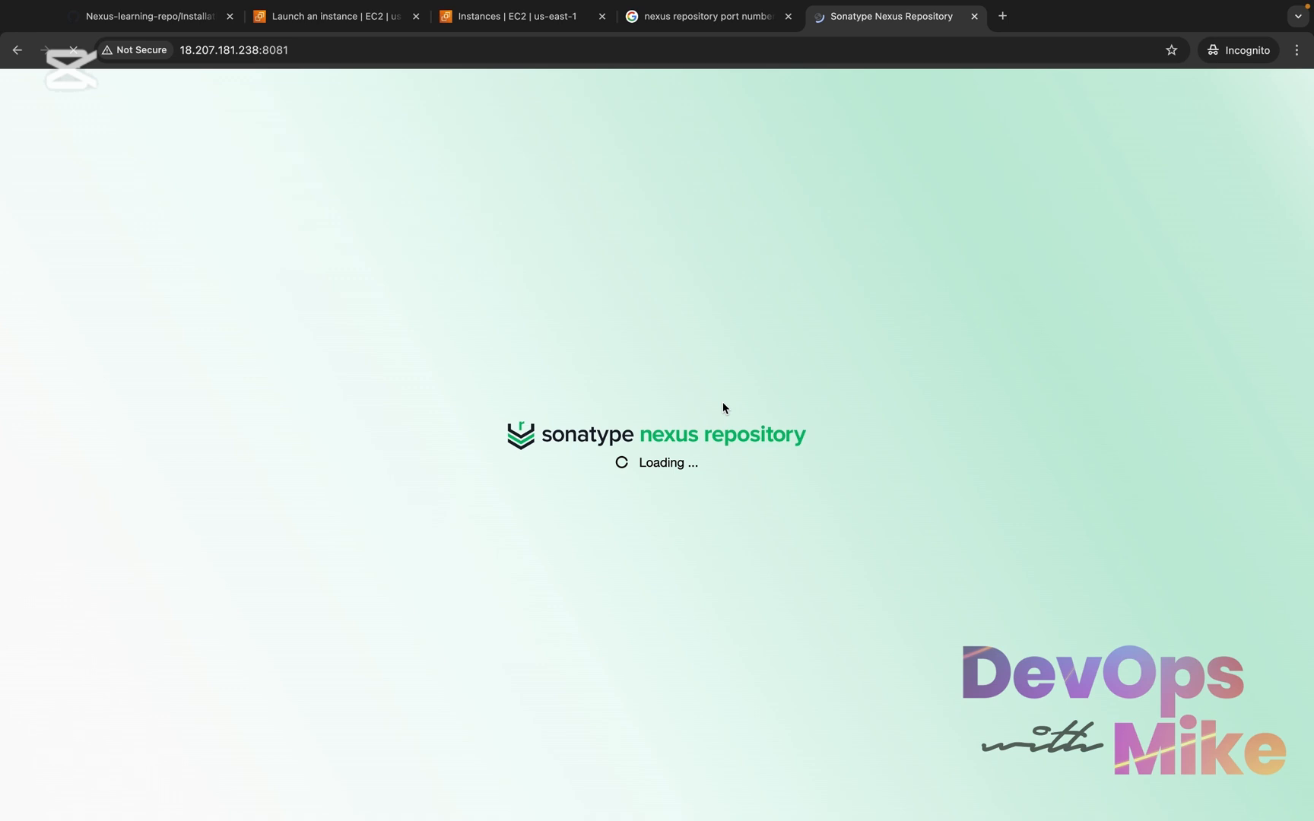
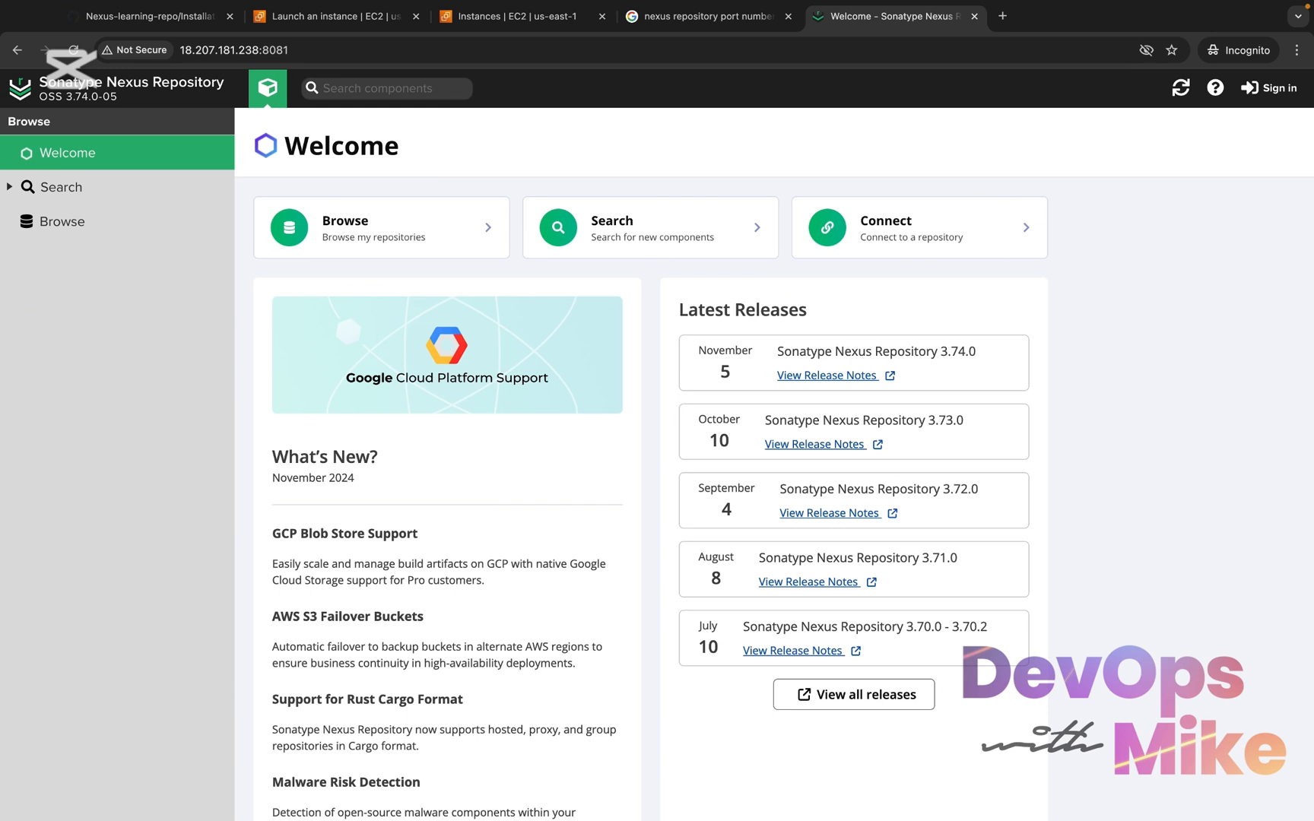
Open the Nexus sign-in dialog and copy the admin password file path /opt/sonatype-work/nexus3/admin.password
left_click(1269, 87)
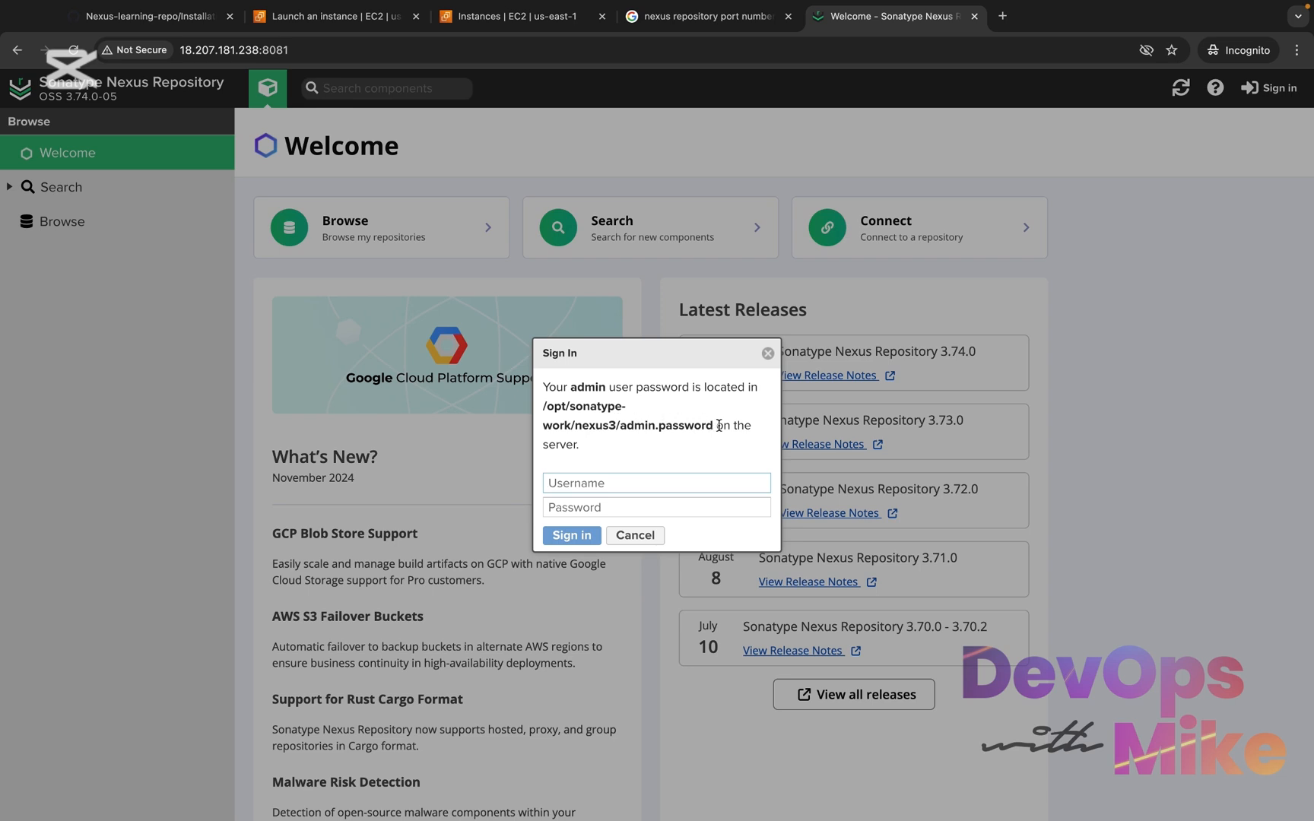
left_click_drag(714, 425, 544, 407)
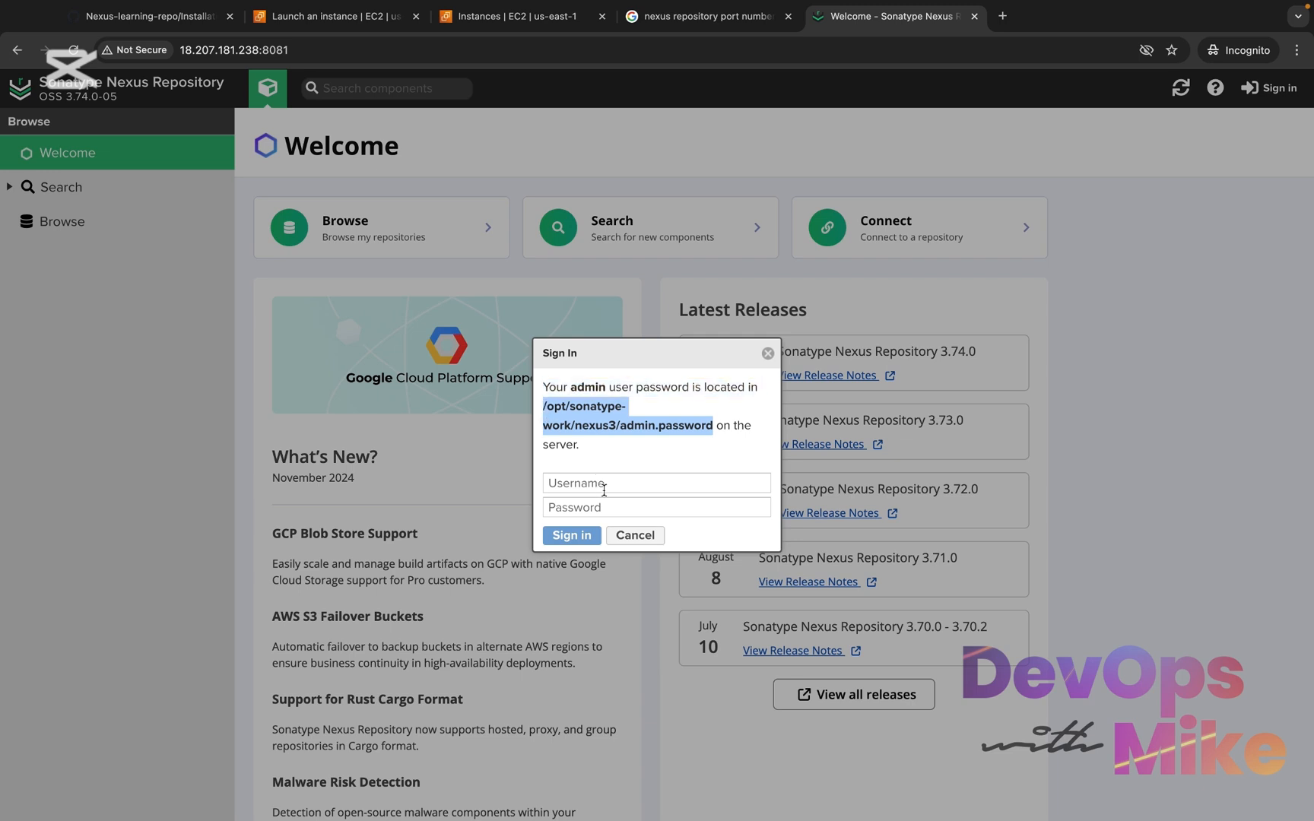
right_click(577, 414)
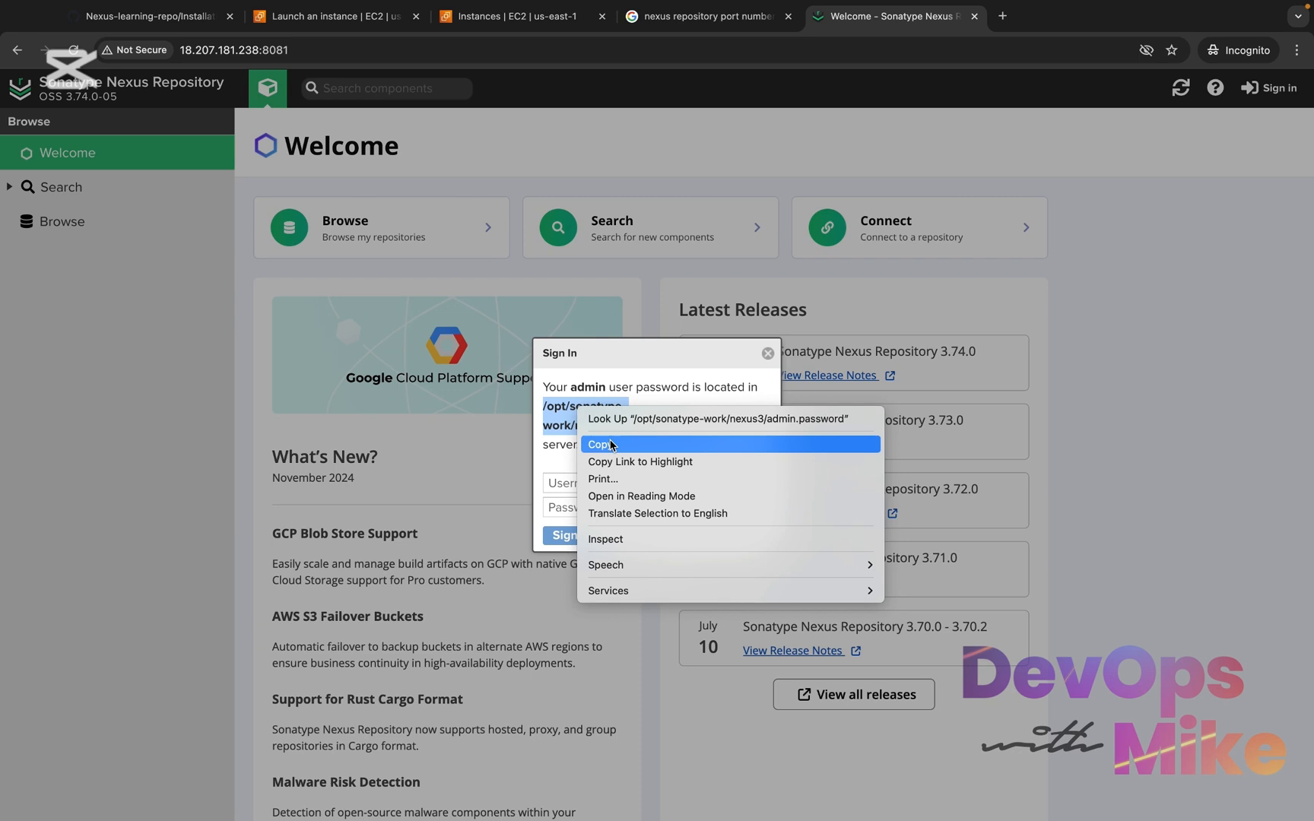
left_click(601, 443)
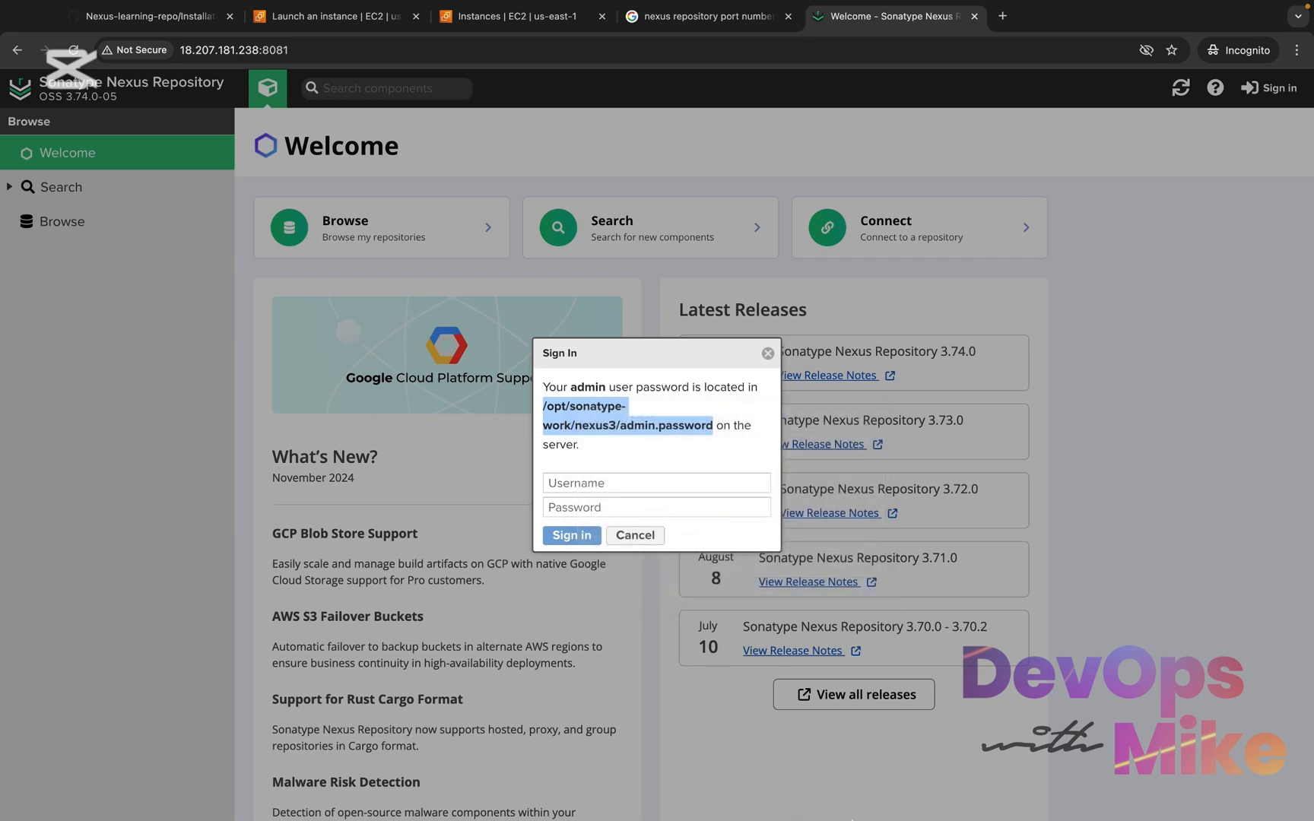
Switch to Terminal, show it full screen with larger text, and clear the old output
left_click(898, 796)
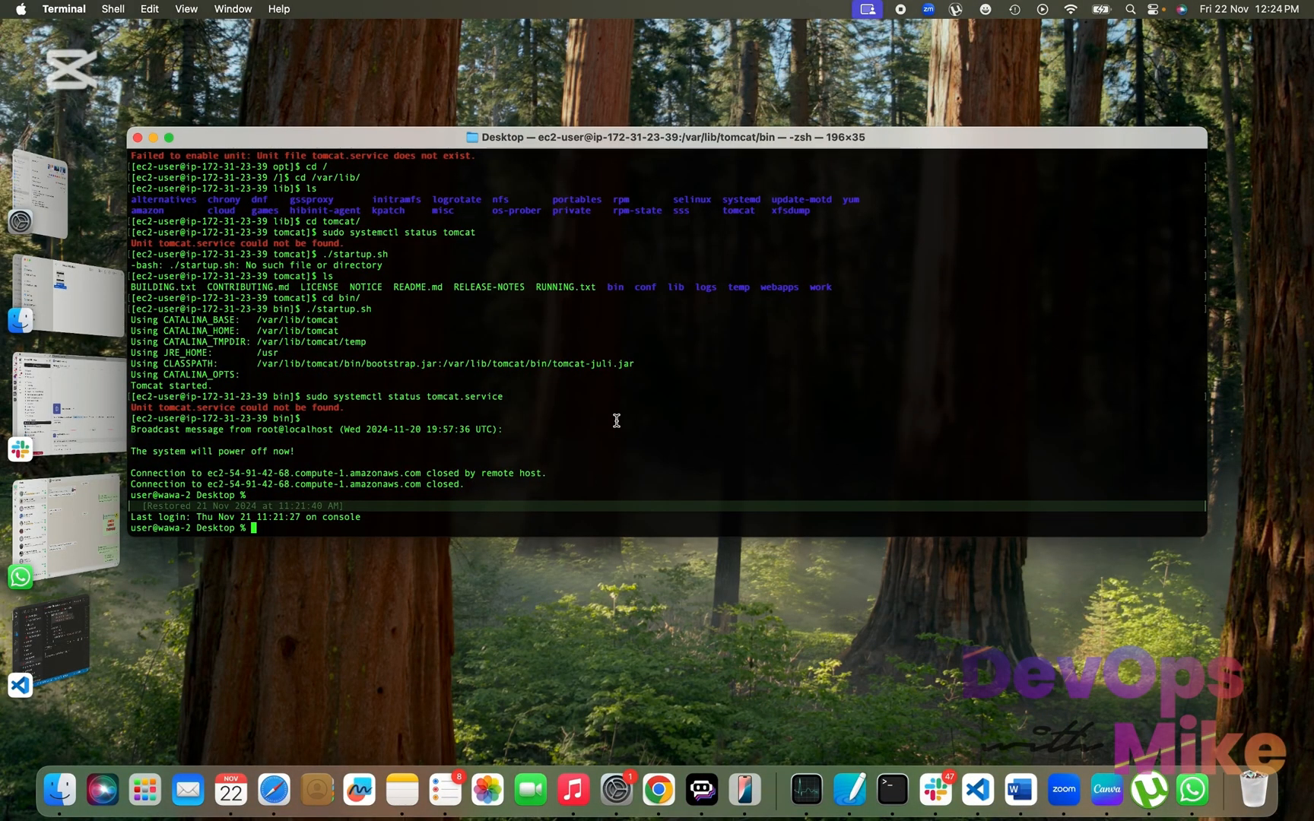
type("clear")
key("Return")
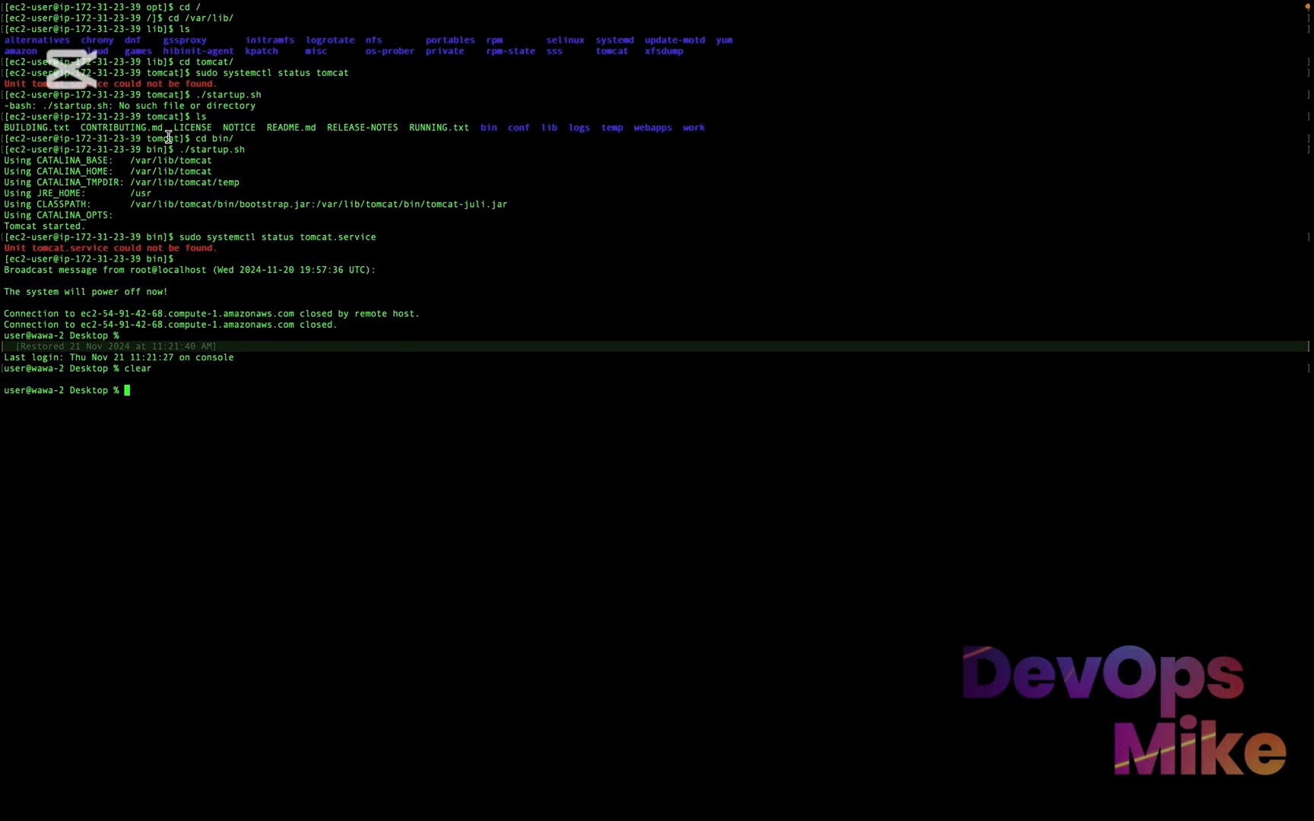
key("super+plus")
key("super+plus")
key("super+plus")
key("super+plus")
key("super+plus")
key("super+plus")
key("super+plus")
key("super+plus")
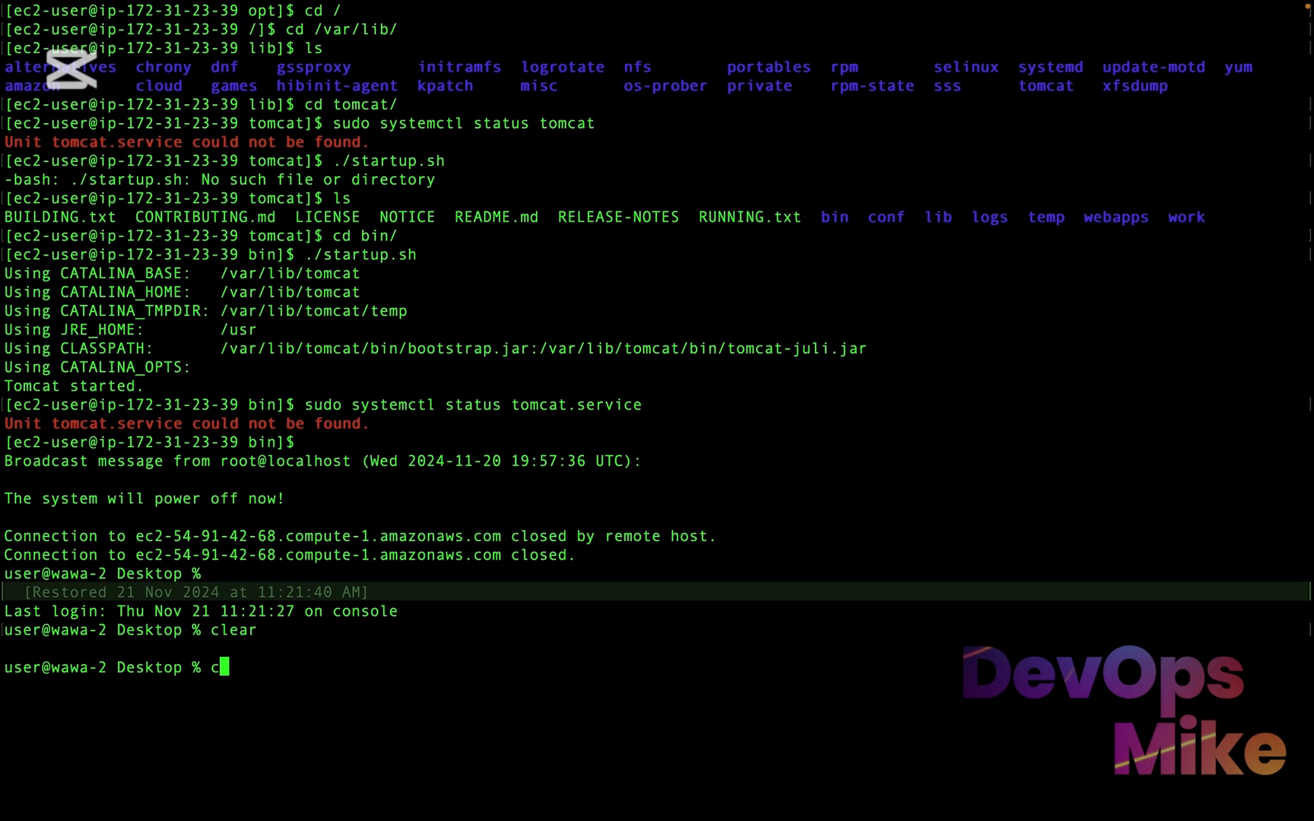
key("super+k")
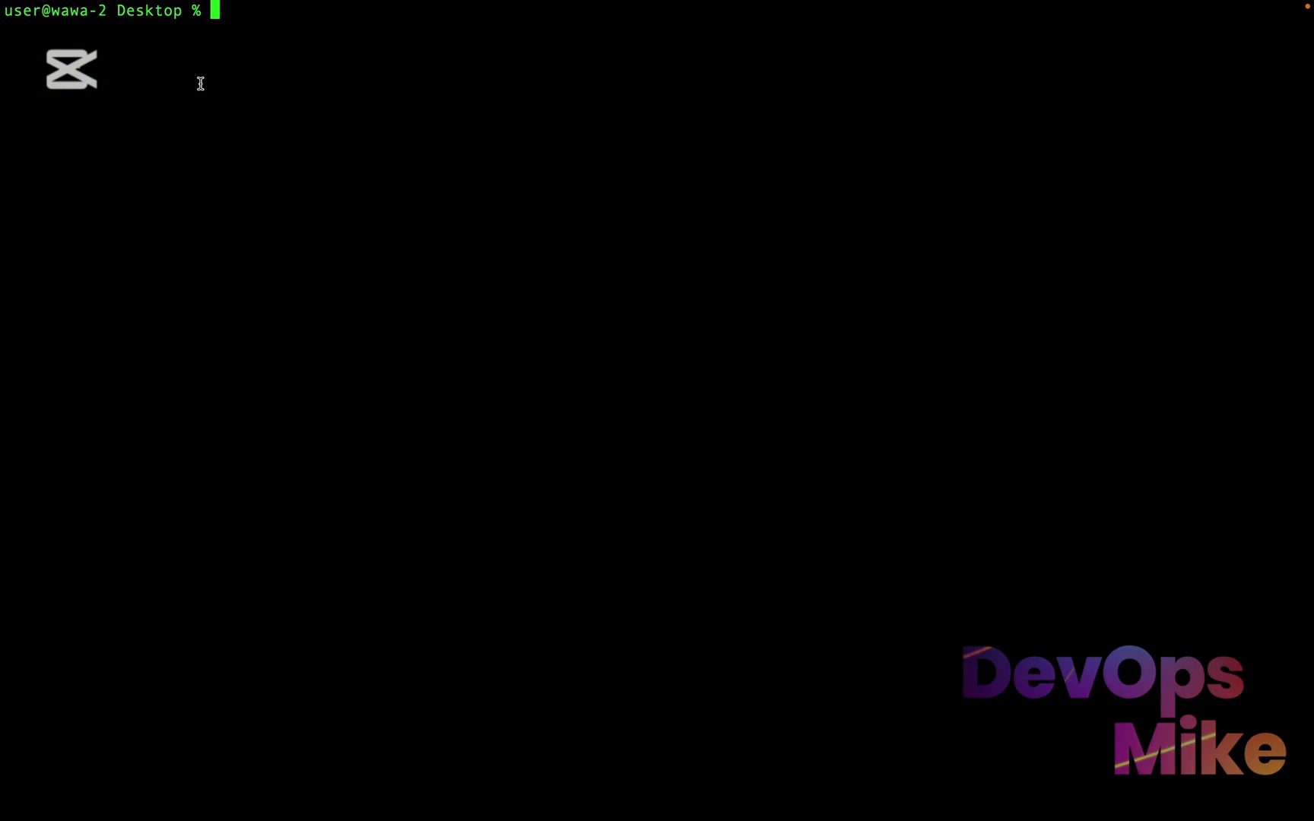
List the files in the Desktop folder to look for the key pair files, and clear the screen
mouse_move(218, 11)
type("ls")
key("Return")
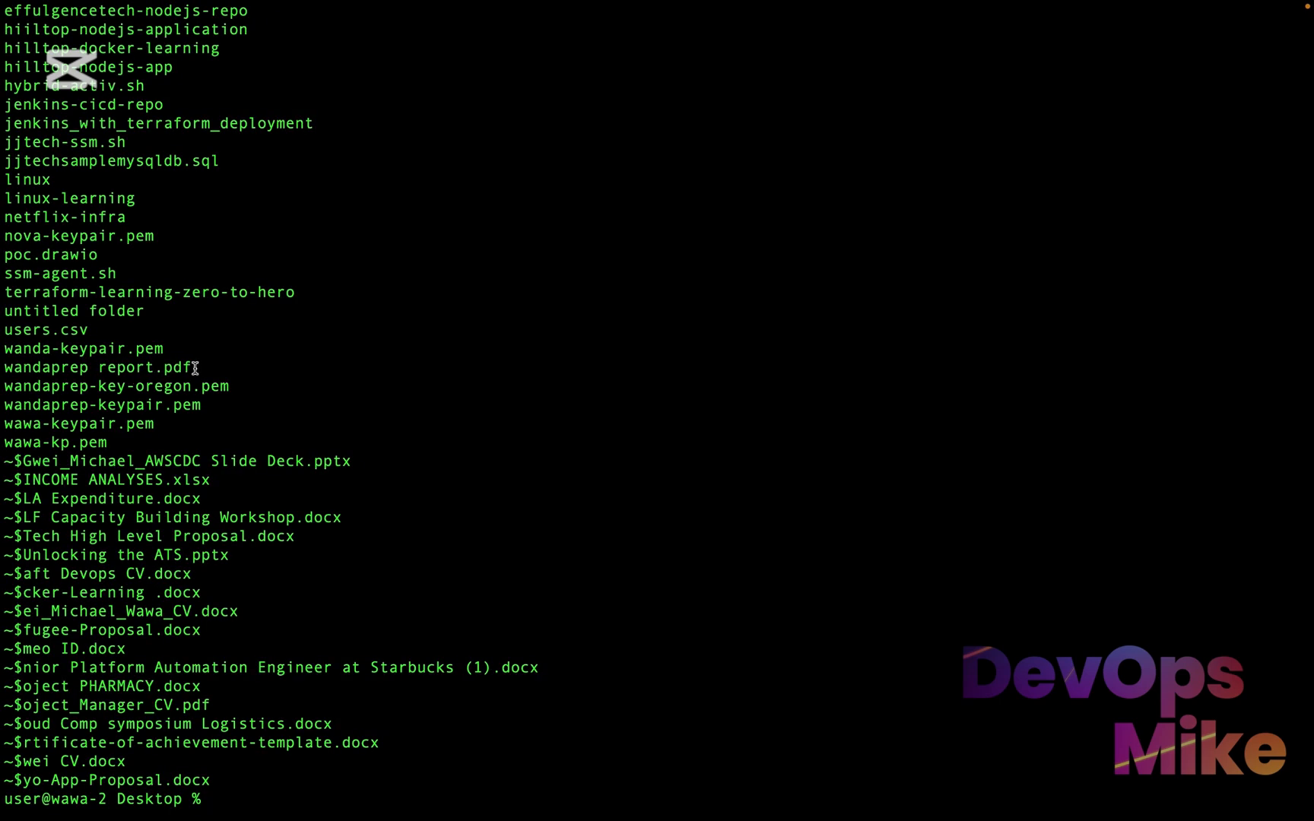
left_click_drag(165, 349, 27, 338)
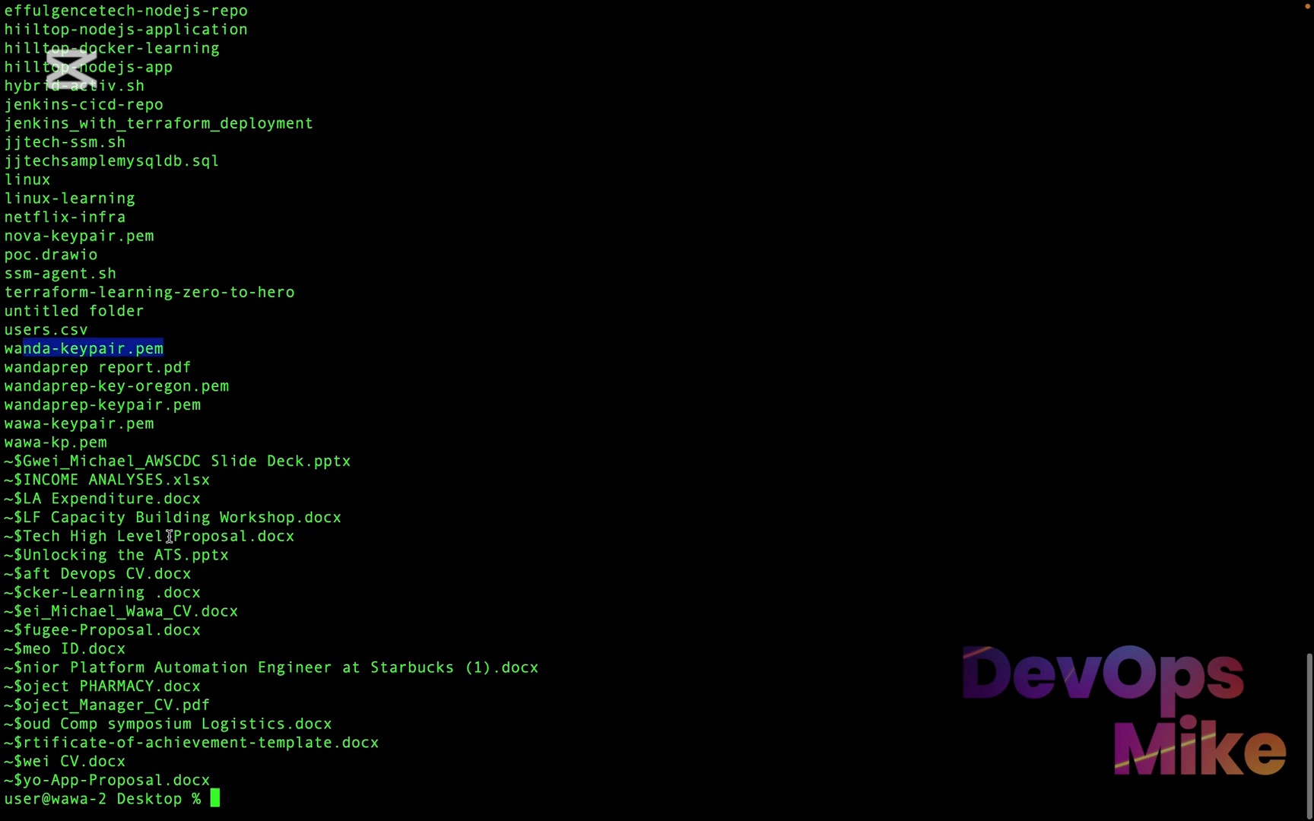
type("clear")
key("Return")
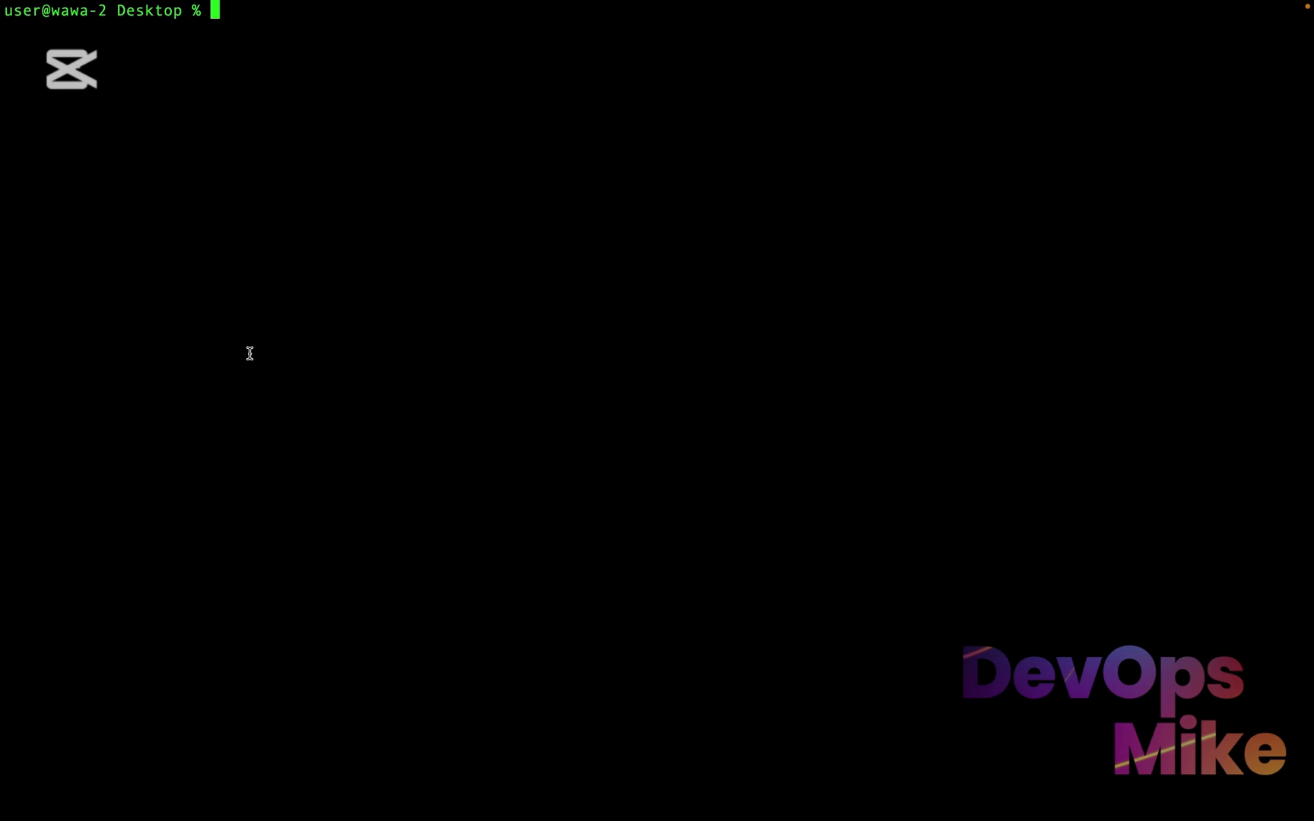
Print the current working directory with pwd and examine the path it returns
type("pwd")
key("Return")
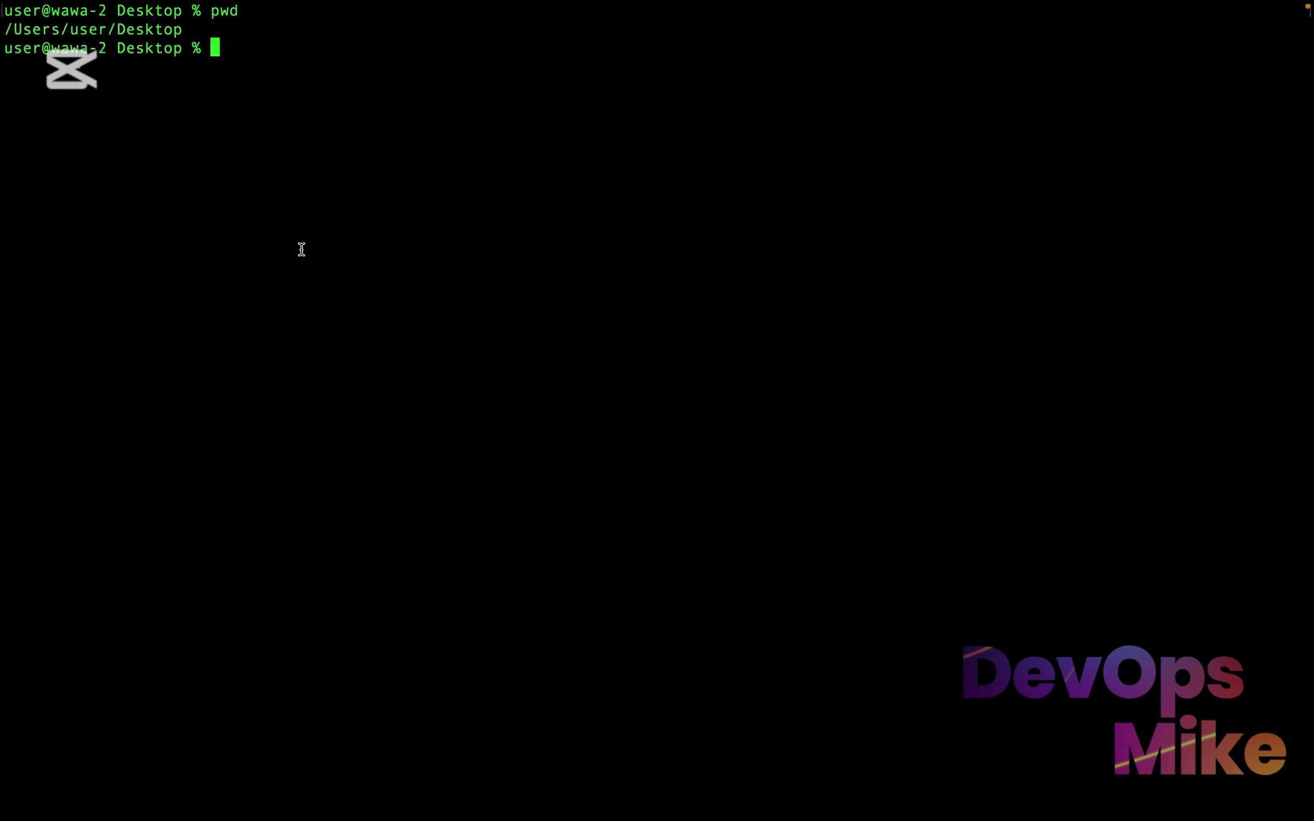
left_click_drag(194, 34, 51, 66)
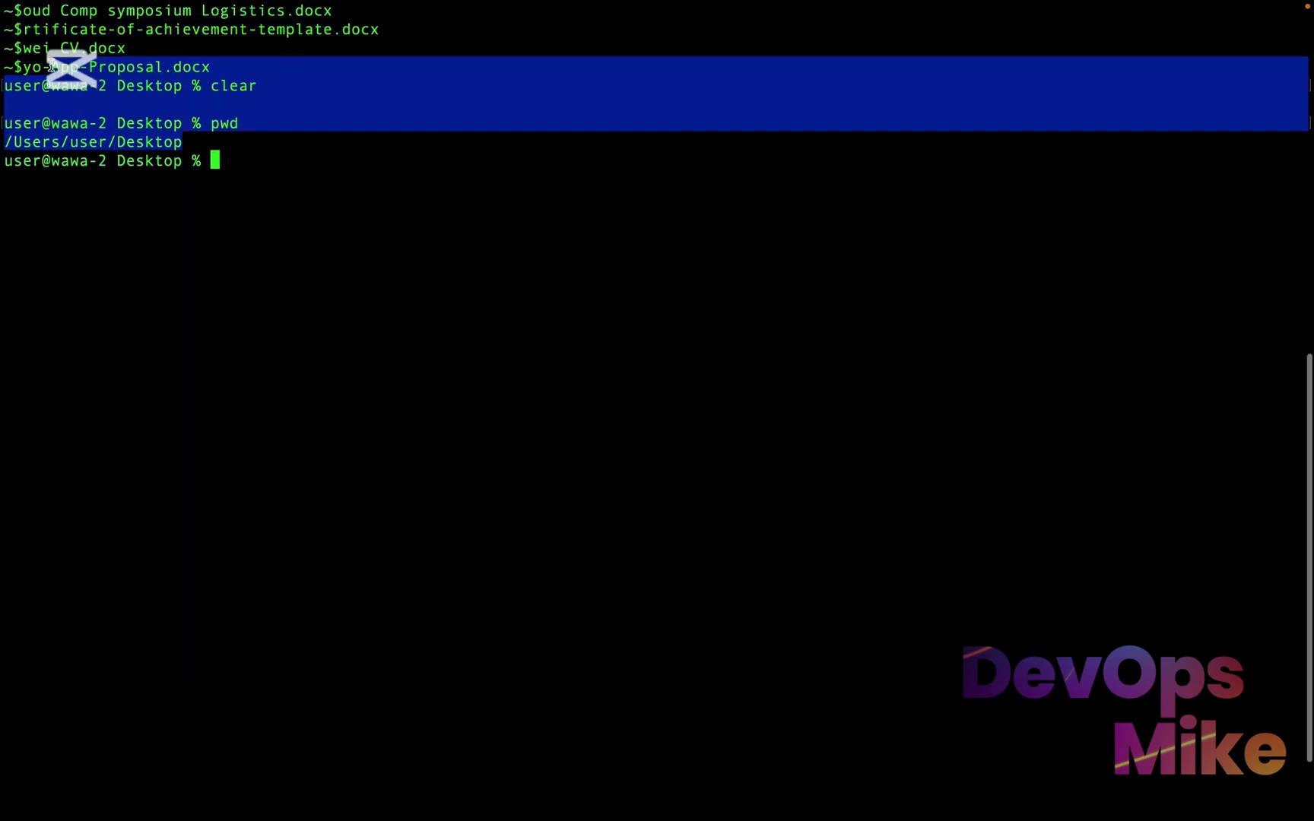
scroll(51, 64, "down", 3)
left_click(100, 65)
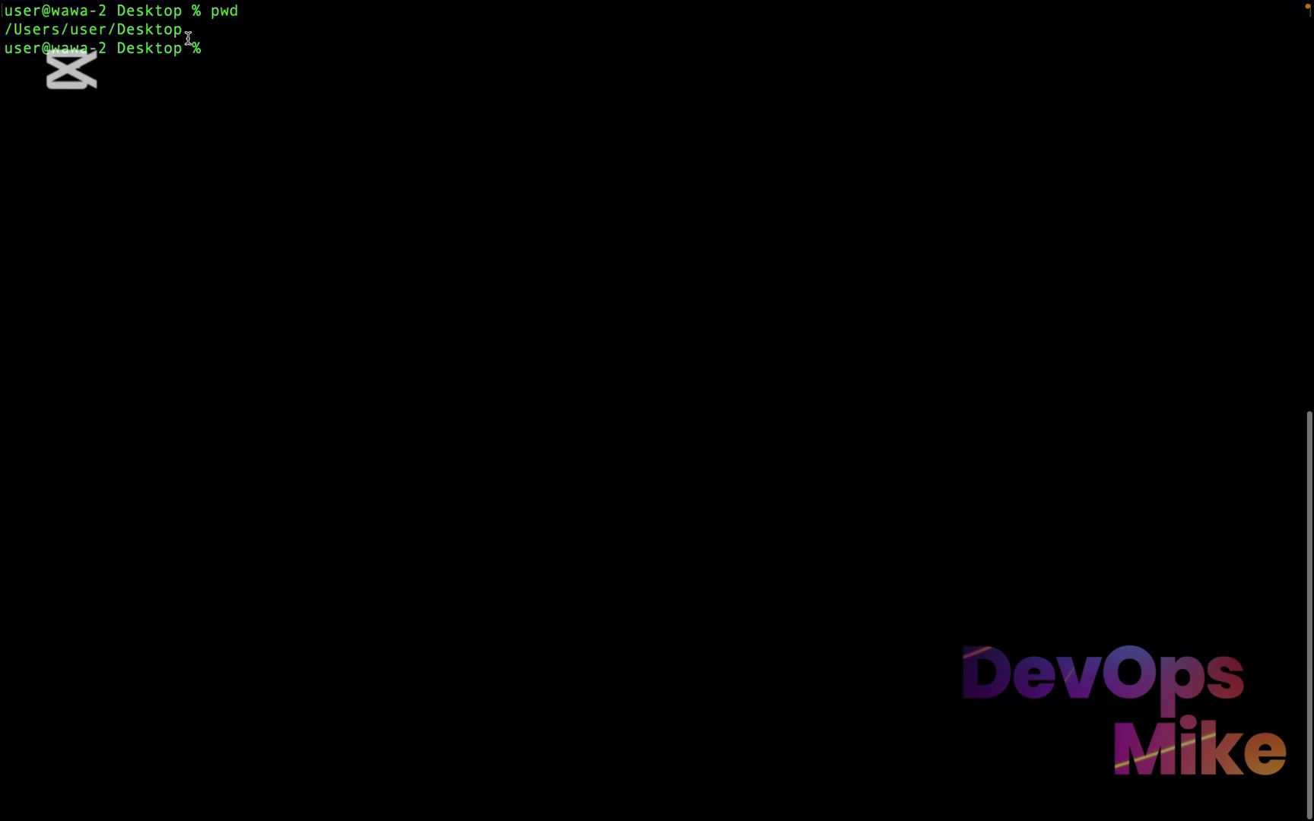
left_click_drag(183, 28, 65, 28)
scroll(67, 28, "down", 3)
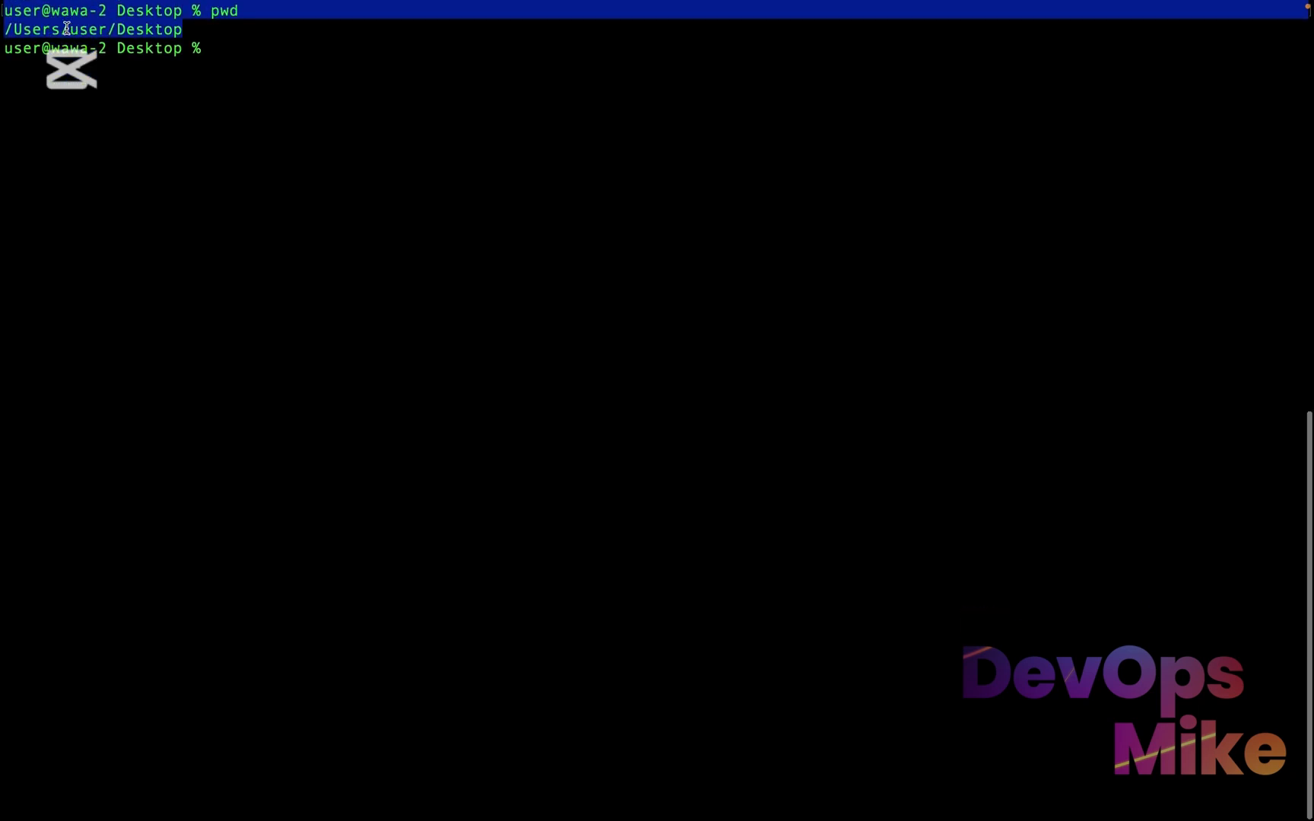
left_click(168, 79)
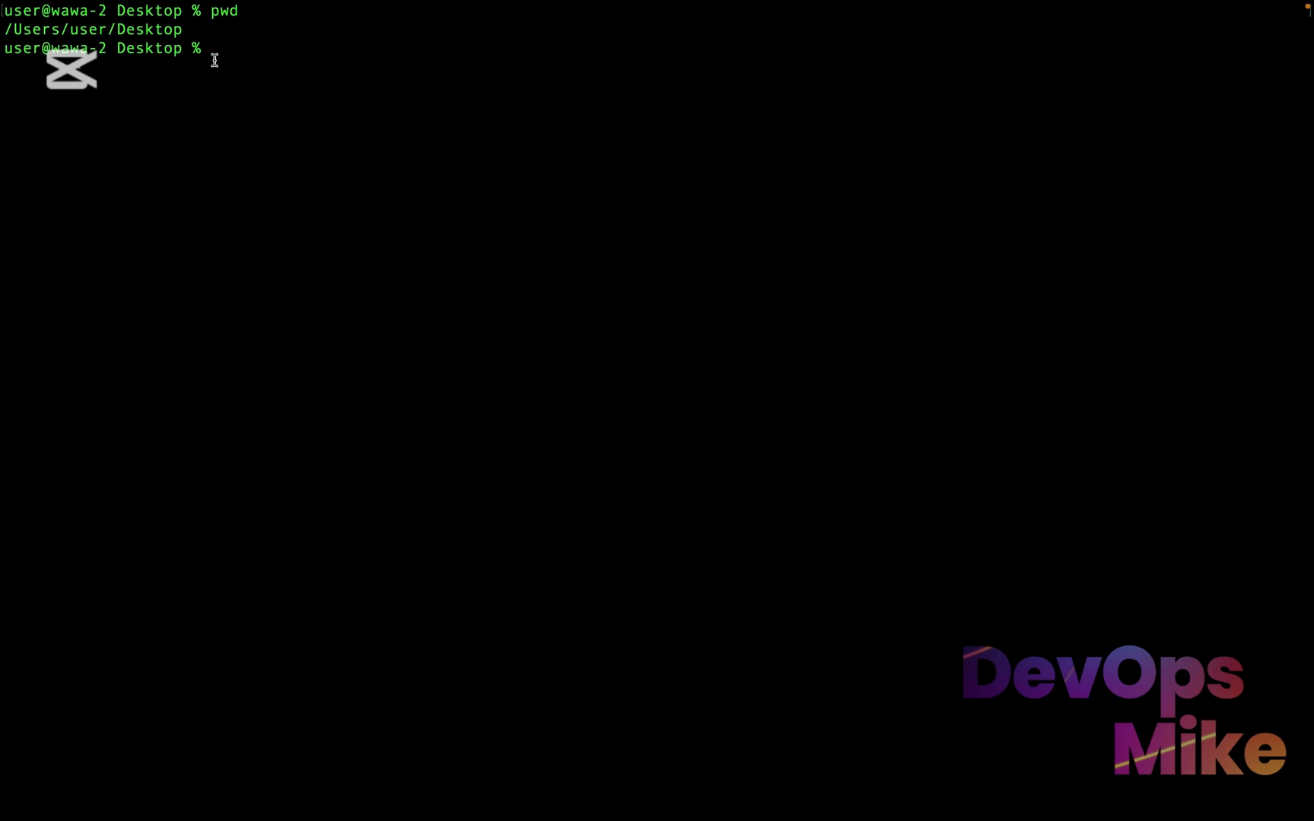
Return to the EC2 Instances list in the browser, reselect the nexus-learning instance, and open its Connect to instance page
key("ctrl+Right")
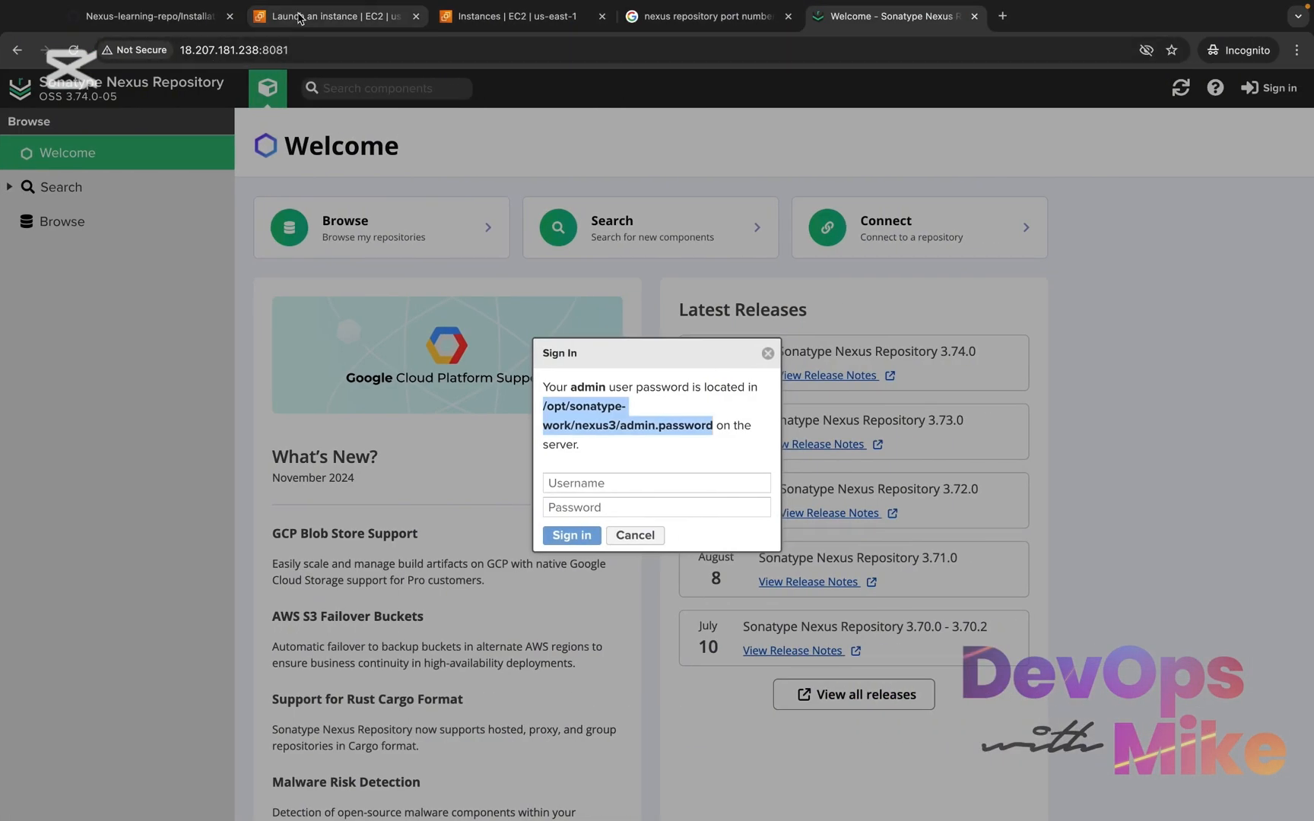
left_click(507, 26)
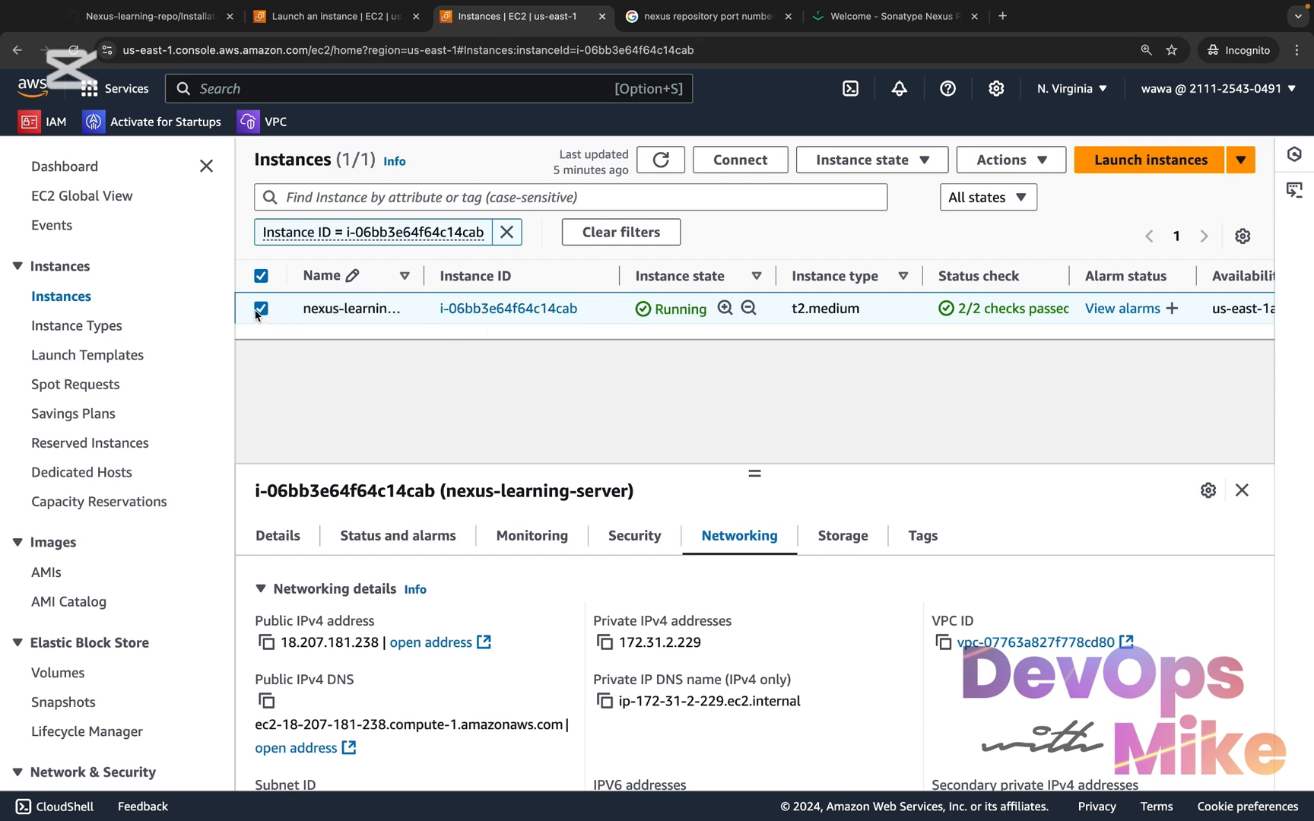
left_click(260, 276)
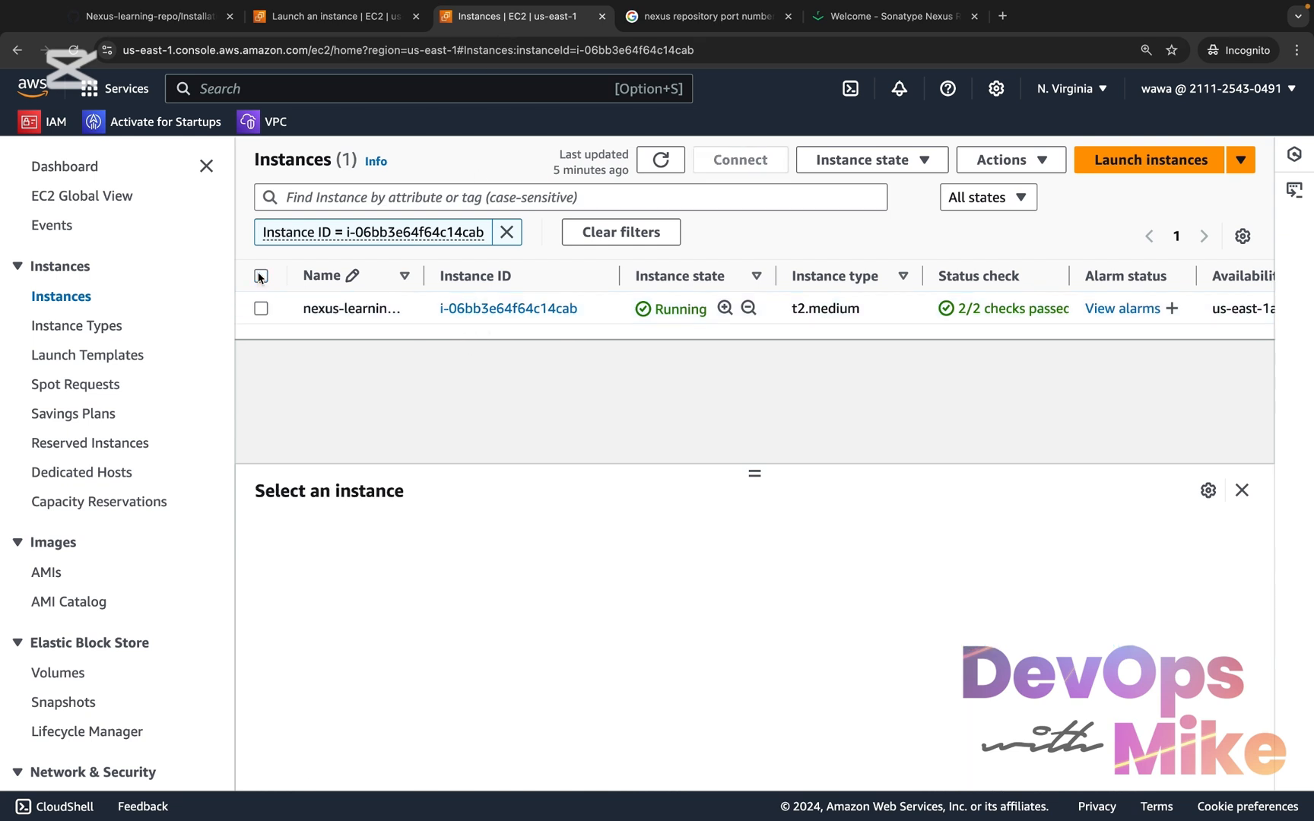
left_click(262, 310)
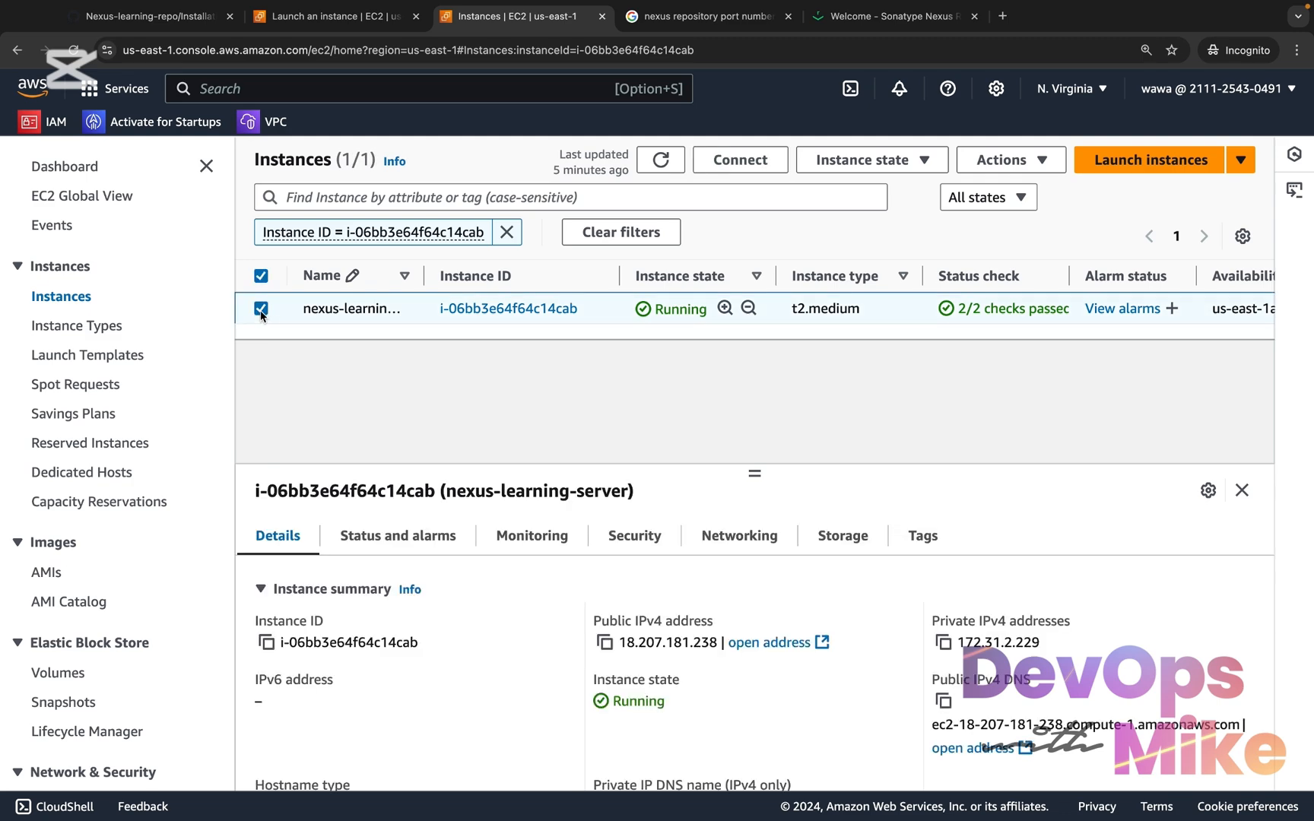
left_click(753, 161)
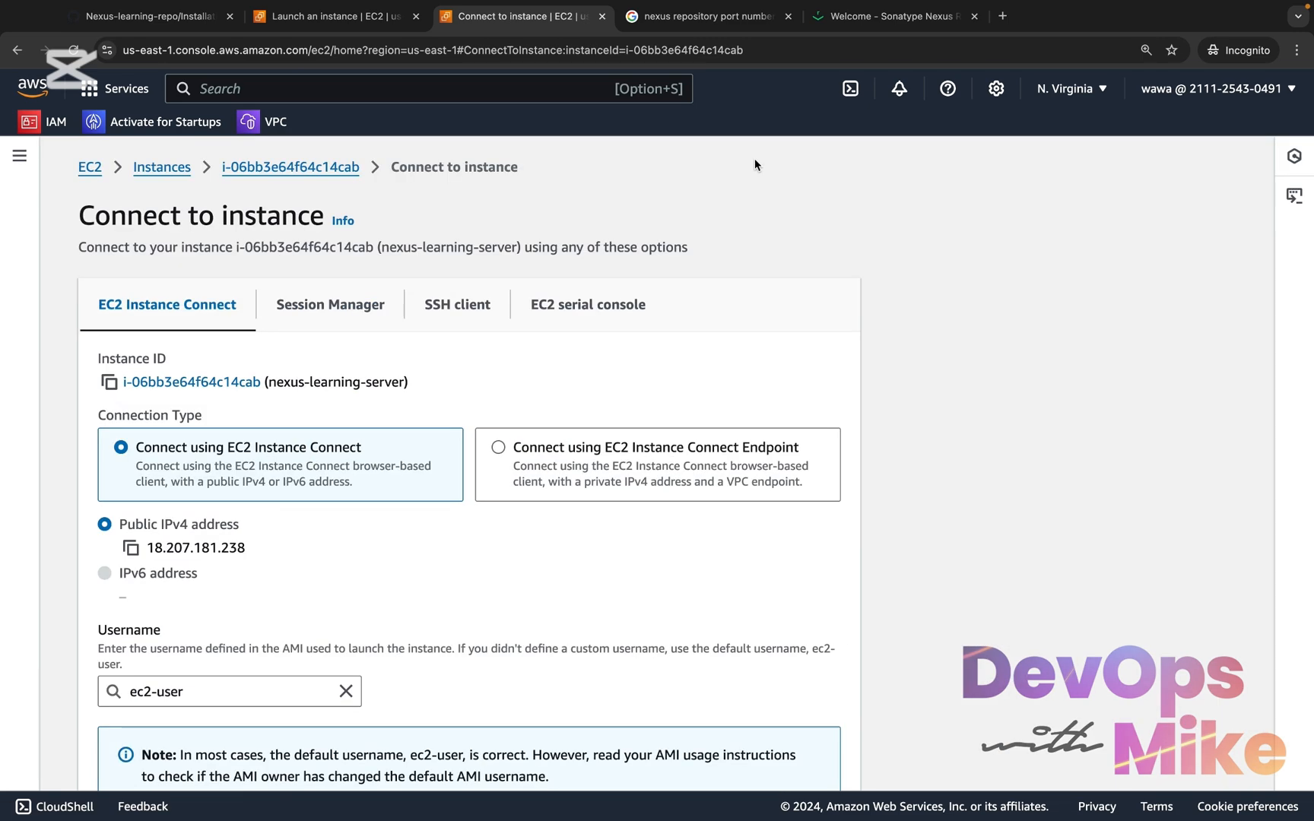
Review the EC2 Instance Connect and Session Manager options, and show the SSH client connection instructions
scroll(328, 506, "down", 2)
scroll(327, 507, "up", 2)
scroll(327, 508, "down", 1)
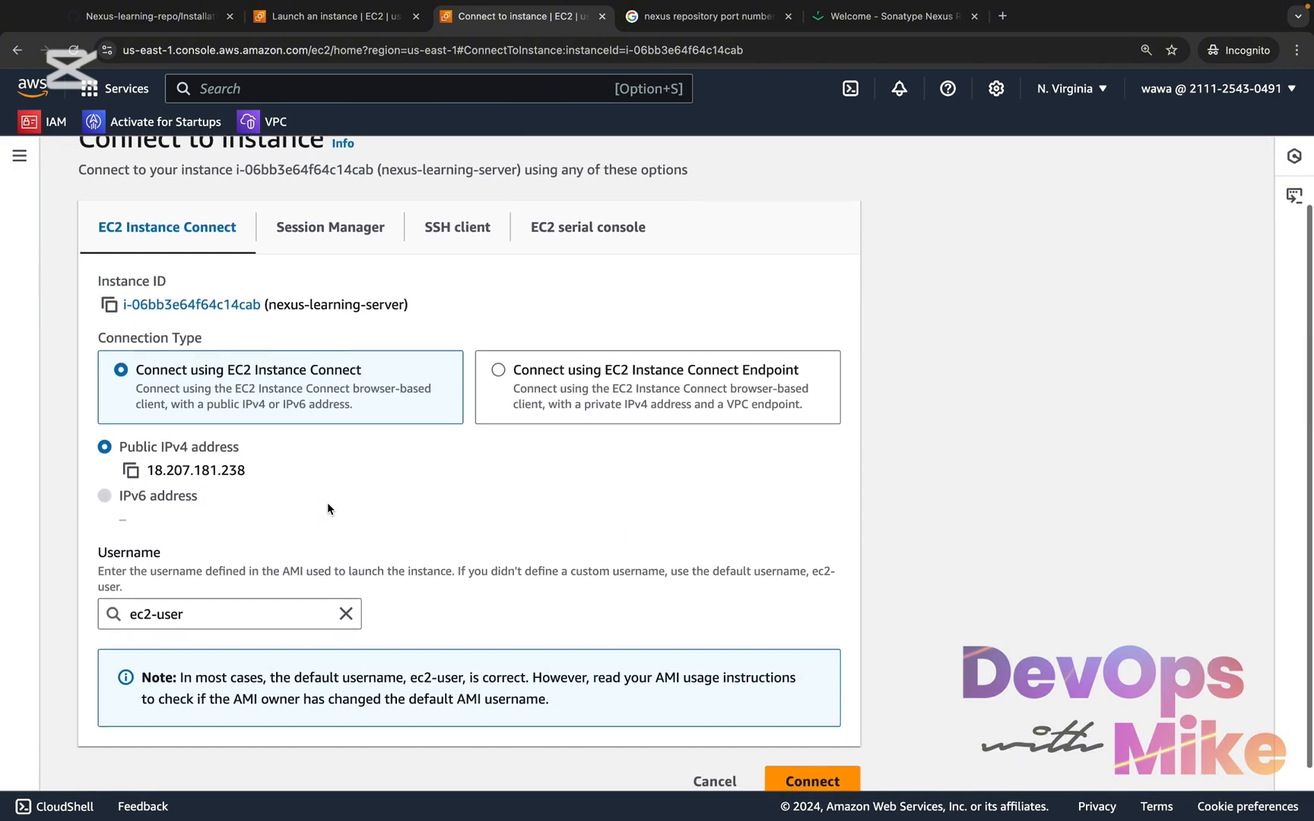
scroll(609, 625, "up", 1)
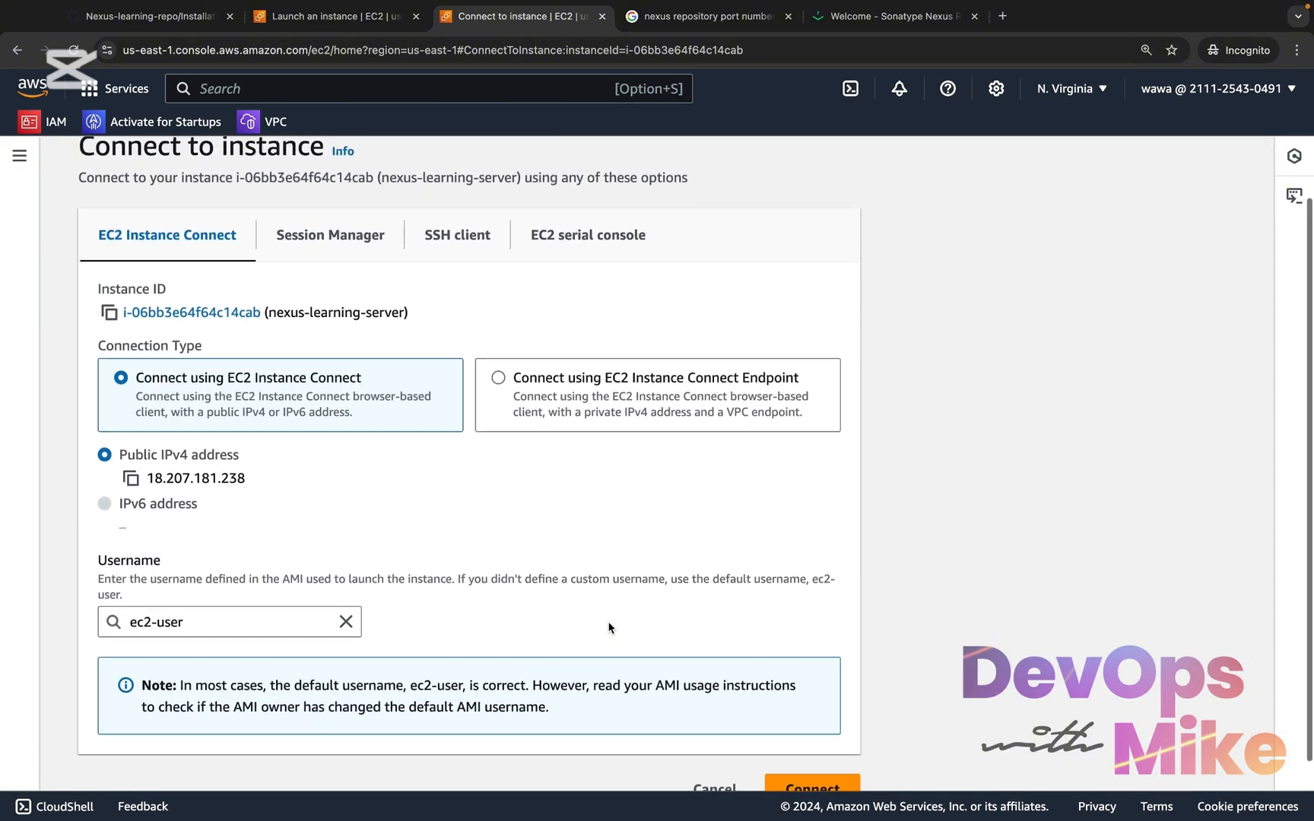
left_click(355, 236)
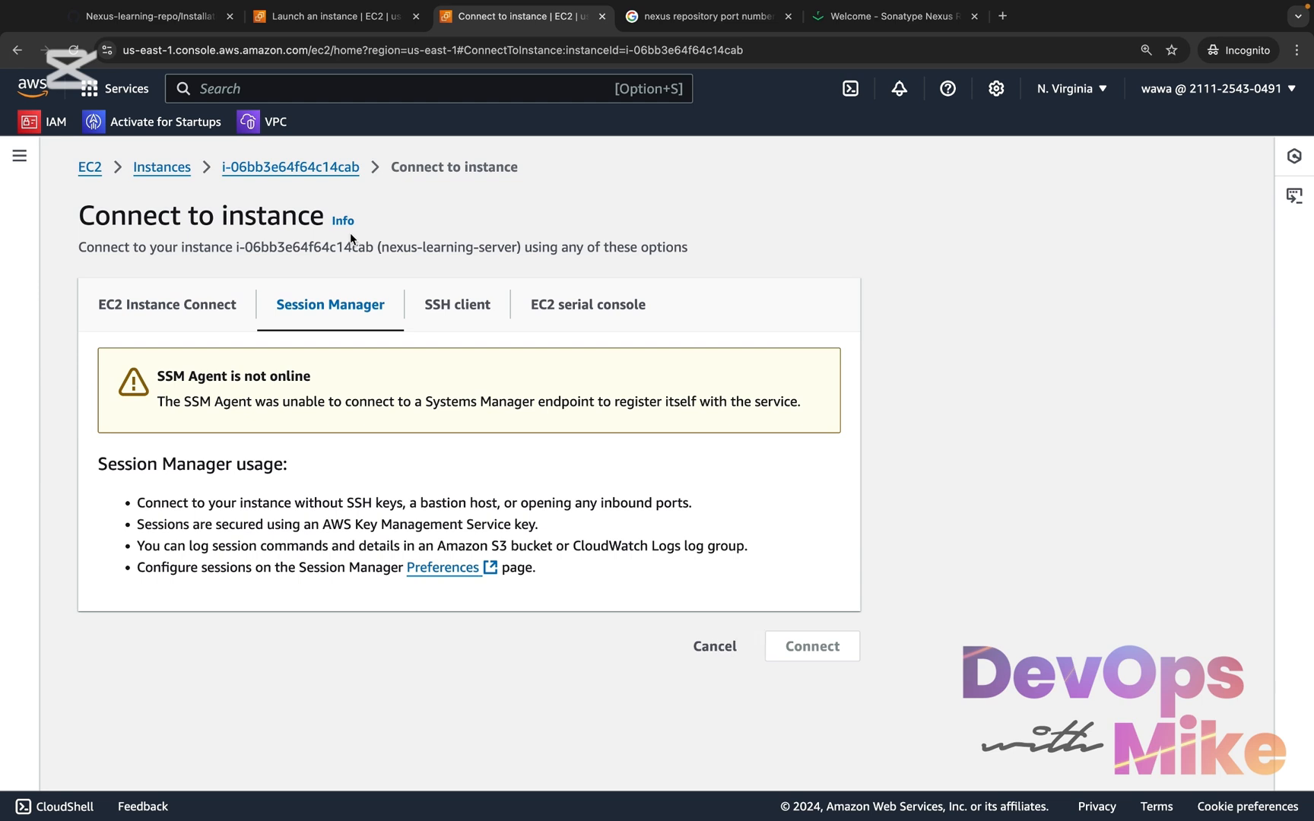
left_click(477, 310)
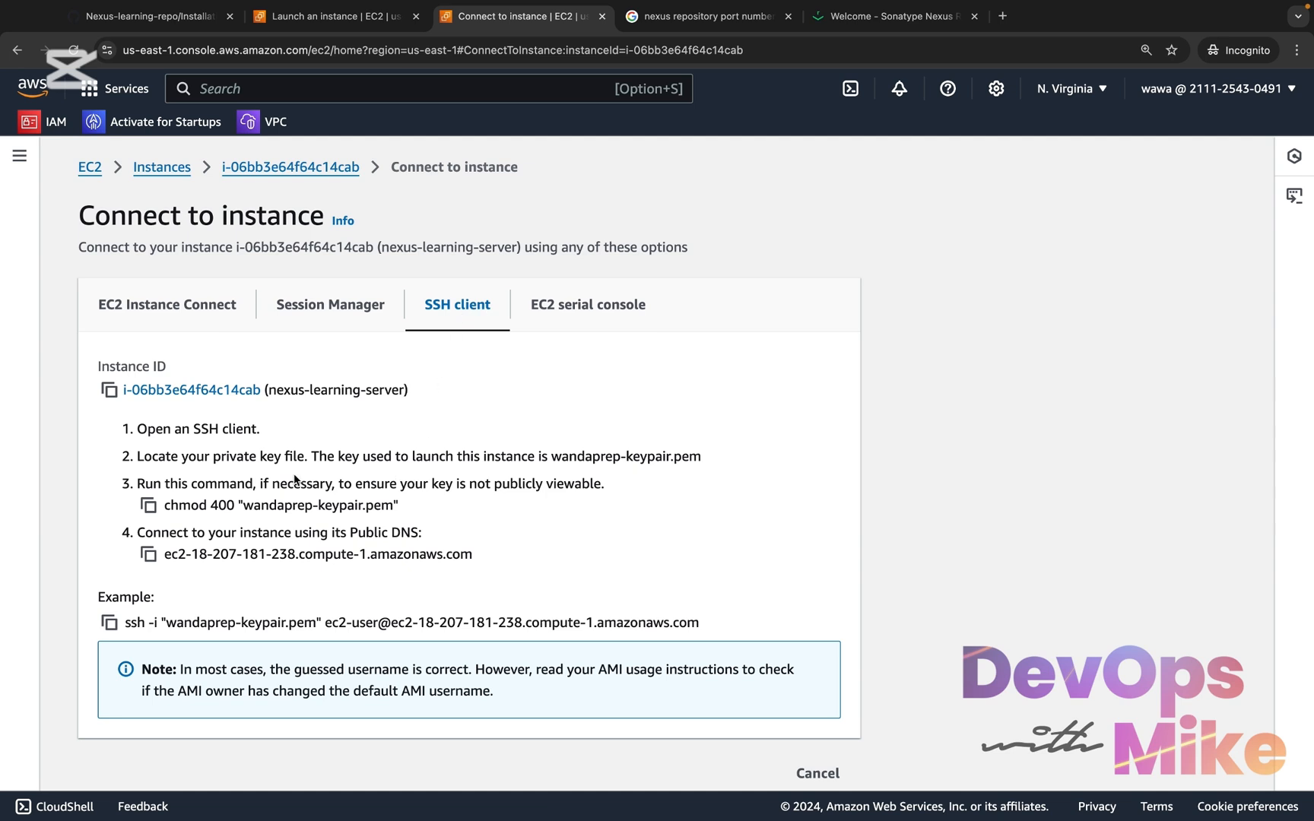
Copy the chmod 400 "wandaprep-keypair.pem" command from the SSH instructions and run it in Terminal
left_click(149, 507)
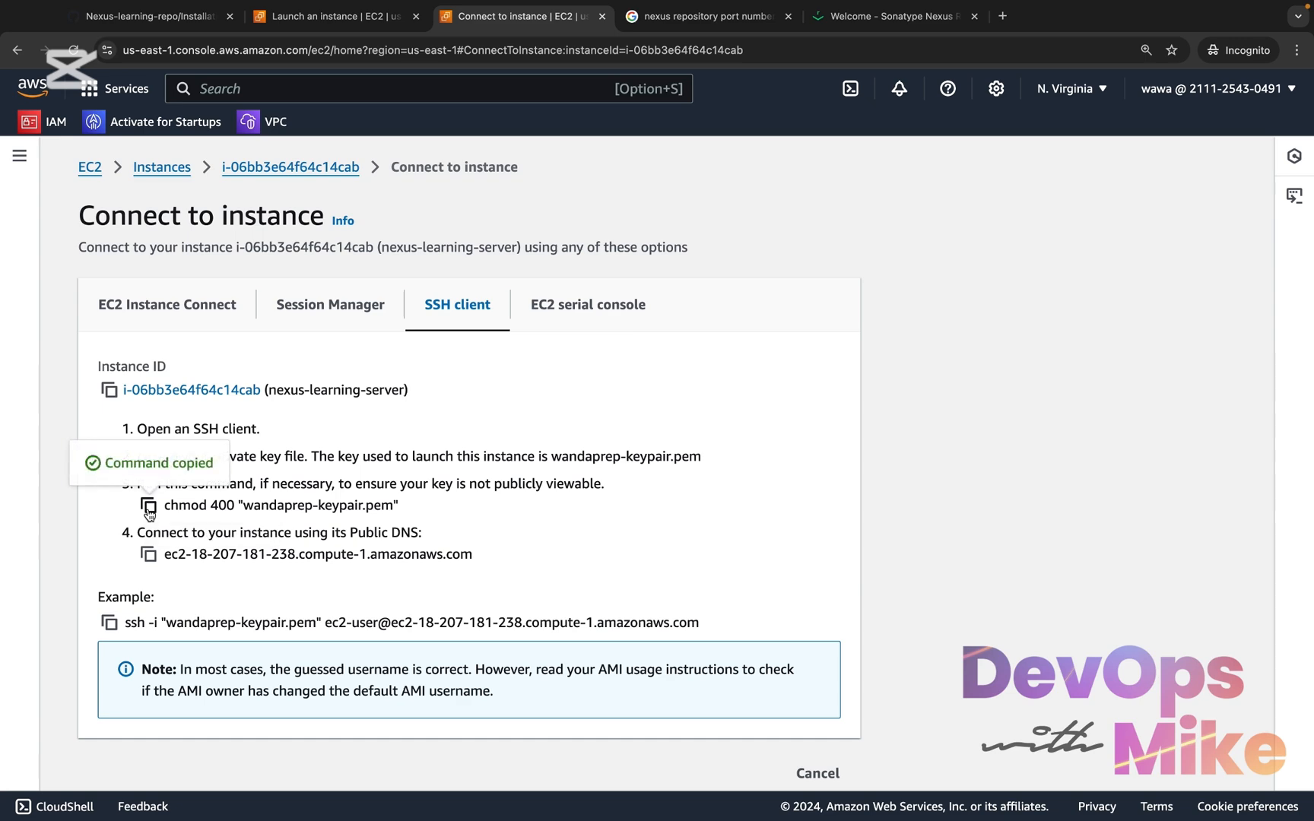
key("ctrl+Left")
key("super+v")
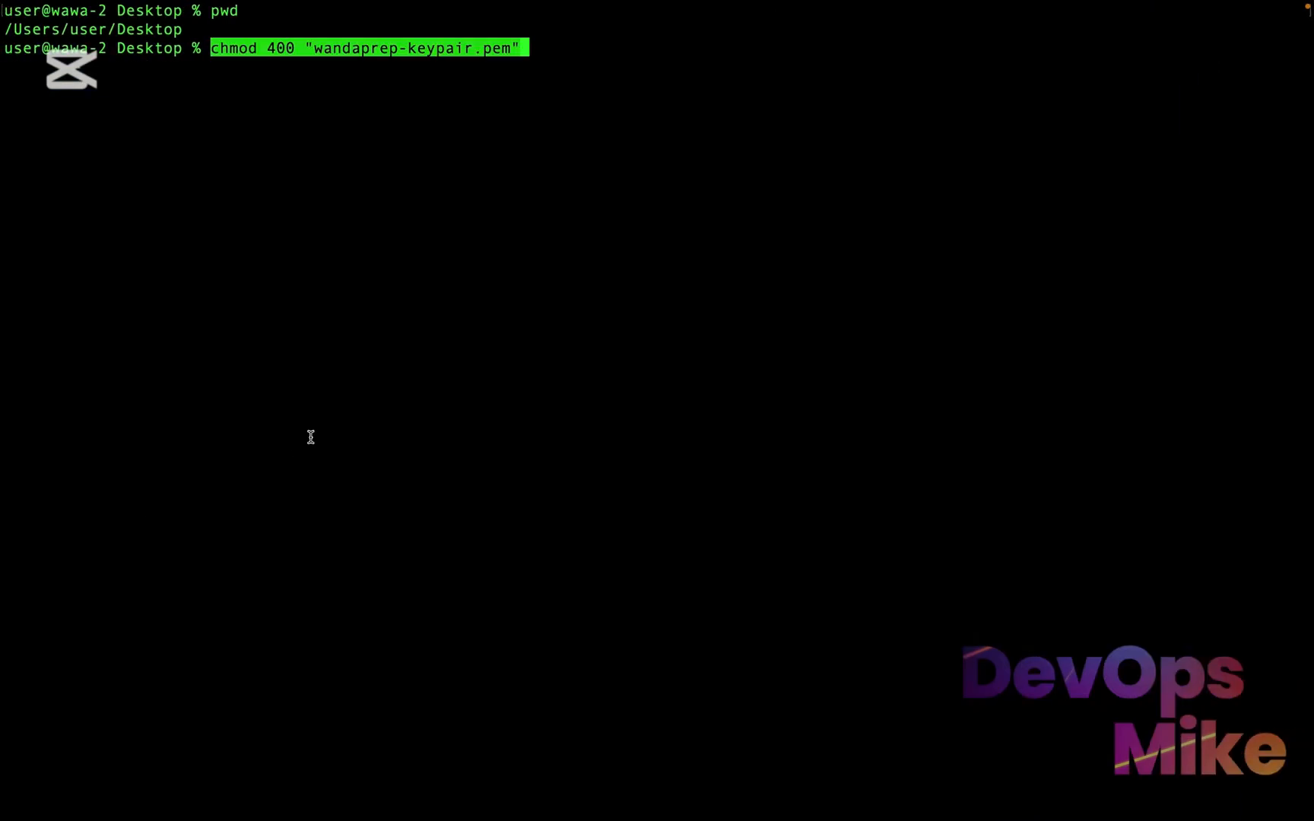
key("Return")
Copy the example ssh command for wandaprep-keypair.pem from the EC2 page, run it in Terminal, and accept the host with yes
key("ctrl+Right")
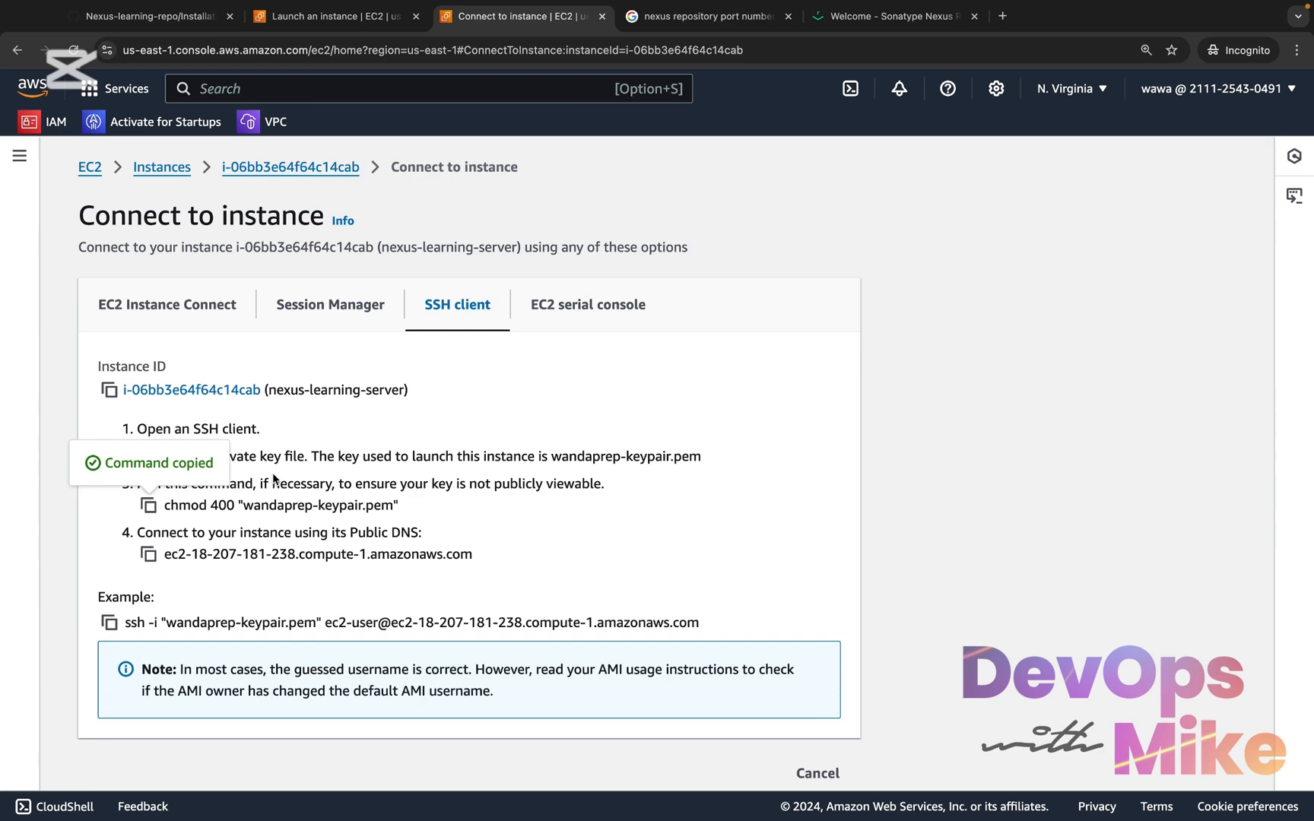
left_click(110, 624)
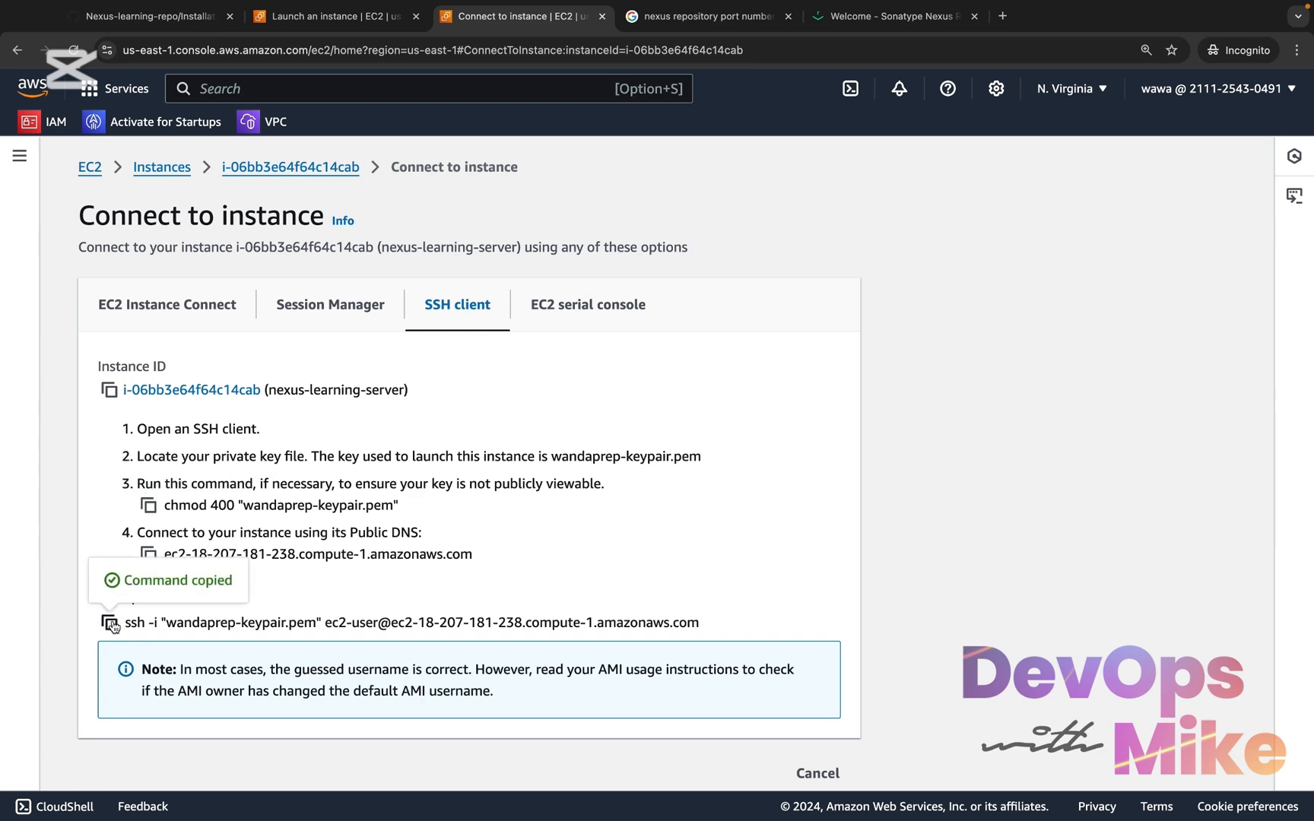
key("ctrl+Left")
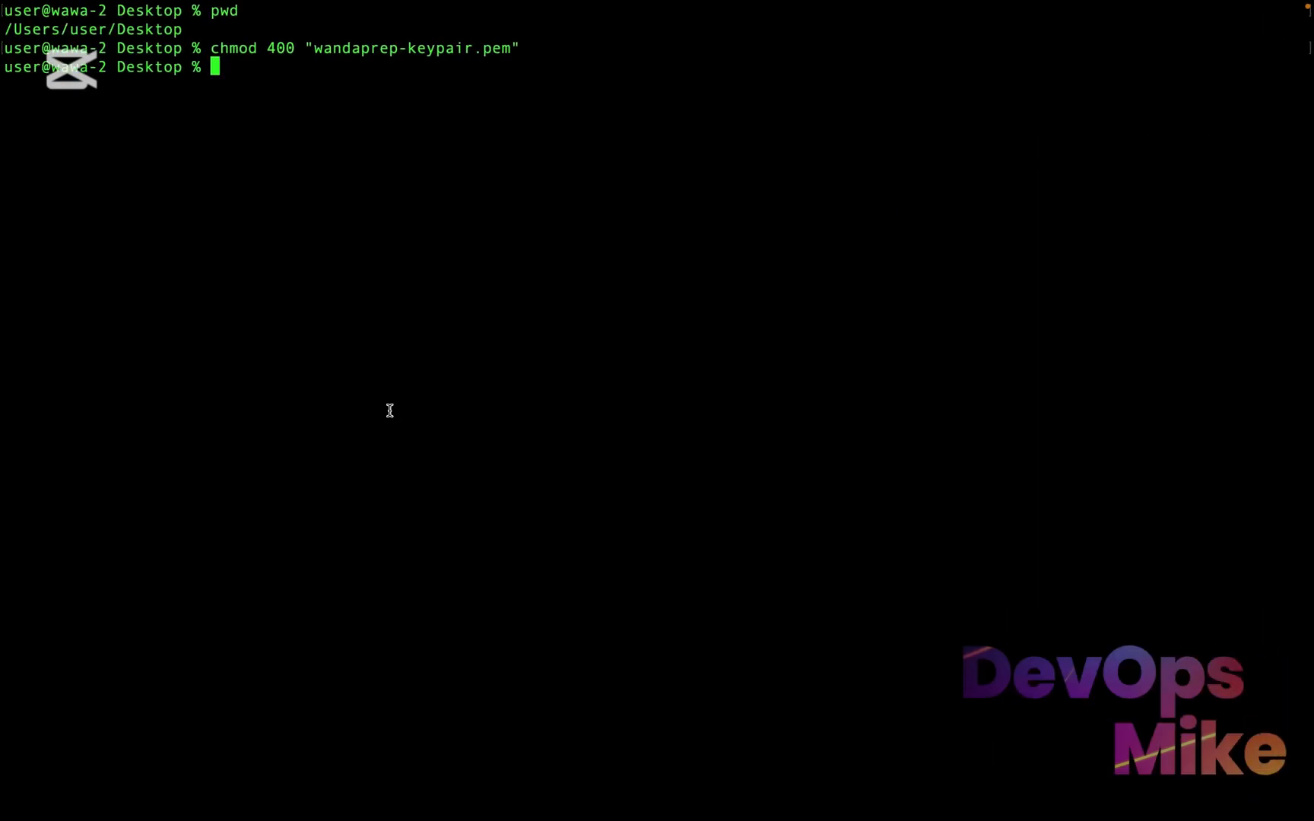
key("super+v")
key("Return")
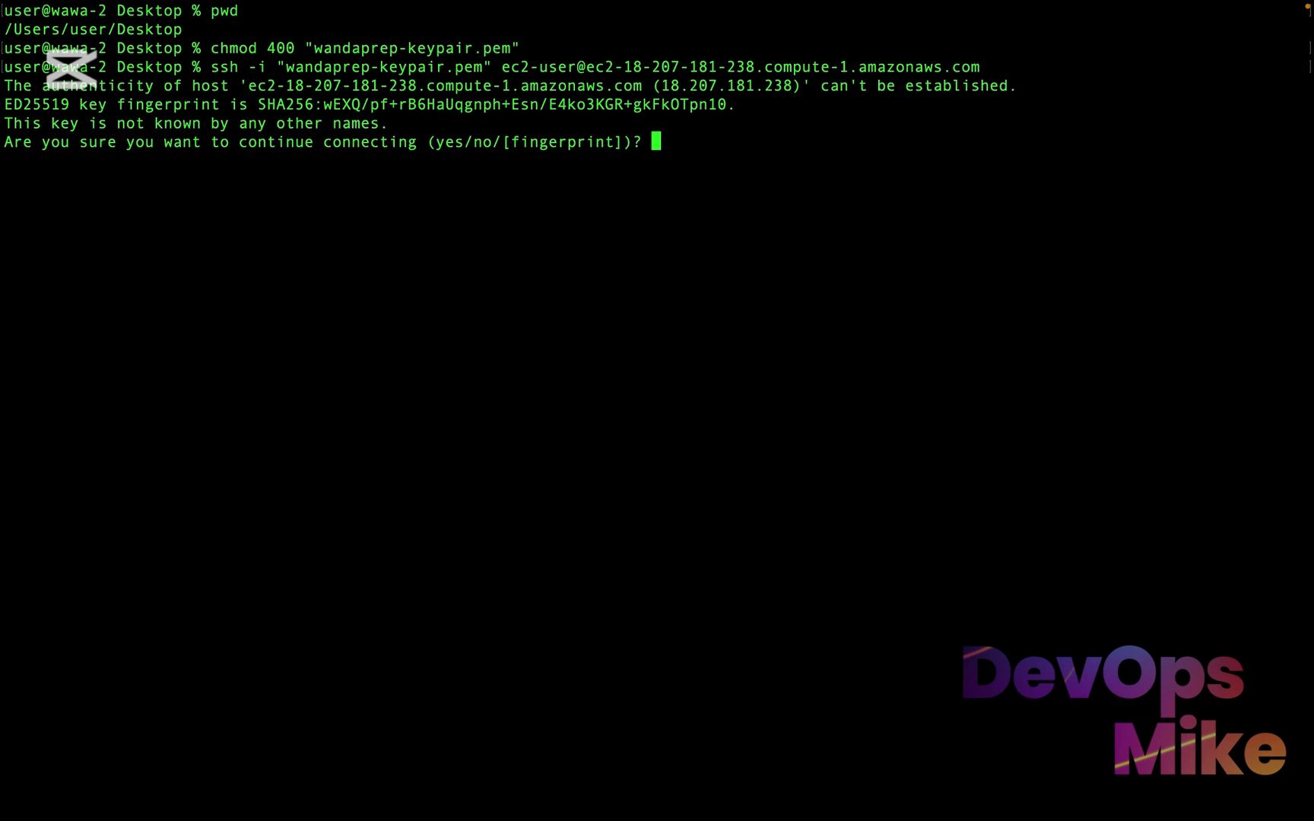
type("yes")
key("Return")
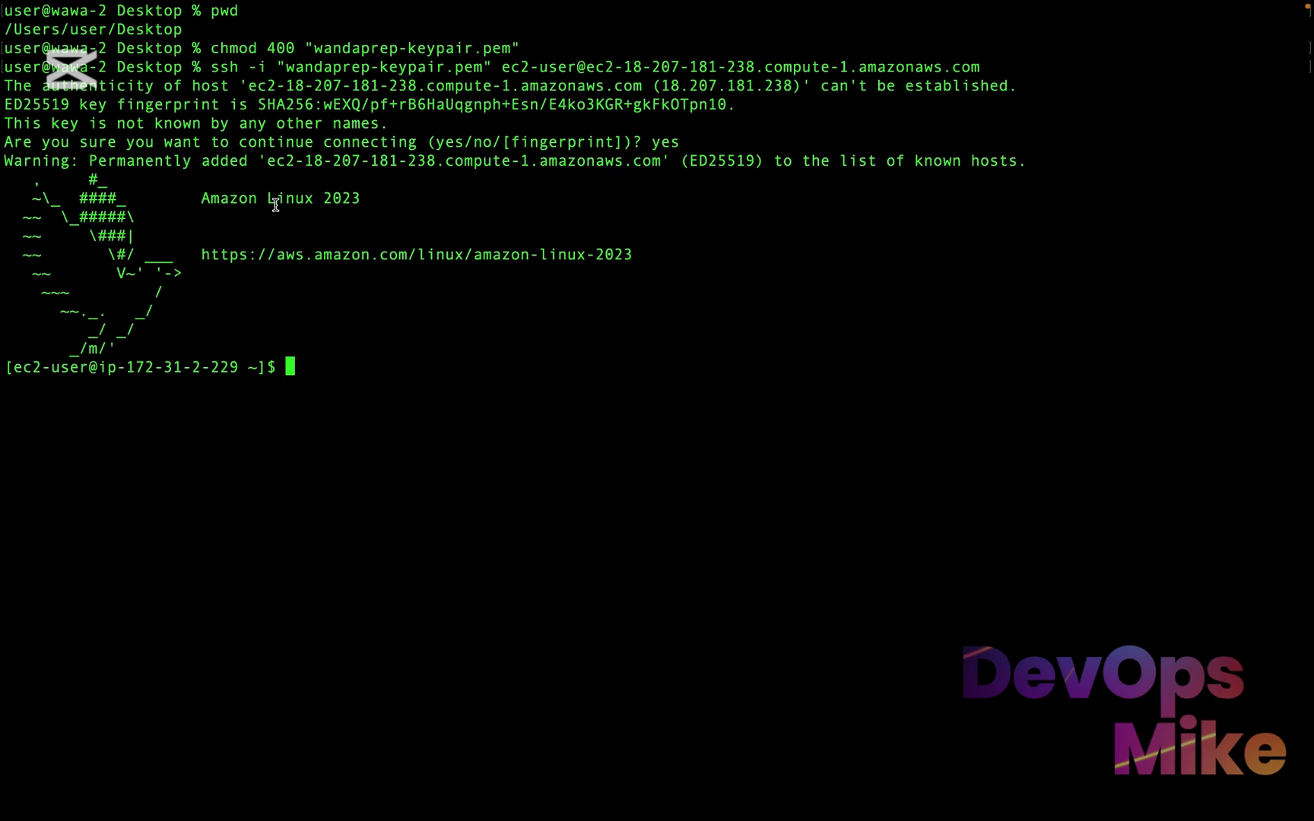
Switch to the Nexus Repository page in the browser, reopen its Sign In dialog, and copy the admin.password file path shown there
key("ctrl+Right")
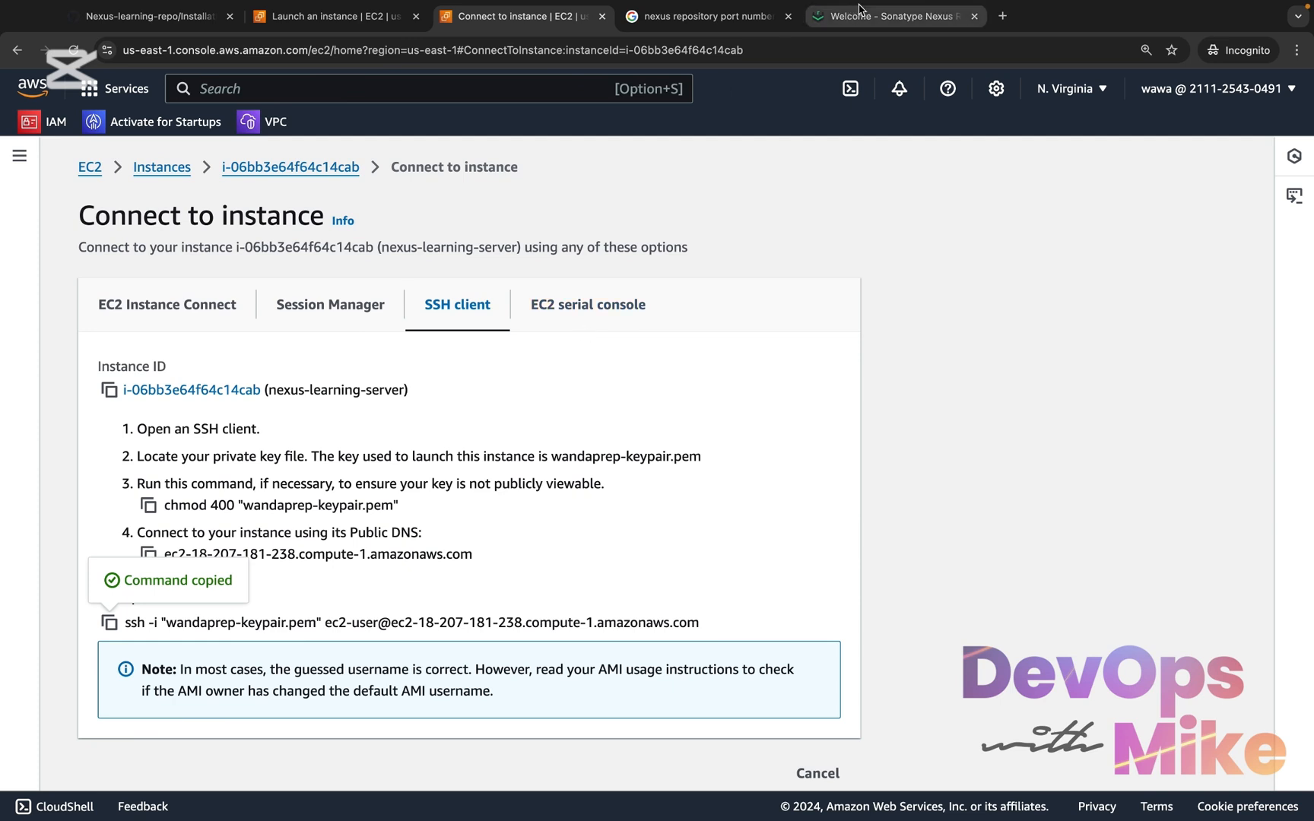
left_click(861, 15)
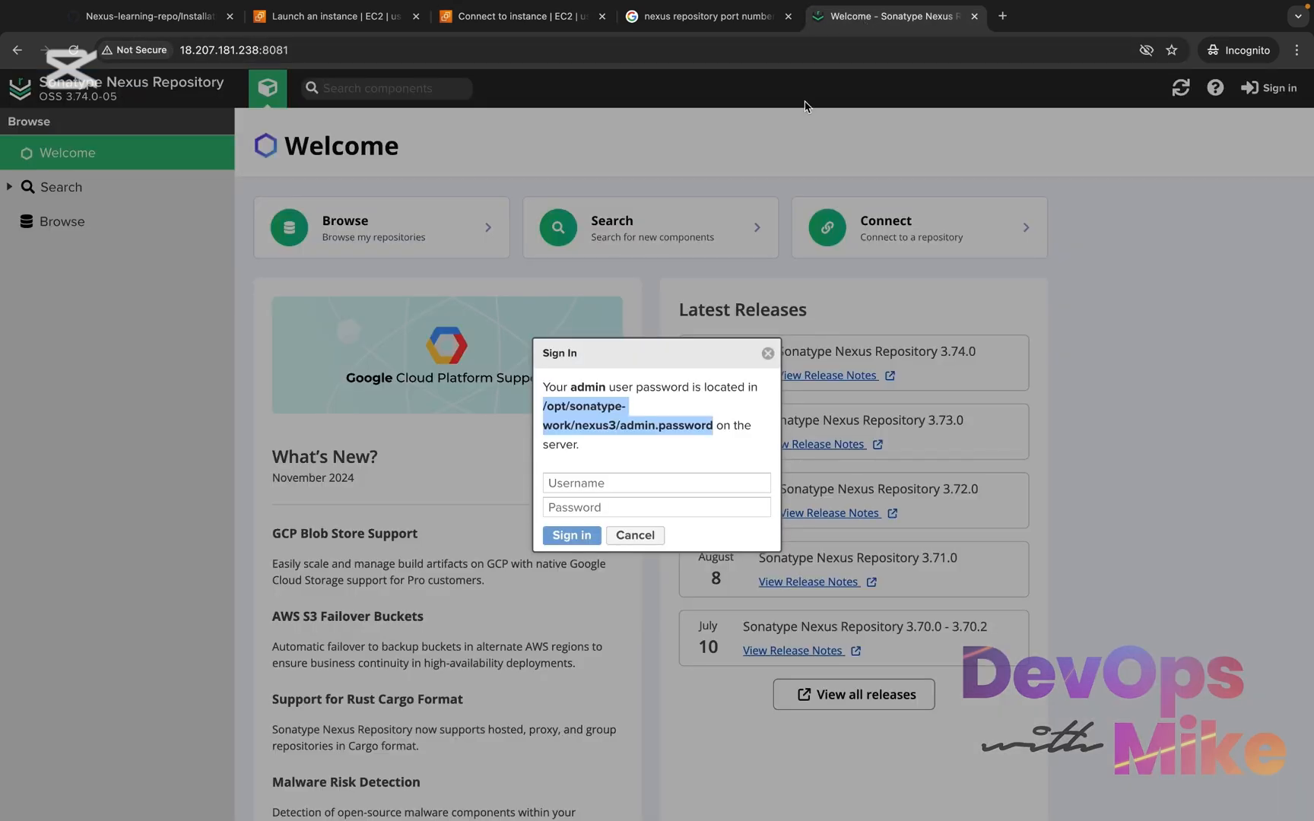
left_click(586, 417)
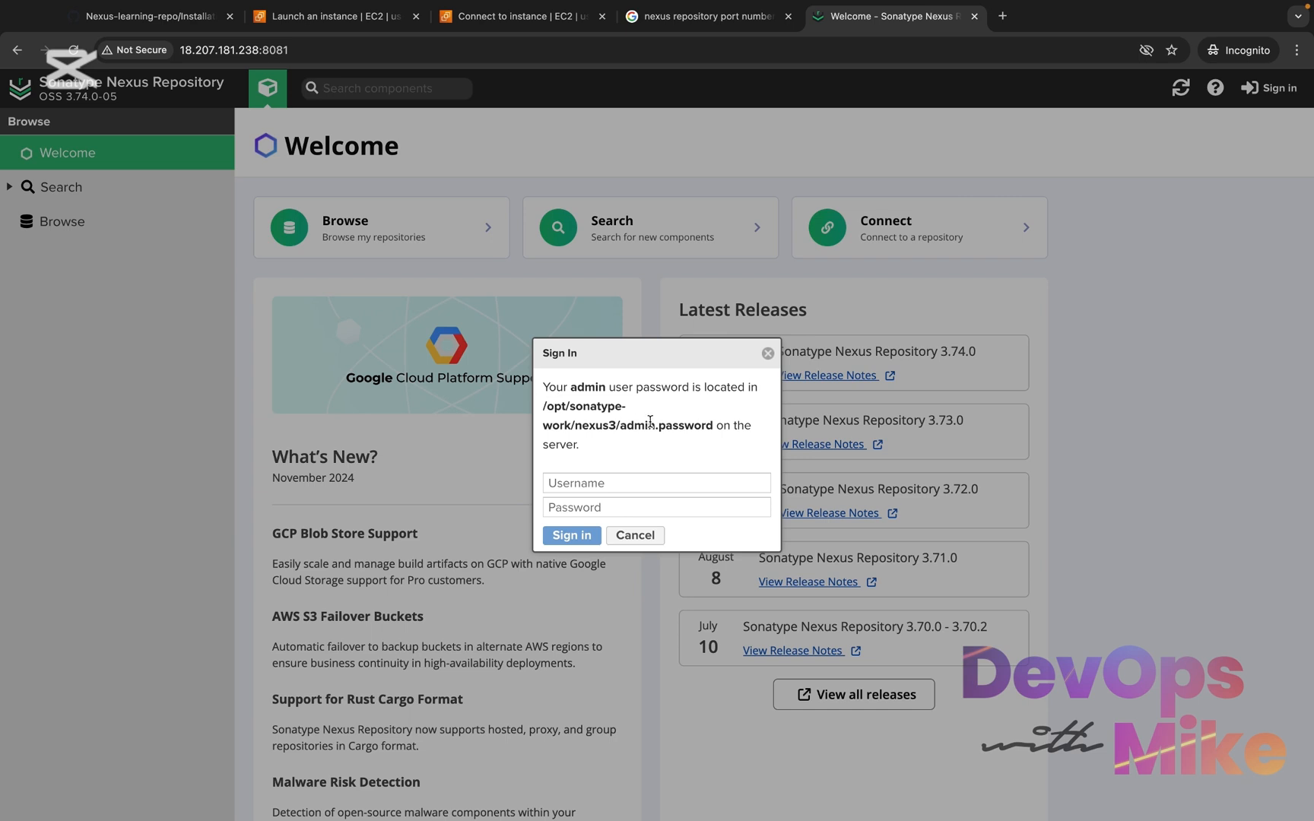
left_click(636, 534)
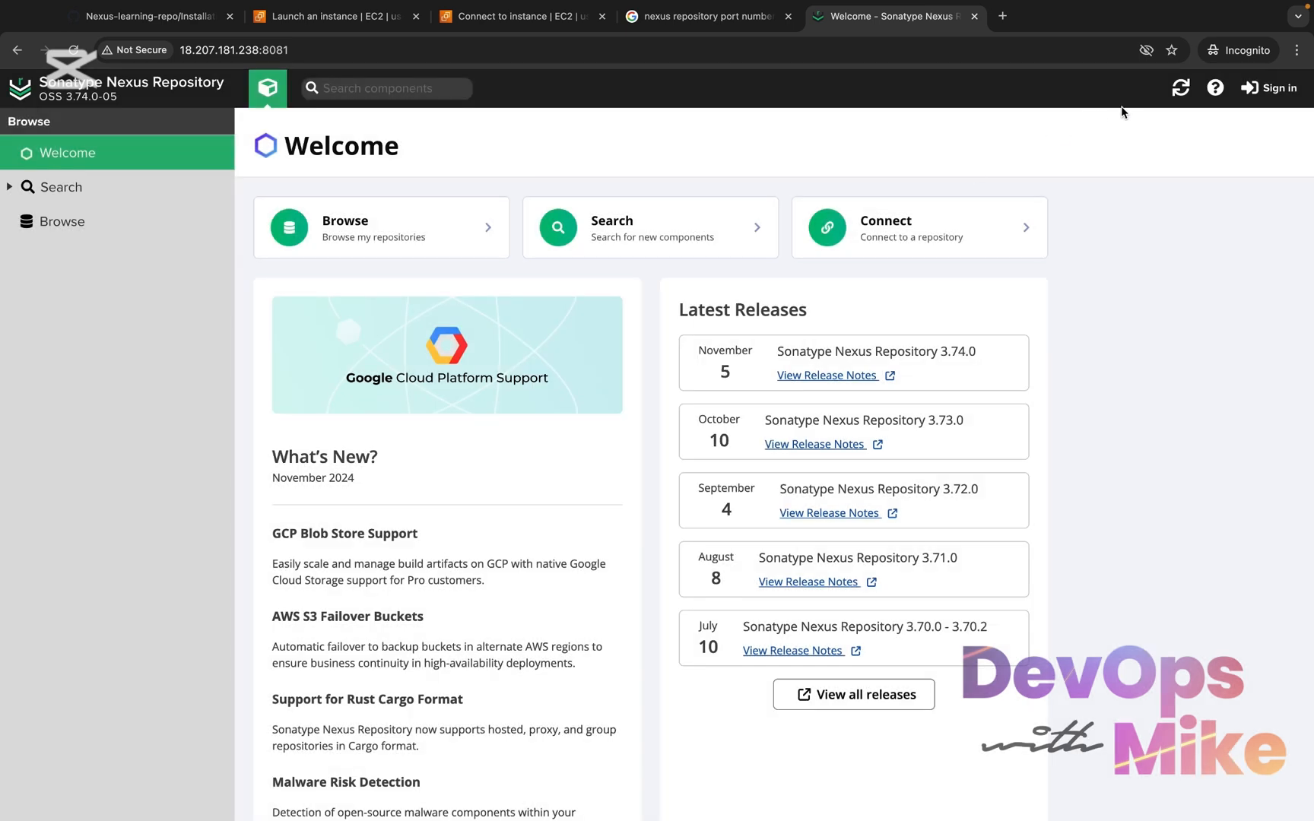
left_click(1265, 88)
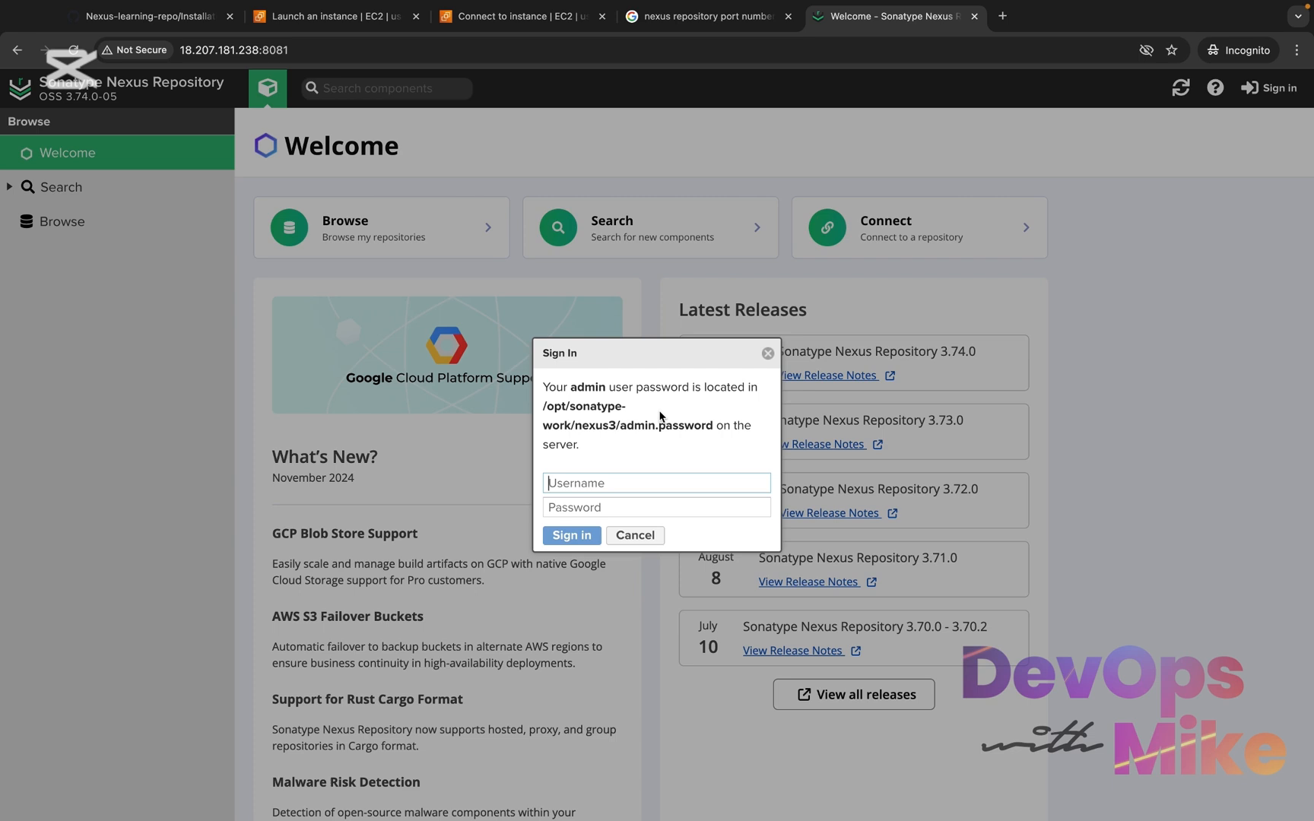
left_click_drag(714, 425, 546, 404)
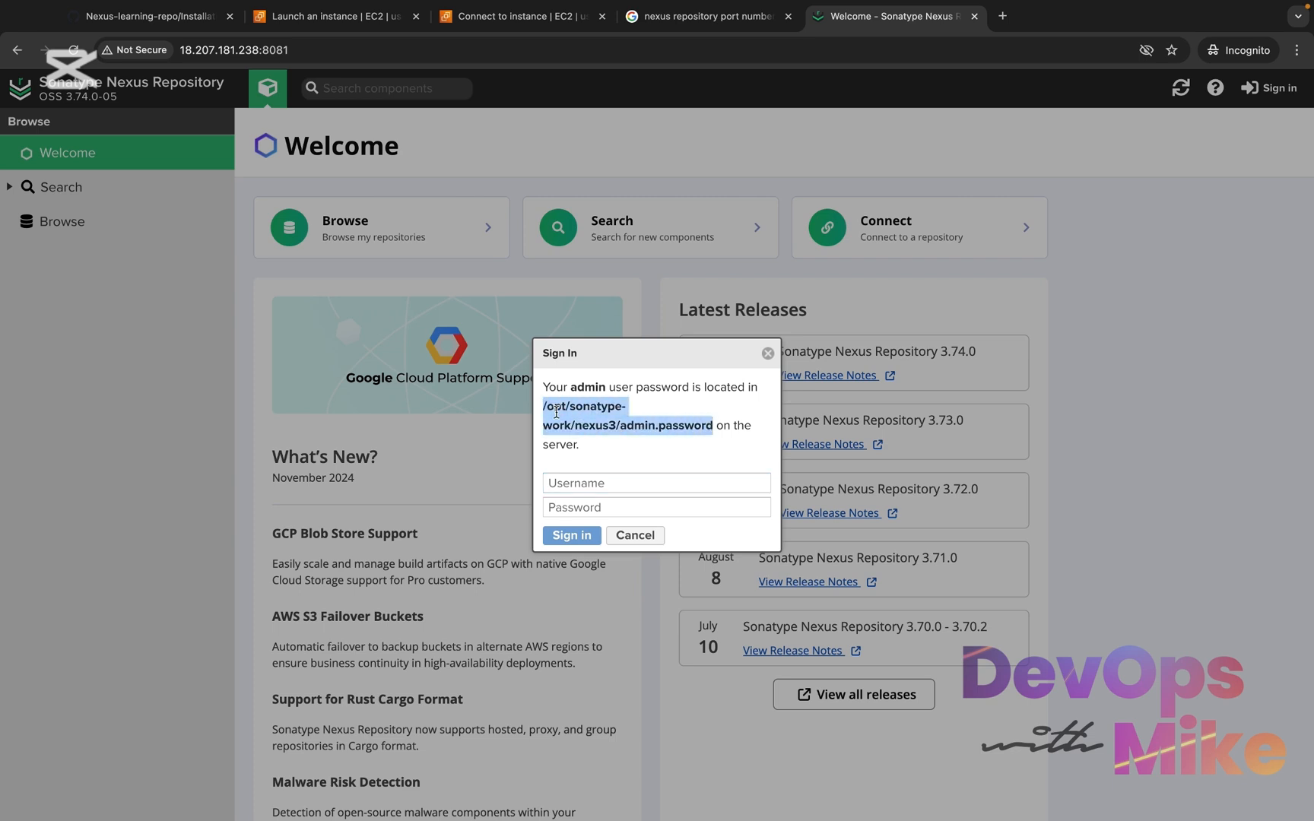
right_click(567, 418)
left_click(625, 453)
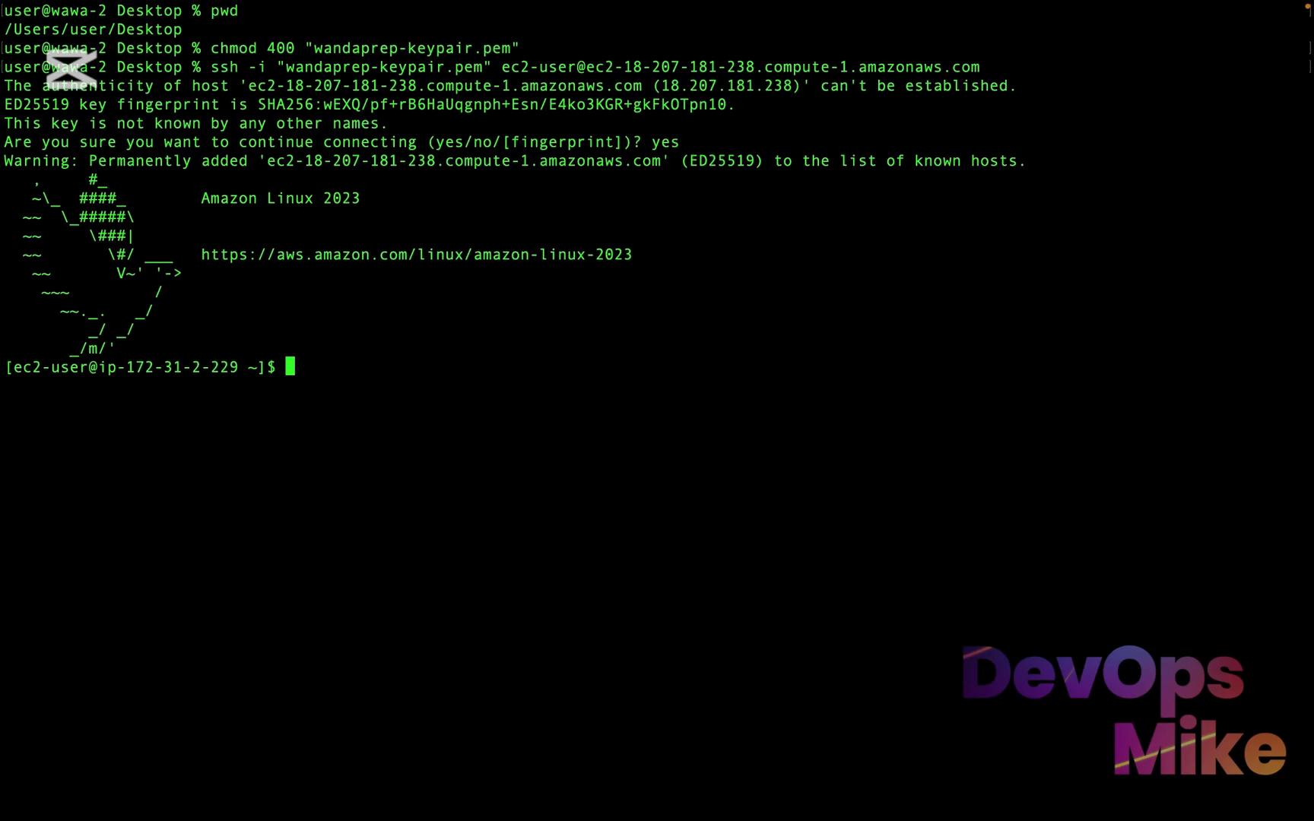
Run sudo cat /opt/sonatype-work/nexus3/admin.password in Terminal, recopying the path from the Nexus Sign In dialog to check it
type("sudo cat")
key("super+v")
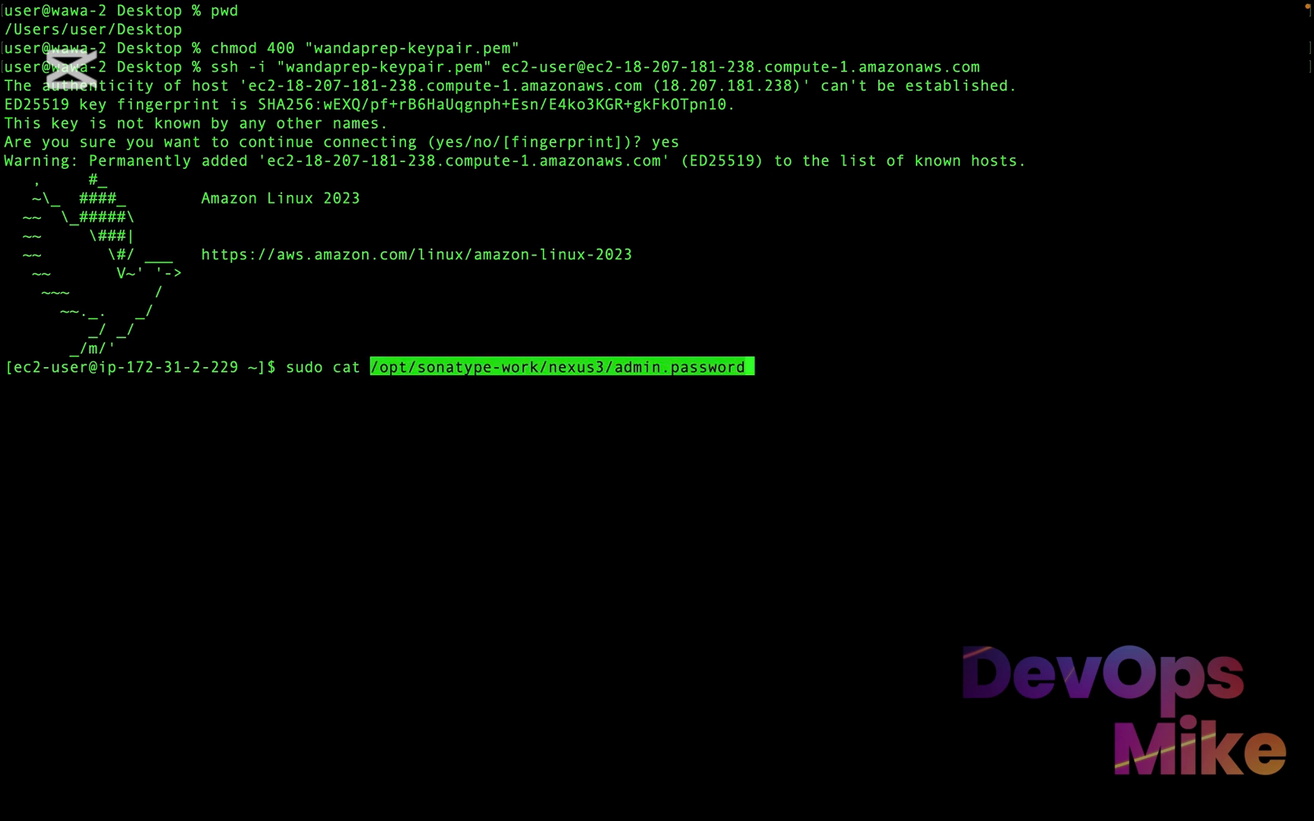
key("ctrl+Right")
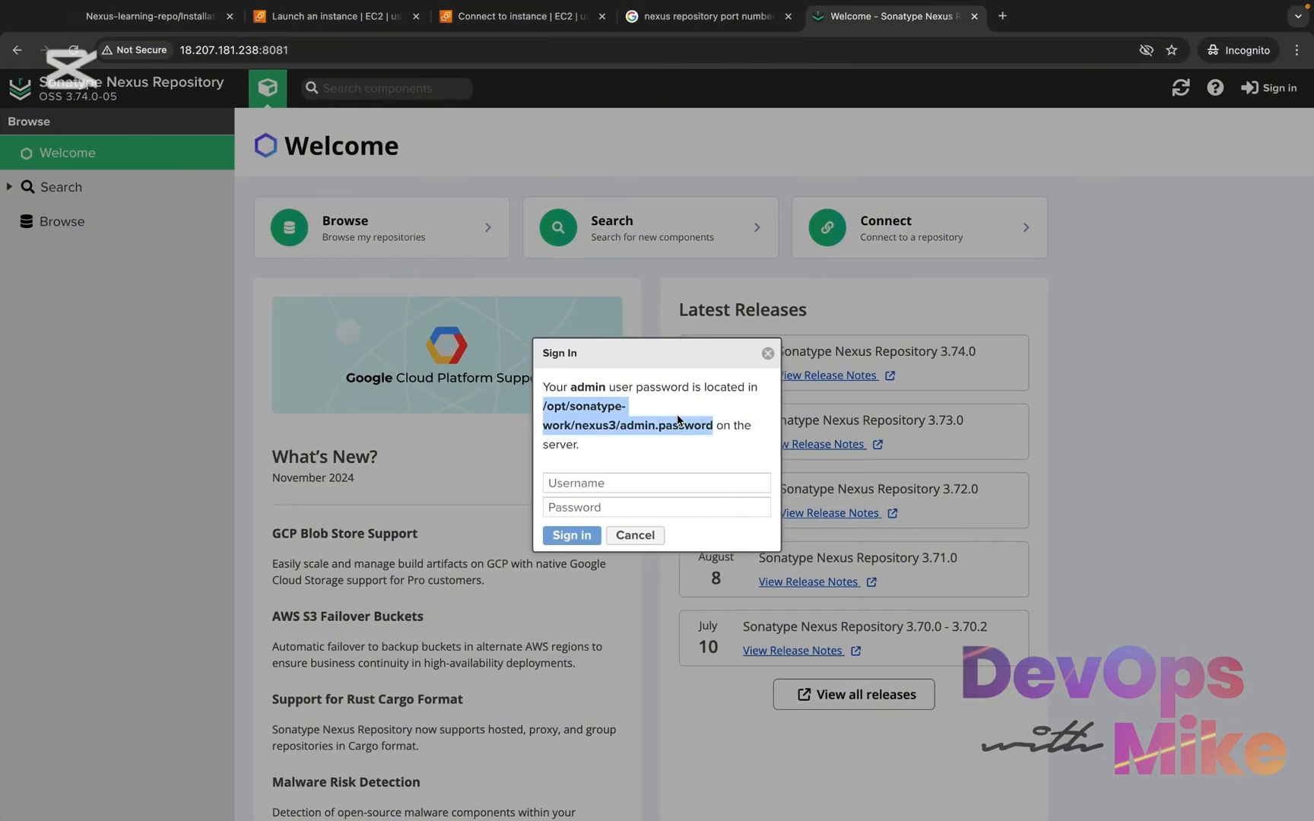
right_click(583, 421)
left_click(619, 448)
key("ctrl+Left")
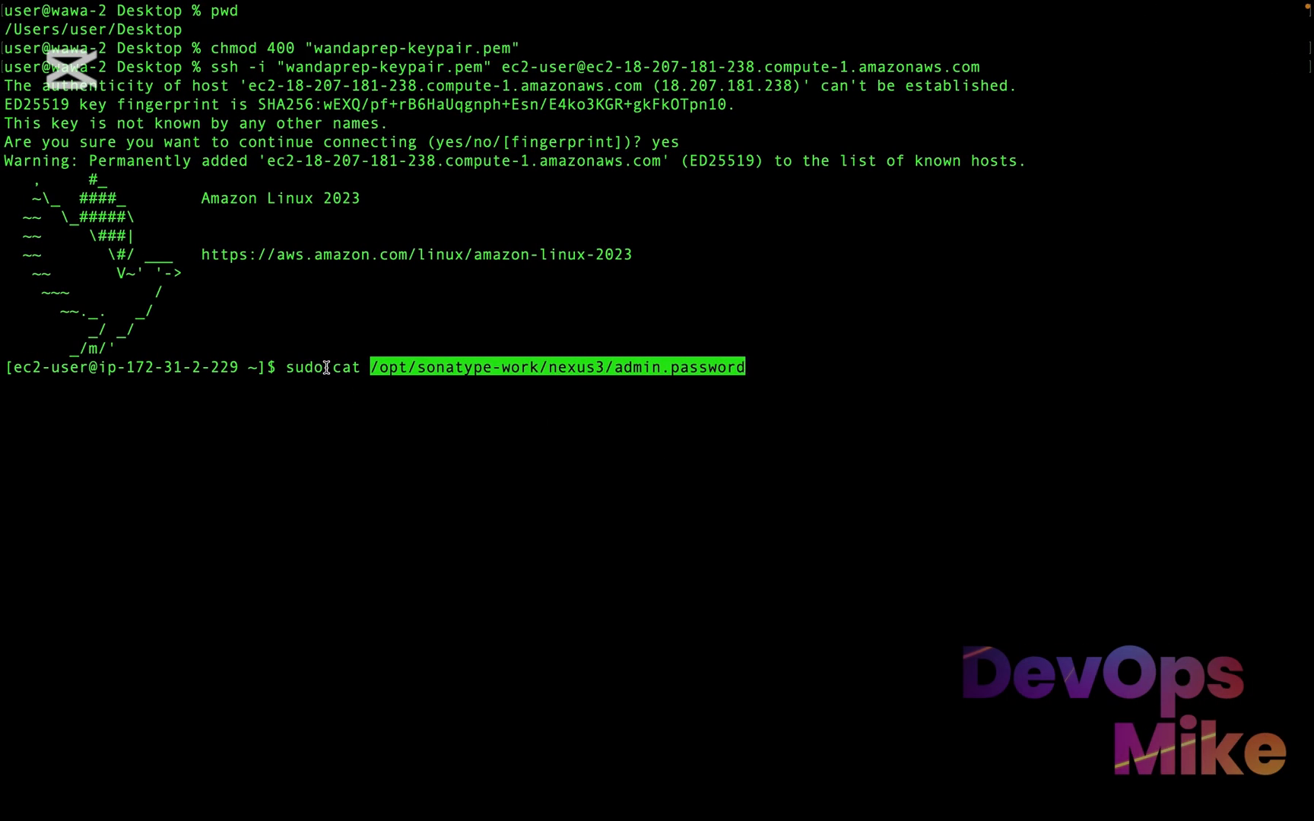
mouse_move(332, 367)
left_mouse_down()
mouse_move(283, 367)
mouse_move(335, 369)
left_mouse_up()
left_click_drag(755, 370, 367, 362)
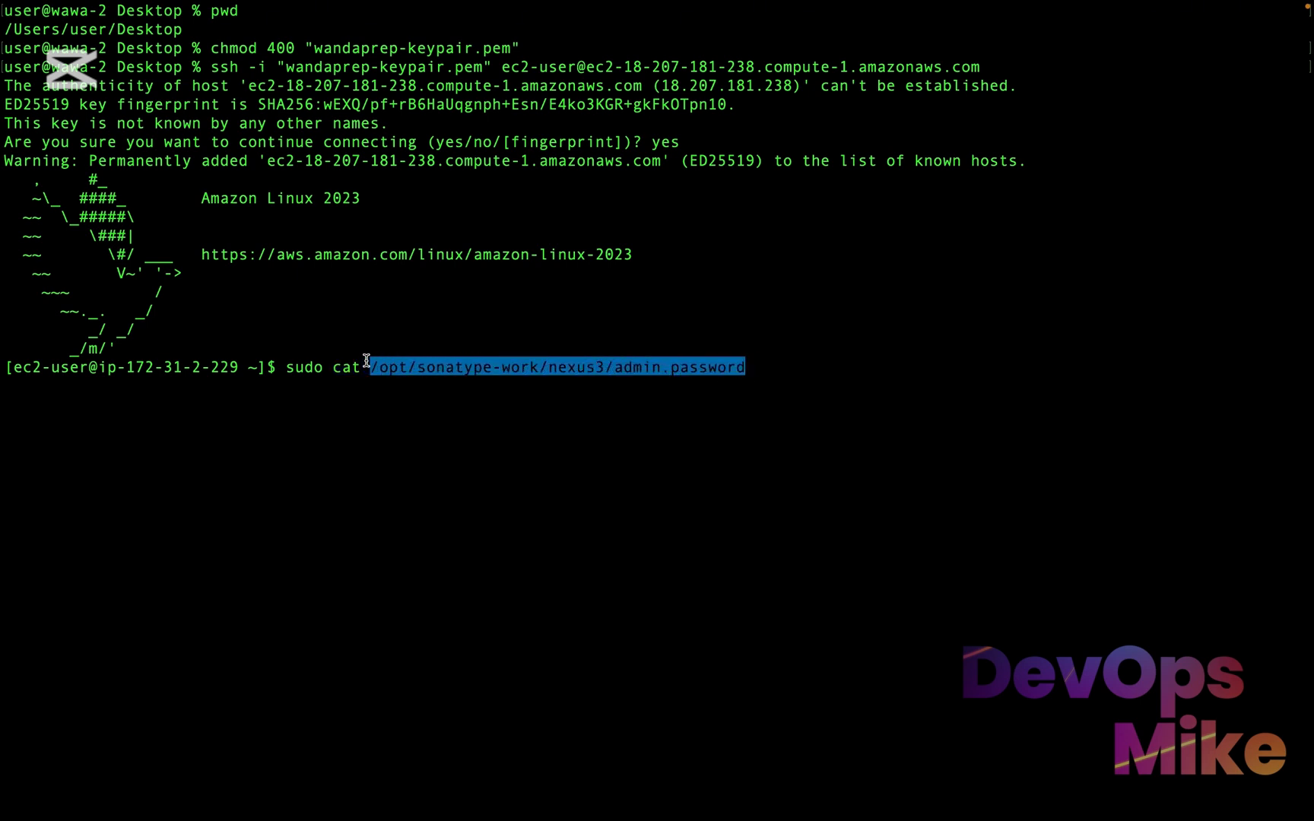
key("Return")
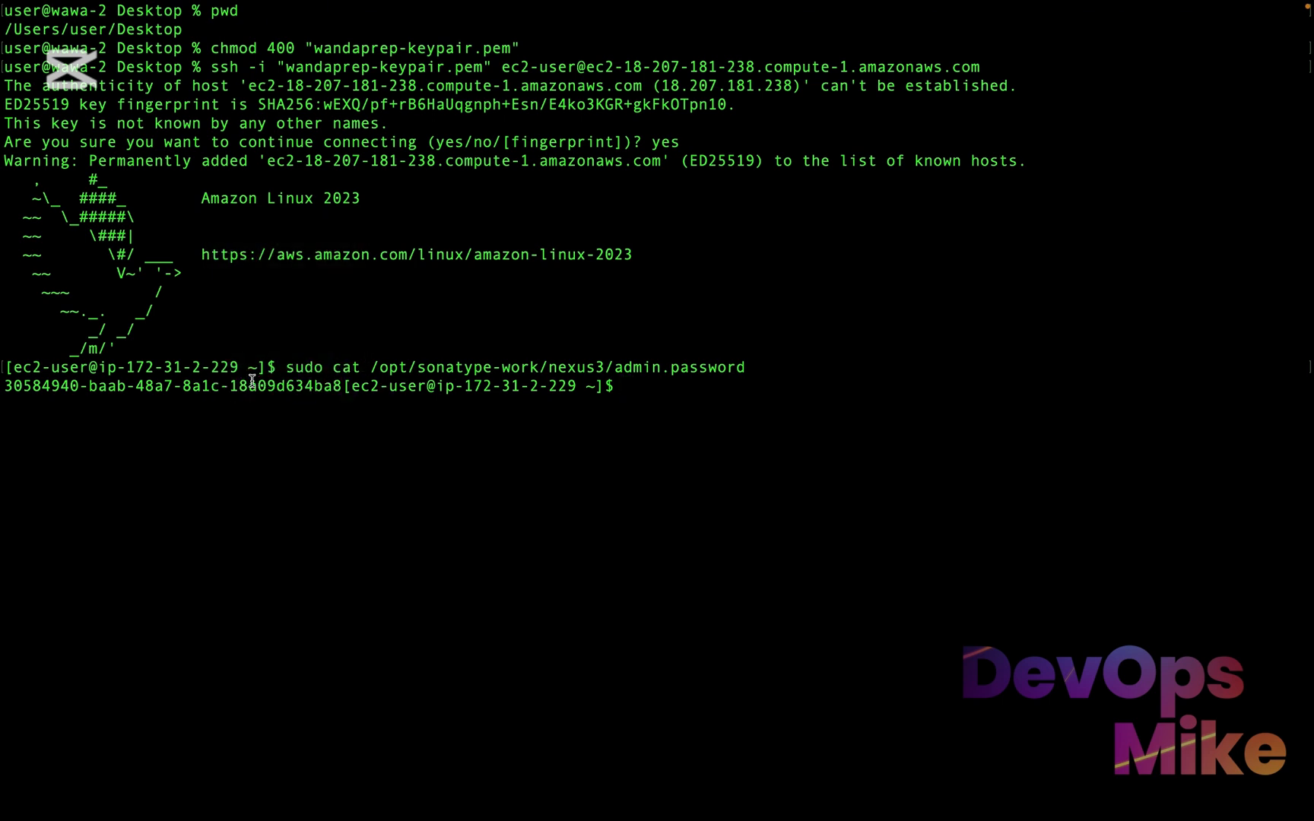
Copy the initial admin password from the Terminal output, leaving out the shell prompt that follows it
left_click_drag(4, 386, 342, 390)
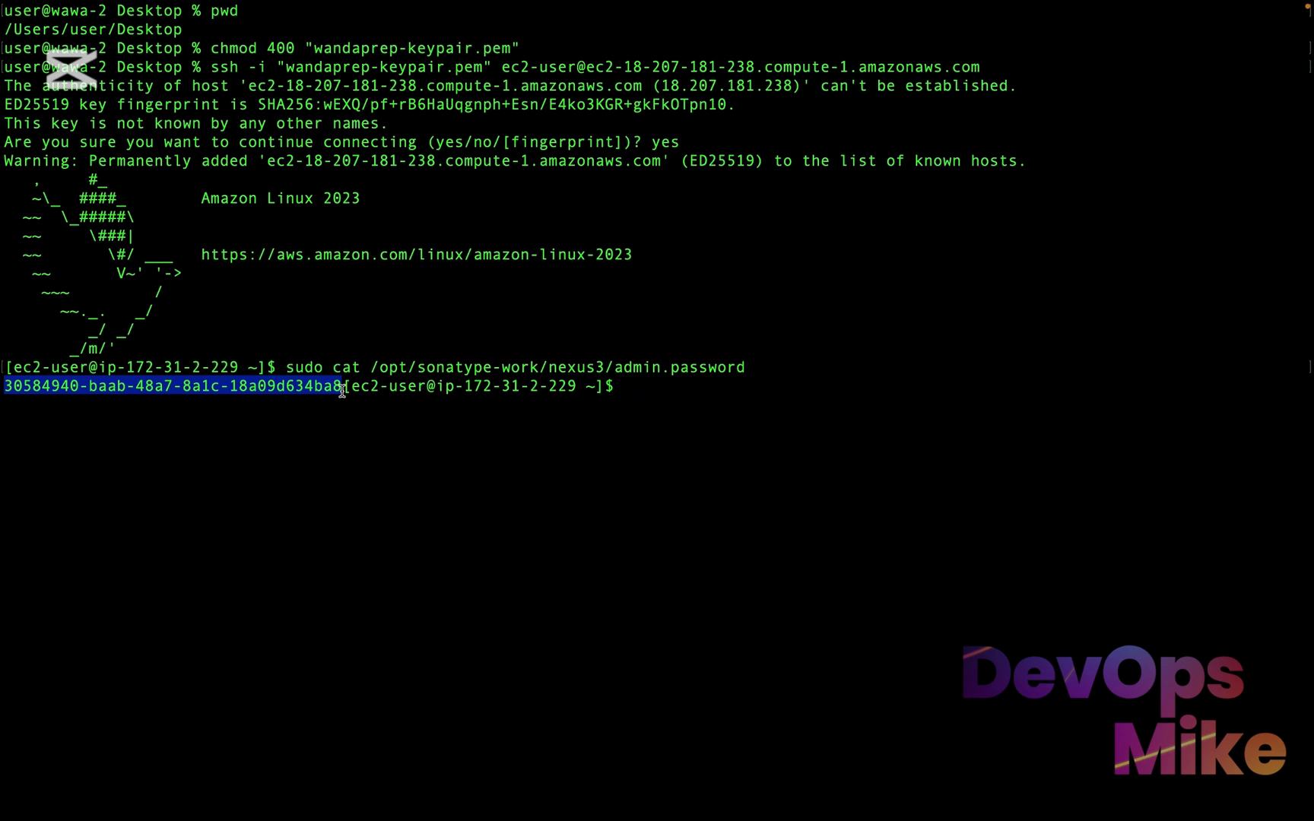
right_click(288, 387)
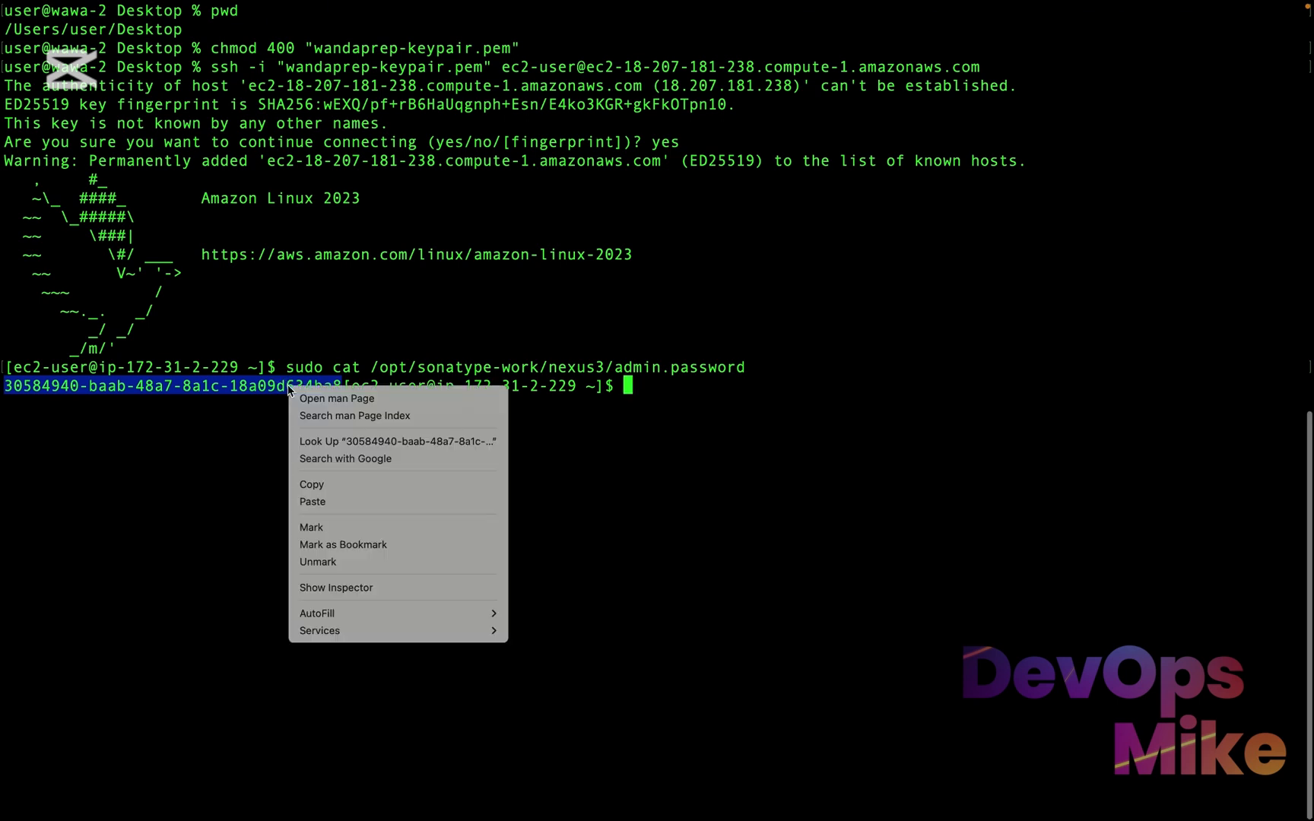
left_click(328, 485)
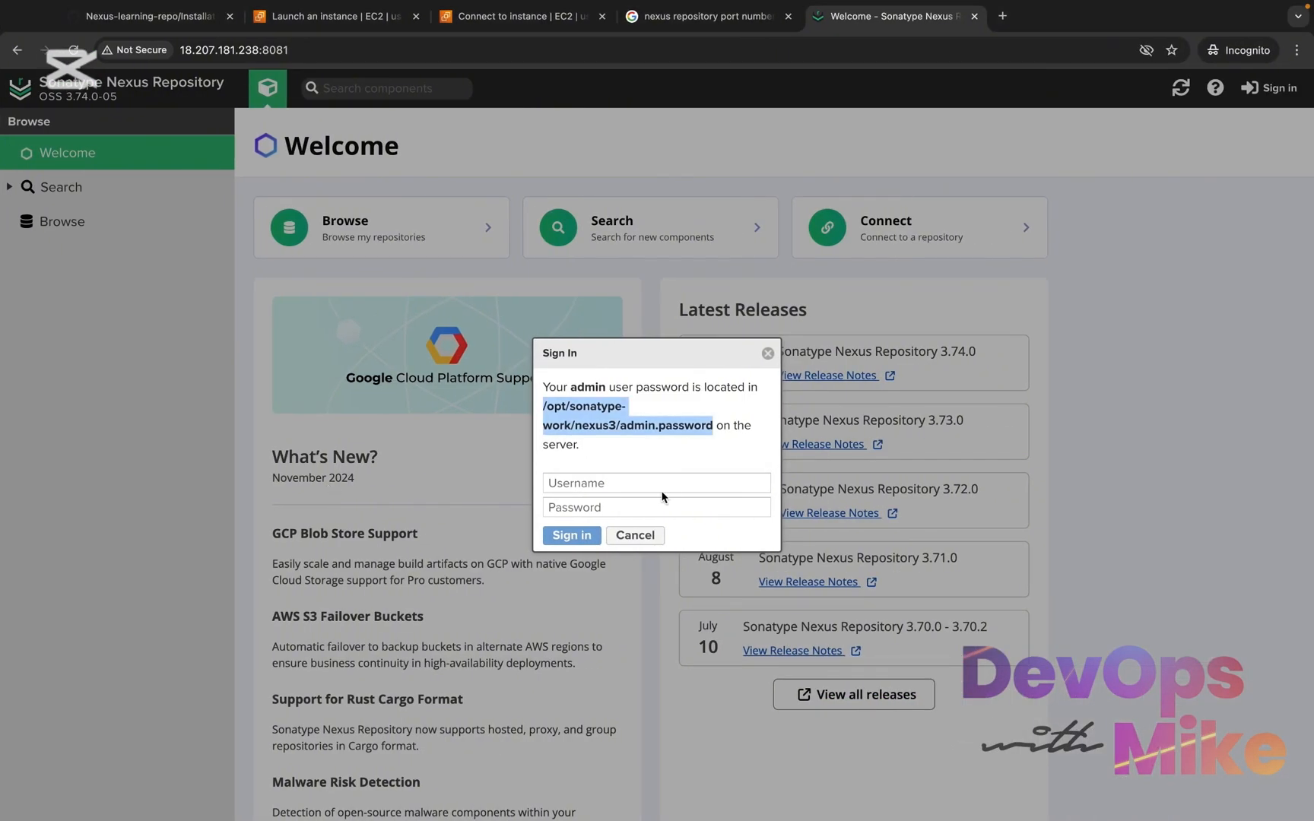
Switch to the Nexus Repository page in the browser and sign in as admin, pasting the initial password in the Password field
left_click(675, 483)
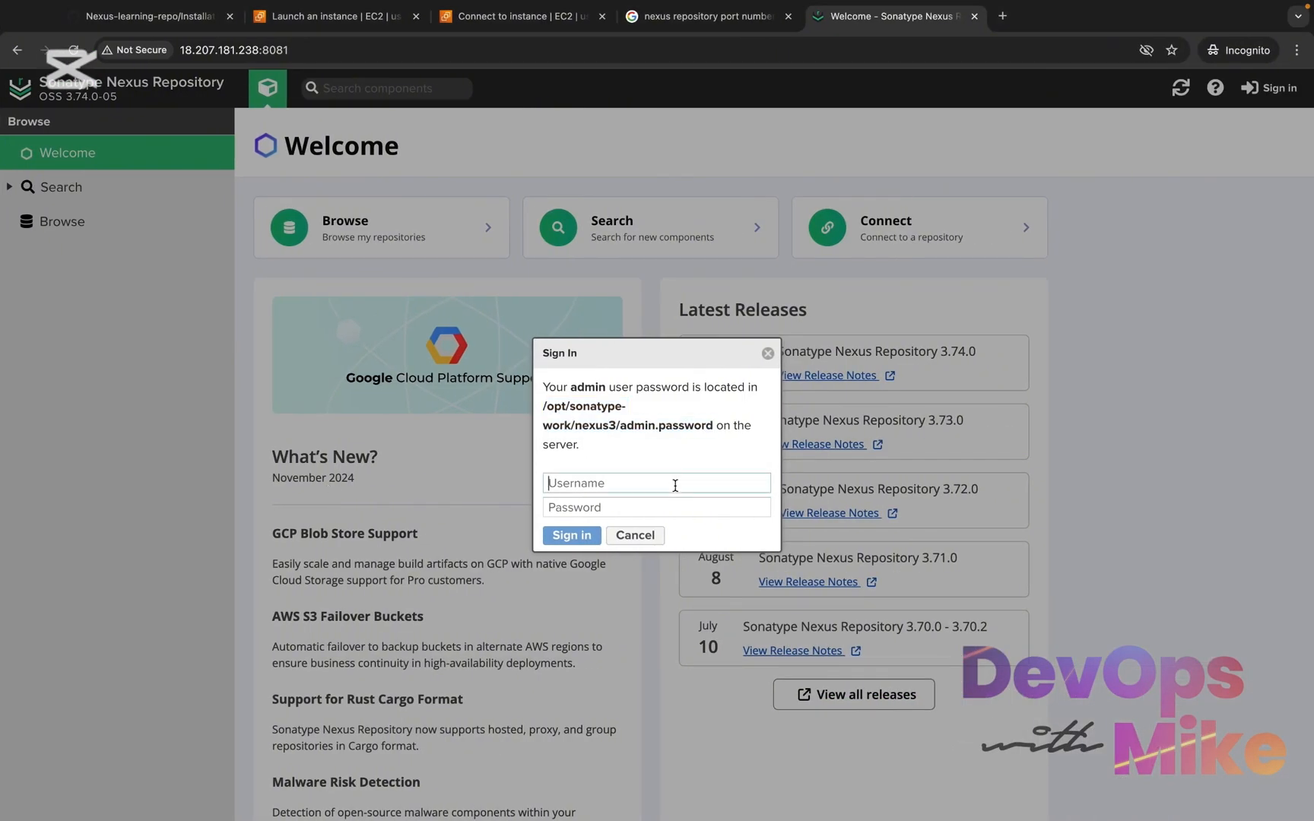
type("admin")
left_click(675, 508)
key("ctrl+v")
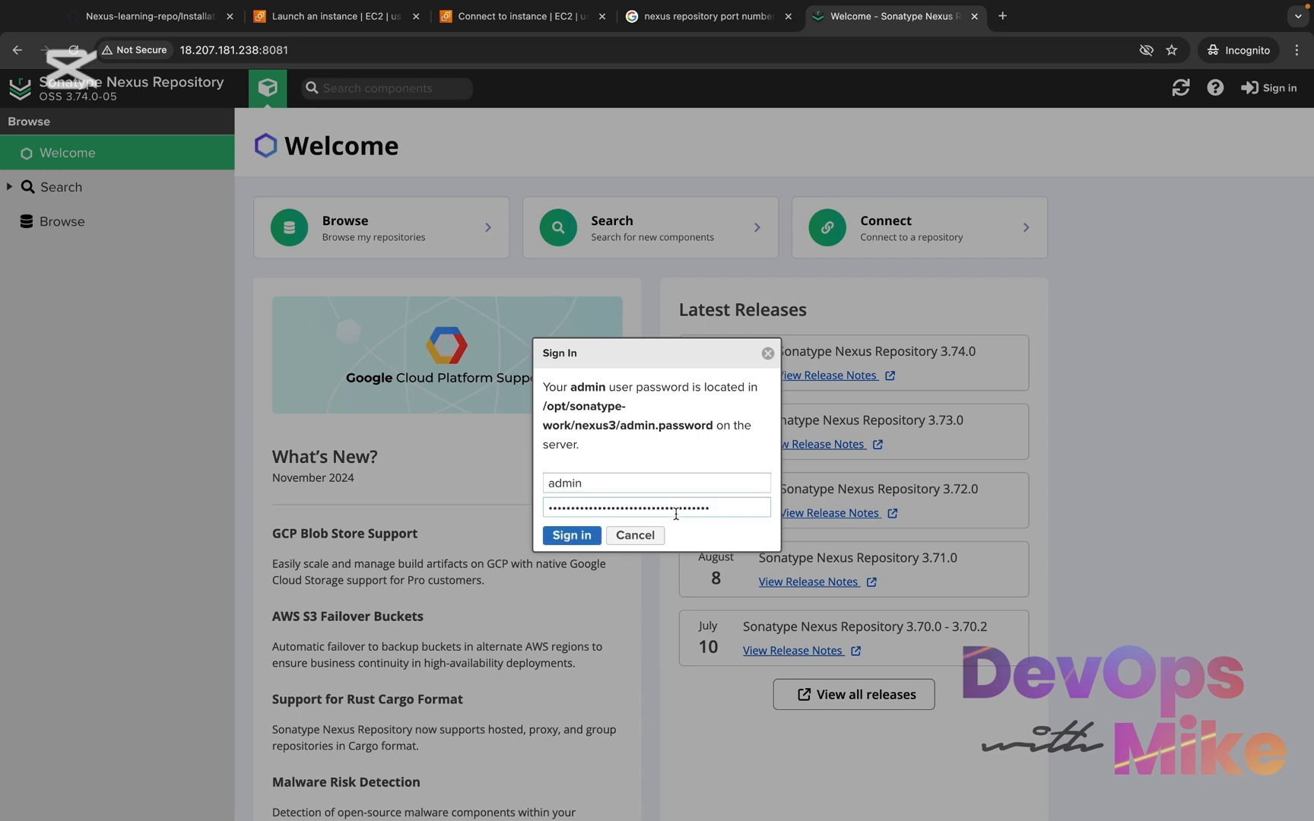
left_click_drag(627, 485, 539, 486)
left_click_drag(730, 504, 542, 501)
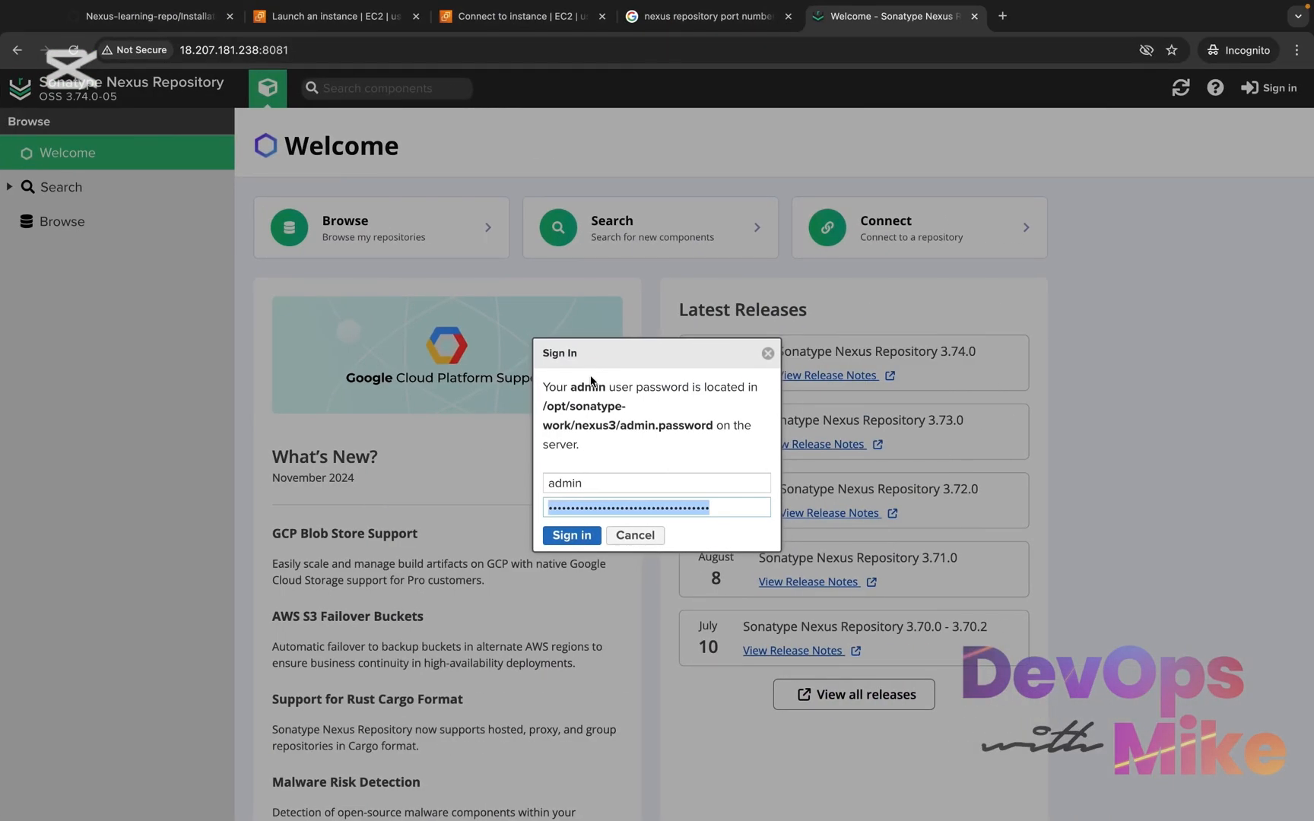
left_click(576, 536)
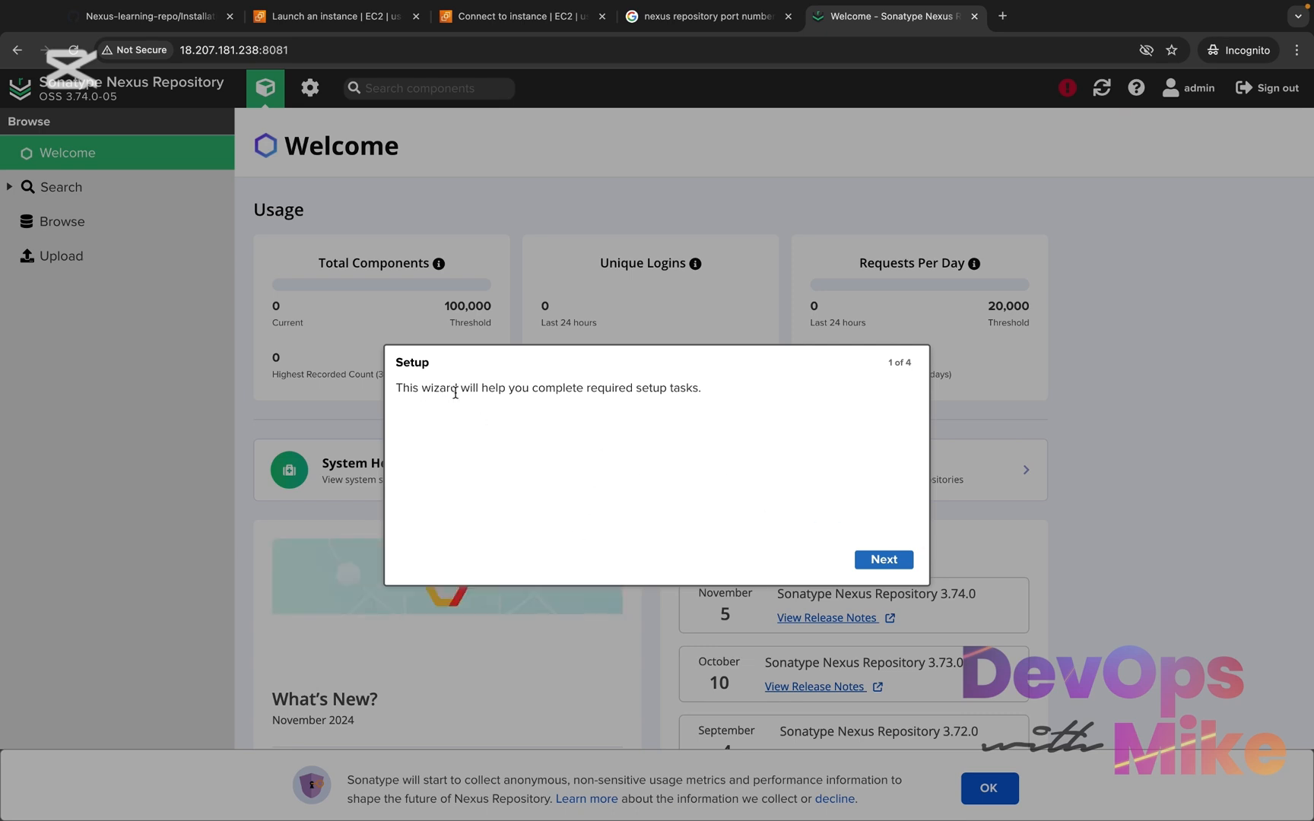
Begin the Nexus setup wizard, and enter and confirm a new password for the admin user
left_click(883, 558)
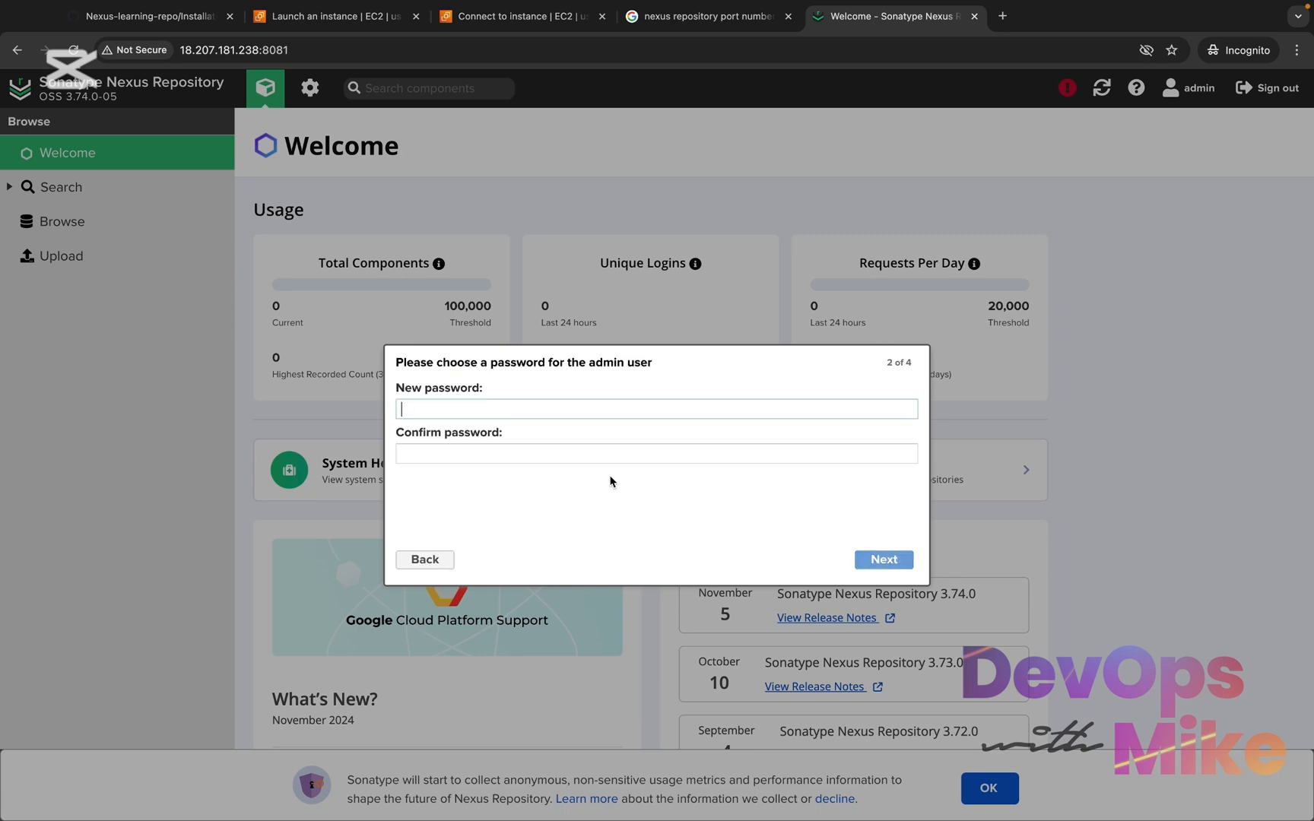
type("•••••")
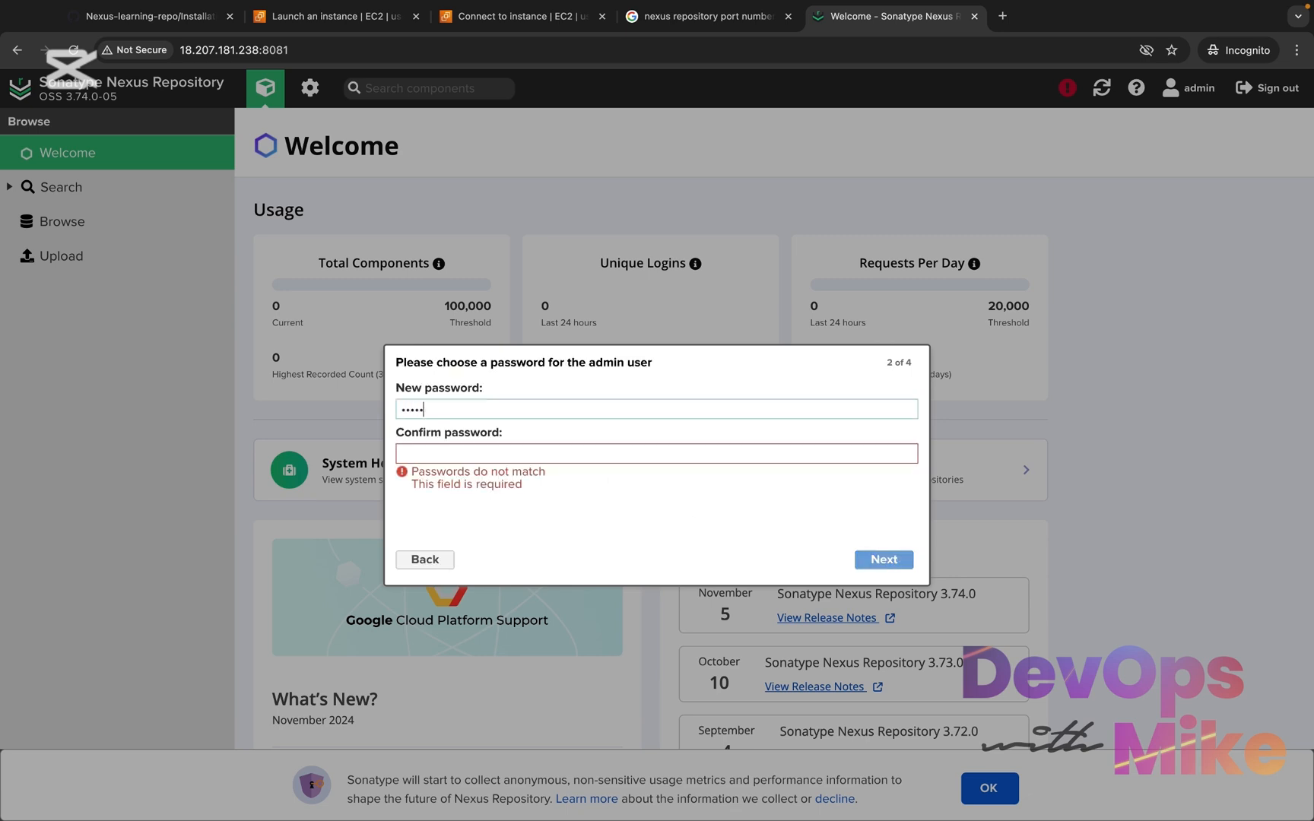
left_click(643, 453)
type("•••")
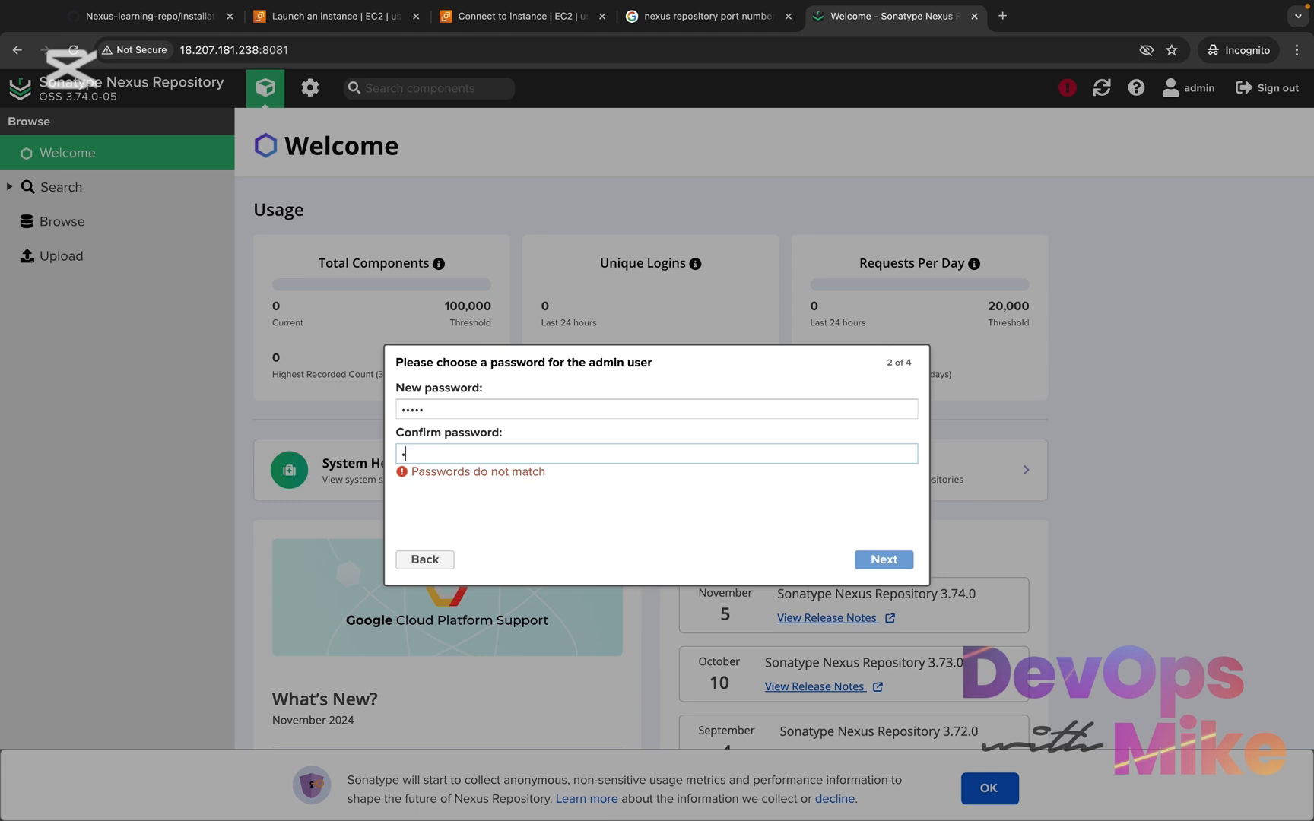
type("••")
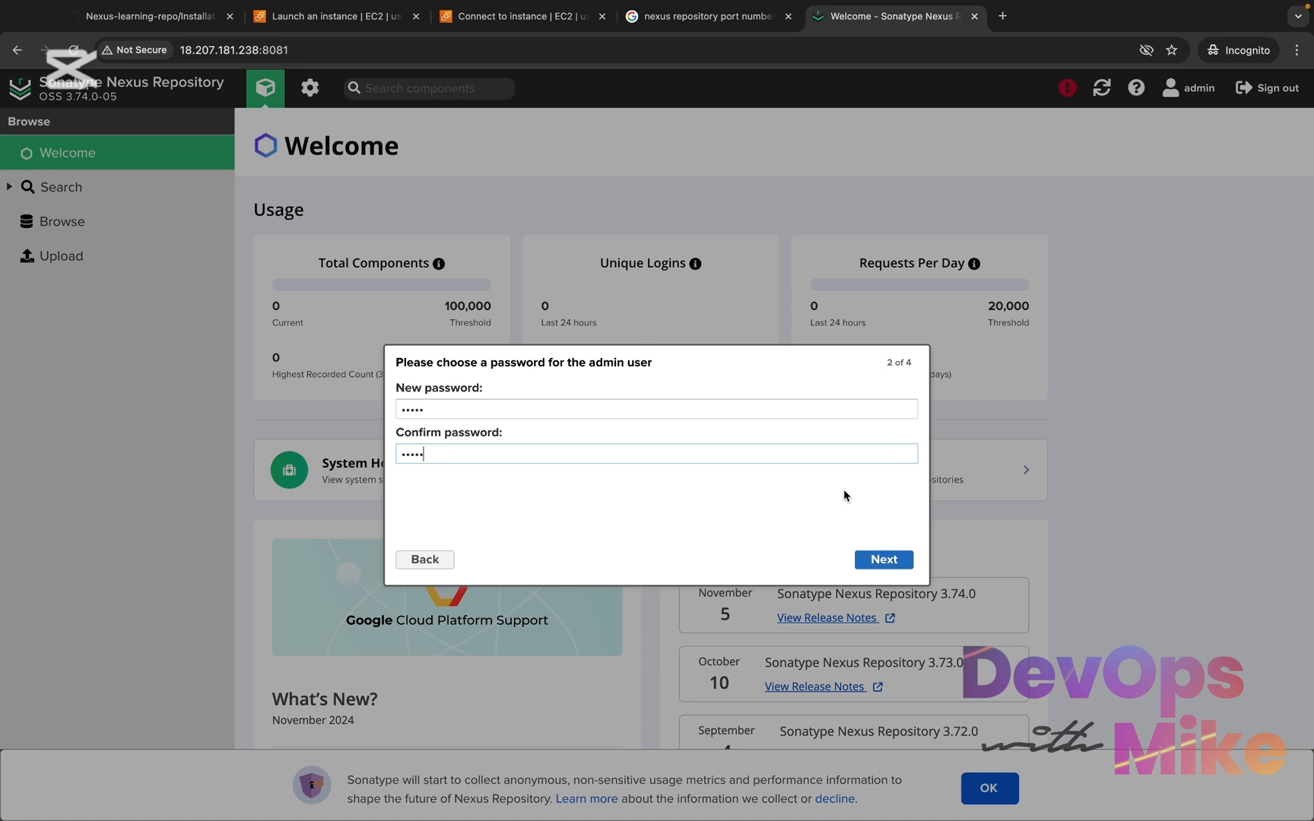
left_click(884, 557)
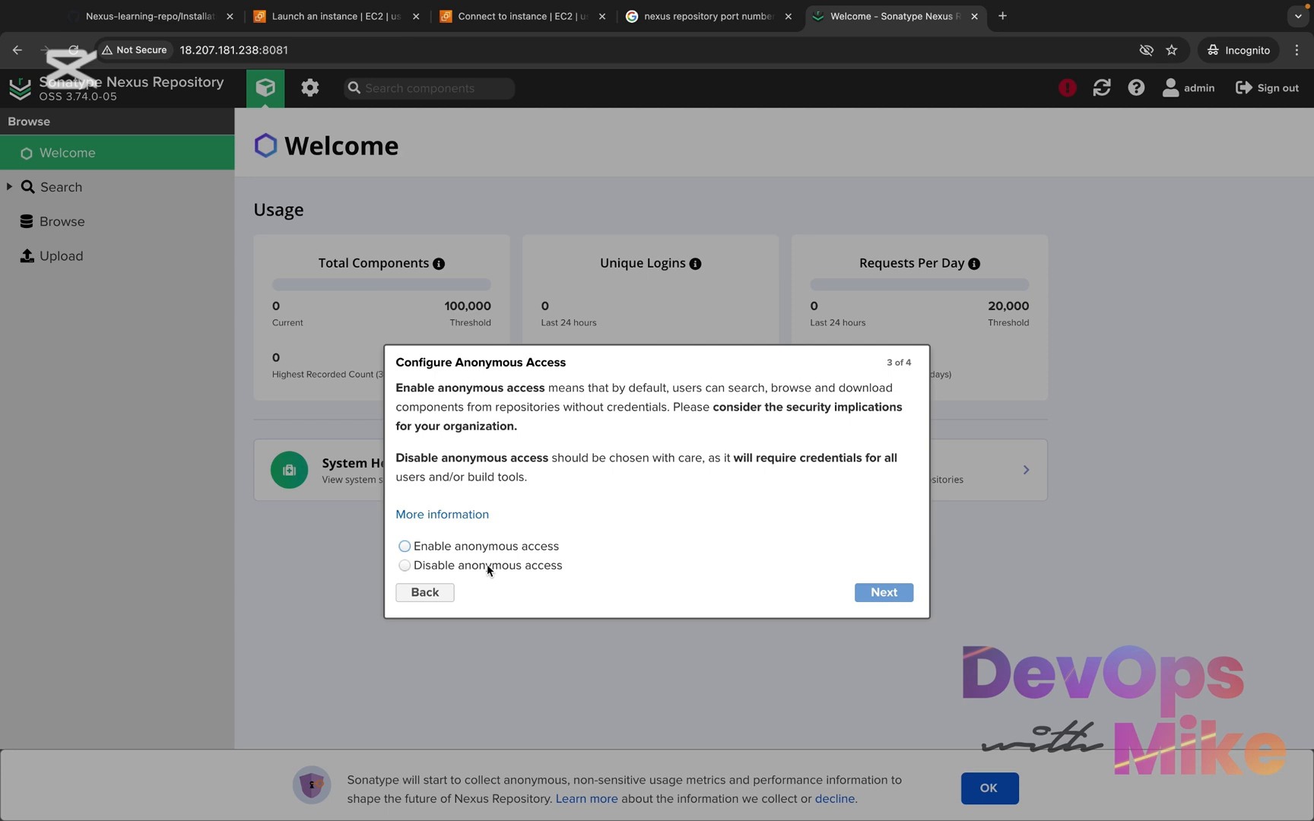
Disable anonymous access in the setup wizard and finish the setup
left_click(441, 572)
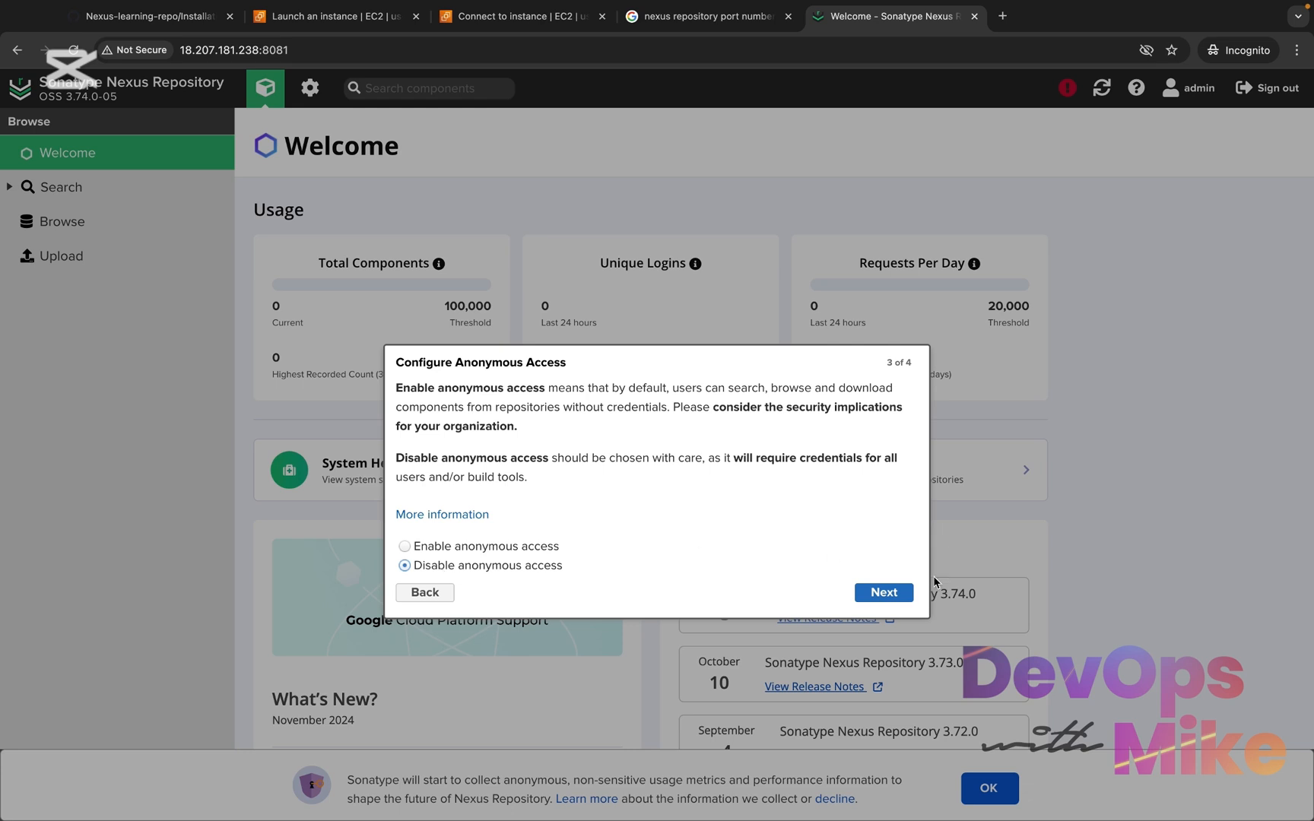
left_click(896, 593)
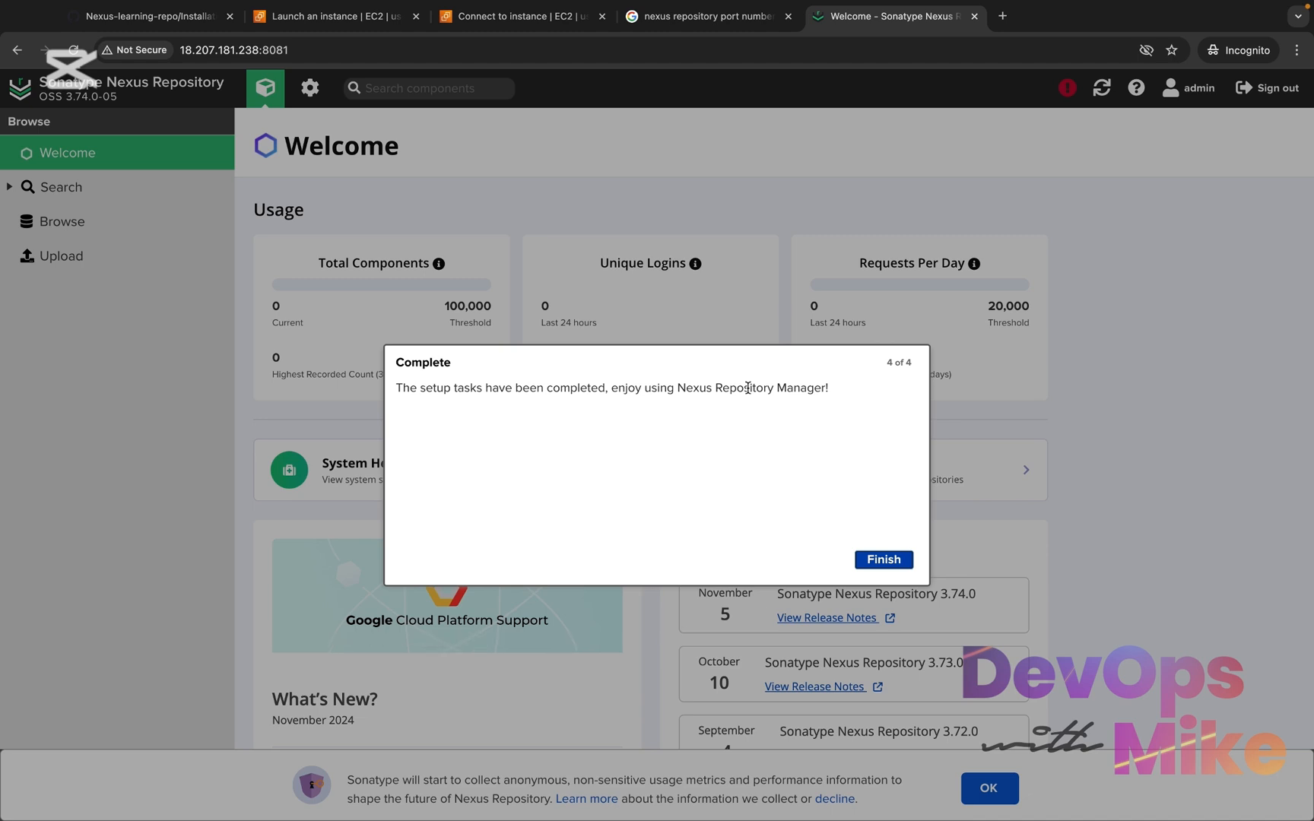
left_click(884, 560)
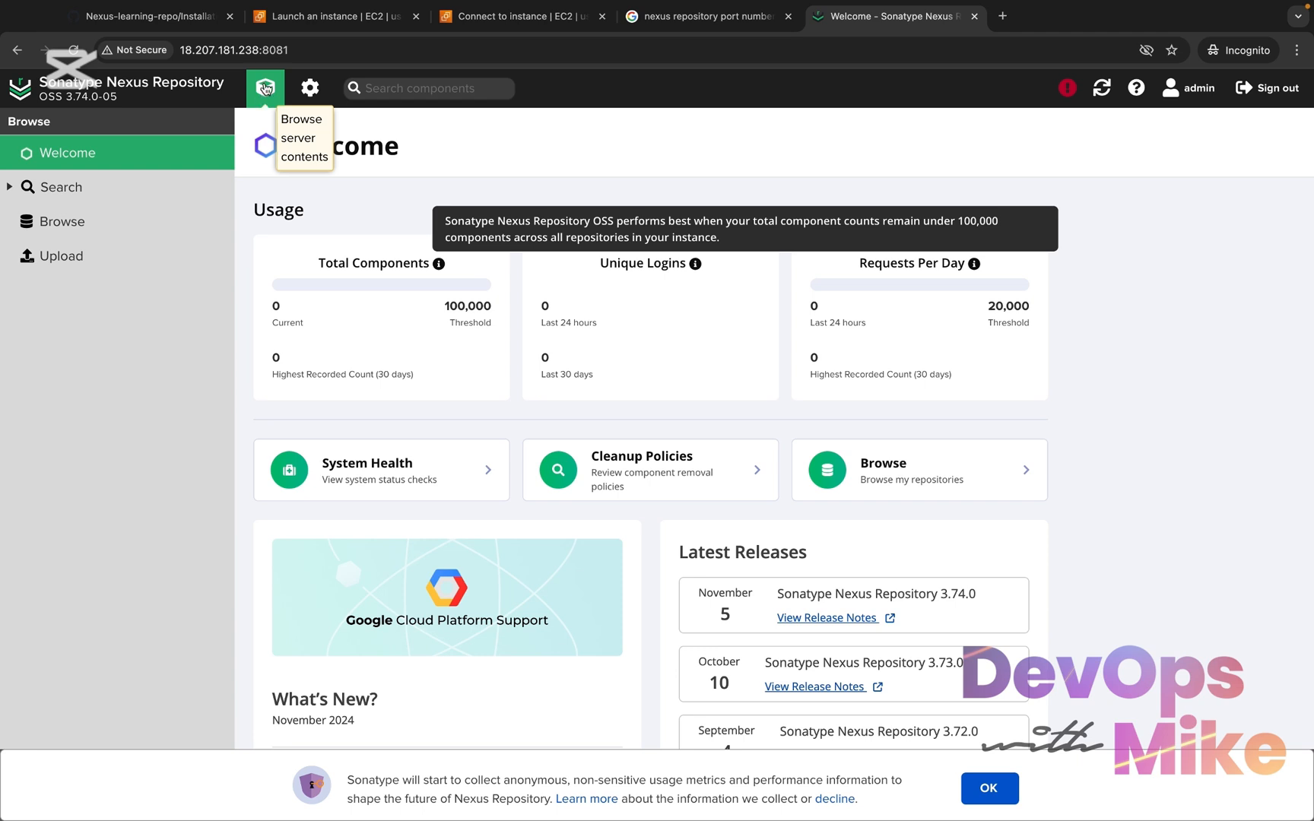
Look over the Browse and Upload pages, and show the Repositories list in the repository administration
left_click(81, 221)
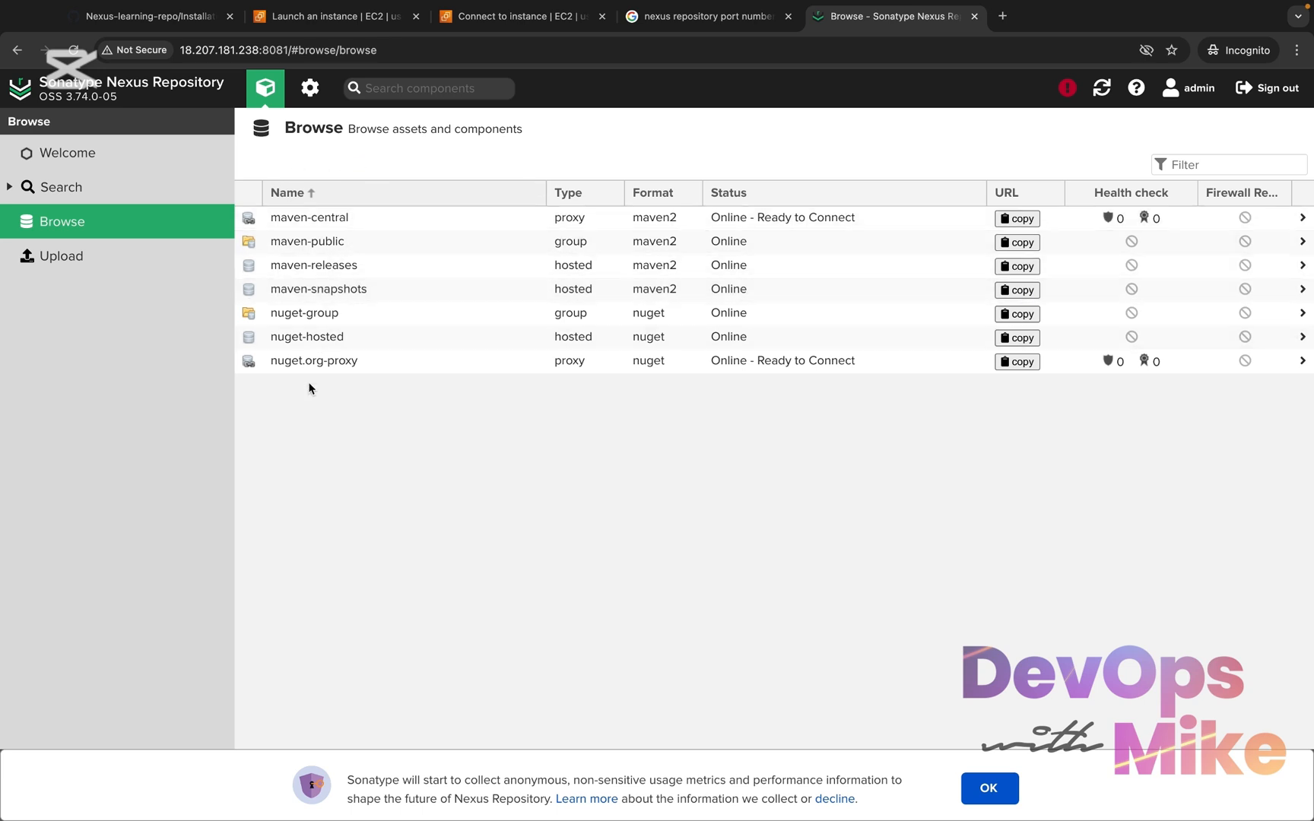
left_click(97, 260)
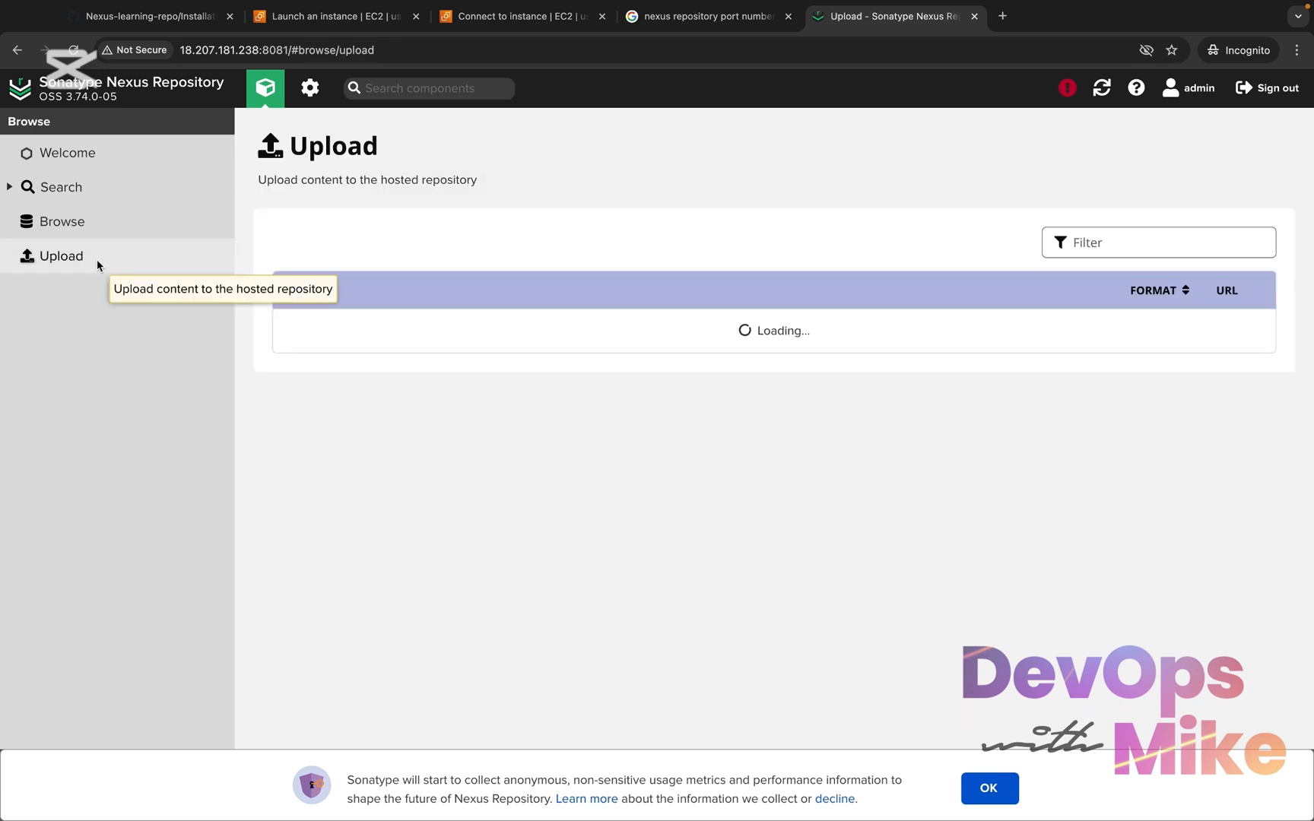
left_click(309, 89)
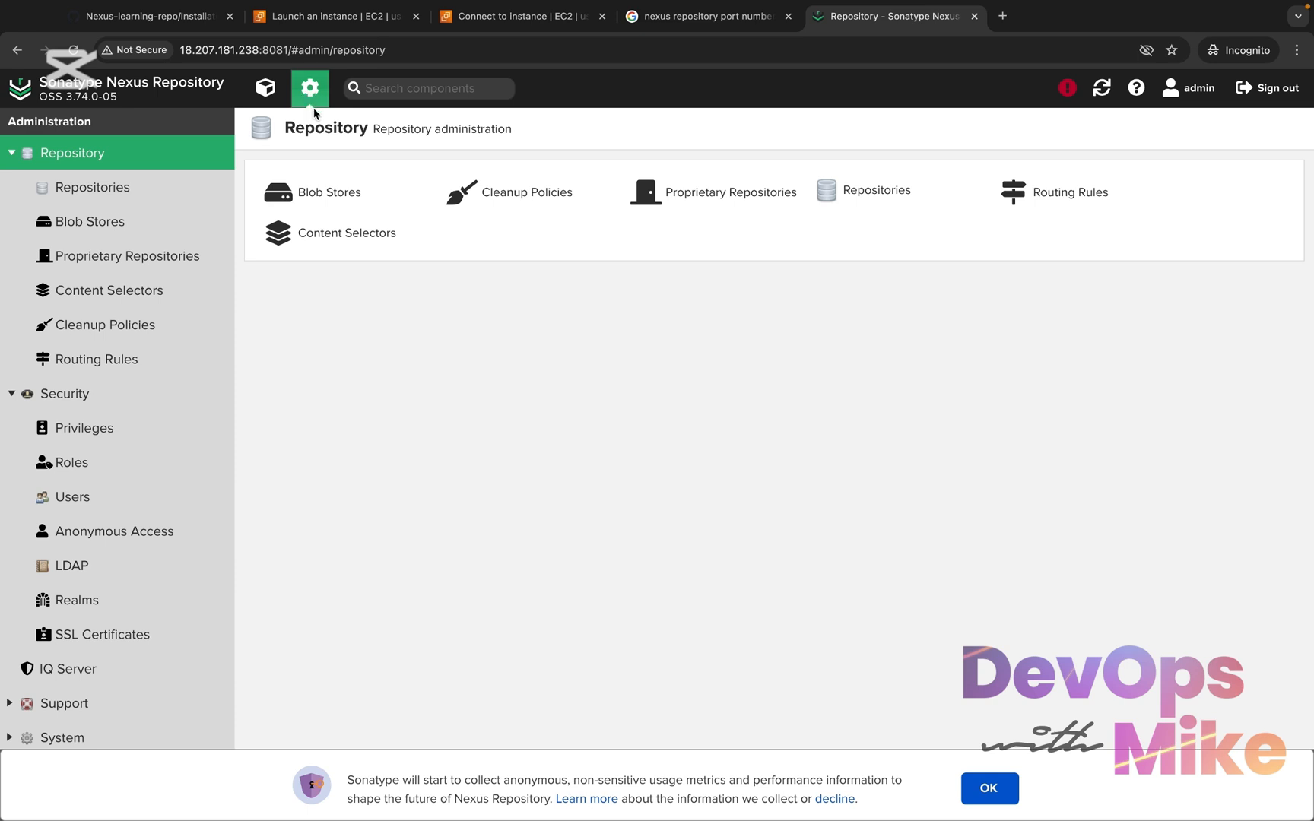
left_click(125, 193)
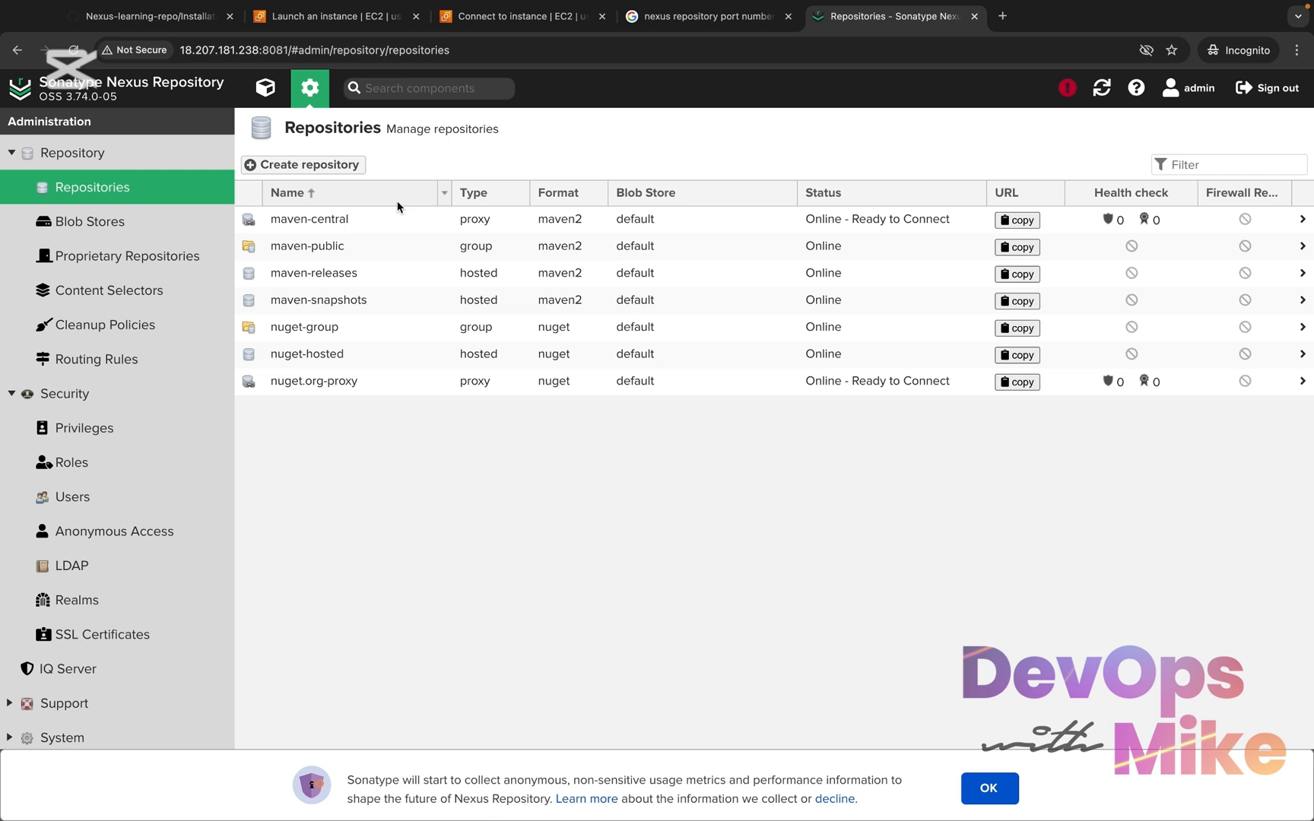
Start creating a new repository with the maven2 (group) recipe and look over its settings form
left_click(320, 167)
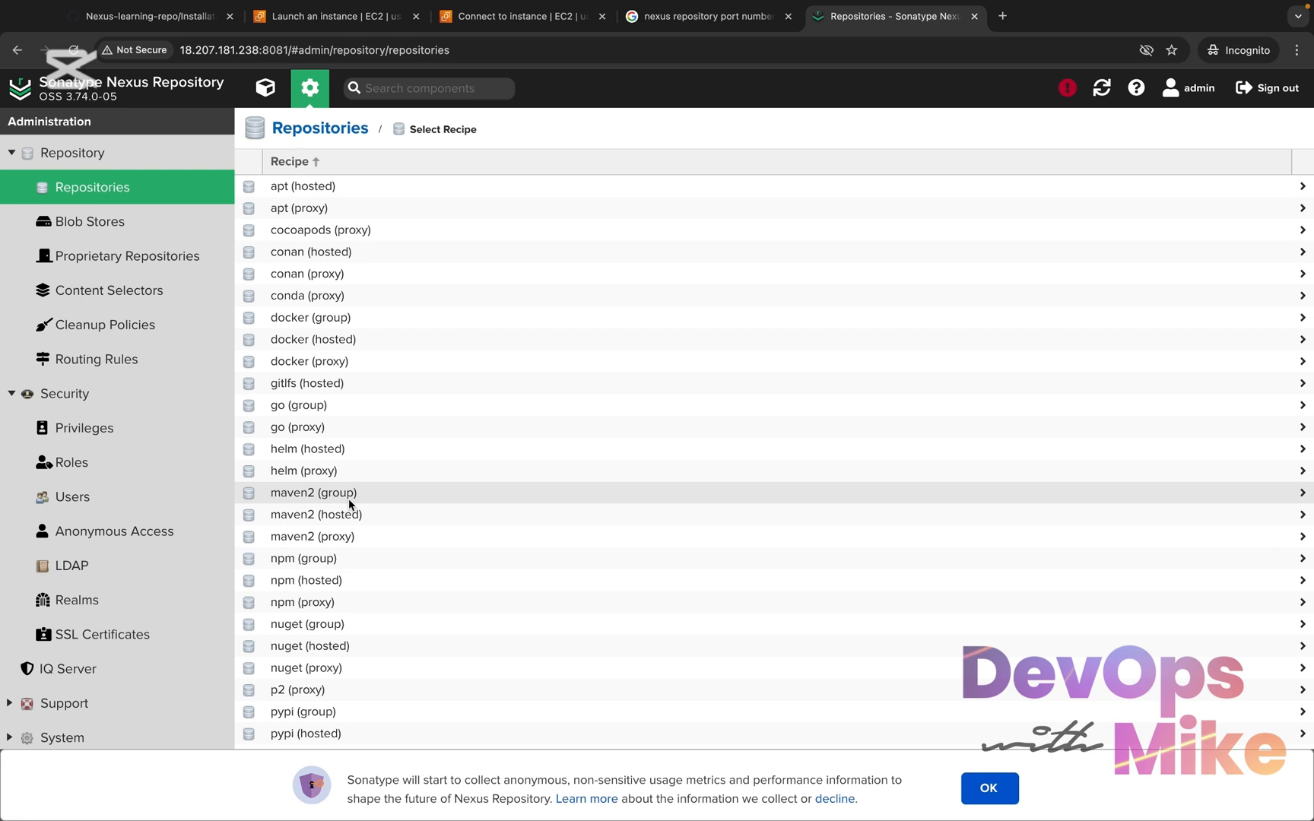
left_click(358, 494)
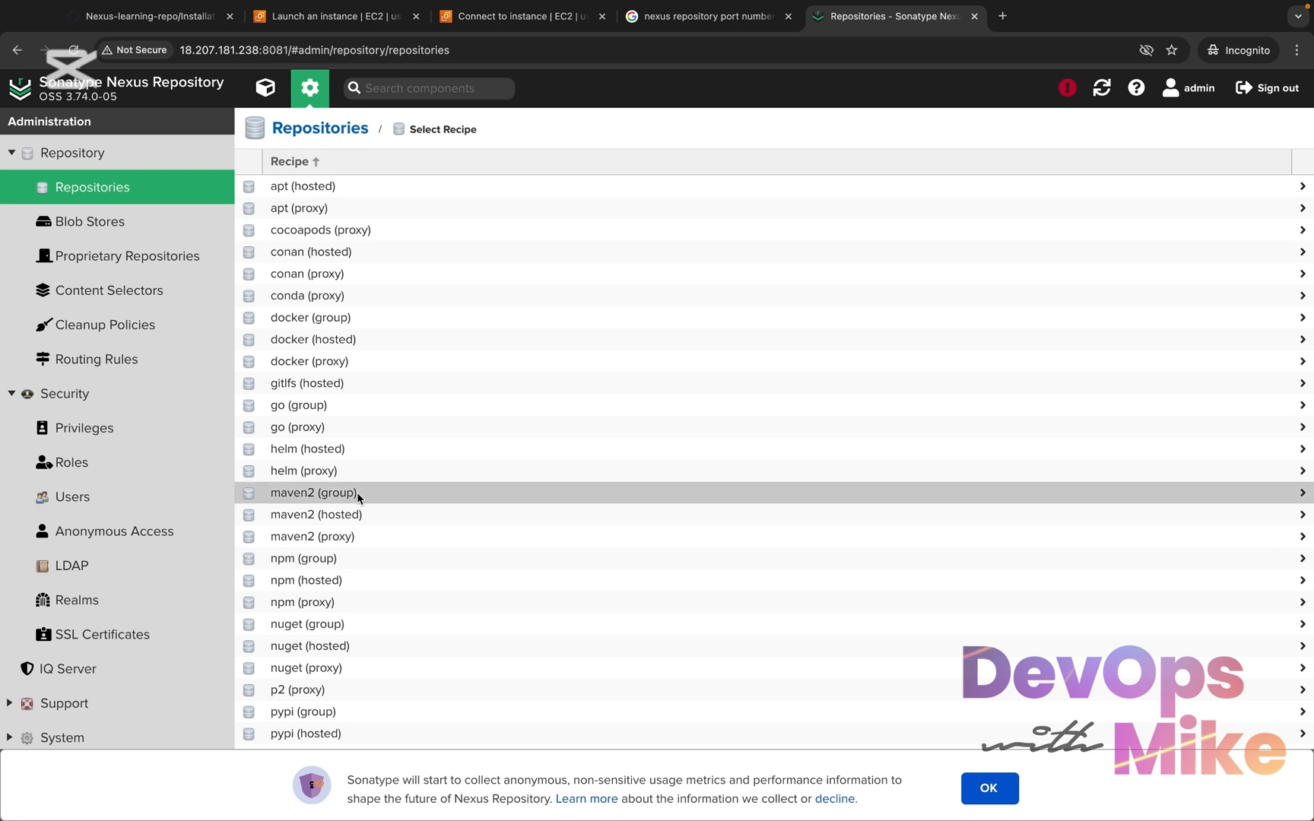
scroll(662, 564, "down", 1)
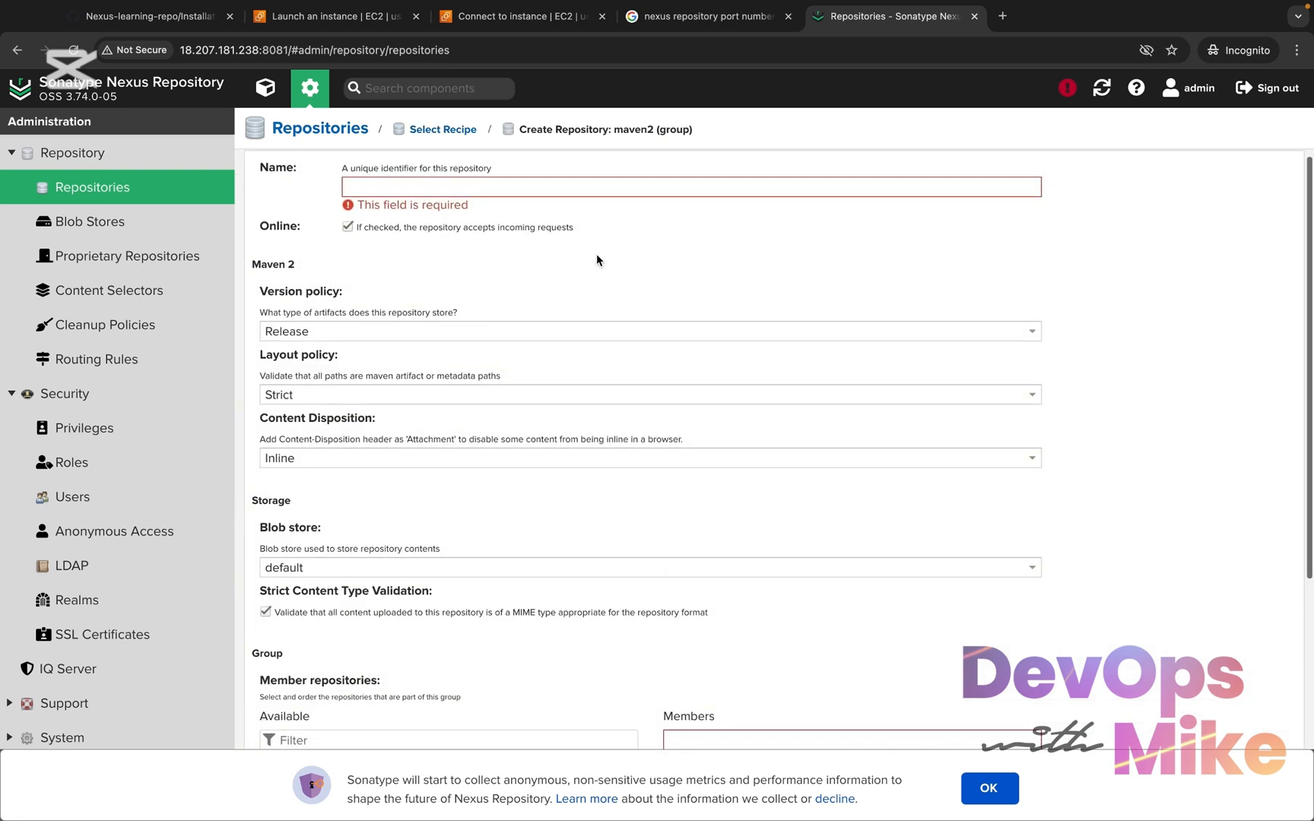
scroll(582, 410, "down", 2)
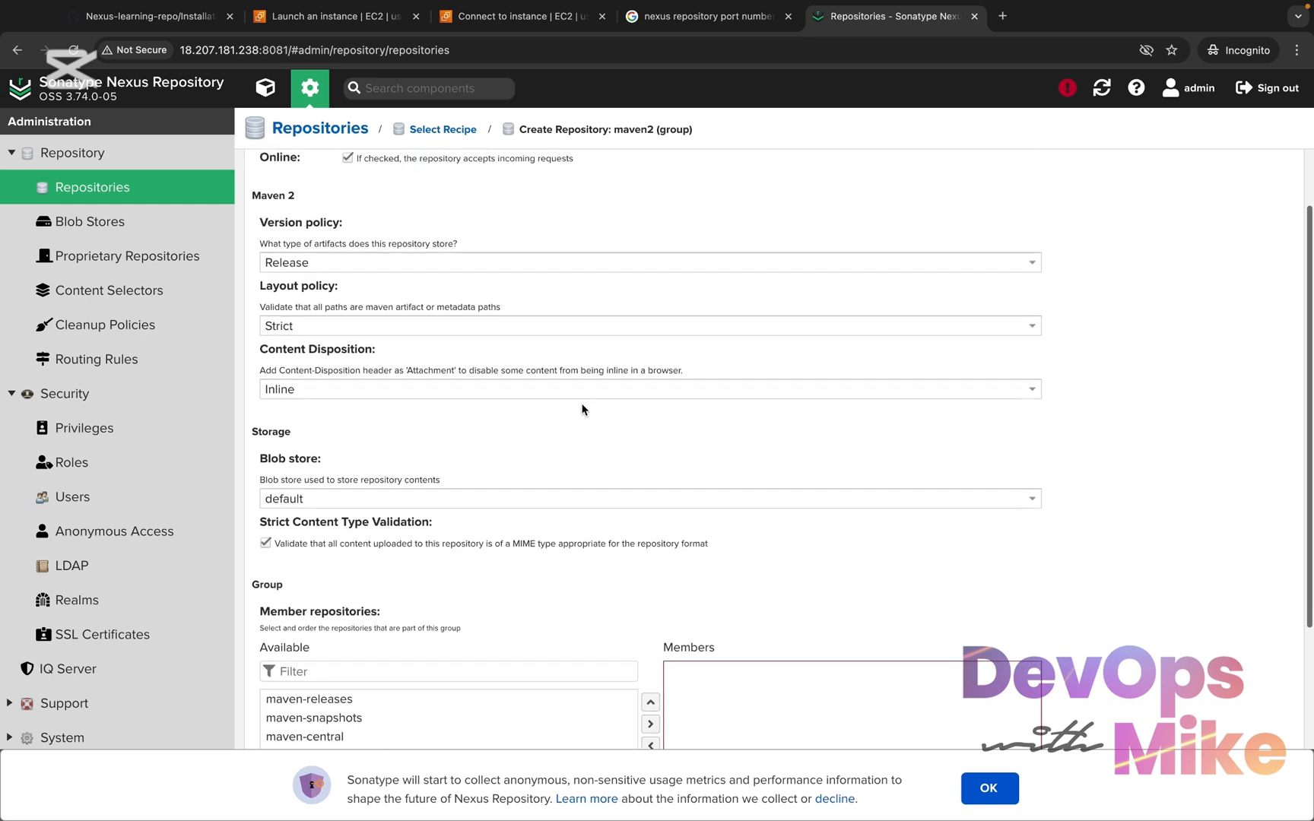
scroll(583, 410, "up", 2)
Name the new maven2 group repository java-webapp-repository
left_click(622, 195)
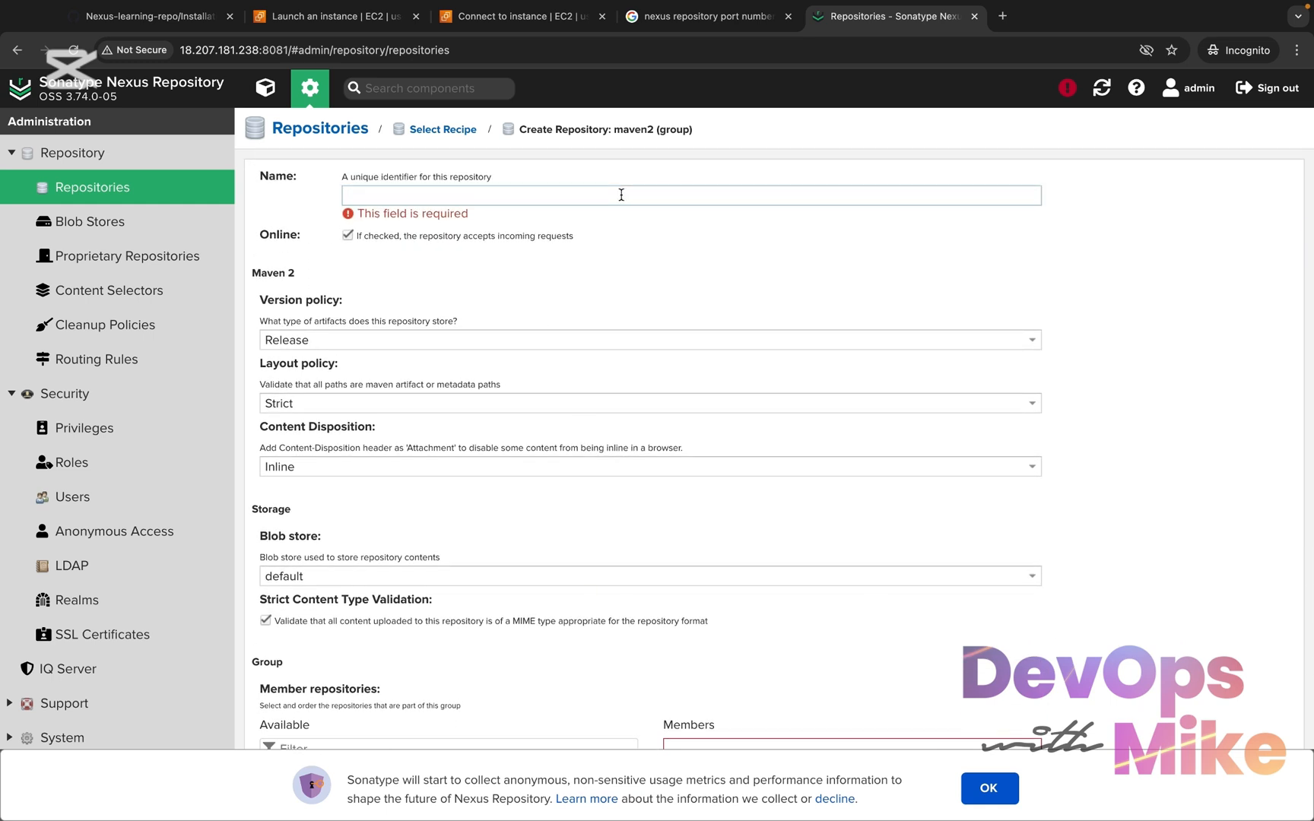
type("java")
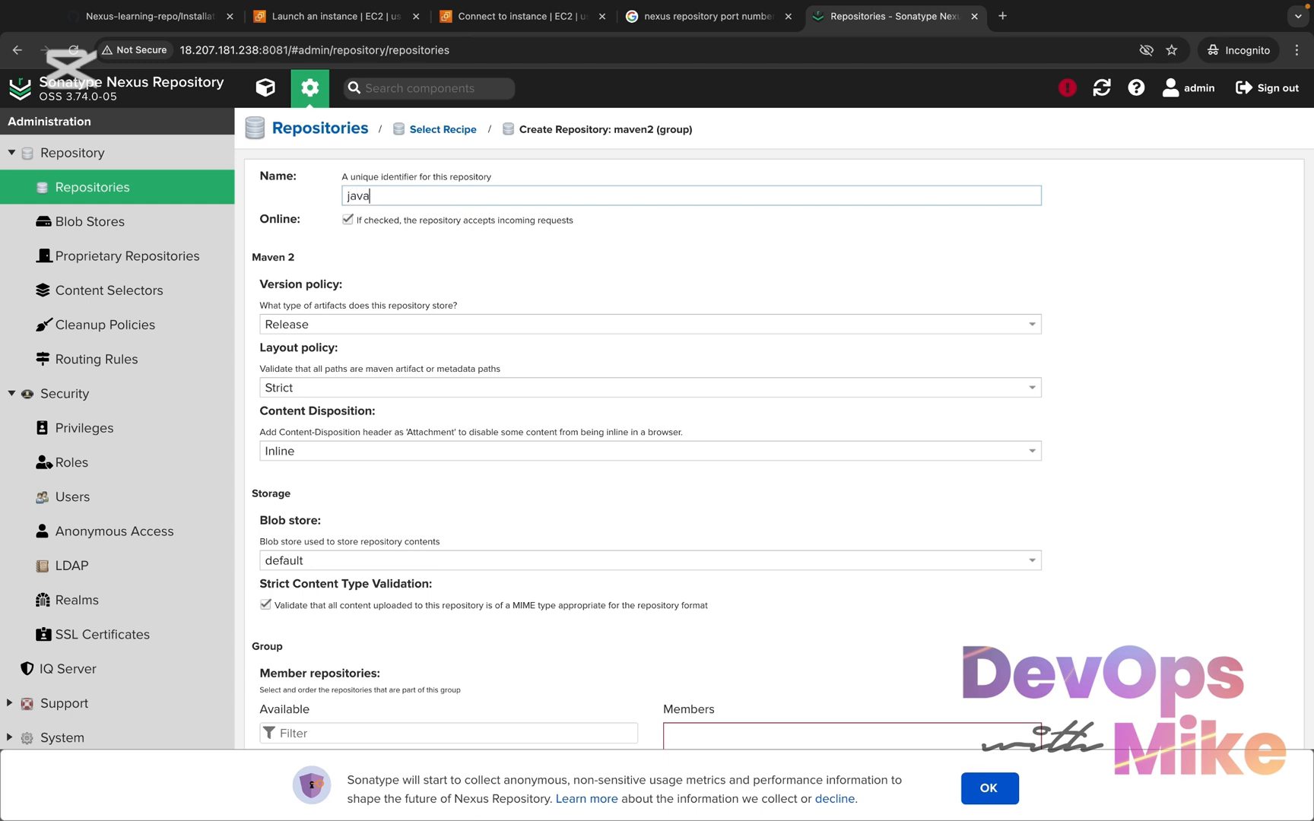
type("-we")
type("-repoository")
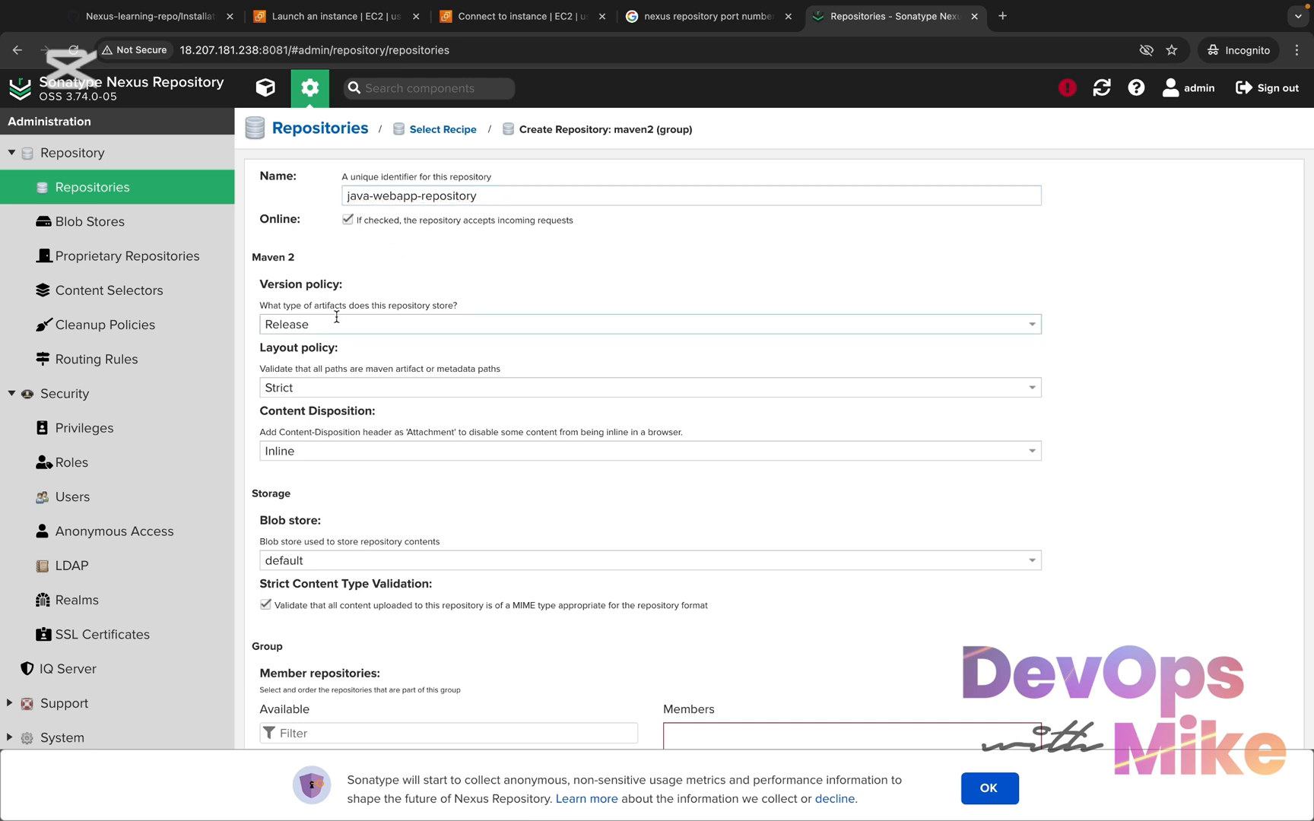
Set the new repository's version policy to Mixed
left_click(298, 320)
left_click(297, 320)
left_click_drag(316, 324, 243, 327)
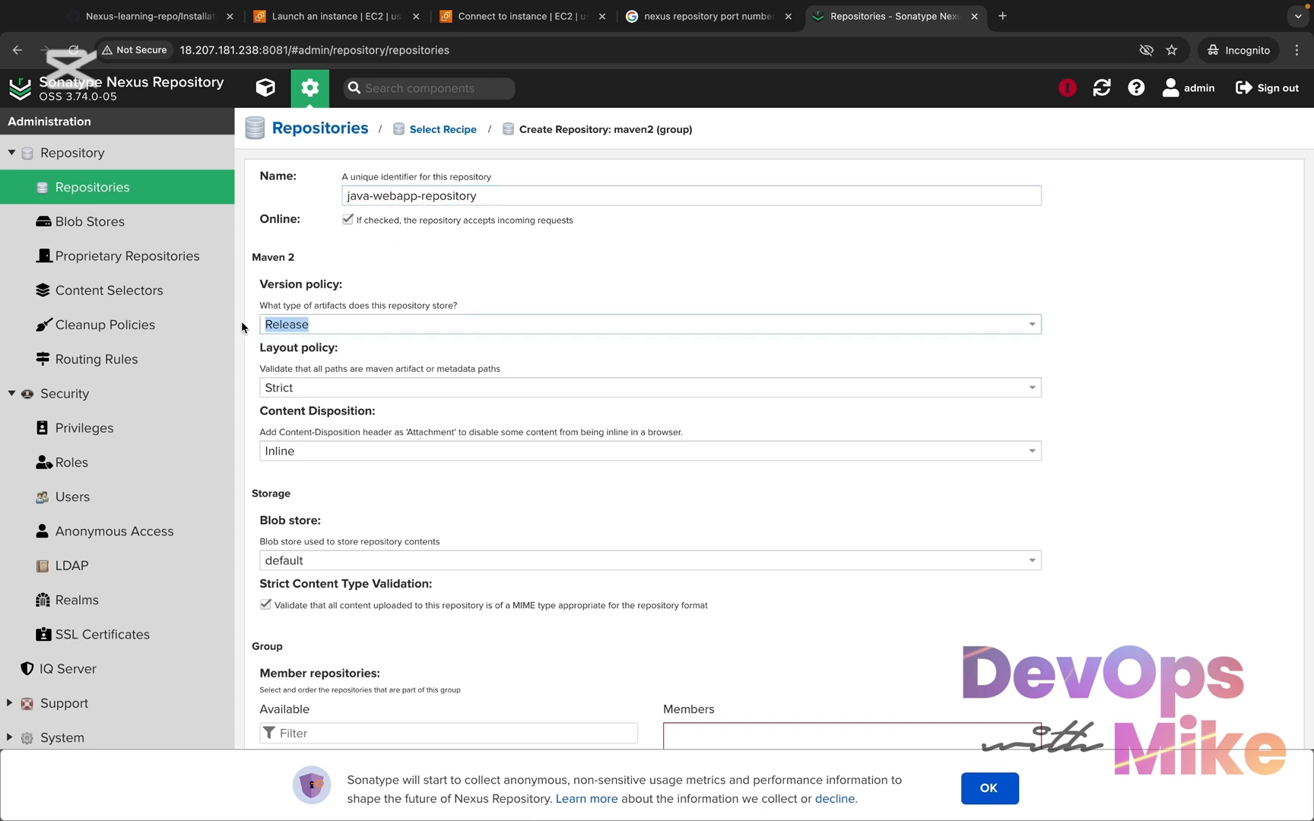
left_click(349, 326)
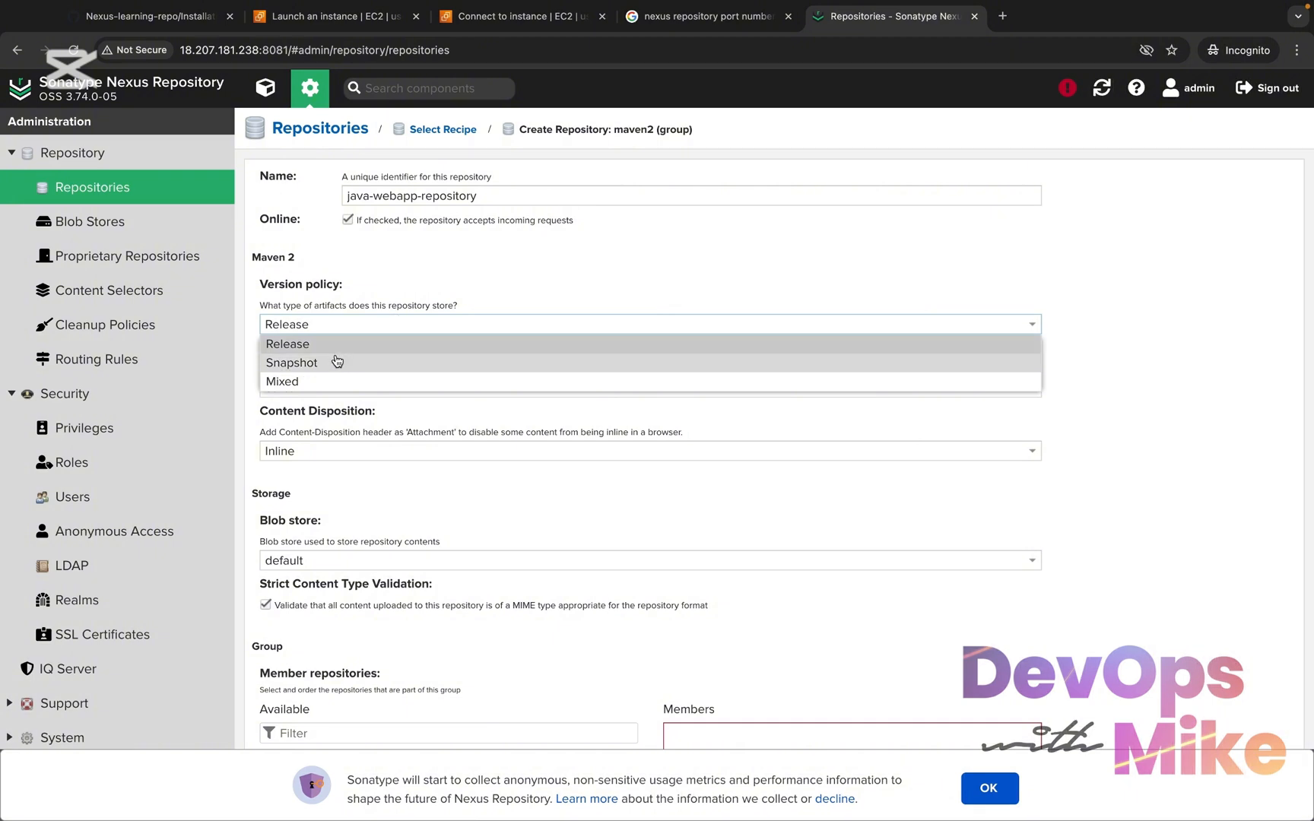
left_click(354, 380)
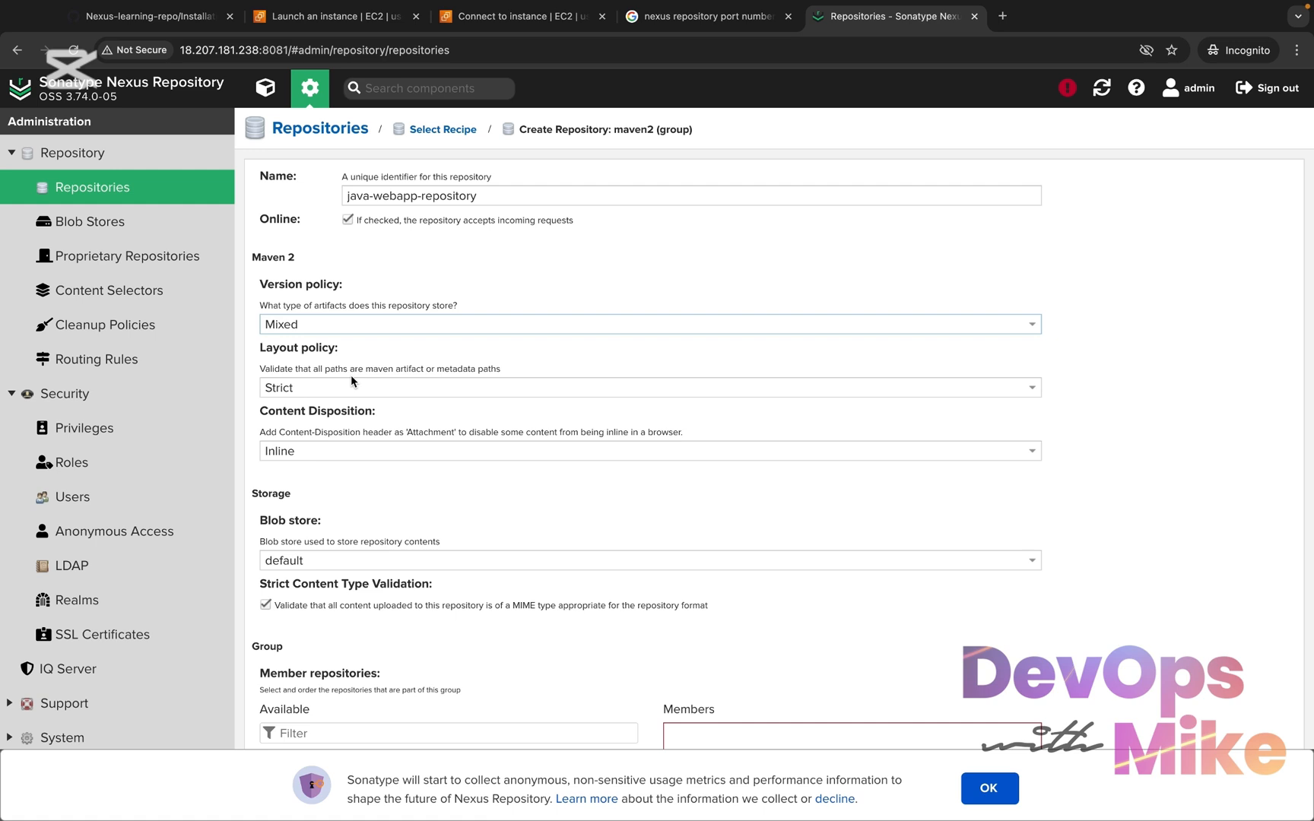
Add maven-releases, maven-snapshots, maven-central and maven-public as members of the repository group
scroll(352, 380, "down", 3)
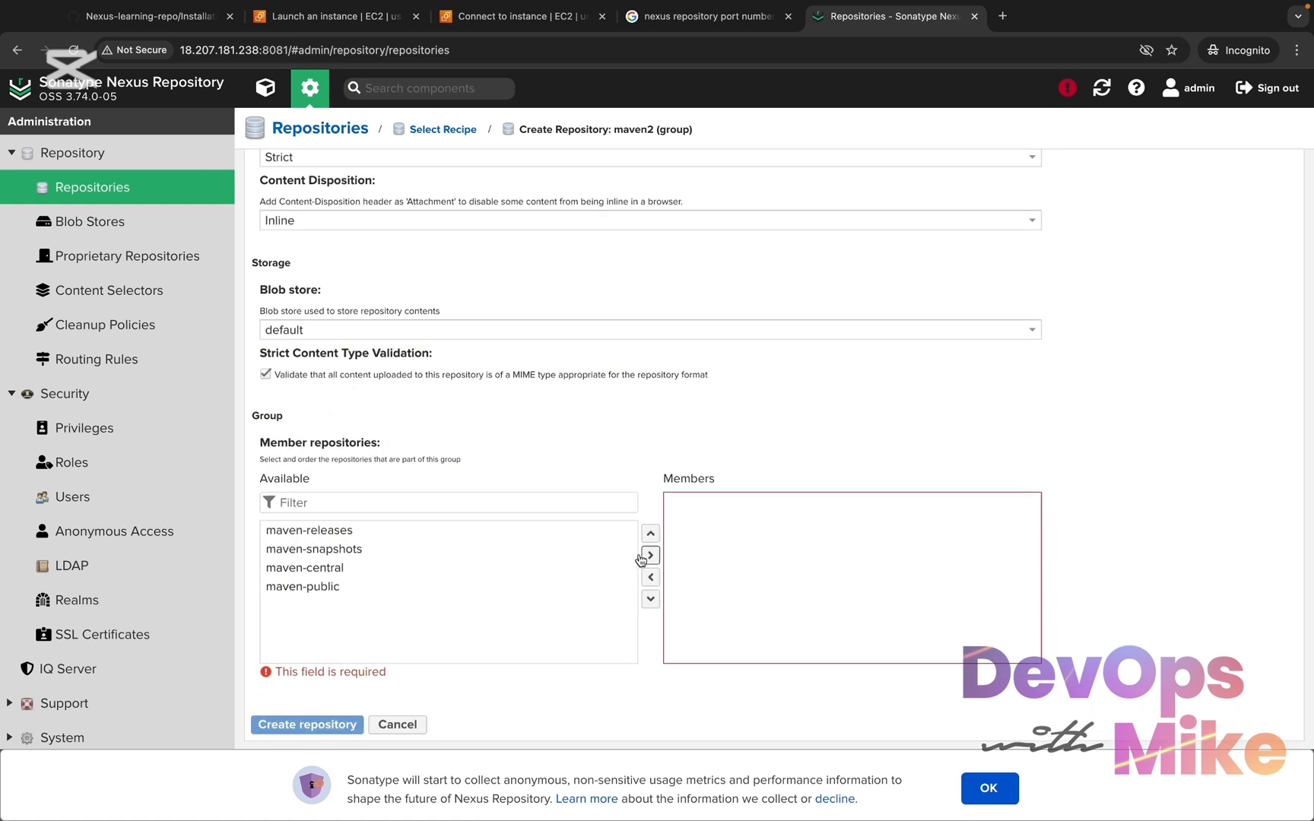
left_click(604, 532)
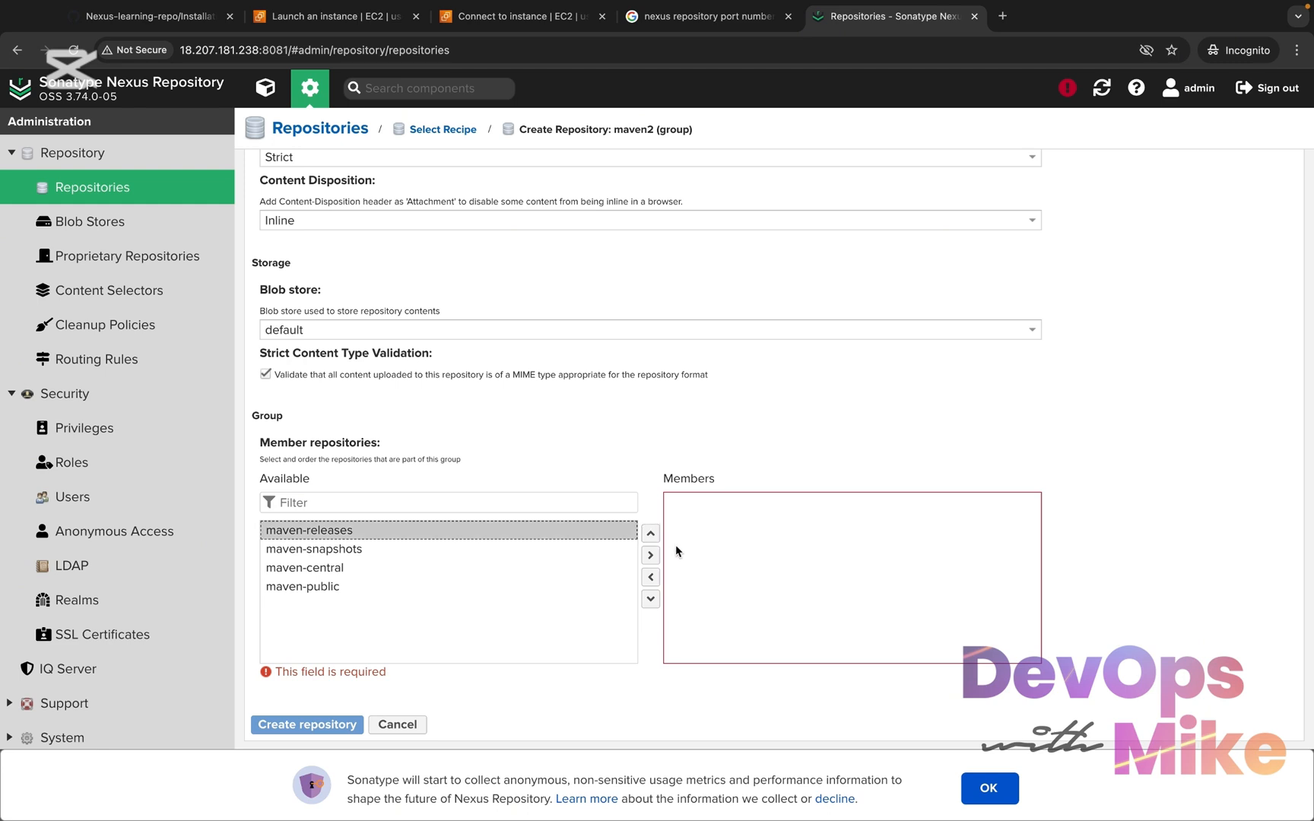
left_click(650, 555)
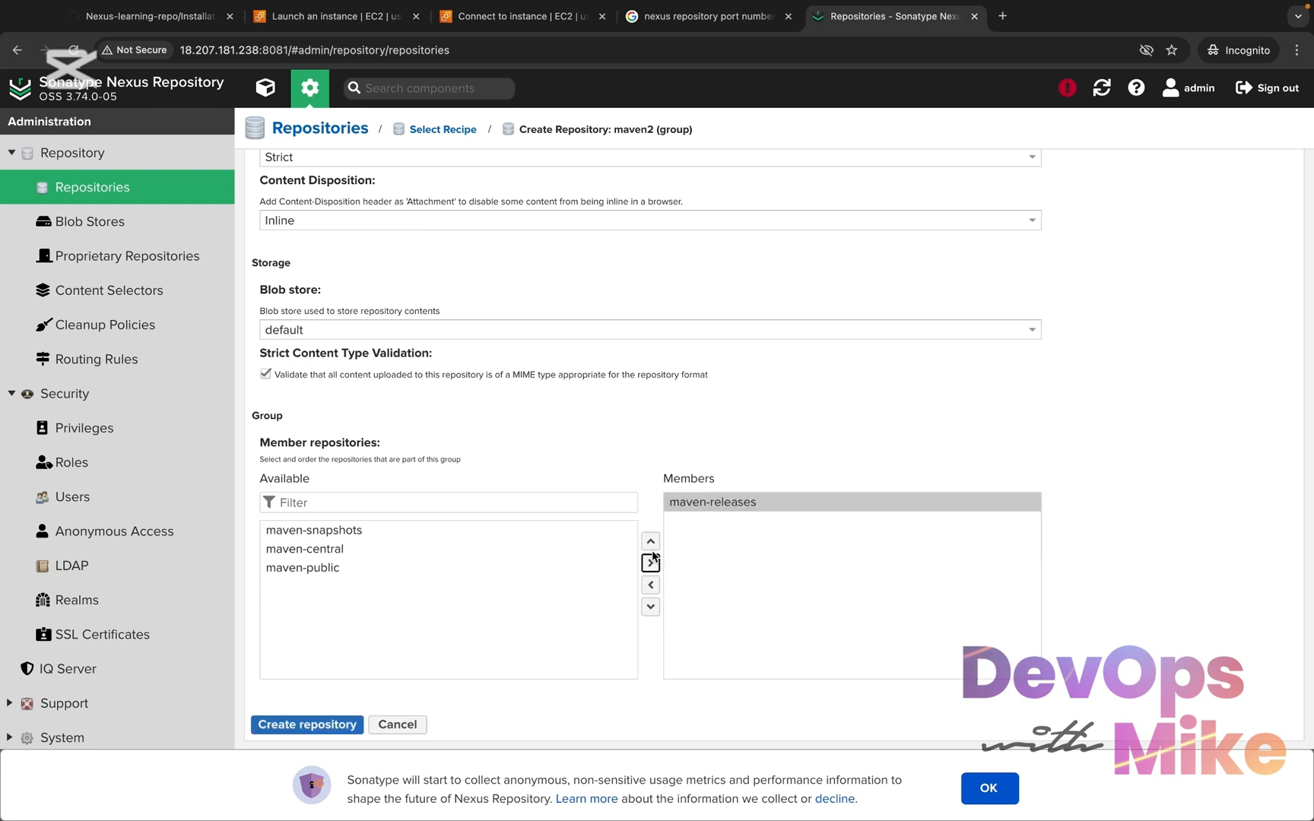
left_click(560, 532)
left_click(650, 563)
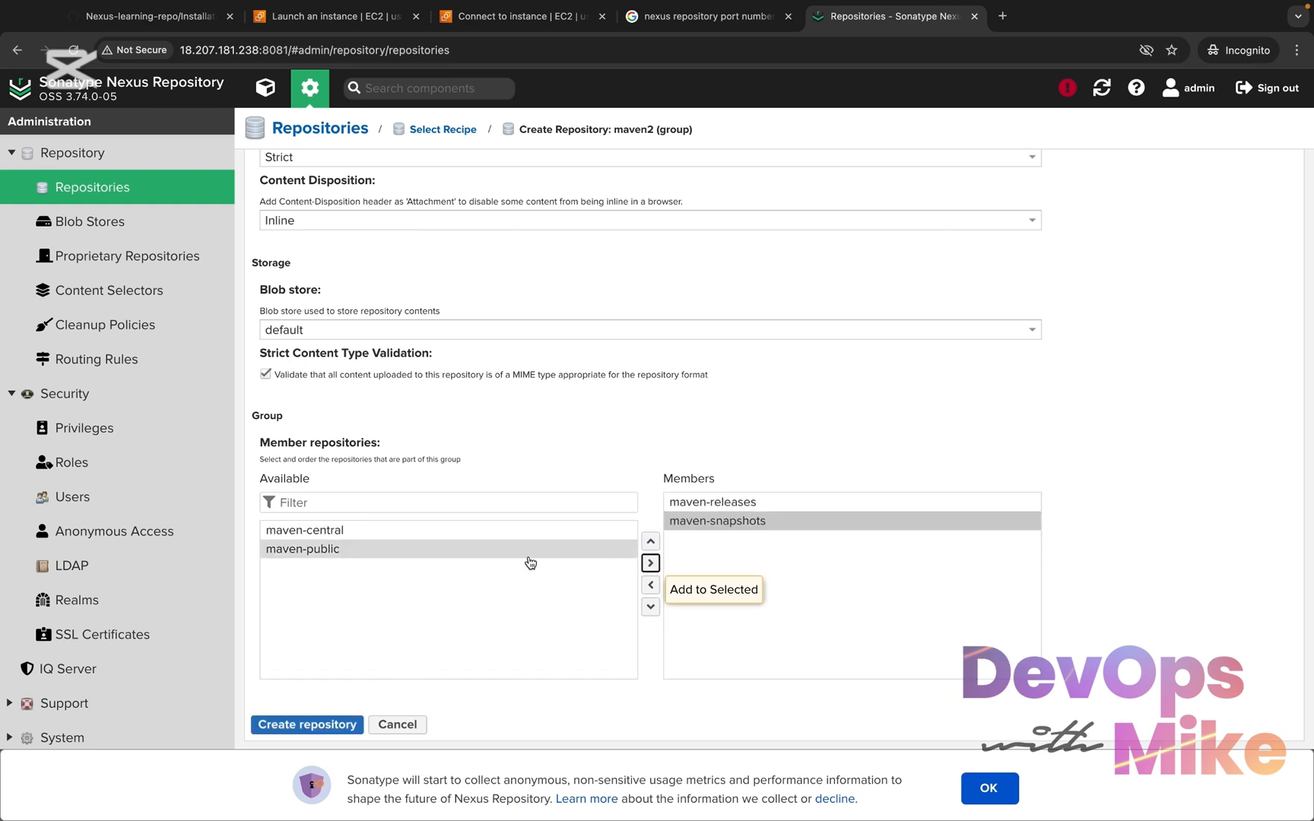
left_click(520, 532)
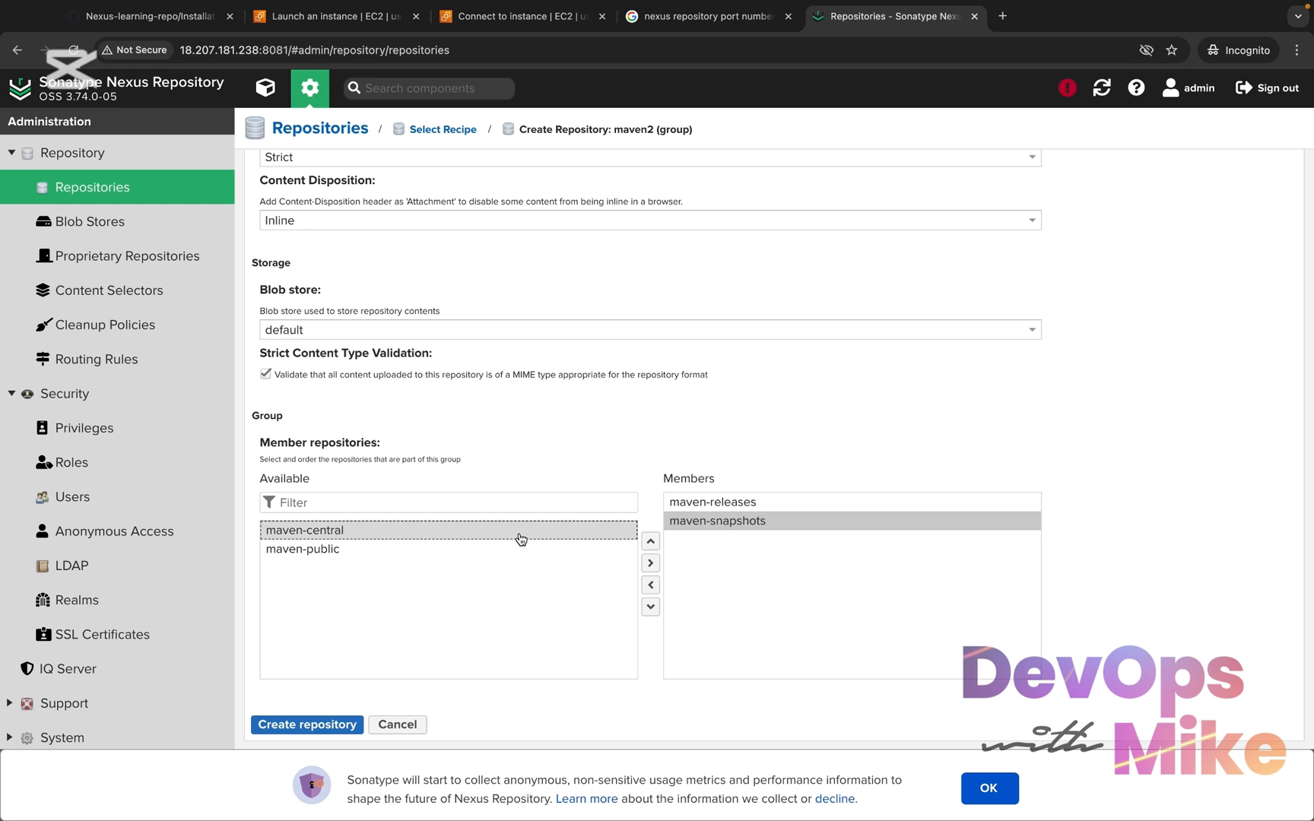
left_click(650, 564)
left_click(539, 536)
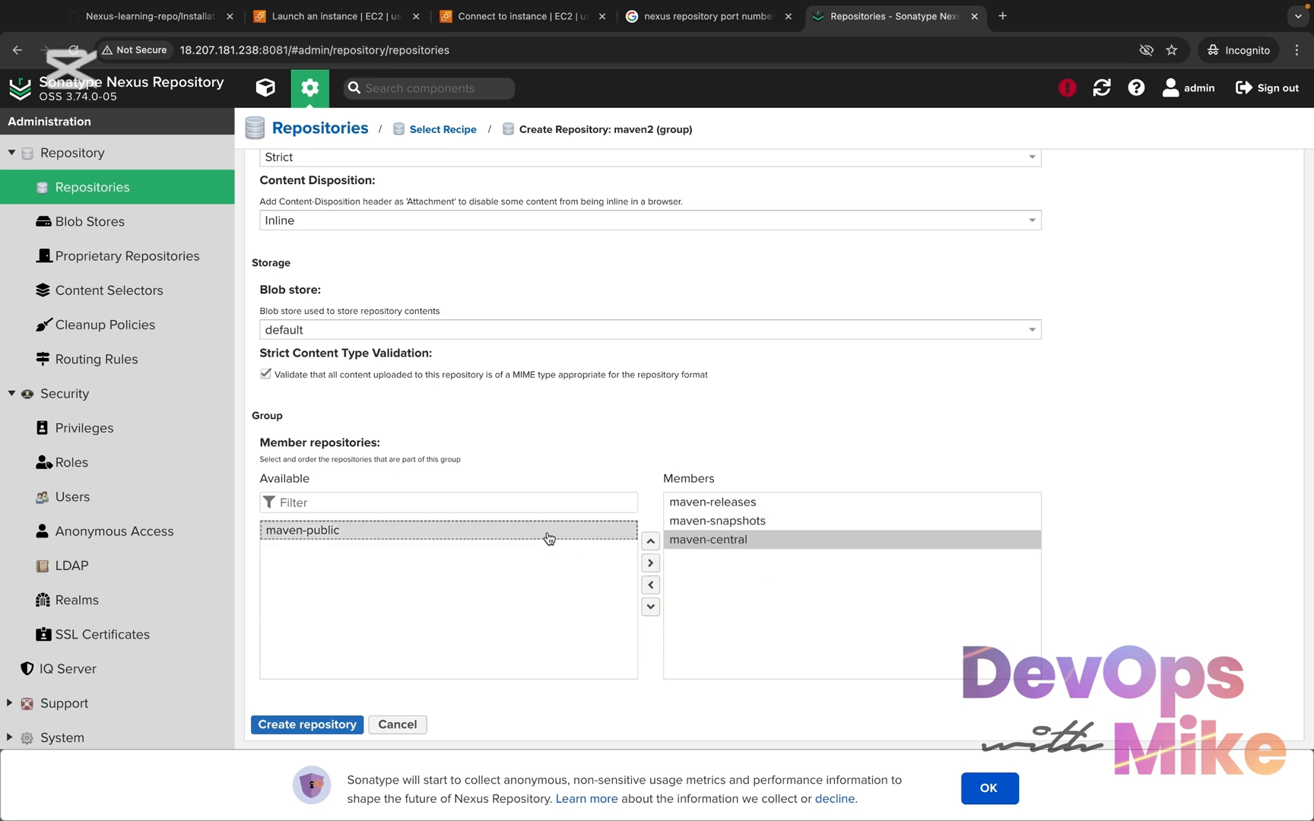
left_click(651, 566)
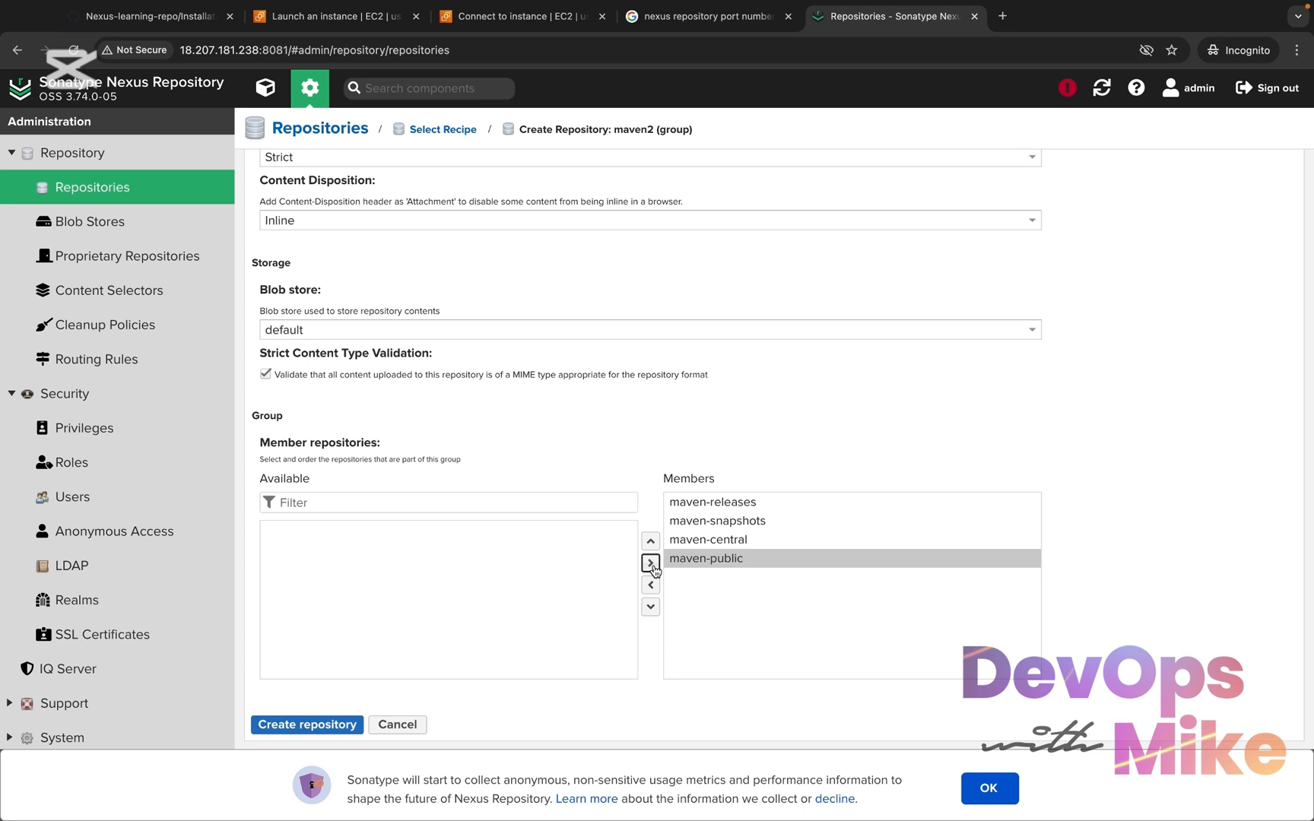
Review the name, members and version policy, keeping it at Mixed, and create the java-webapp-repository
scroll(650, 566, "up", 3)
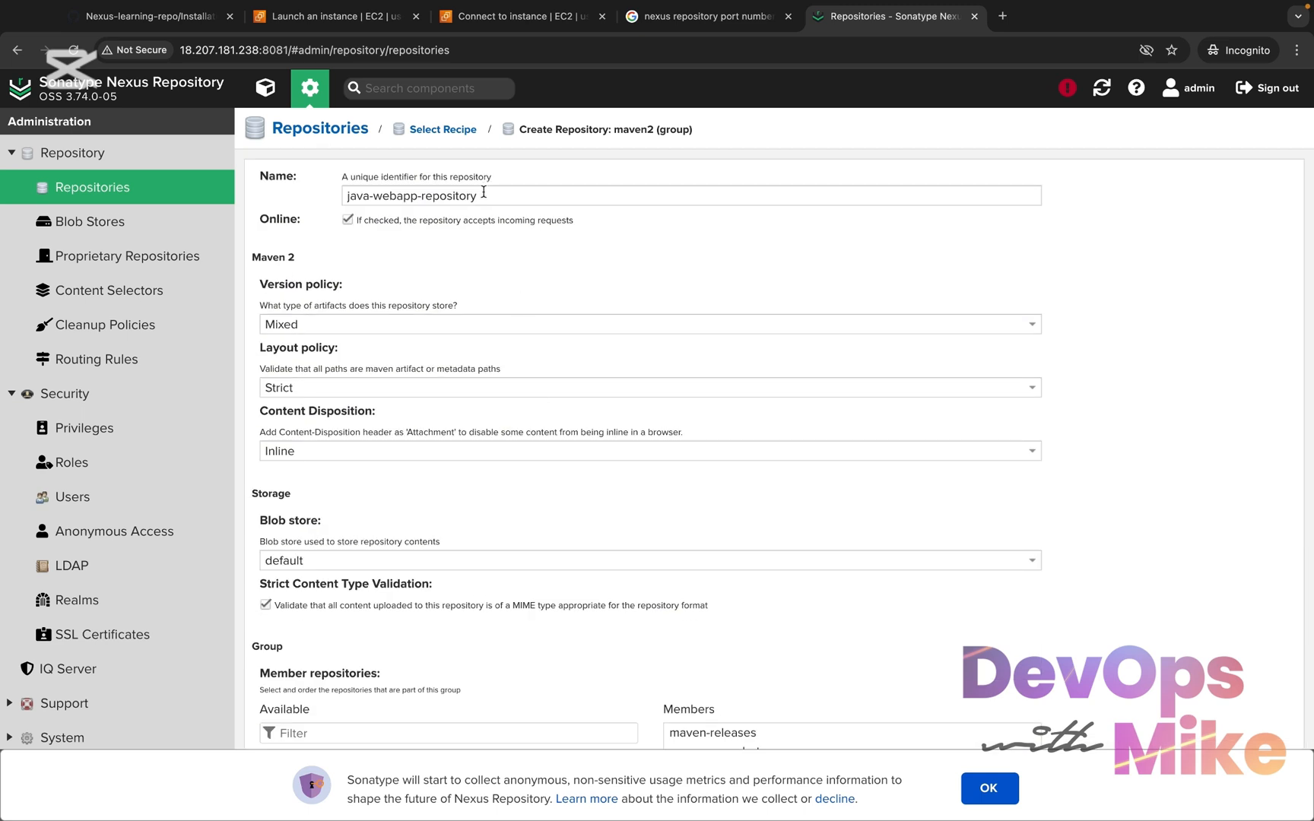
left_click_drag(484, 192, 349, 194)
scroll(338, 198, "down", 2)
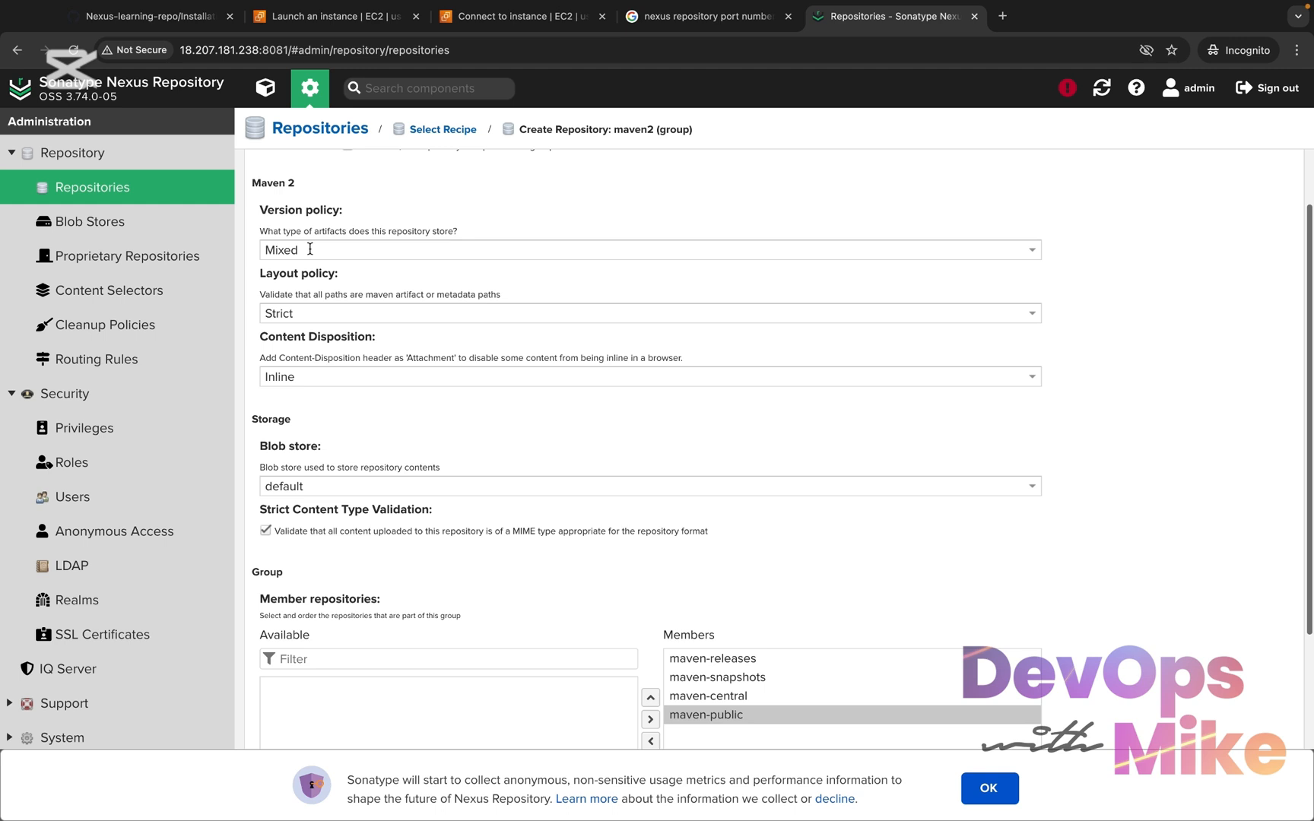
left_click(309, 250)
left_click(333, 240)
left_click(334, 240)
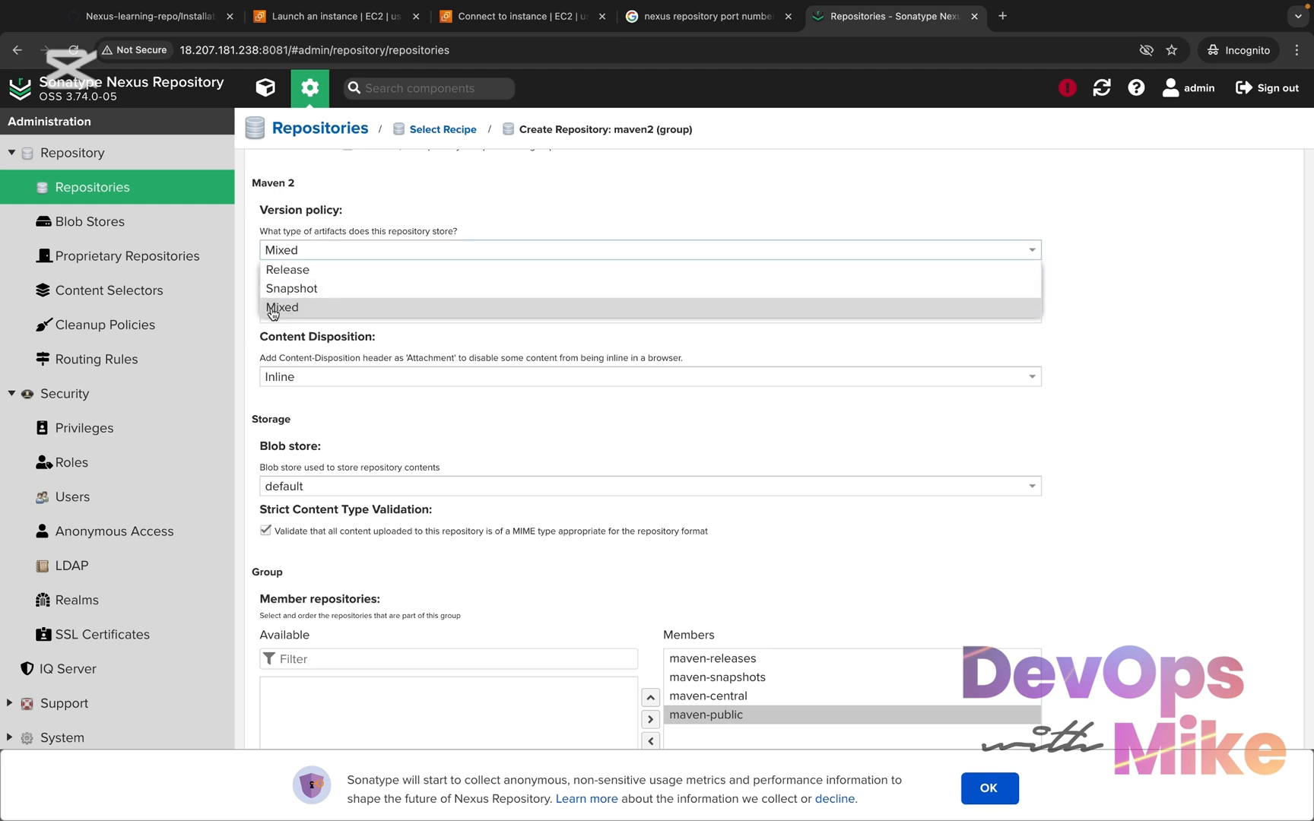
left_click(275, 310)
scroll(292, 605, "down", 1)
scroll(292, 604, "down", 3)
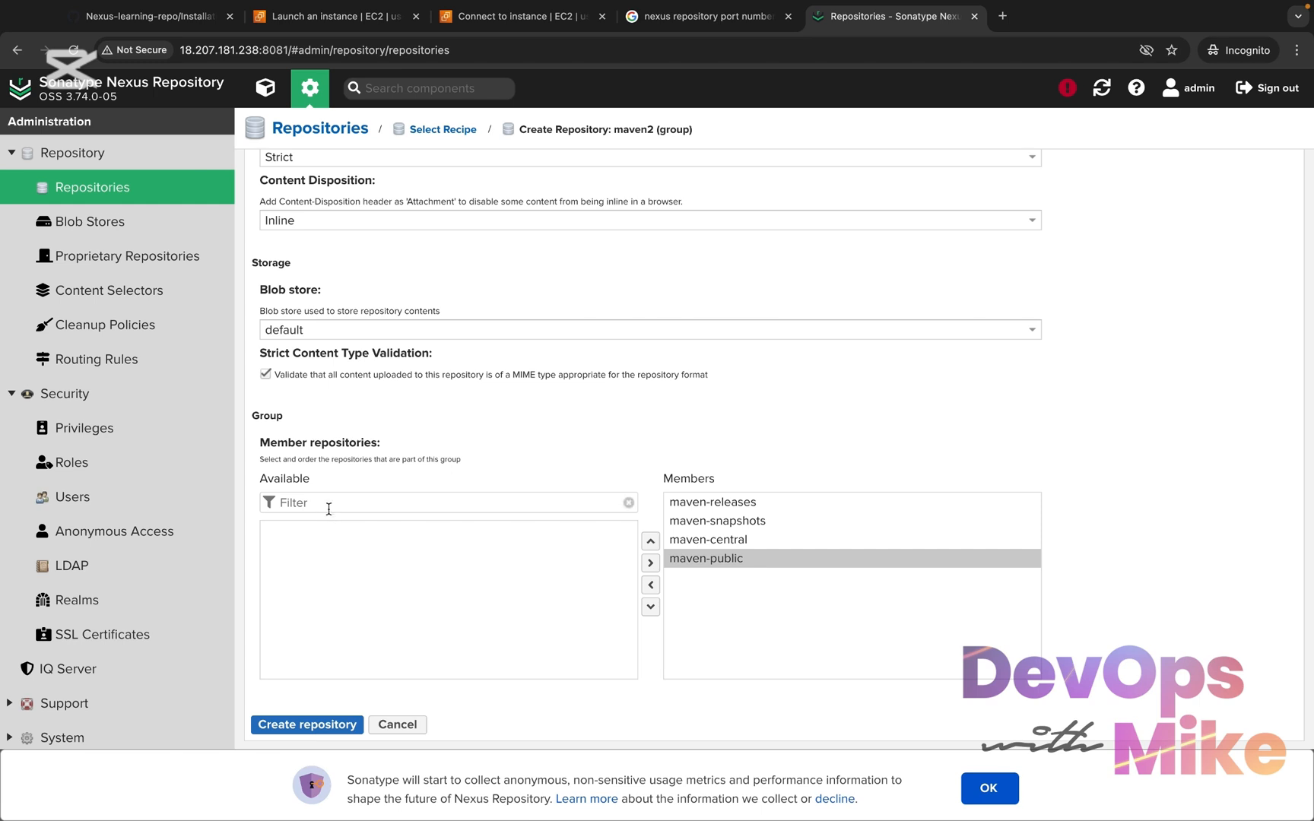
left_click(736, 584)
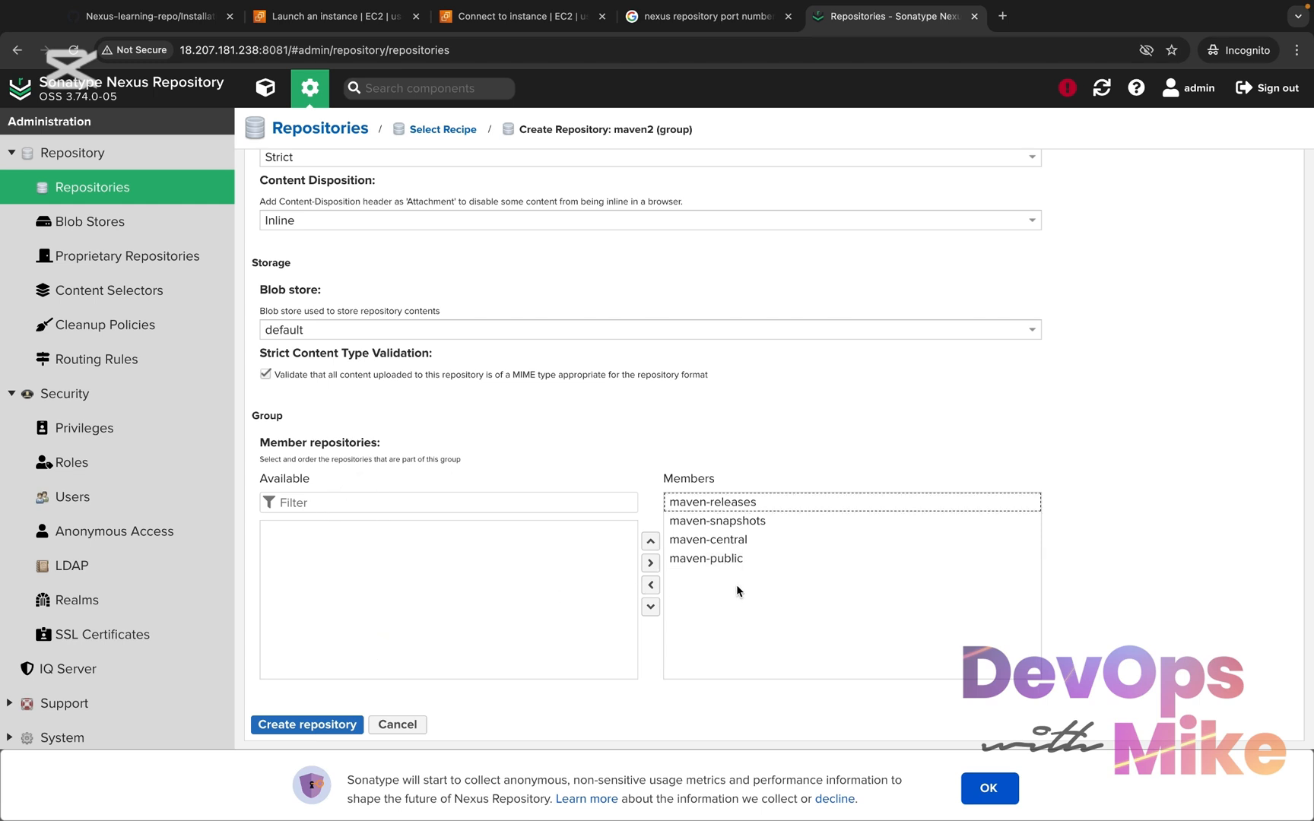
scroll(741, 571, "up", 5)
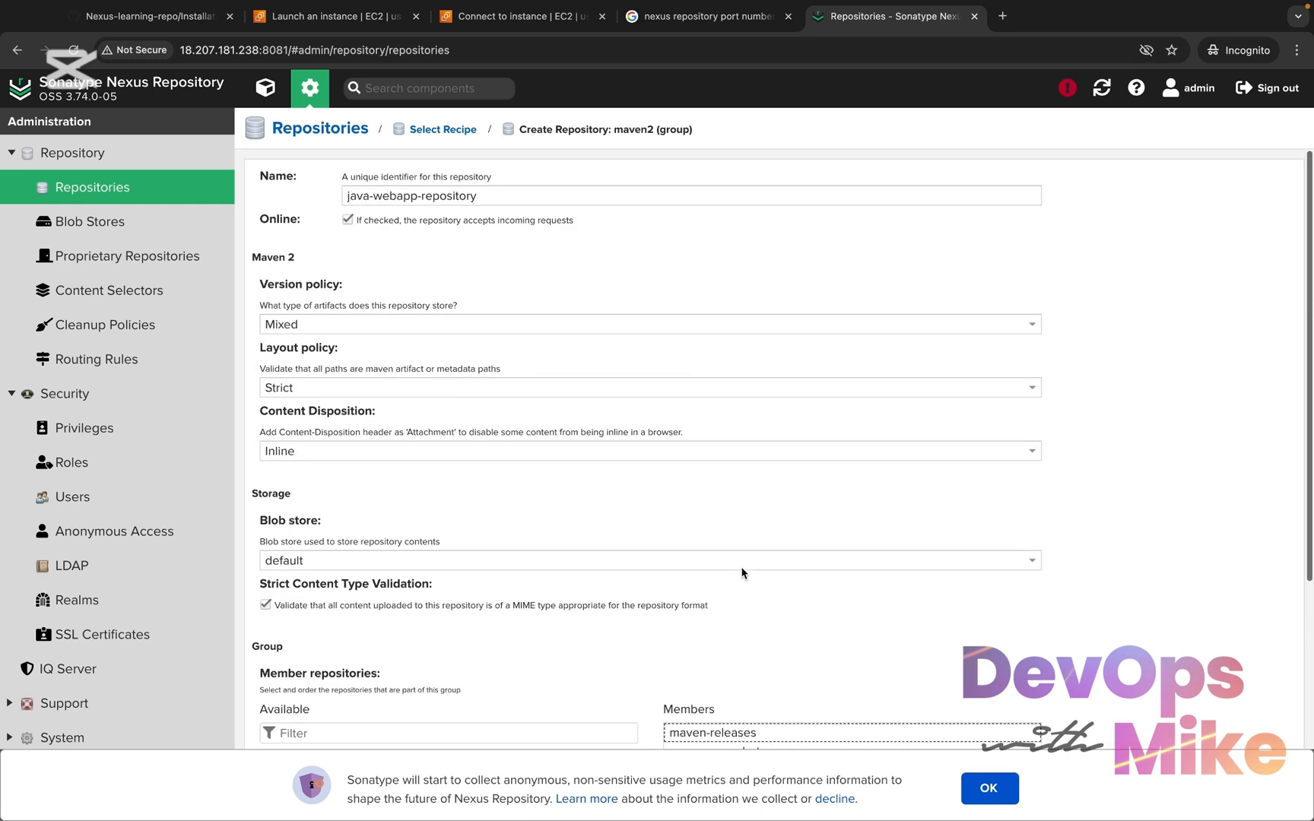
scroll(741, 571, "down", 5)
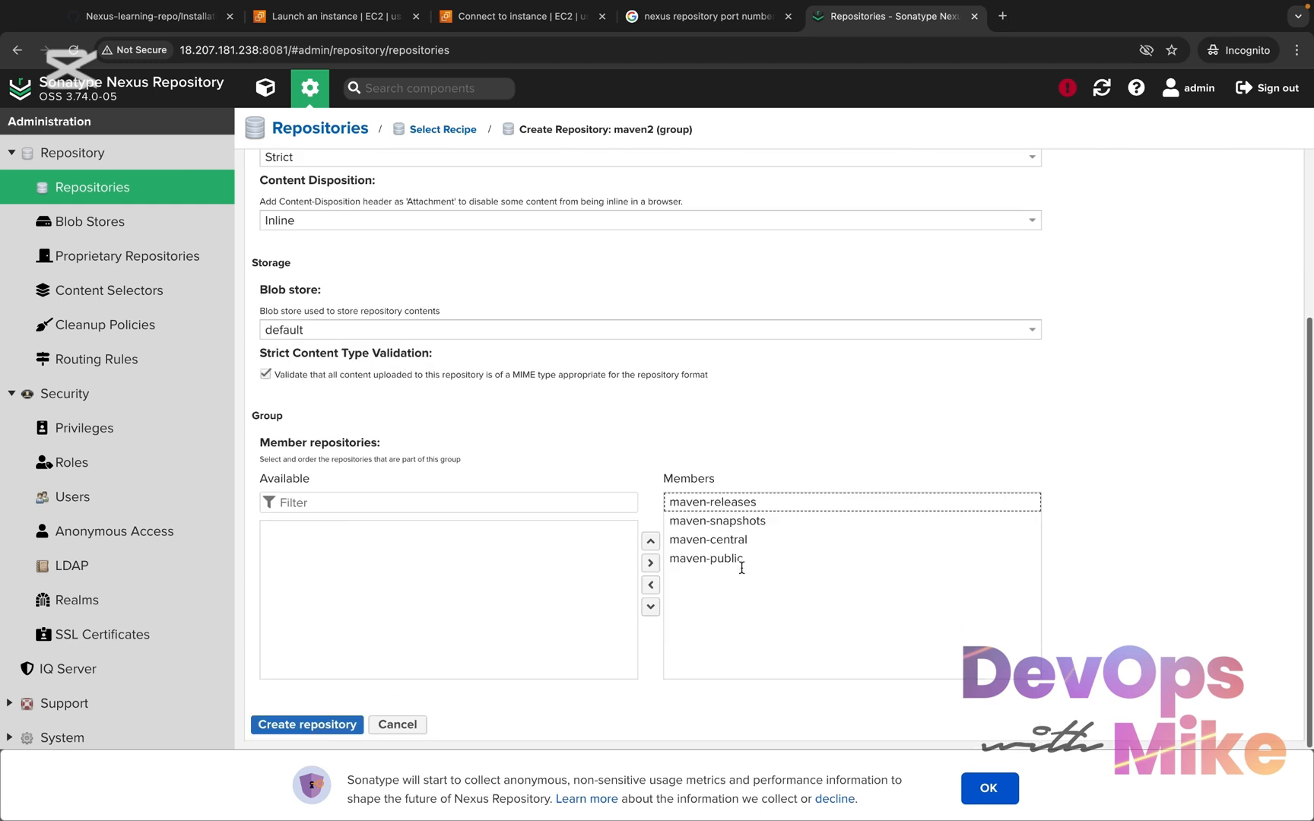
left_click(306, 724)
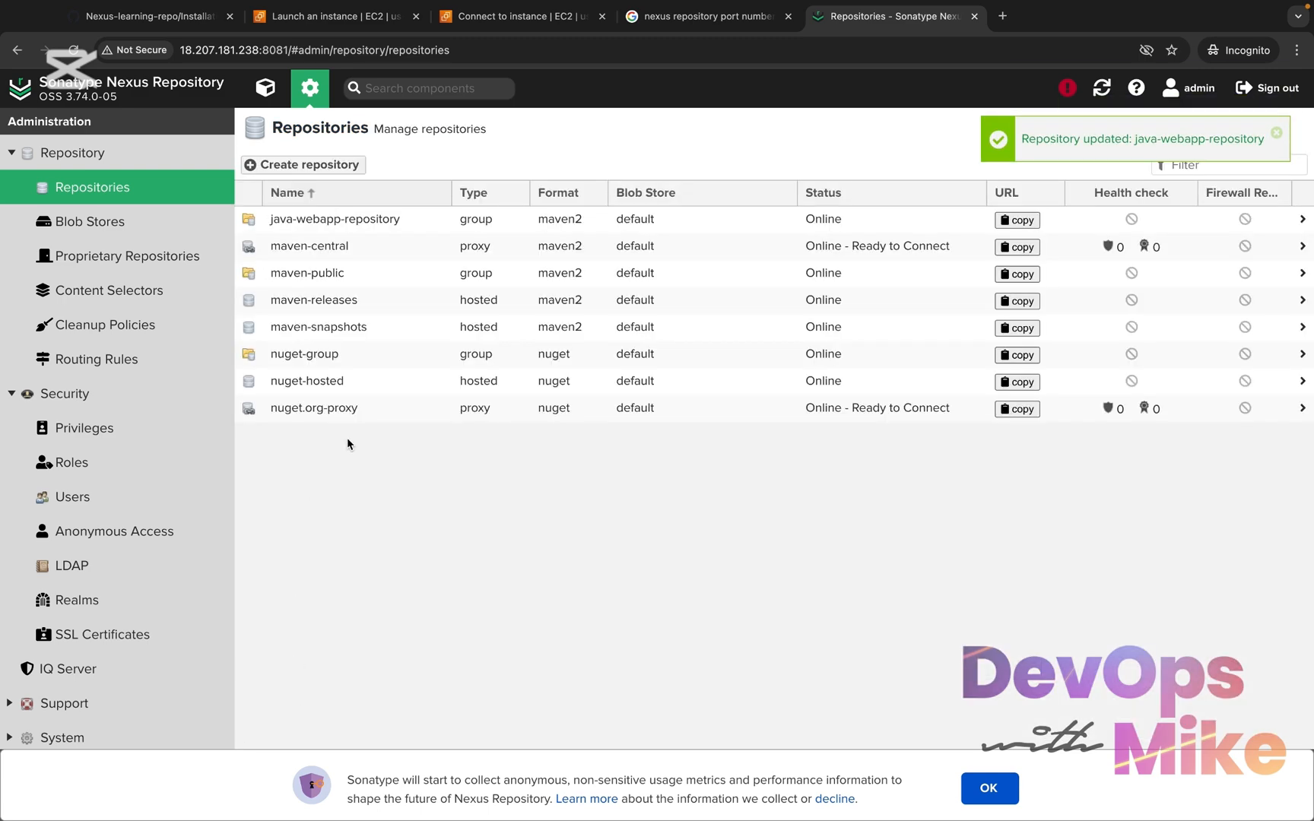
Copy the URL from the java-webapp-repository settings and load it in a new browser tab
left_click(351, 223)
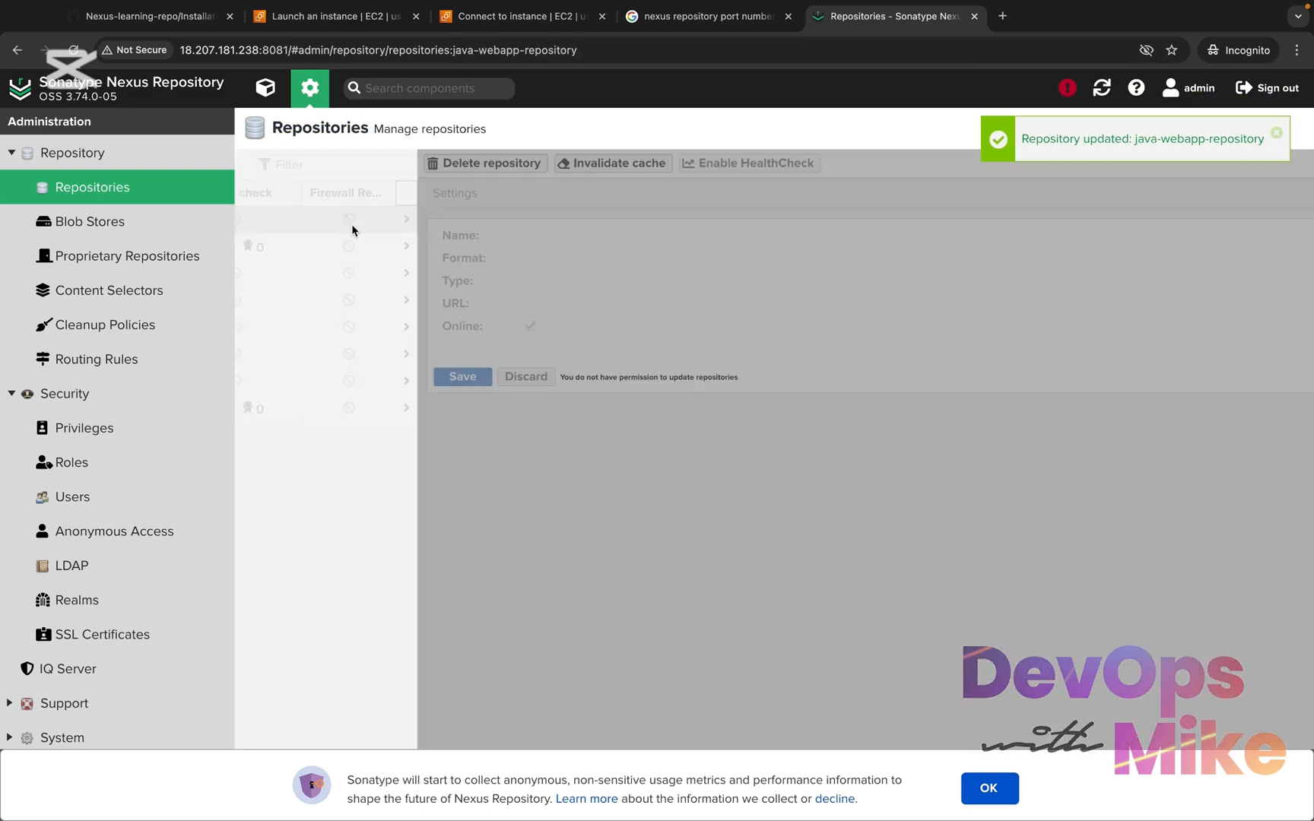
scroll(374, 371, "down", 1)
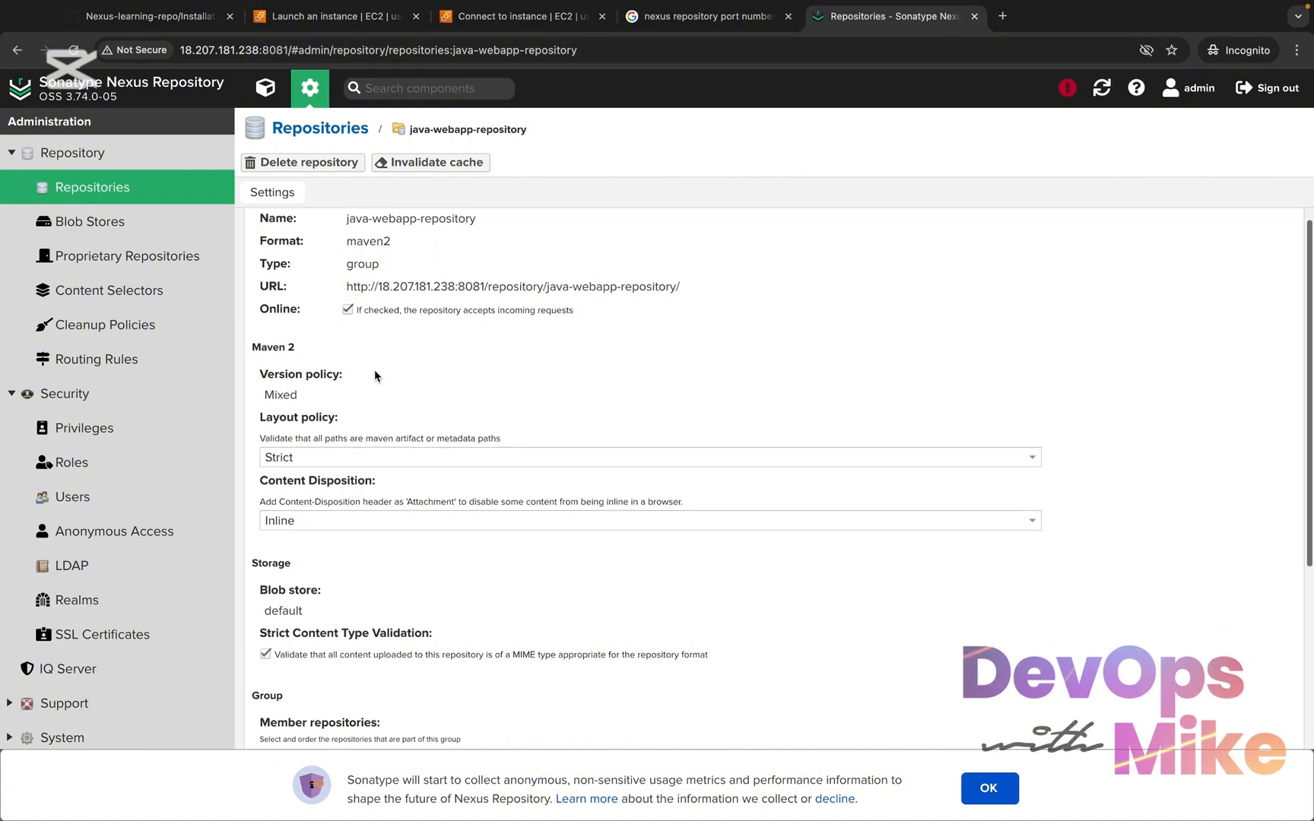
left_click_drag(682, 286, 339, 282)
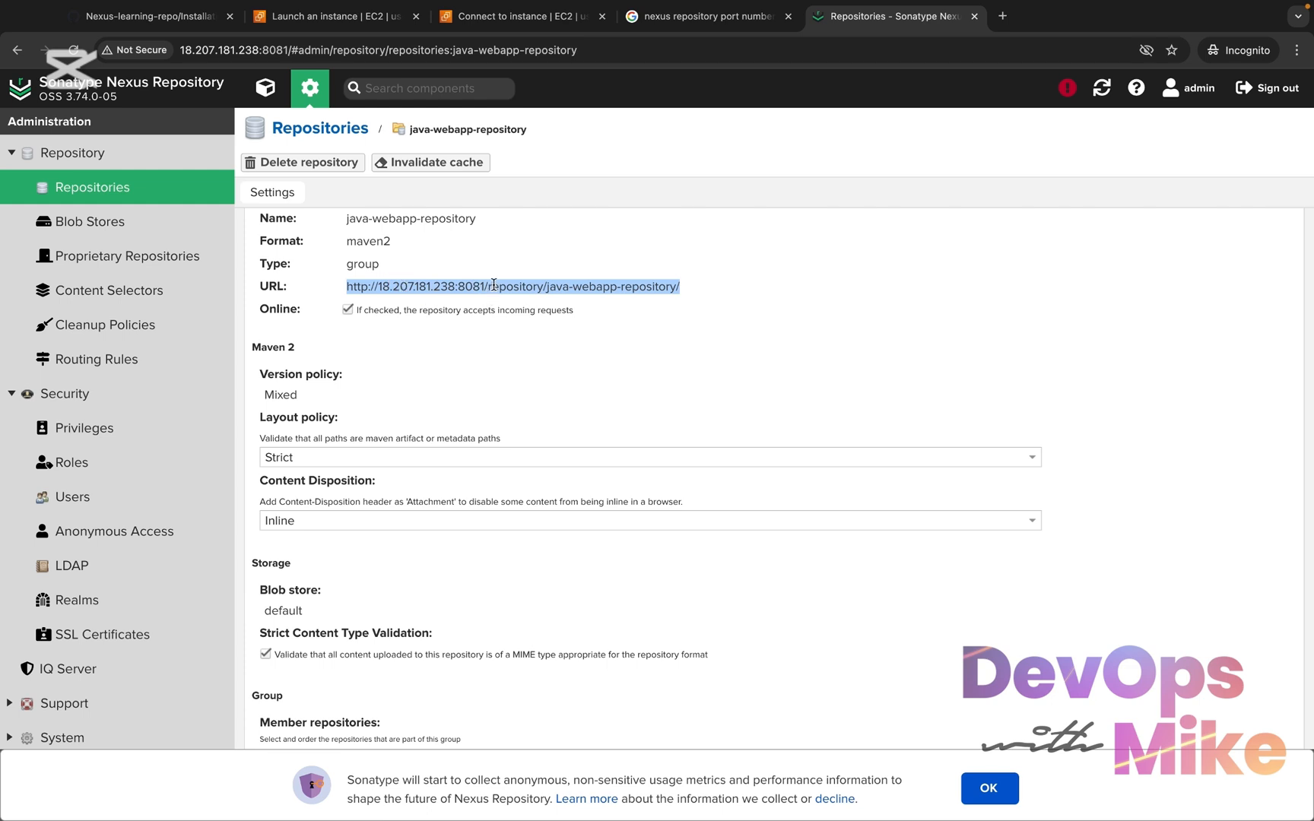
right_click(523, 289)
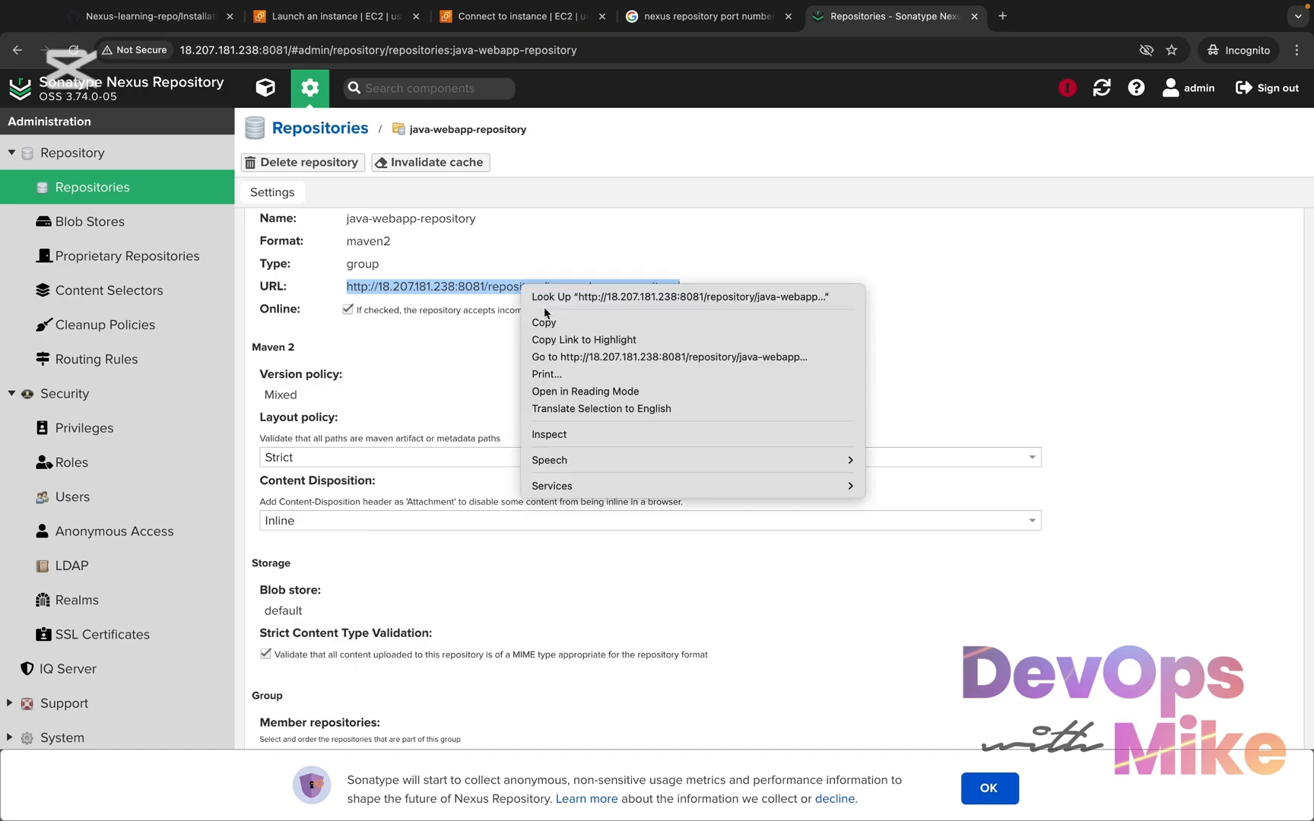
left_click(561, 317)
left_click(1001, 15)
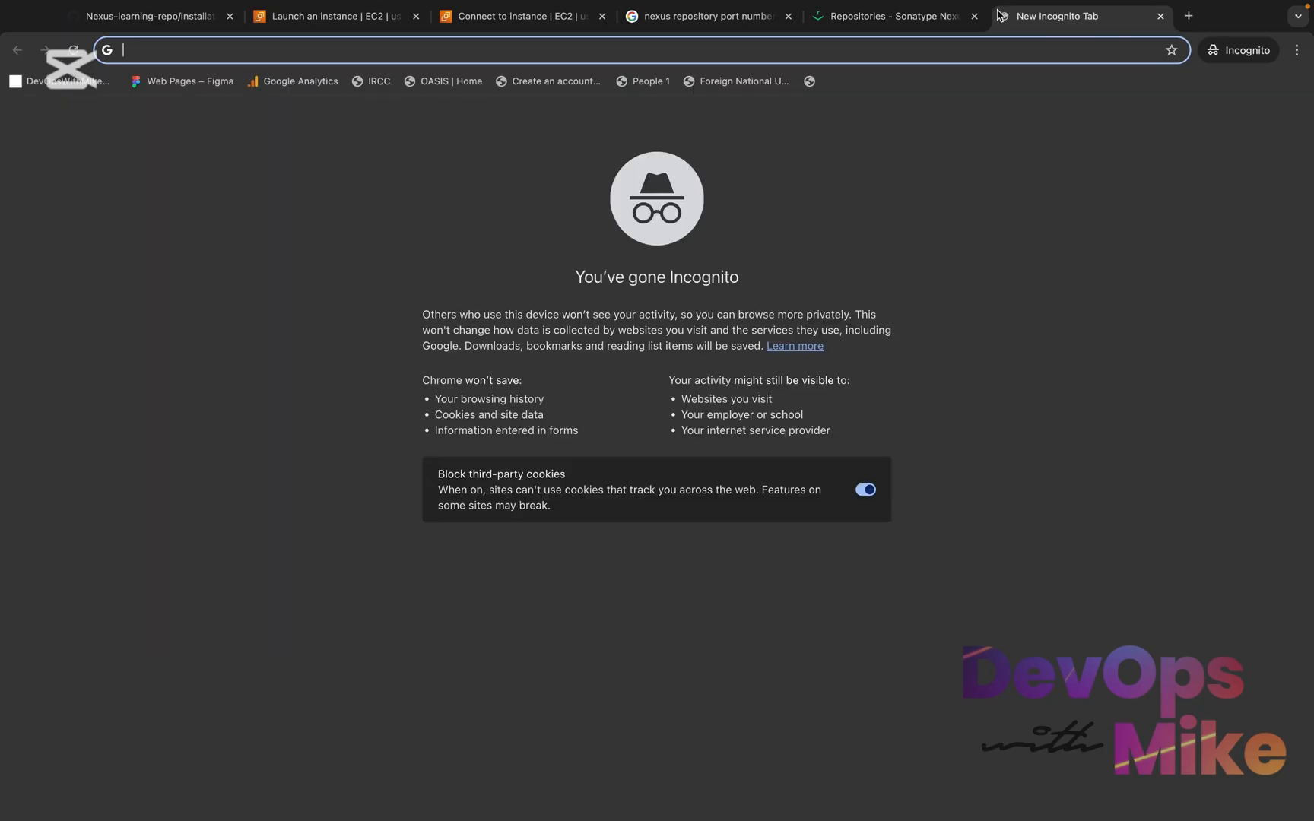
key("super+v")
key("Return")
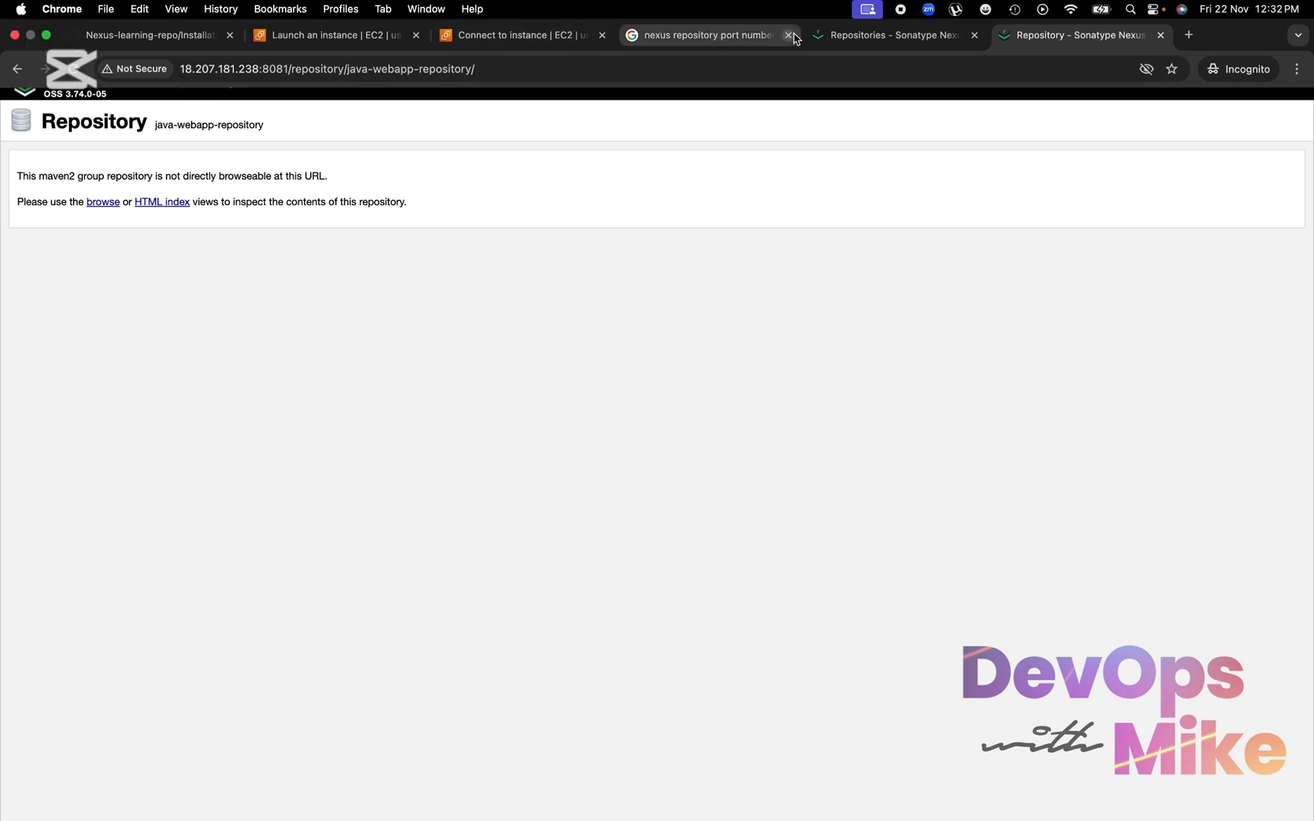
Return to the java-webapp-repository settings, look over its member repositories and accept the usage metrics notice
left_click(893, 47)
scroll(760, 517, "down", 5)
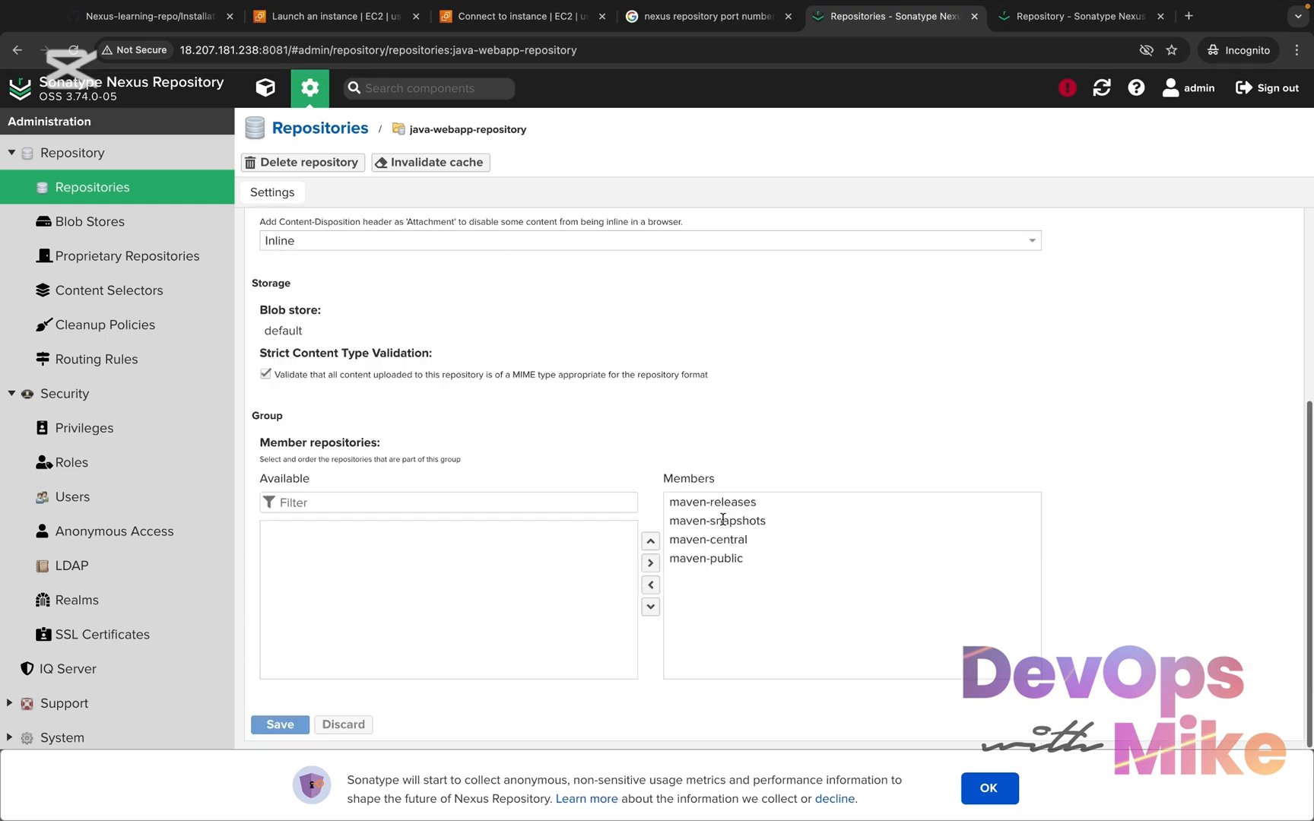
left_click(1002, 783)
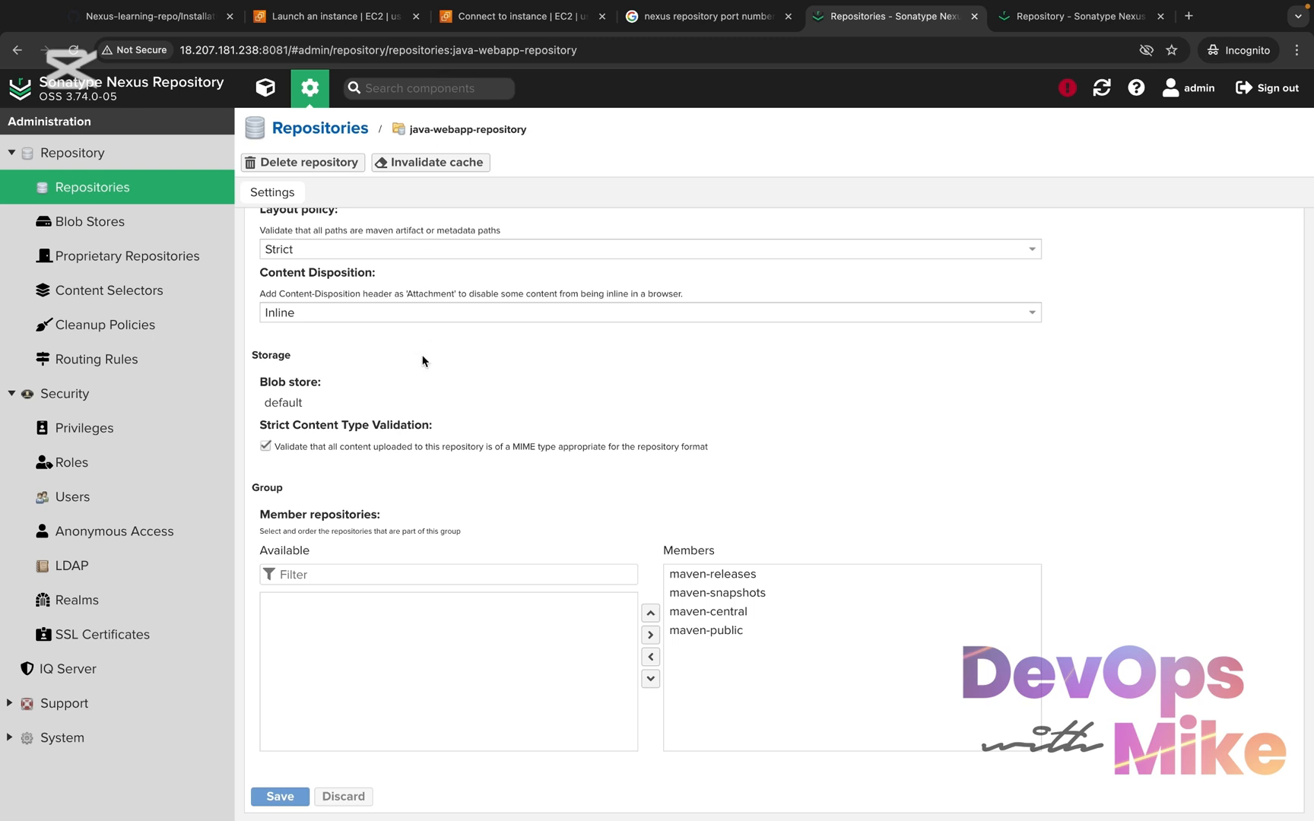
Switch to the AWS console and show the EC2 dashboard, and go back to the Nexus-learning-repo page on GitHub
left_click(372, 24)
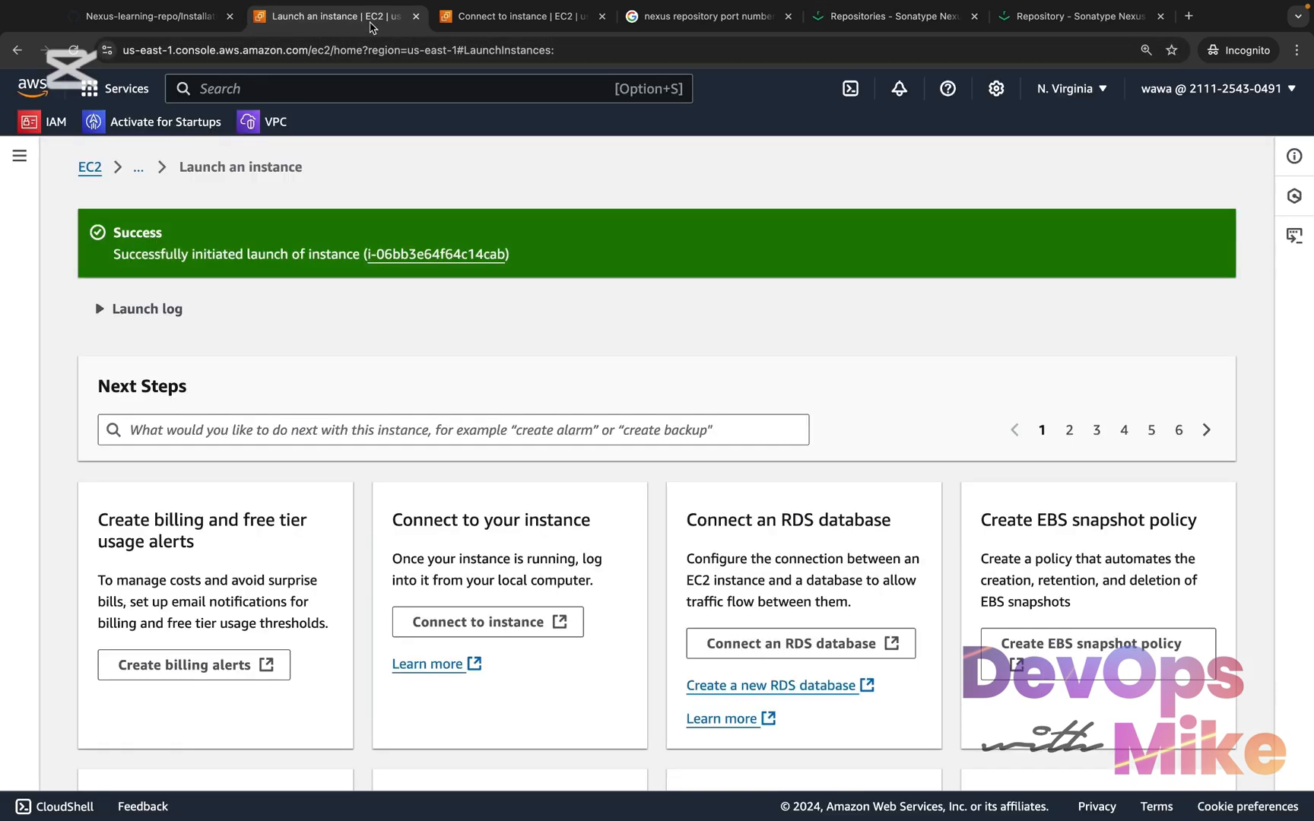
left_click(88, 166)
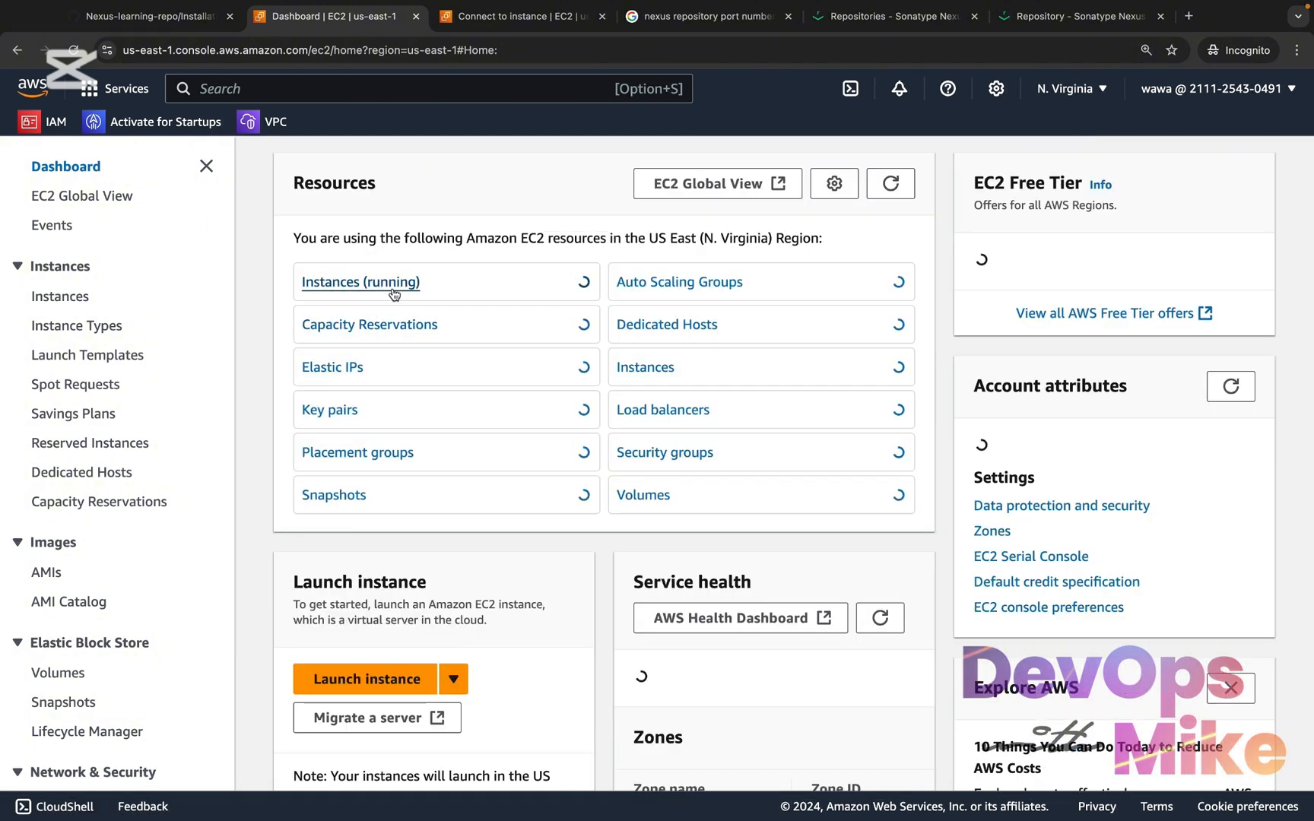
left_click(178, 19)
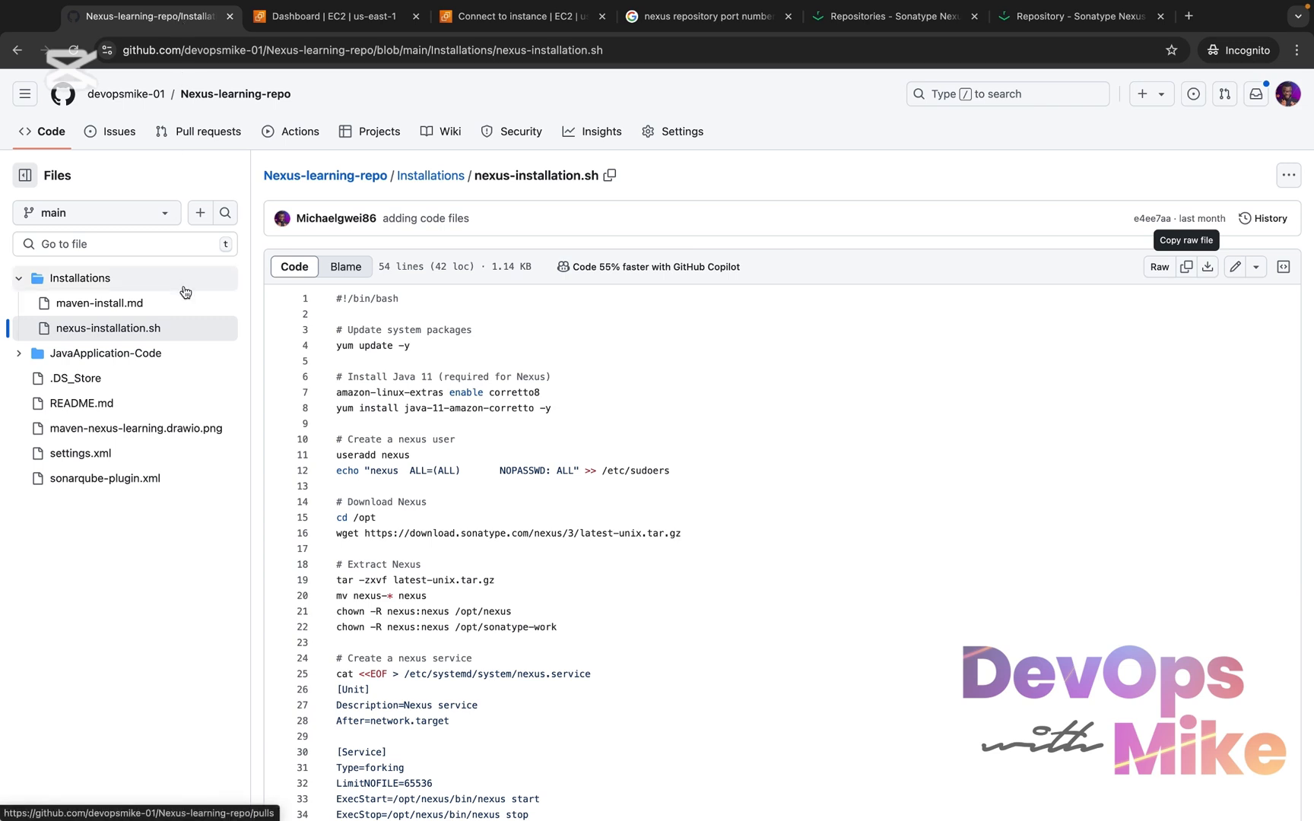
Open maven-install.md in the Installations folder and read through the Maven, Java, Git and project preparation instructions
left_click(130, 306)
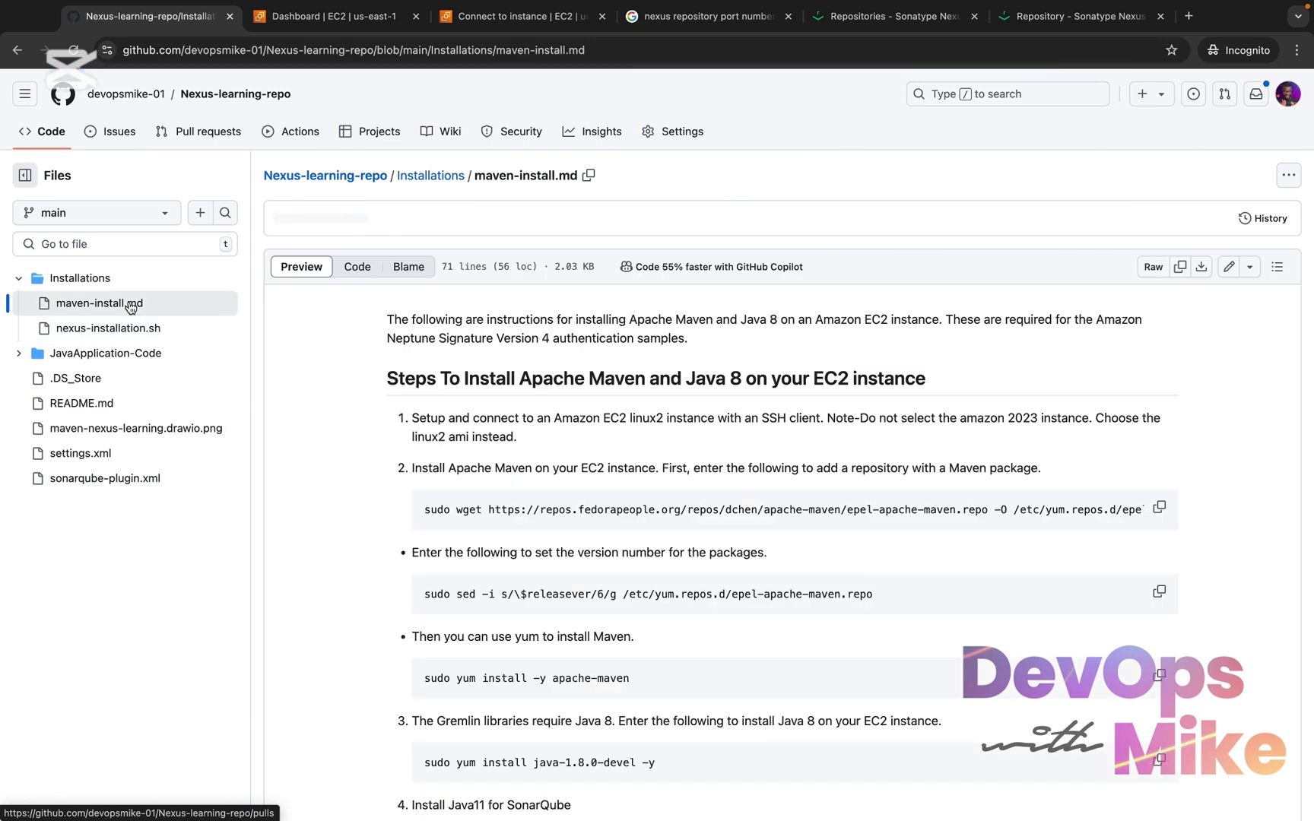
scroll(375, 494, "down", 10)
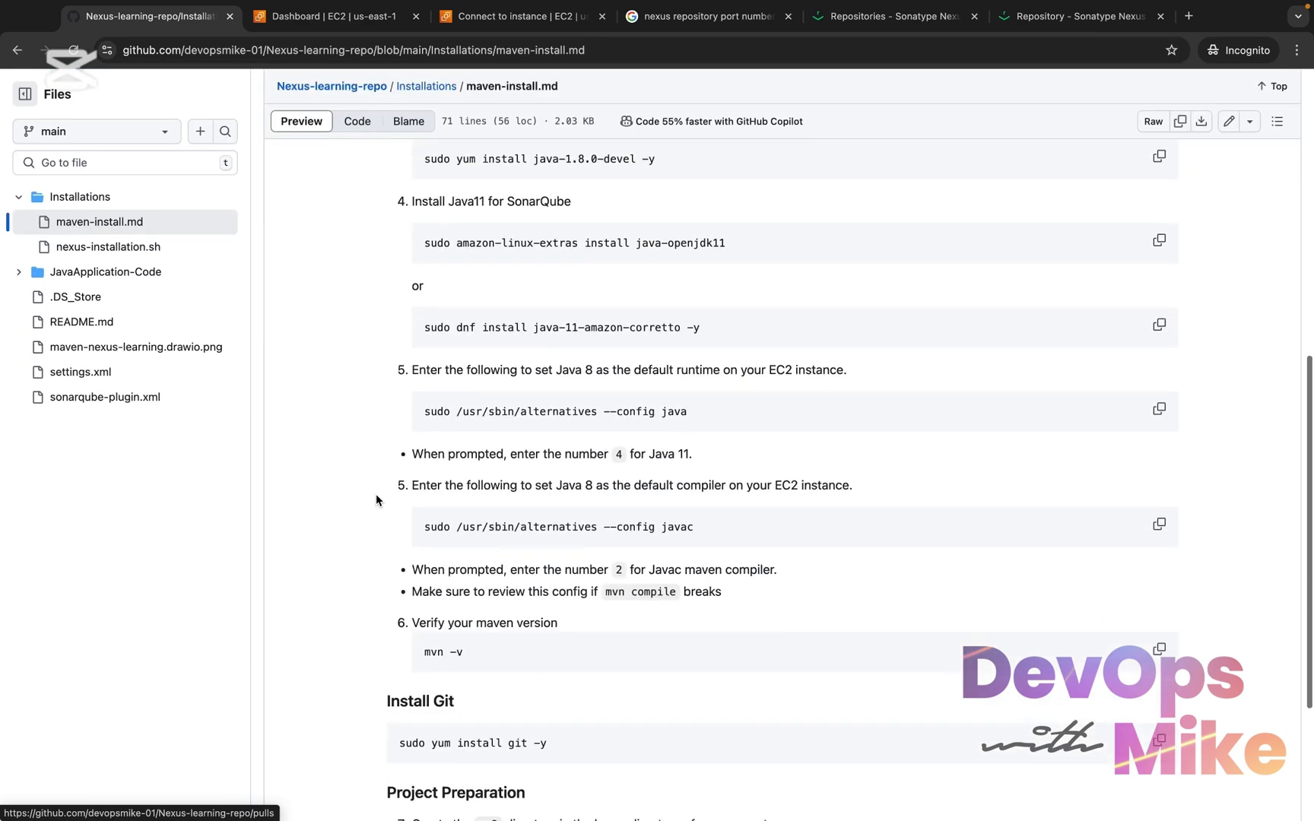
scroll(376, 495, "up", 5)
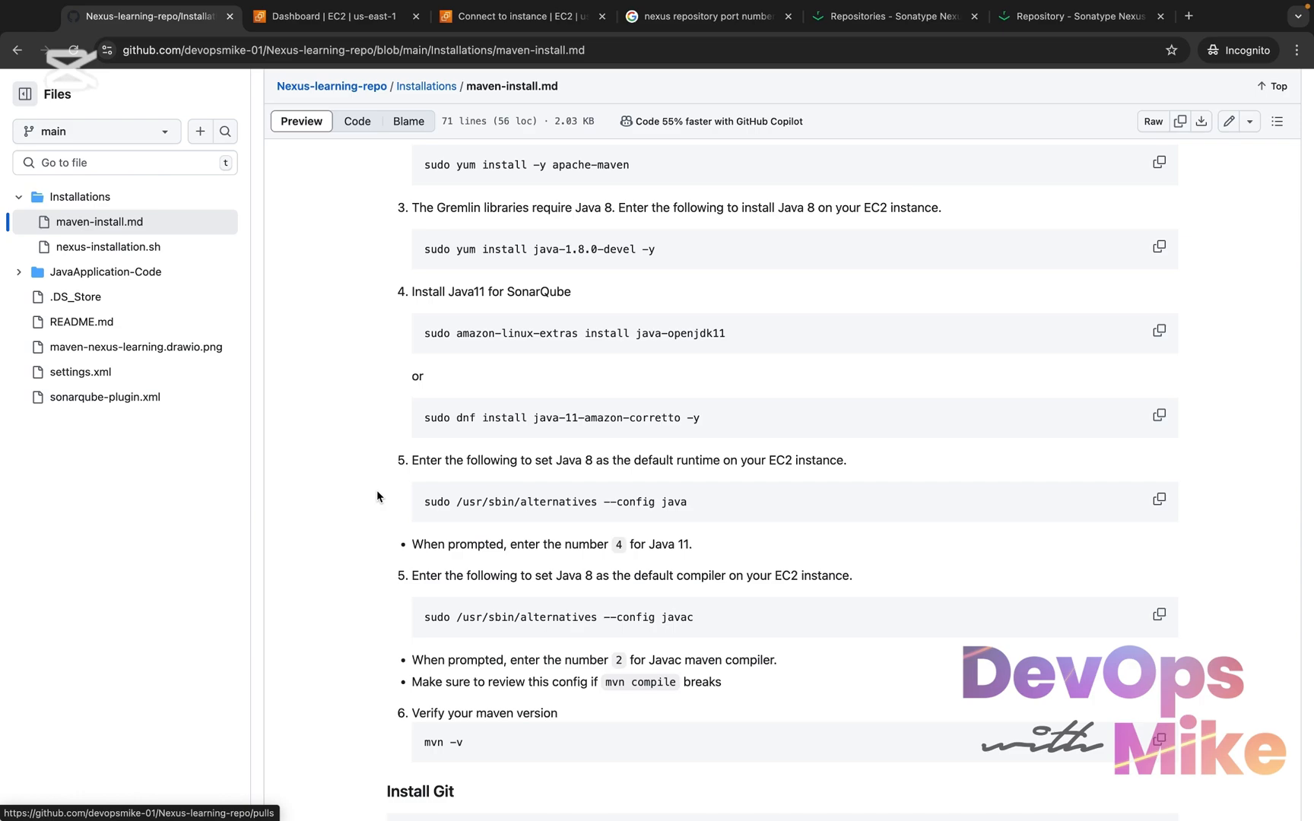
scroll(377, 491, "up", 7)
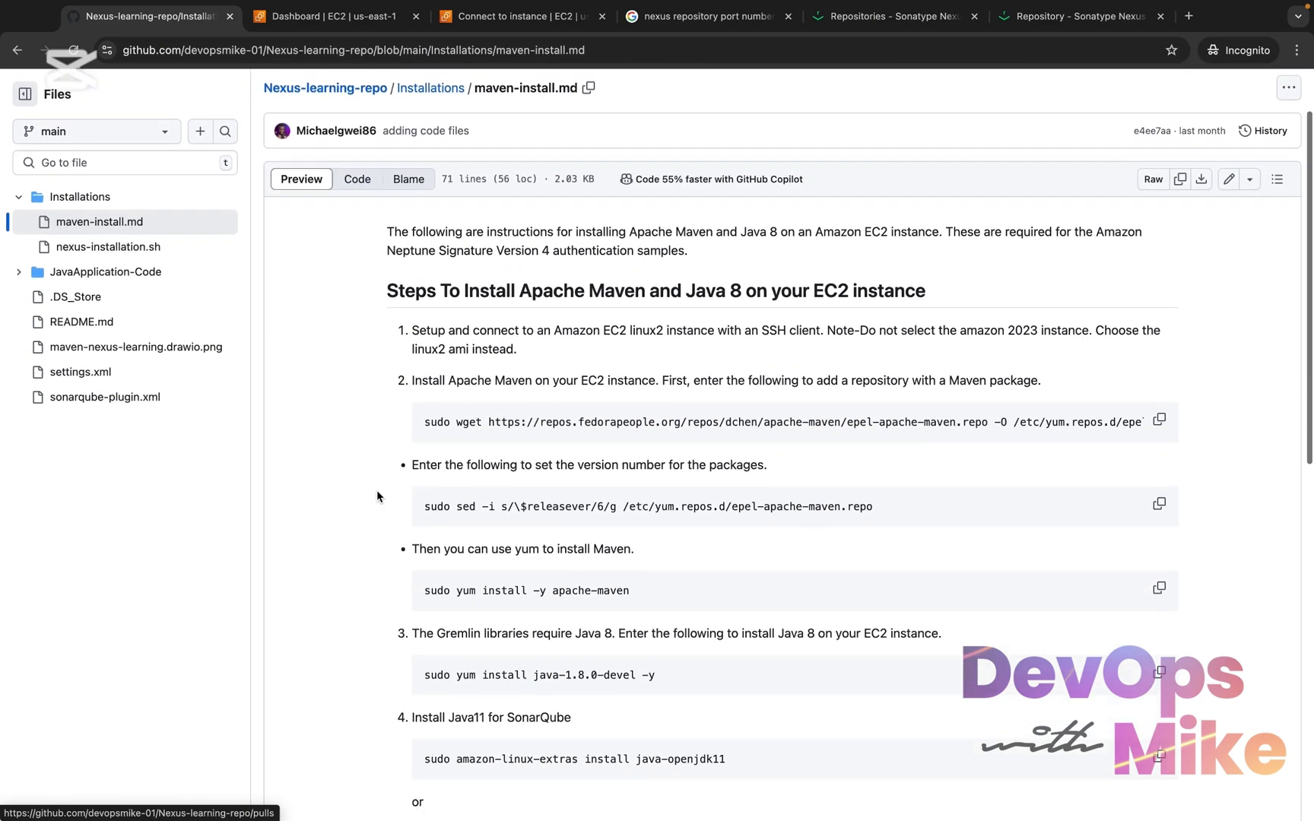
scroll(377, 492, "down", 10)
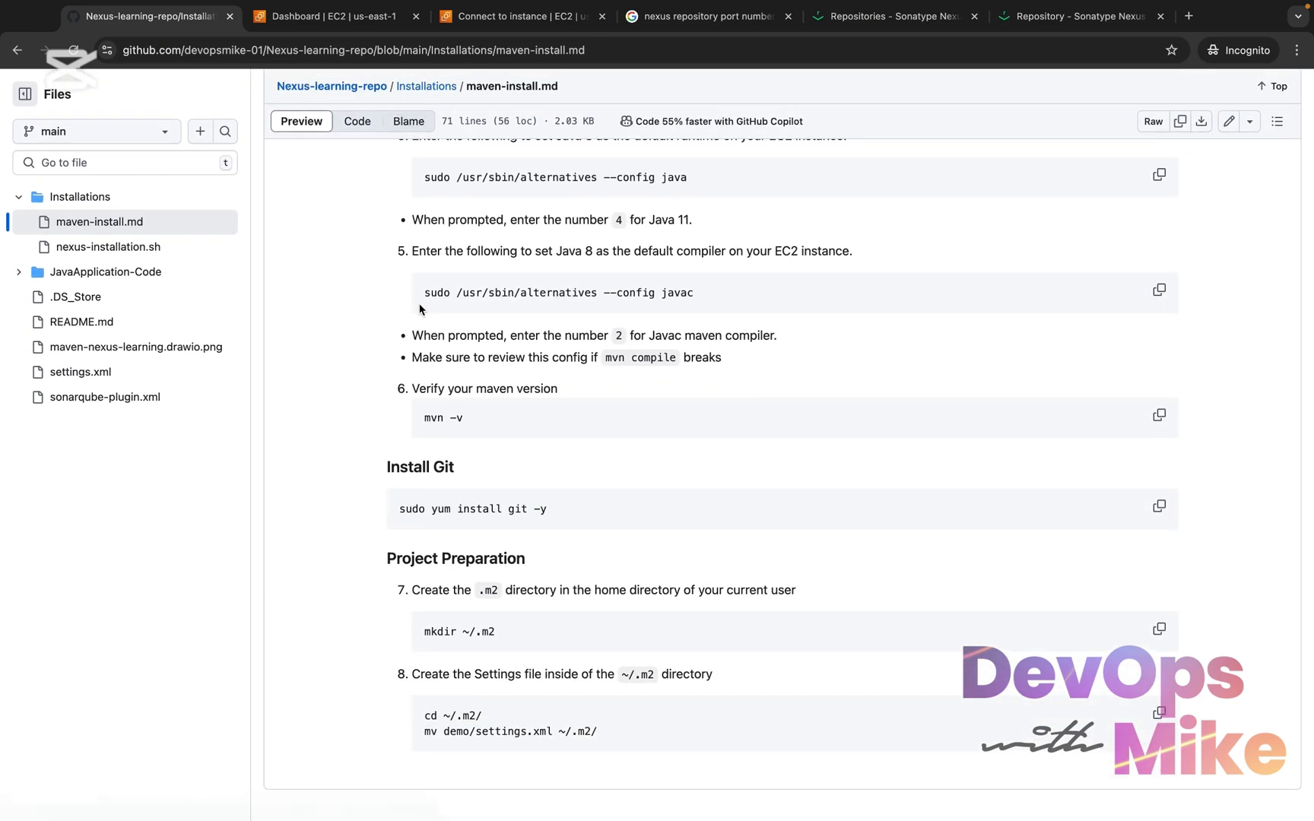
scroll(426, 368, "up", 10)
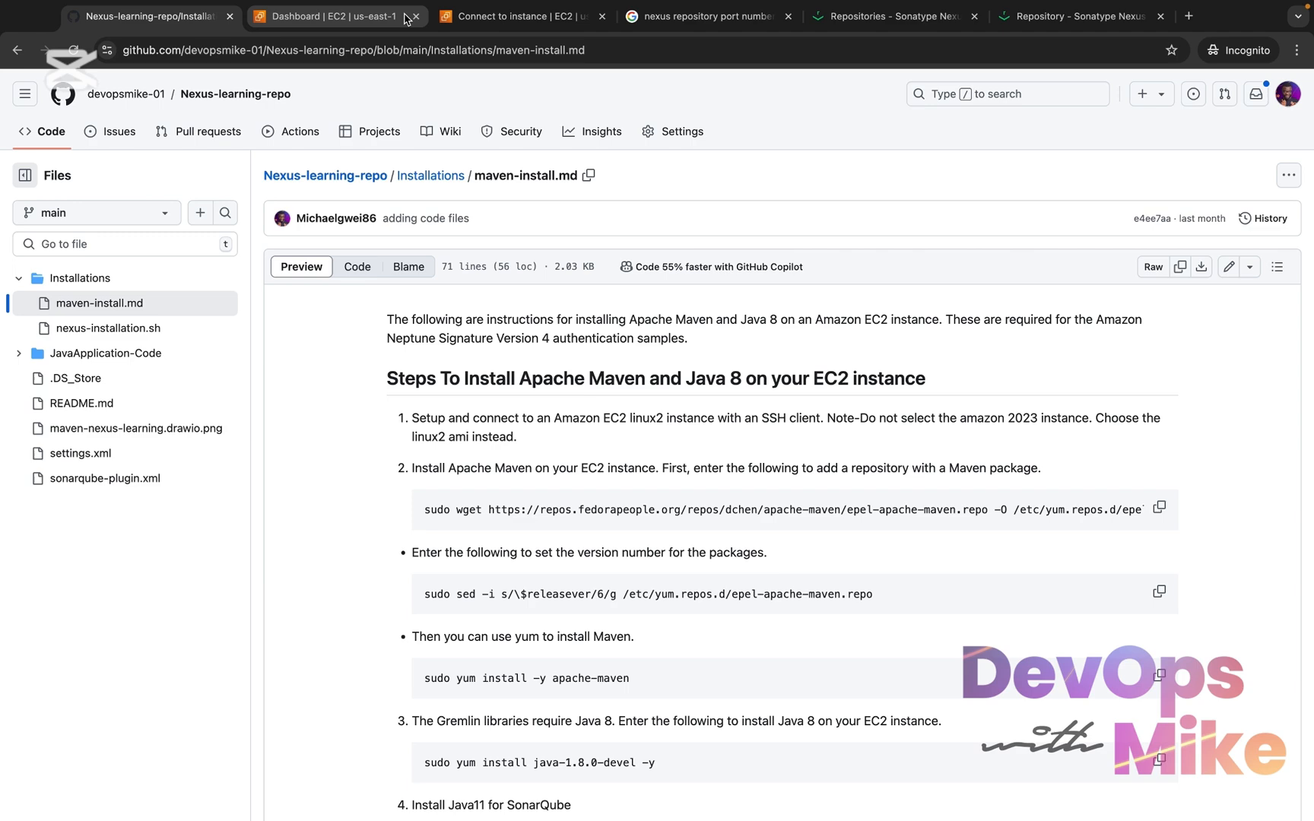
Switch to the AWS console, open the running EC2 instances list and search the instances for "maven"
left_click(362, 18)
left_click(375, 284)
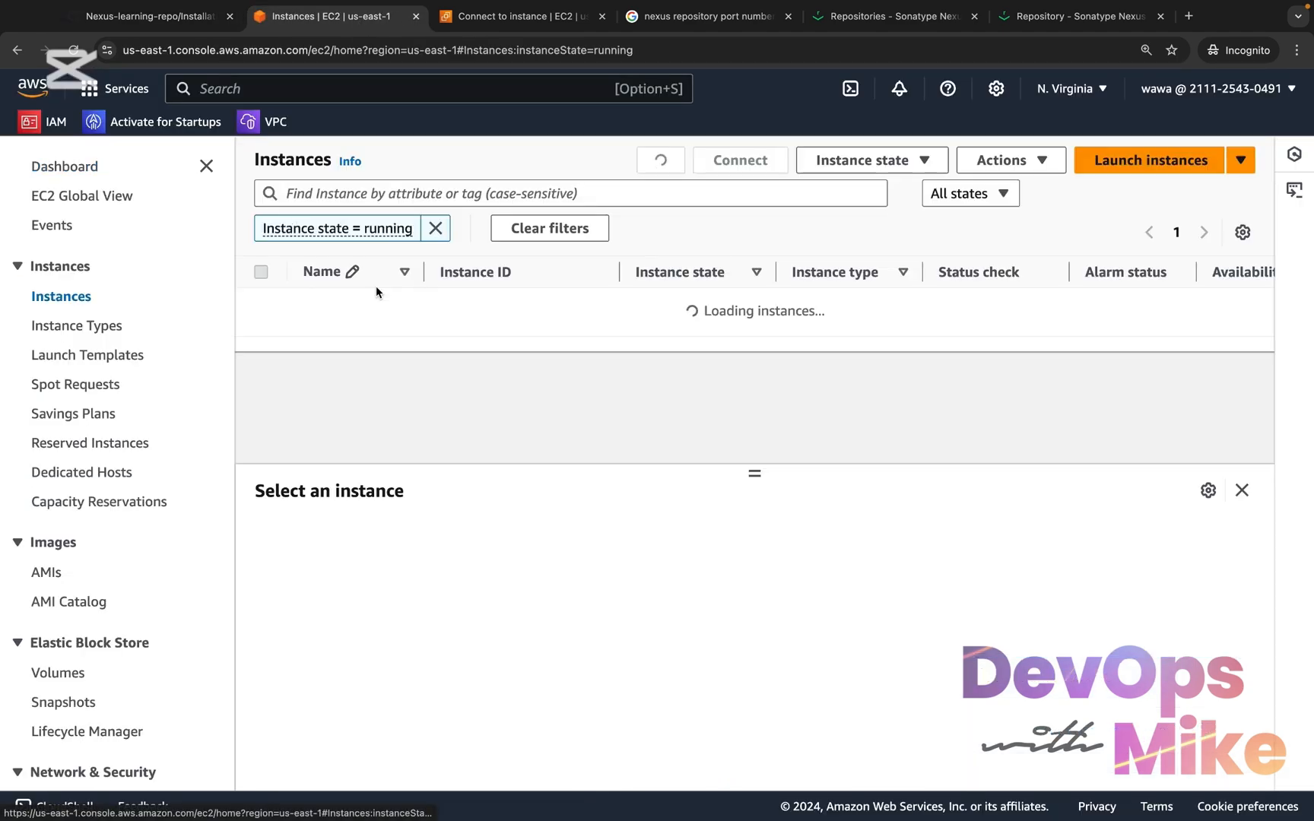
left_click(403, 197)
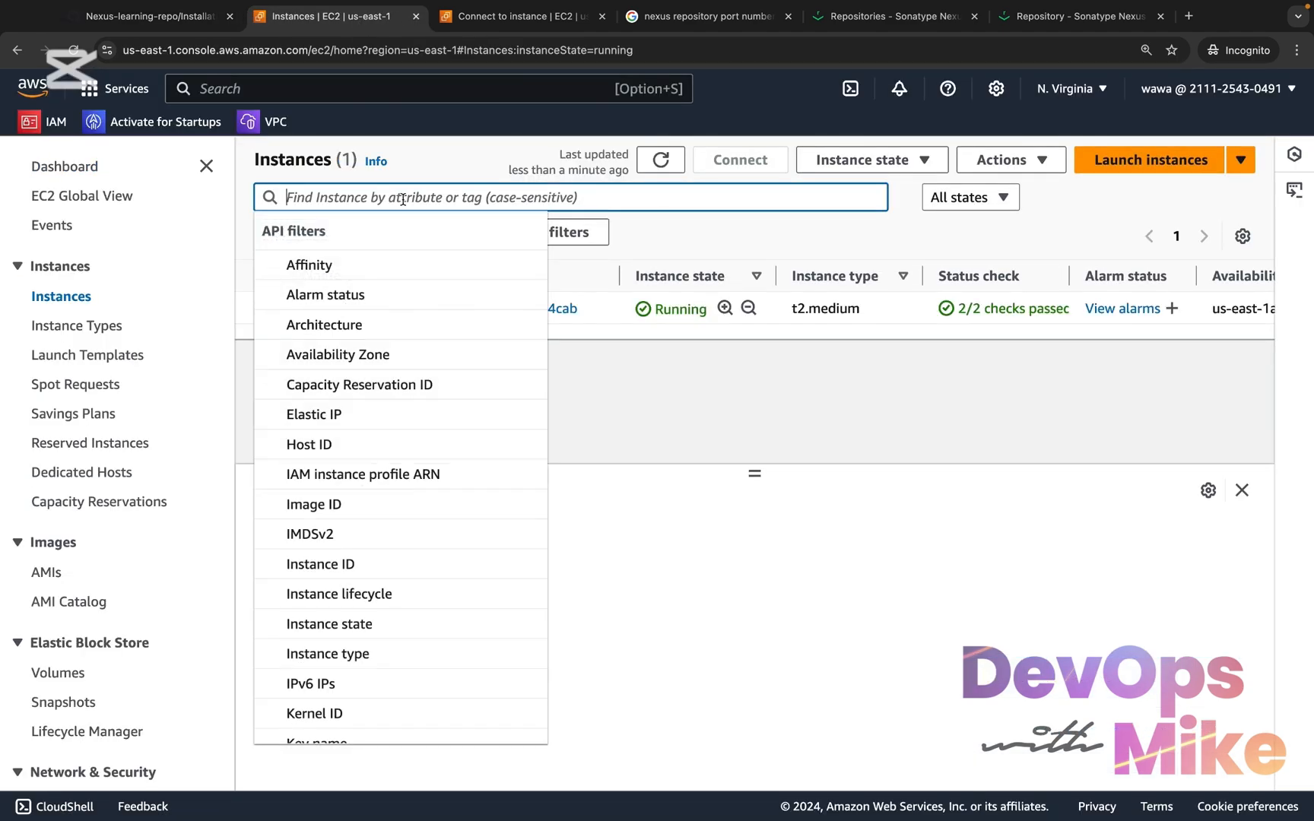
type("maven")
key("Return")
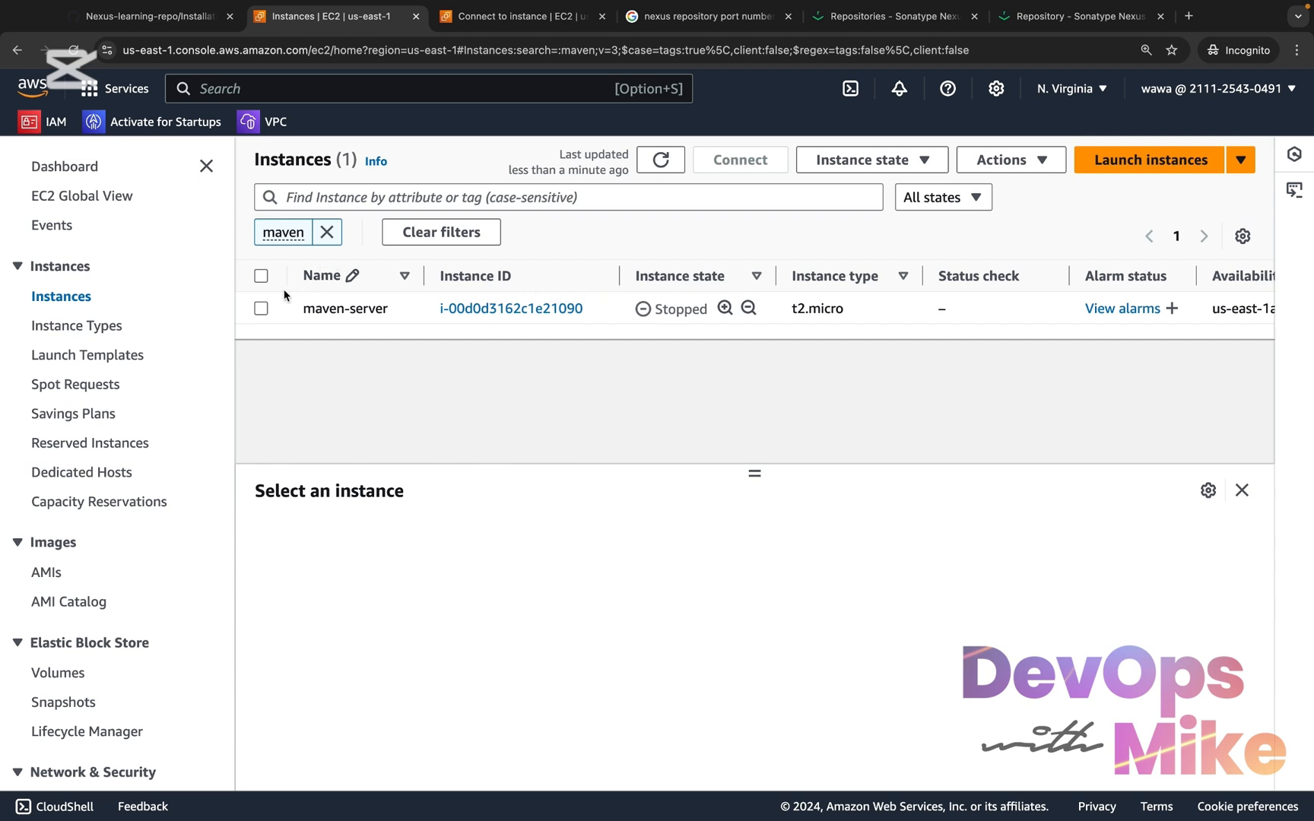
Start the maven-server instance and open its SSH client connection instructions
left_click(260, 307)
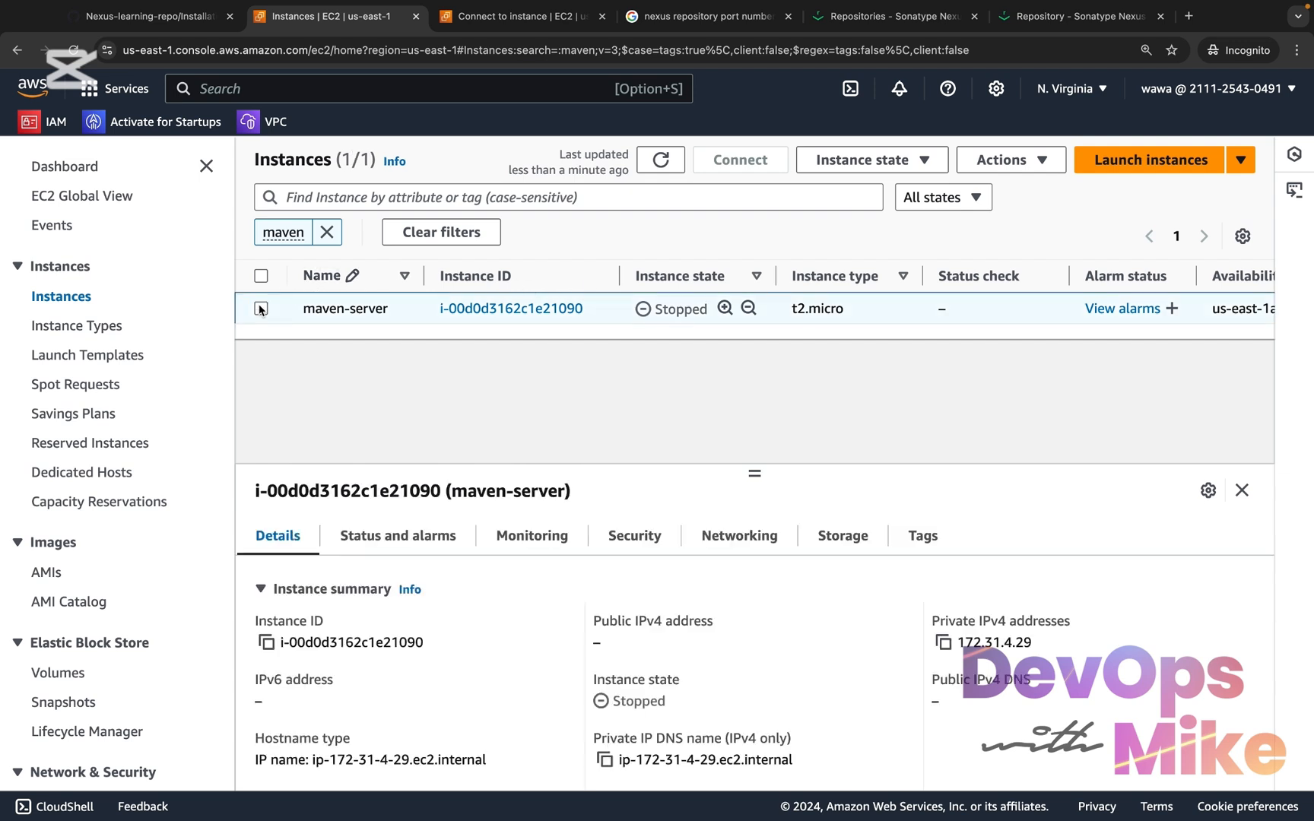
left_click(920, 161)
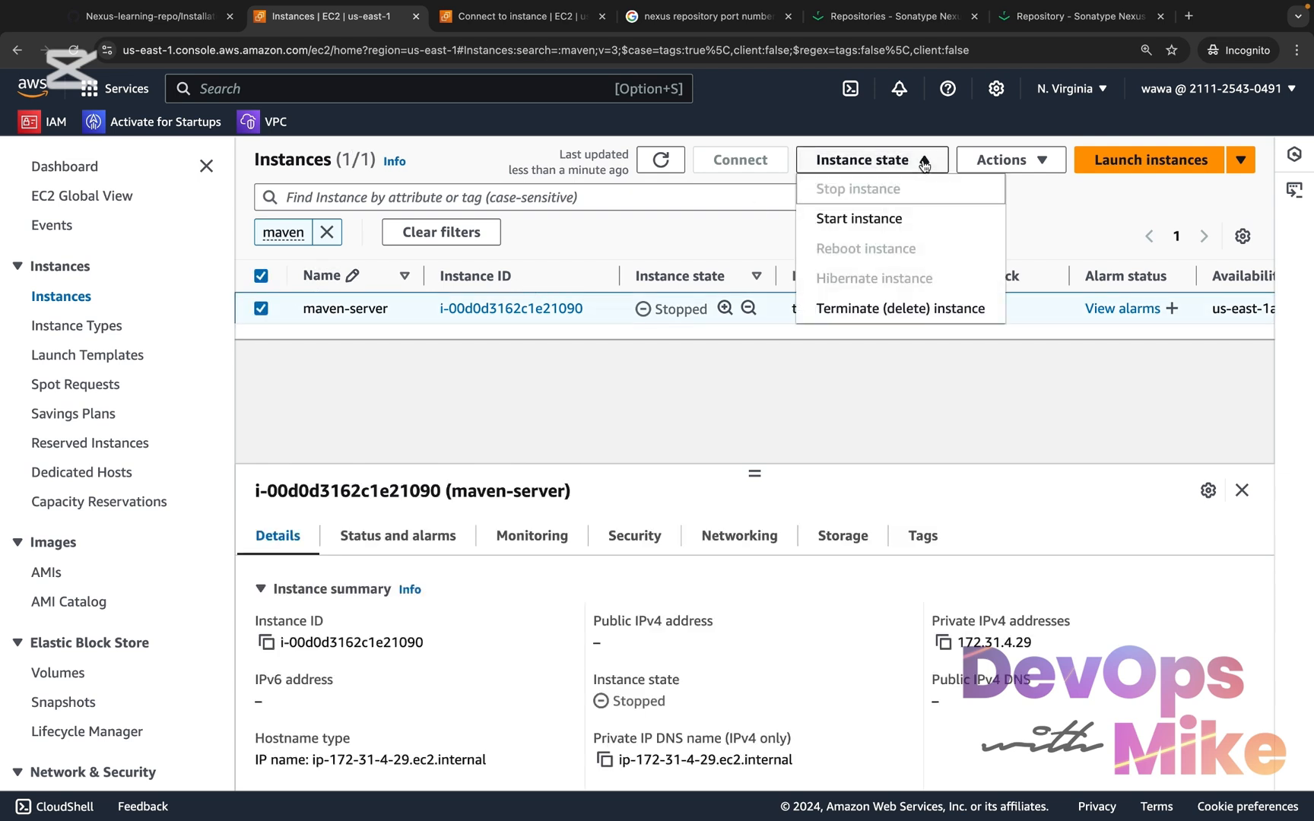
left_click(880, 220)
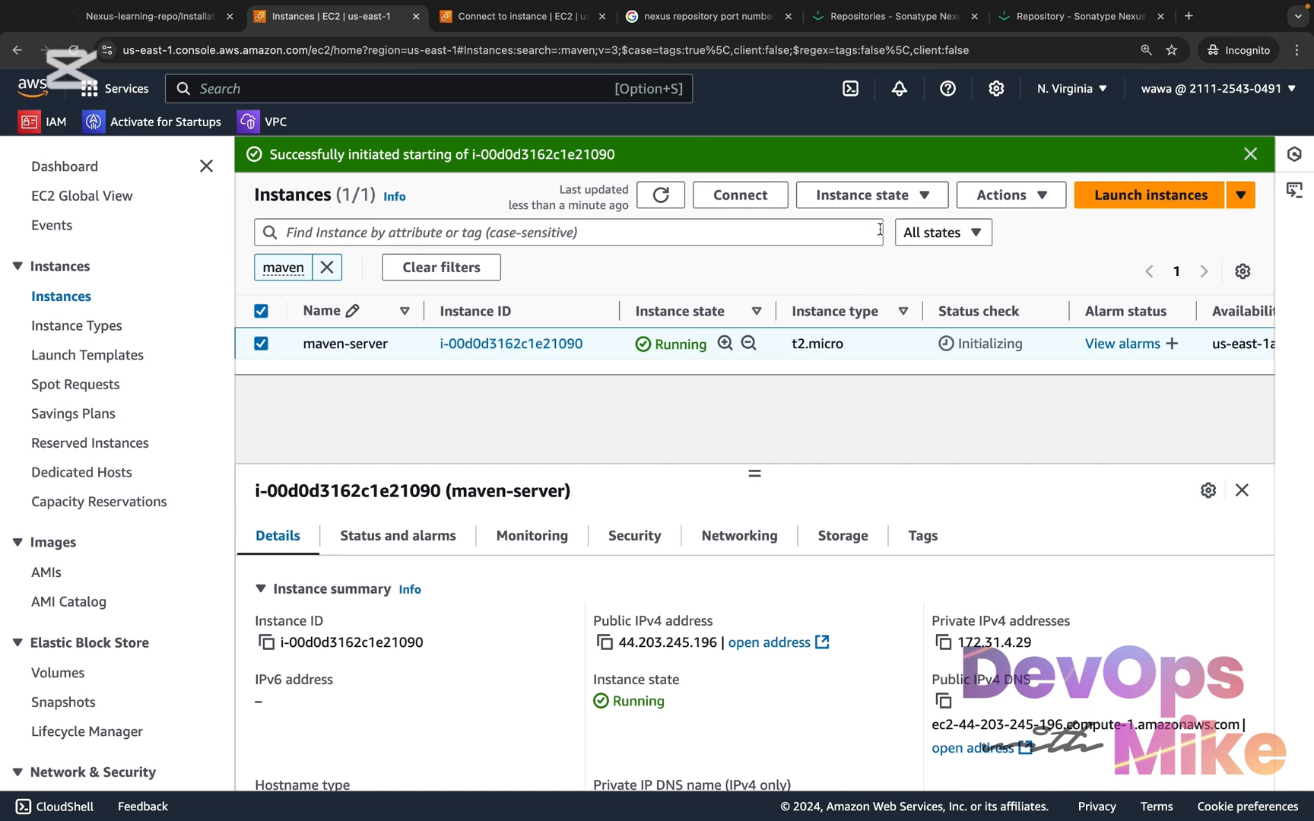
left_click(739, 195)
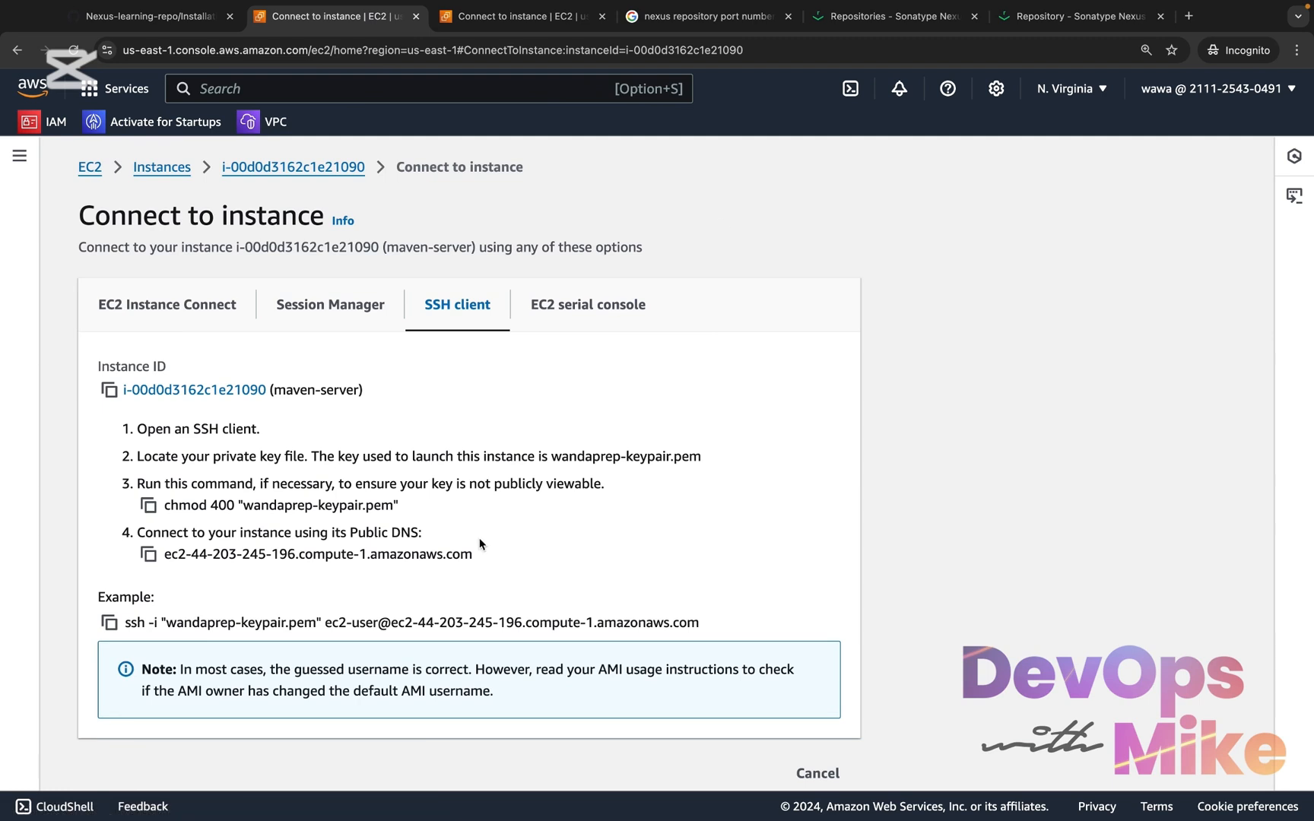
scroll(479, 543, "down", 1)
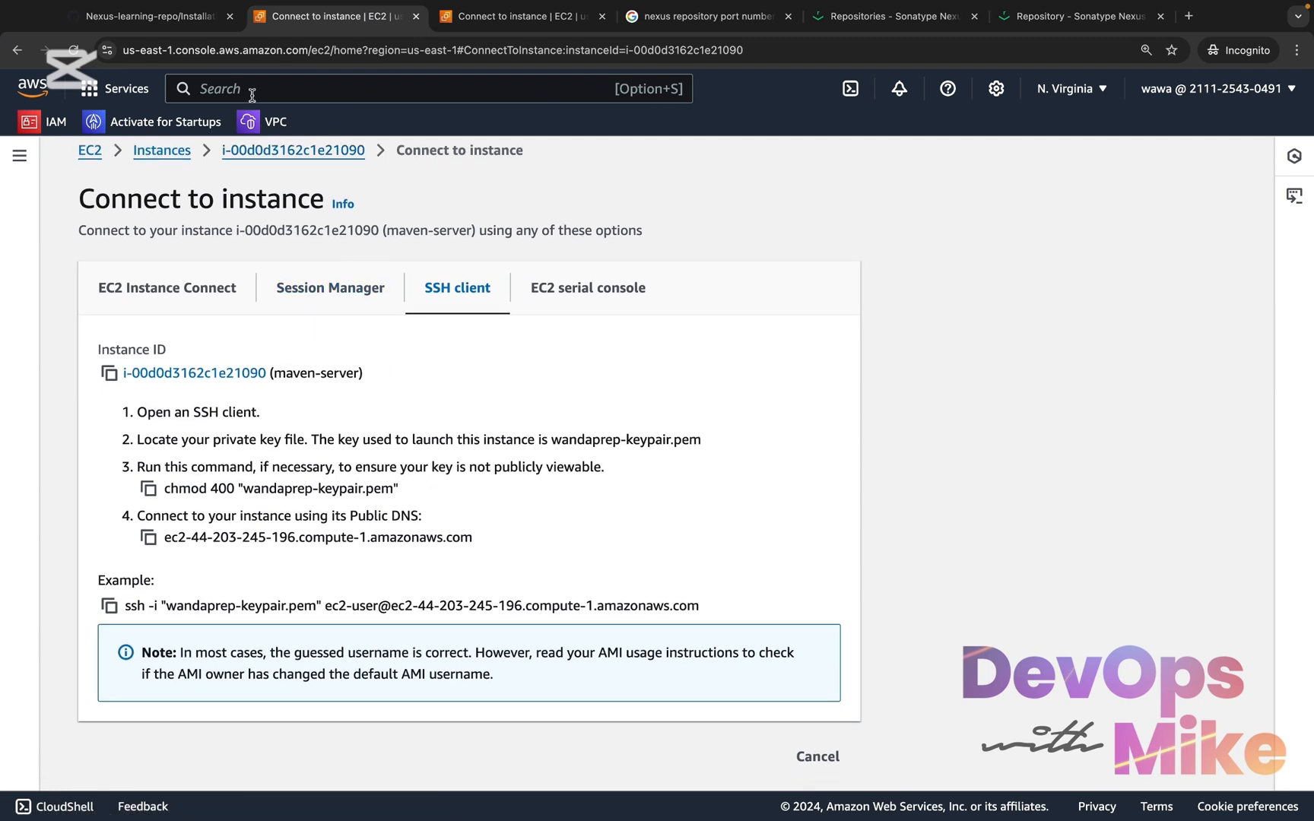
Switch back to GitHub and open the practice-maven-learning repository from the devopsmike-01 account's repositories
left_click(183, 25)
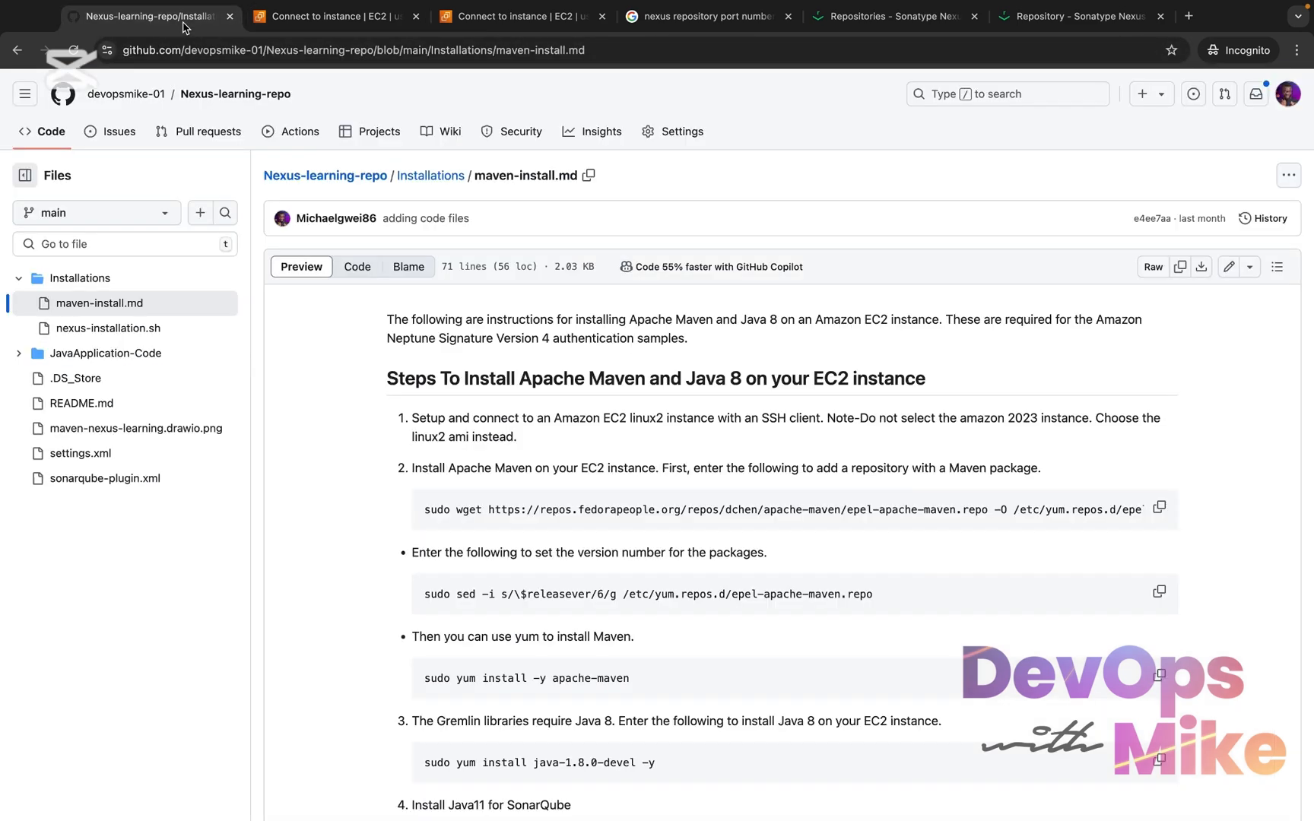
left_click(131, 97)
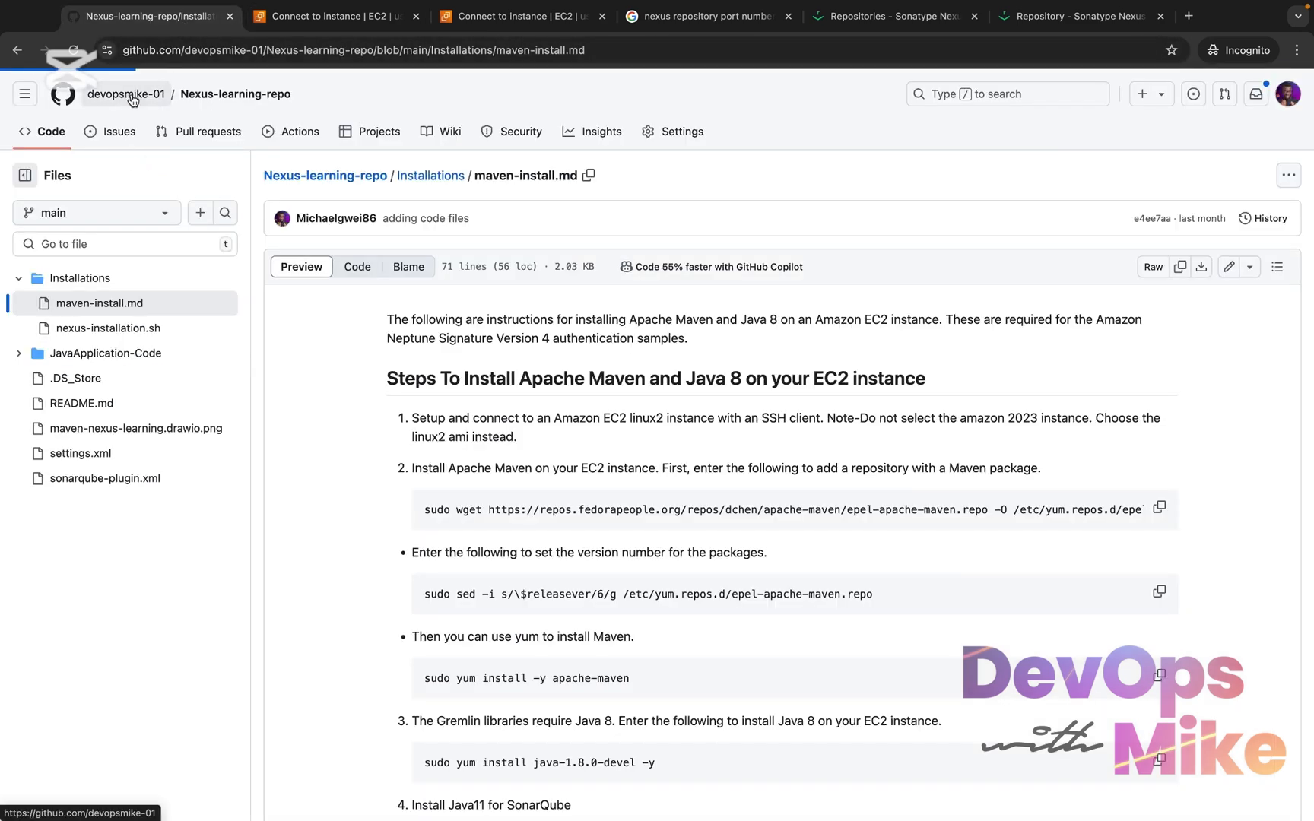
mouse_move(131, 99)
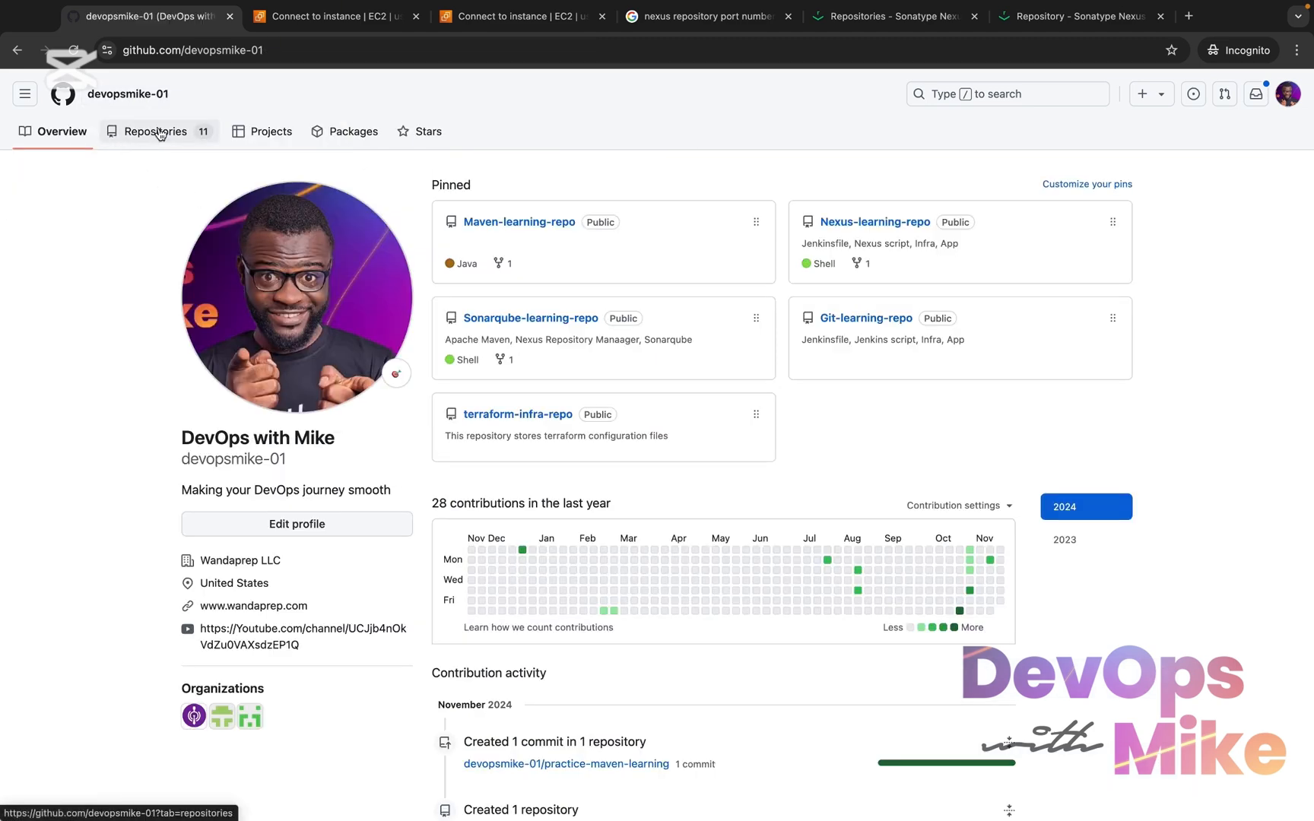
left_click(159, 133)
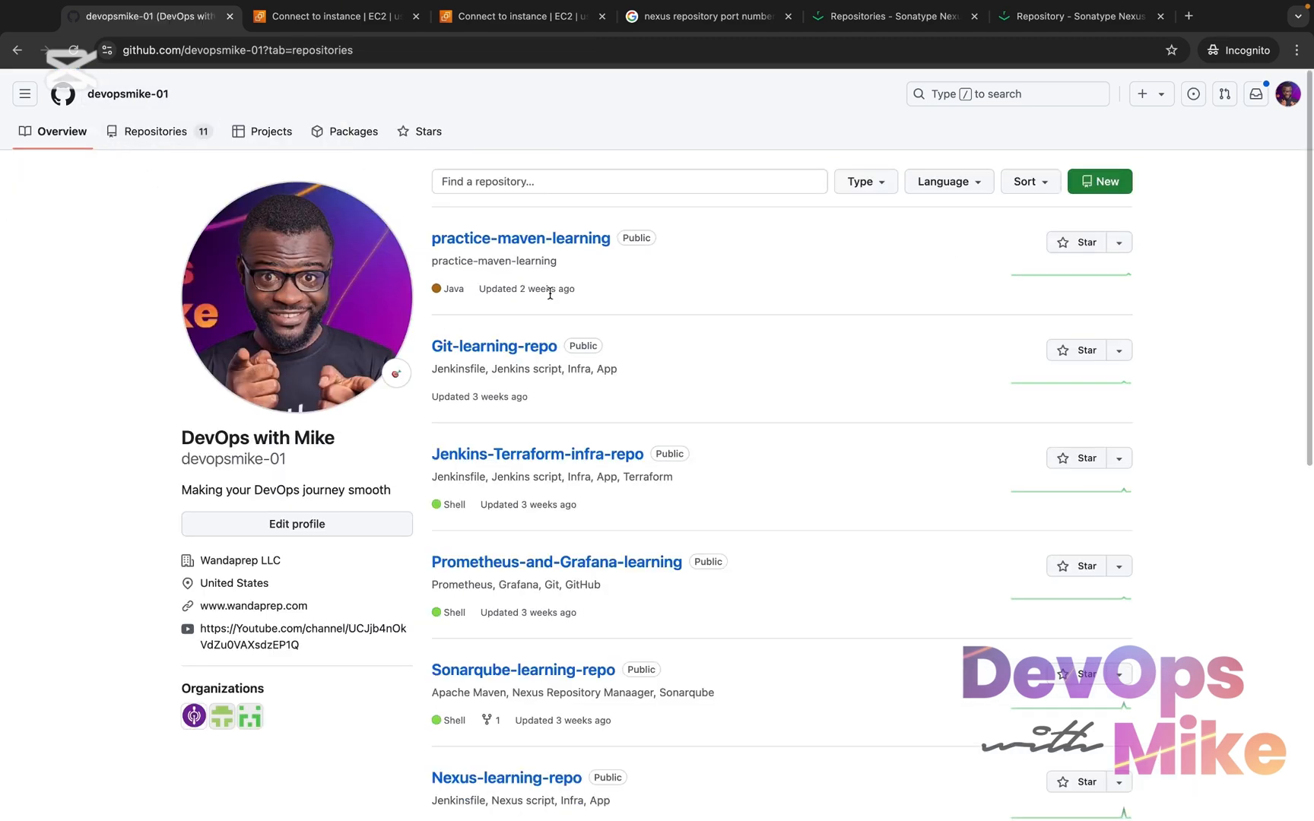
left_click(539, 239)
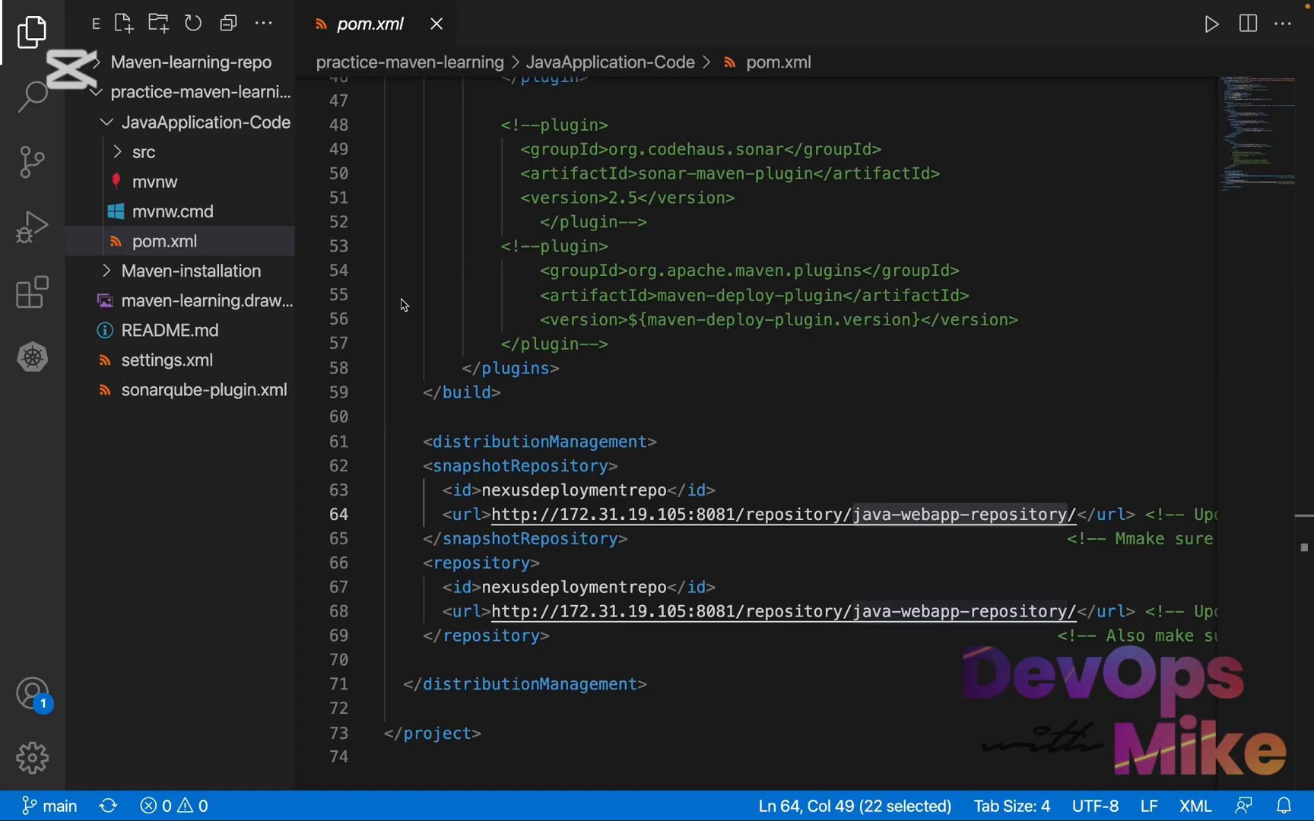
In VS Code, look over pom.xml and the contents of the Maven-learning-repo and practice-maven-learning folders
scroll(403, 305, "up", 7)
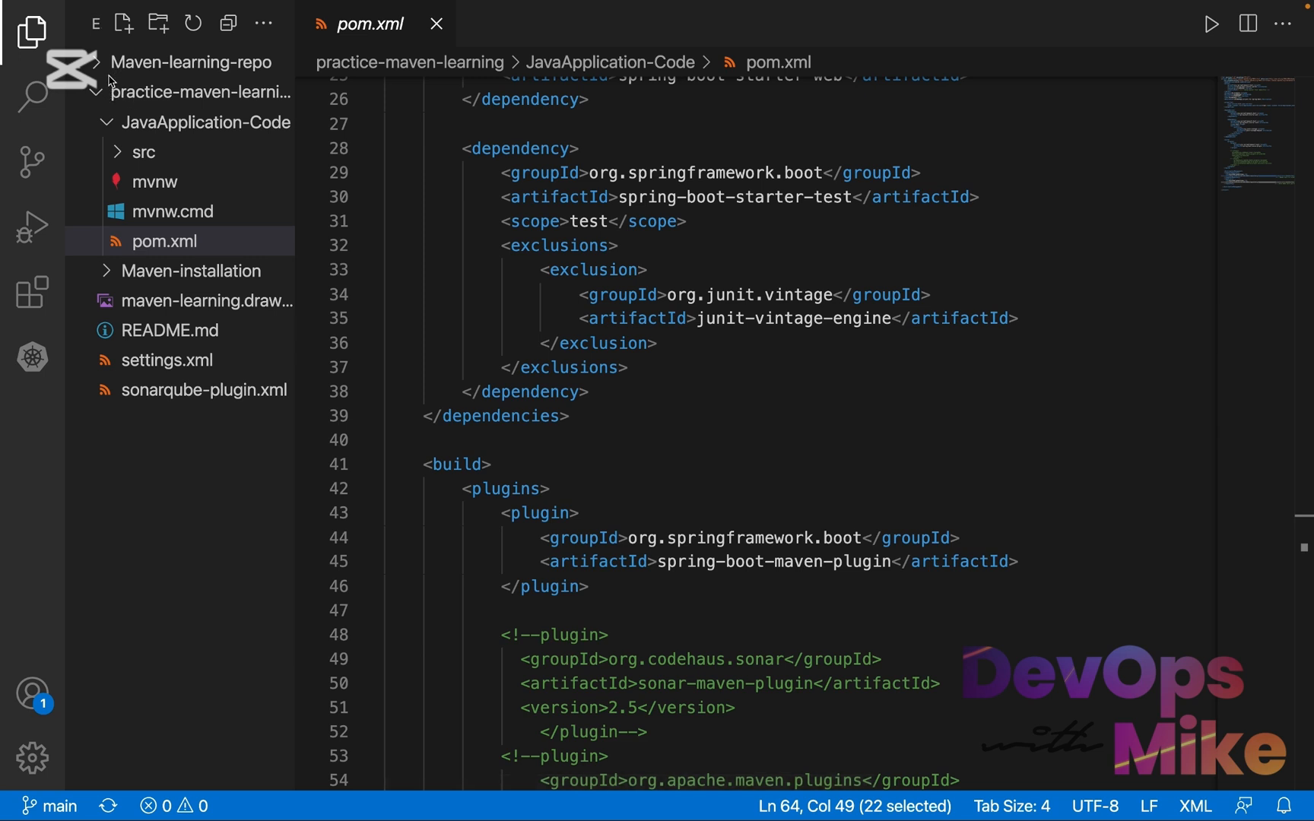
left_click(132, 79)
left_click(151, 62)
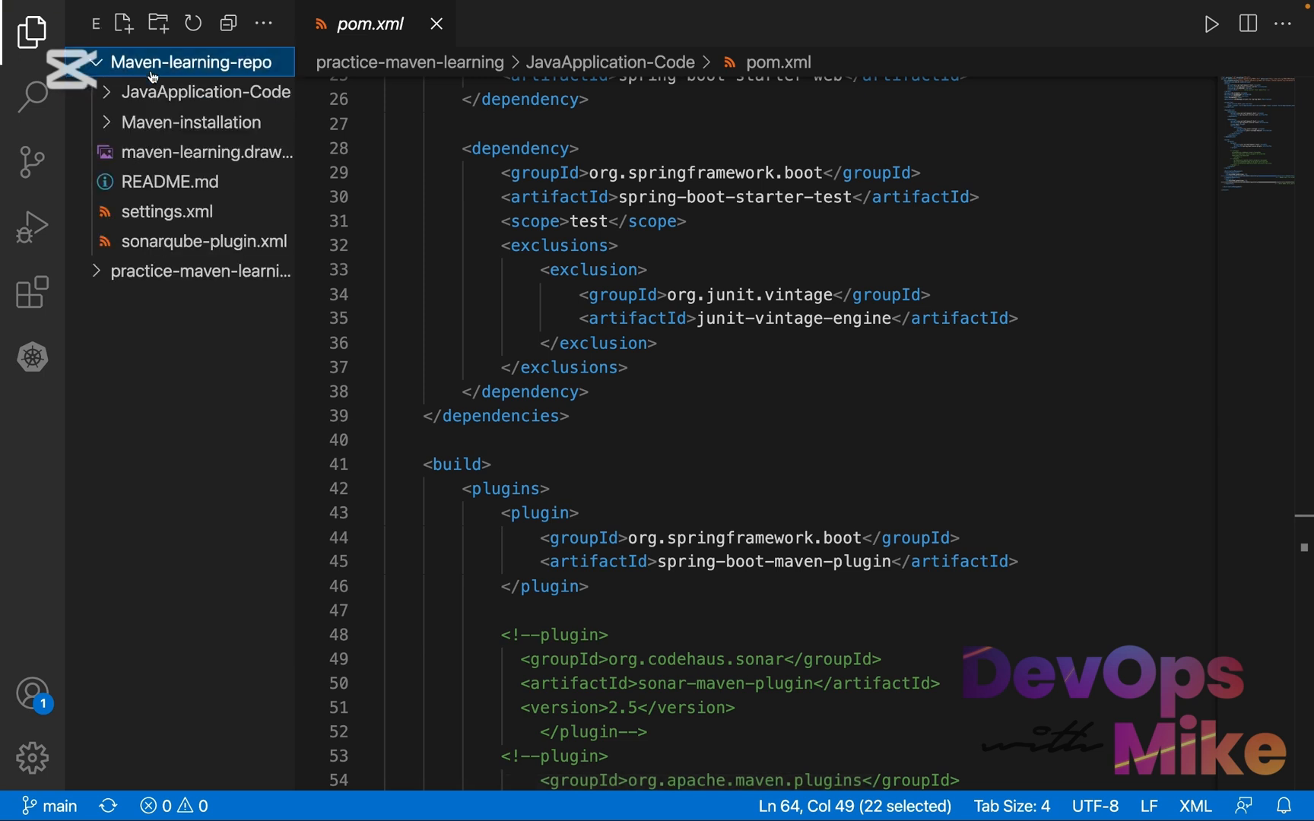
left_click(151, 62)
left_click(106, 92)
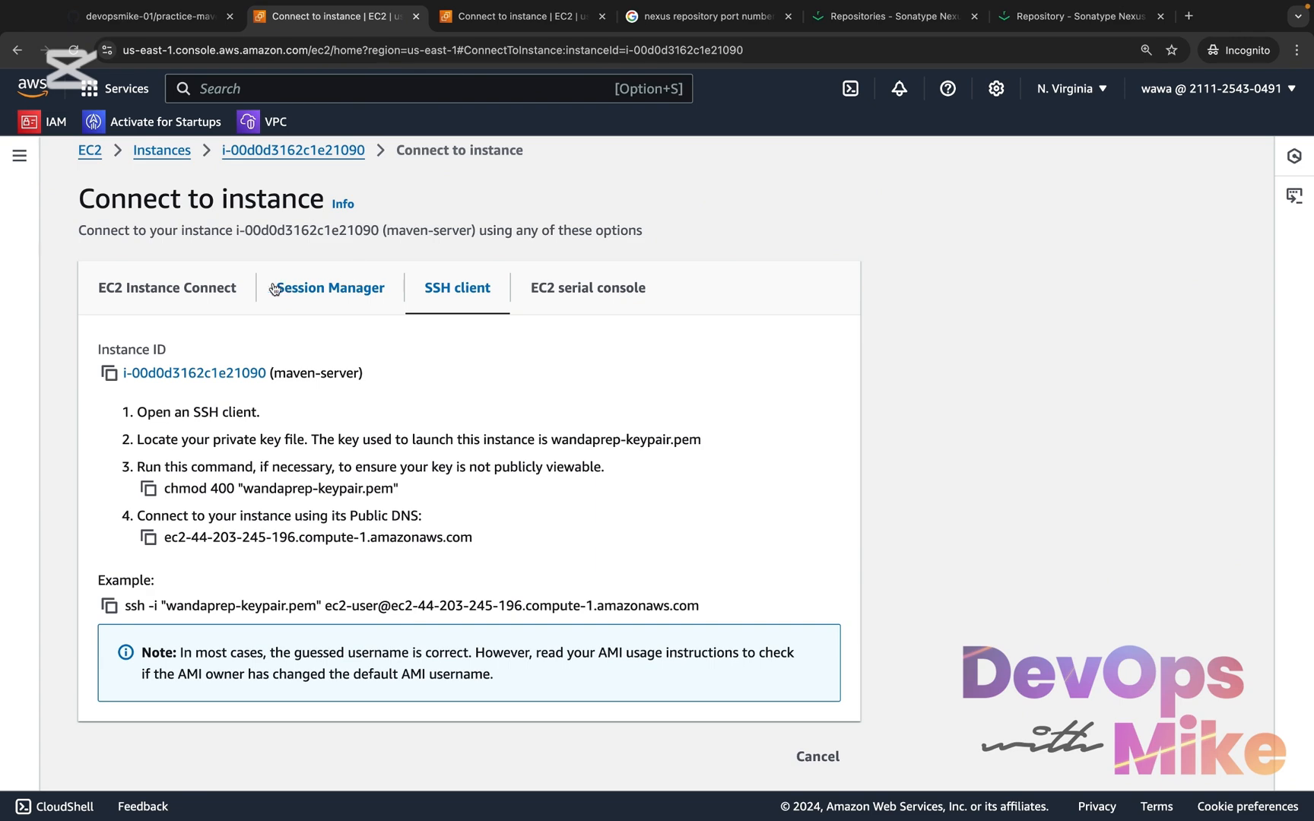
Copy maven-server's example SSH command from the AWS console, run it in a cleared terminal and accept the host key with yes
left_click(111, 606)
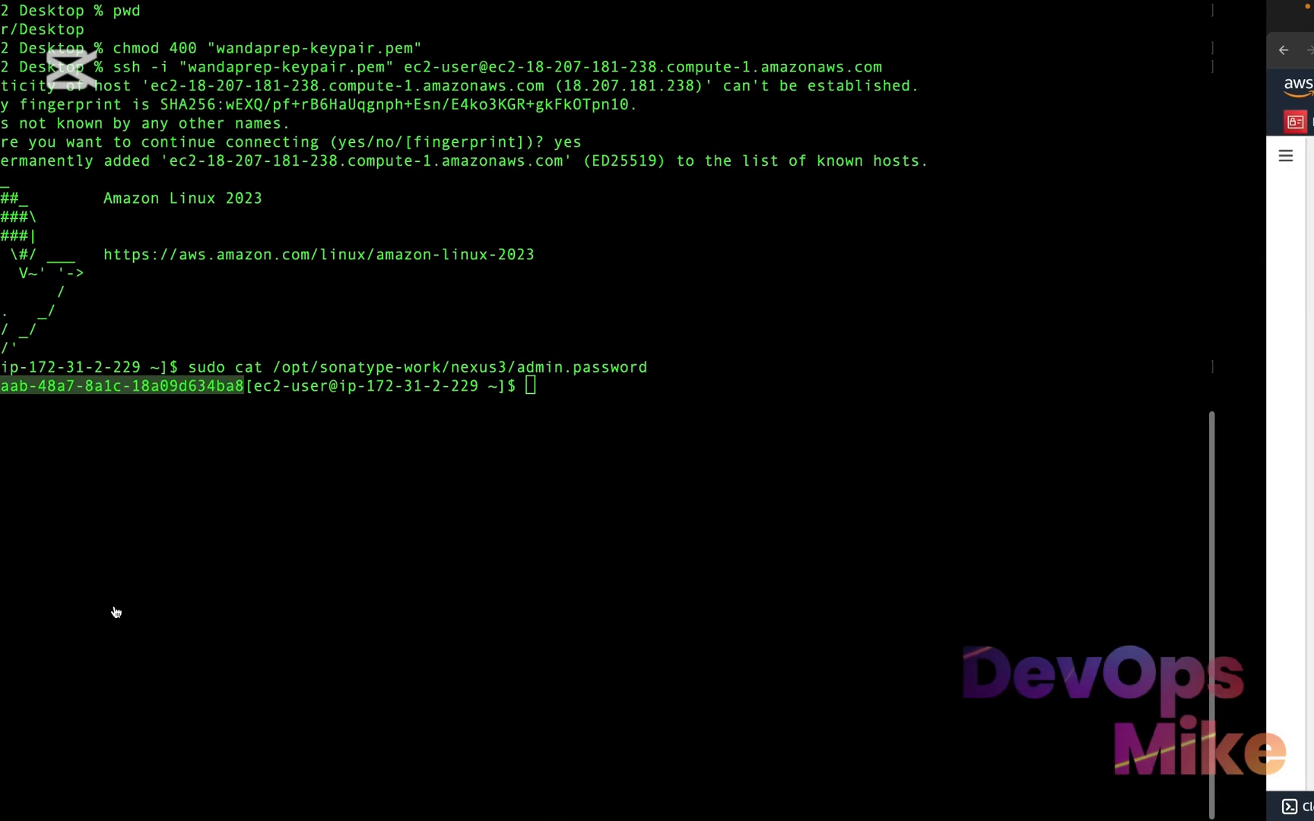
left_click(257, 483)
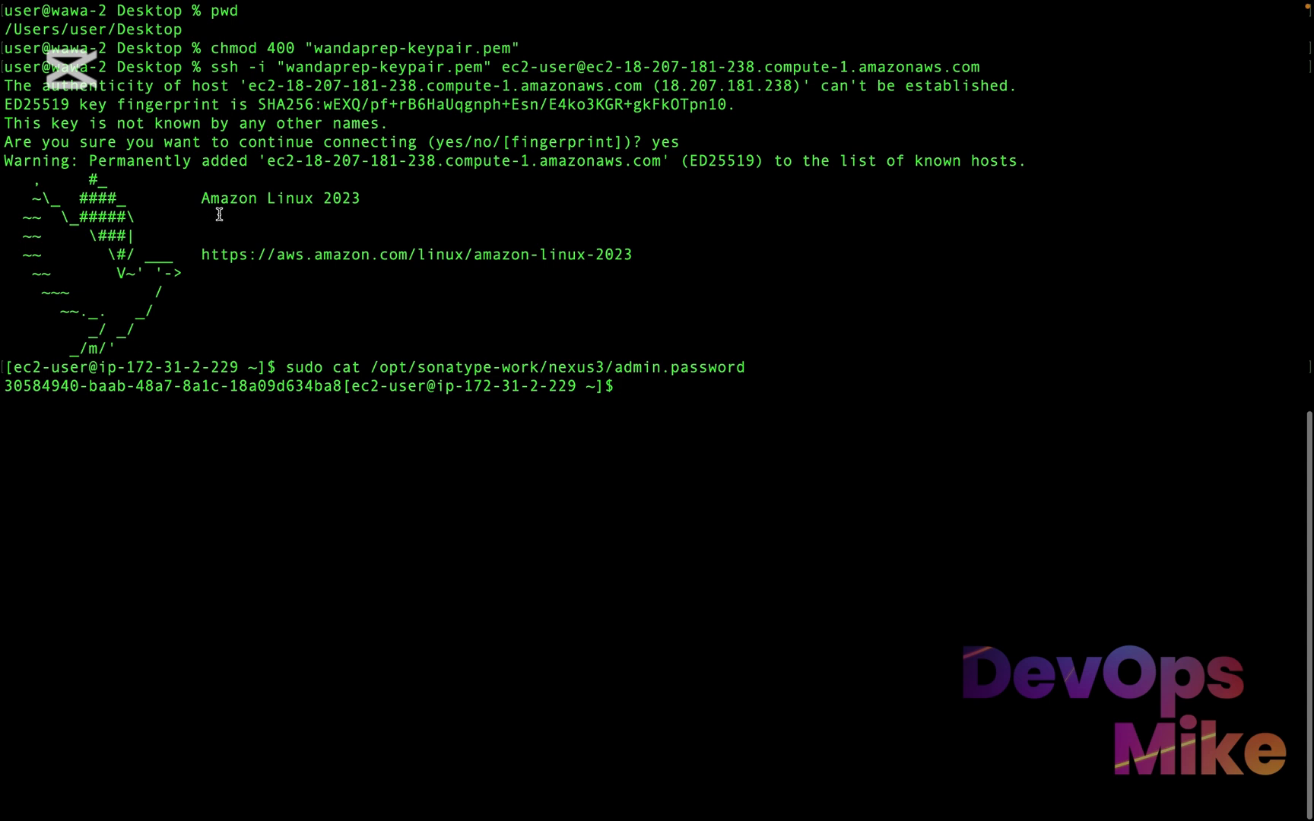
type("xit")
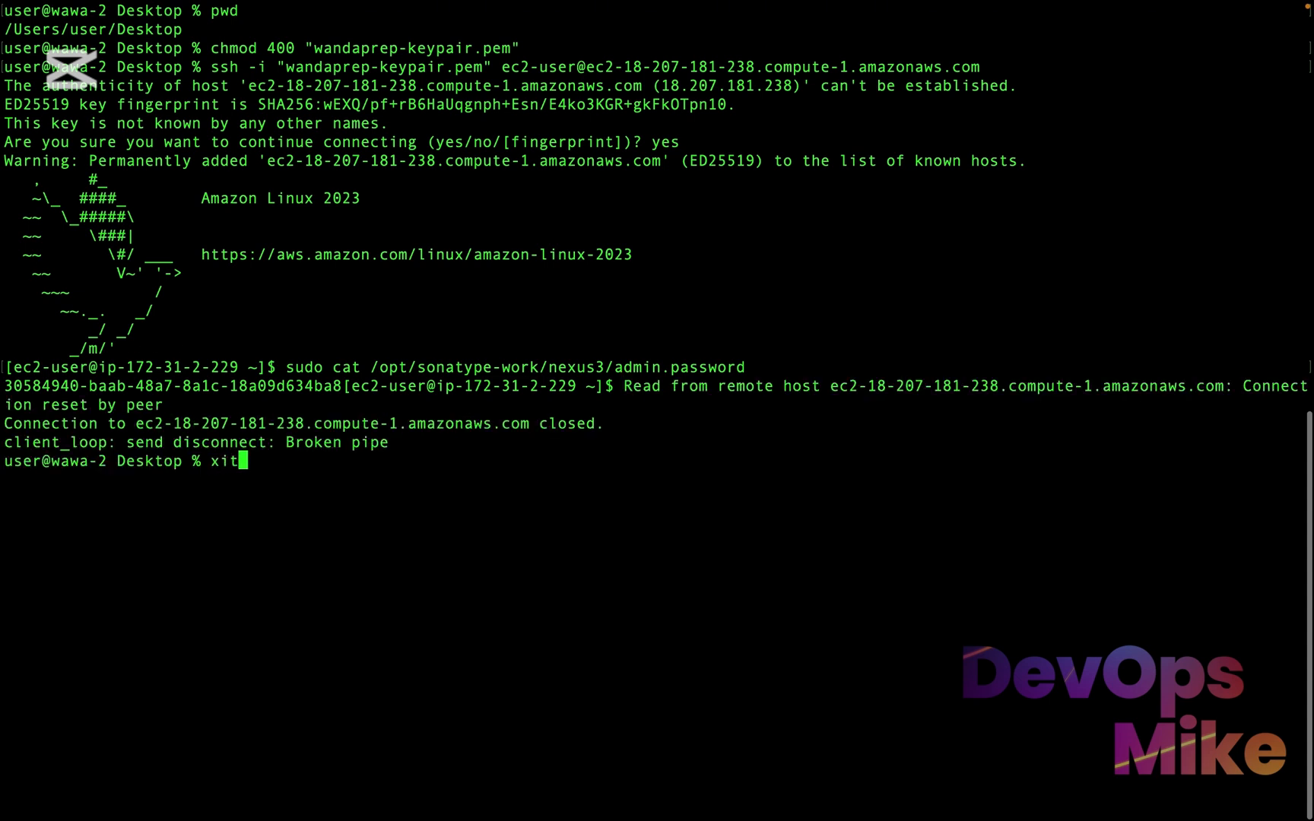
key("BackSpace")
key("BackSpace")
type("celar")
key("Return")
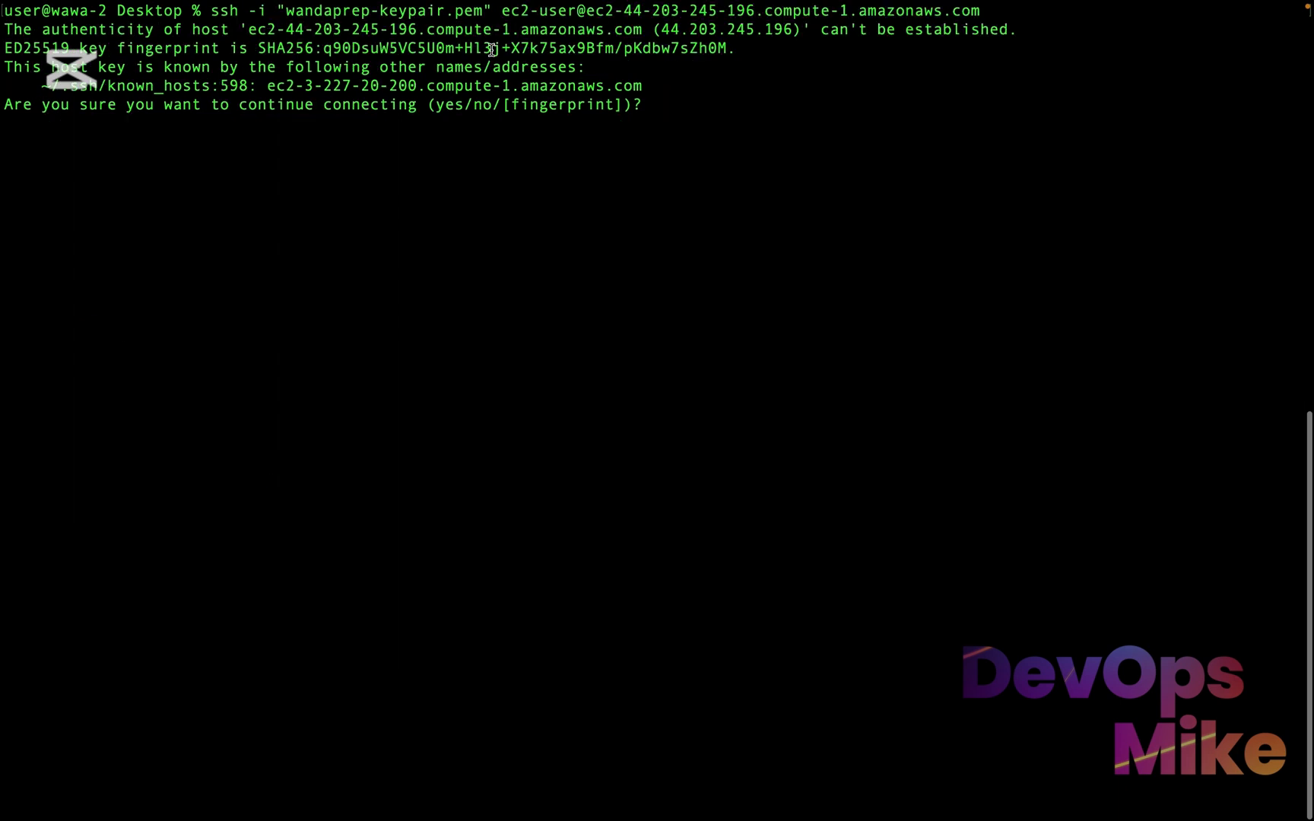
type("yes")
key("Return")
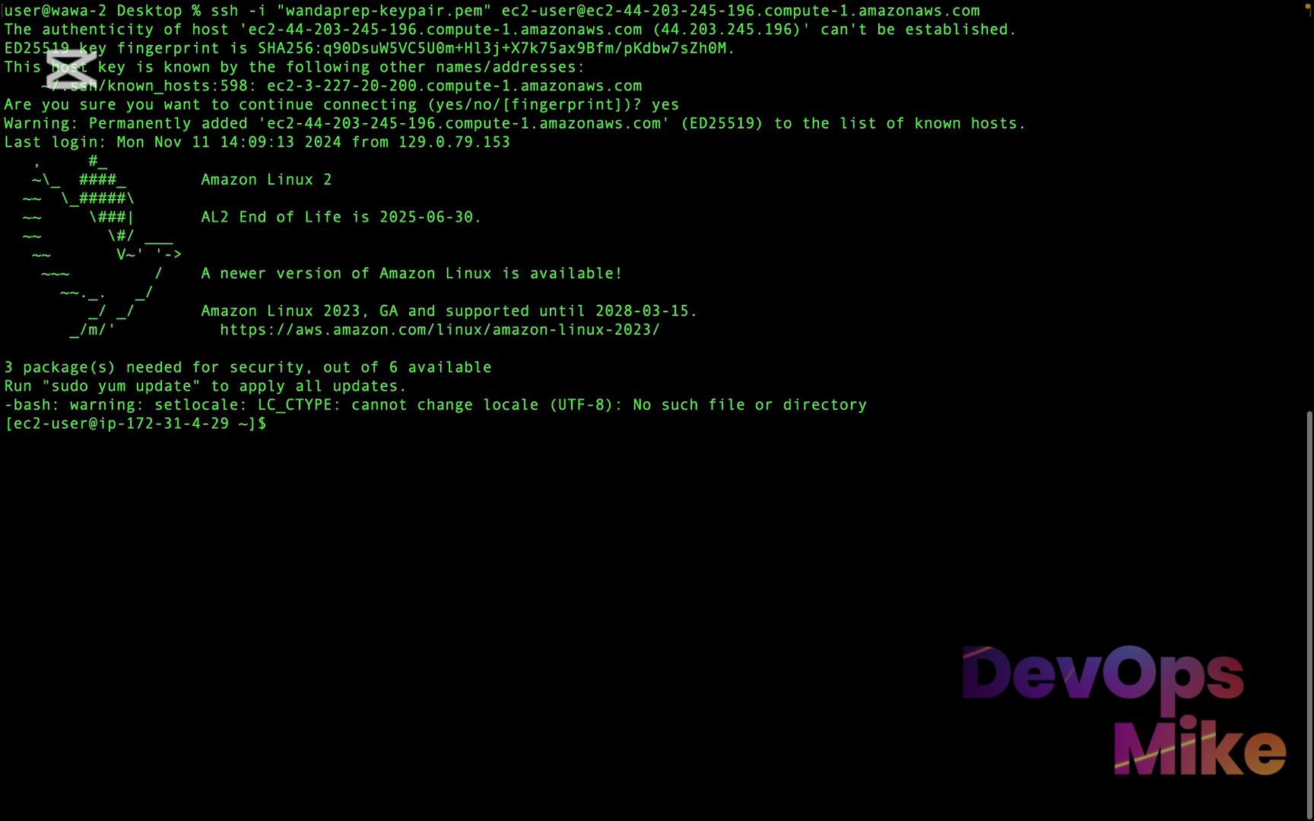
List the contents of maven-server's home directory and highlight the practice-maven-learning folder
type("ls")
key("Return")
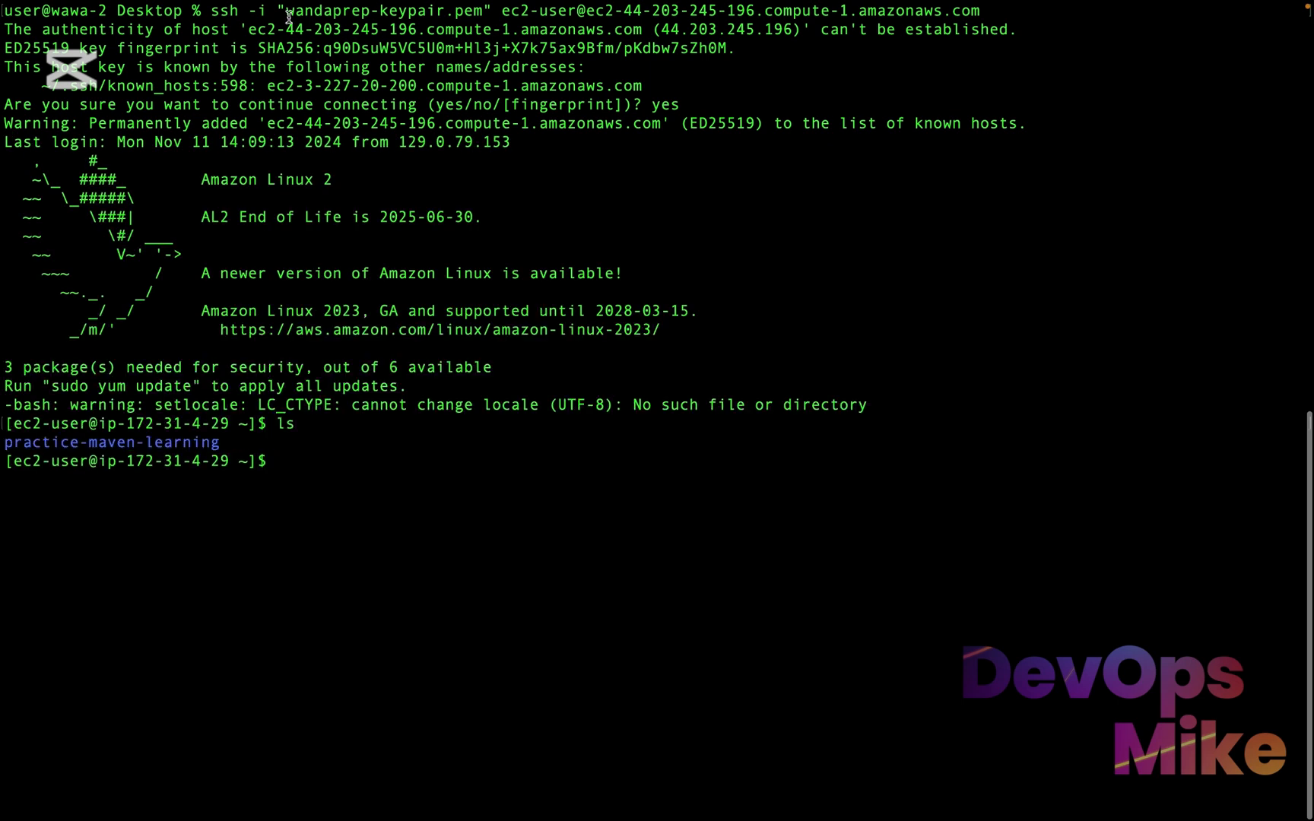
left_click_drag(221, 442, 2, 441)
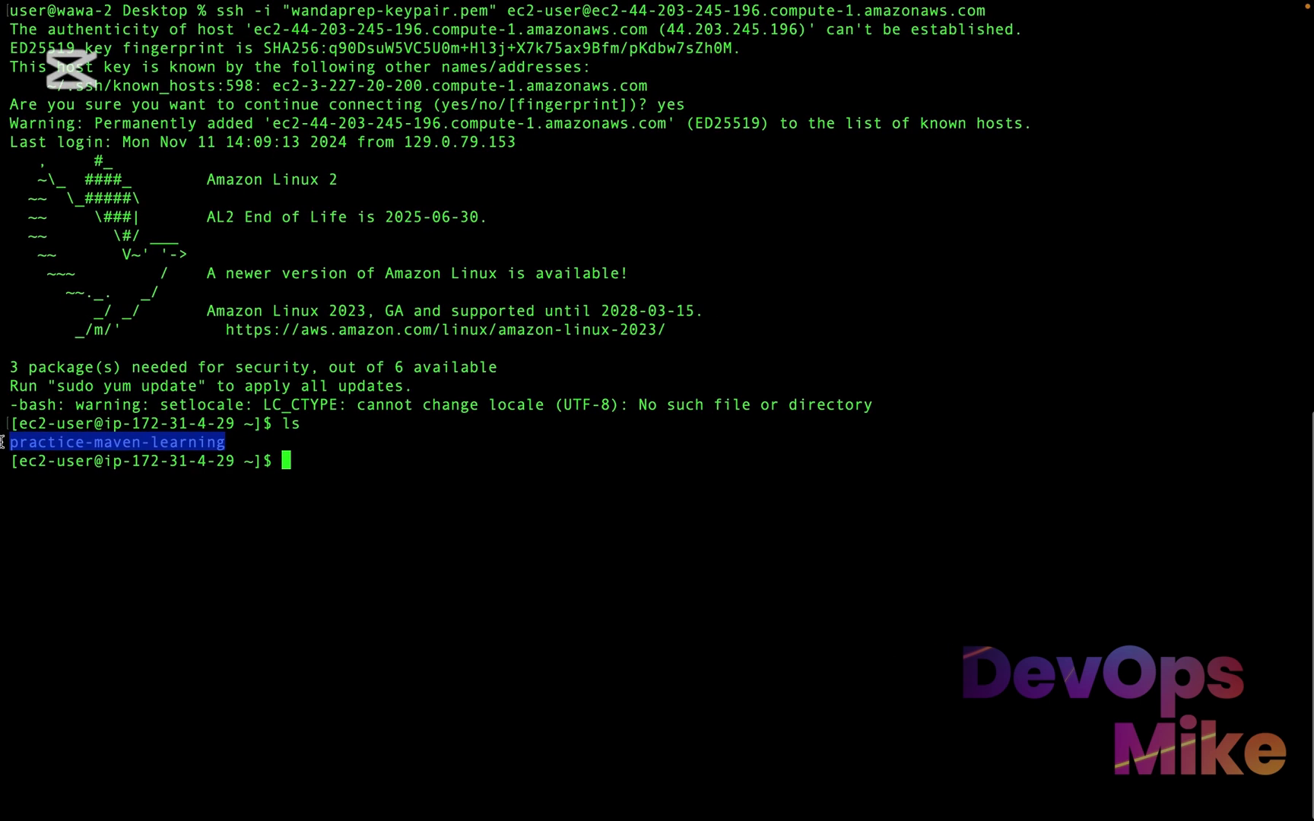
Show the command history on maven-server and highlight the git clone and cd practice-maven-learning/ entries
type("histor")
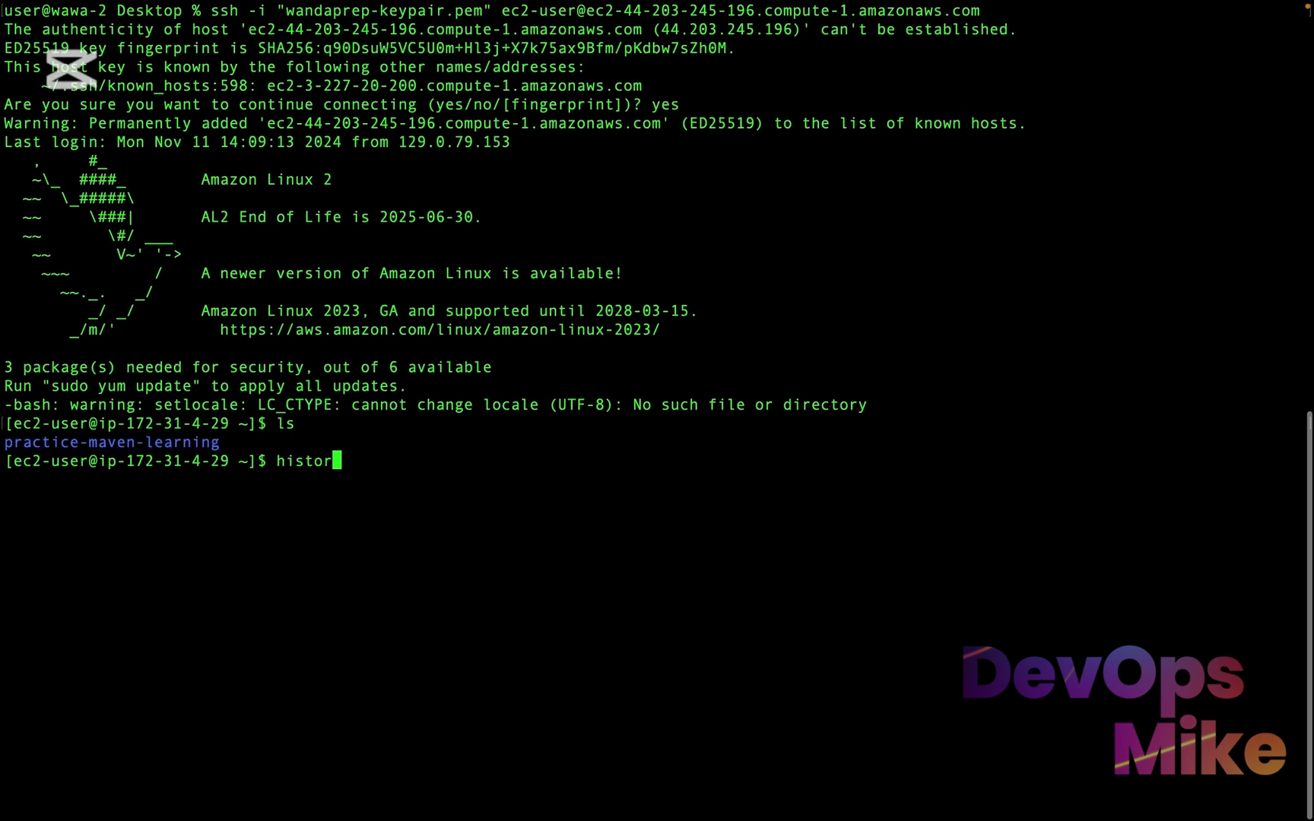
type("y")
key("Return")
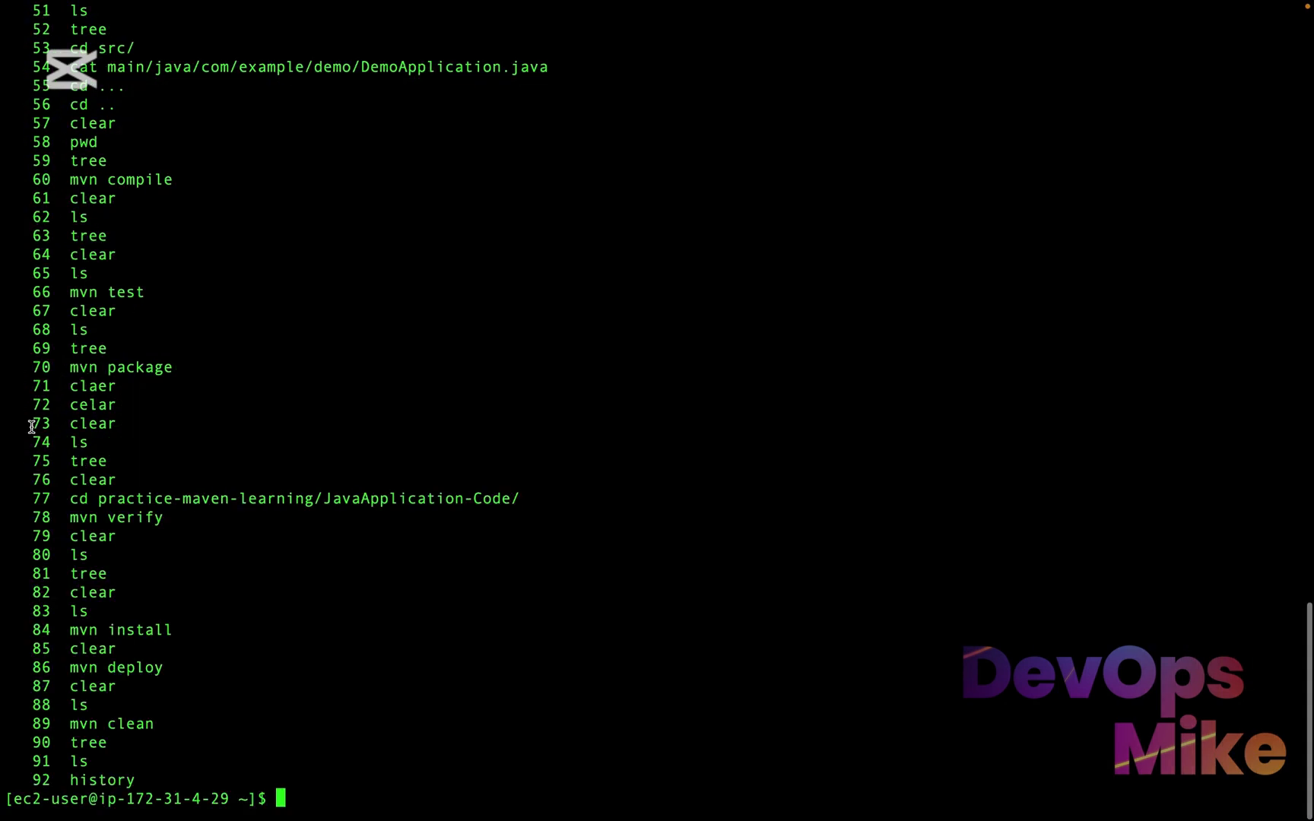
scroll(32, 427, "up", 2)
scroll(32, 426, "down", 2)
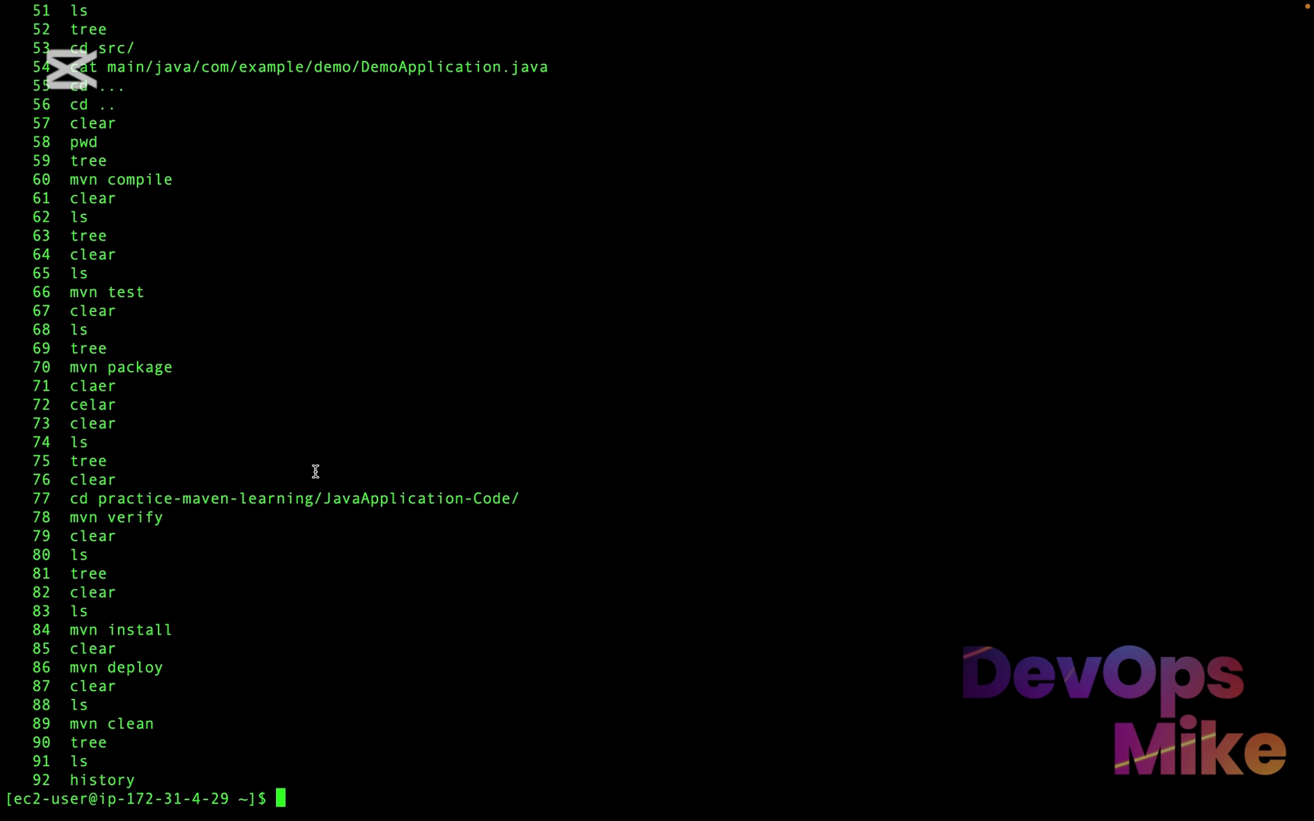
scroll(349, 452, "up", 15)
scroll(351, 452, "up", 2)
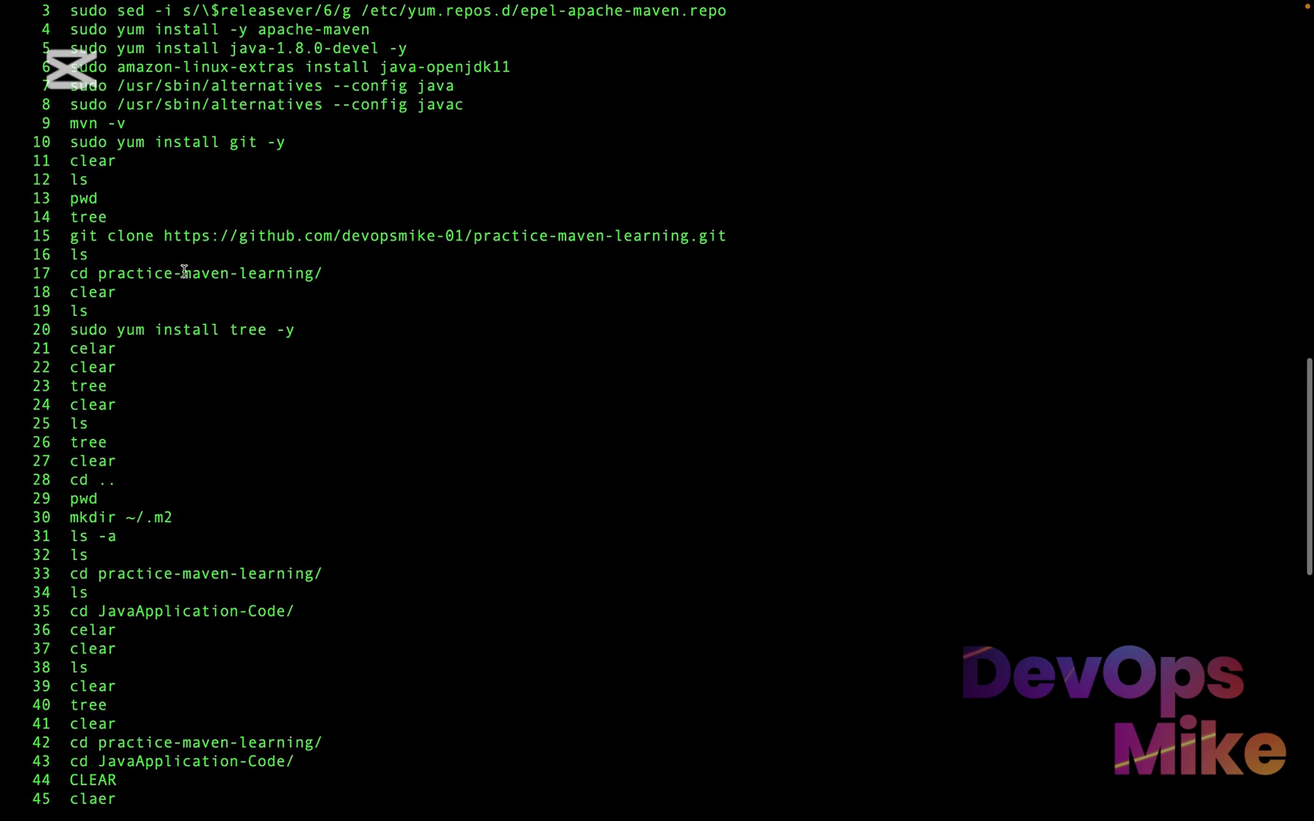
mouse_move(749, 235)
left_mouse_down()
mouse_move(219, 199)
mouse_move(54, 226)
left_mouse_up()
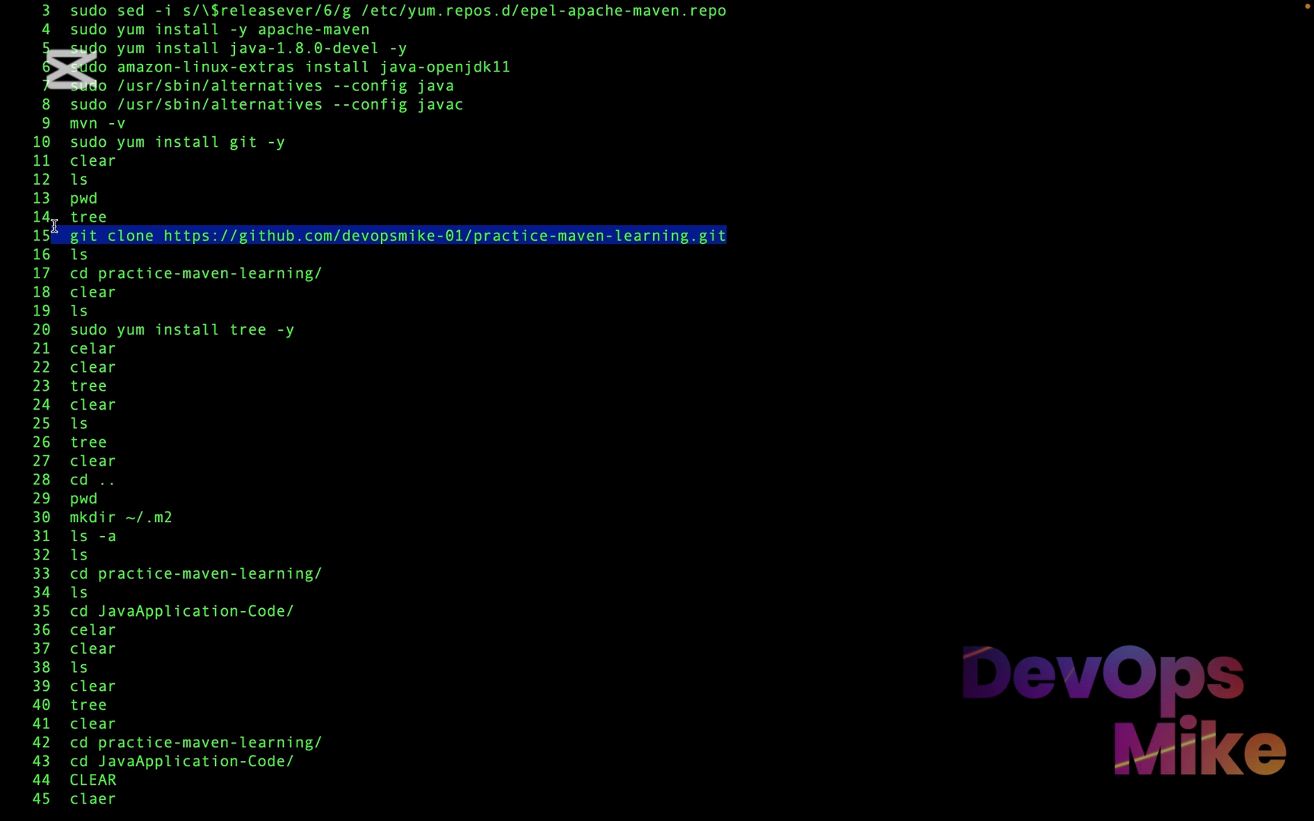
left_click_drag(325, 275, 63, 254)
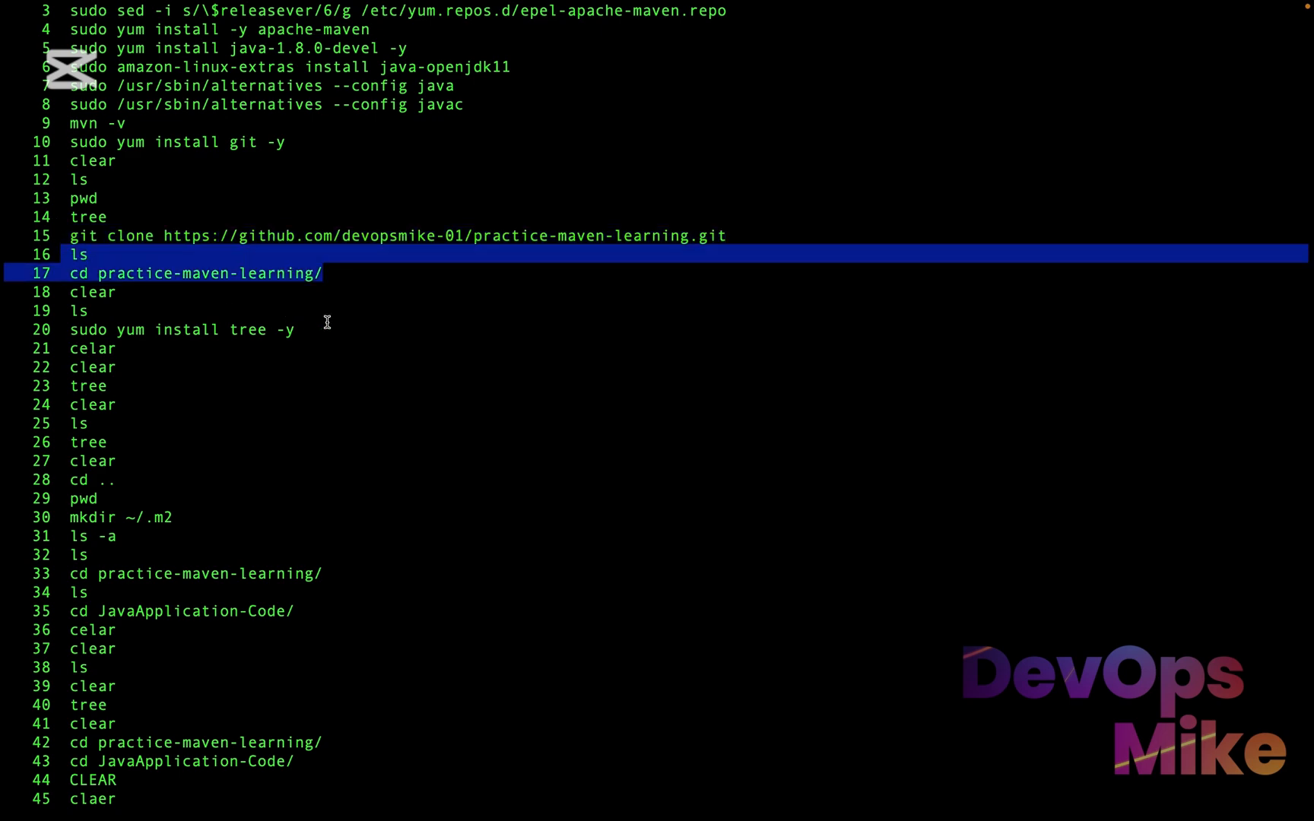
Look through the rest of maven-server's command history and clear the terminal
left_click_drag(327, 323, 32, 329)
scroll(296, 568, "down", 15)
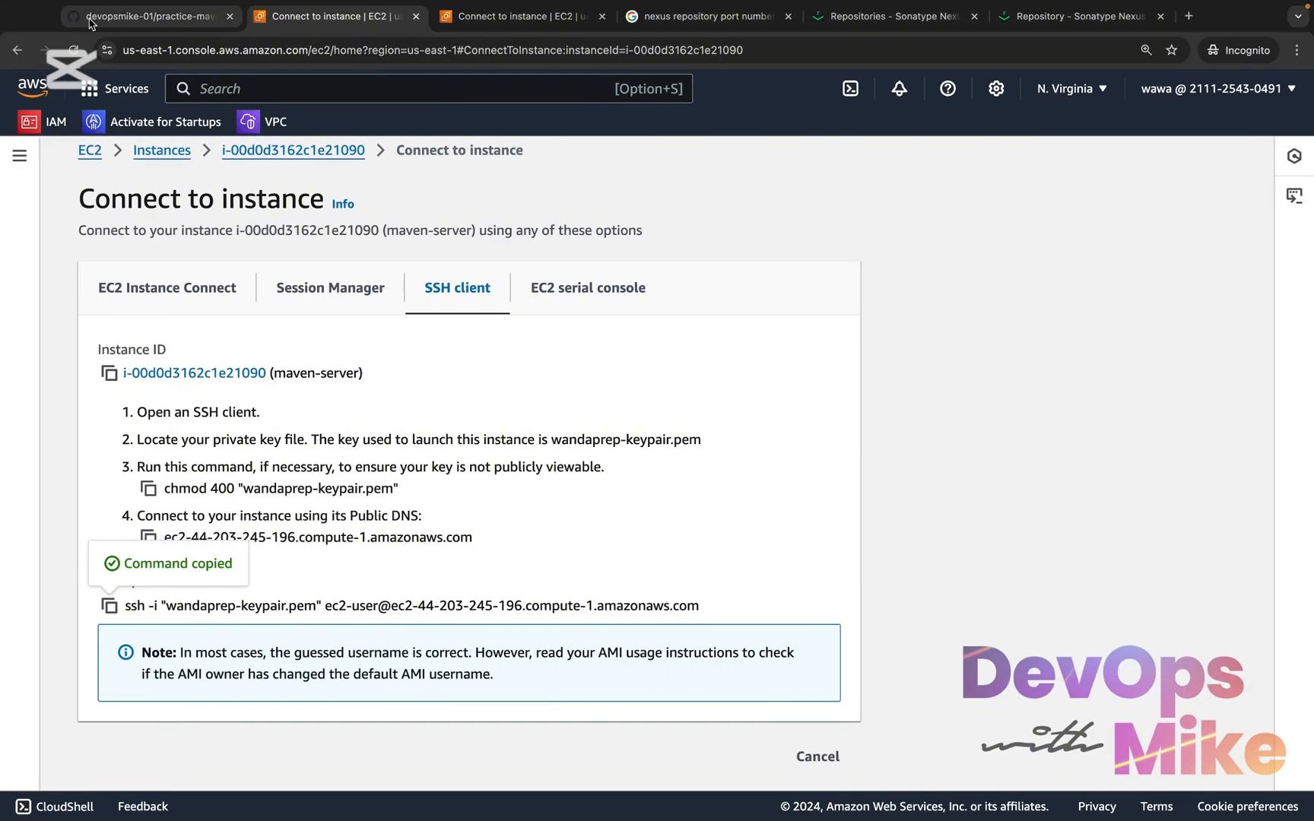
left_click(133, 19)
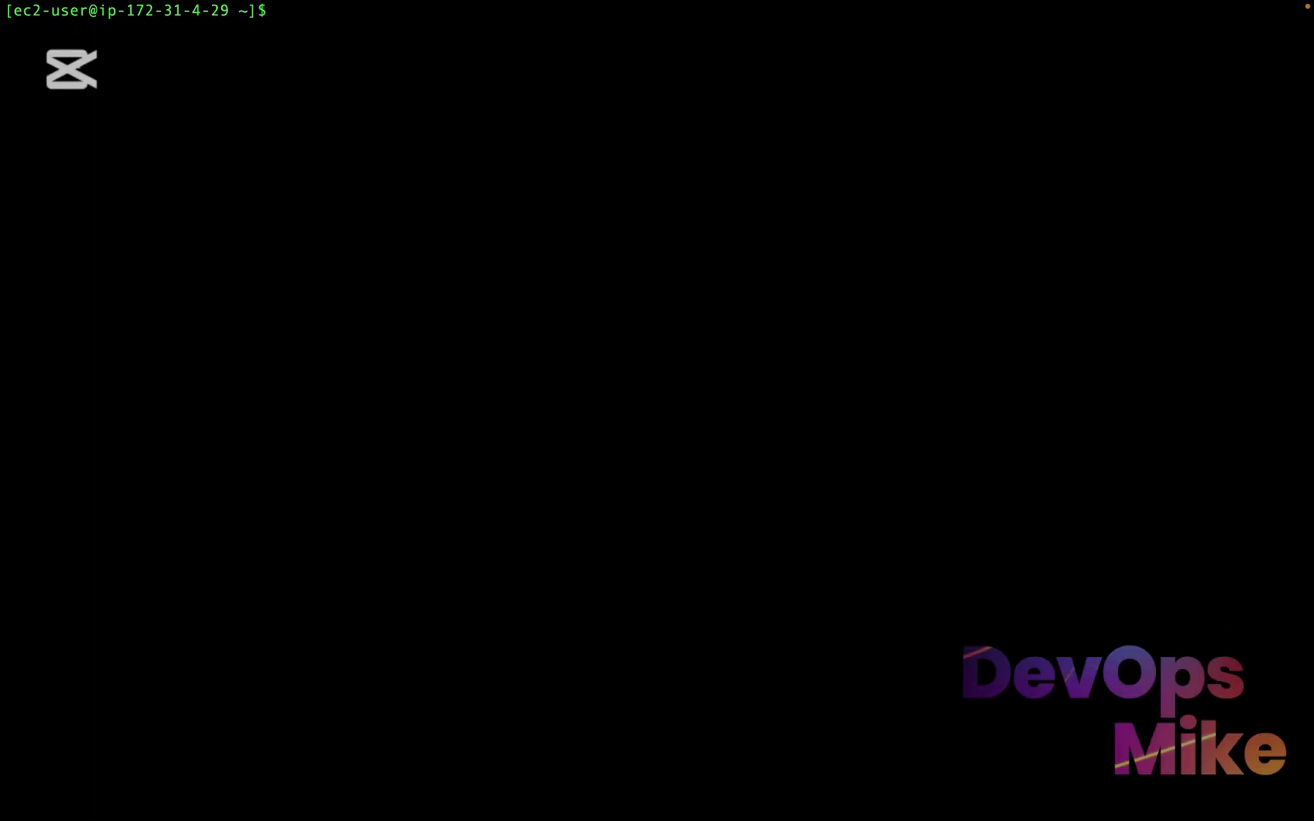
Try to run mvn deploy from the home directory and review the terminal output
type("mvn deploy")
key("Return")
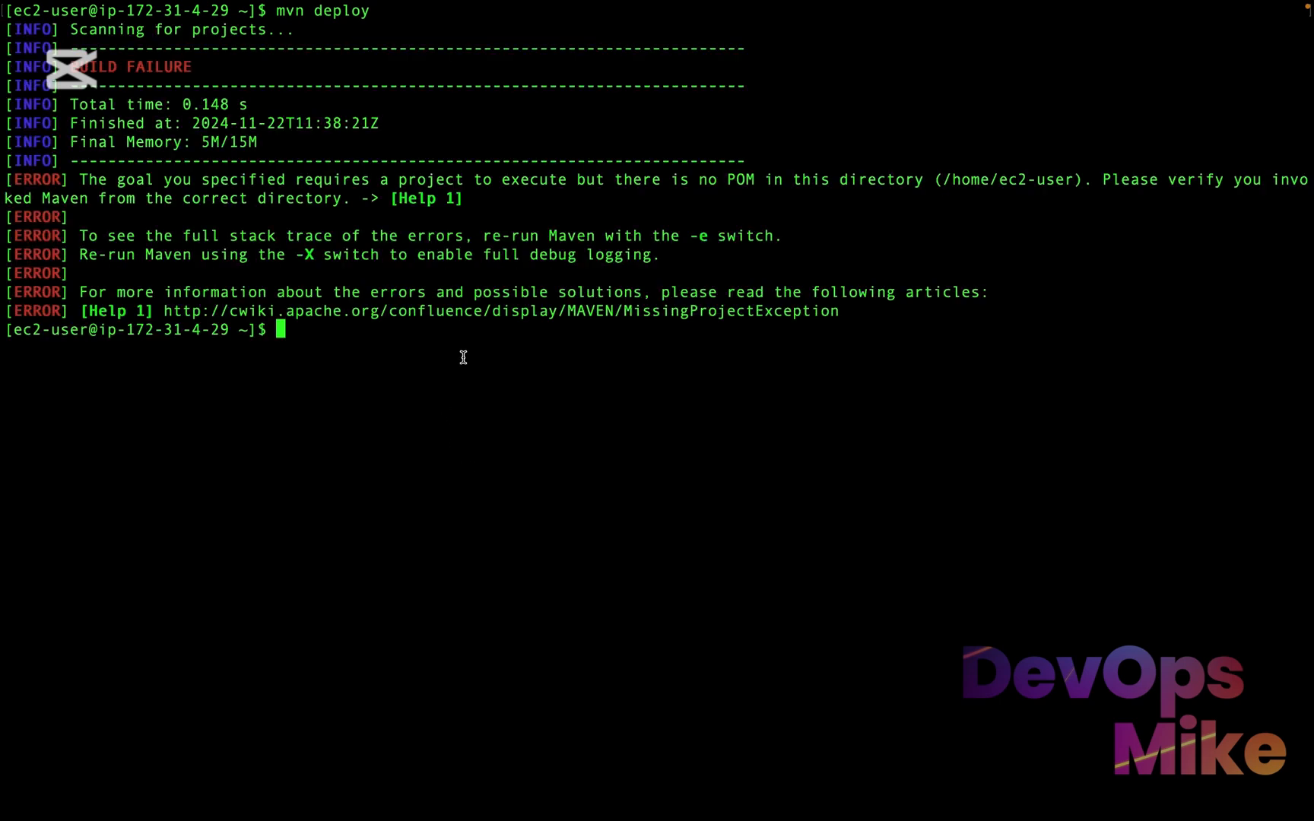
scroll(337, 268, "up", 5)
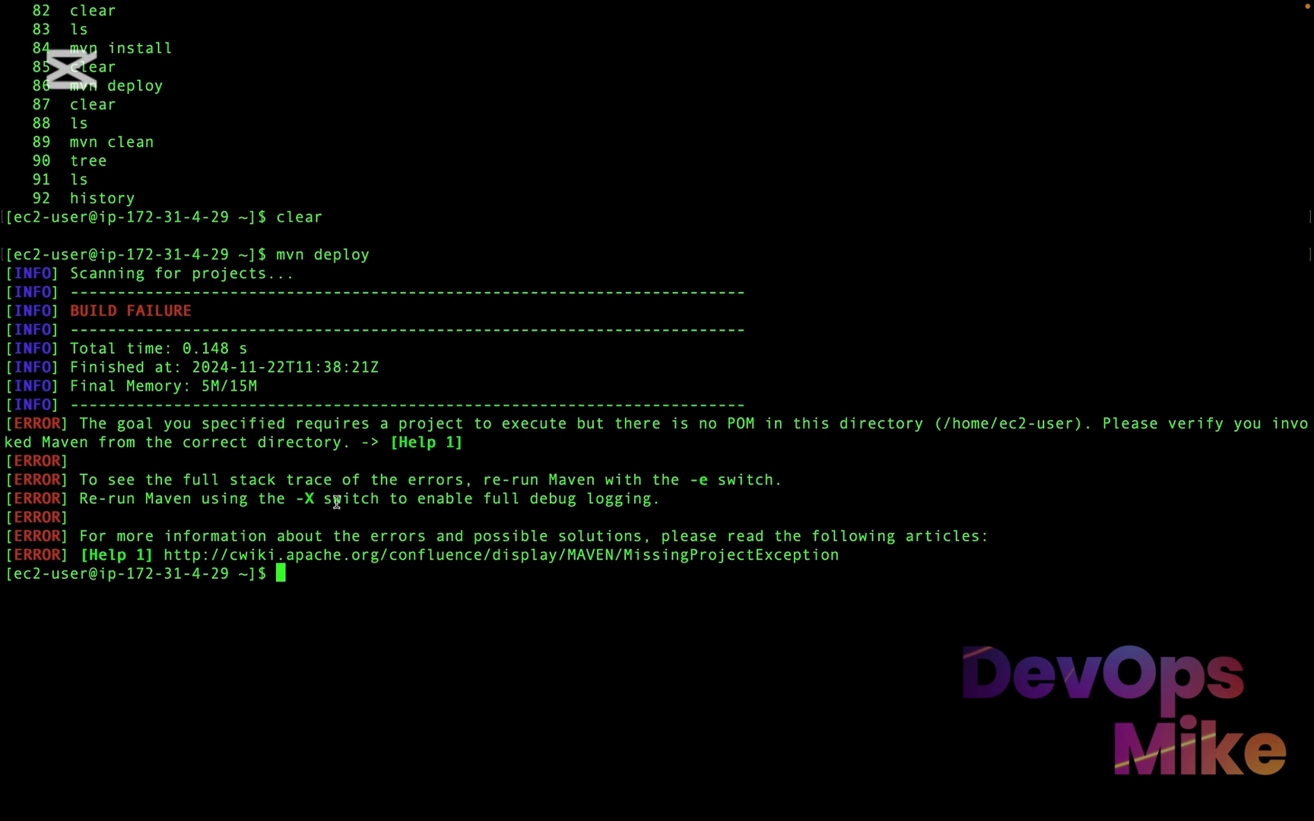
scroll(786, 560, "down", 5)
Change into practice-maven-learning/, clear the terminal and print the working directory
type("cd ")
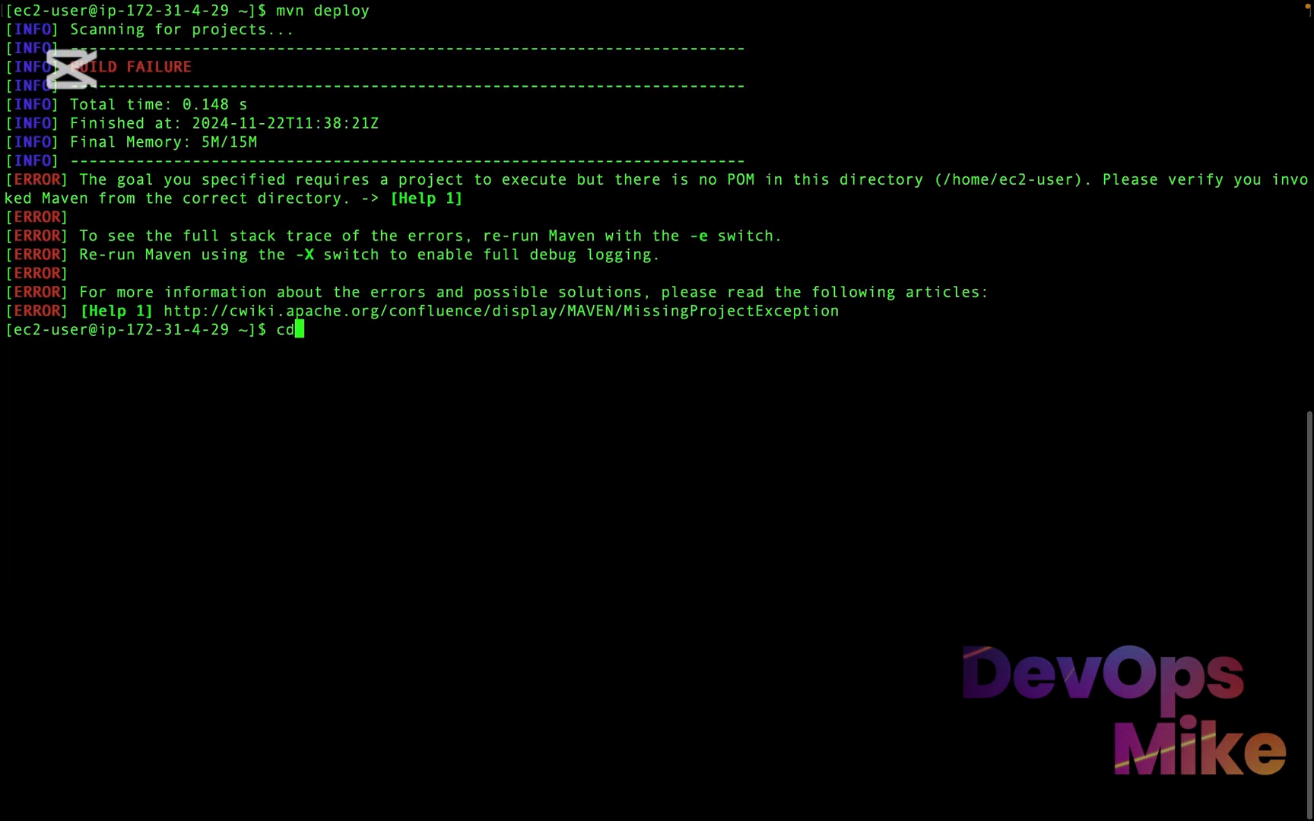
type("practice-maven-learning/")
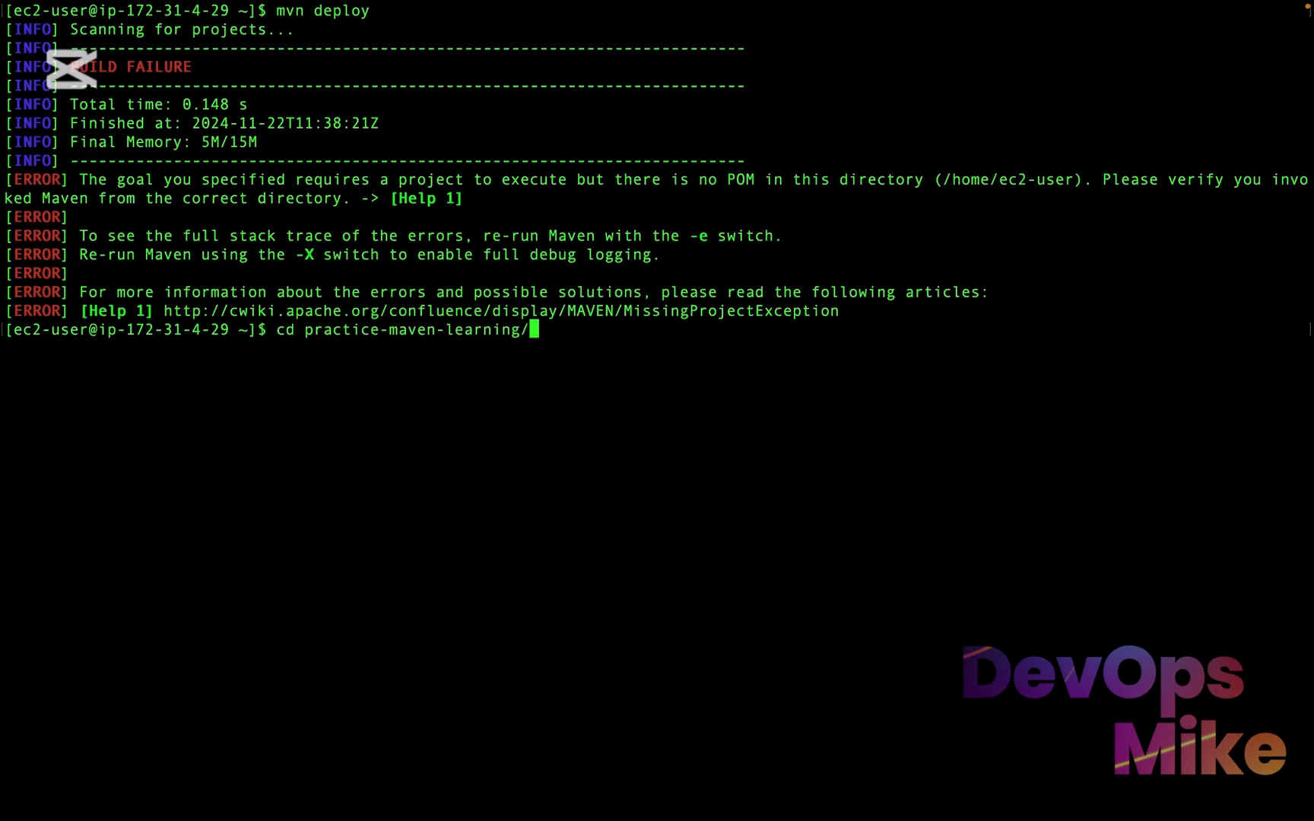
key("Return")
type("clear")
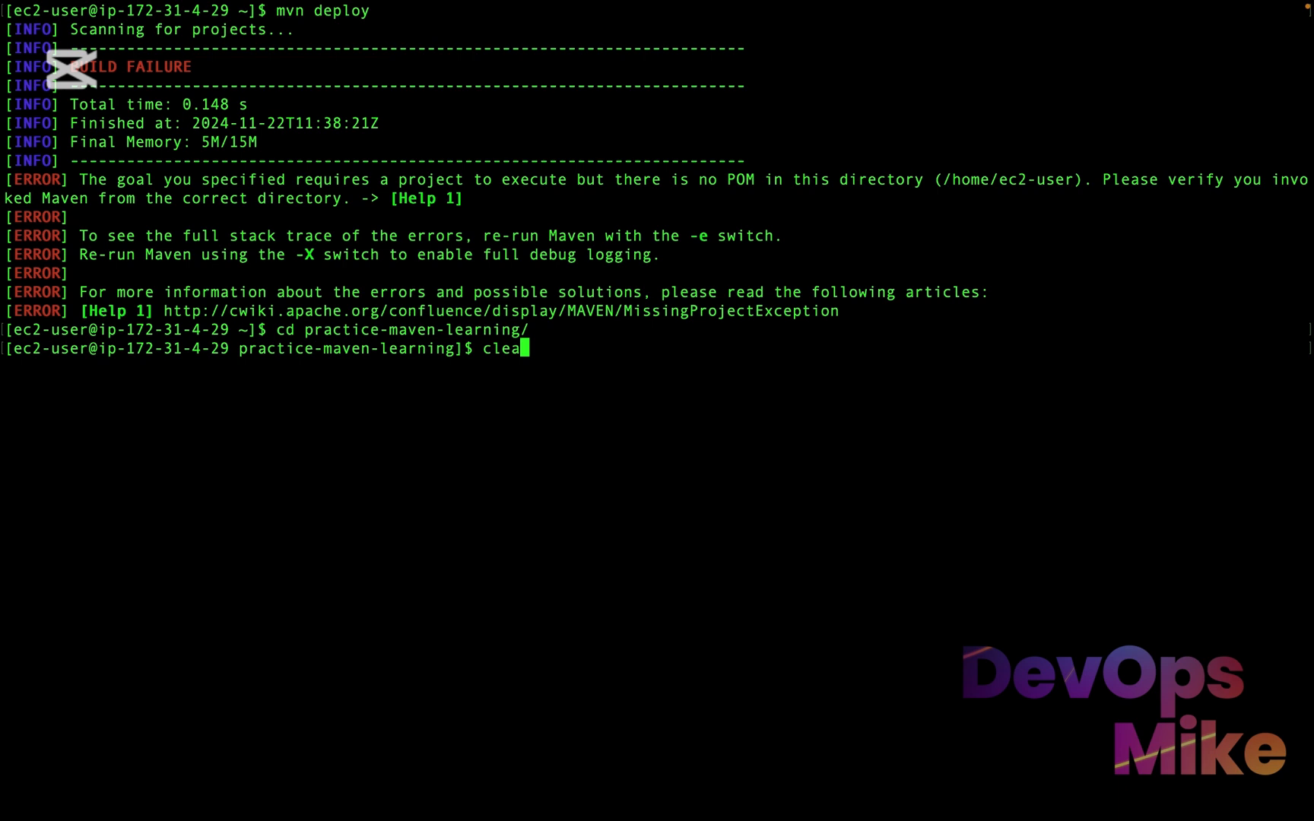
key("Return")
type("pwd")
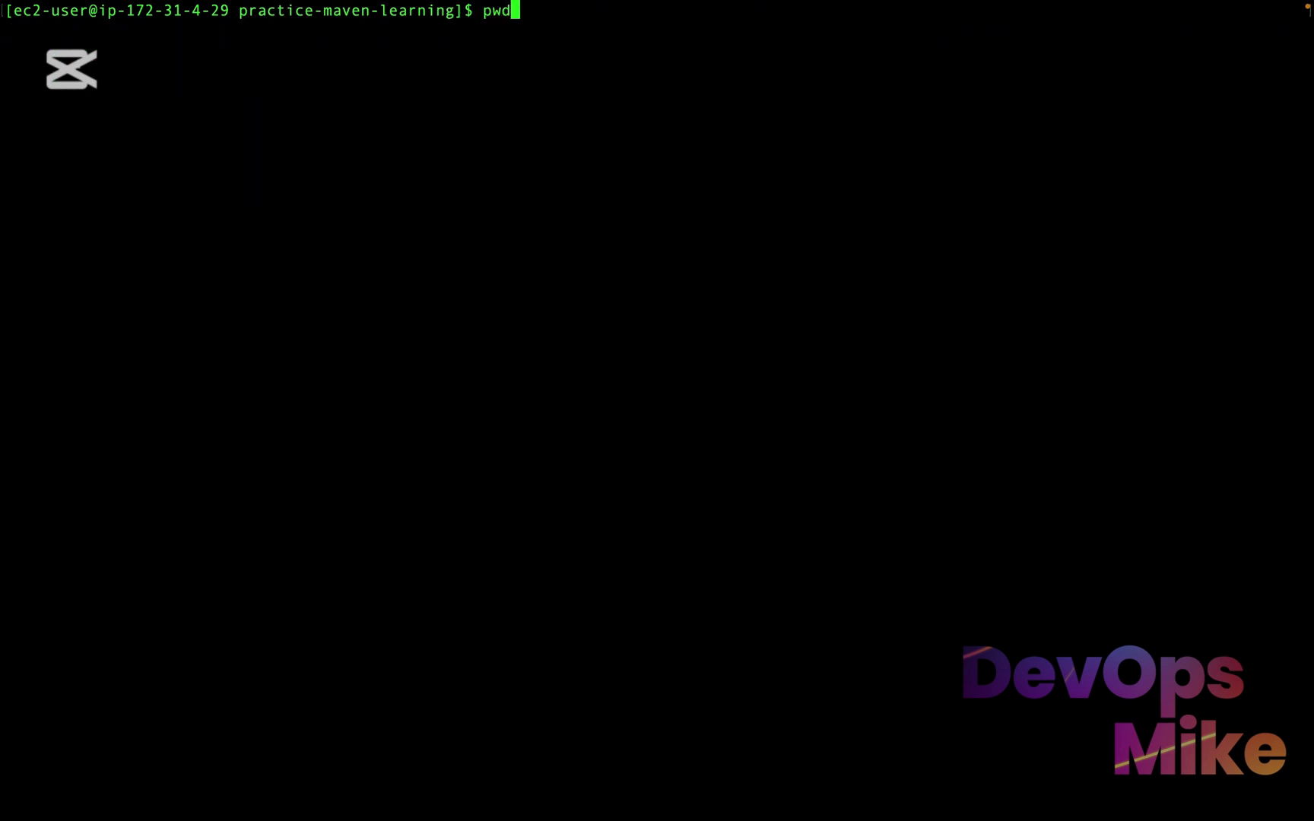
key("Return")
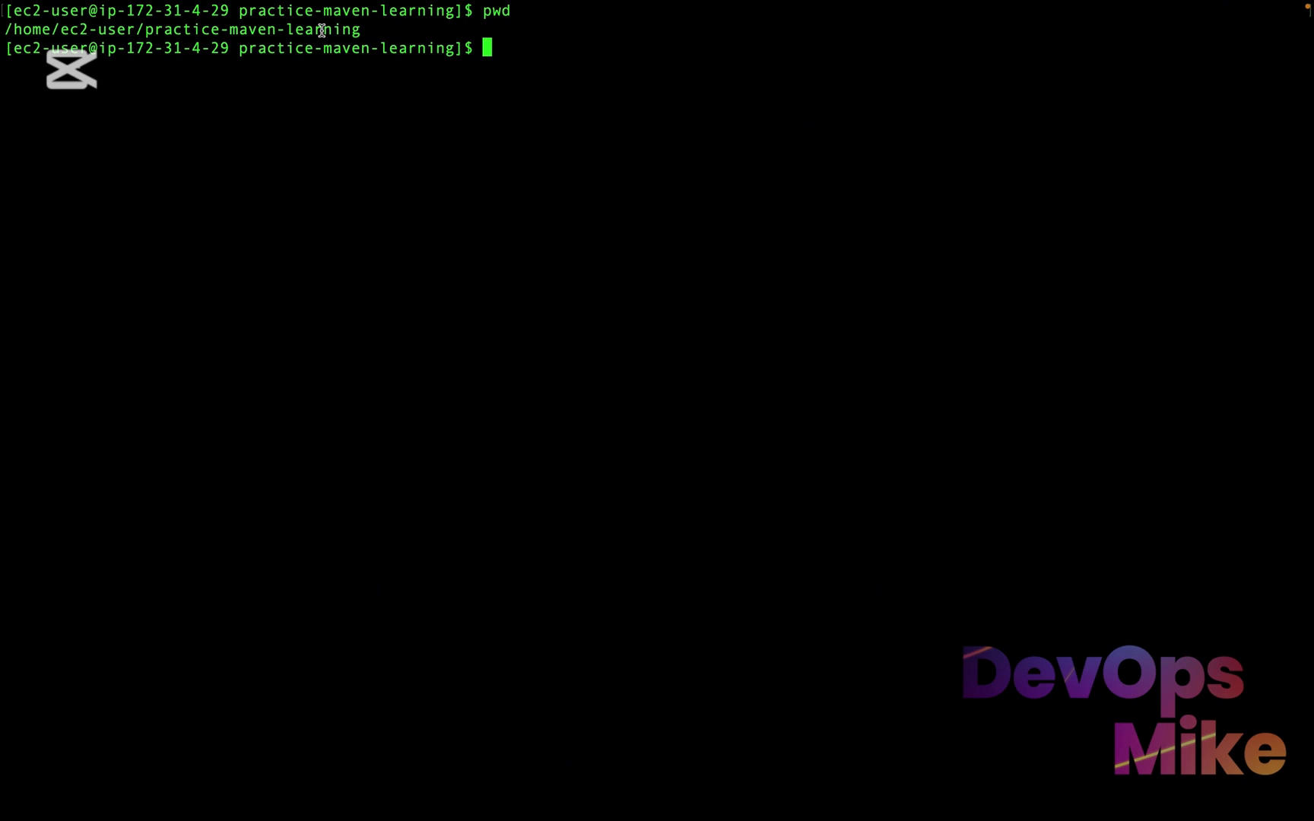
Change into the JavaApplication-Code/ directory and list its contents
type("cd J")
key("Tab")
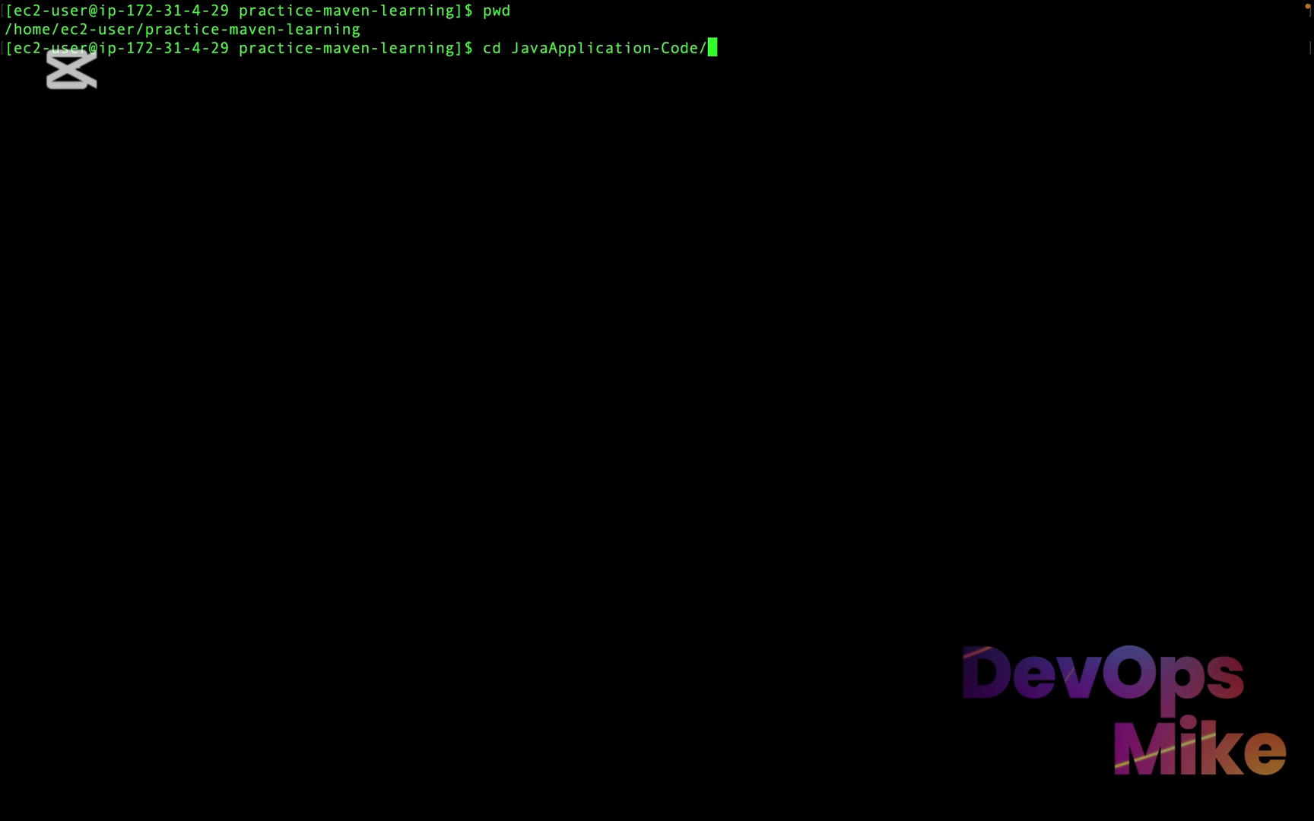
key("Return")
left_click_drag(437, 67, 257, 73)
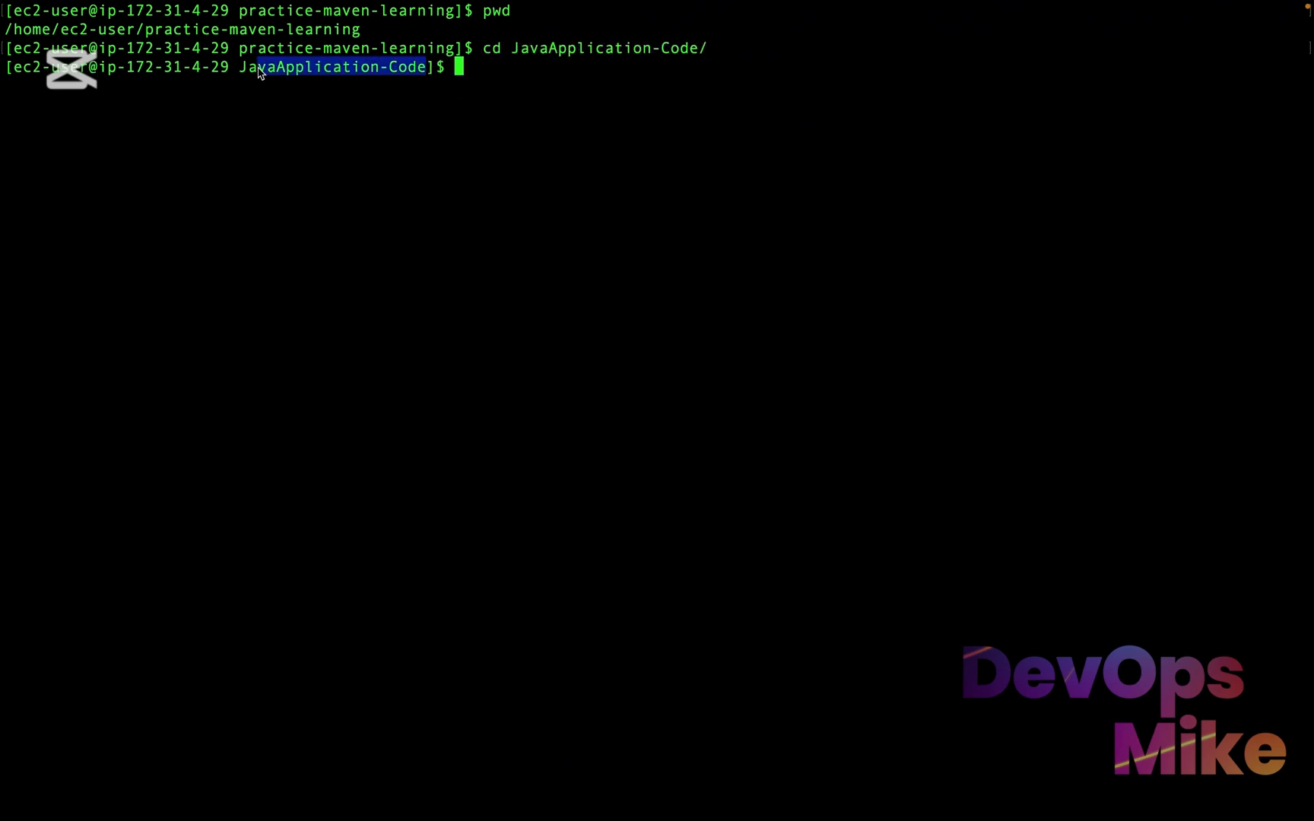
type("LS")
key("Return")
type("ls")
key("Return")
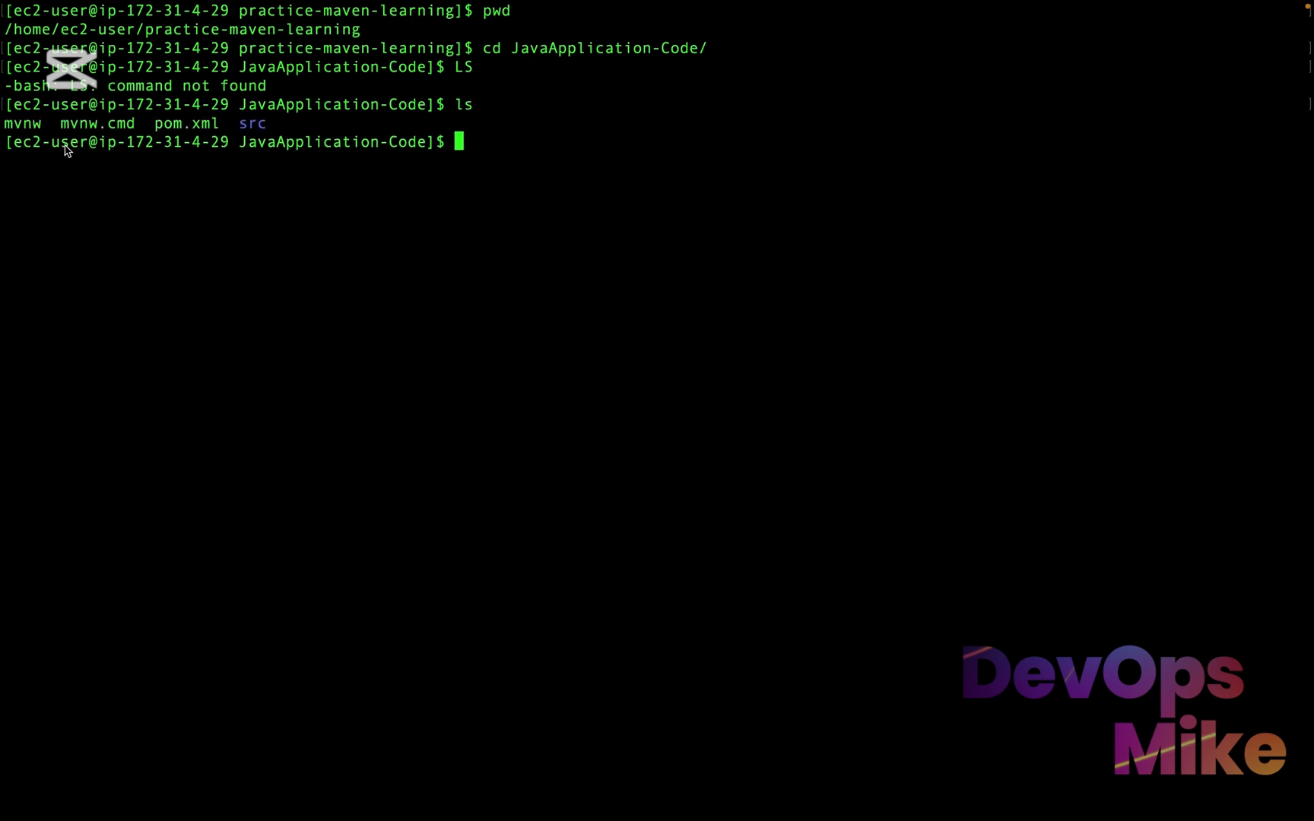
Display the JavaApplication-Code directory tree and highlight the src and main folders
left_click_drag(268, 124, 245, 128)
left_click(244, 128)
type("tree")
key("Return")
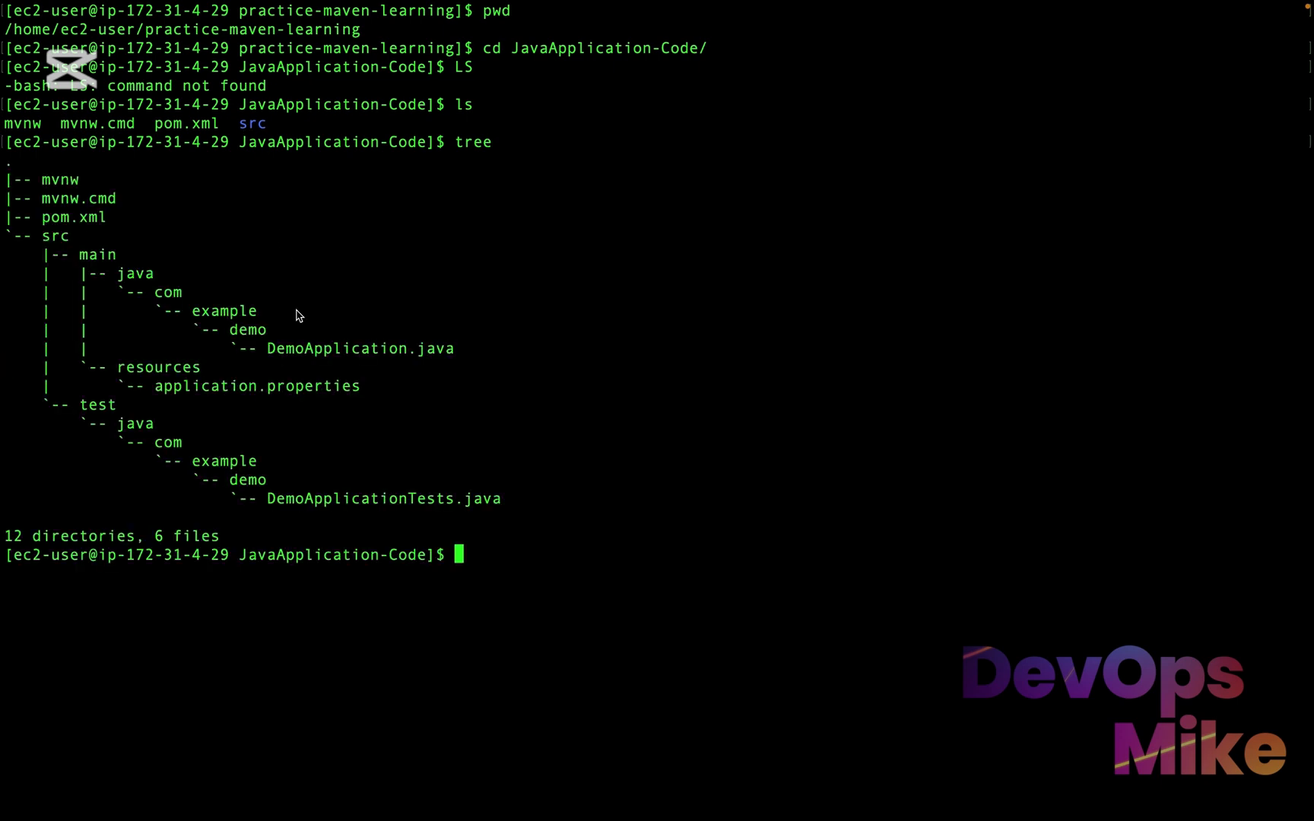
left_click_drag(42, 232, 89, 258)
left_click(326, 609)
type("mvn deploy")
key("BackSpace")
key("BackSpace")
key("BackSpace")
key("BackSpace")
key("BackSpace")
key("BackSpace")
key("BackSpace")
key("BackSpace")
key("BackSpace")
key("BackSpace")
Print the working directory with pwd and highlight the project path
type("pwd")
key("Return")
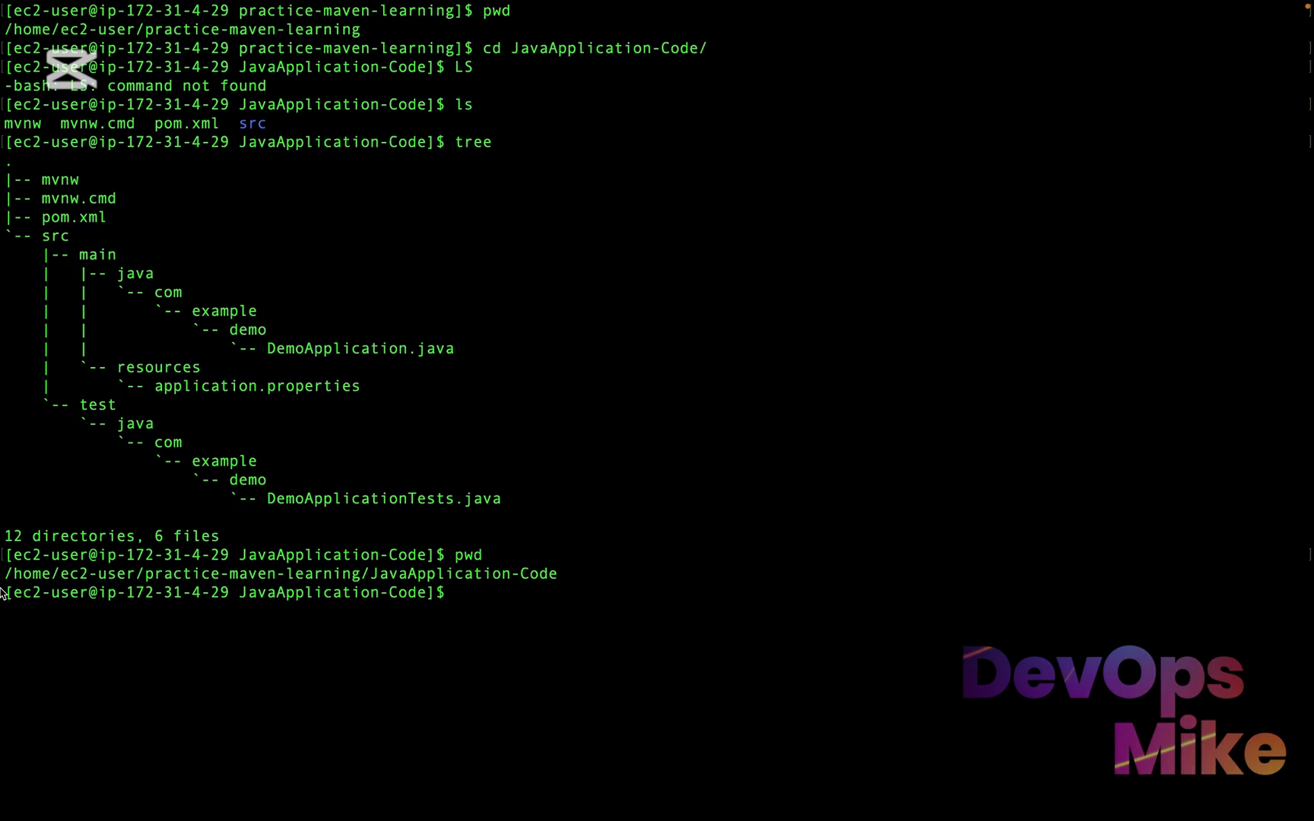
left_click_drag(11, 579, 296, 558)
left_click(537, 598)
Run mvn deploy from the JavaApplication-Code directory
type(",")
key("BackSpace")
type("mvn deploy")
key("Return")
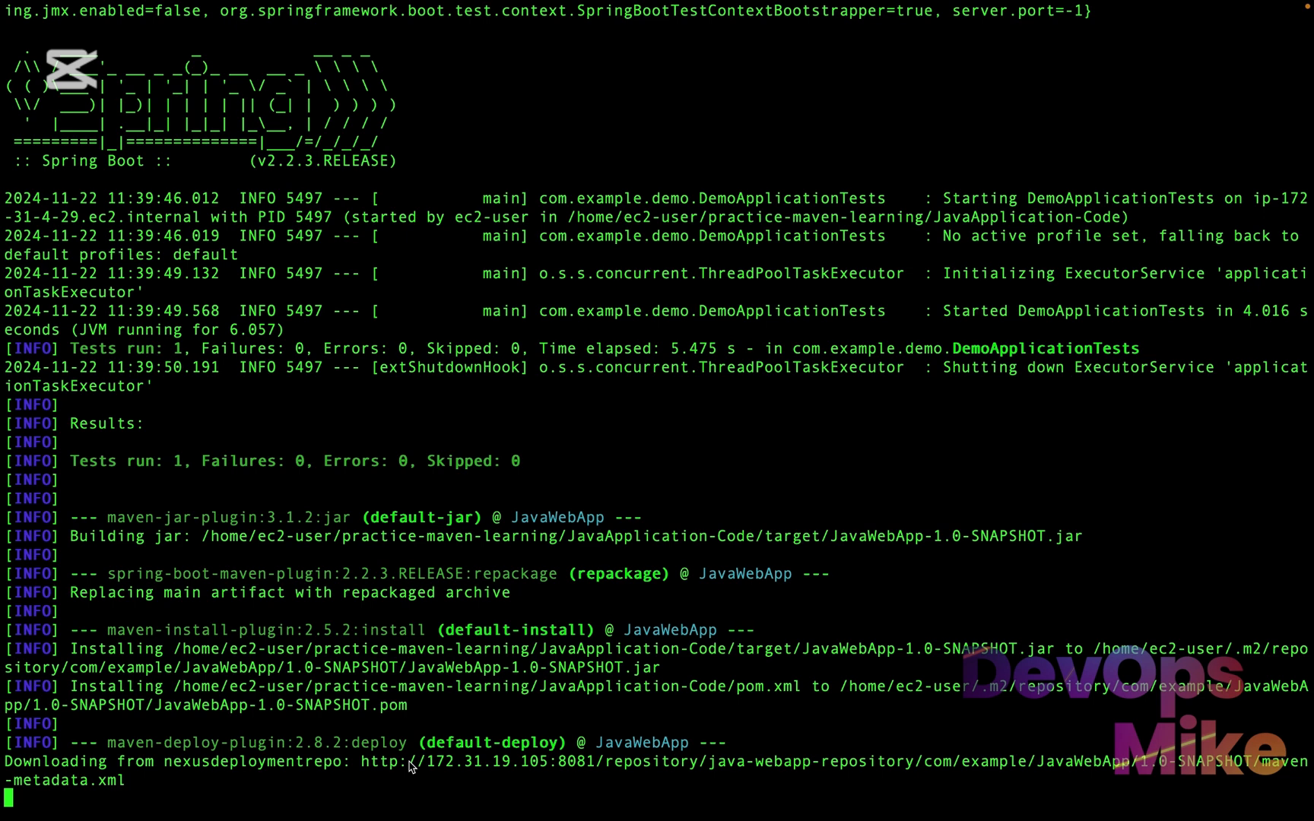
In the deploy output, highlight the Nexus server address, the java-webapp-repository name and the local .m2 repository path
left_click_drag(409, 763, 475, 768)
left_click_drag(482, 768, 606, 762)
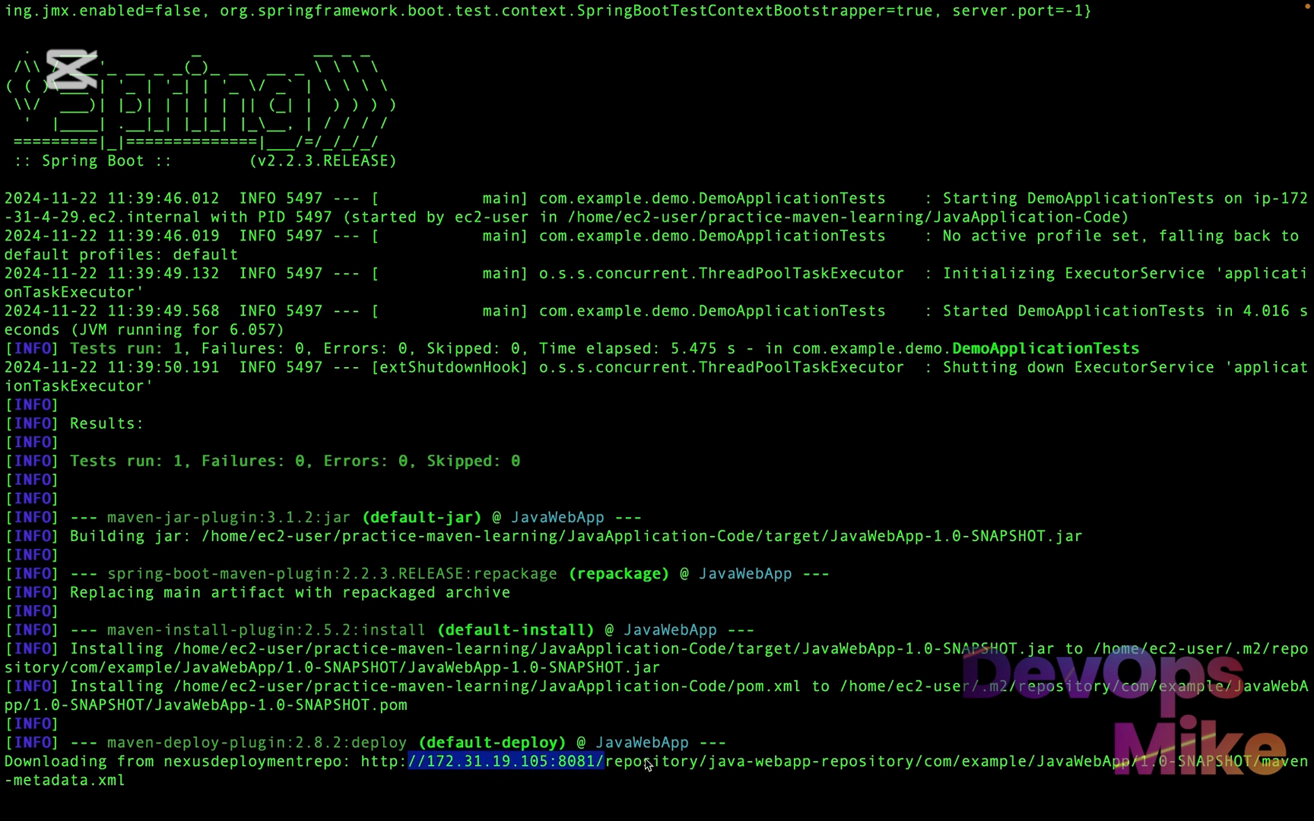
left_click(668, 759)
left_click_drag(711, 760, 914, 761)
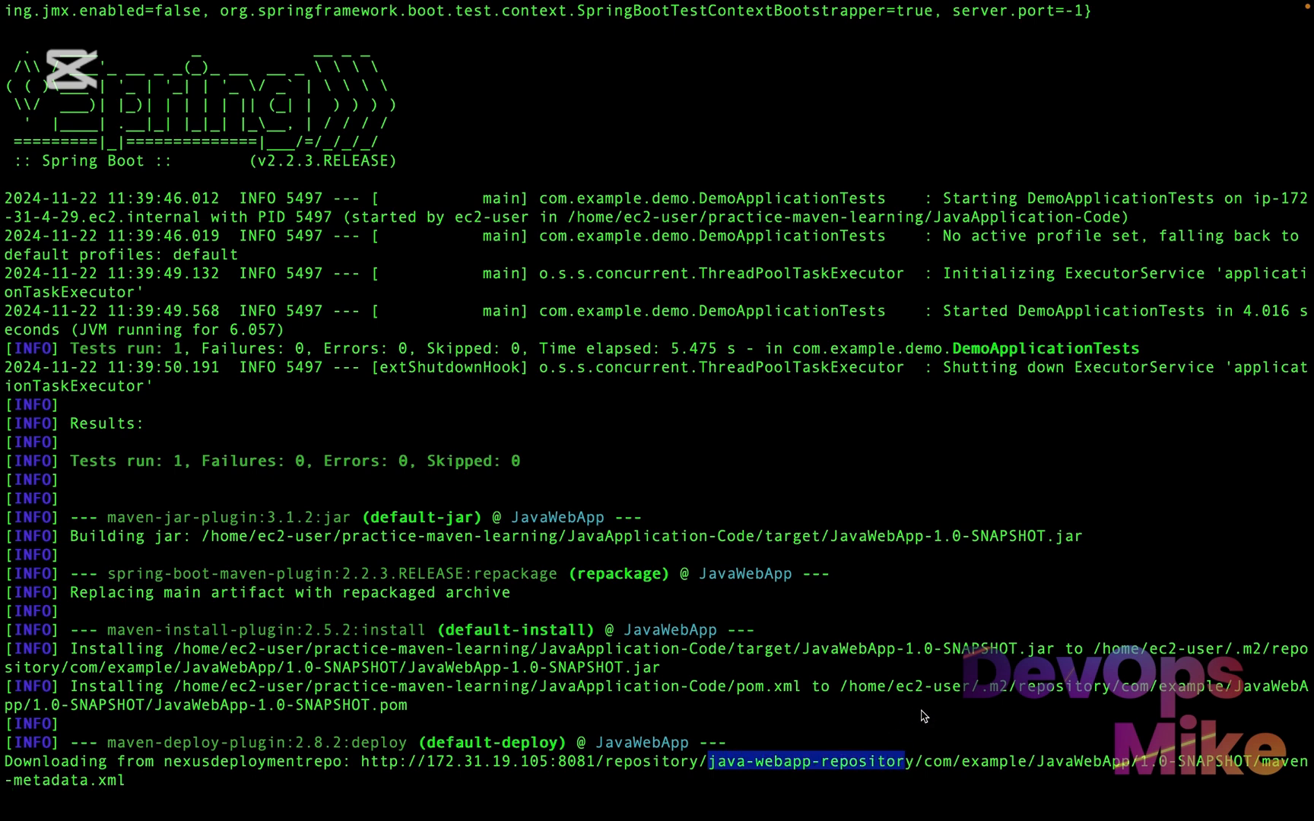
left_click(856, 688)
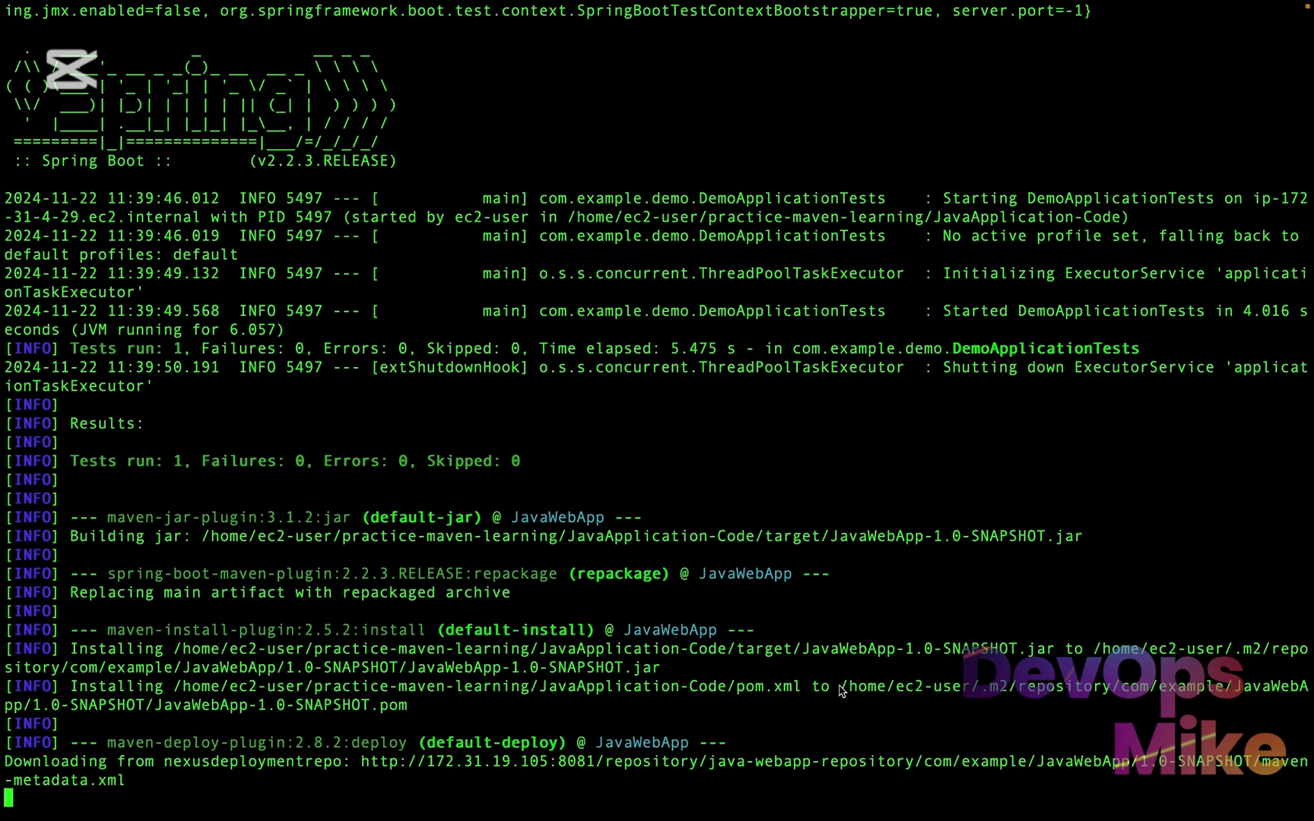
left_click_drag(841, 689, 1125, 692)
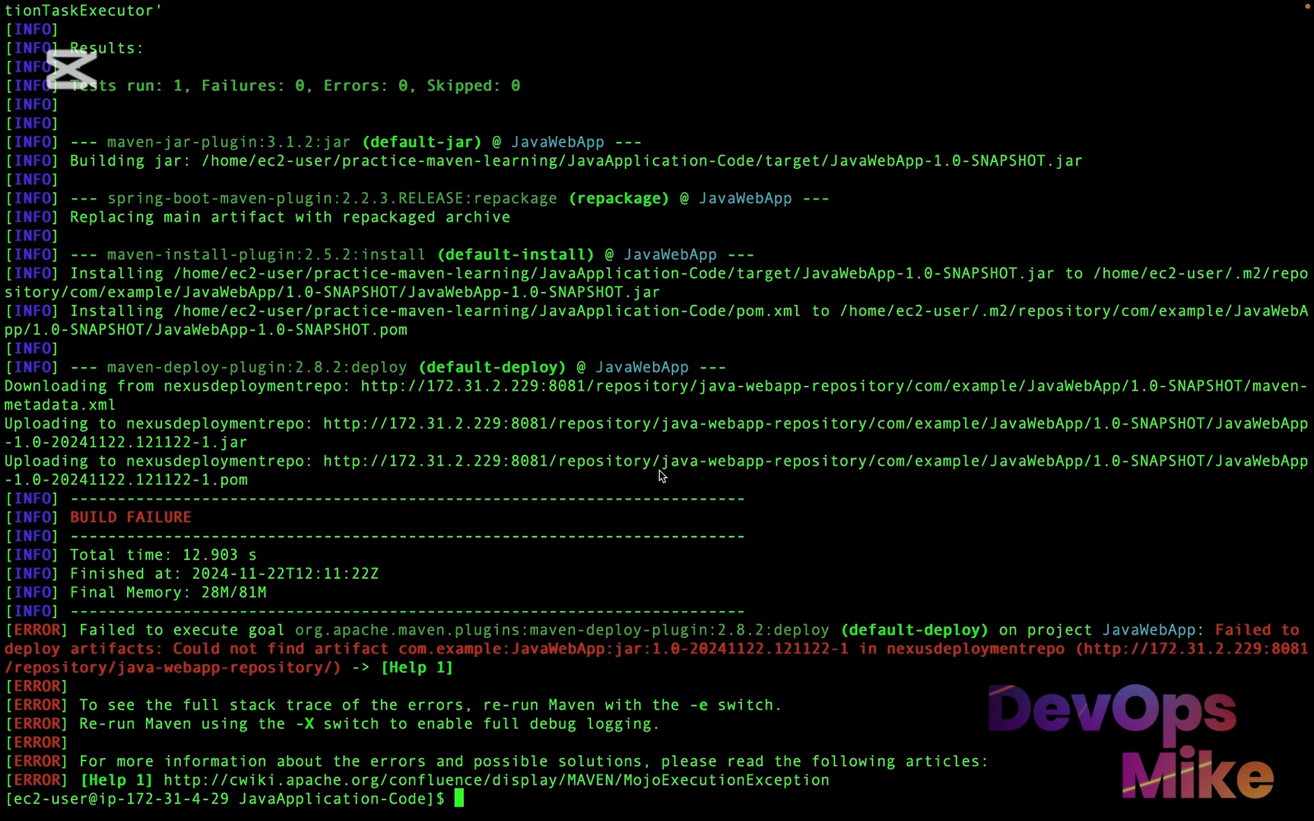
Compare the deploy error in the terminal with the repositories list in Sonatype Nexus in the browser
key("ctrl+Right")
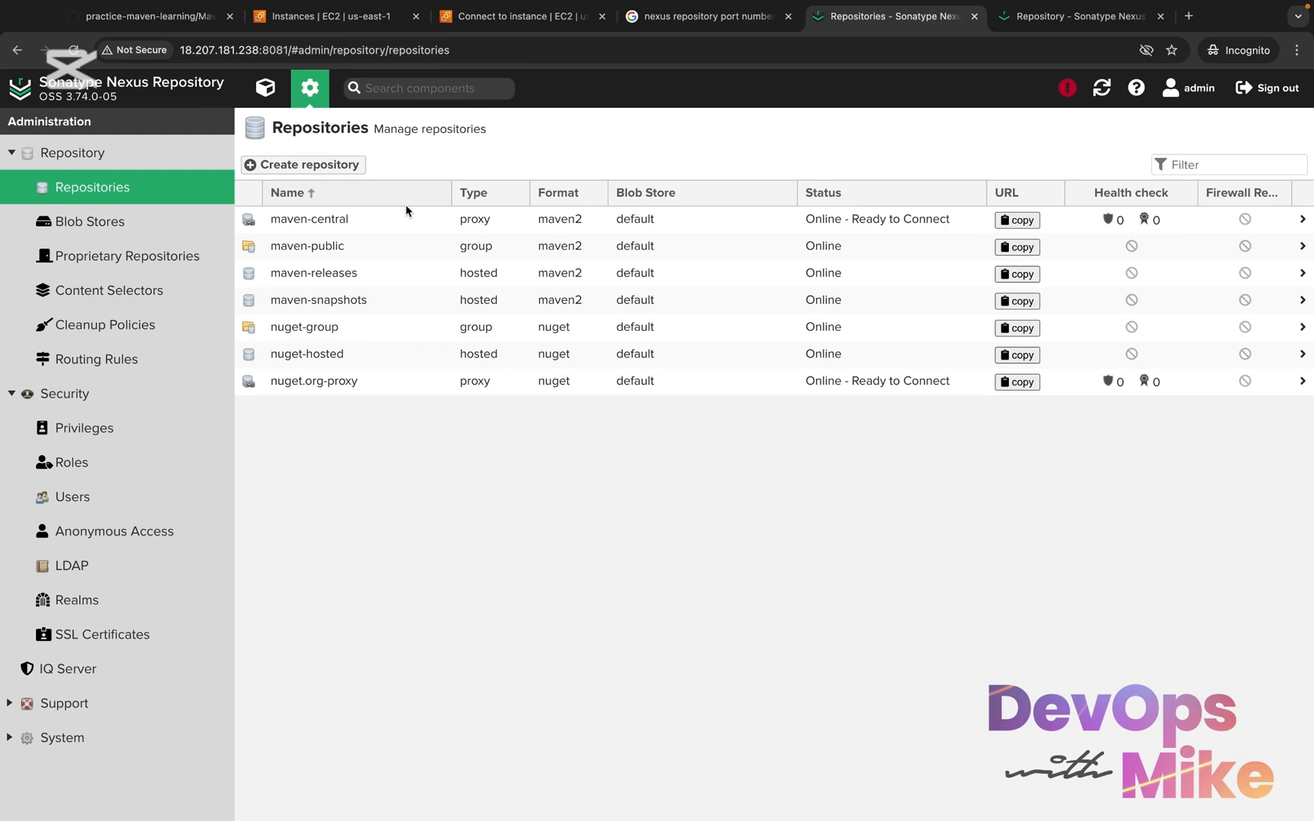
key("ctrl+Left")
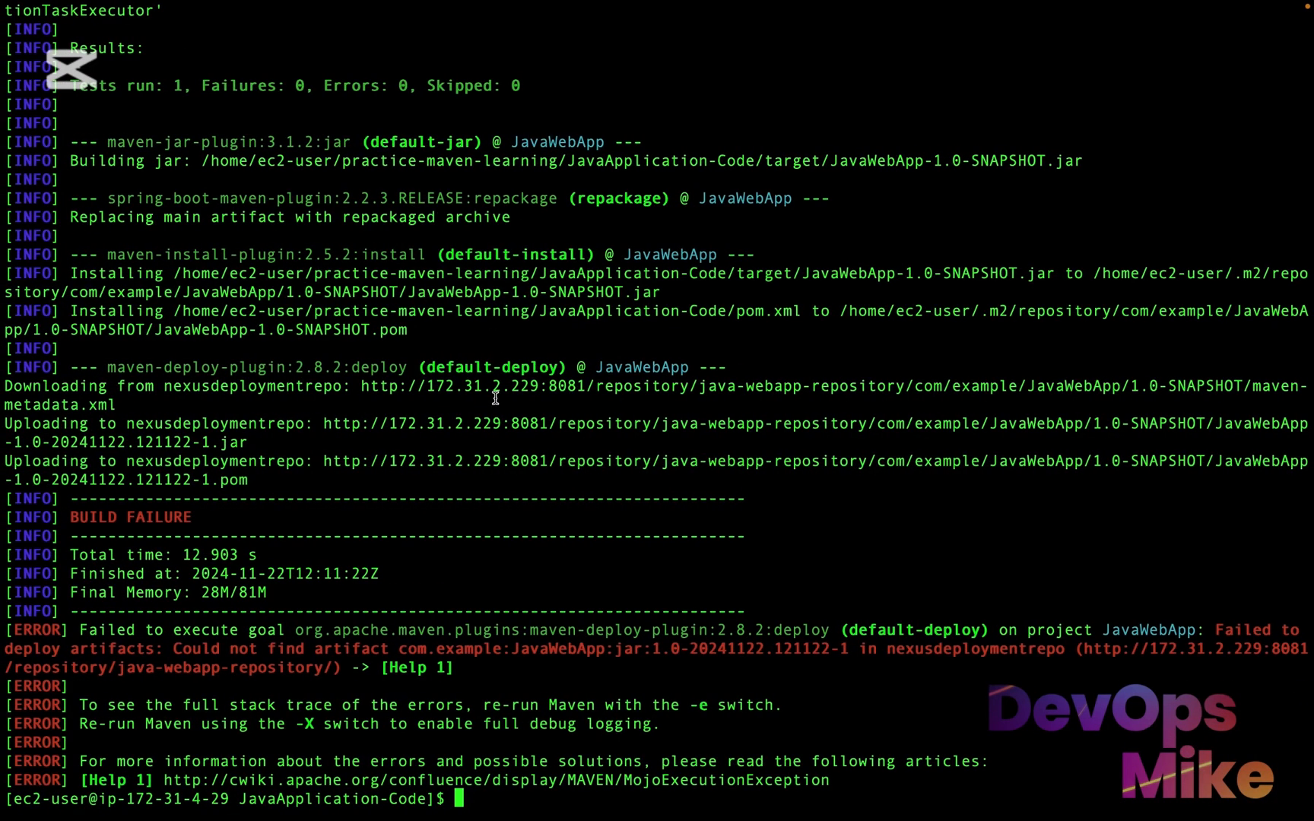
key("ctrl+Right")
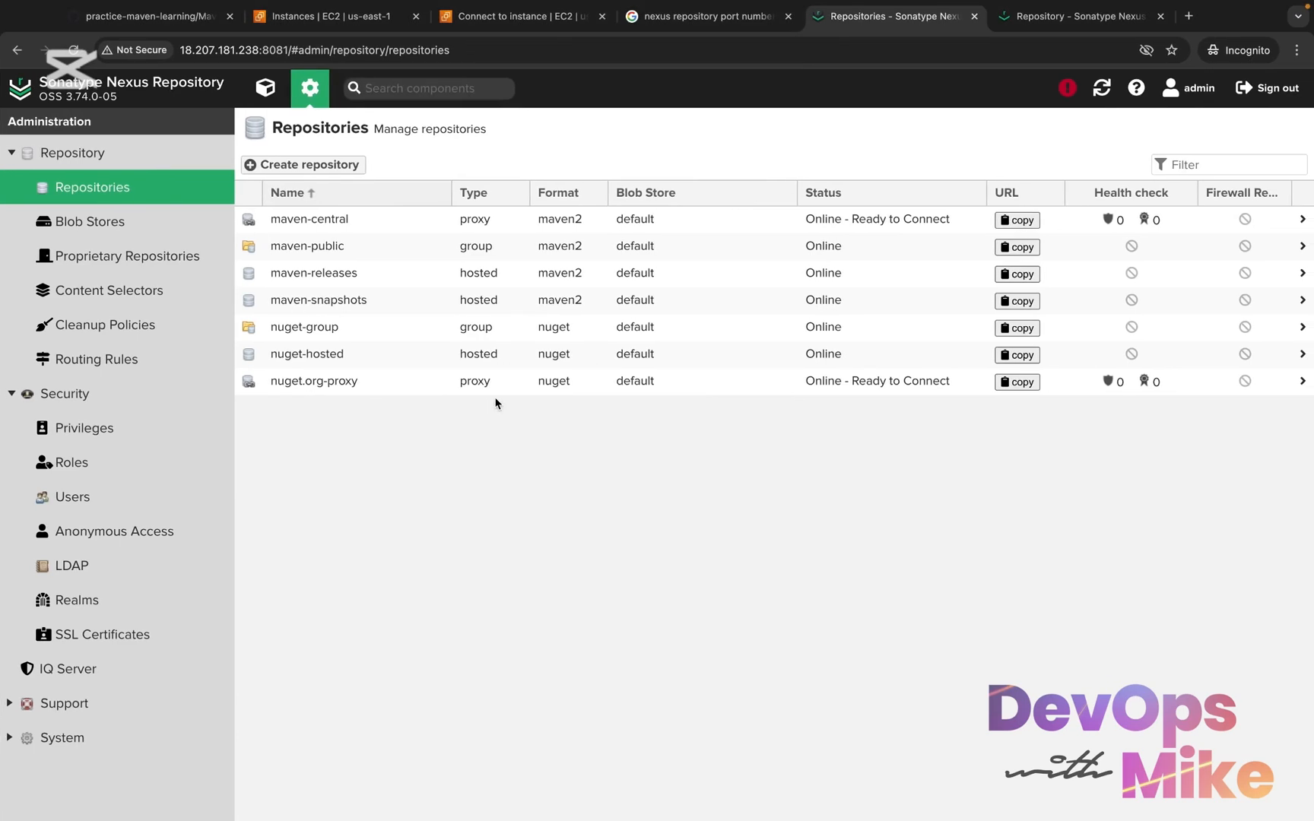
Start a new maven2 (hosted) repository in Nexus and name it java-webapp-reposittory
left_click(72, 153)
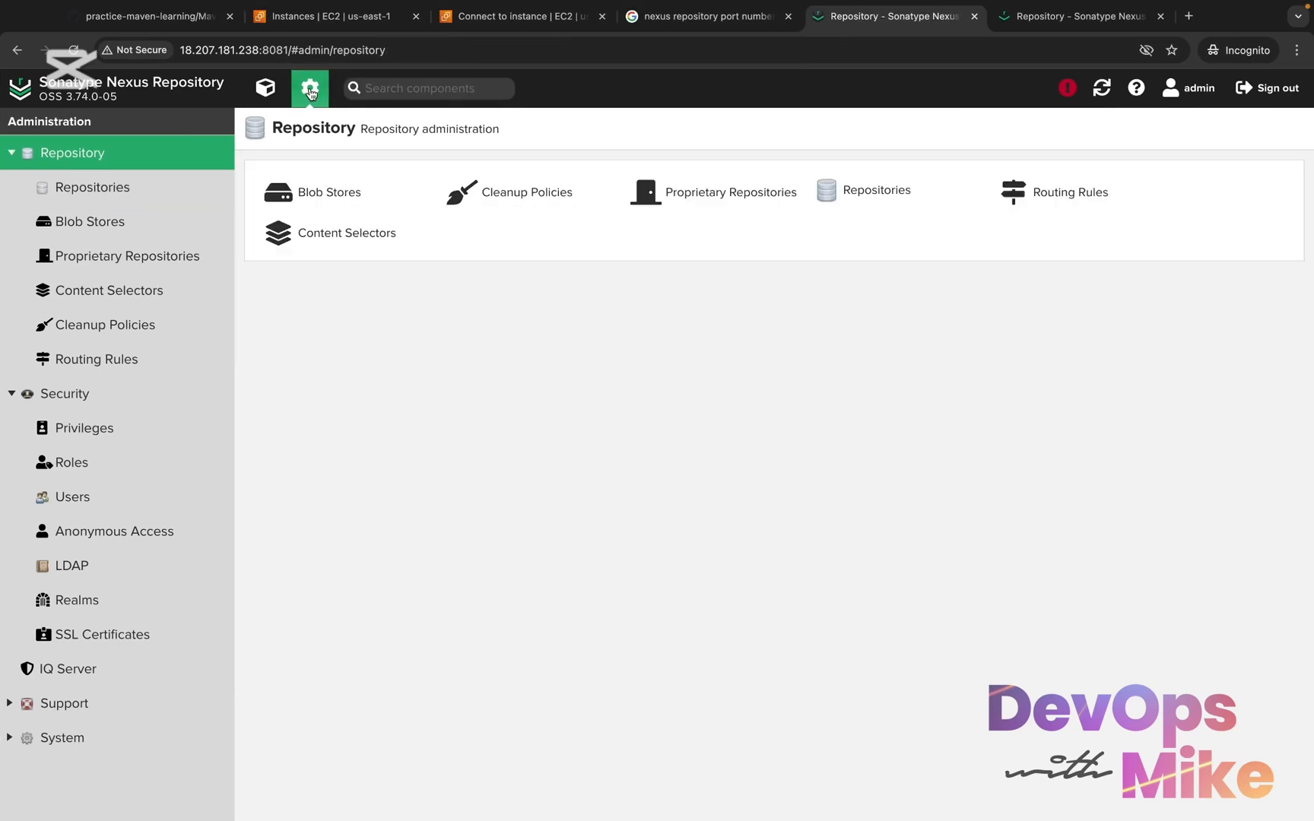
left_click(106, 190)
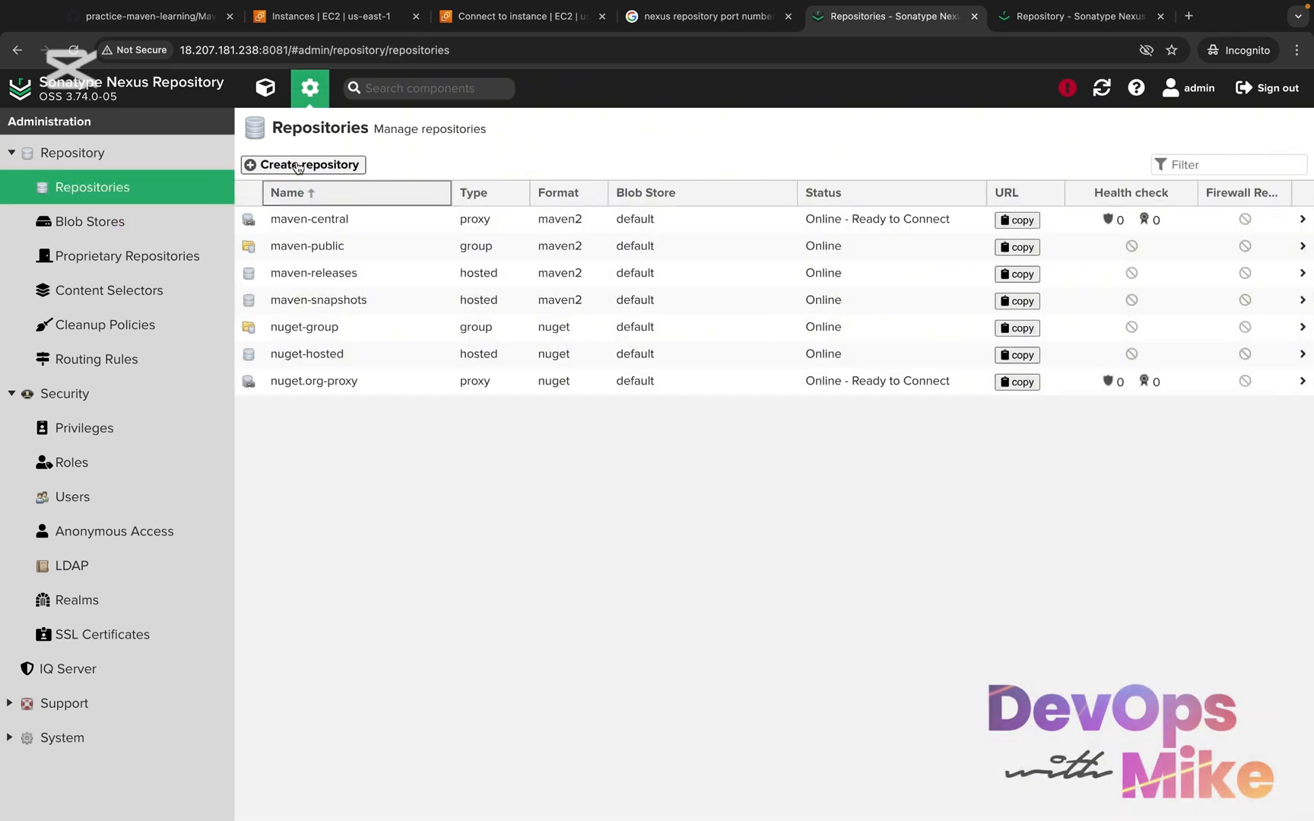
left_click(328, 166)
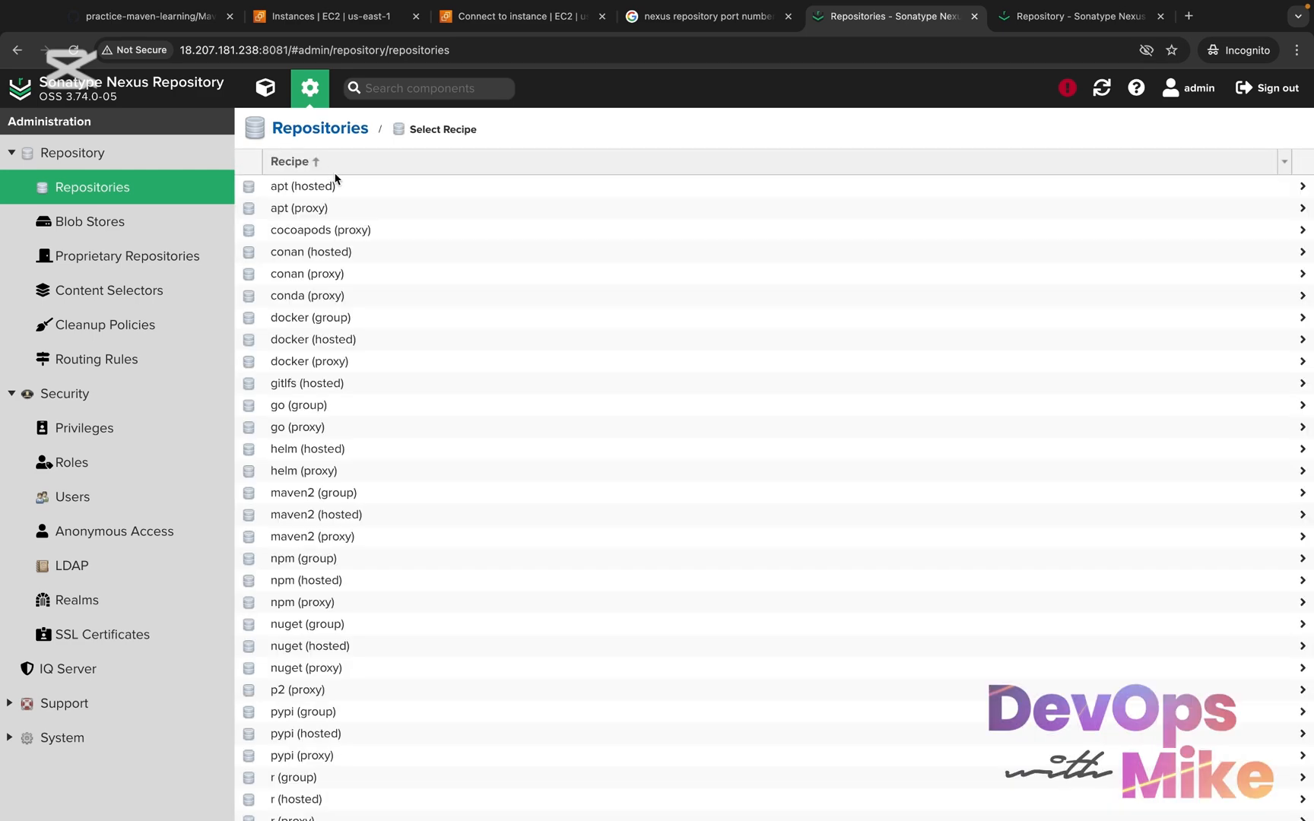
left_click(386, 516)
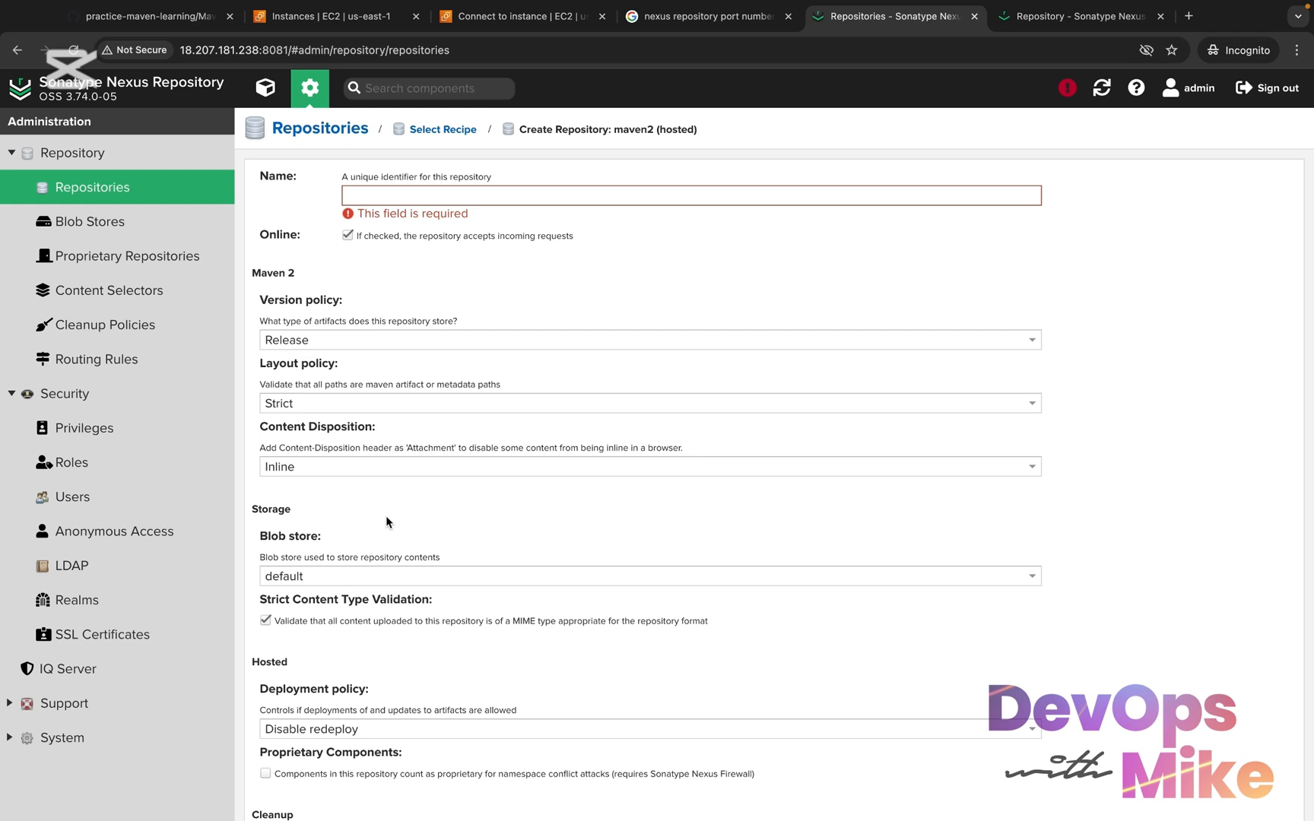
left_click(571, 191)
type("java")
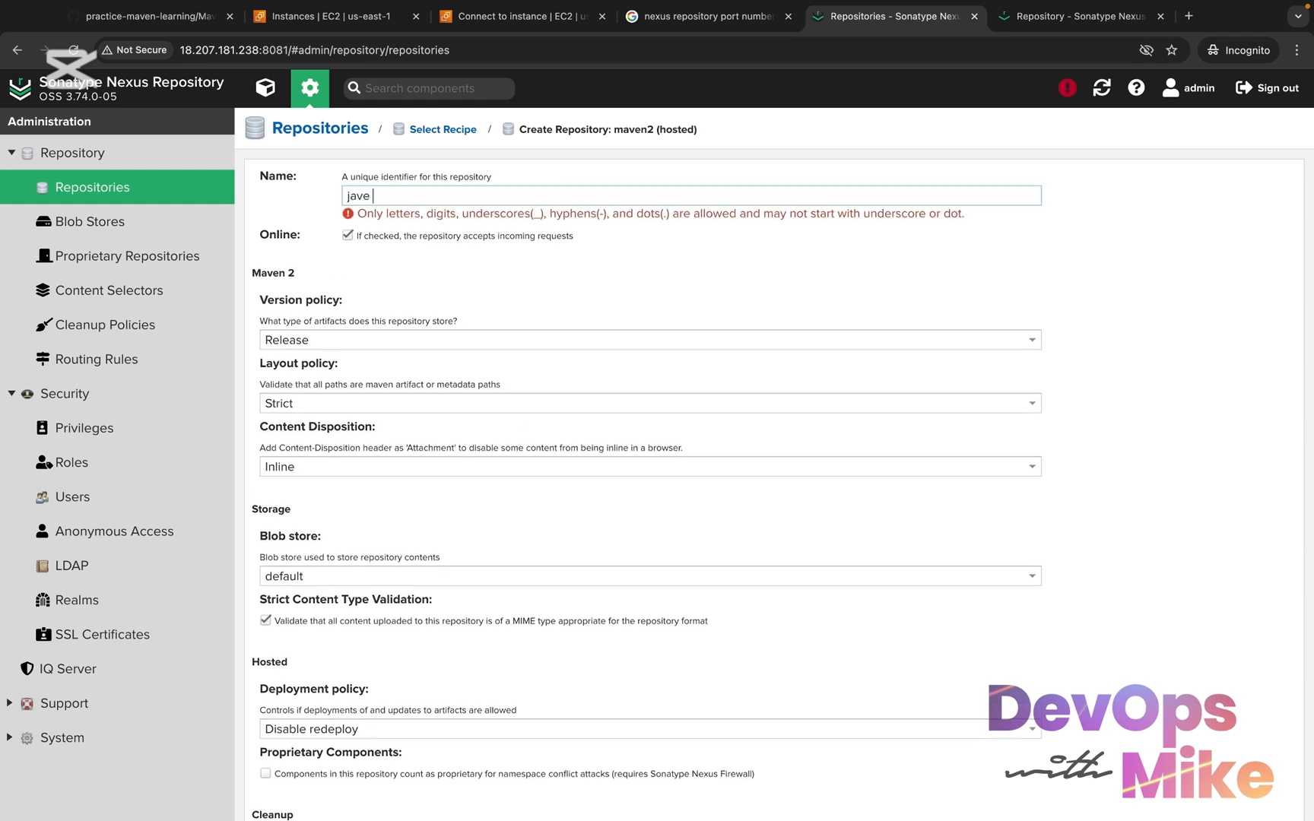
type("-weba")
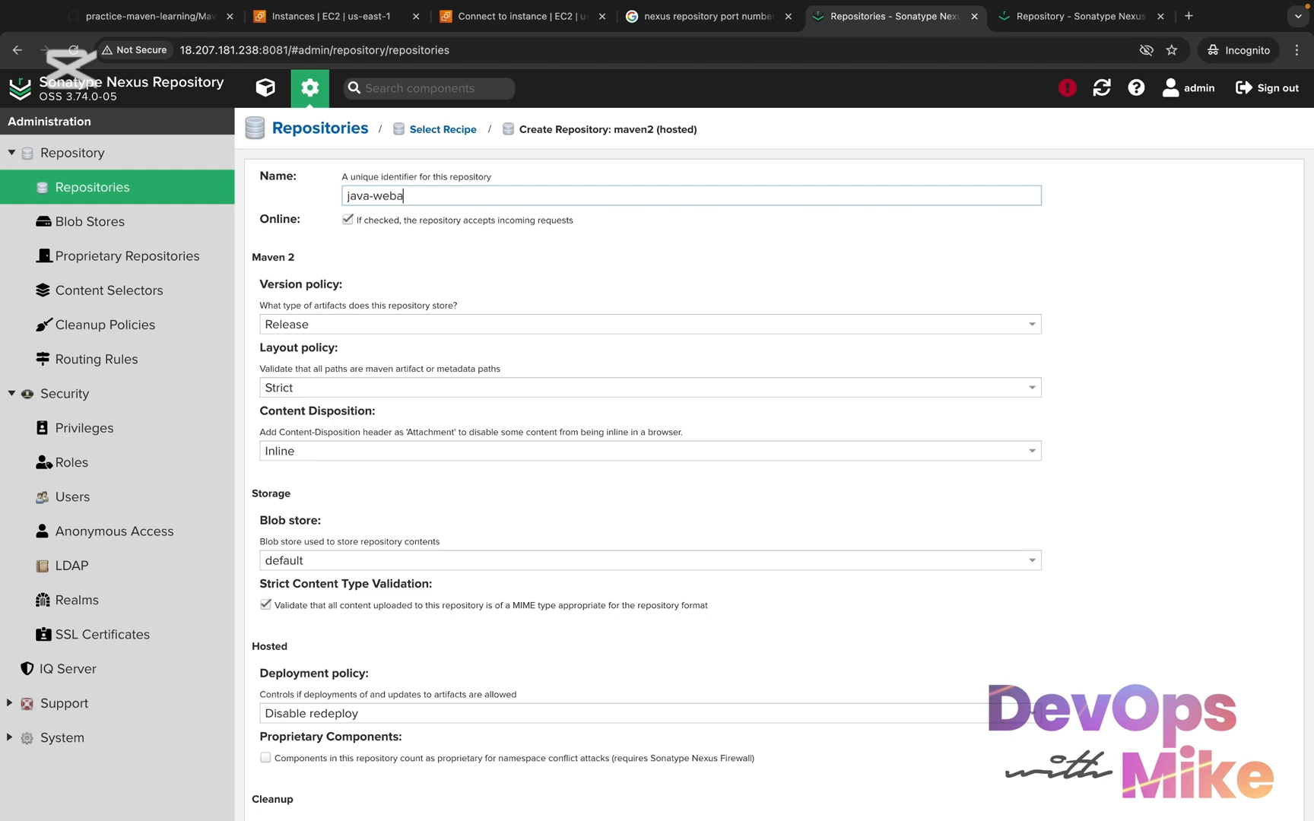
type("pp-repository")
key("BackSpace")
key("BackSpace")
type("tory")
Set the new repository's version policy to Mixed and create the repository
left_click(371, 323)
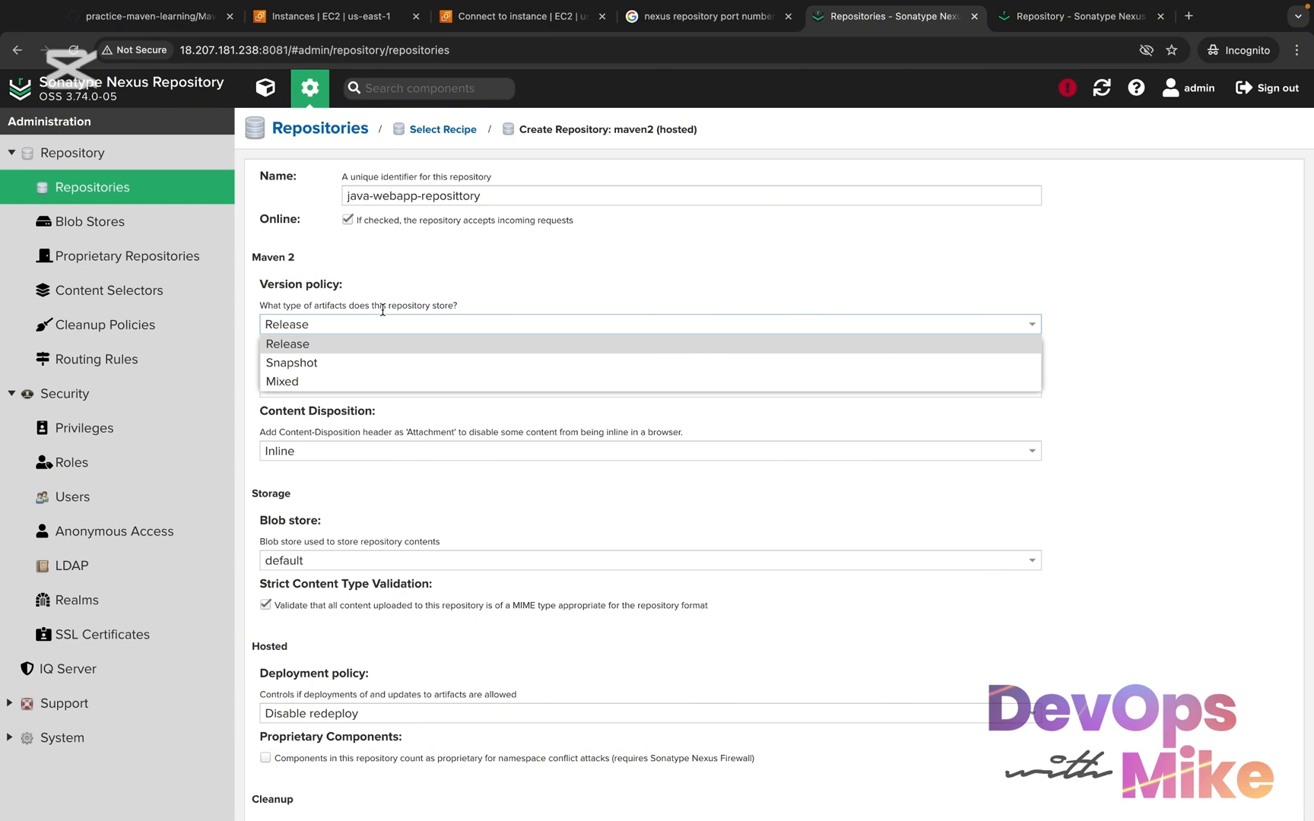
left_click(288, 381)
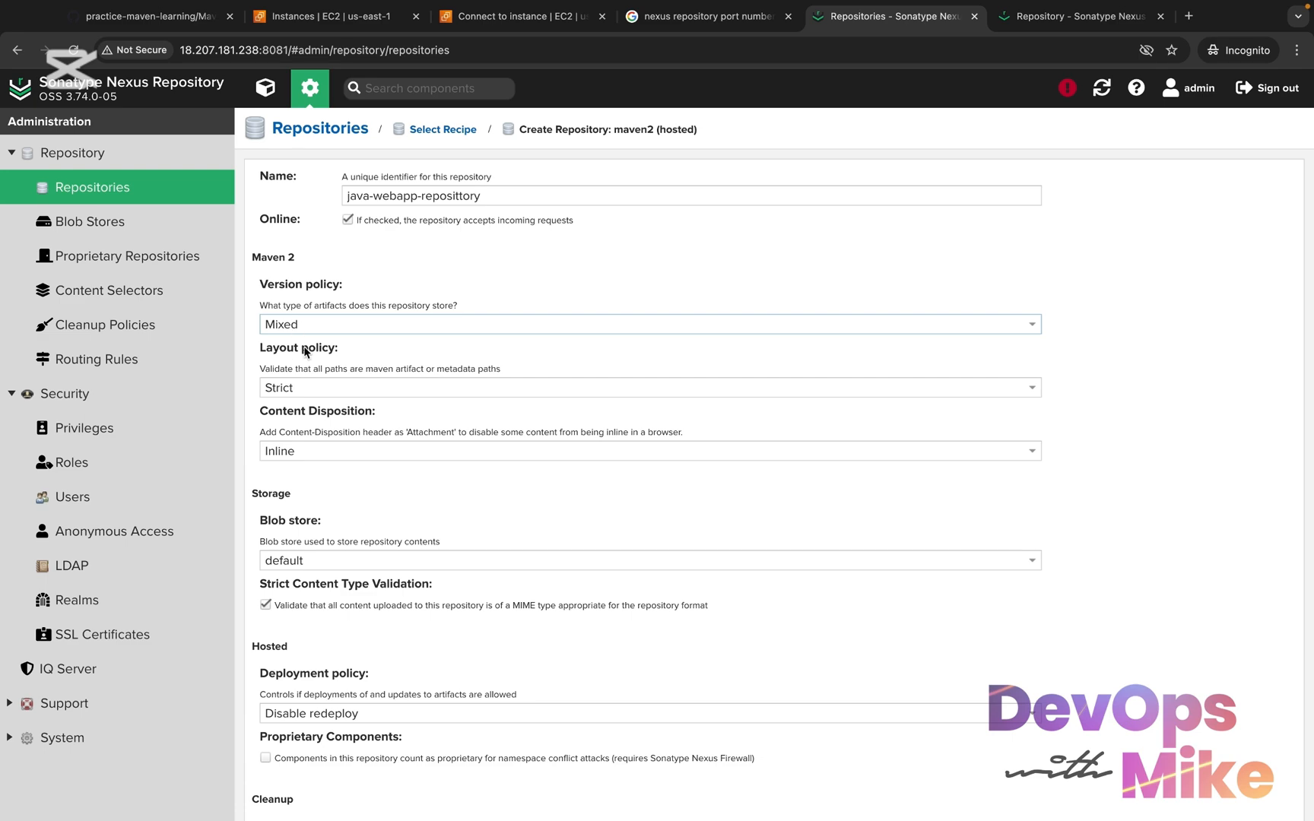
scroll(302, 346, "down", 5)
scroll(342, 304, "up", 5)
left_click_drag(503, 195, 307, 194)
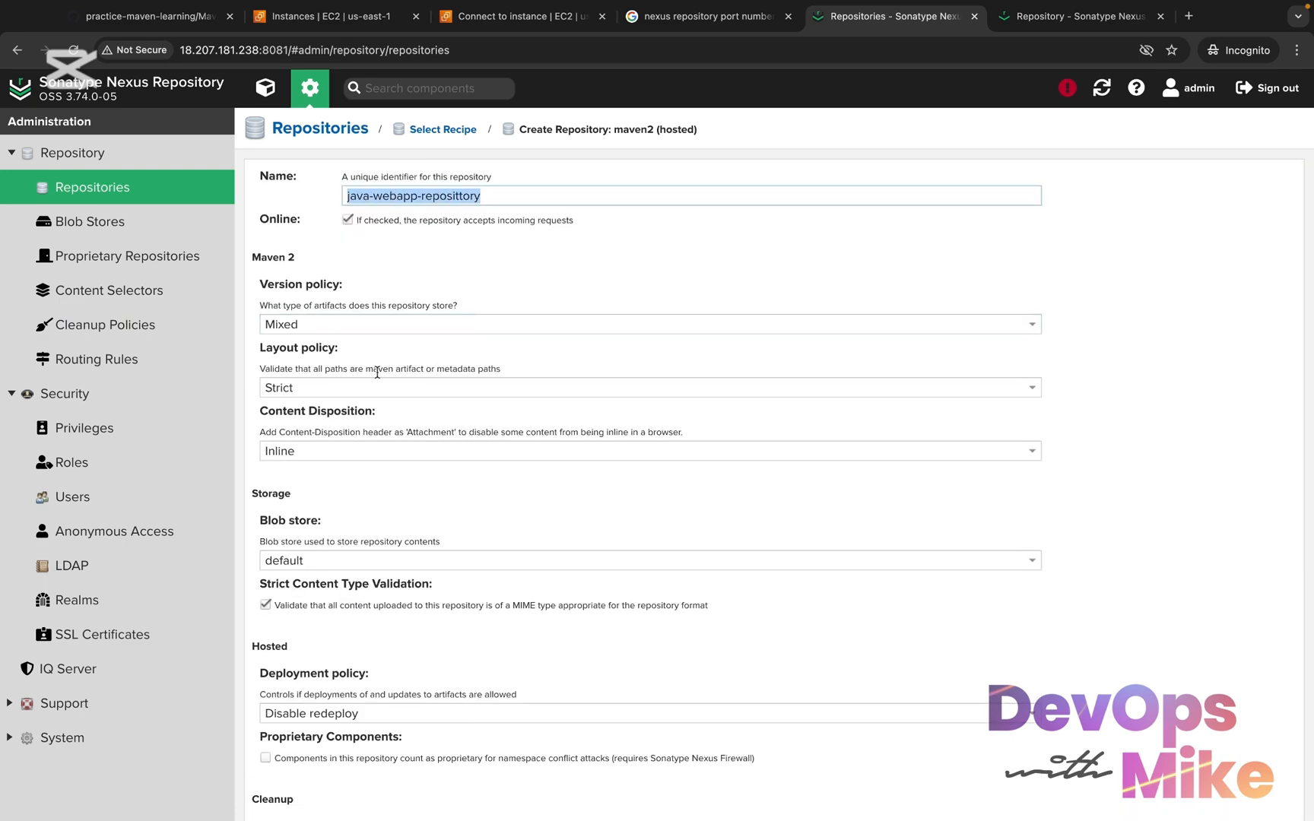
left_click(336, 322)
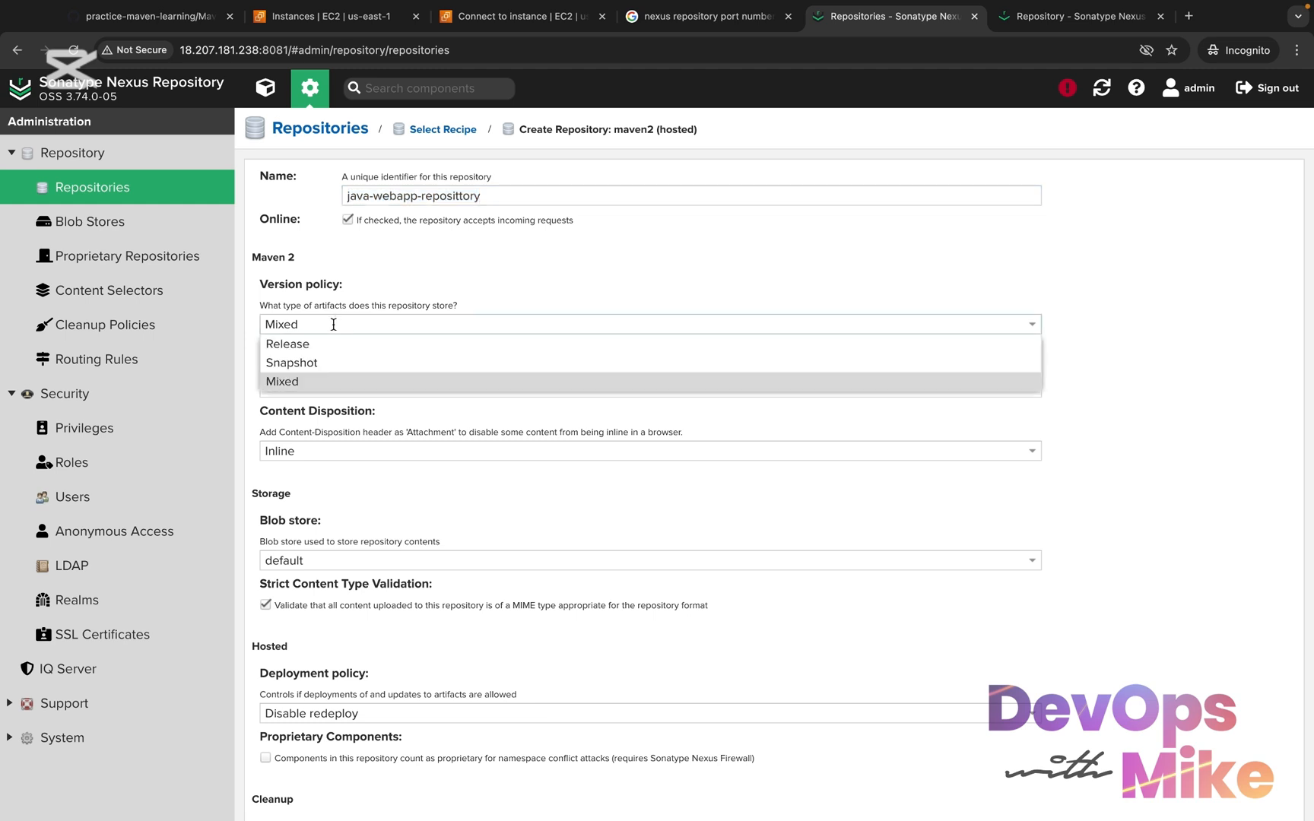
left_click(333, 386)
scroll(351, 601, "down", 5)
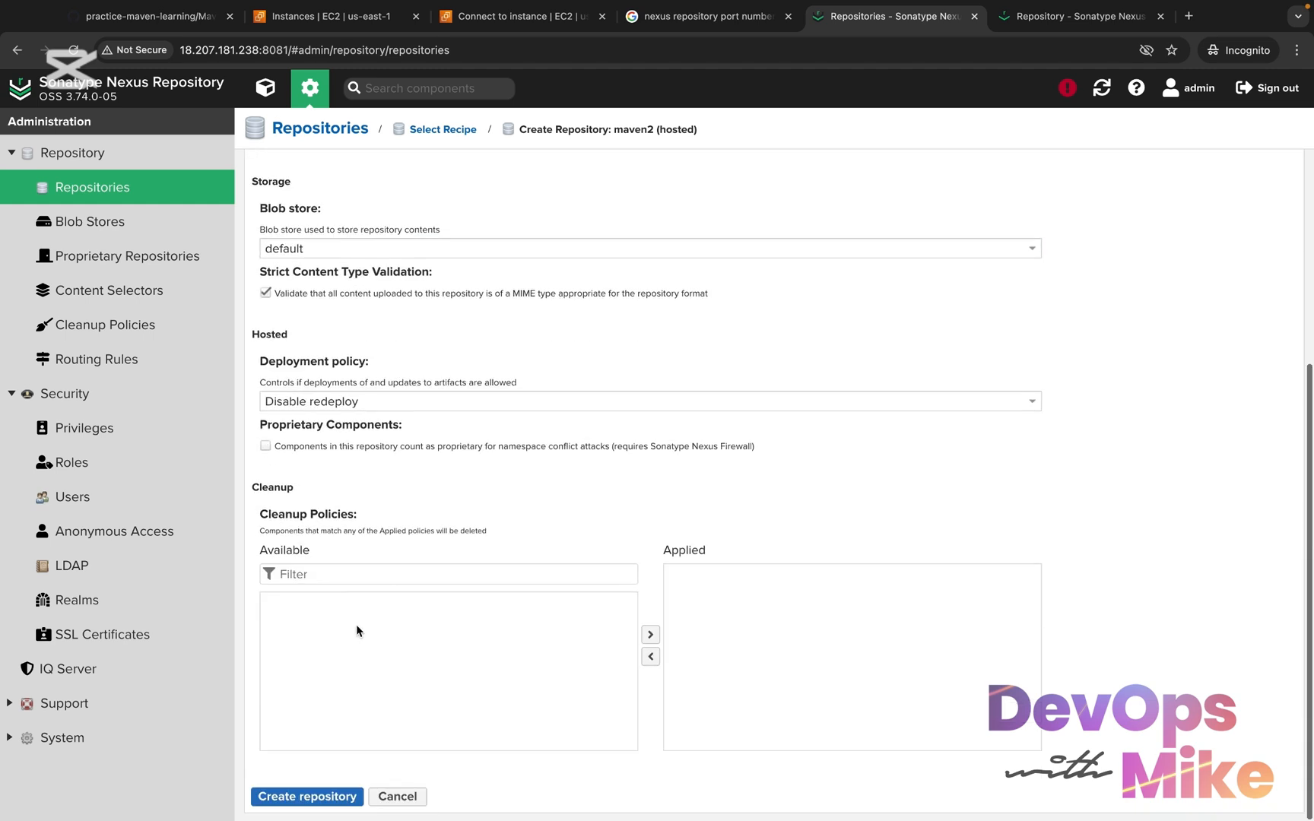
left_click(306, 796)
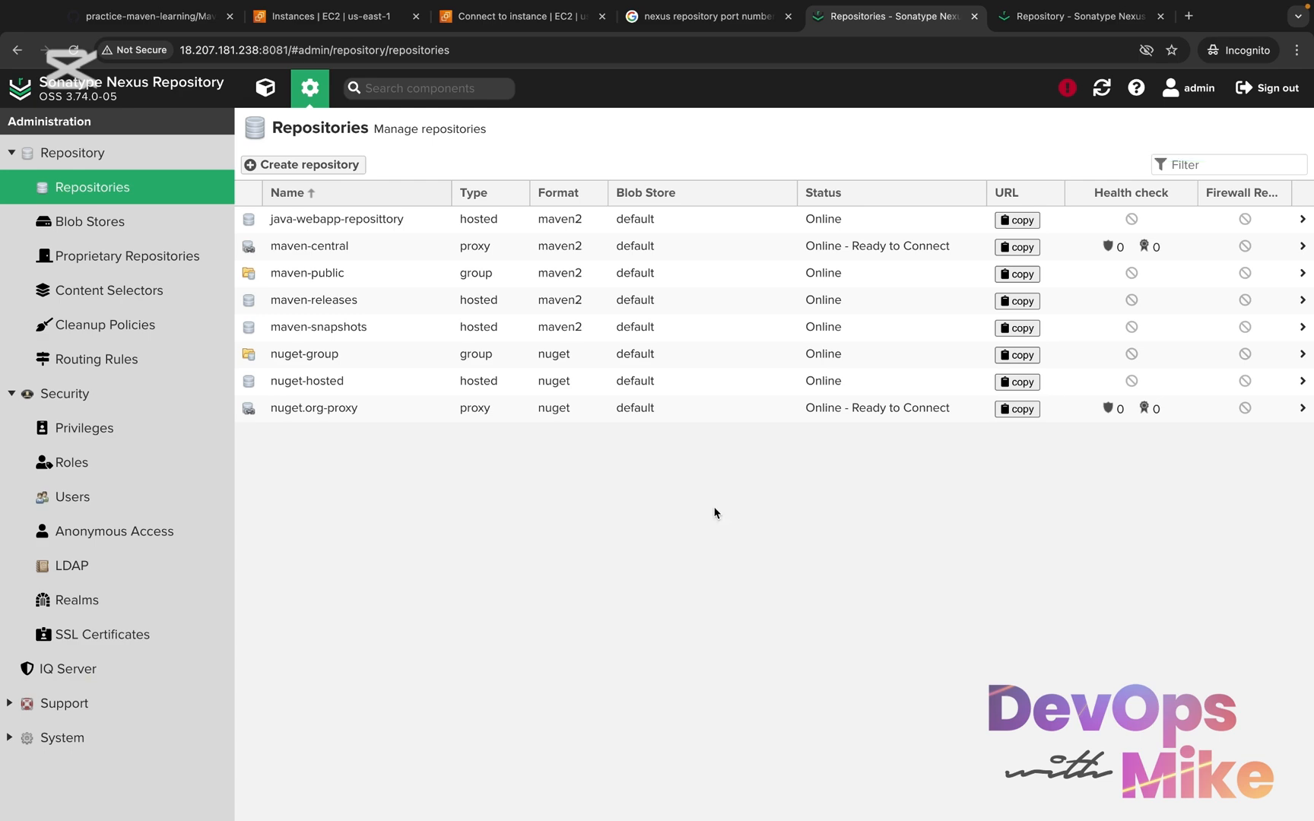
In VS Code, examine the snapshotRepository and repository URLs in the distributionManagement section of pom.xml
key("ctrl+Right")
scroll(712, 504, "up", 8)
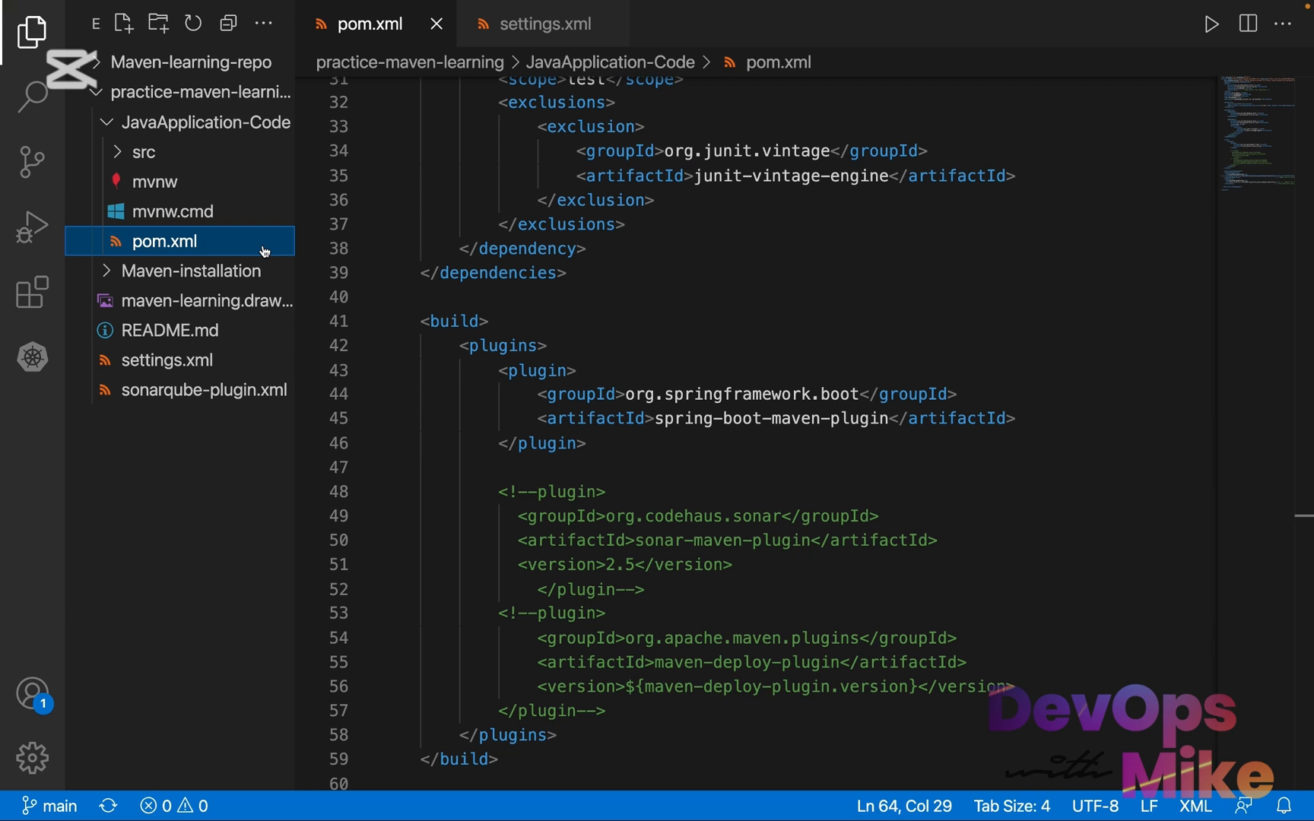
scroll(429, 356, "down", 2)
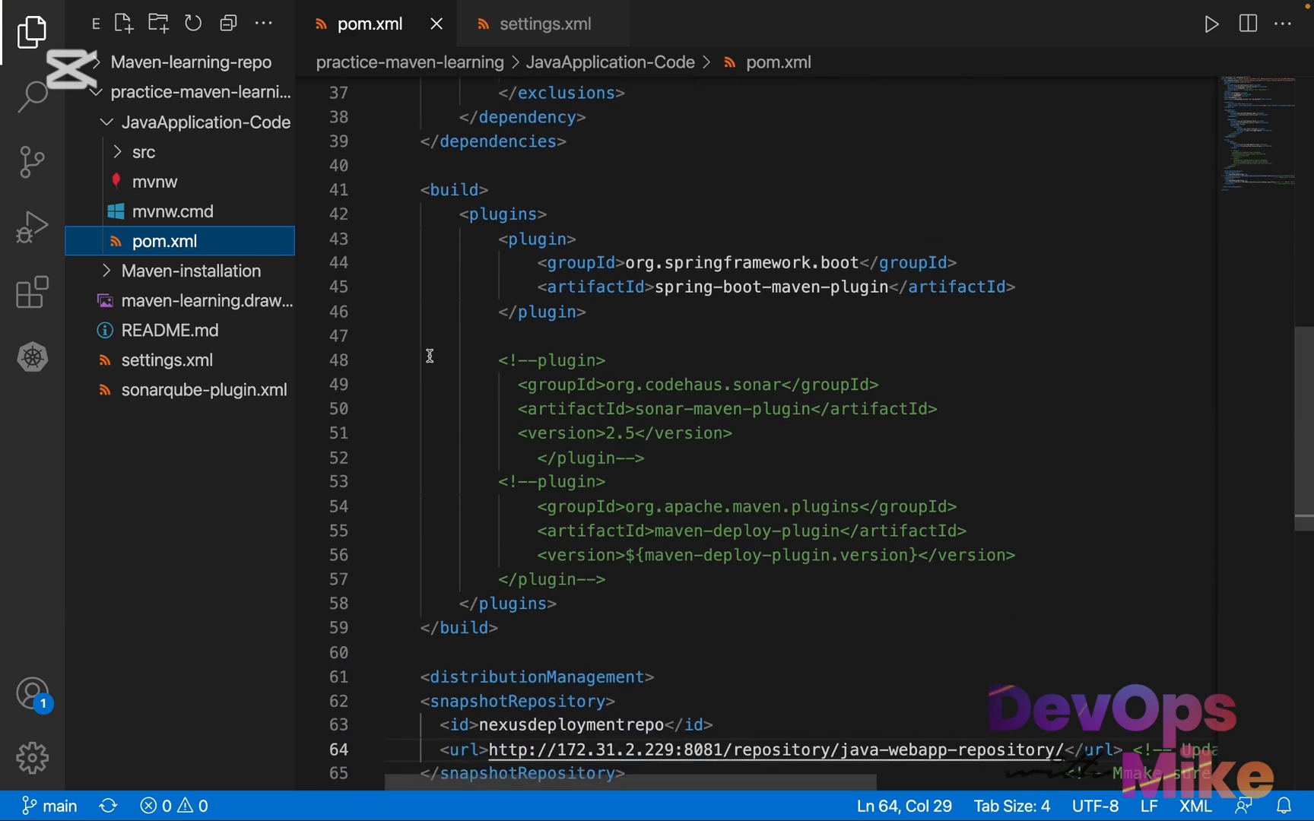
scroll(430, 356, "up", 1)
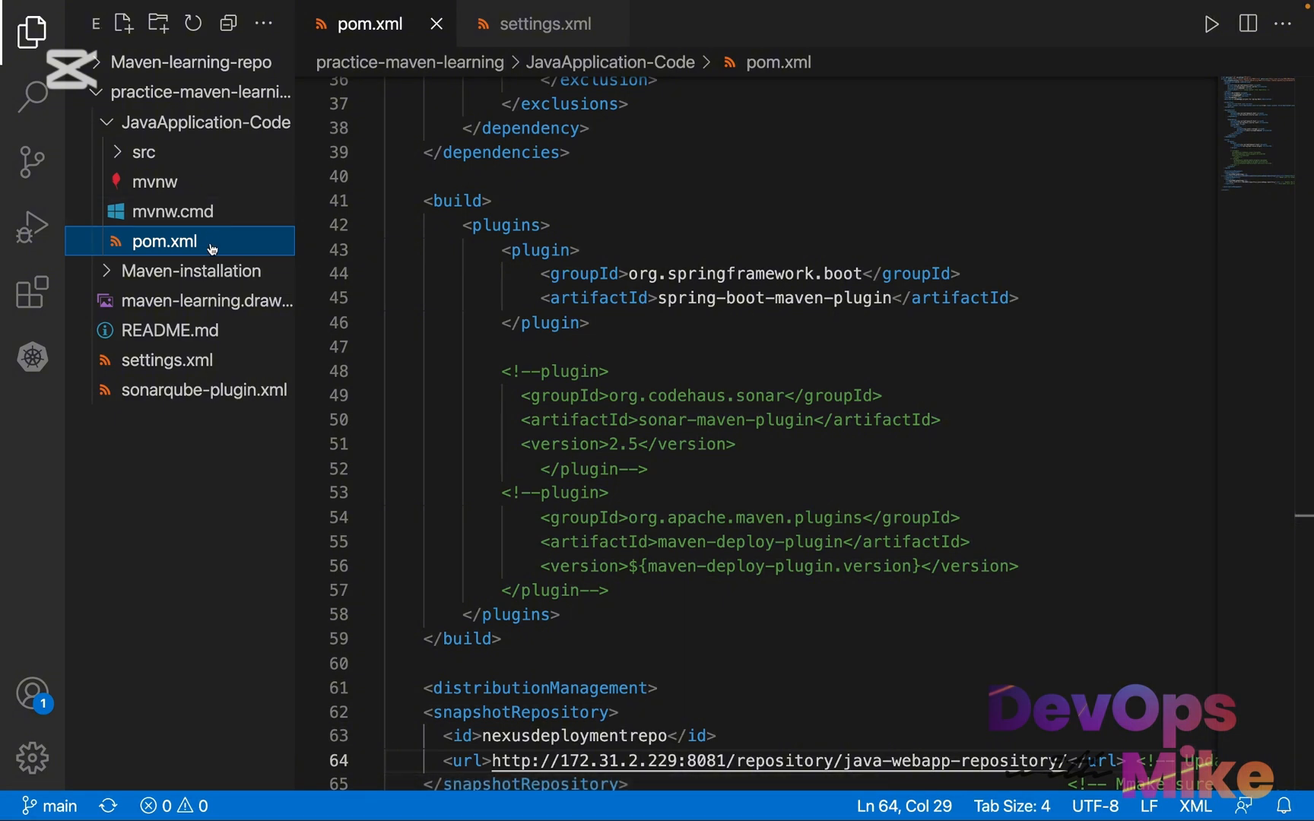
scroll(667, 629, "down", 3)
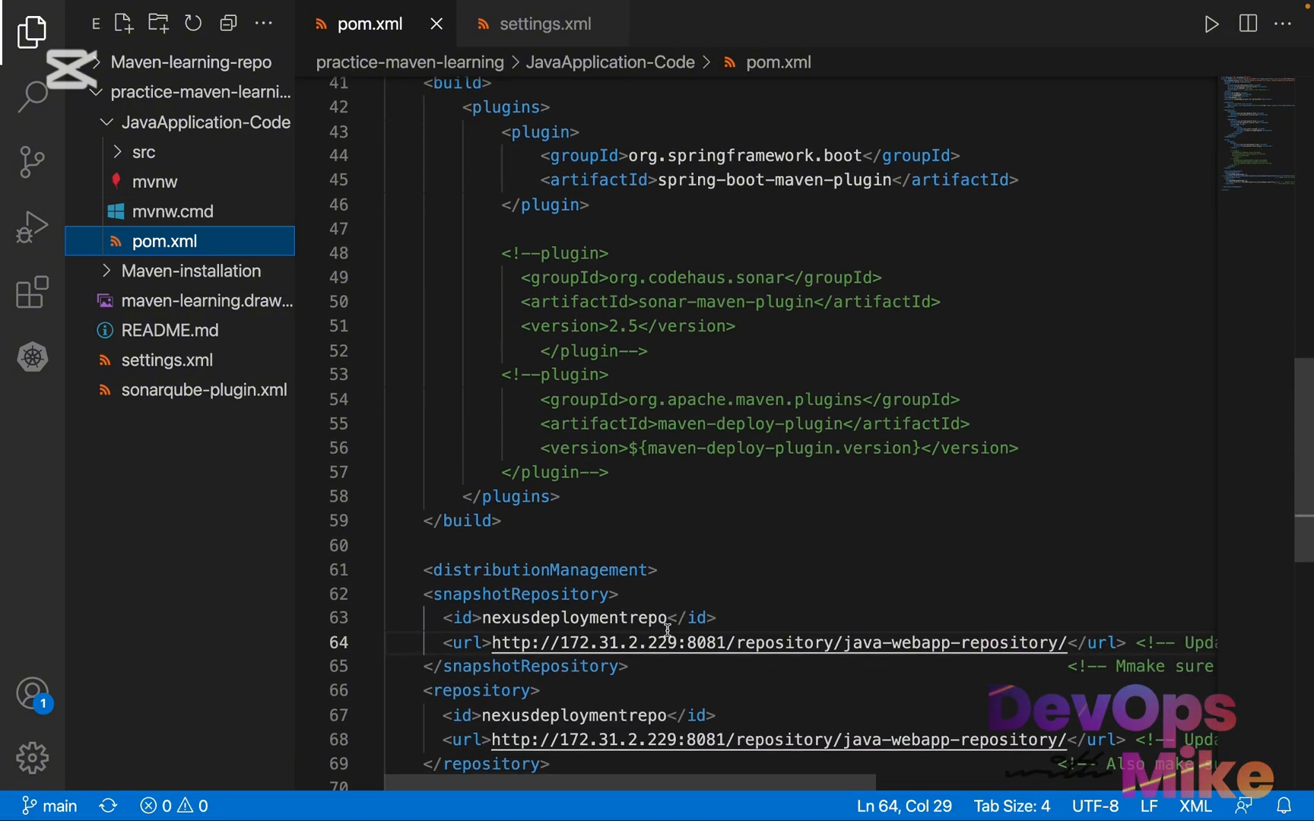
left_click(666, 643)
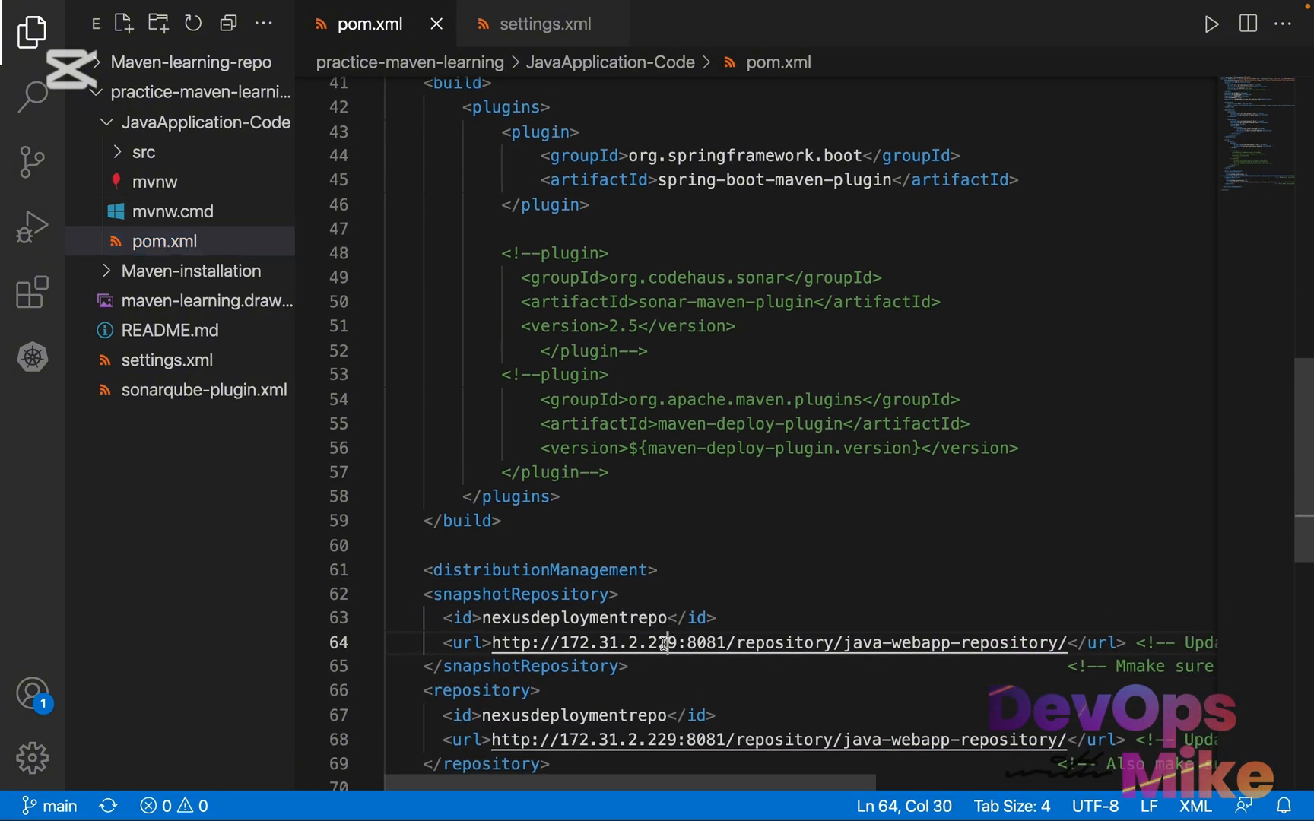
left_click(669, 739)
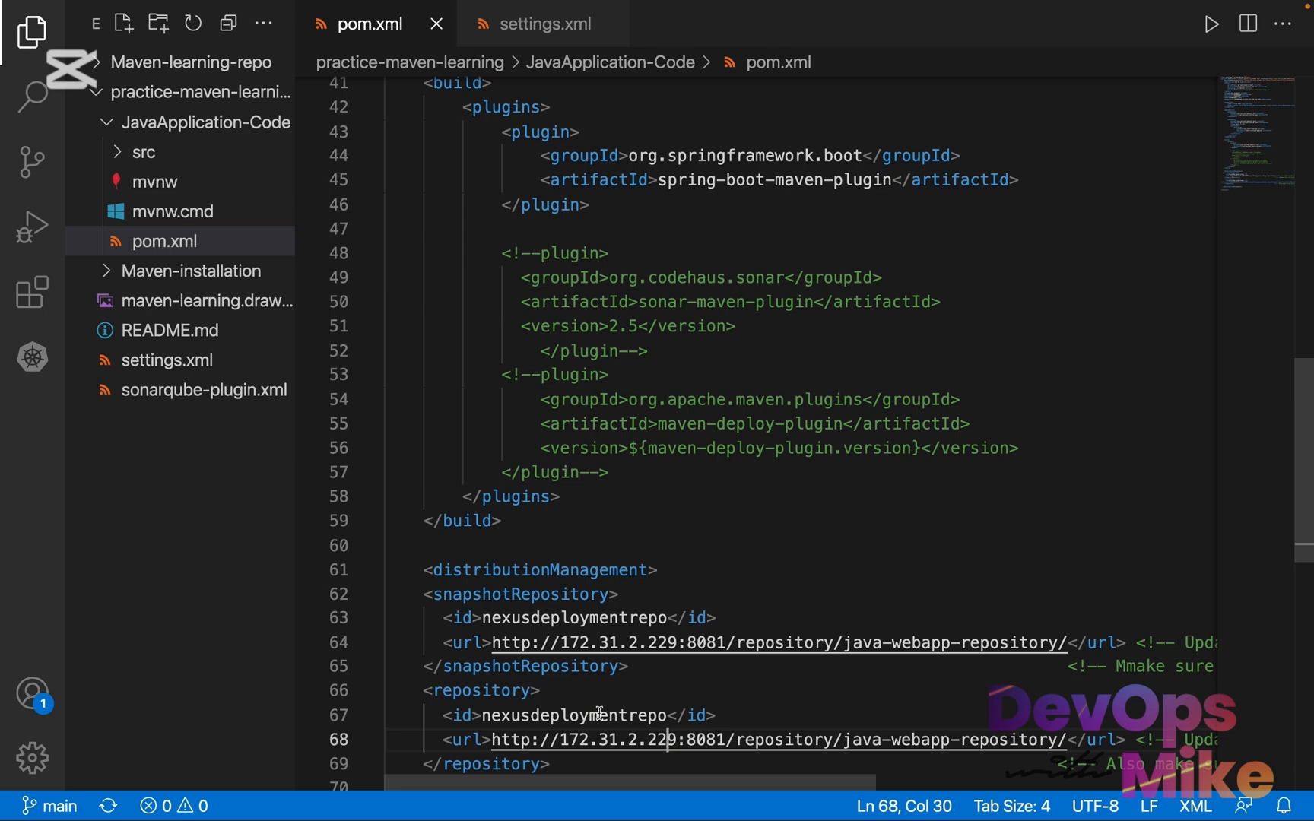
Compare the private IPv4 address of nexus-learning-server in the EC2 console with the host in pom.xml's snapshot repository URL
key("ctrl+Left")
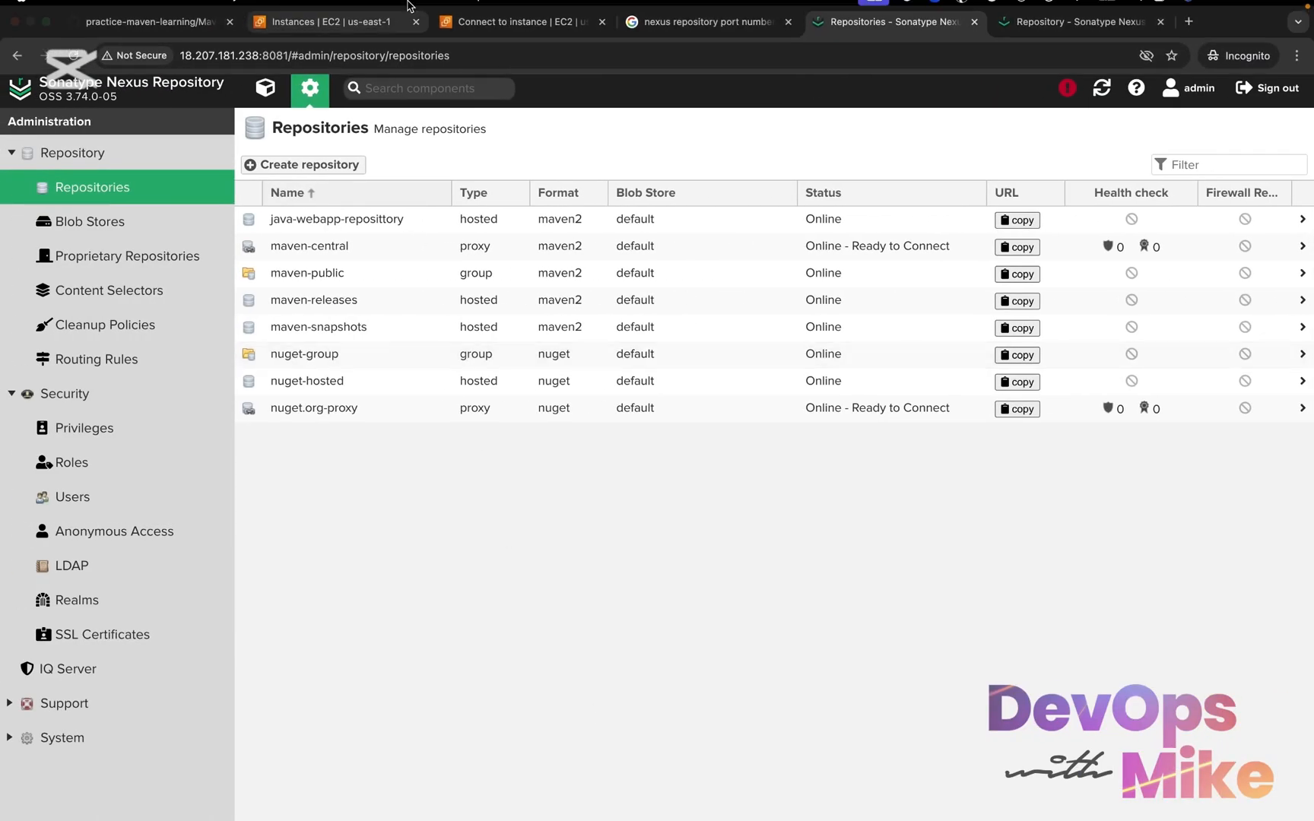
left_click(377, 34)
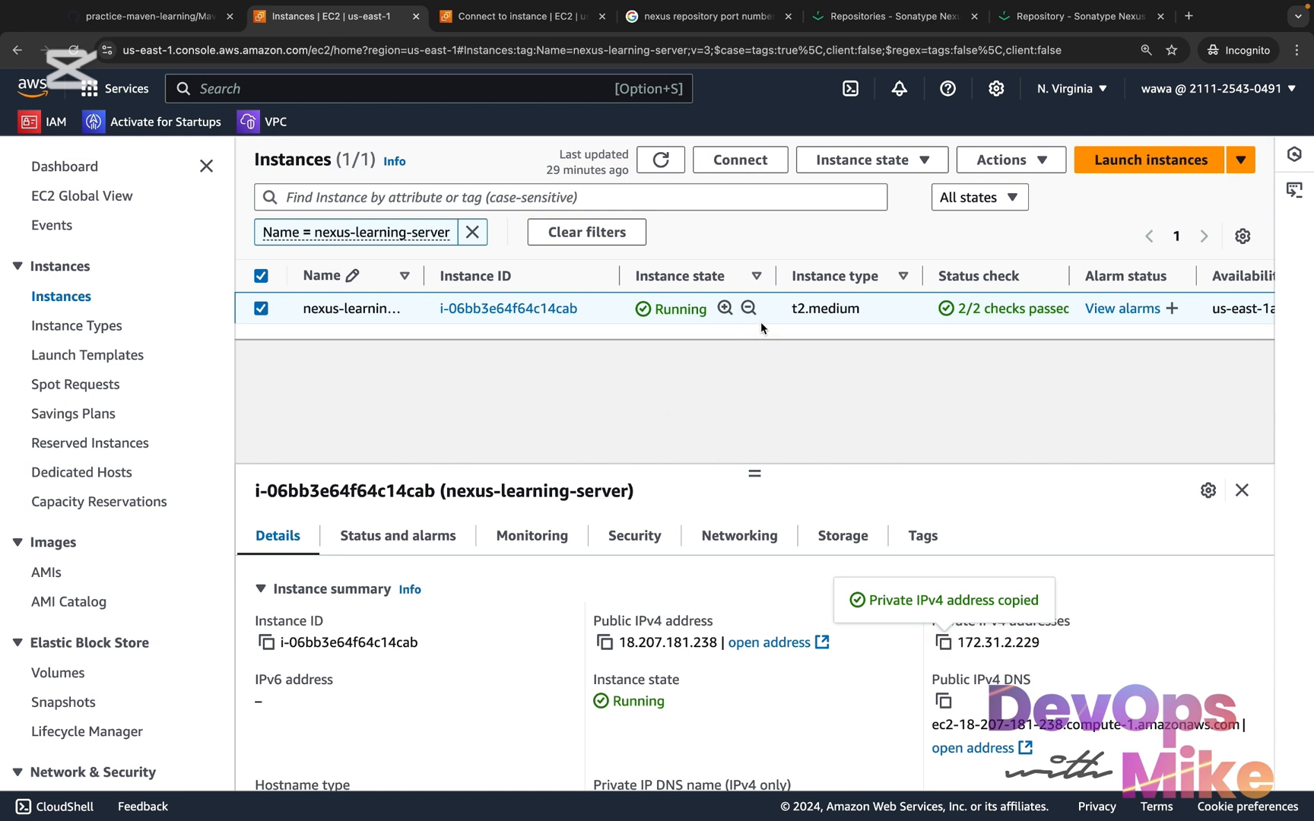
left_click_drag(423, 275, 504, 275)
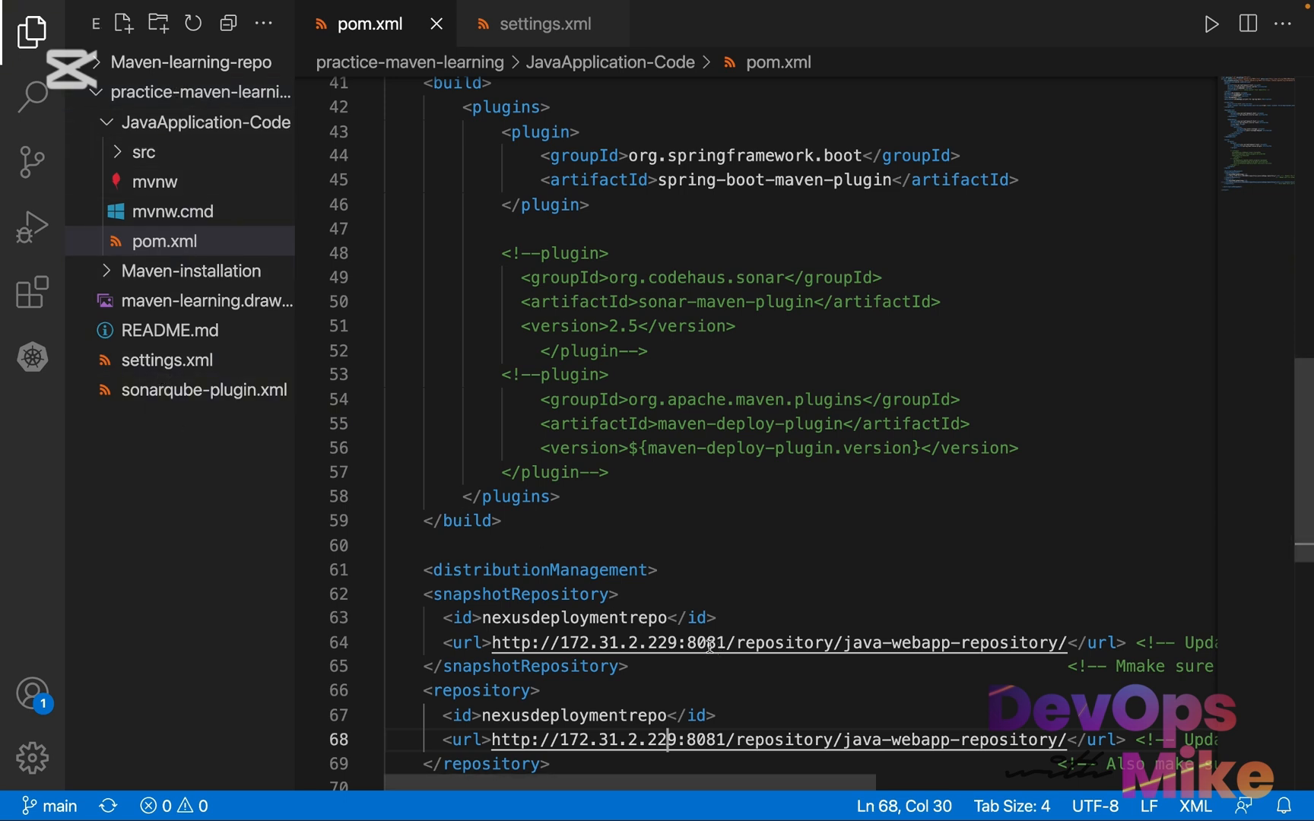
left_click_drag(677, 642, 564, 642)
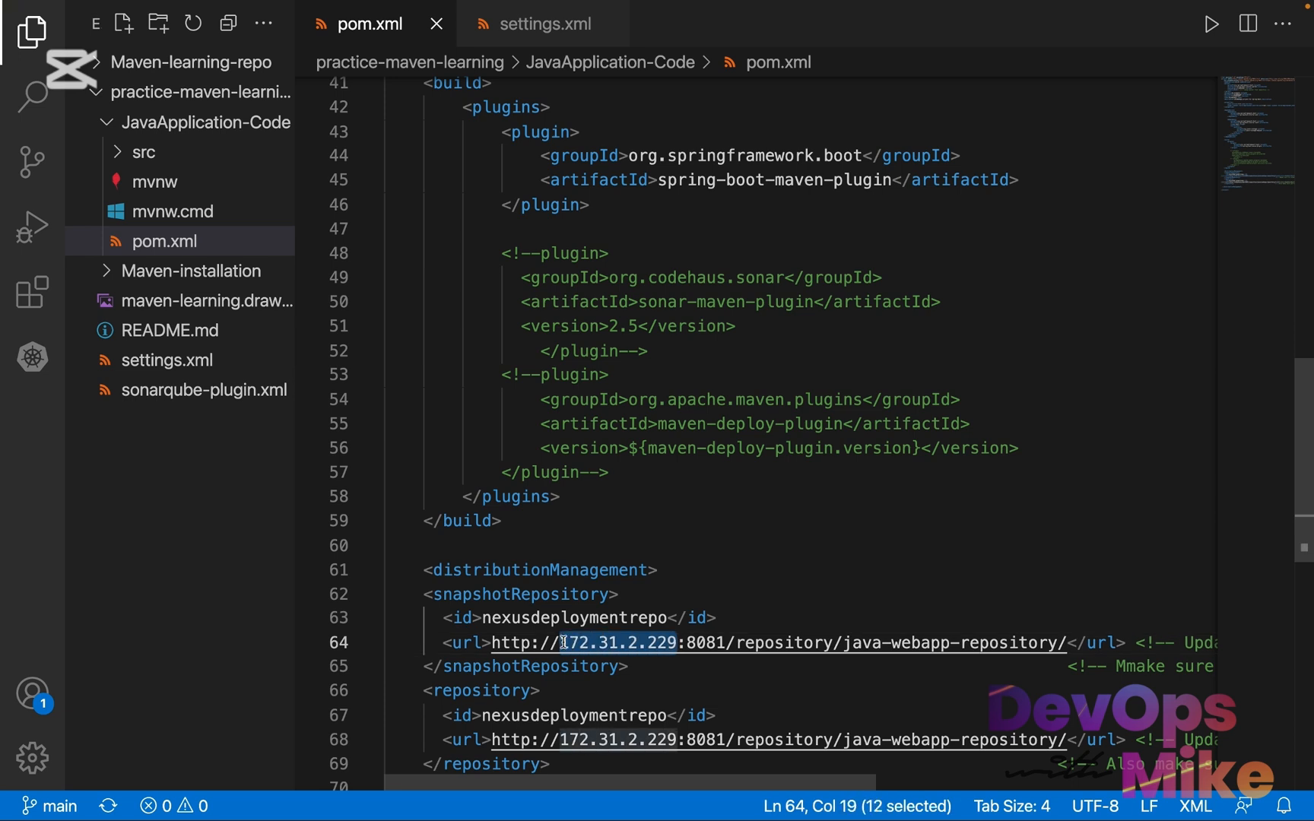
key("Right")
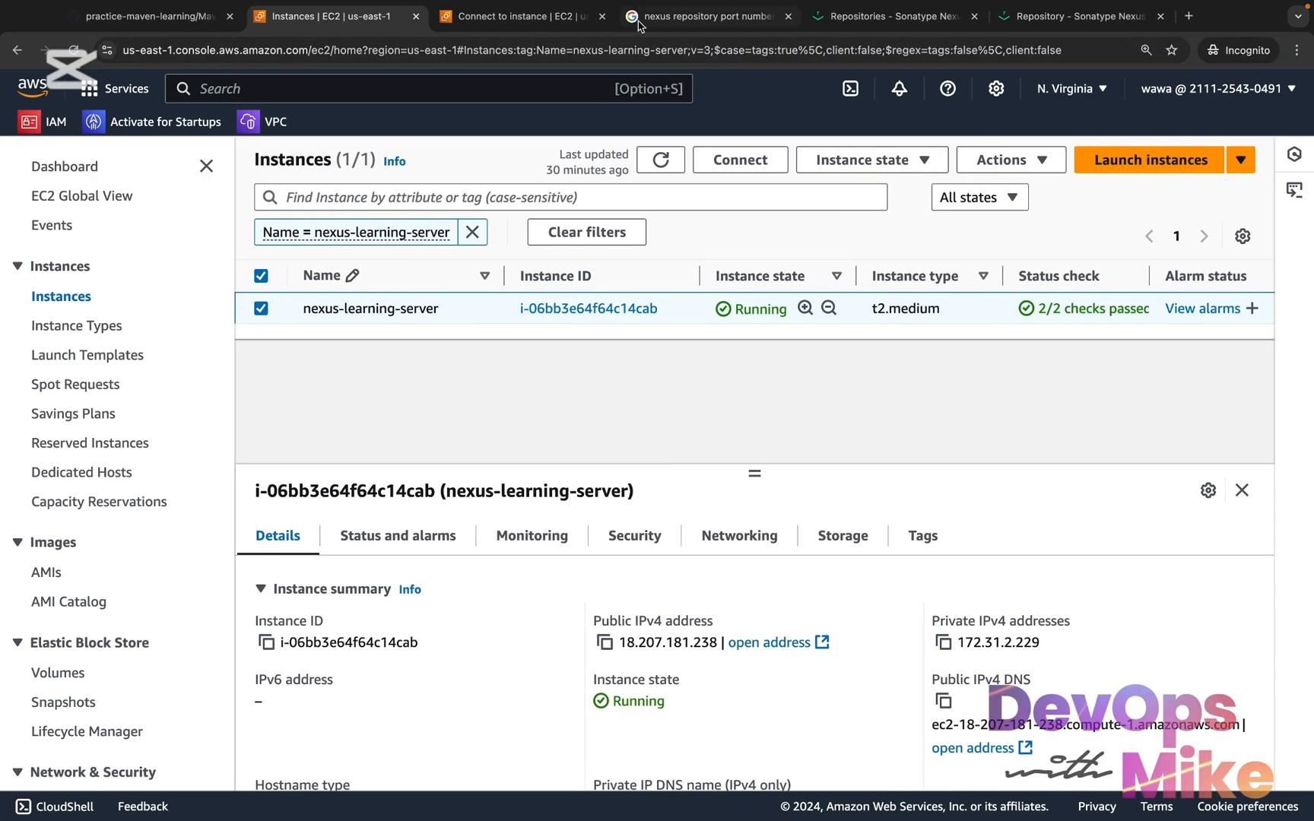
In the browser's Google results for the Nexus repository port number, highlight the port 8081 and the phrase "any IP address"
left_click(669, 16)
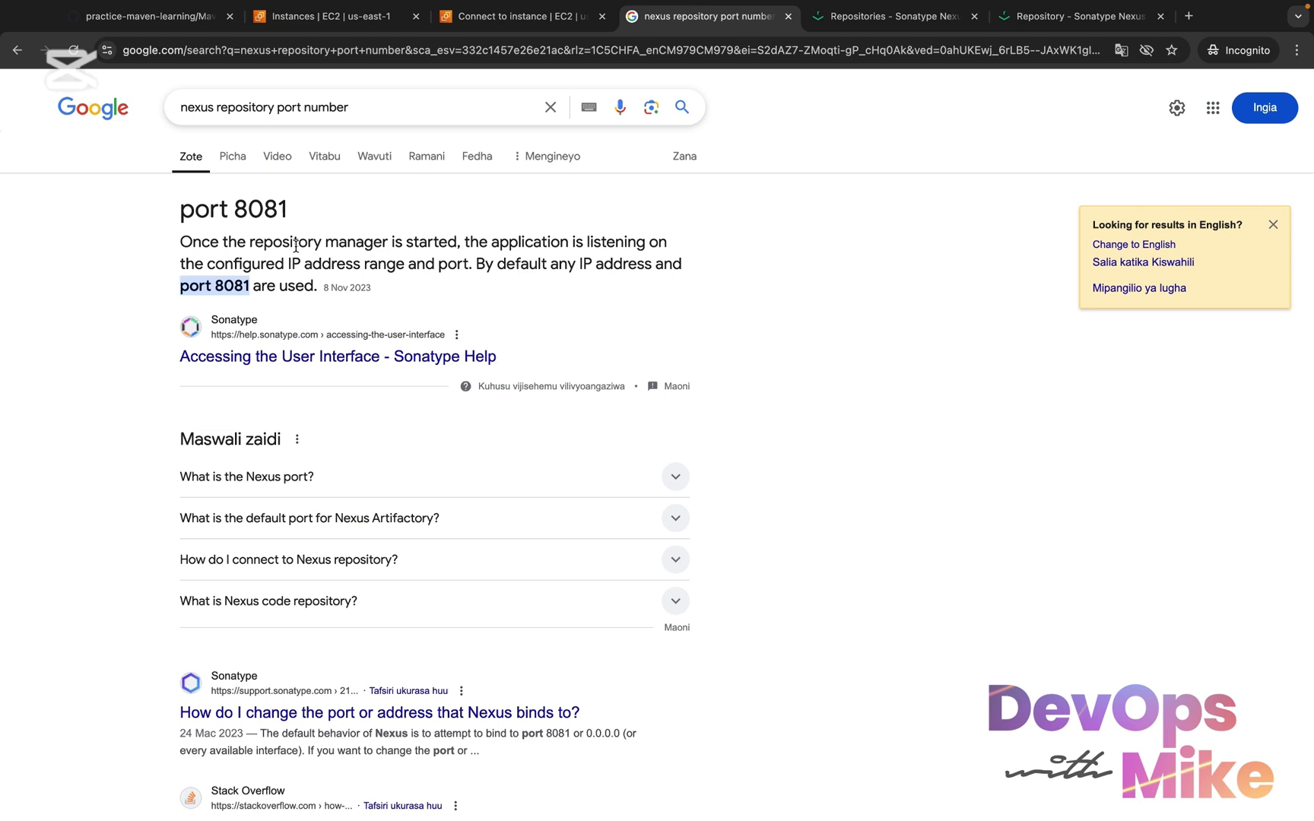
left_click_drag(289, 211, 232, 212)
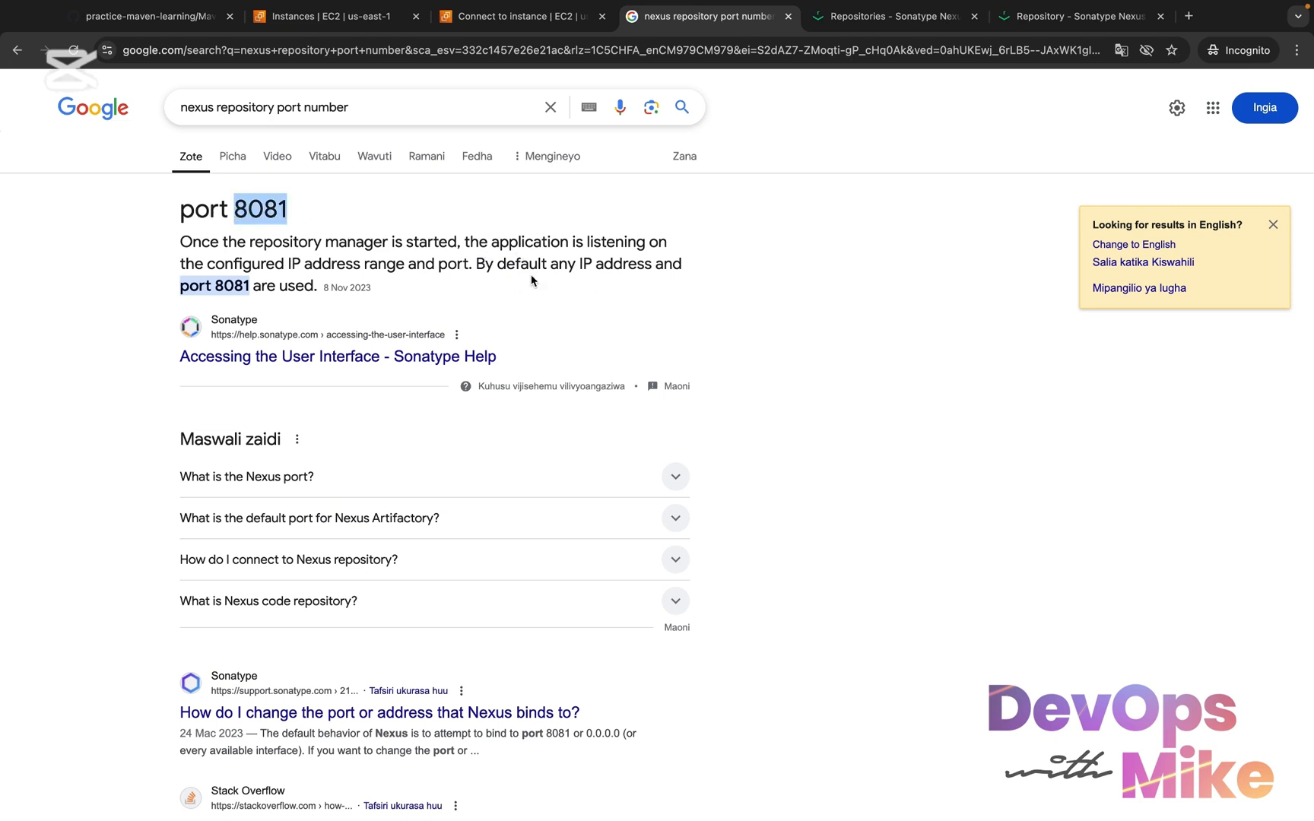
left_click_drag(551, 266, 651, 265)
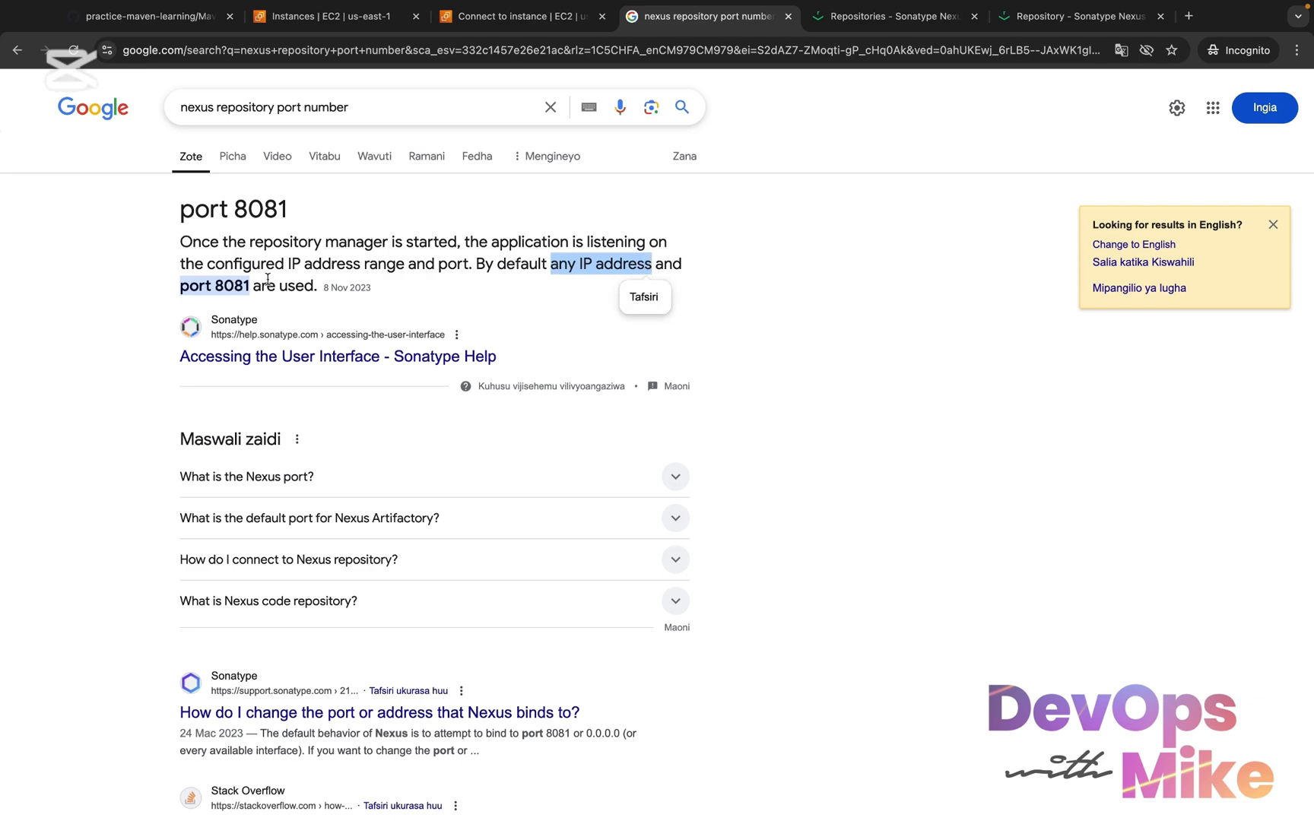
In pom.xml, highlight the Nexus server's IP address and port 8081 in the snapshot and release repository URLs
key("ctrl+Right")
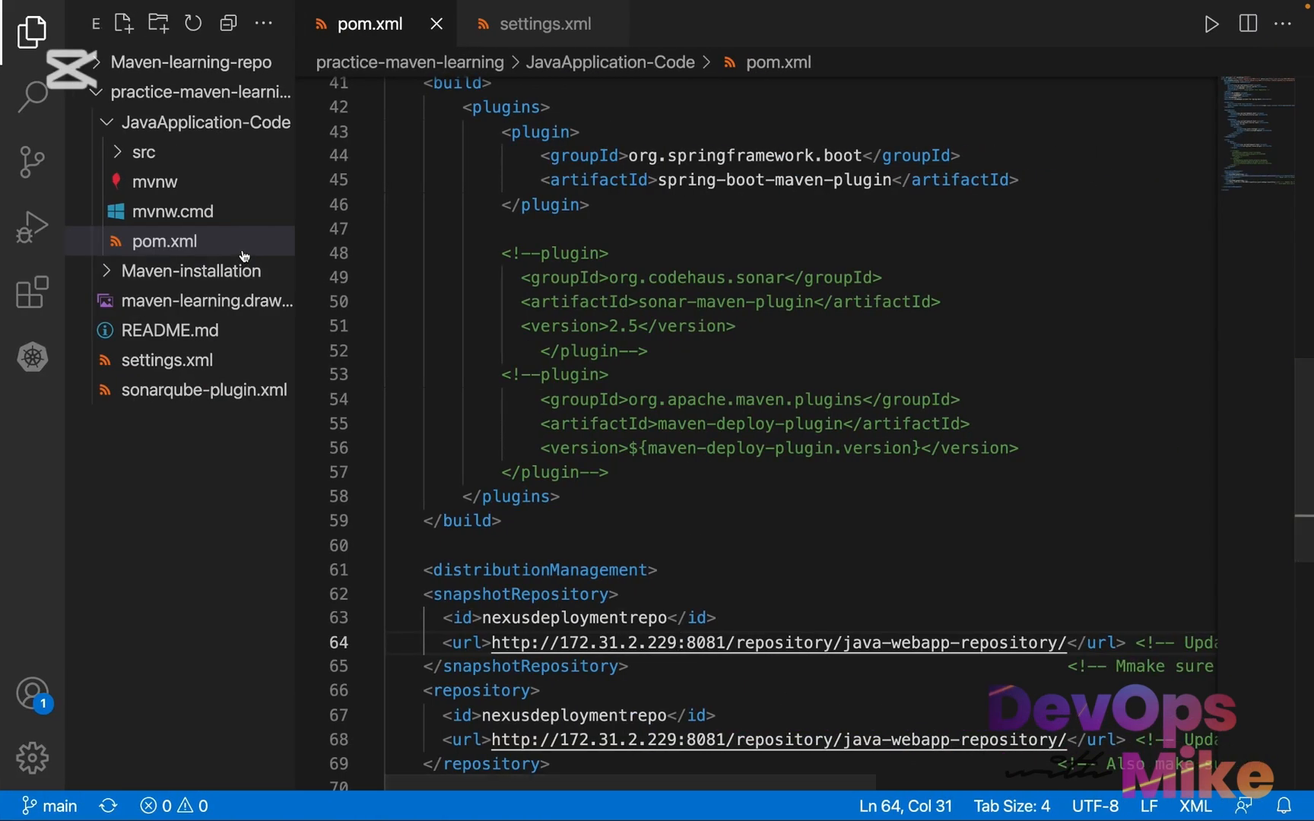
left_click(639, 643)
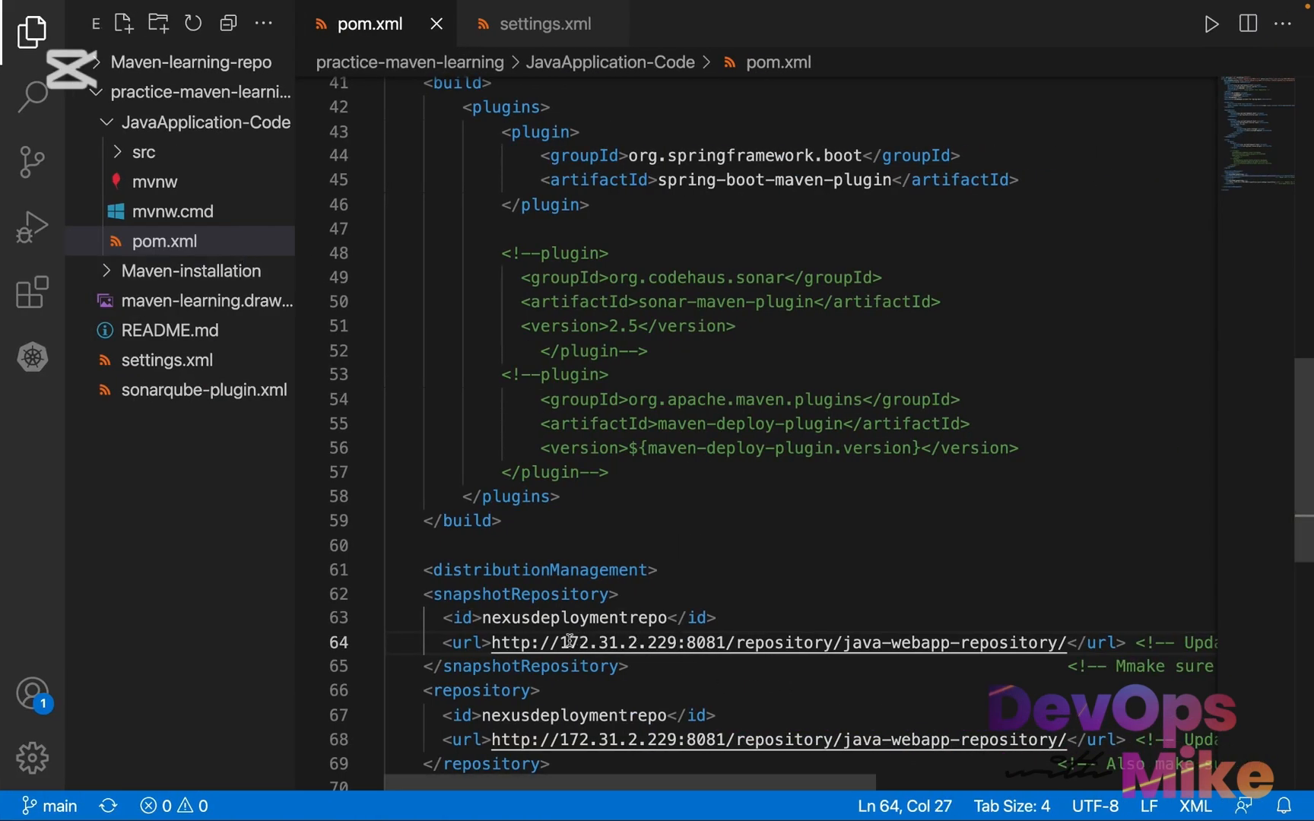
left_click_drag(559, 641, 683, 643)
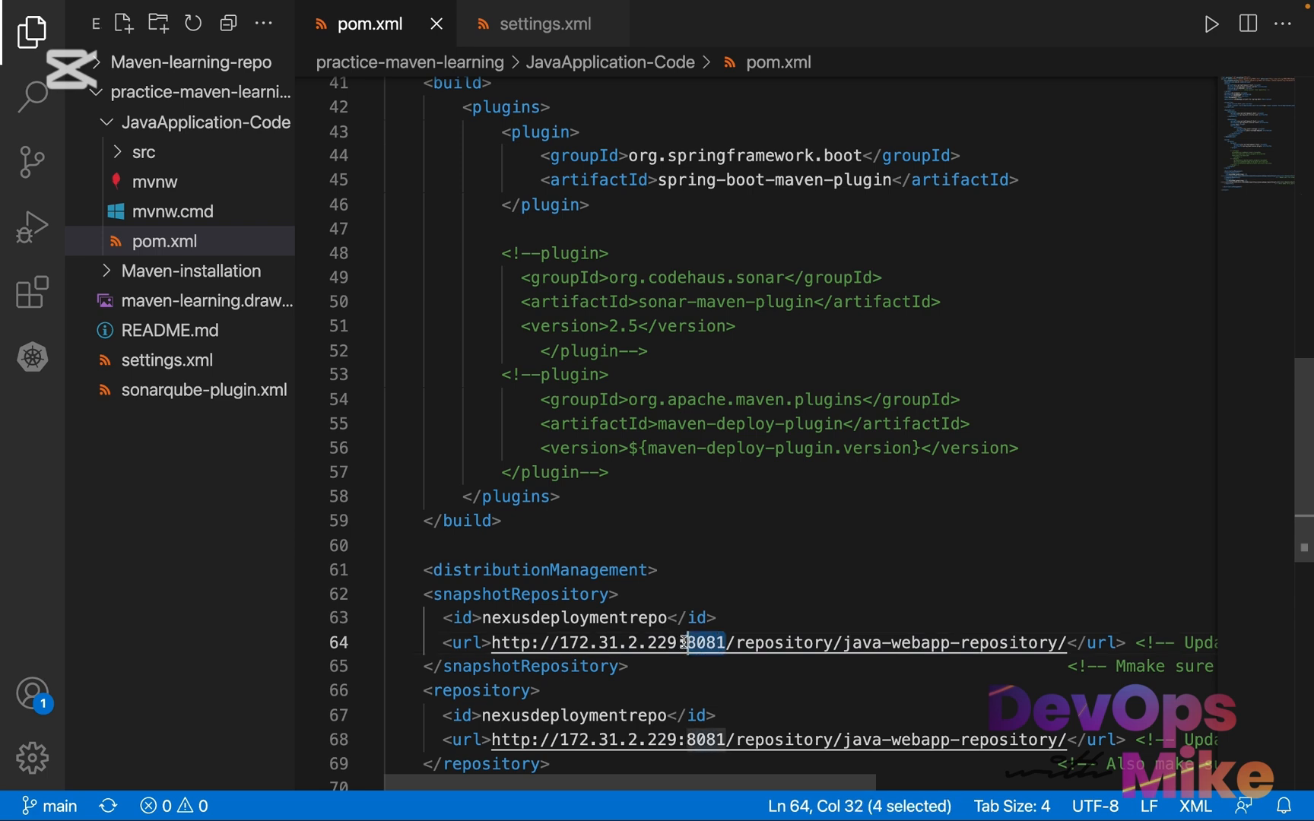
left_click_drag(678, 739, 561, 741)
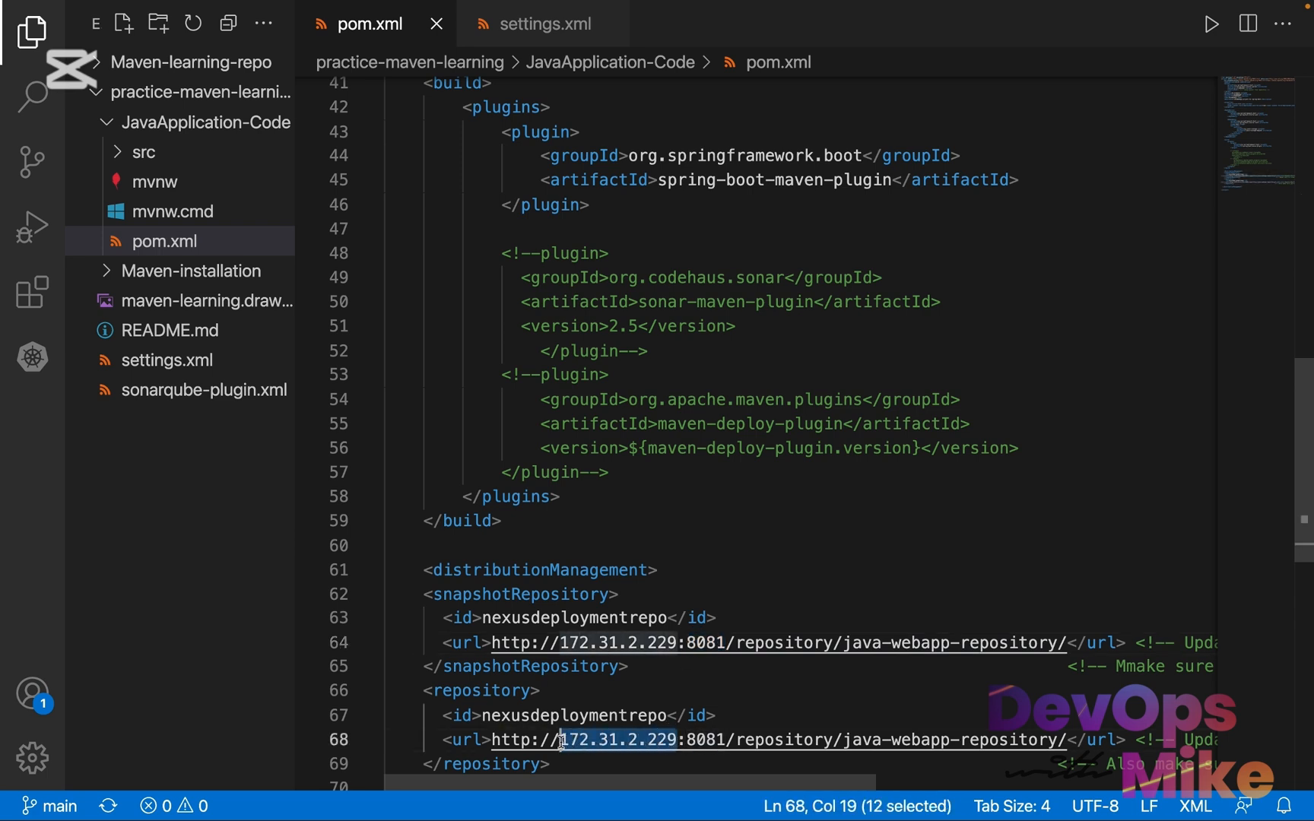
key("Right")
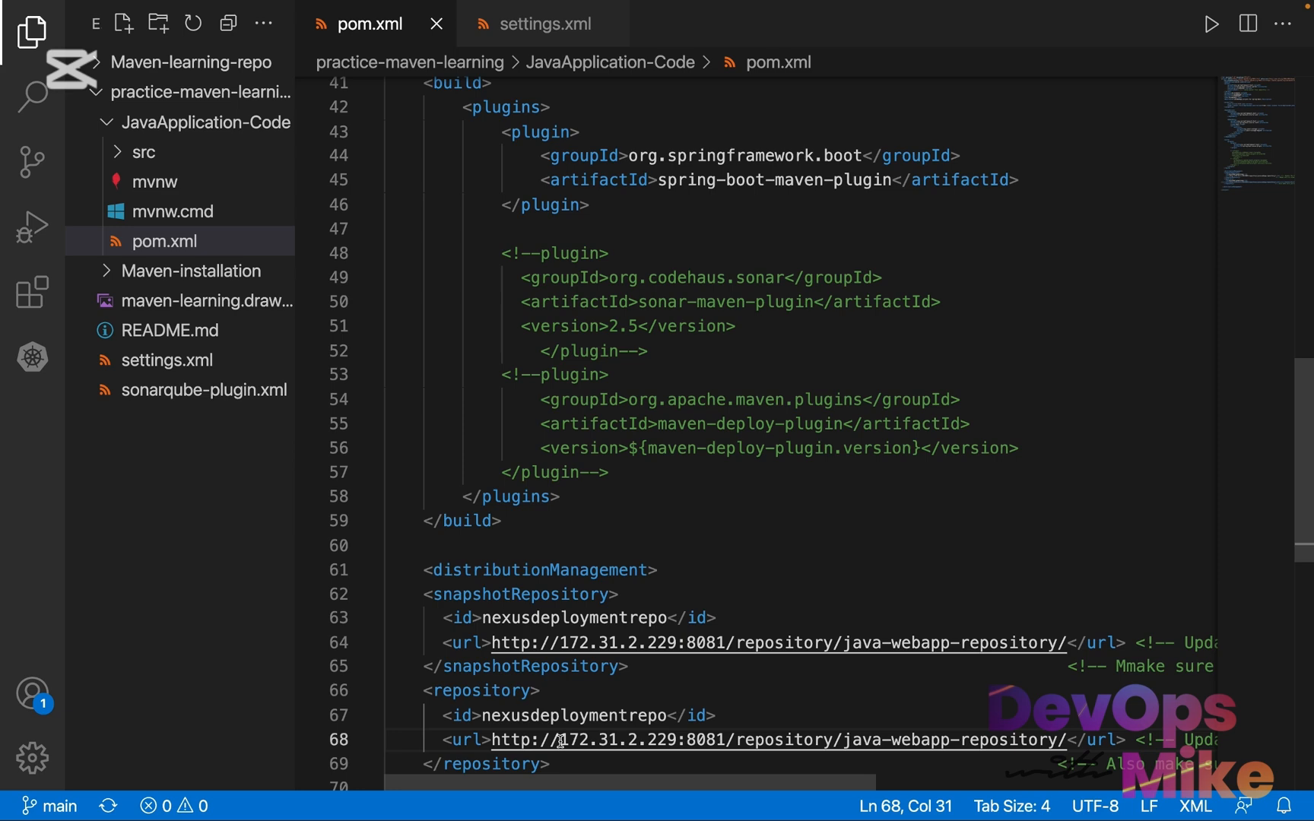
Check nexus-learning-server's private IPv4 address in the EC2 console against the hosts in both distributionManagement URLs of pom.xml
key("ctrl+Left")
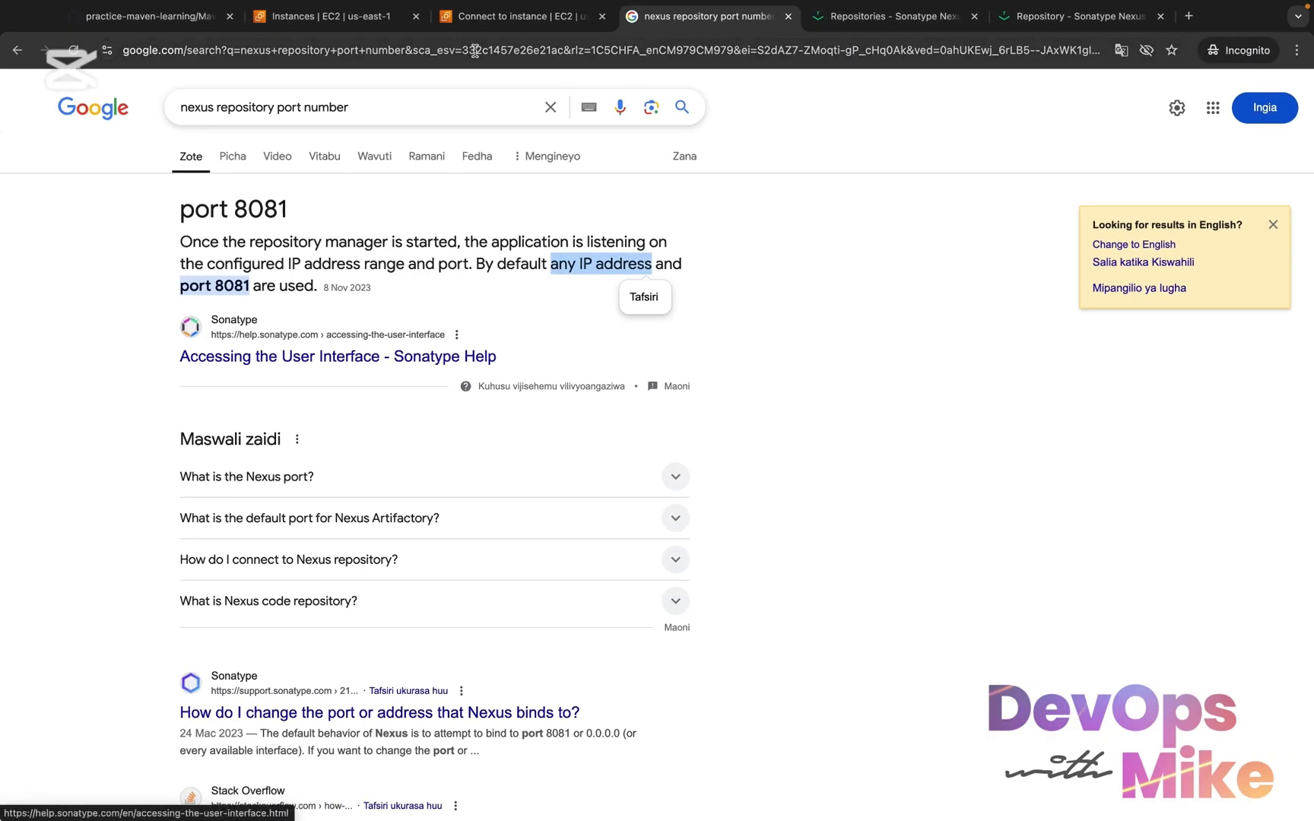
left_click(346, 24)
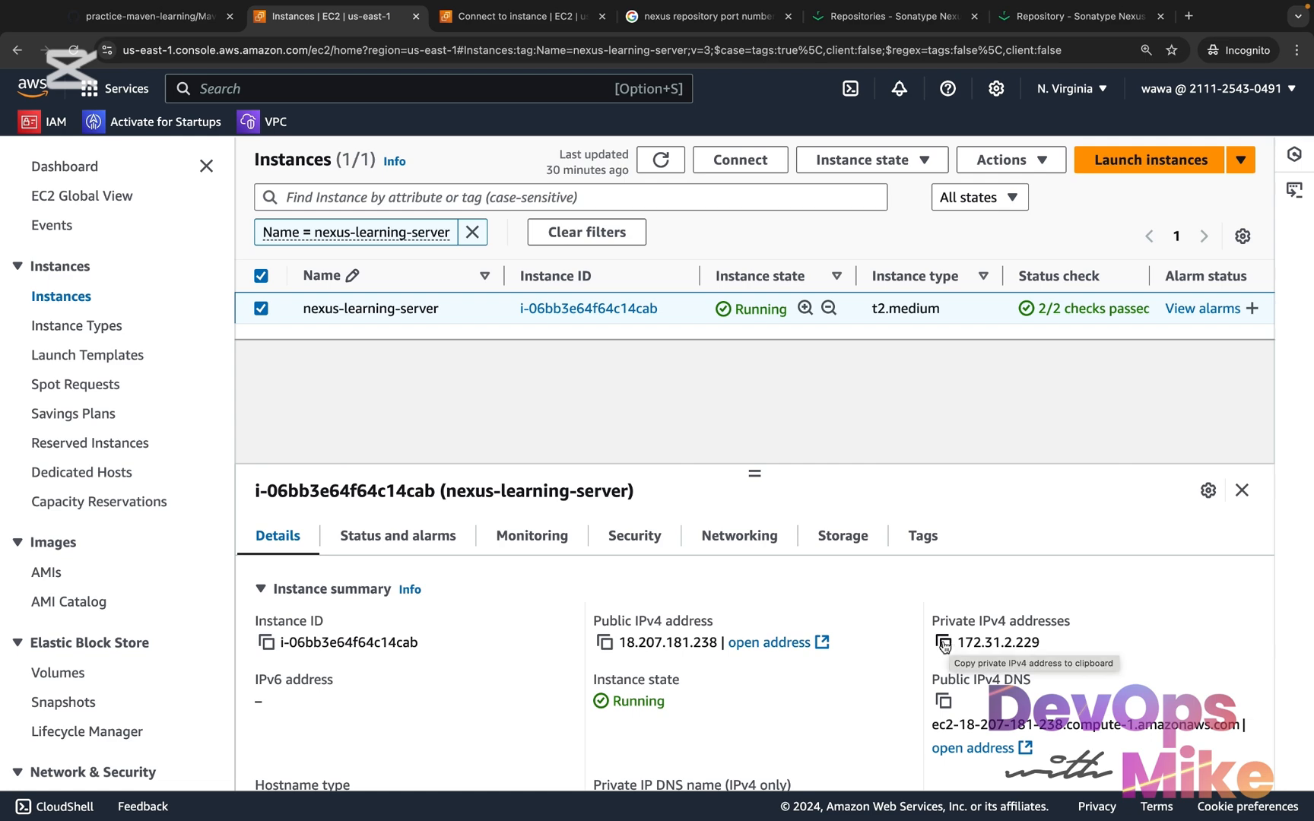
key("ctrl+Right")
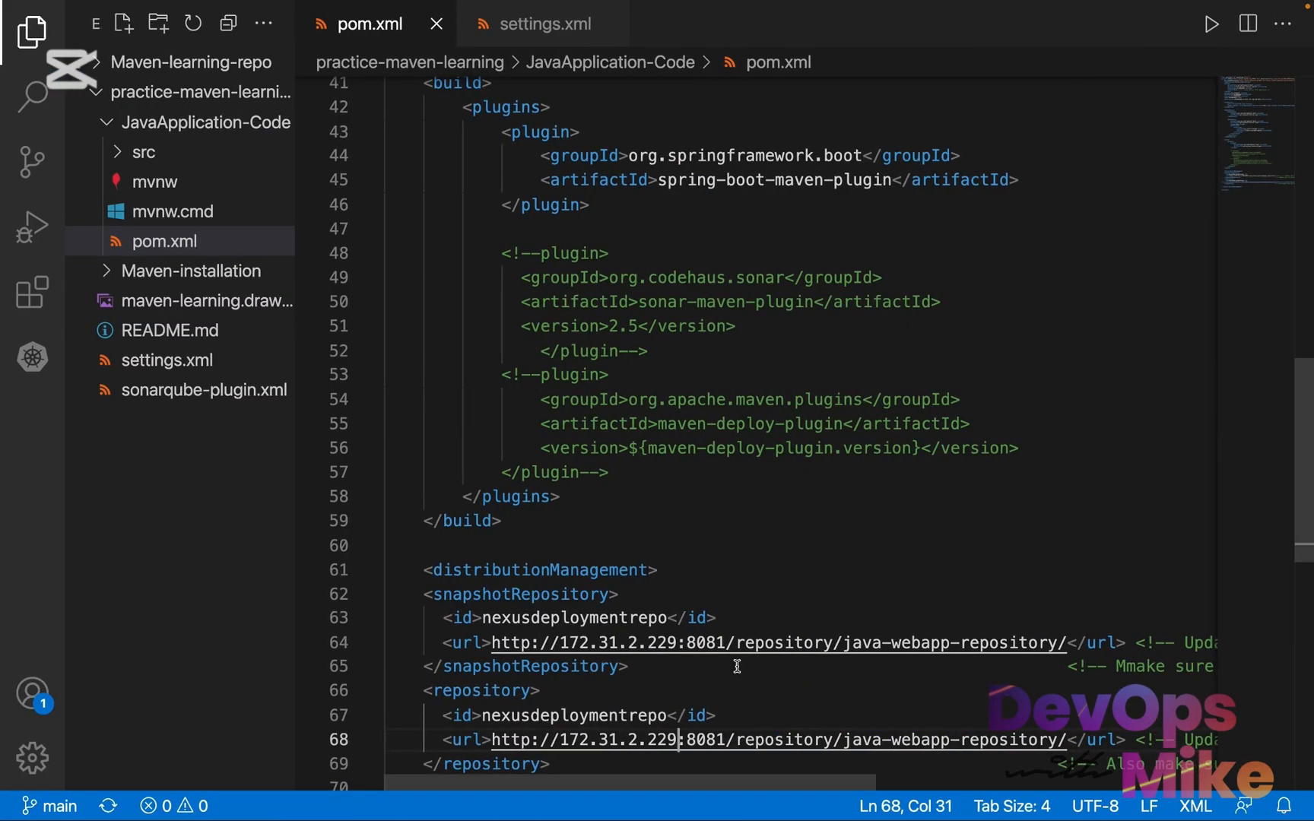
left_click_drag(677, 642, 541, 643)
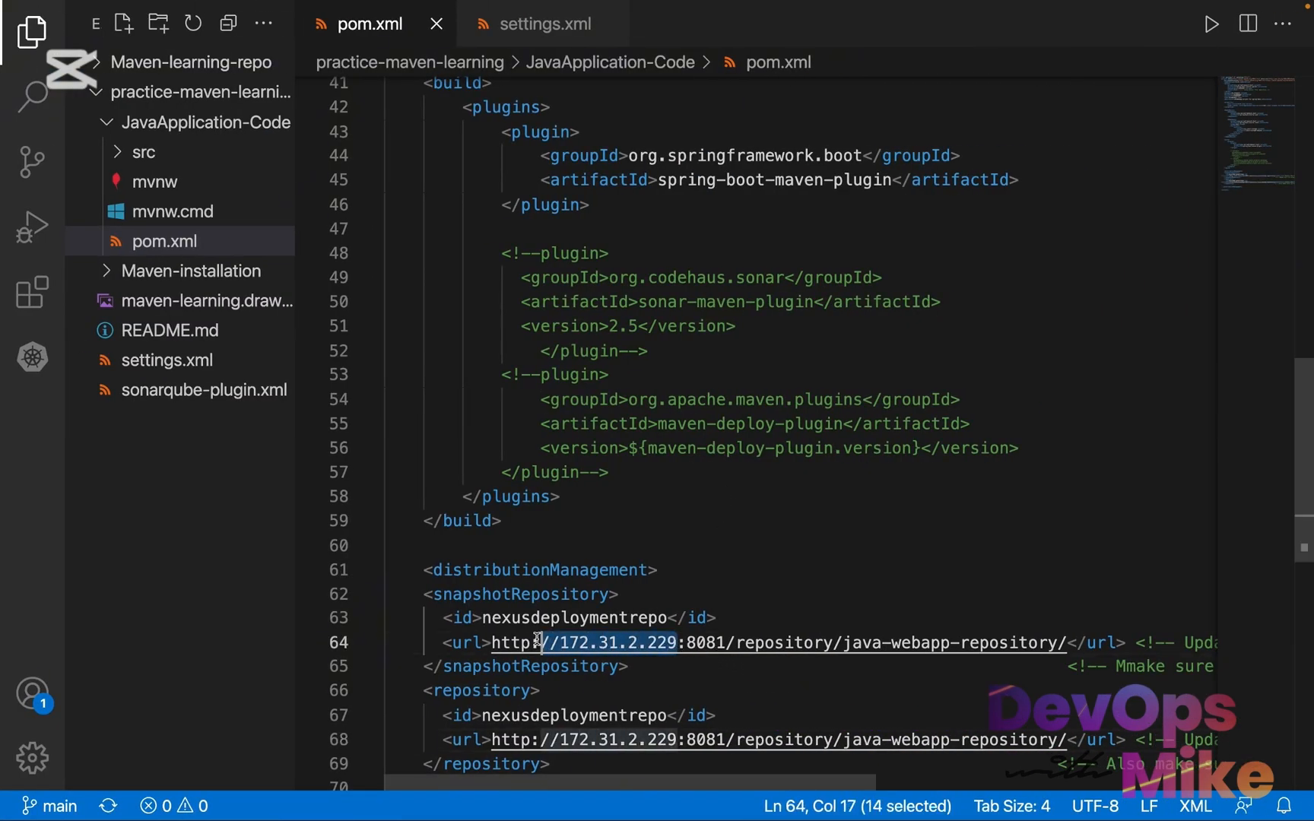
scroll(541, 642, "down", 3)
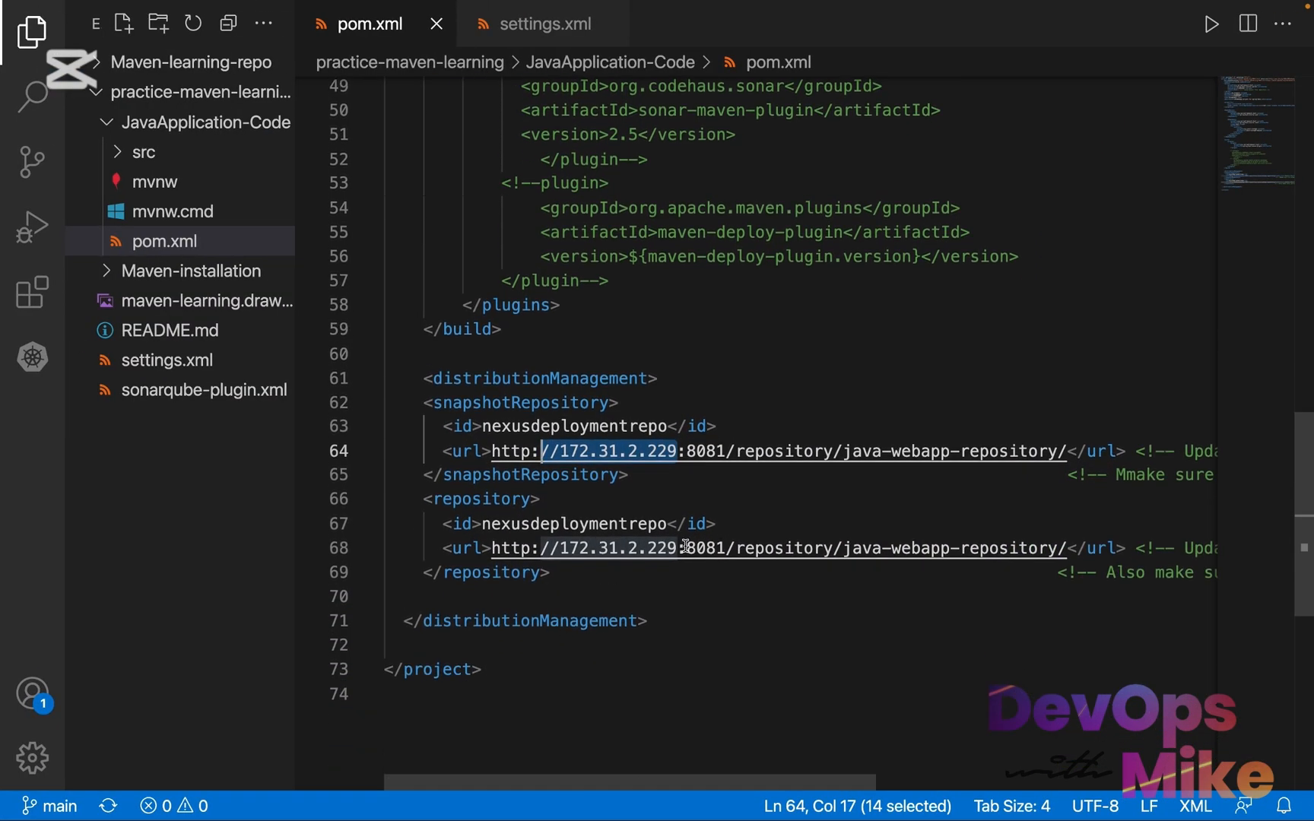
left_click_drag(682, 548, 560, 548)
key("super+c")
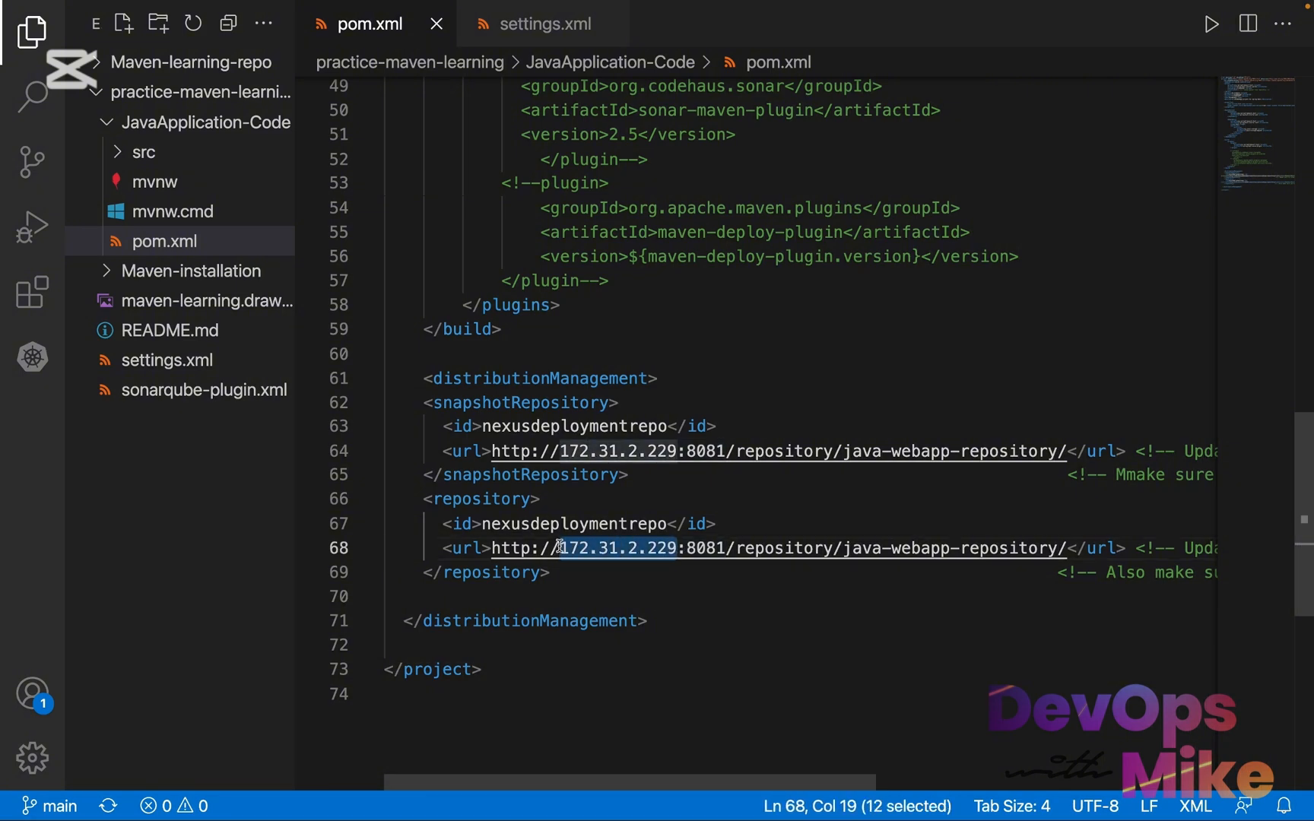
left_click(189, 362)
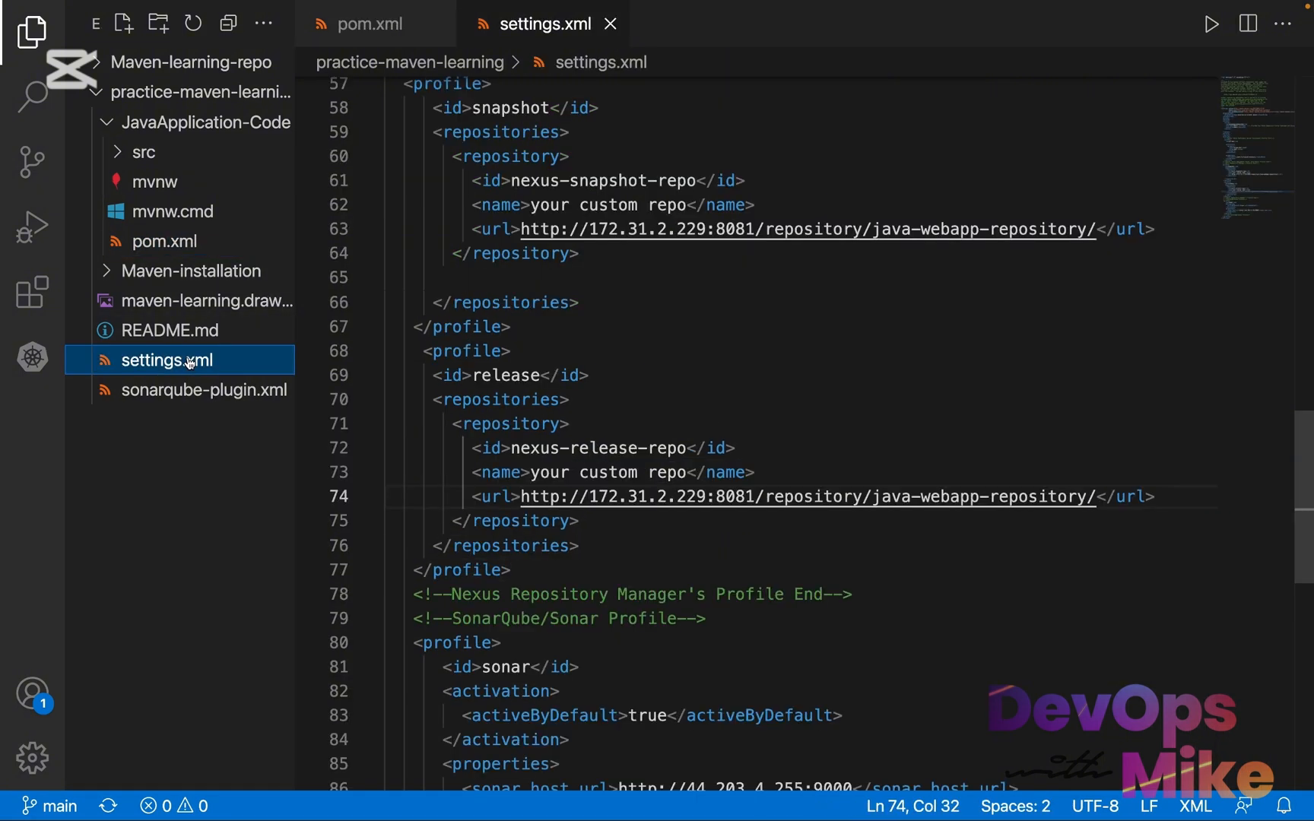
left_click_drag(706, 228, 522, 232)
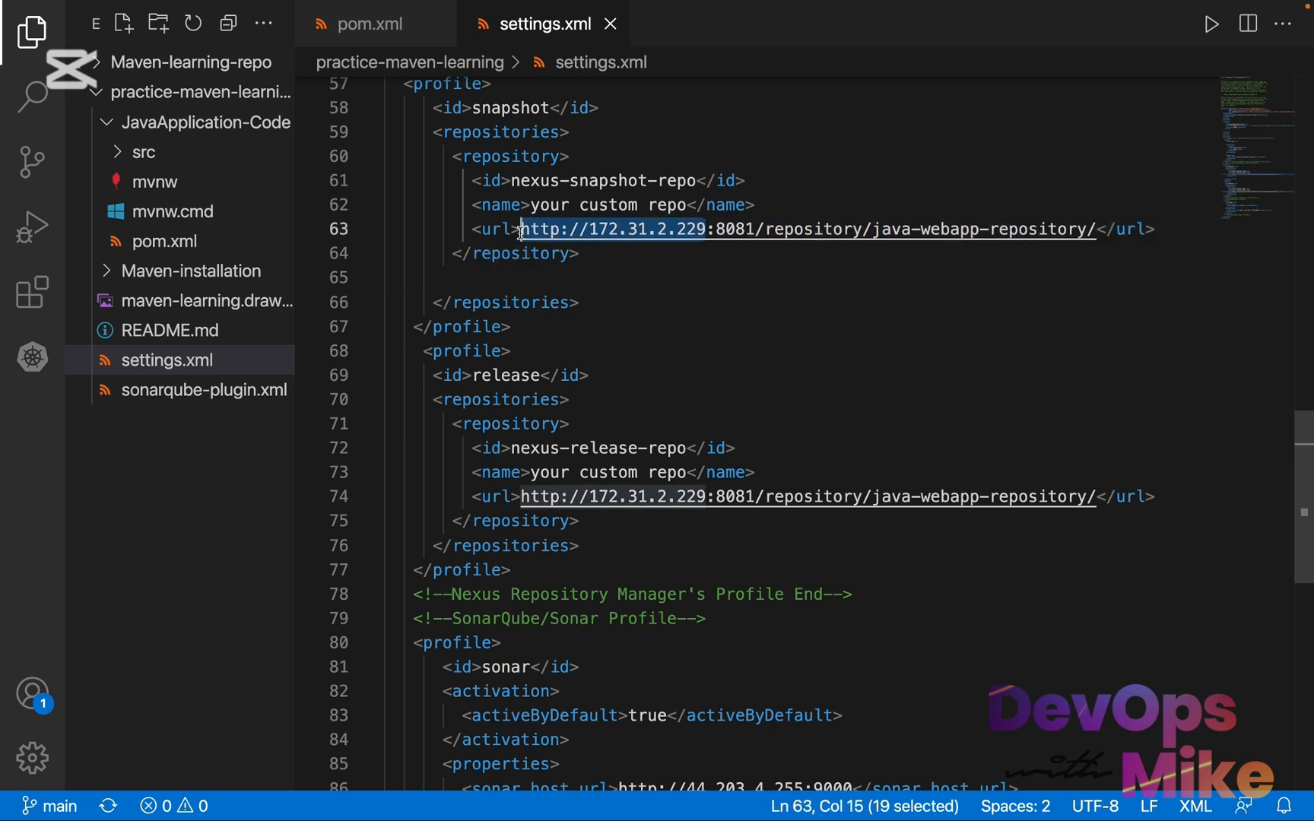
key("super+v")
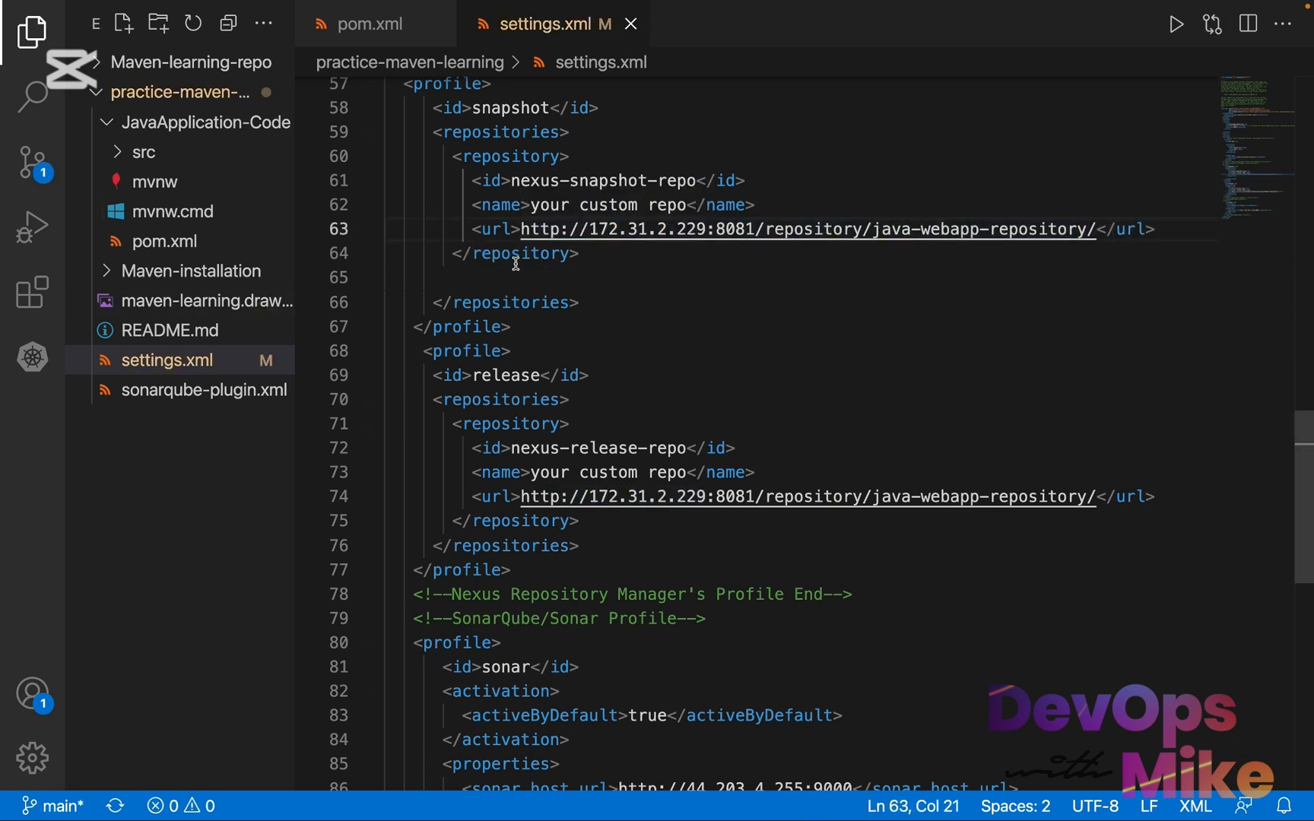
key("super+s")
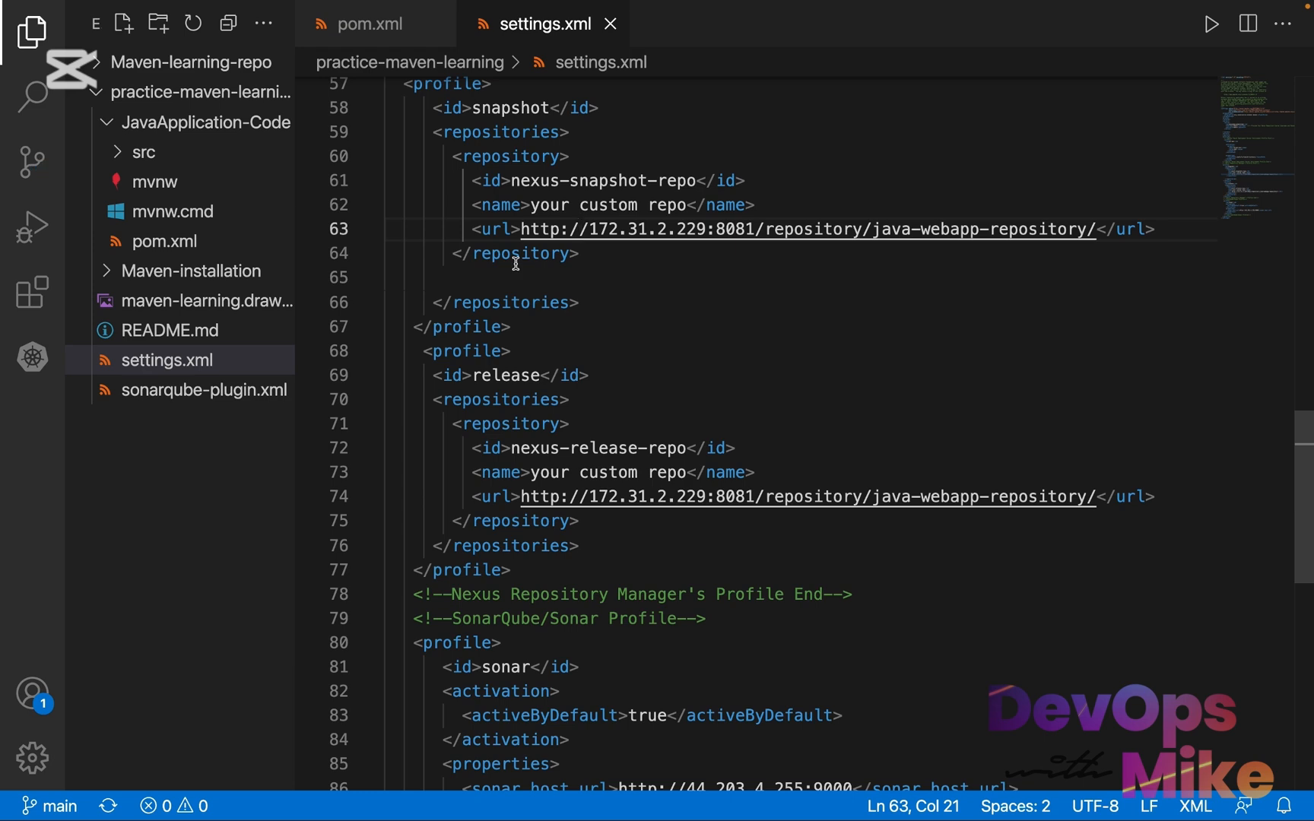
In settings.xml, highlight the Nexus server's IP address in the snapshot and release profiles' repository URLs
left_click_drag(590, 228, 704, 235)
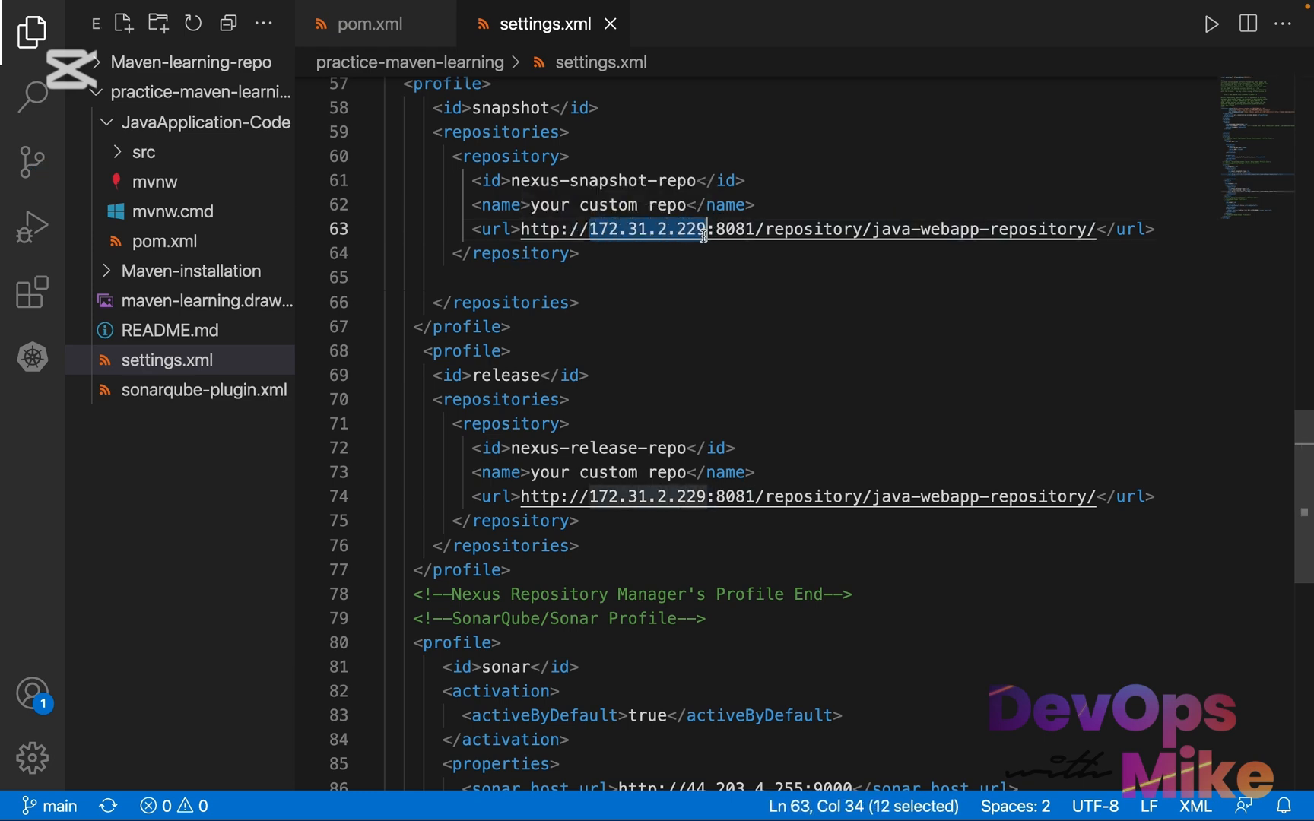
scroll(705, 235, "up", 20)
scroll(705, 236, "down", 12)
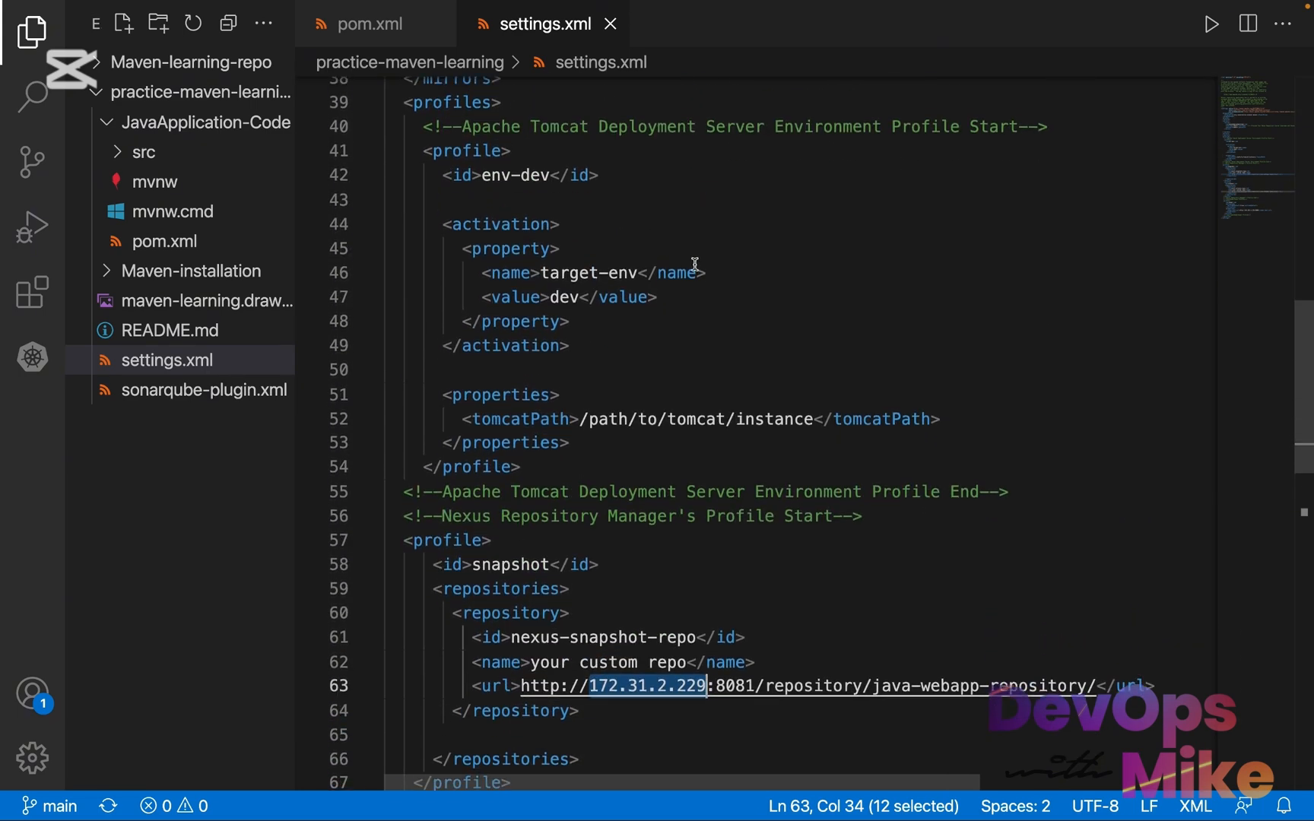
key("Escape")
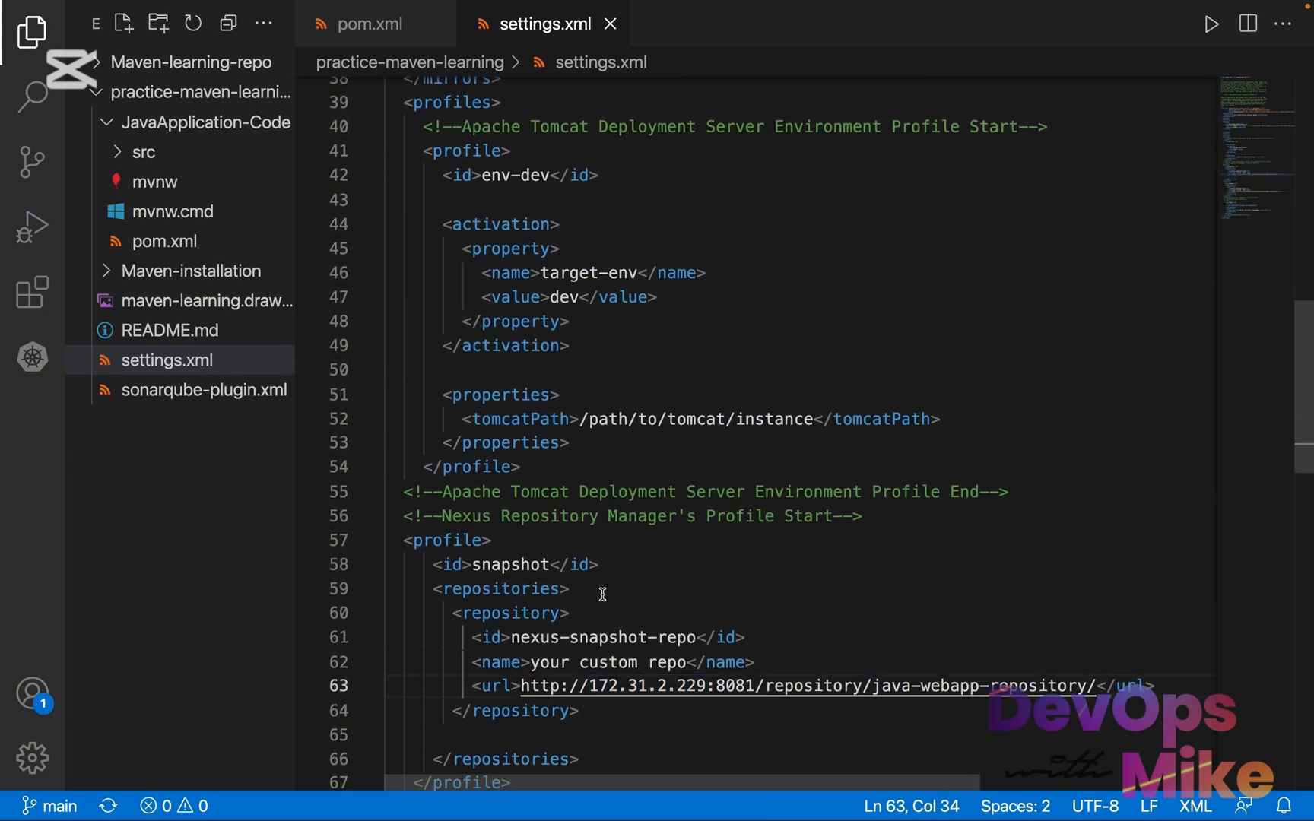
scroll(548, 666, "down", 6)
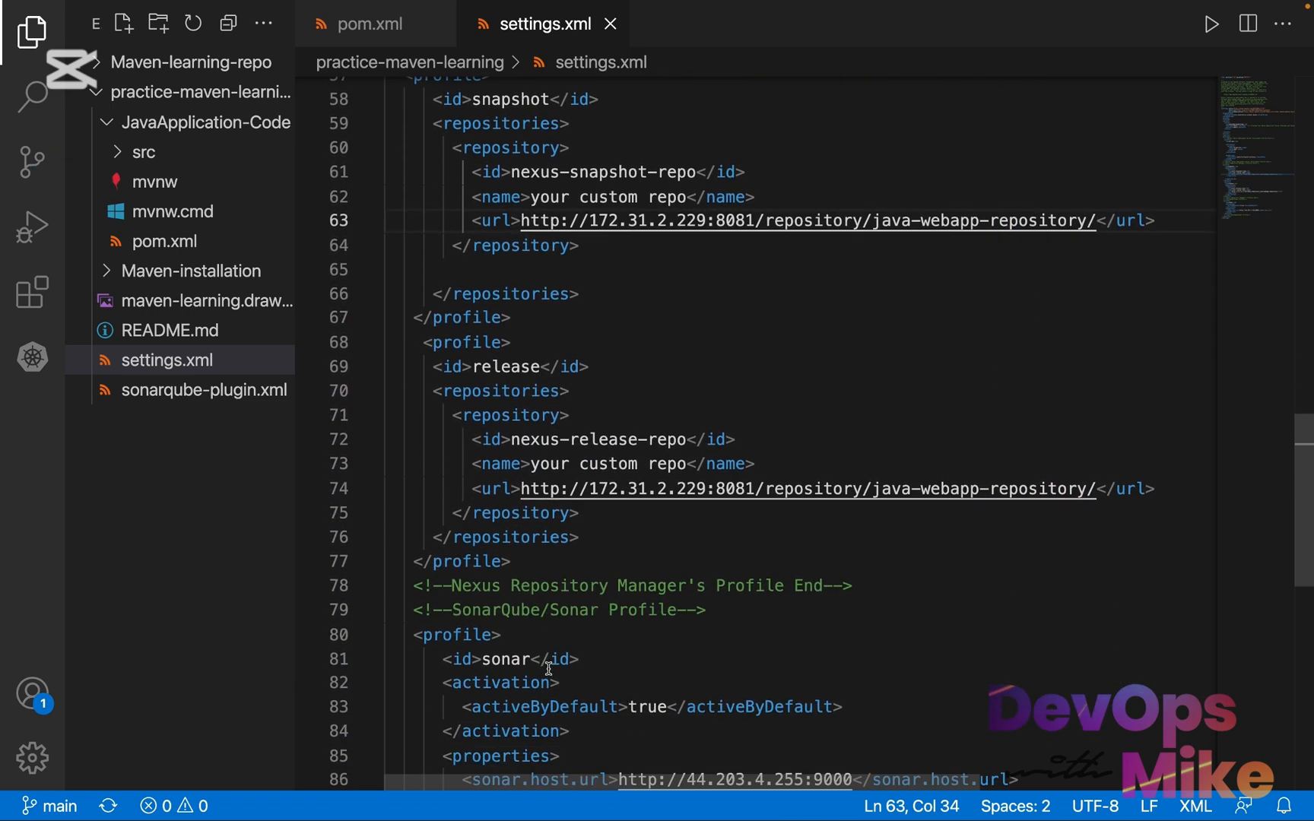
left_click_drag(706, 489, 587, 493)
key("Right")
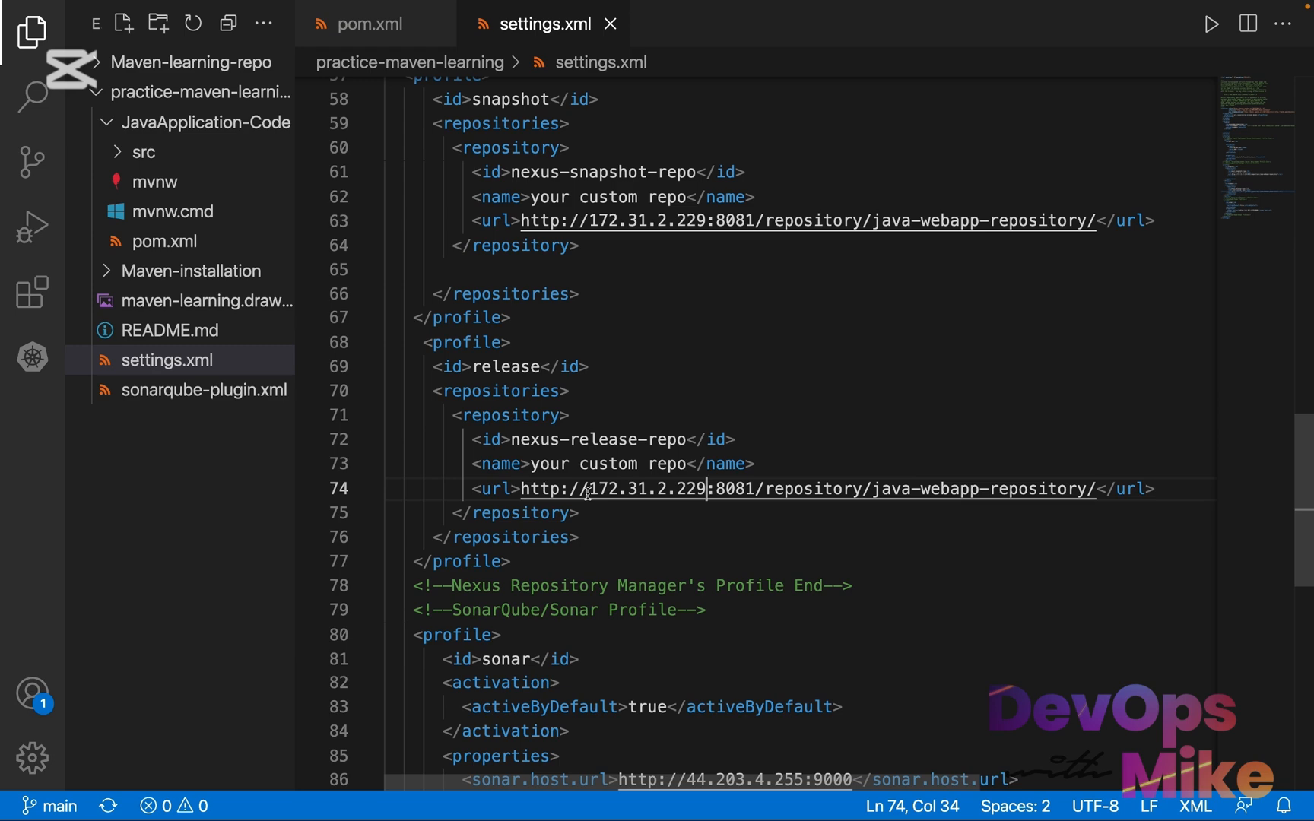
Highlight the SonarQube/Sonar profile block through the end of settings.xml and go back to the start of the file
scroll(587, 492, "down", 5)
left_click_drag(503, 547, 378, 235)
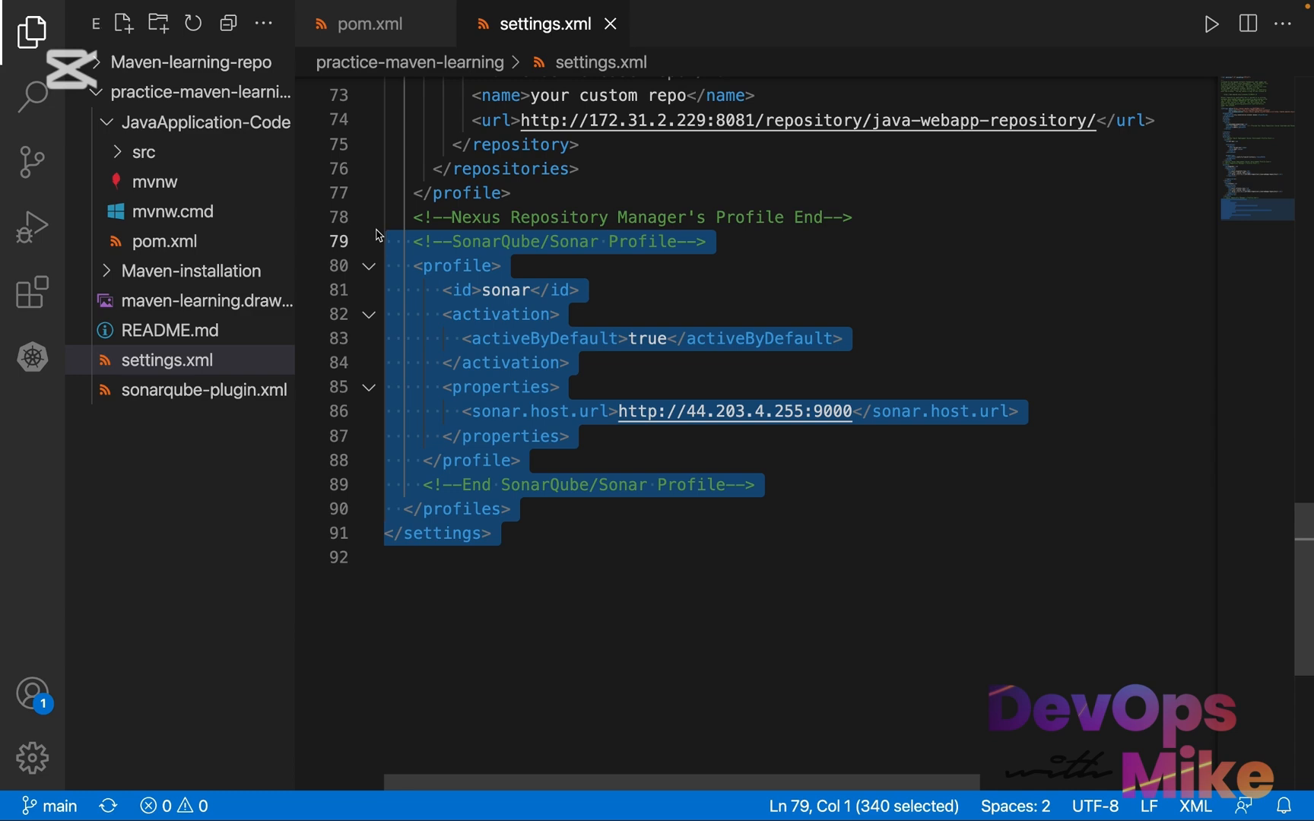
scroll(376, 228, "up", 20)
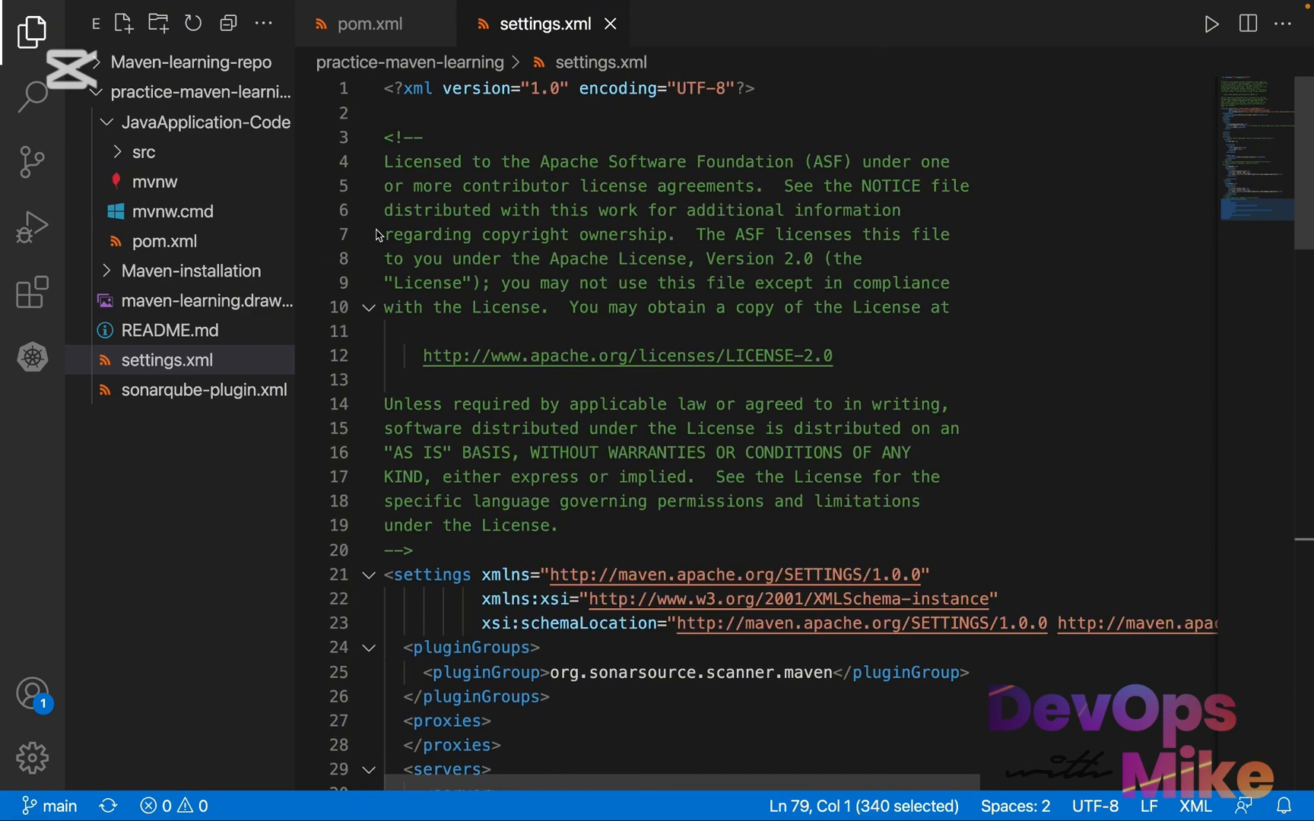
In settings.xml, delete the "e" after "Lic" in the license comment's word "Licensed" and save the file
double_click(421, 161)
left_click(421, 158)
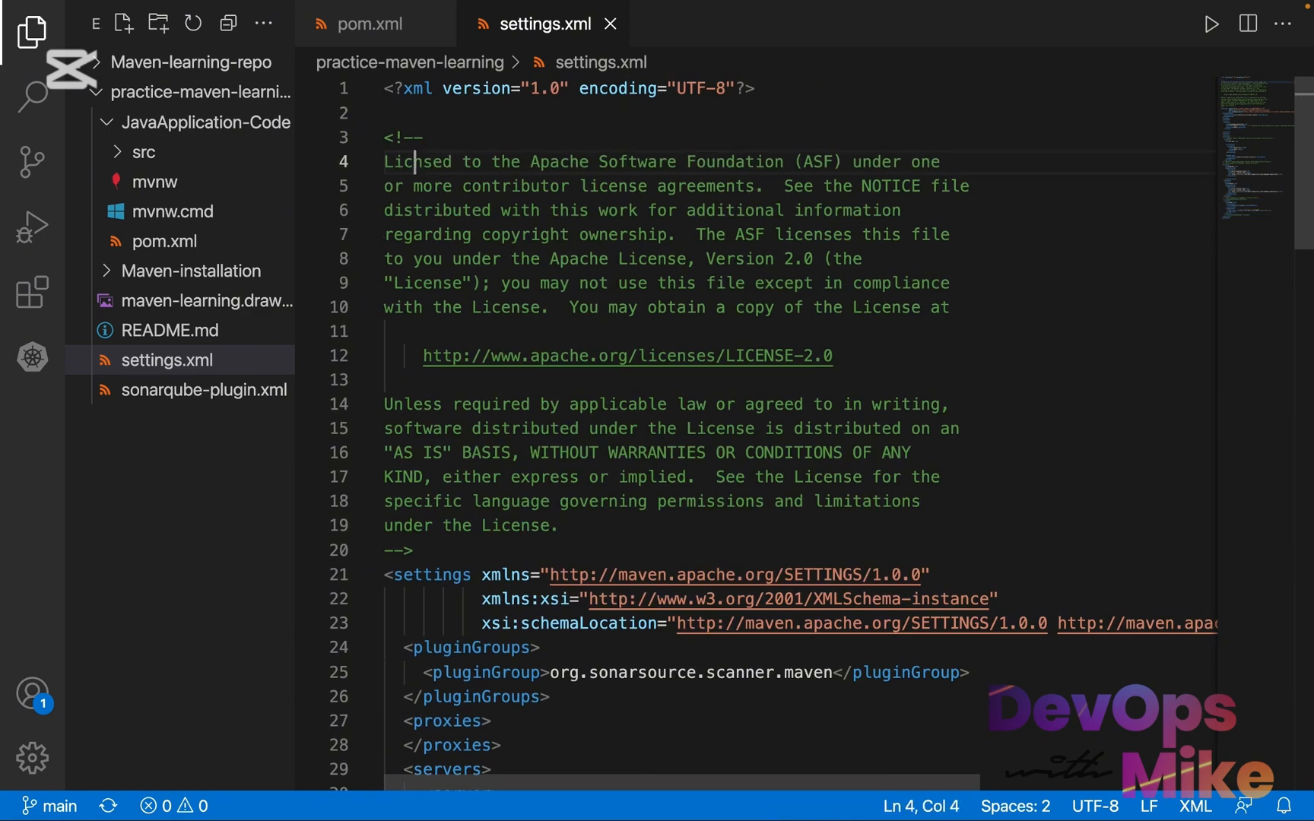
scroll(537, 454, "down", 3)
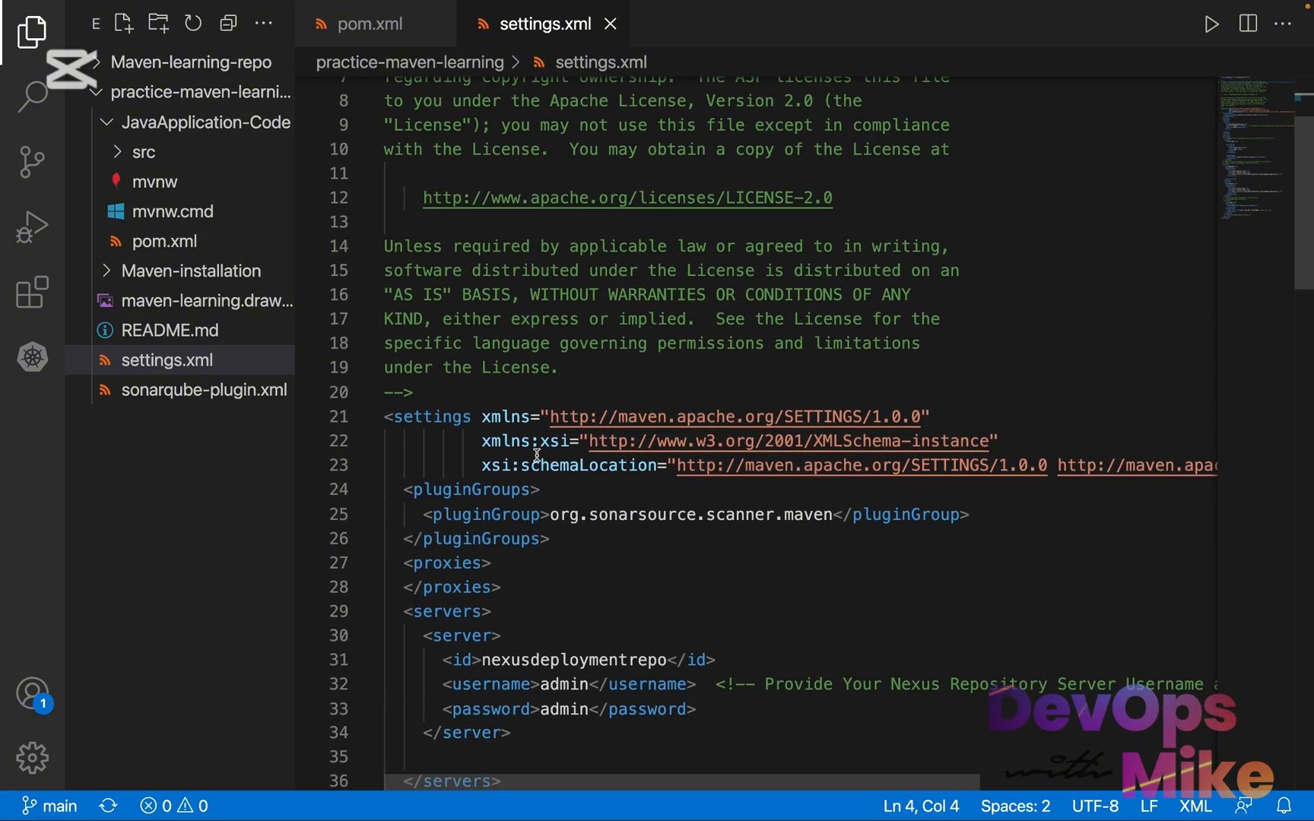
scroll(536, 454, "down", 3)
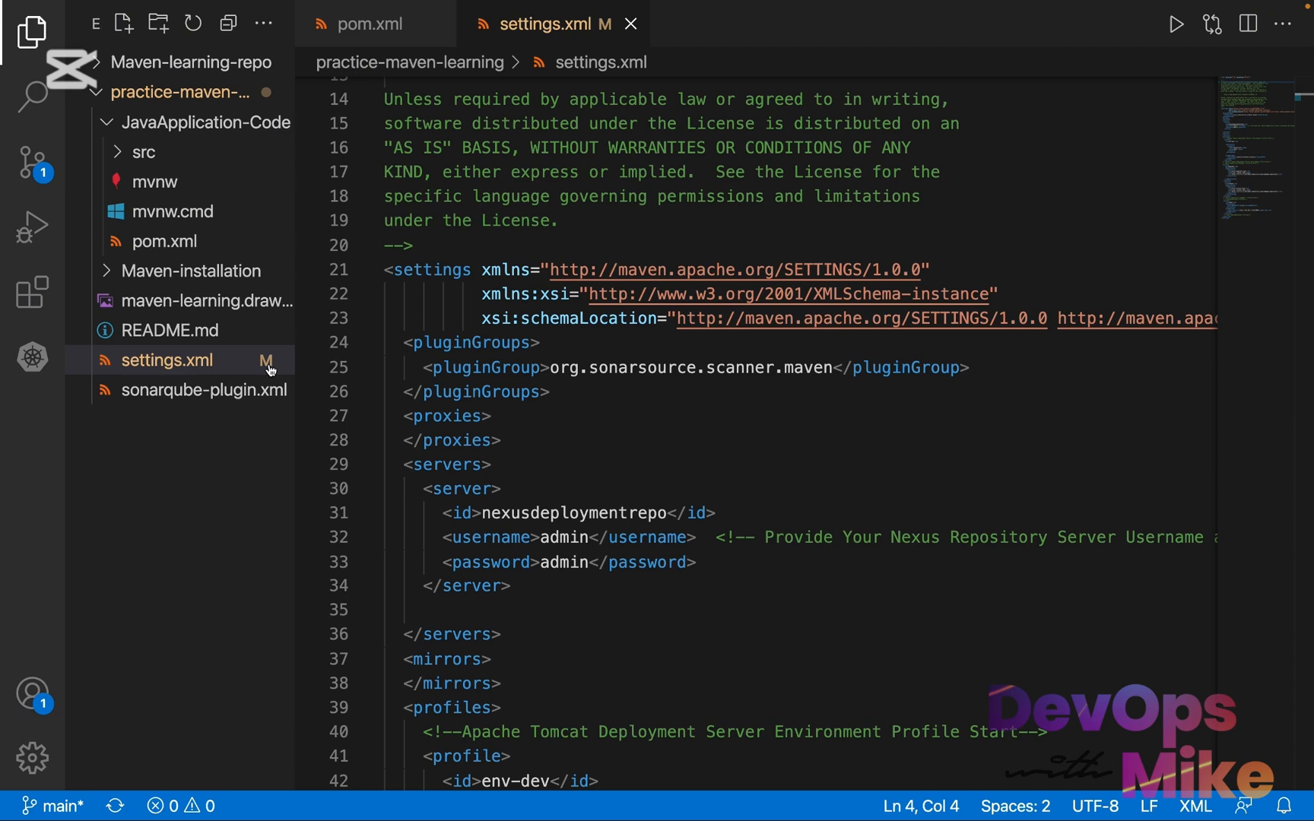
In pom.xml, delete the "i" from the closing tag of the commented-out maven-deploy-plugin block and save the file
left_click(253, 251)
left_click(570, 272)
key("BackSpace")
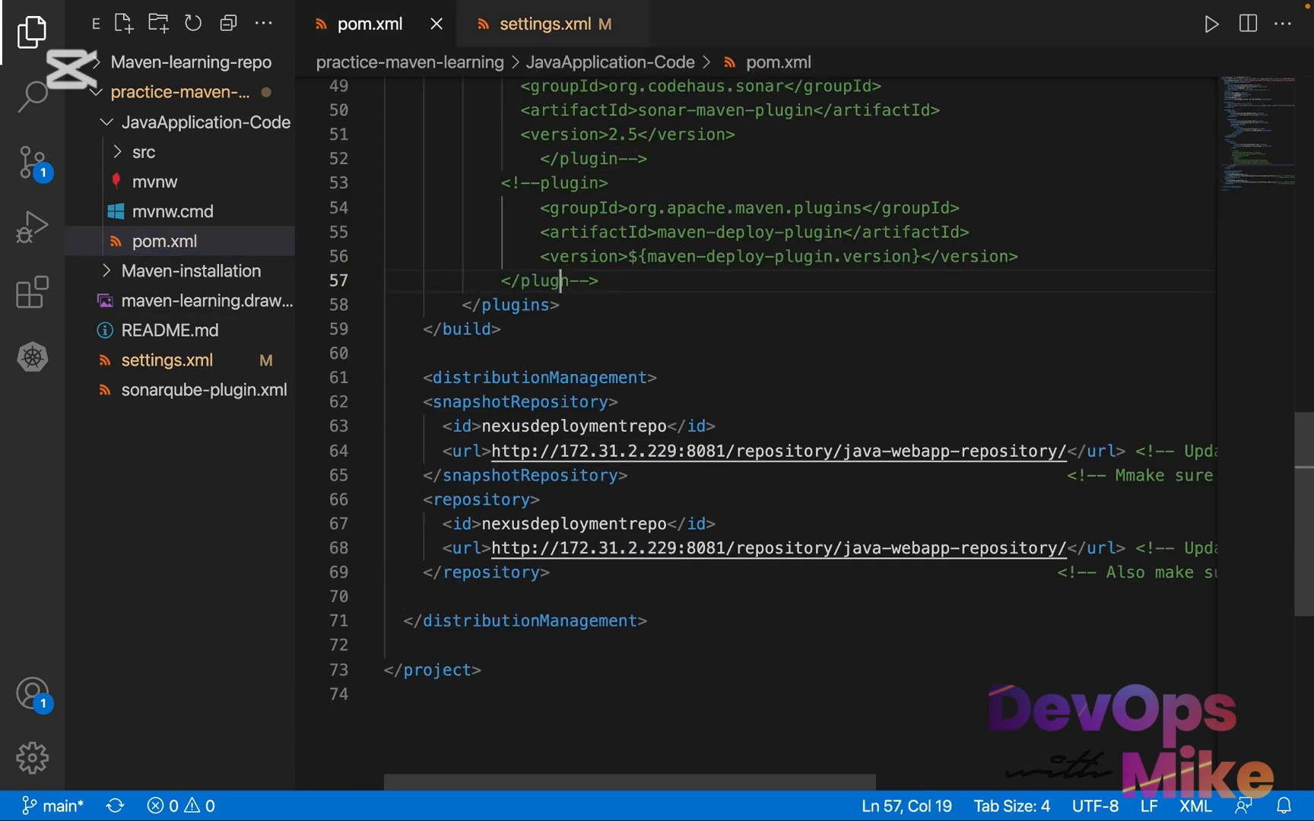
Look through the edited settings.xml and pom.xml, then view the practice-maven-learning repository on GitHub
left_click(232, 364)
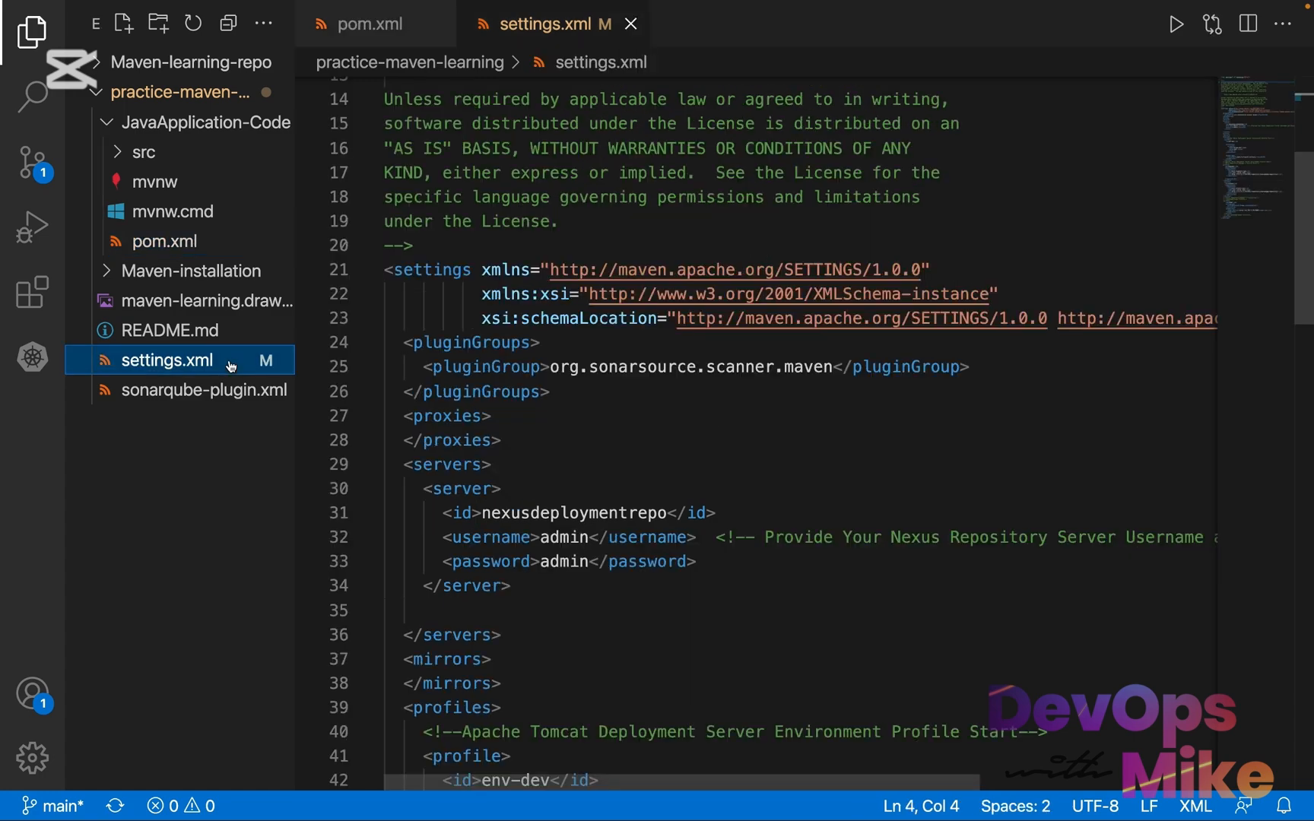
scroll(486, 600, "down", 3)
scroll(490, 636, "up", 8)
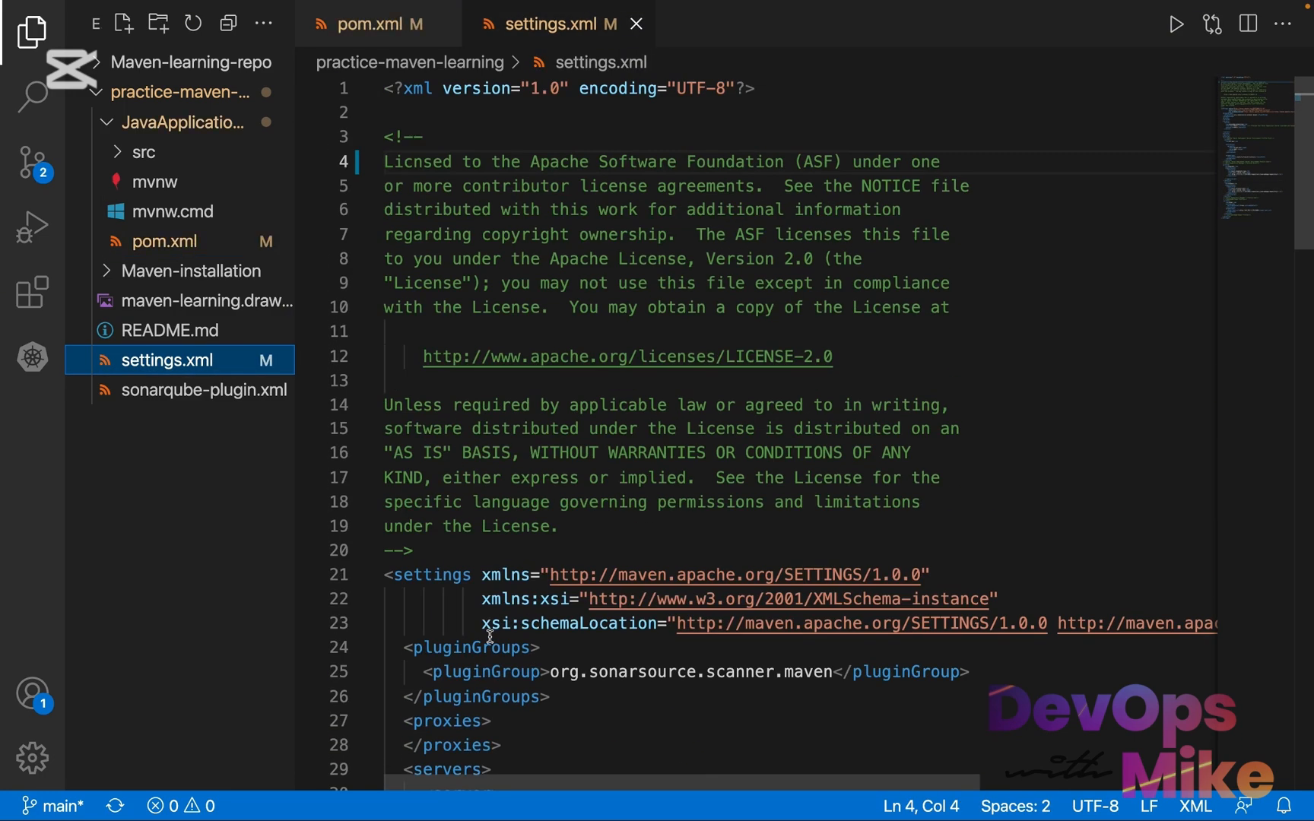
scroll(490, 636, "down", 20)
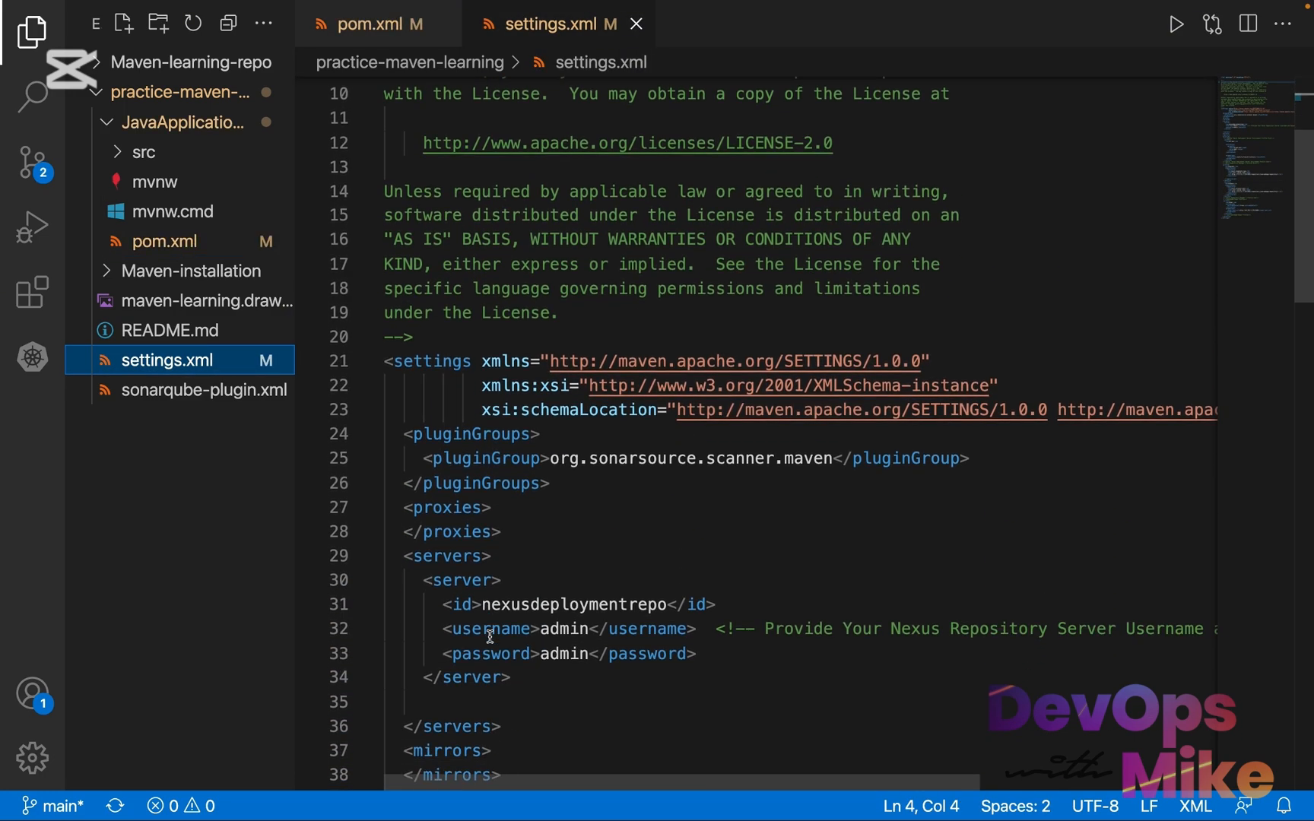
scroll(489, 636, "down", 1)
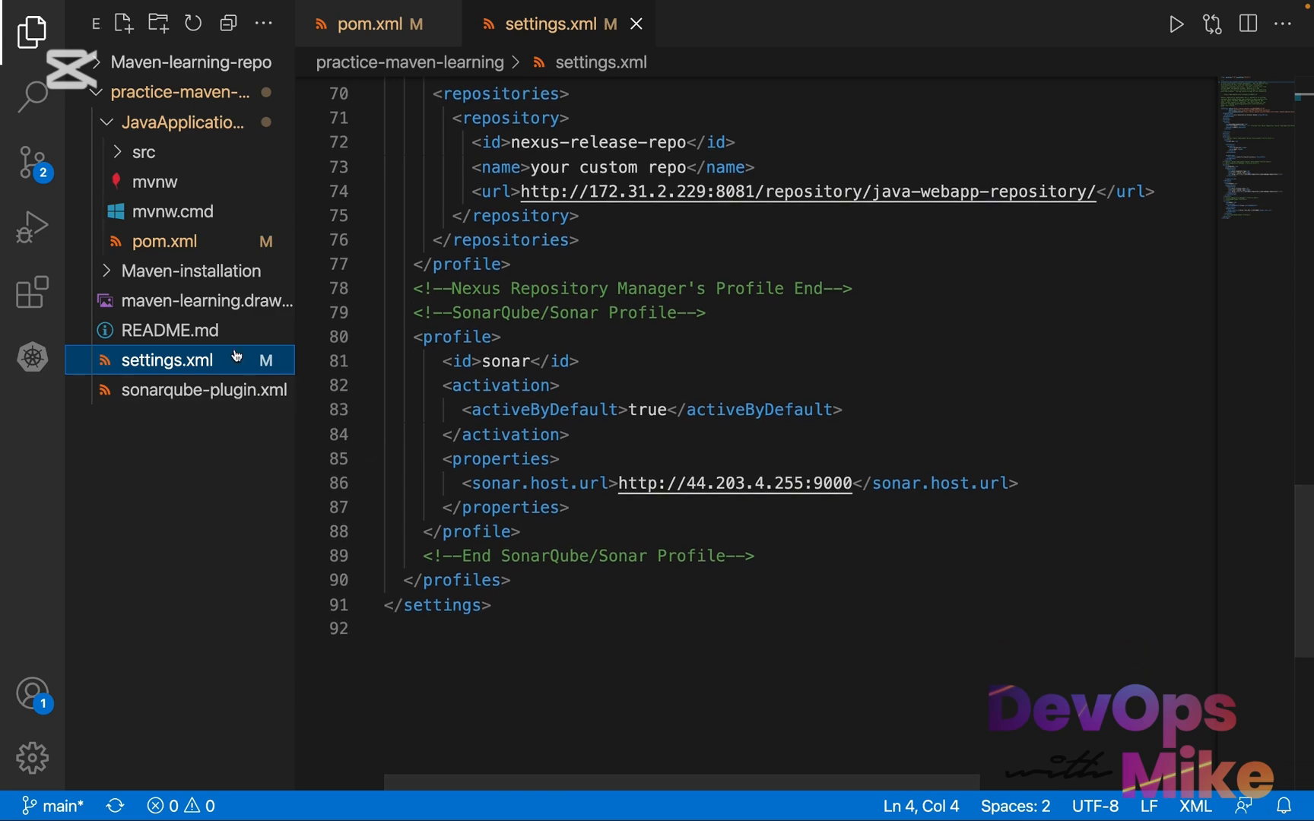
left_click(262, 241)
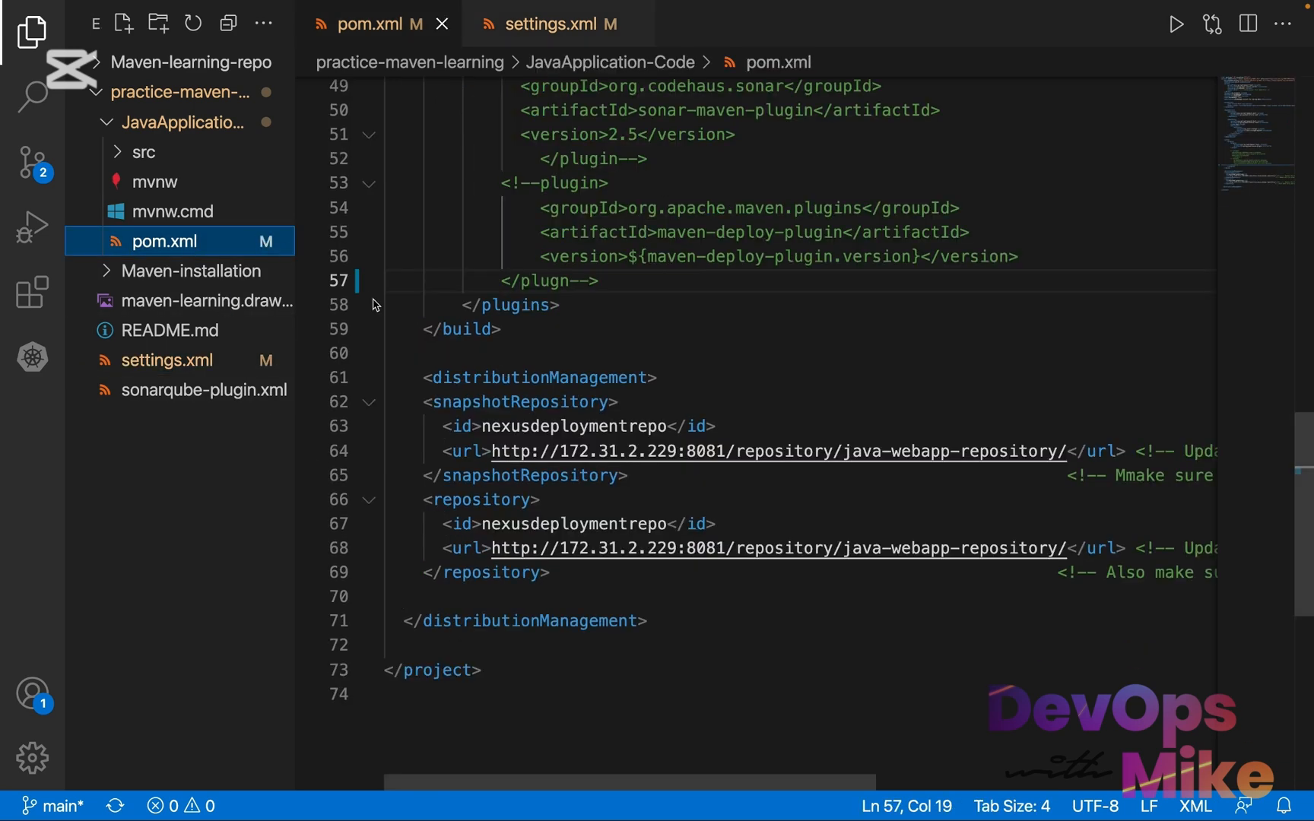
scroll(532, 399, "up", 16)
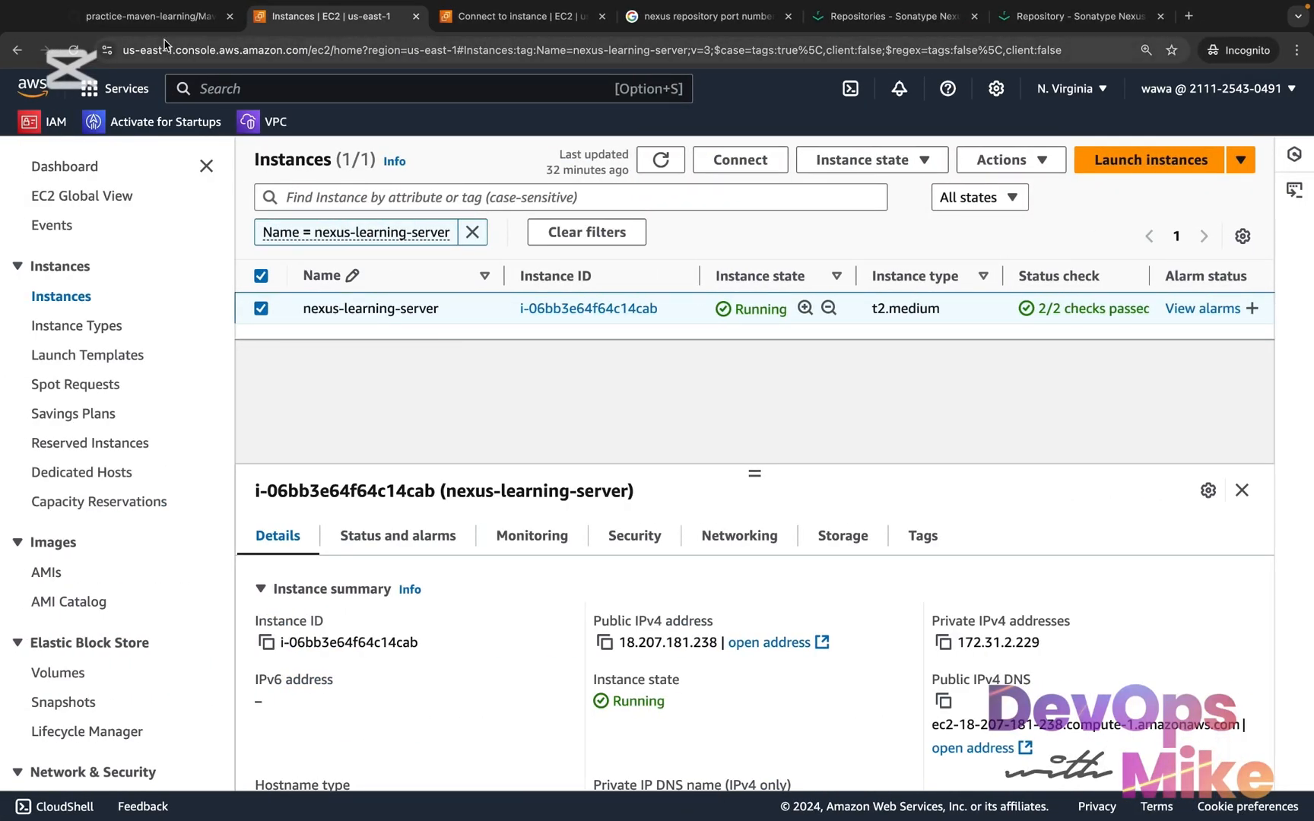
left_click(186, 28)
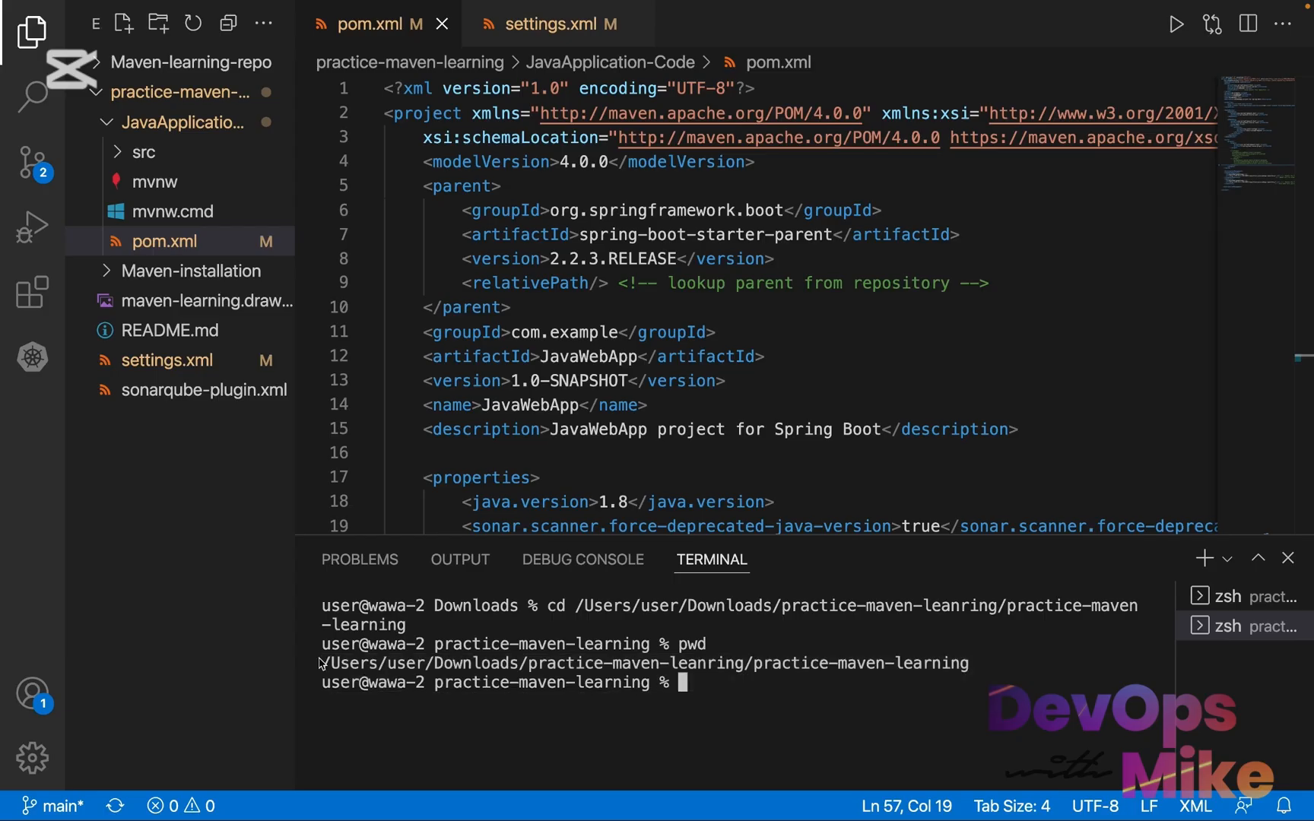
Run git status in the local practice-maven-learning repository and highlight the entries for pom.xml and settings.xml
left_click_drag(321, 663, 967, 663)
left_click(851, 690)
type("git status")
key("Return")
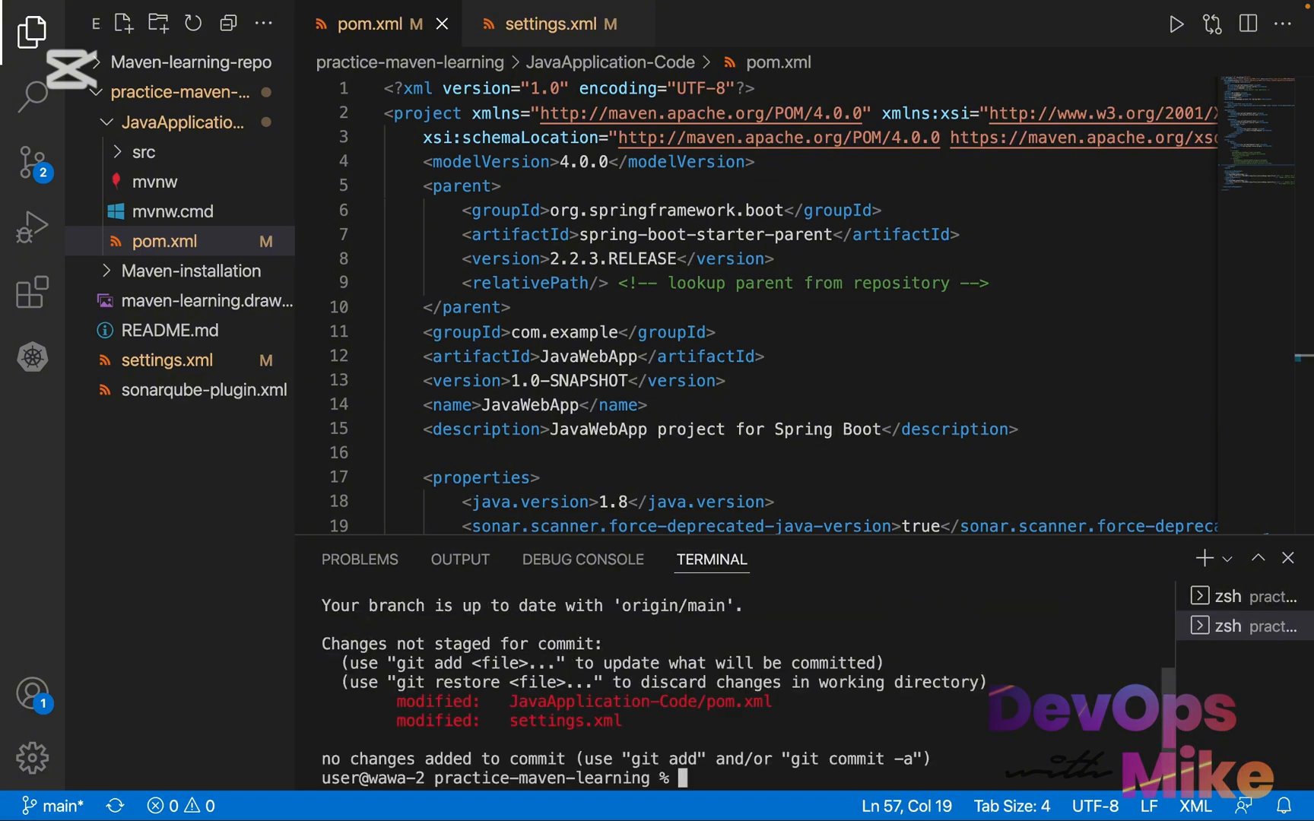
left_click_drag(783, 702, 399, 707)
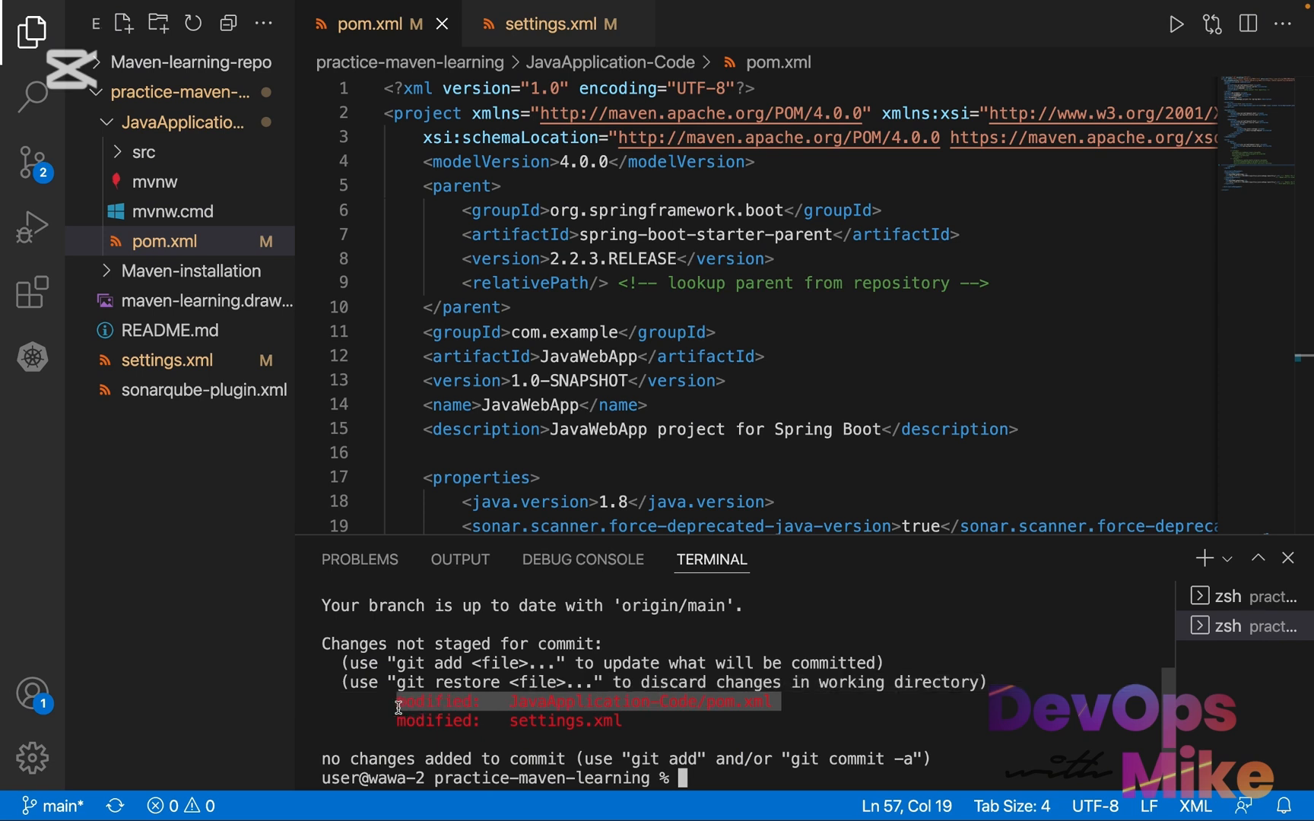
left_click_drag(631, 739, 397, 722)
scroll(654, 439, "down", 5)
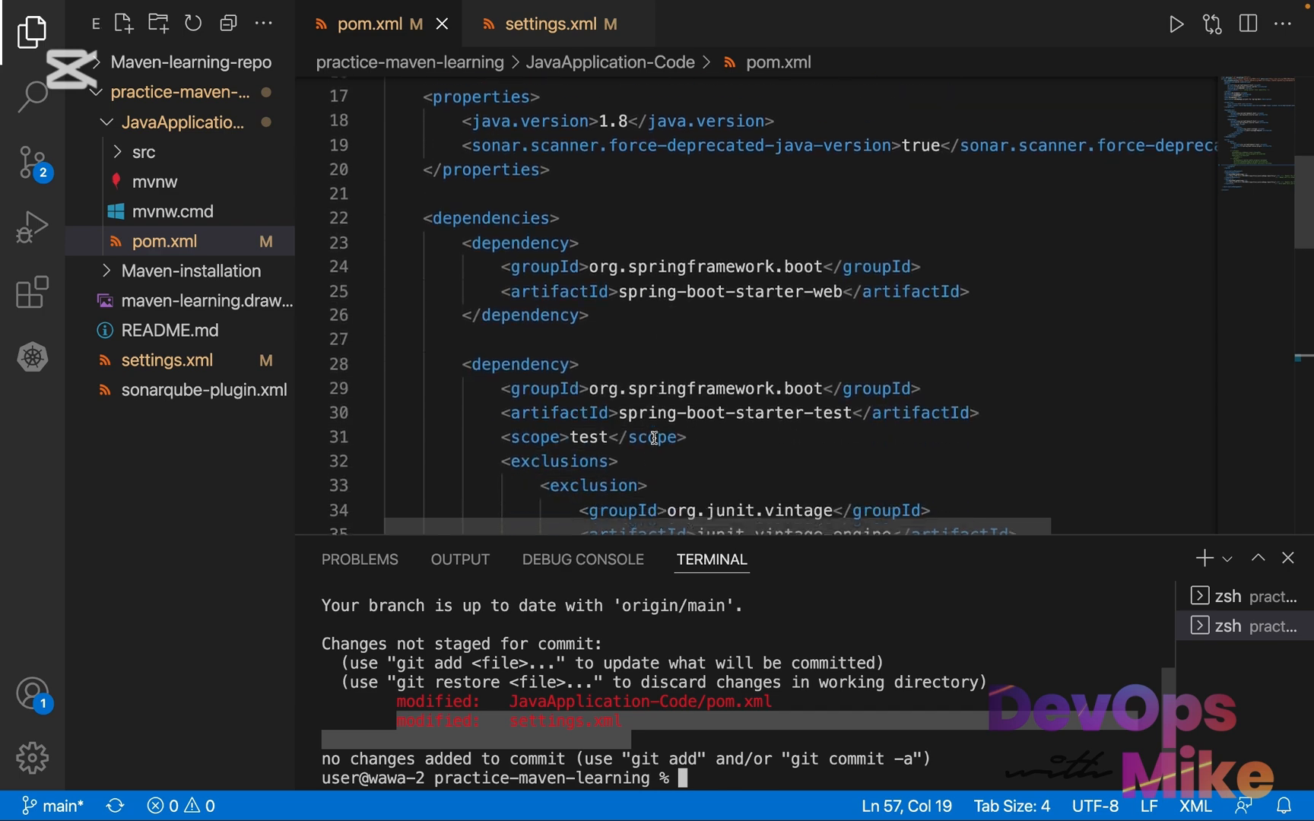
scroll(654, 439, "down", 4)
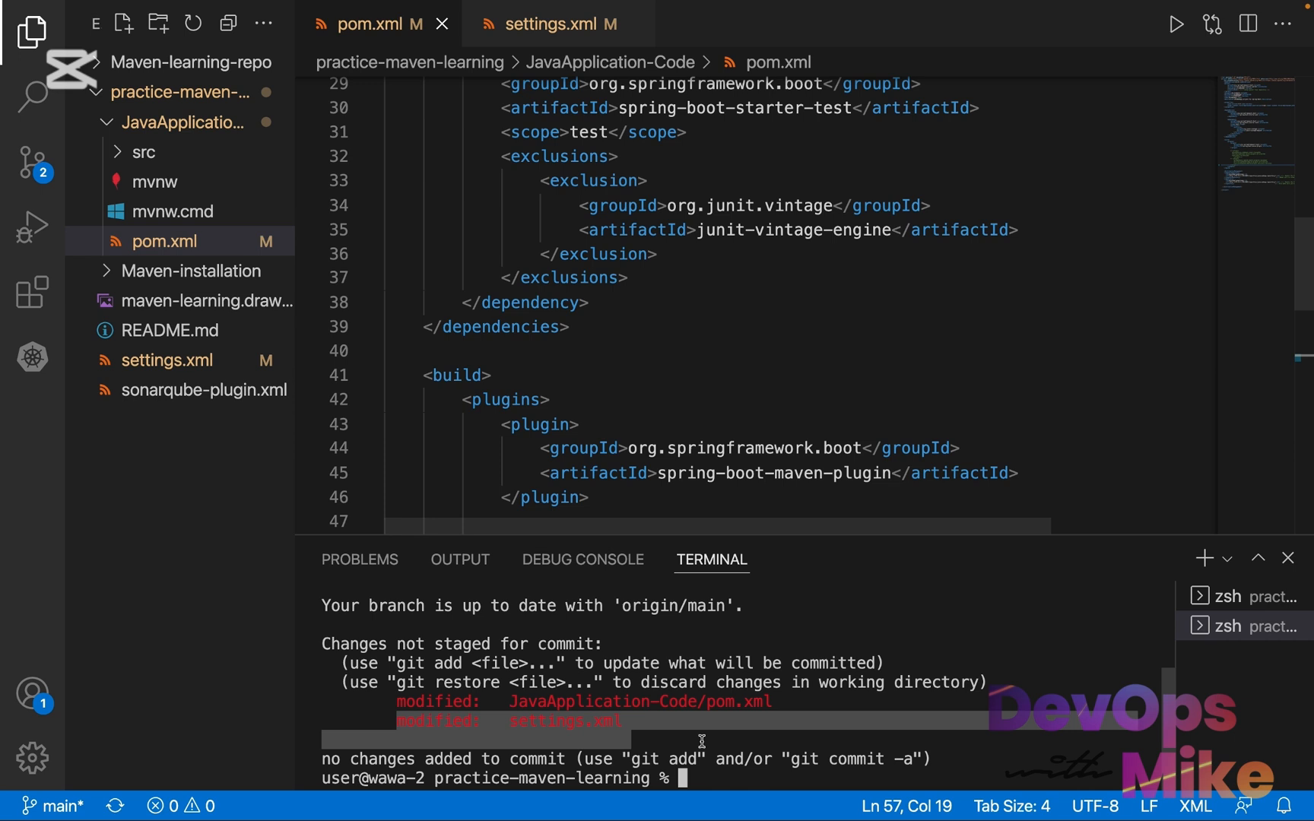
Stage all changes with "git add ." and check the staged files with git status
type("git add .")
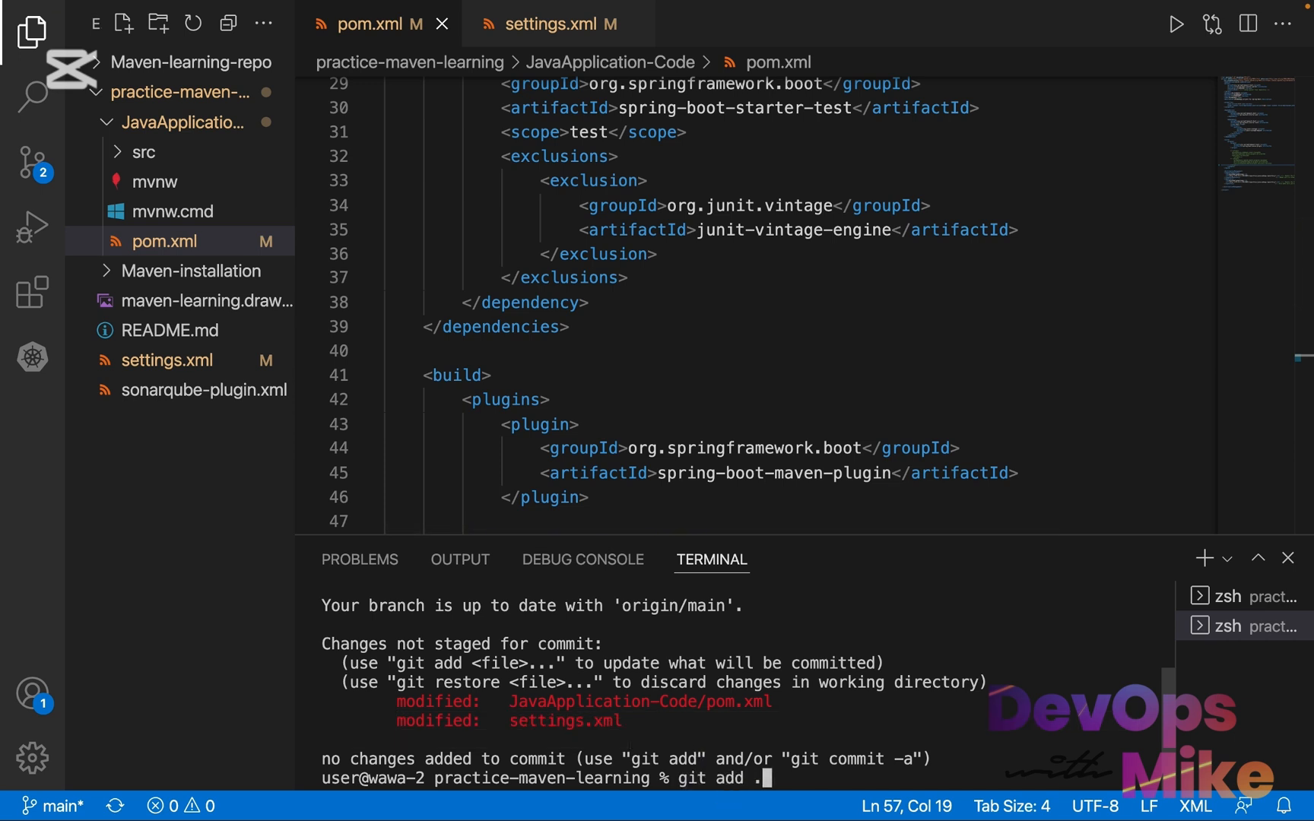
key("Return")
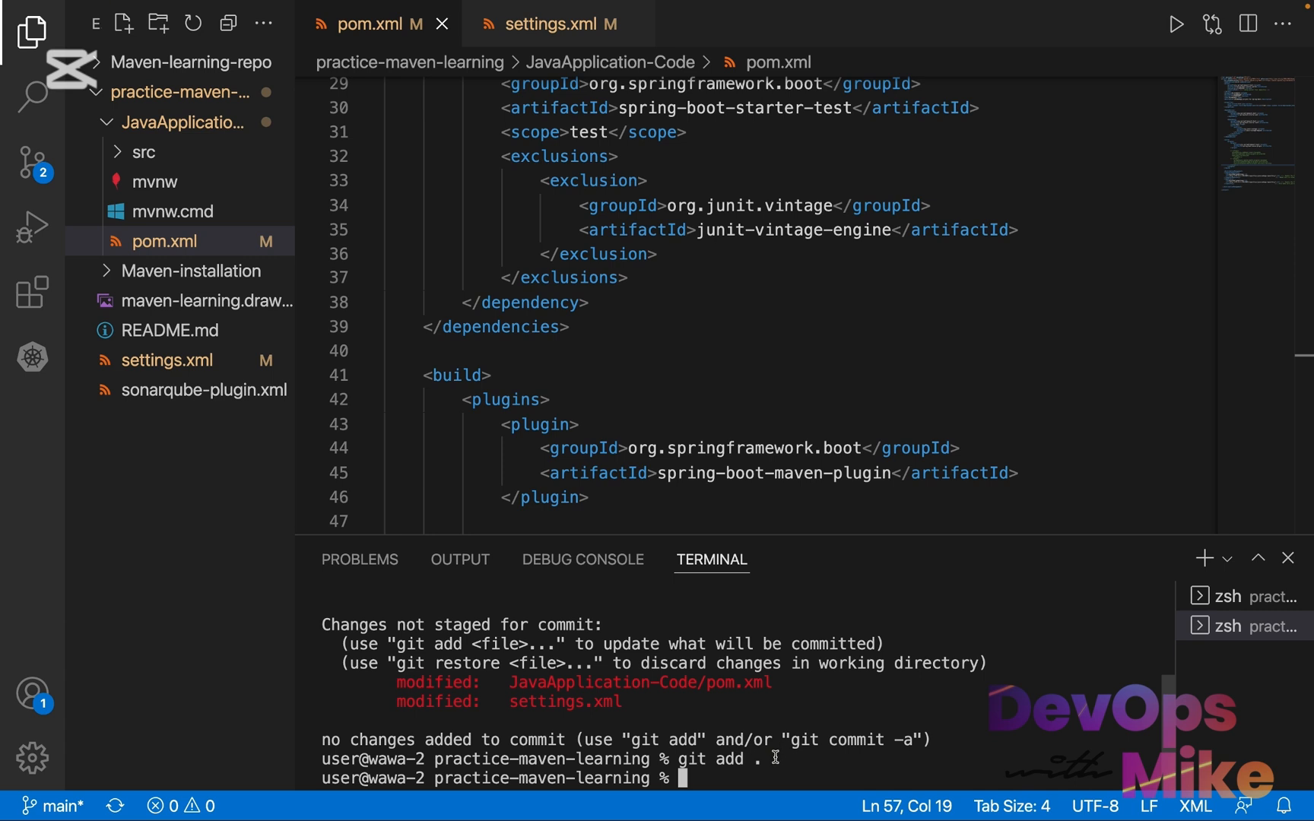
left_click_drag(772, 759, 725, 759)
left_click_drag(639, 701, 396, 680)
type("git status")
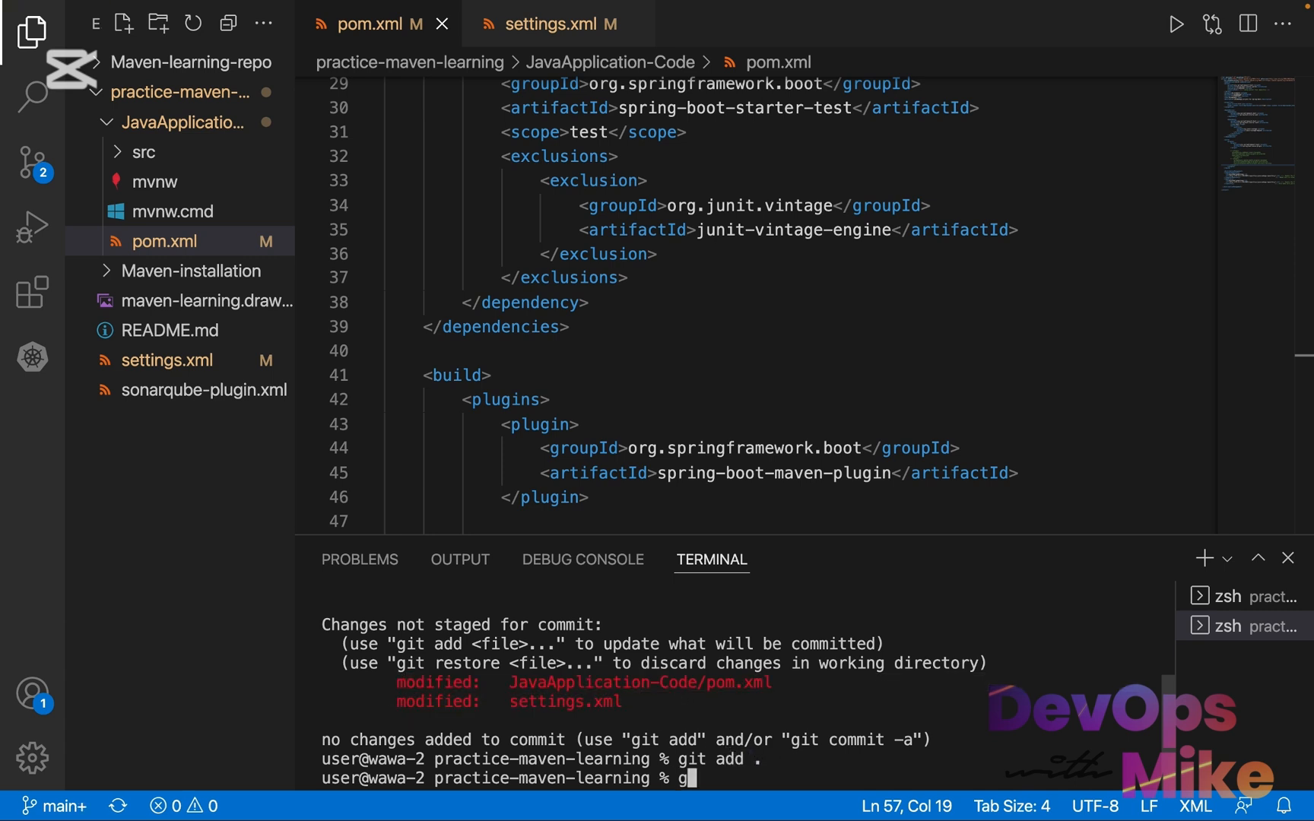
key("Return")
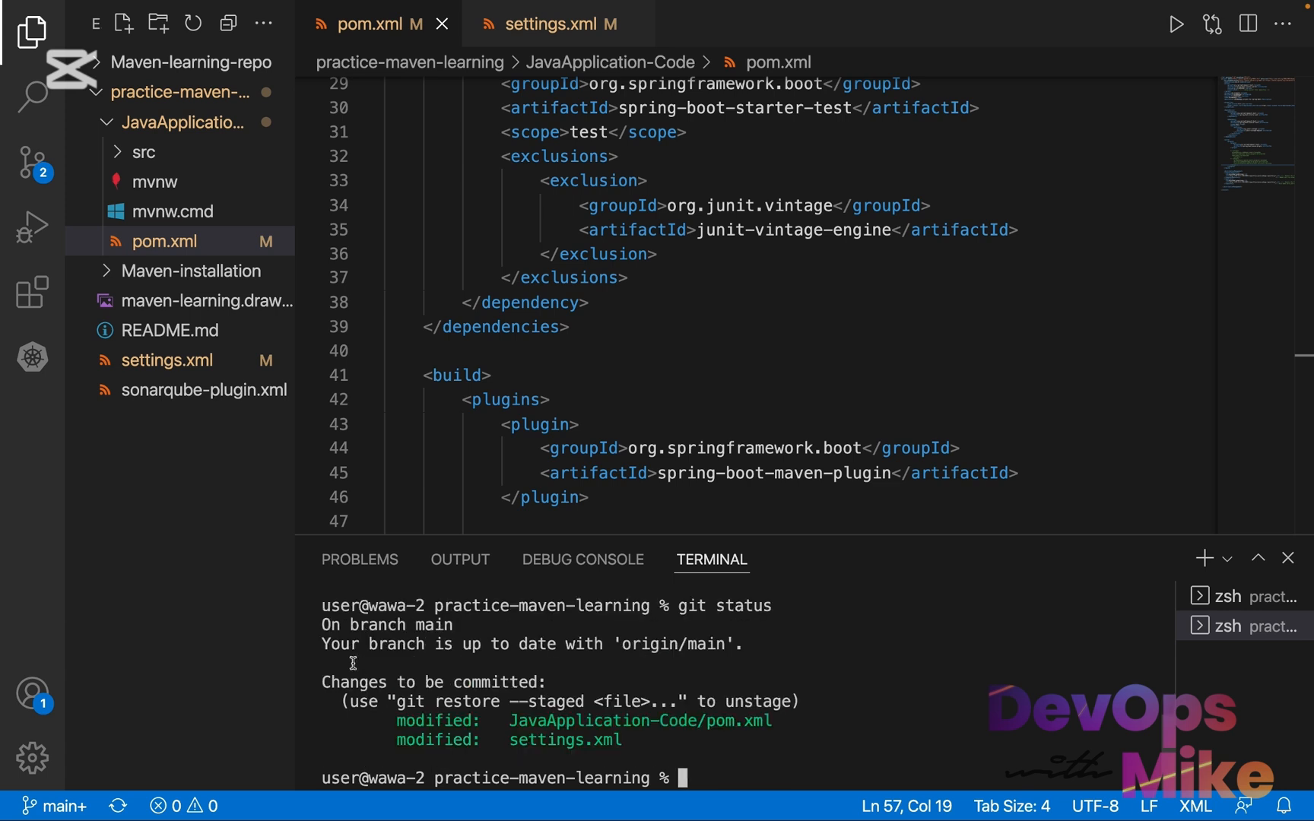
left_click_drag(648, 741, 302, 722)
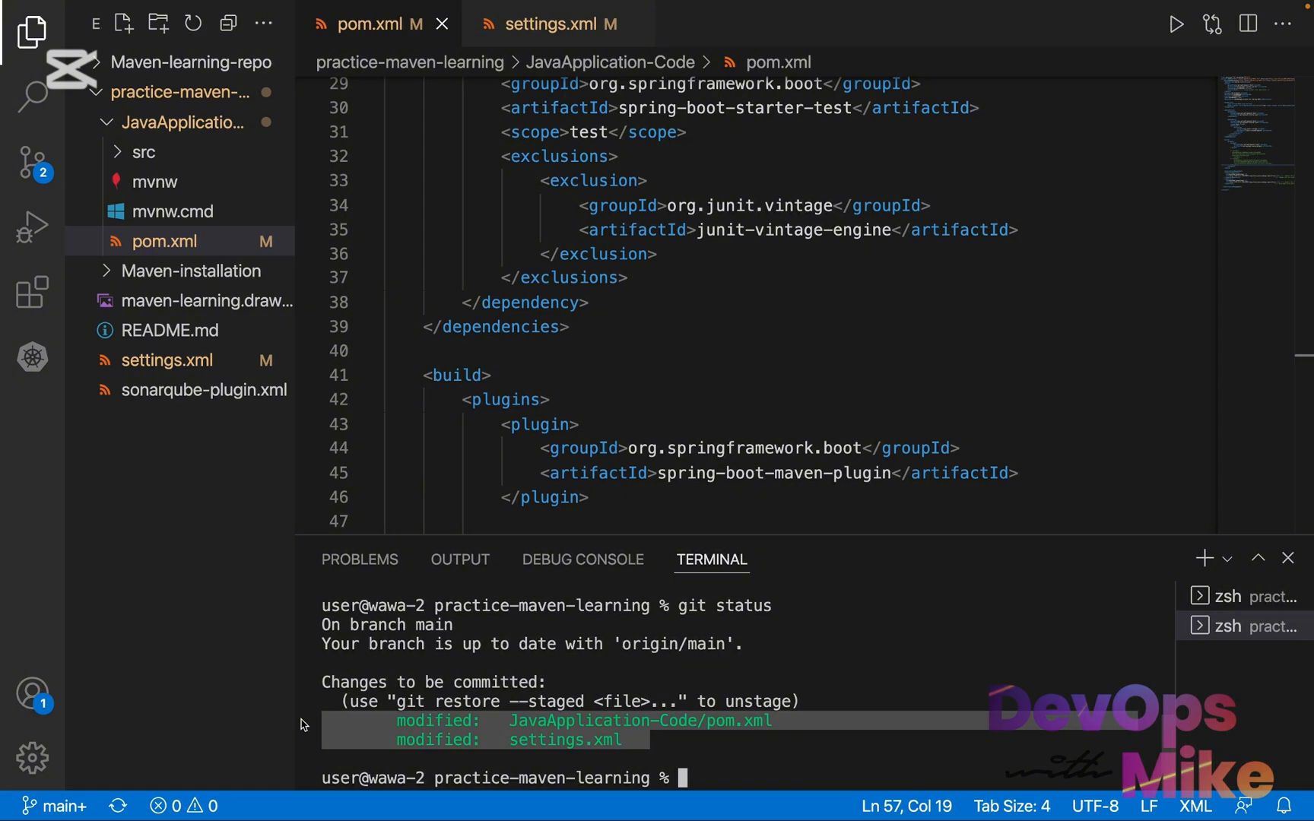
Commit the staged files with the message "modified pom.xml and settings.xml" and review the commit summary
left_click(758, 747)
type("gi")
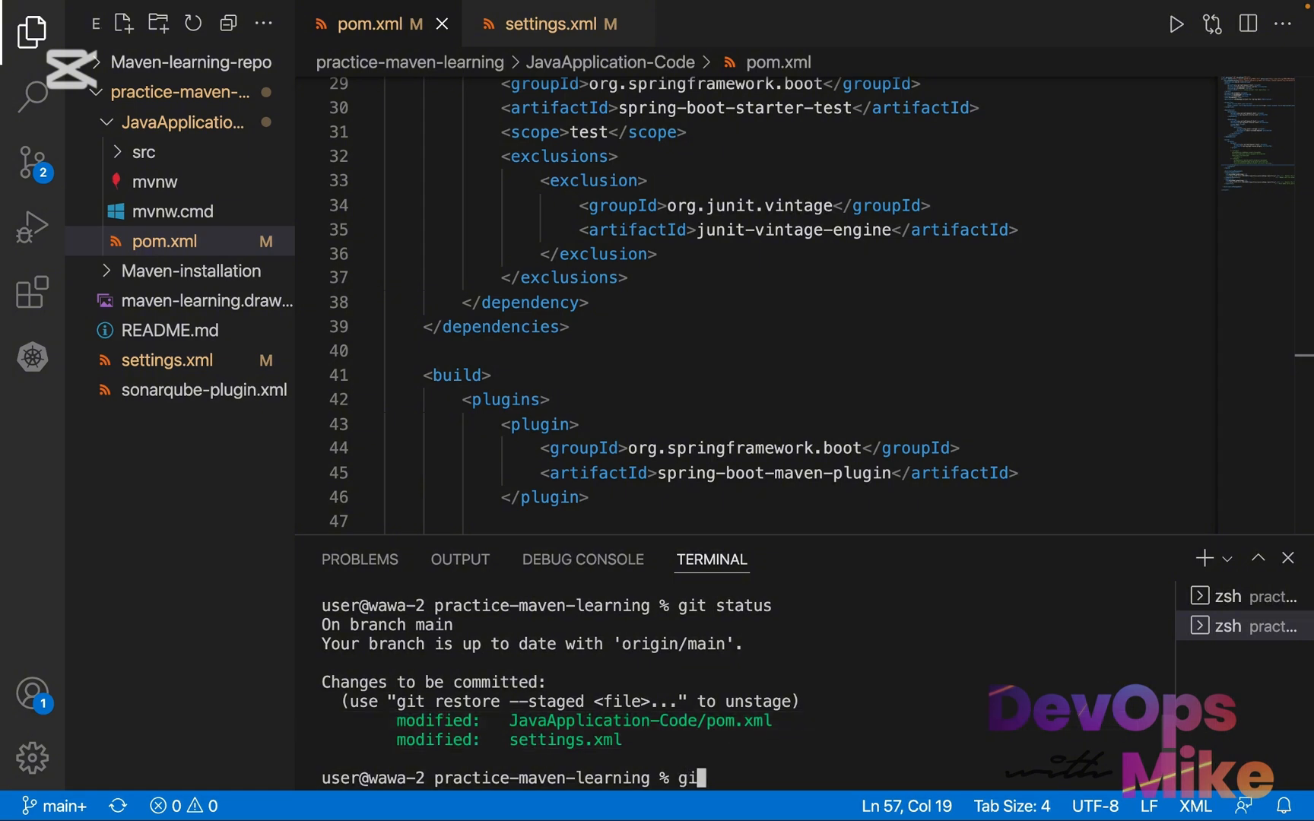
type("t commit -m \"modi")
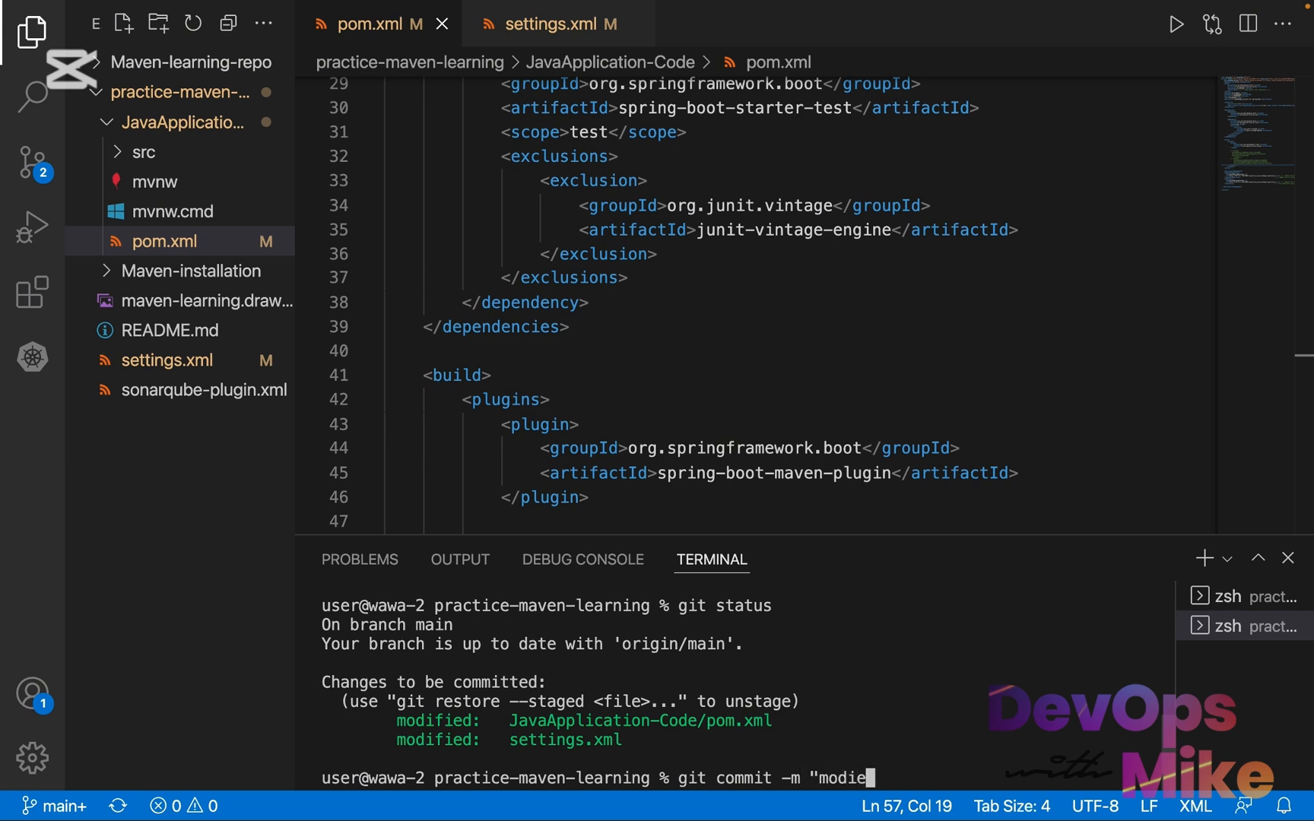
type("fied pom.xml")
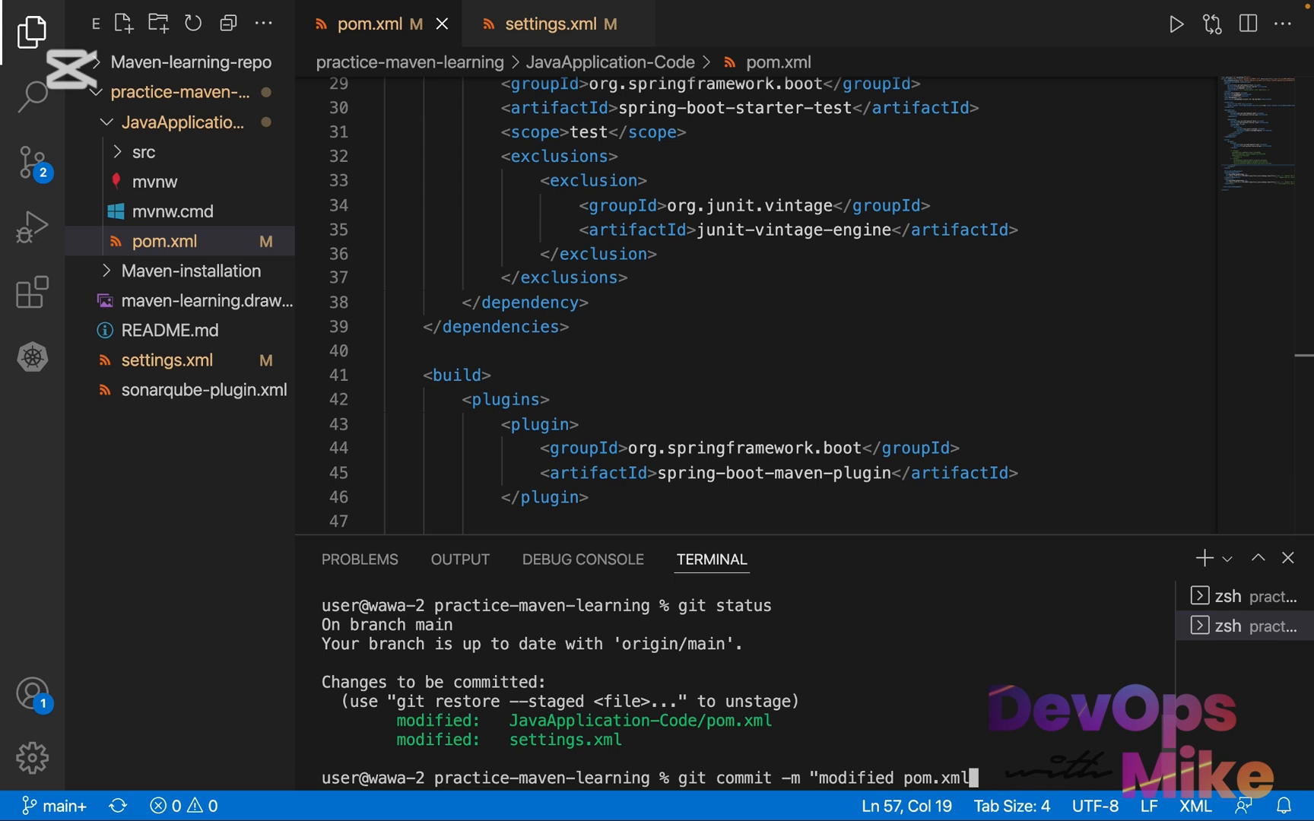
type(" and settings")
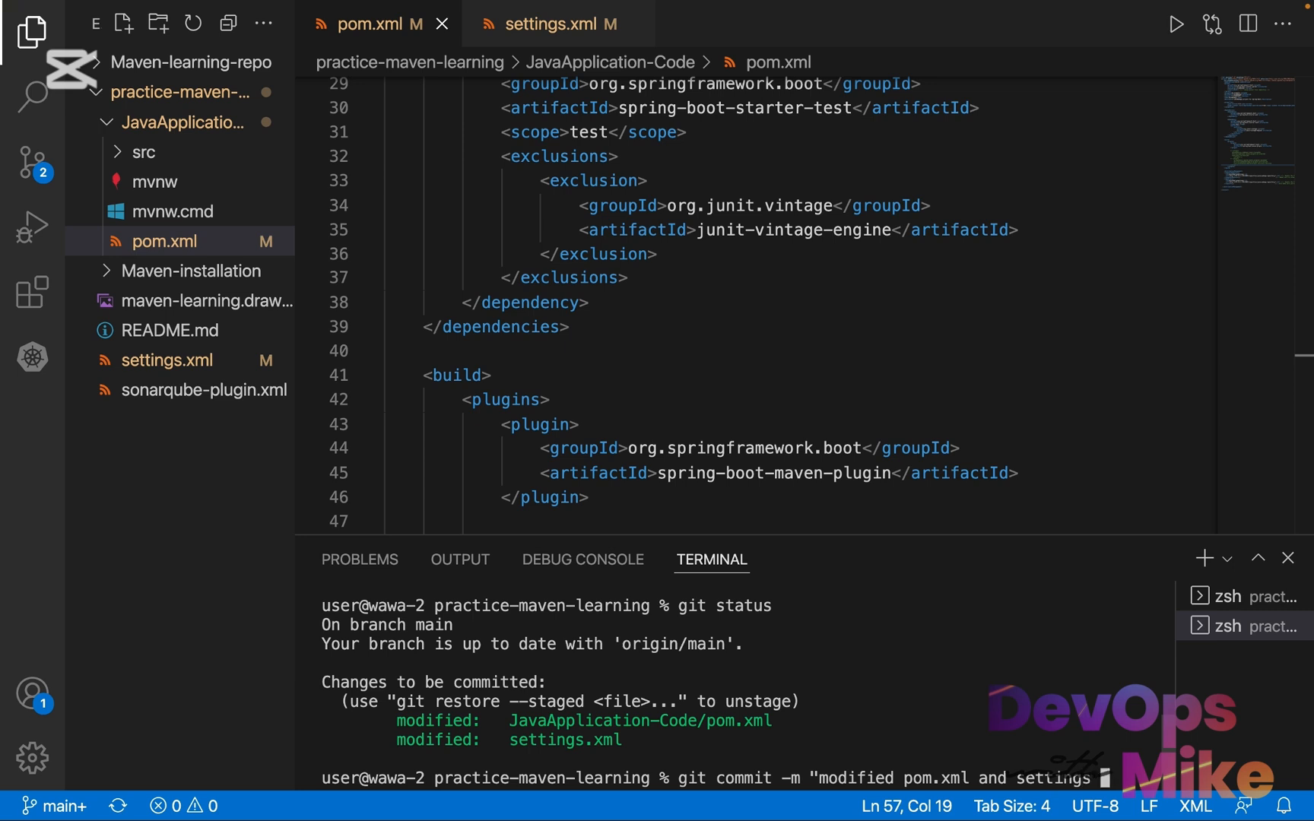
type(".xm")
type("l\"")
key("Return")
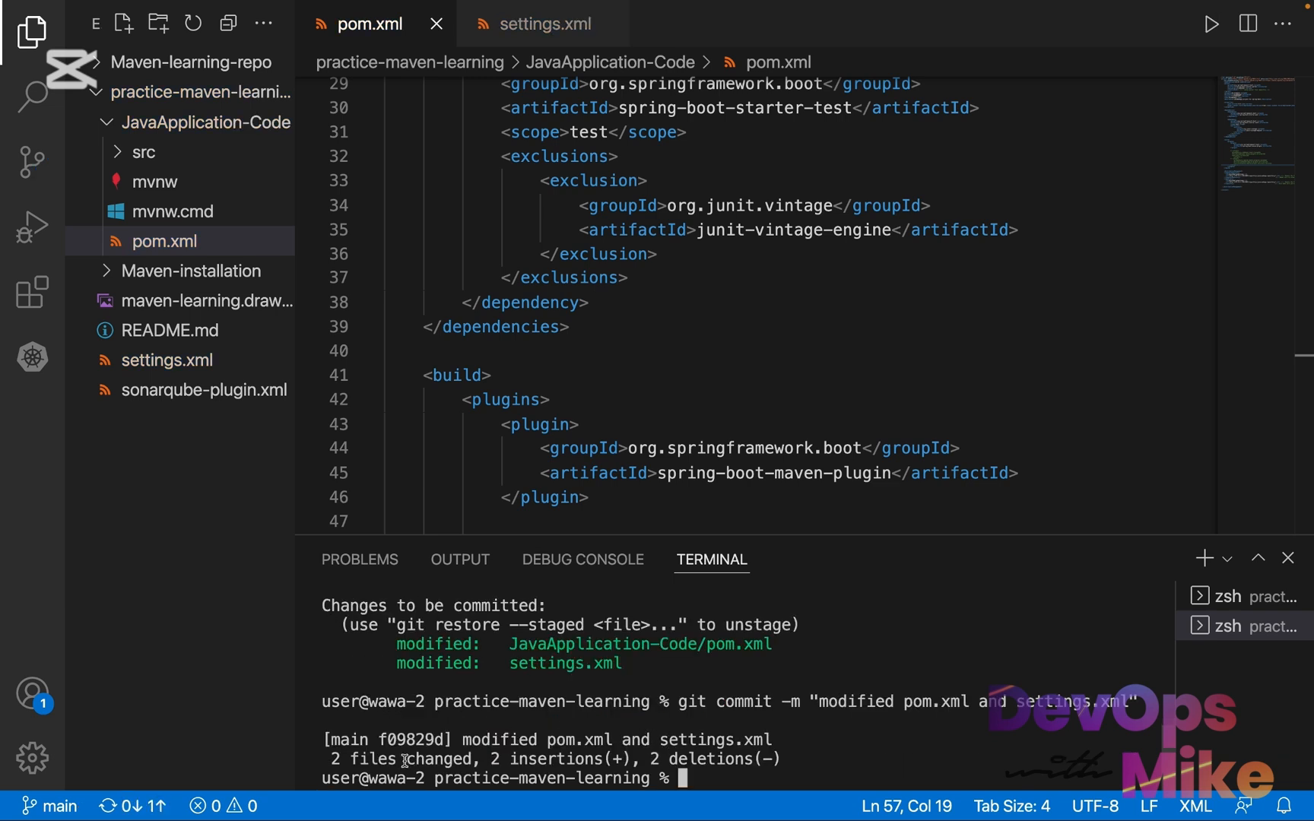
left_click_drag(325, 759, 599, 758)
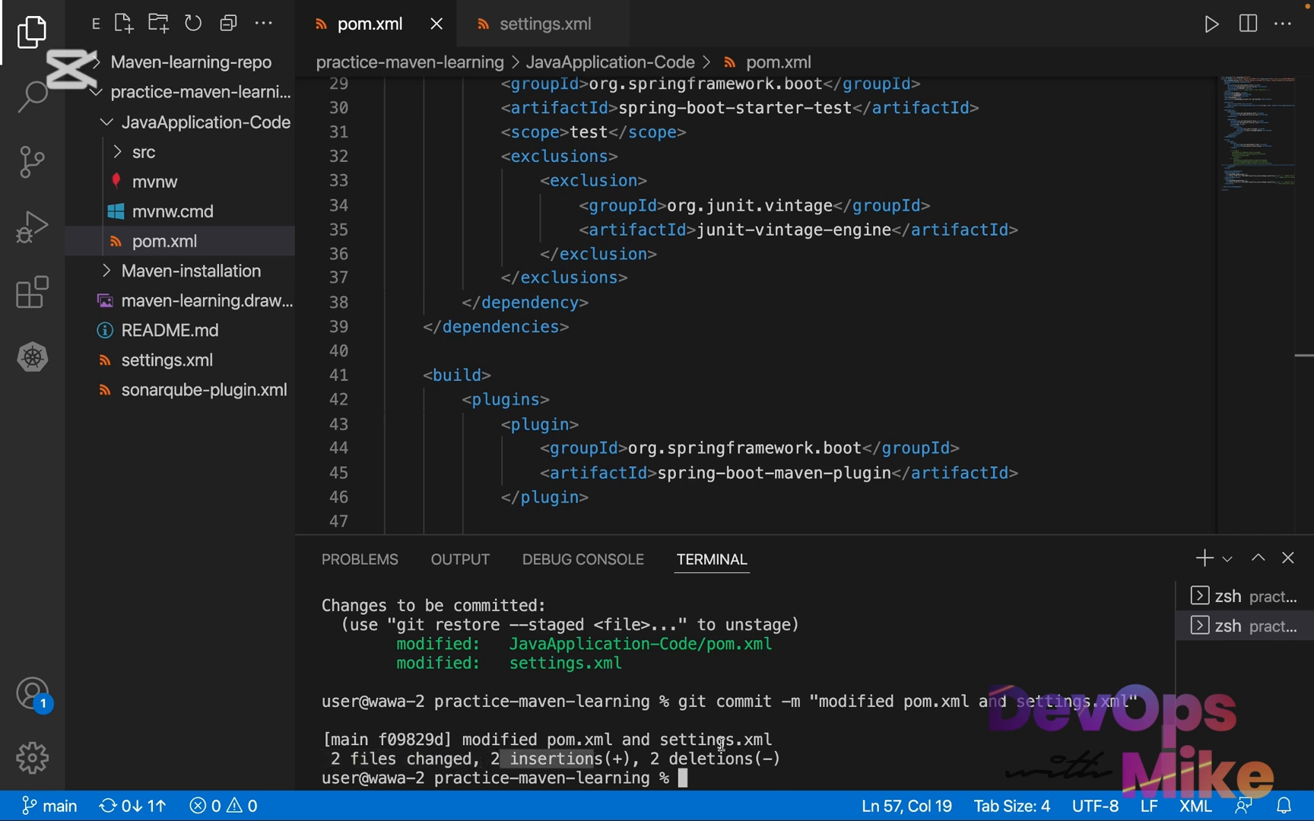
scroll(721, 744, "down", 1)
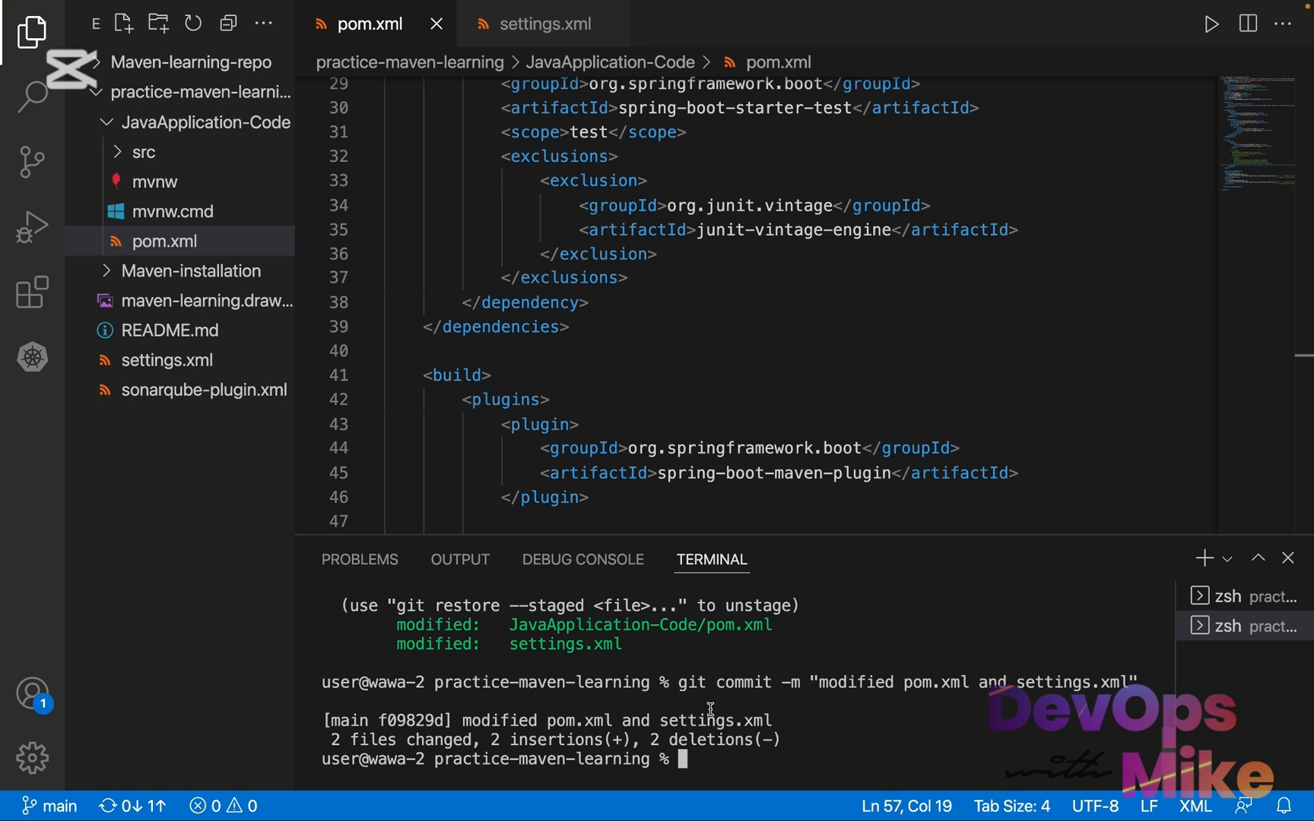
Clear the terminal and git push to the practice-maven-learning GitHub repository using the URL containing the access token
type("clear")
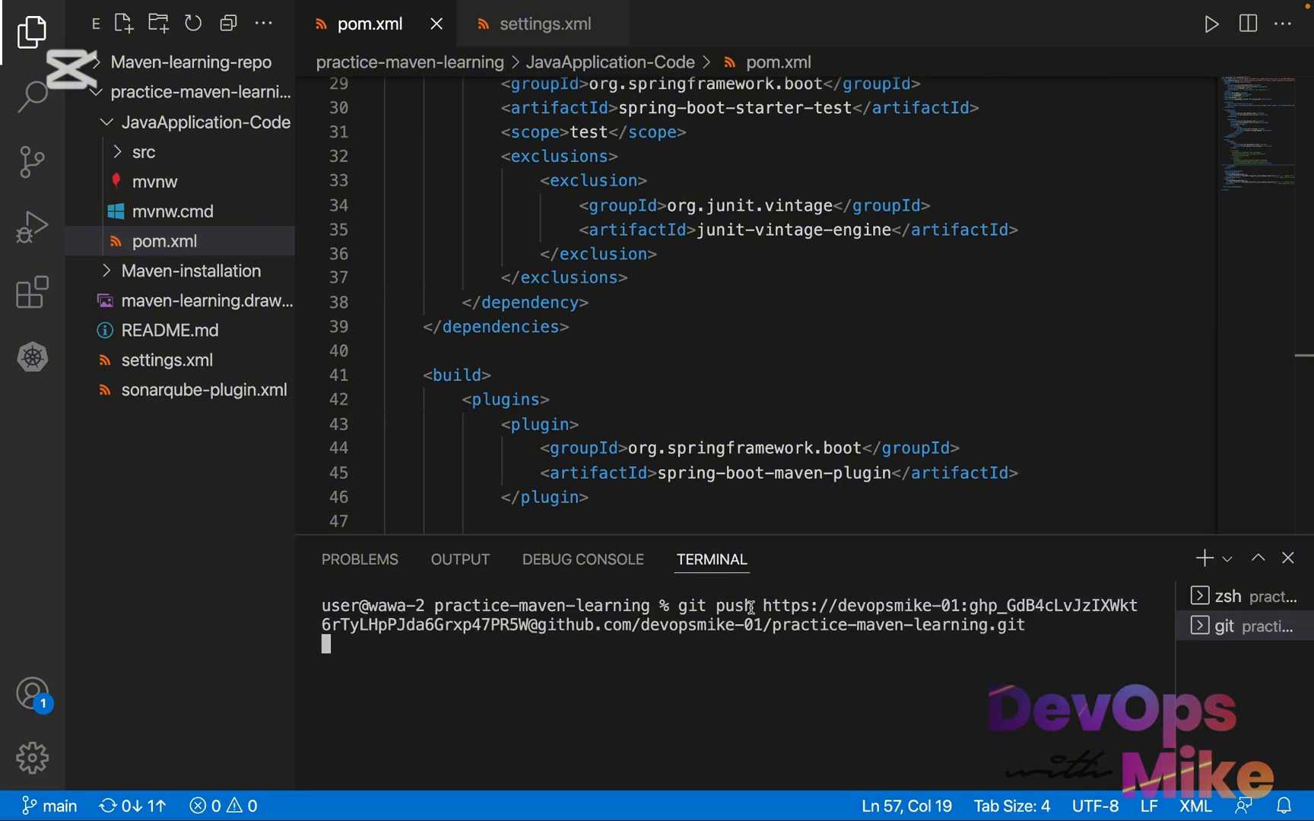
left_click_drag(751, 607, 659, 606)
left_click(688, 674)
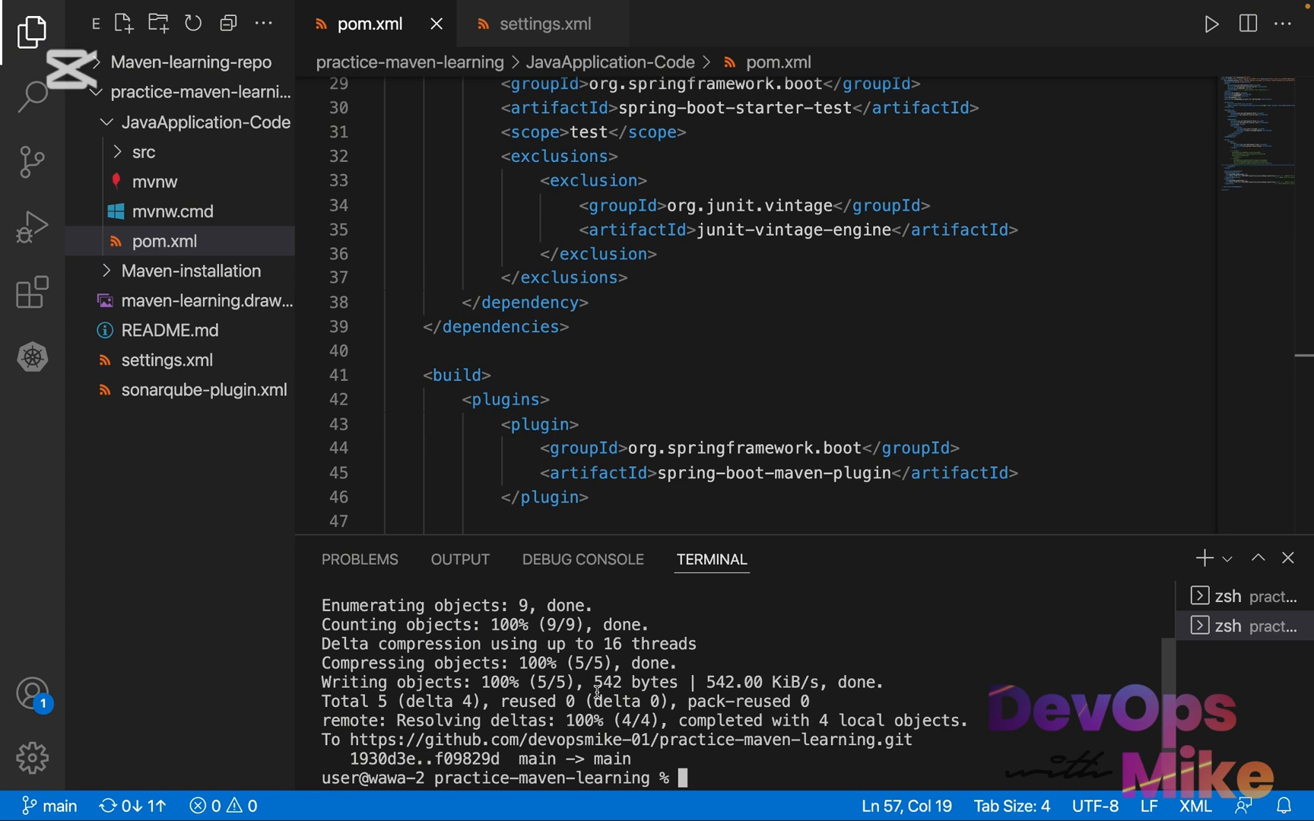
scroll(596, 691, "up", 1)
scroll(596, 692, "down", 1)
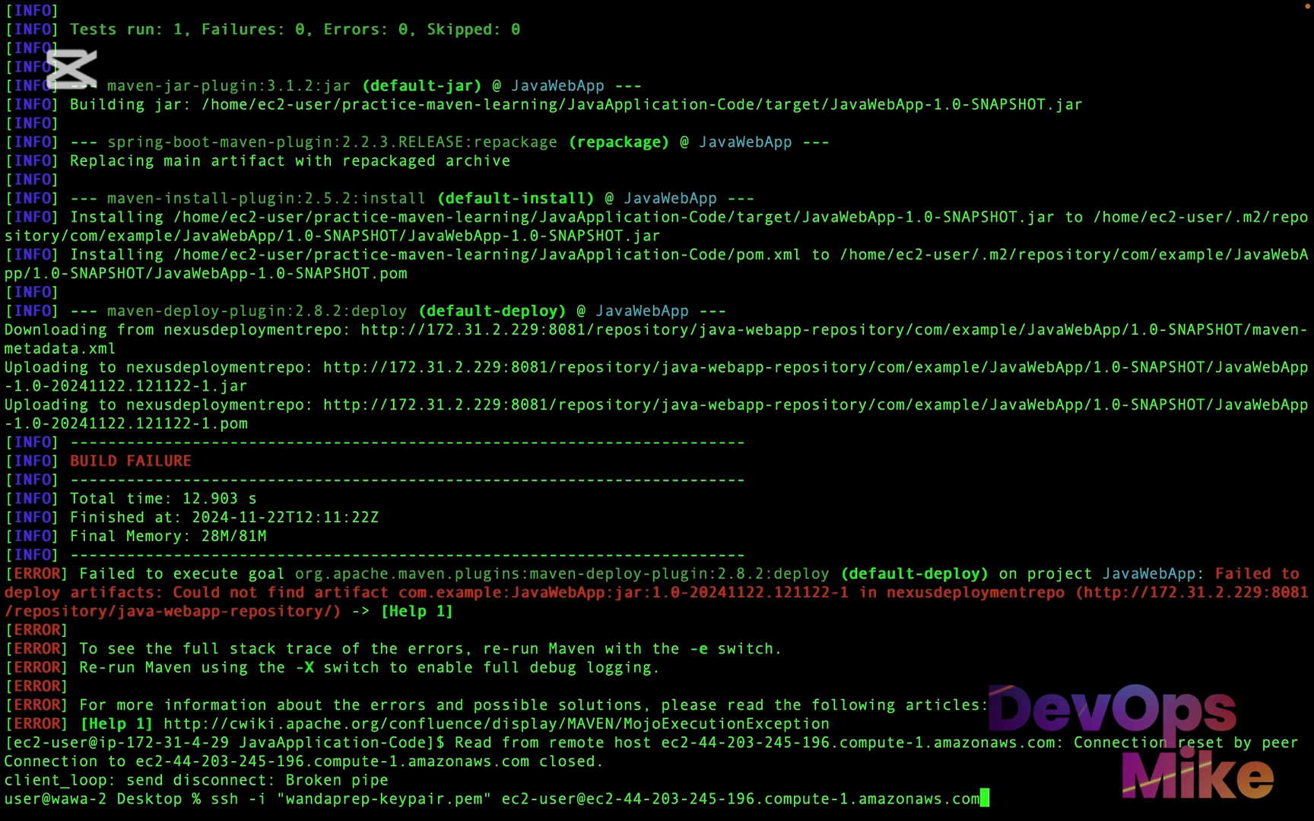
Switch to the SSH terminal, reconnect to the Maven server as ec2-user with wandaprep-keypair.pem and change into the practice-maven-learning directory
key("Return")
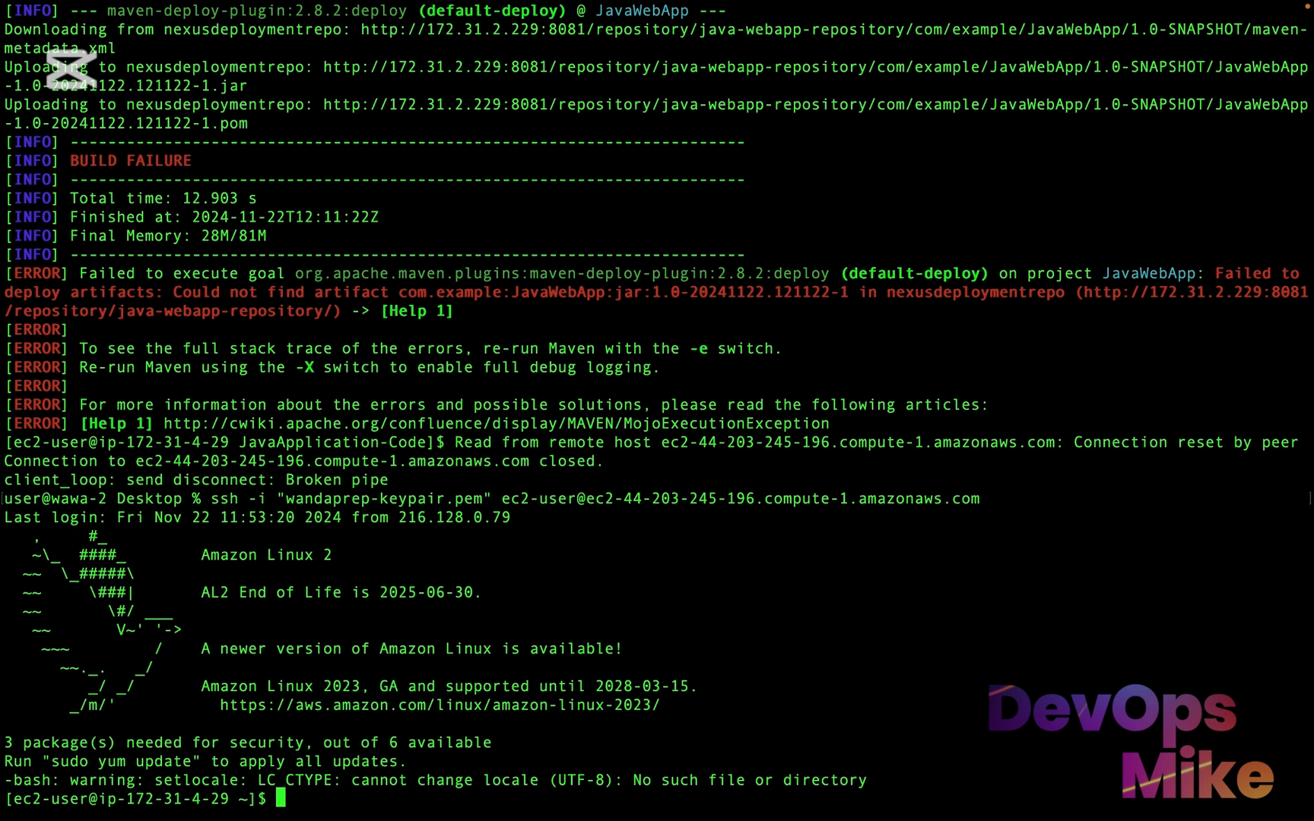
type("cd practice-maven-learning/")
key("Return")
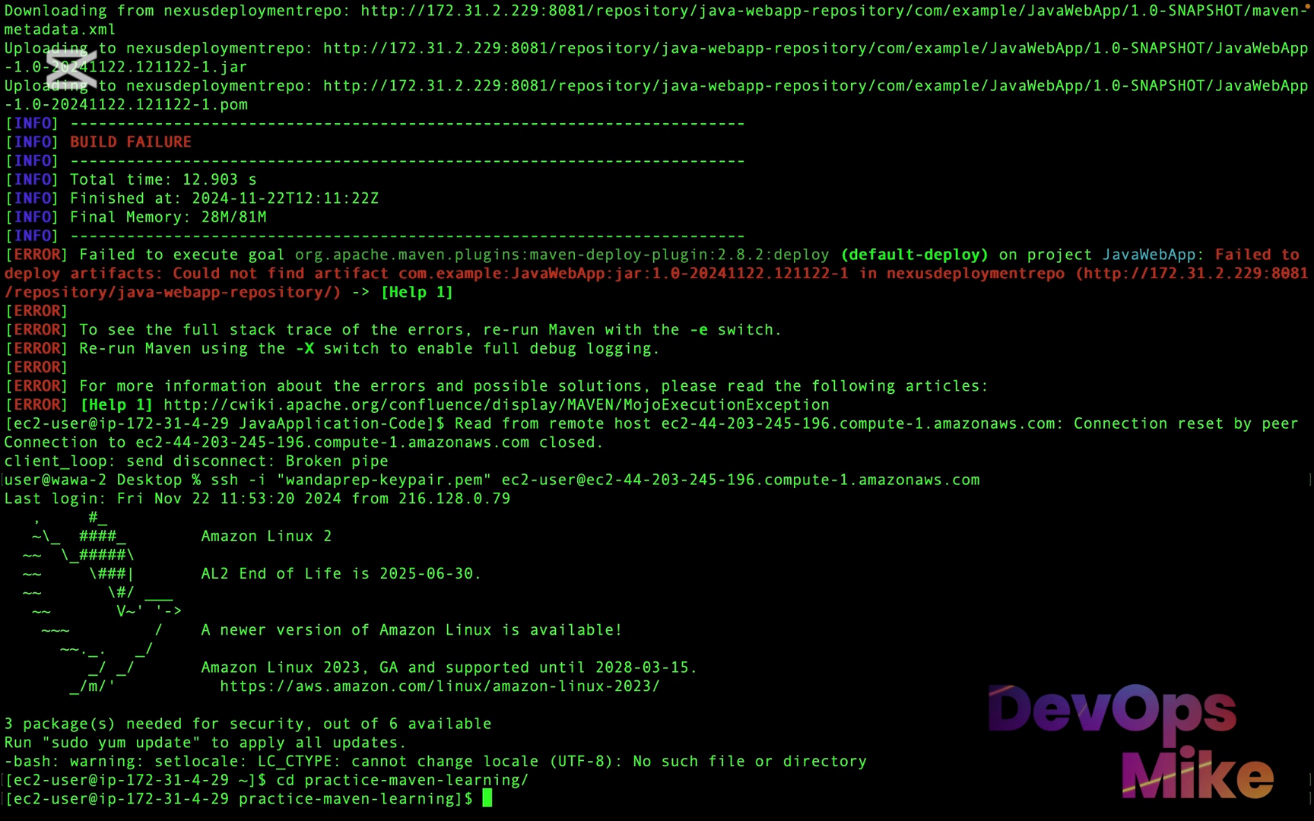
Print the working directory to verify it is practice-maven-learning and git pull the latest changes from GitHub
type("pwd")
key("Return")
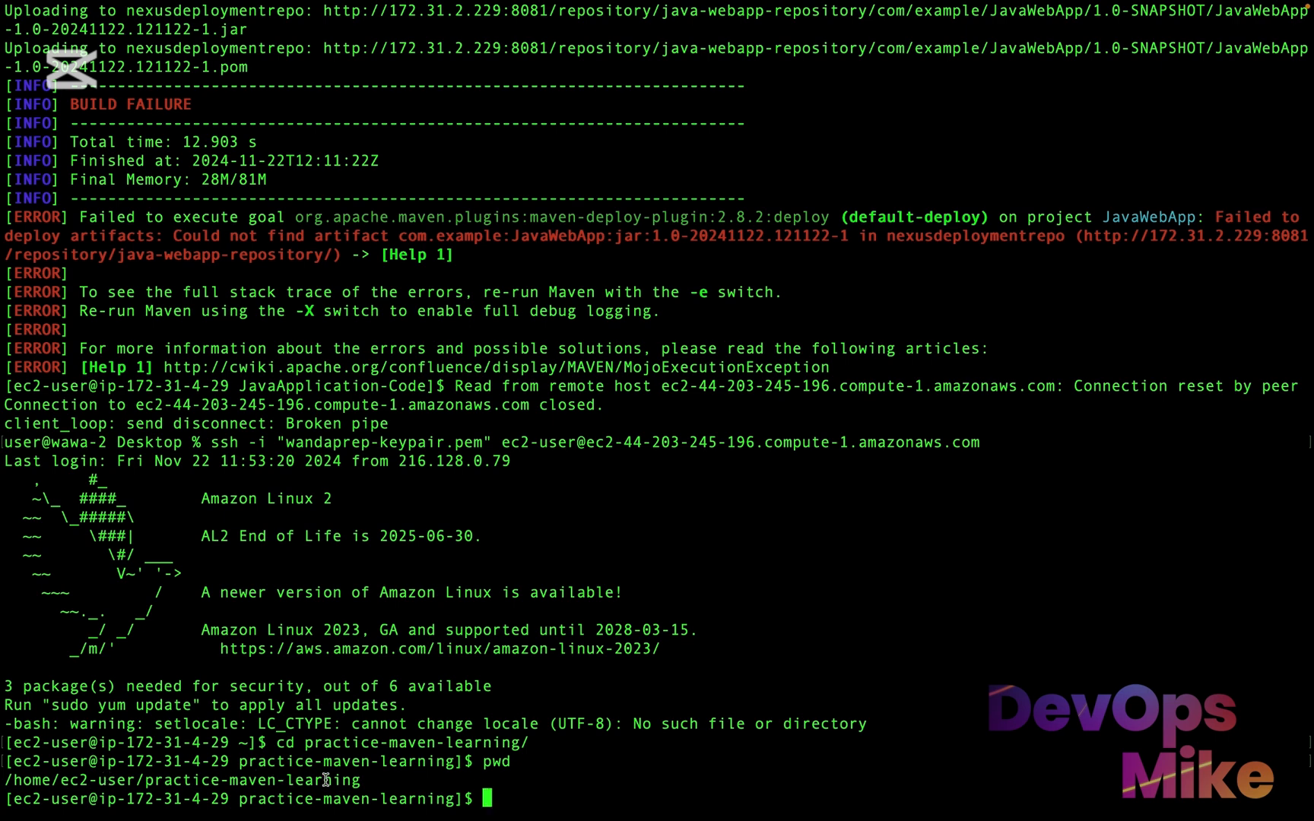
left_click_drag(357, 781, 188, 771)
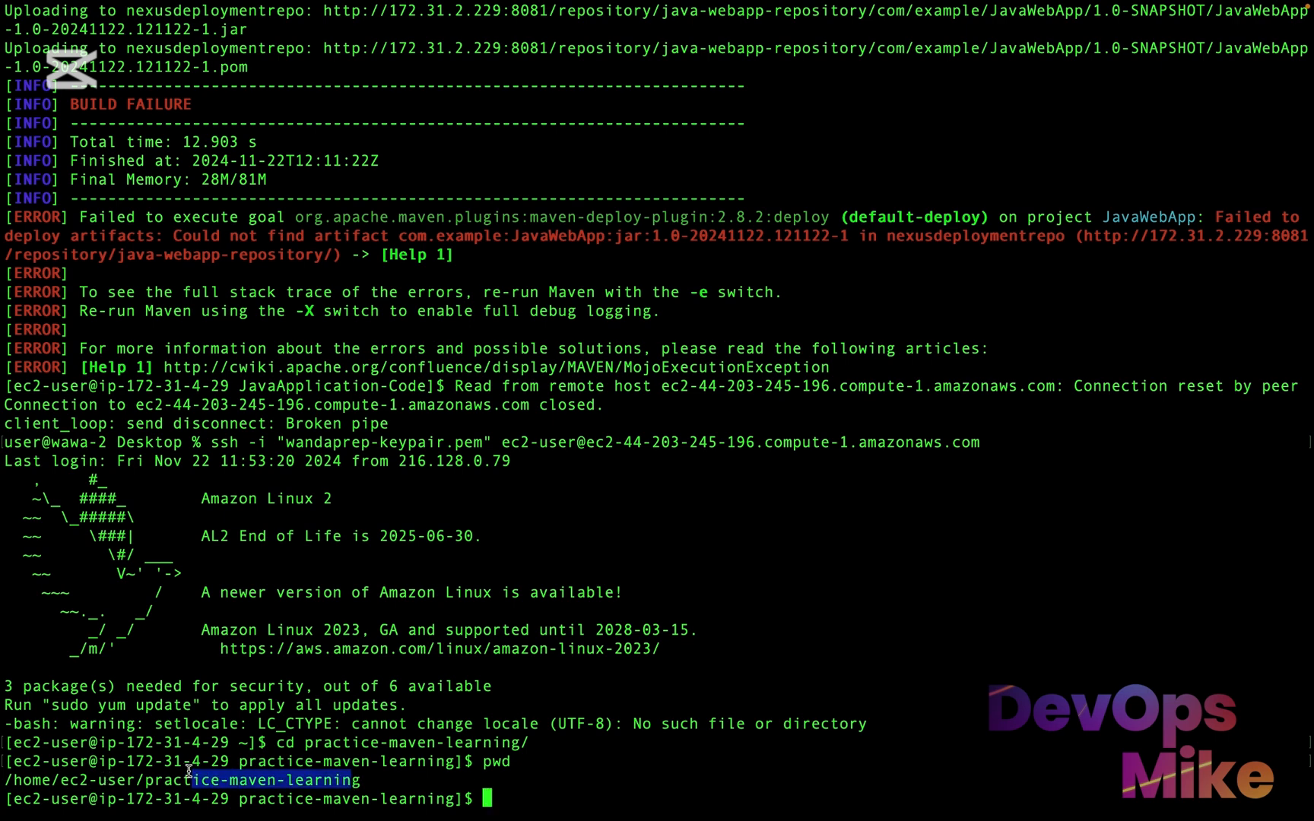
left_click(189, 771)
type("git pull")
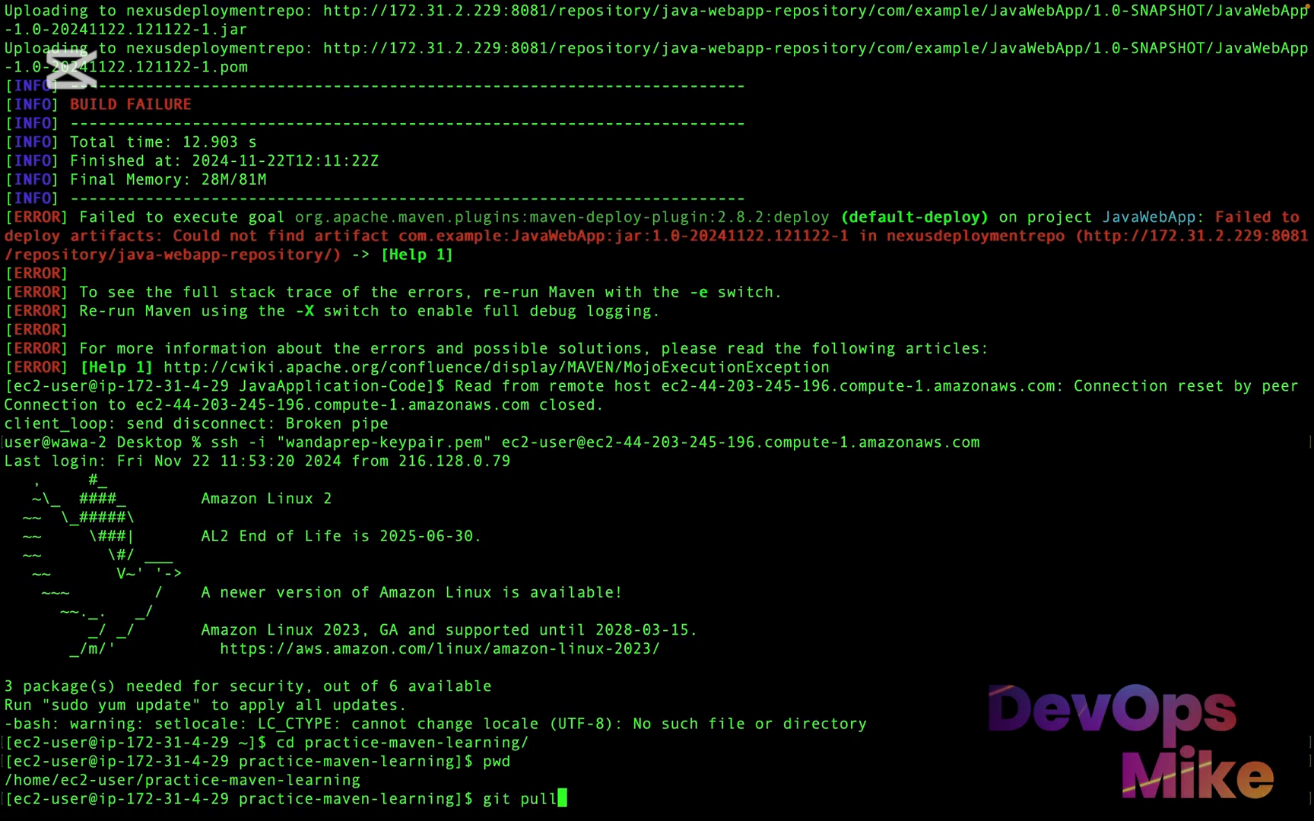
key("Return")
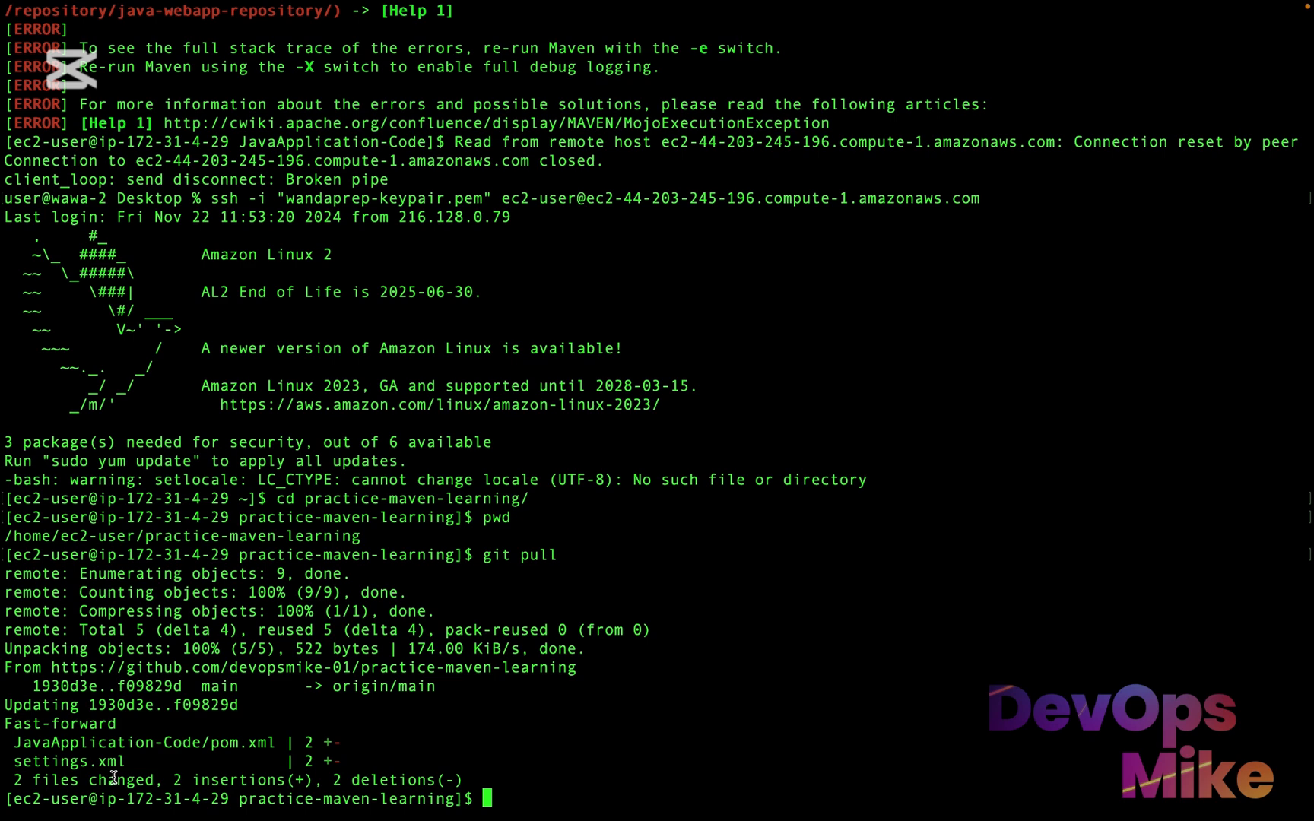
Review the git pull change summary and list the repository's files to locate settings.xml
left_click_drag(155, 780, 4, 780)
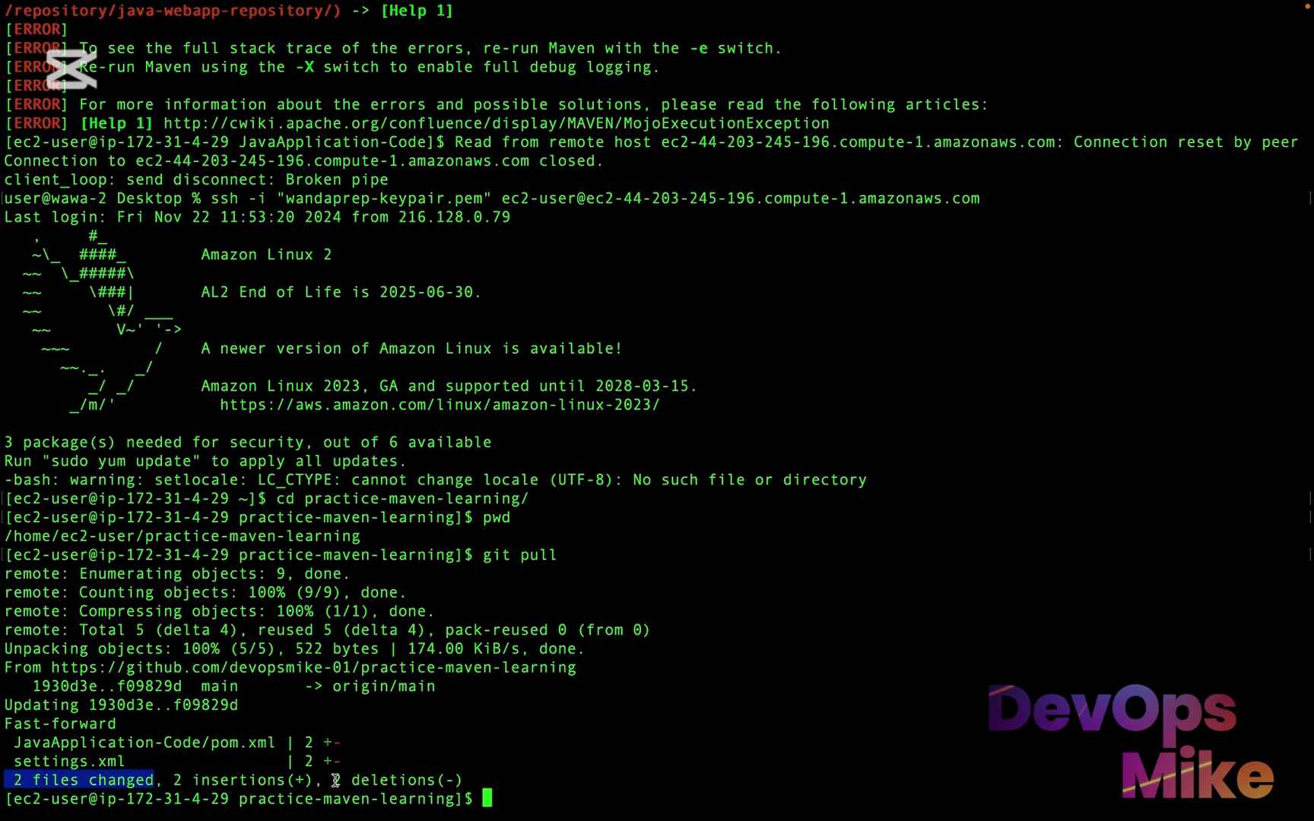
left_click_drag(336, 780, 146, 780)
left_click_drag(465, 780, 336, 776)
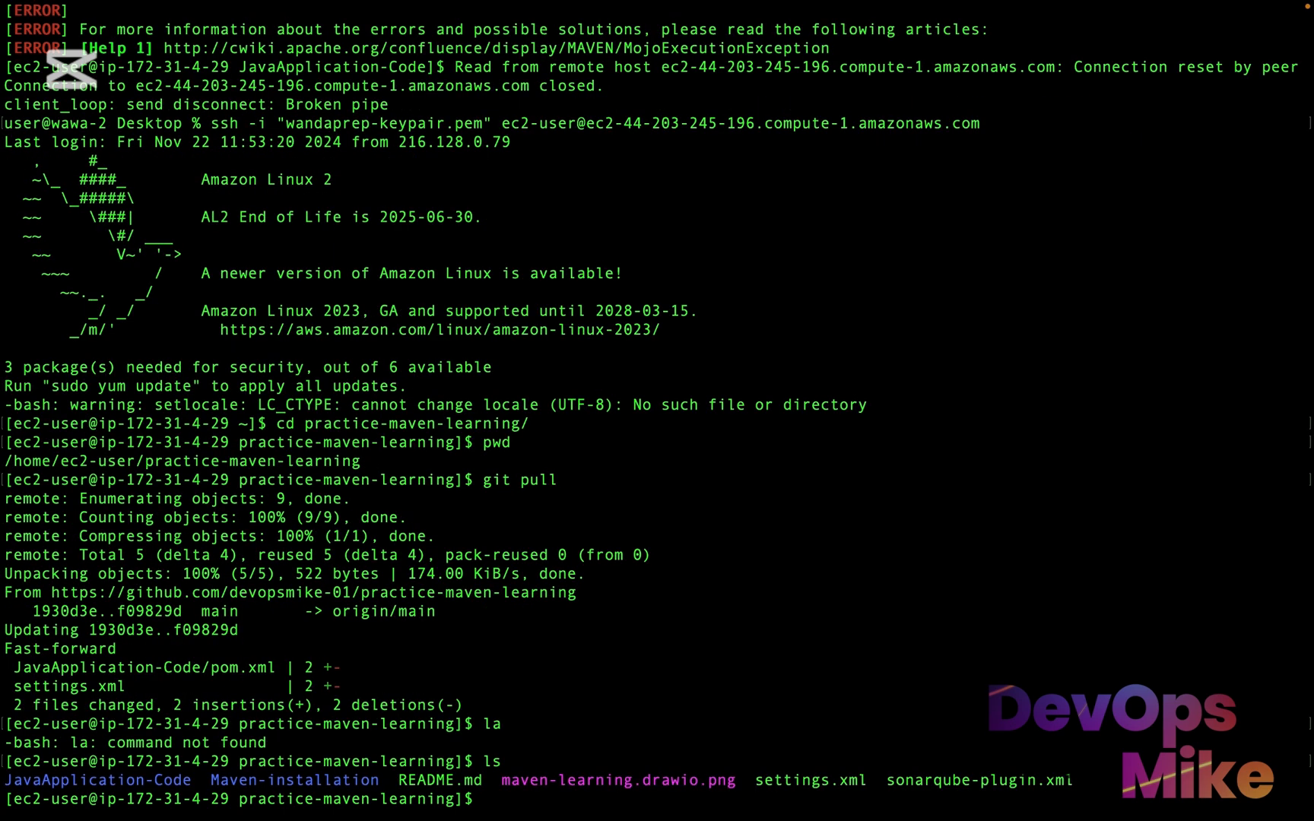
left_click_drag(876, 780, 748, 773)
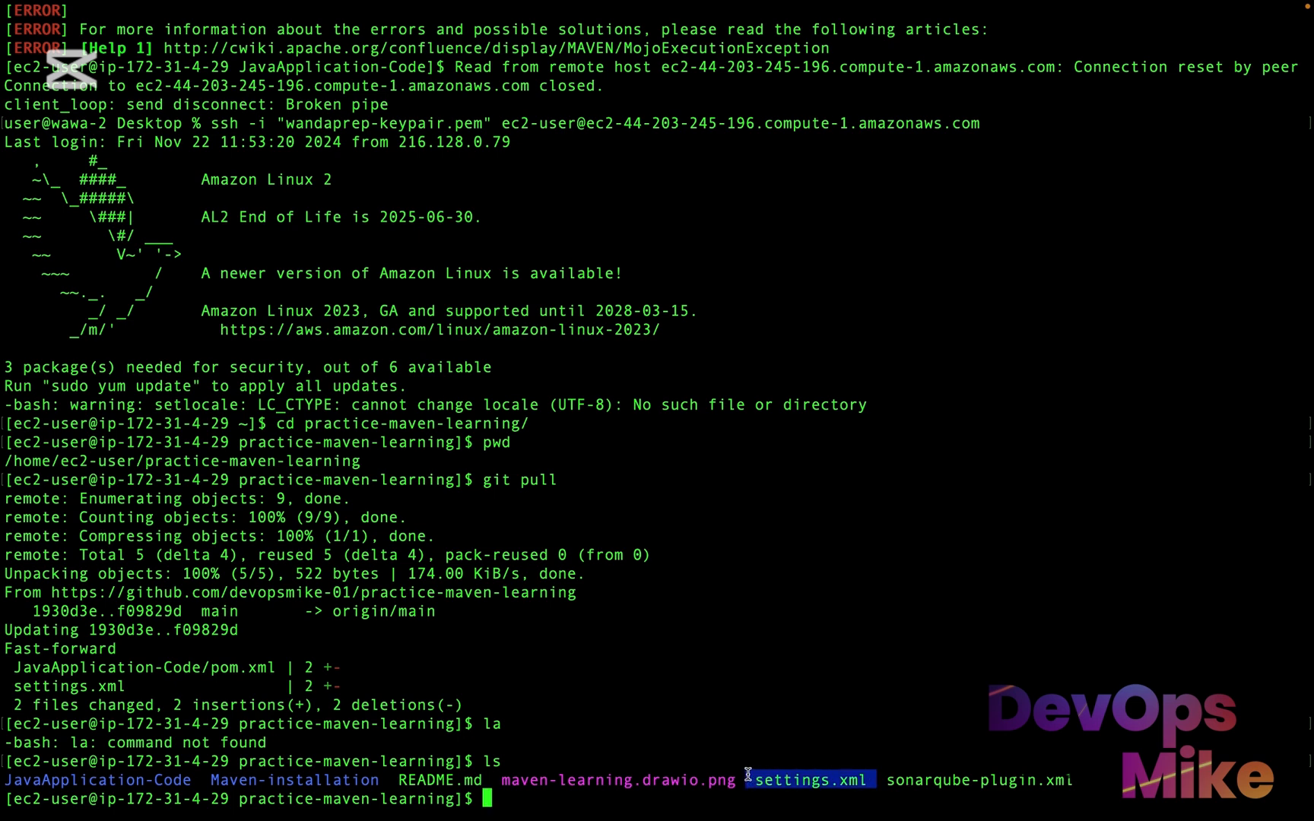
left_click(698, 813)
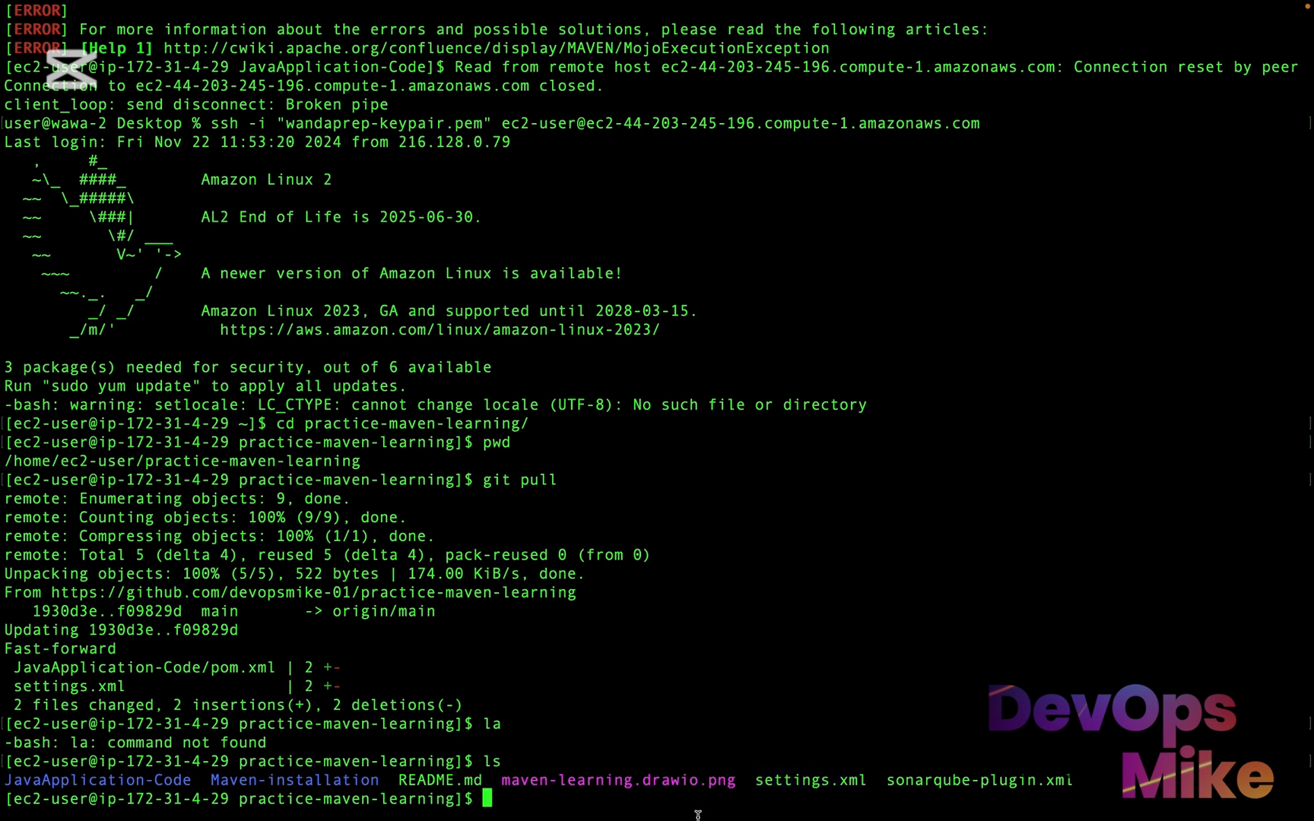
Move up one level to the ec2-user home directory and verify the location with pwd
type("cd ..")
key("Return")
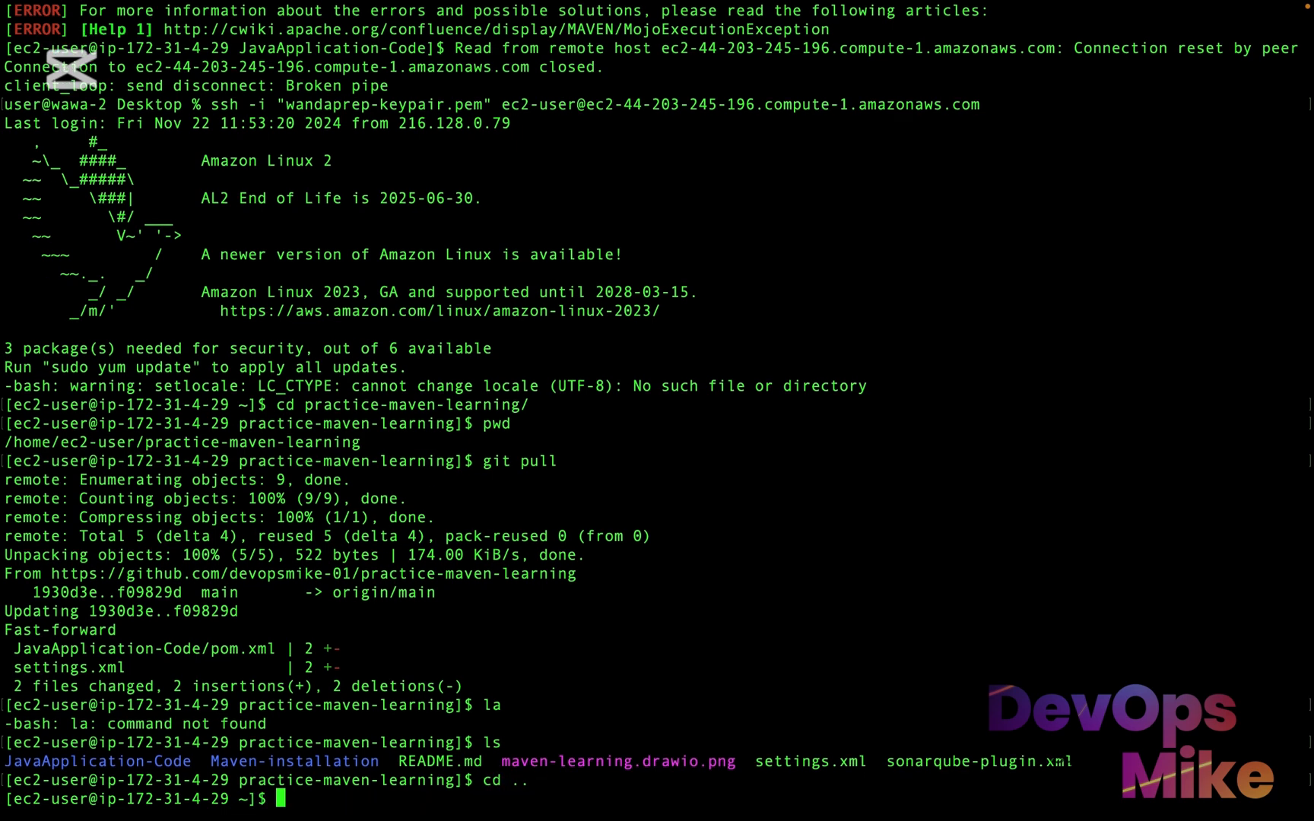
type("pwd")
key("Return")
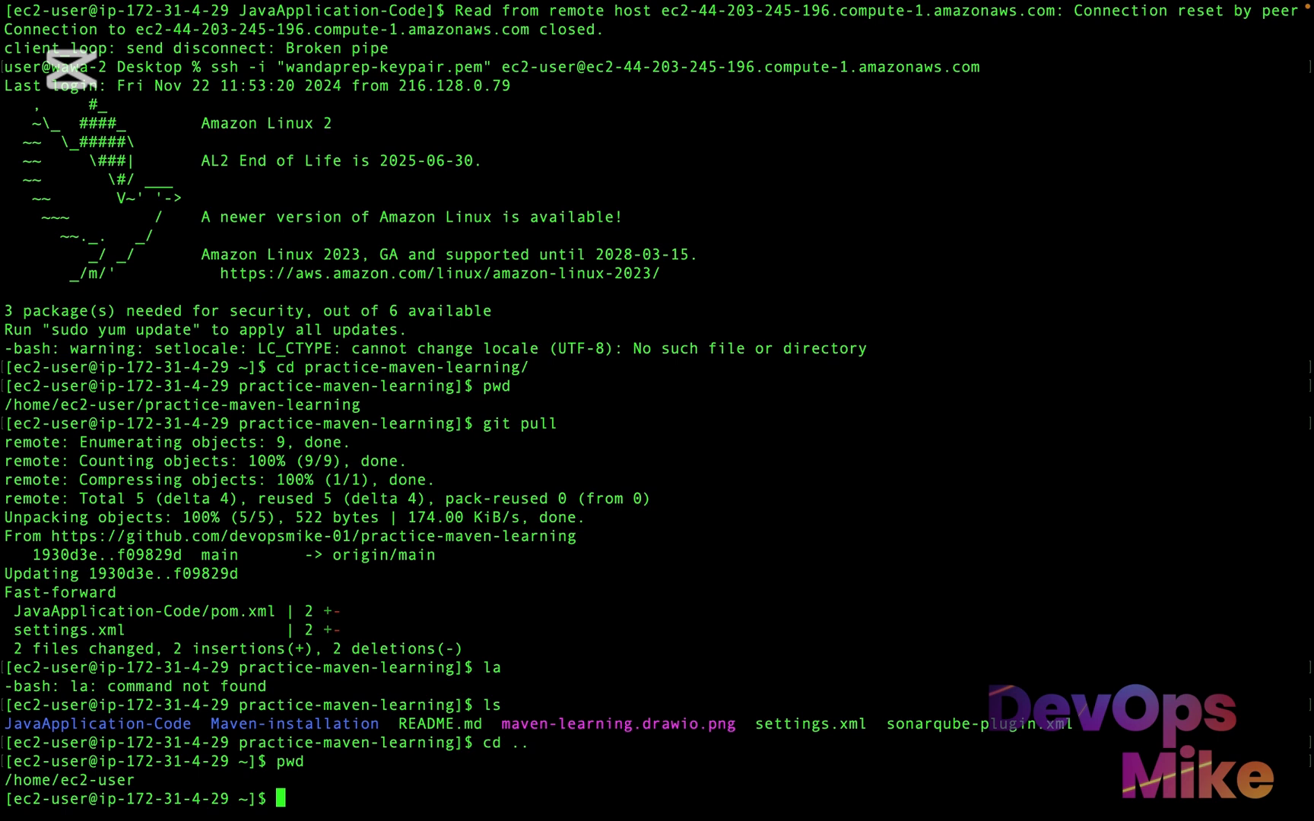
List the contents of the .m2/ directory and compare its settings.xml with the one in the repository listing
type("ls .m2/")
key("Return")
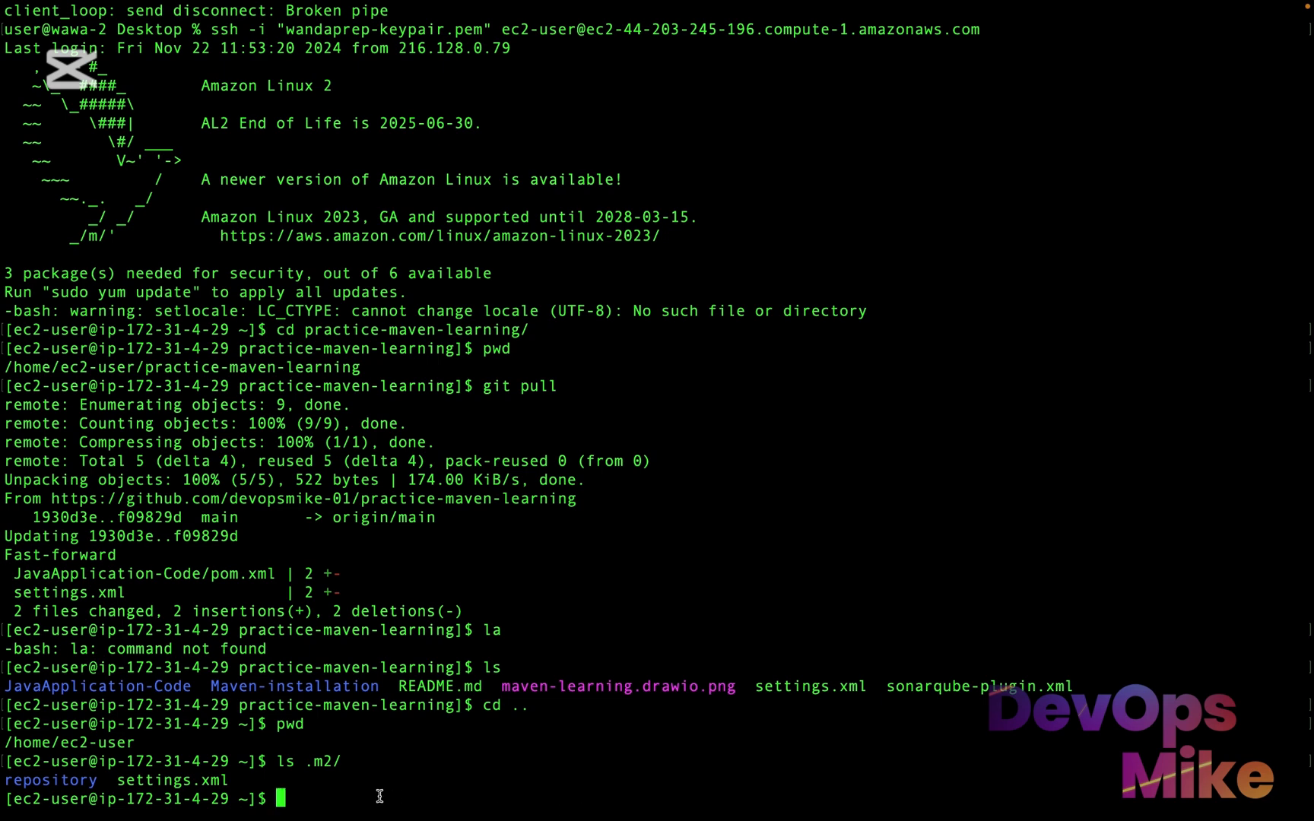
left_click_drag(229, 781, 120, 781)
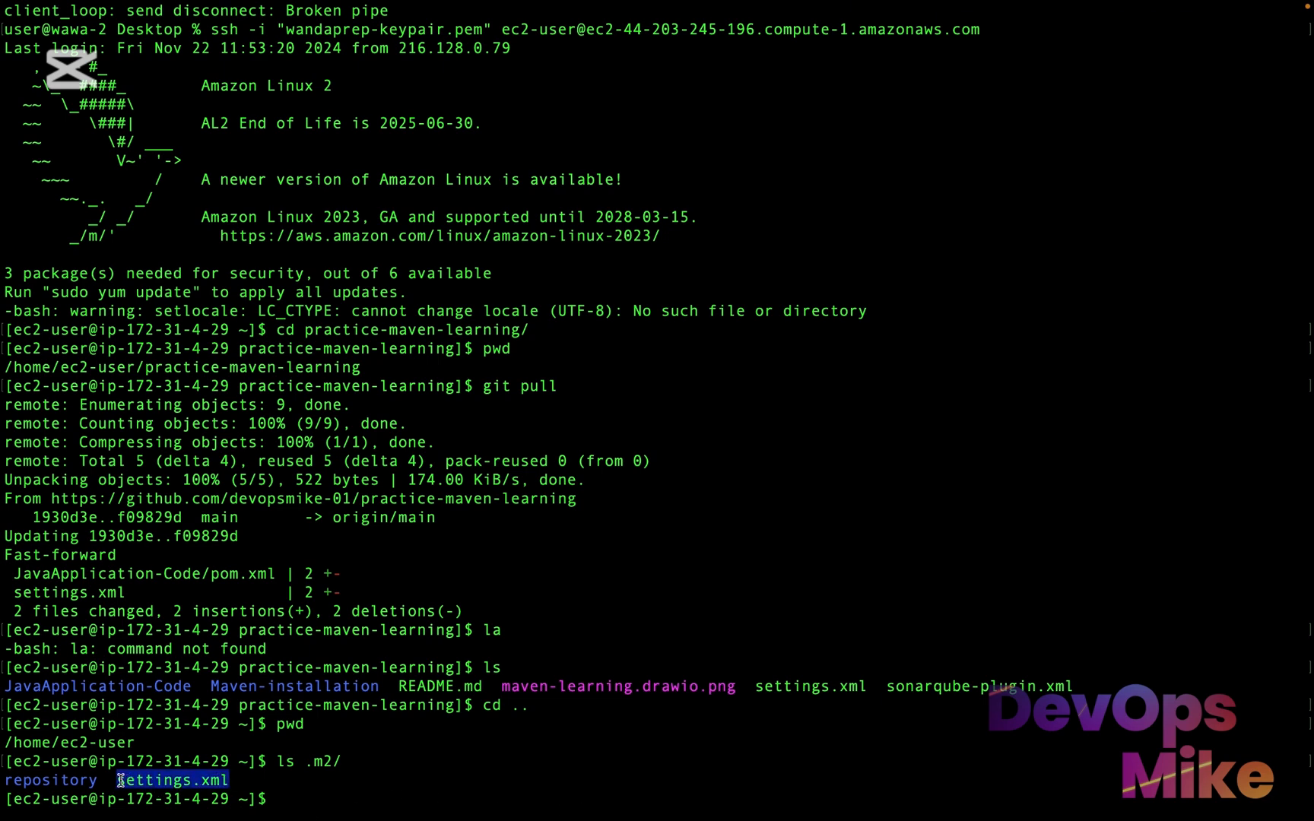
left_click(145, 779)
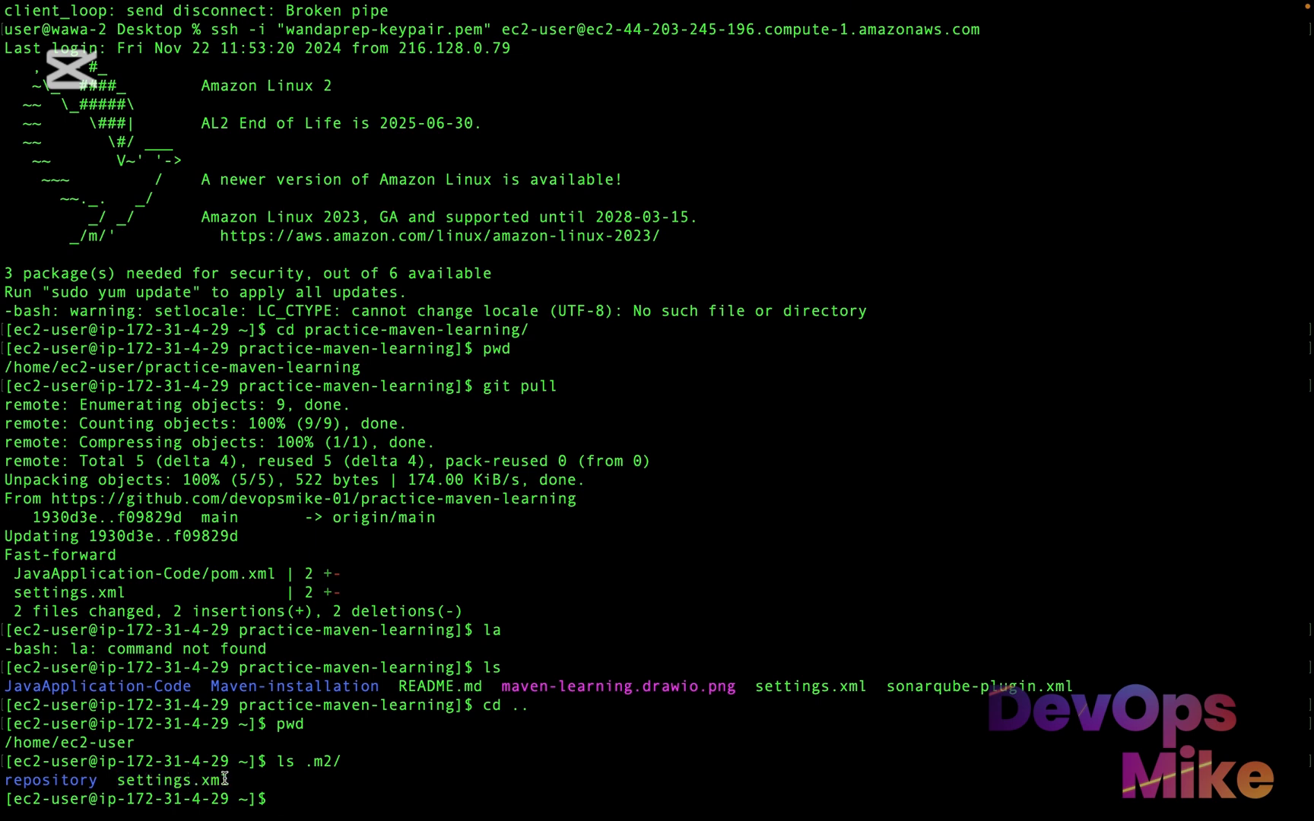
left_click_drag(232, 779, 116, 779)
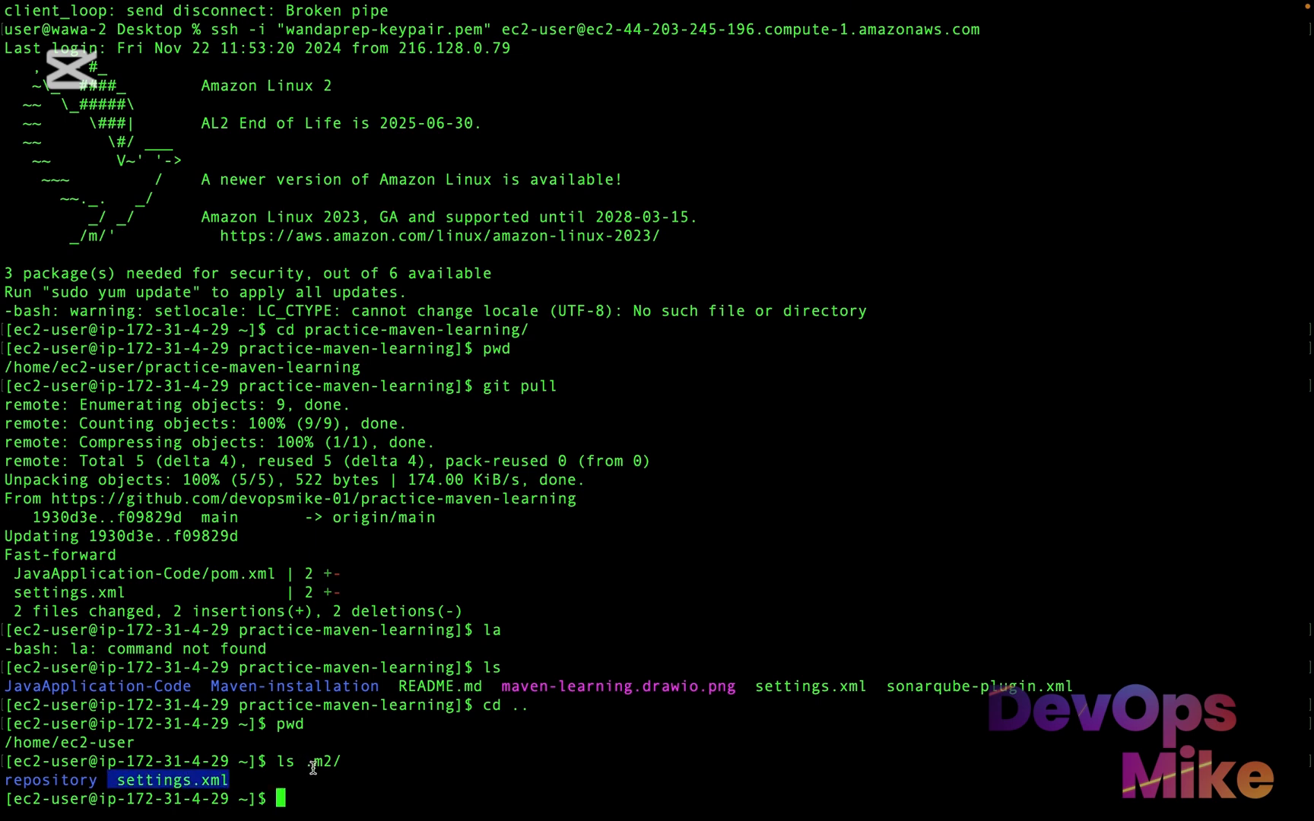
left_click_drag(343, 762, 307, 763)
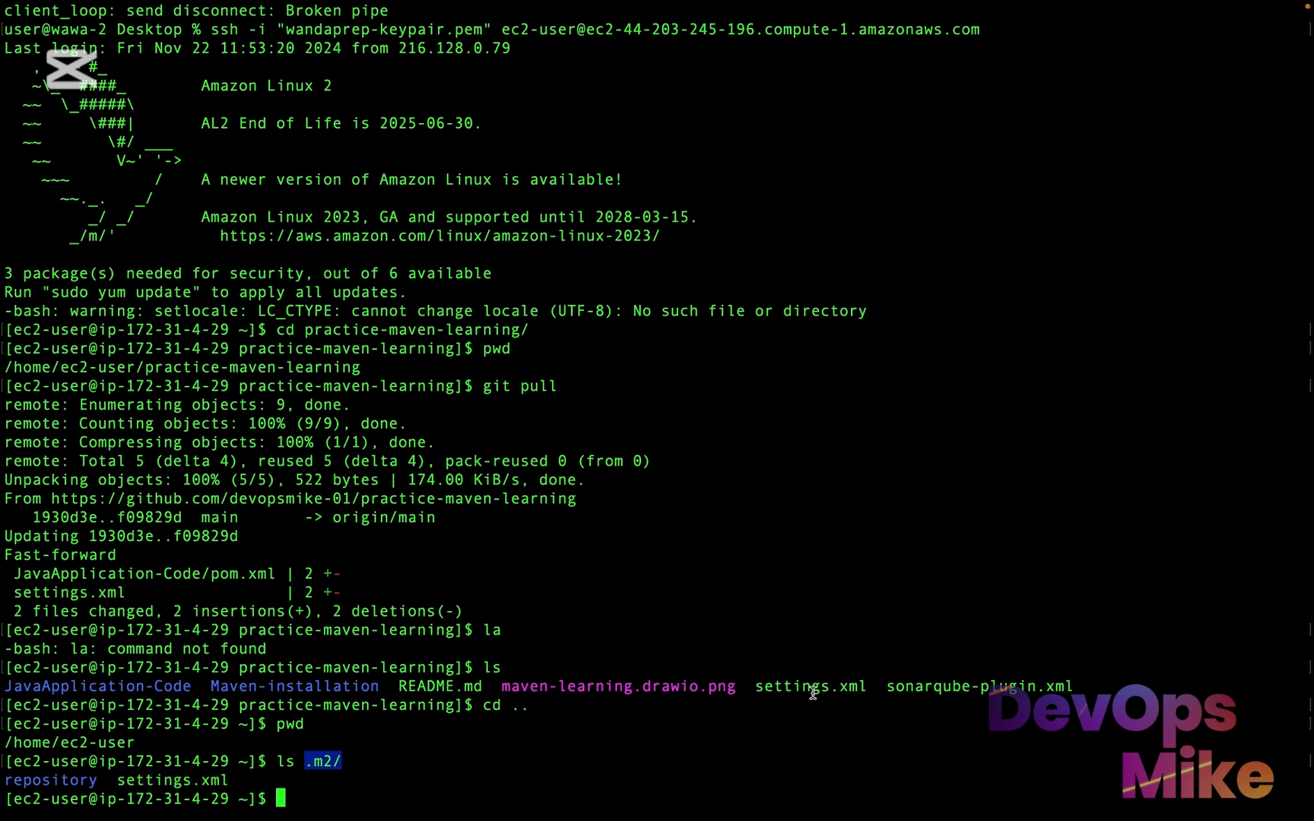
left_click_drag(875, 685, 768, 674)
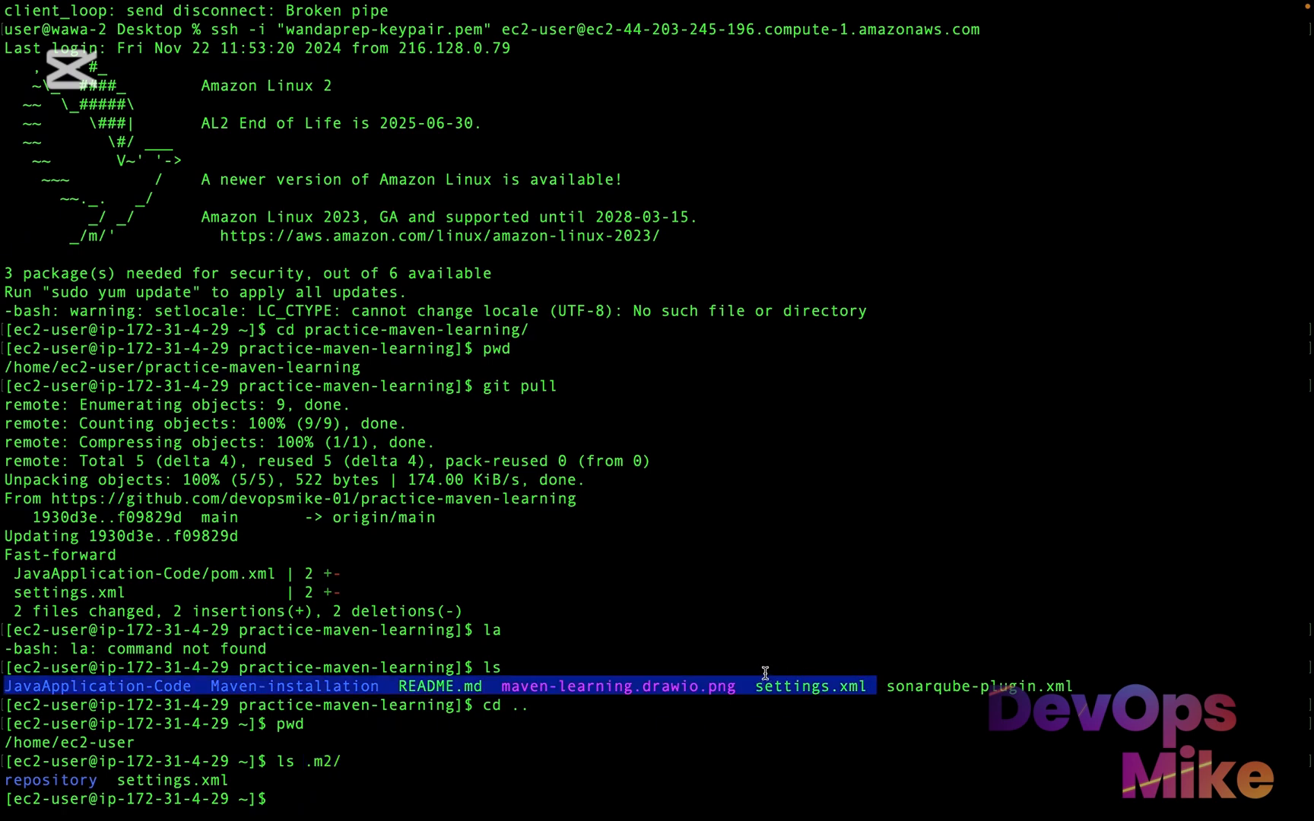
Change back into the practice-maven-learning directory and list its files
left_click(523, 805)
type("cd ")
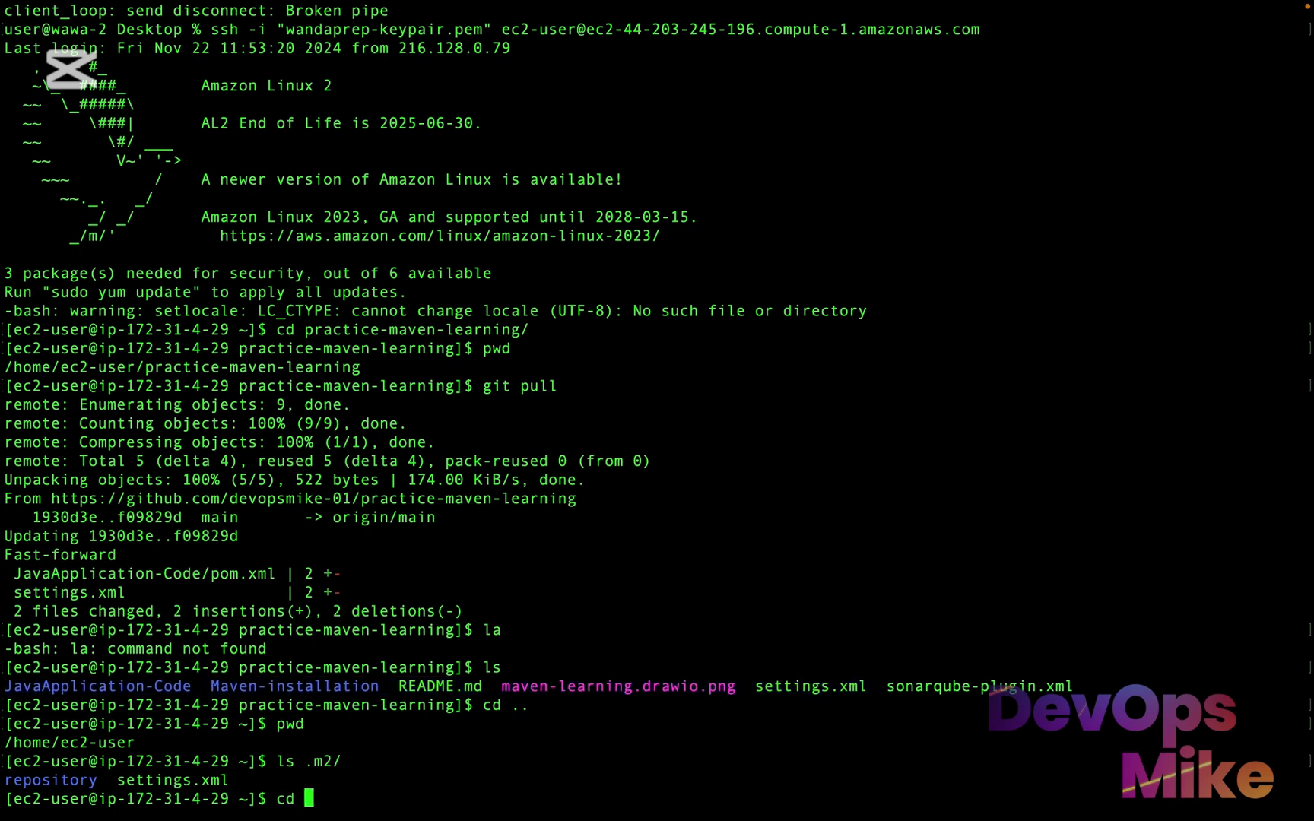
type("pr")
key("Tab")
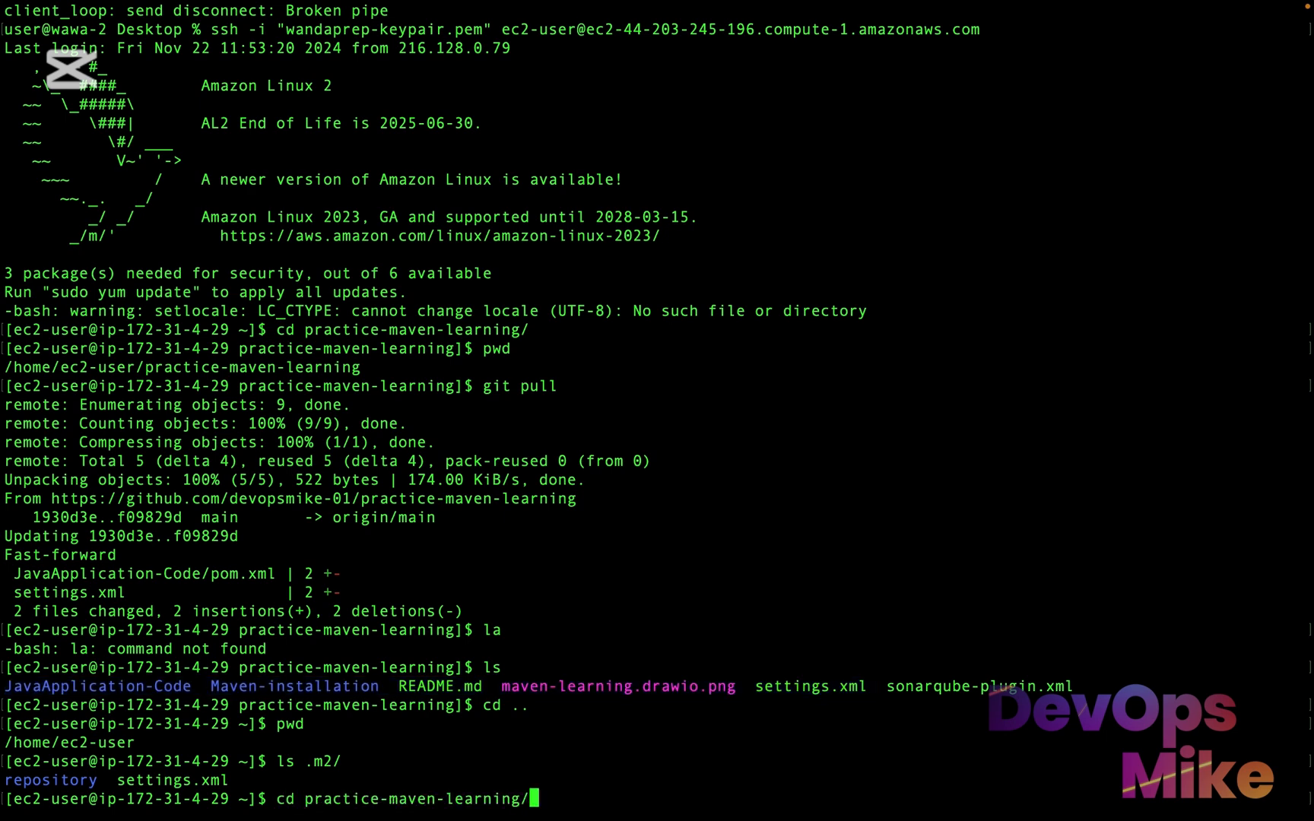
key("Return")
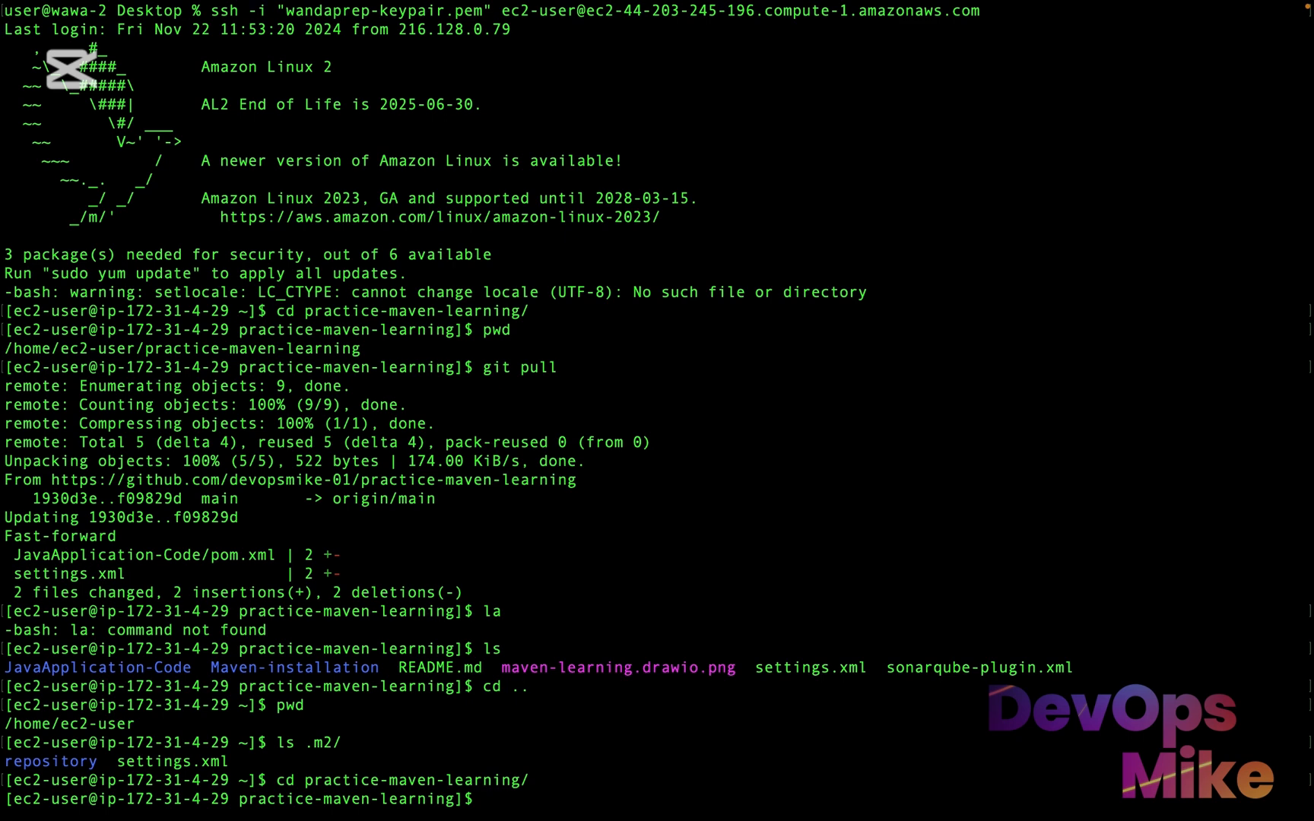
type("ls")
key("Return")
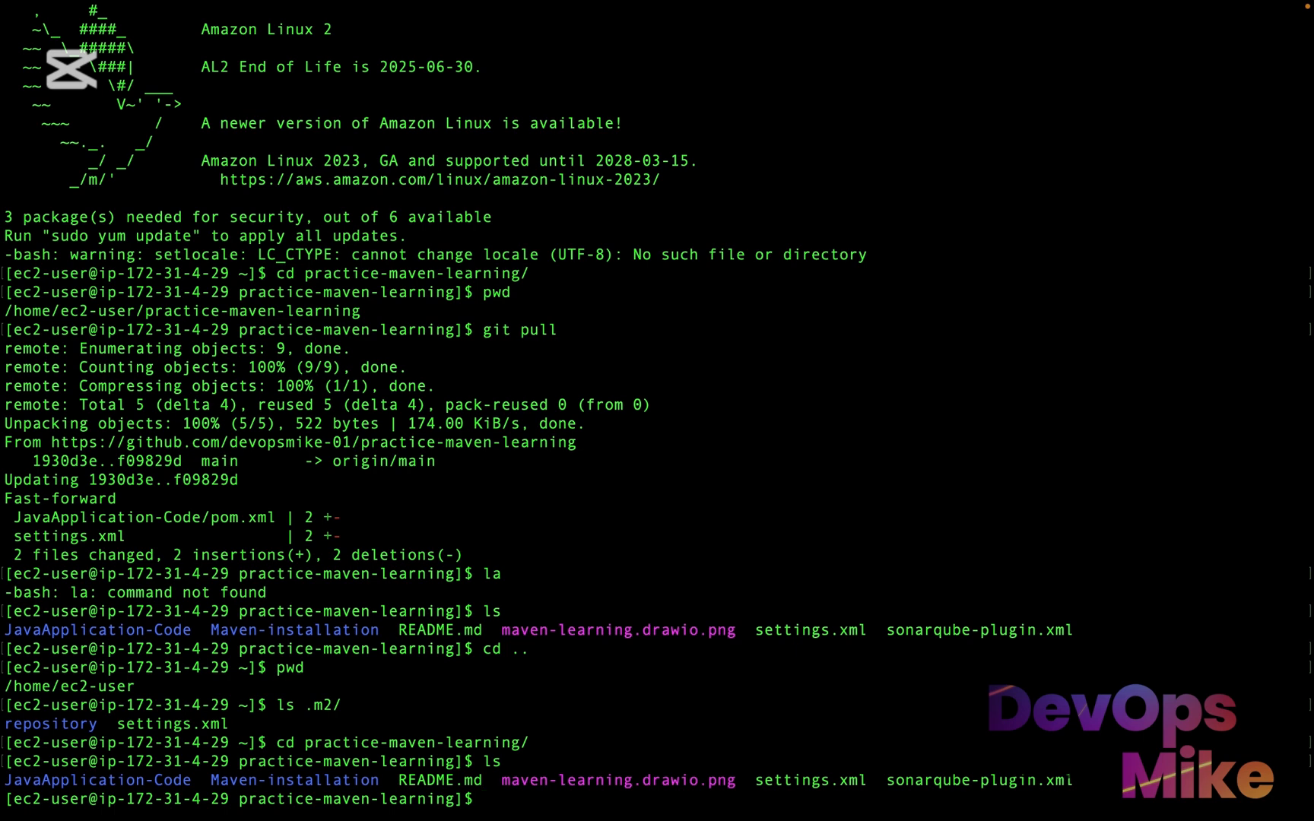
Move settings.xml from the repository into ~/.m2/ and list the repository directory to check the move
type("mv s")
type("e")
key("Tab")
type("~/")
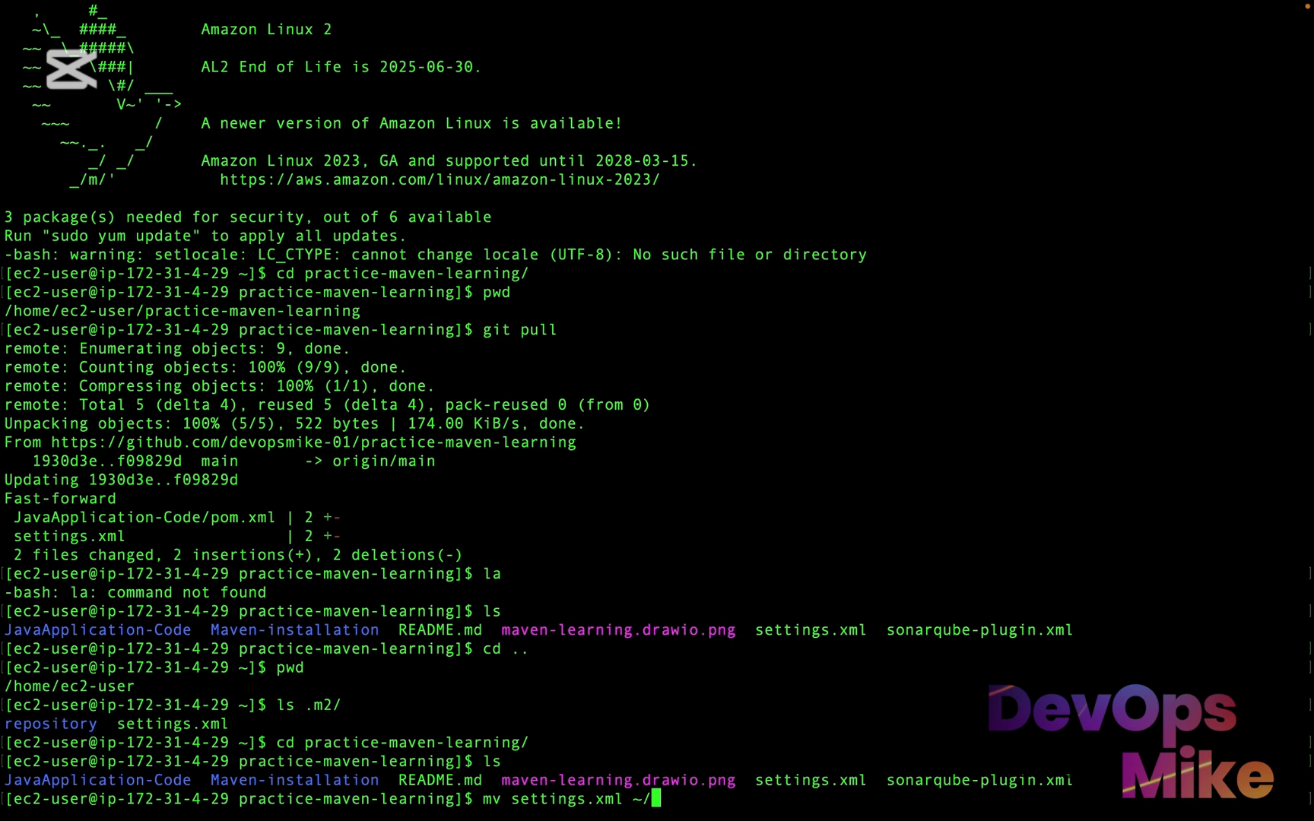
type(".m")
key("Tab")
key("Return")
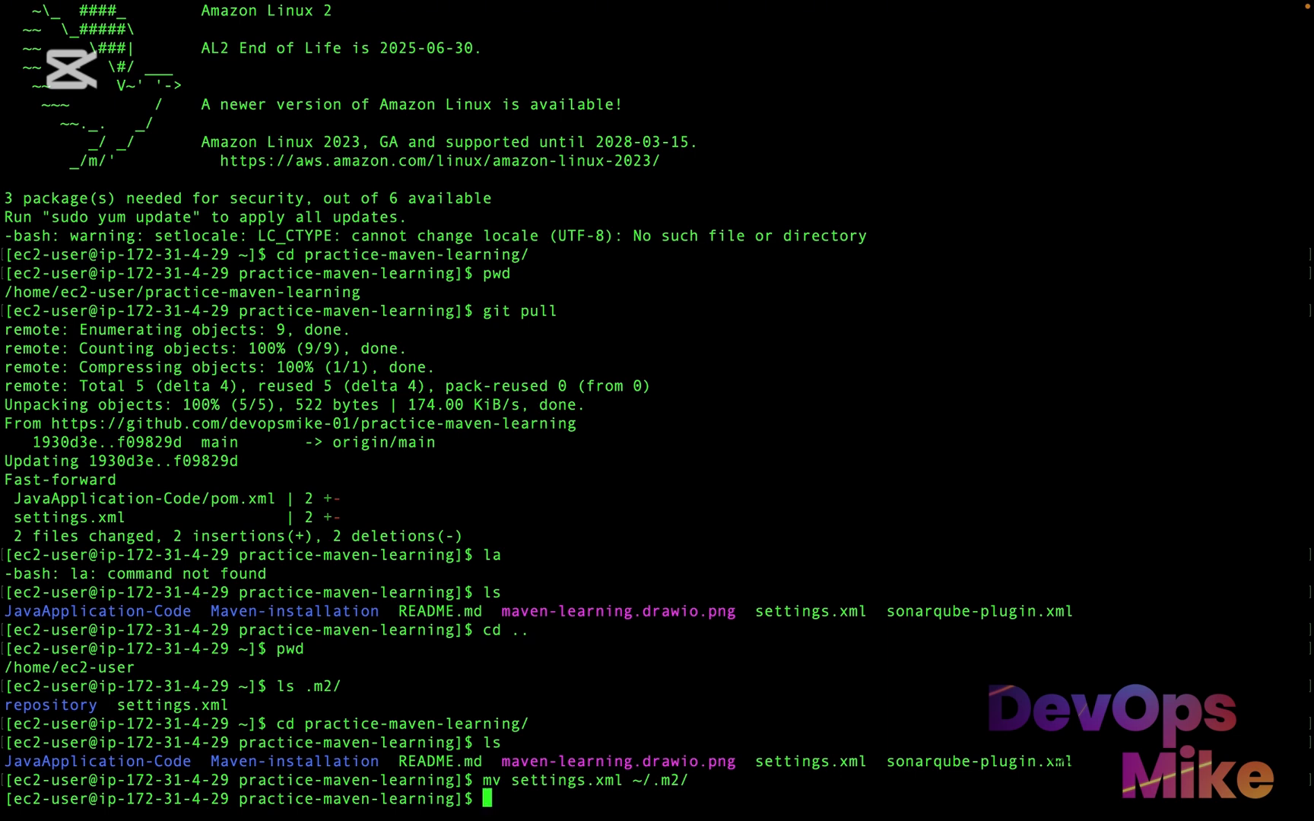
type("ls")
key("Return")
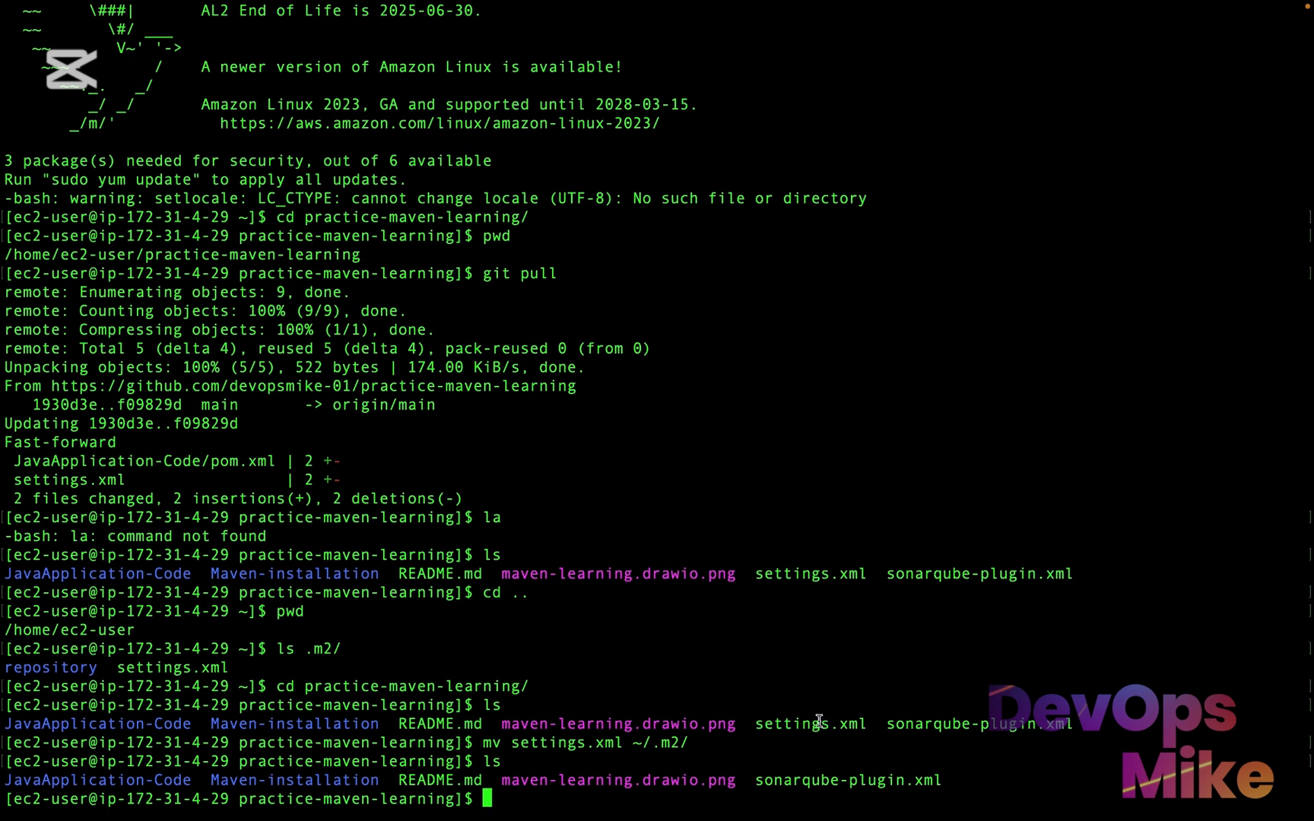
left_click_drag(819, 724, 803, 726)
Change into the JavaApplication-Code directory and run "mvn deploy"
type("cd JavaApplication-Code/")
key("Return")
type("mv ")
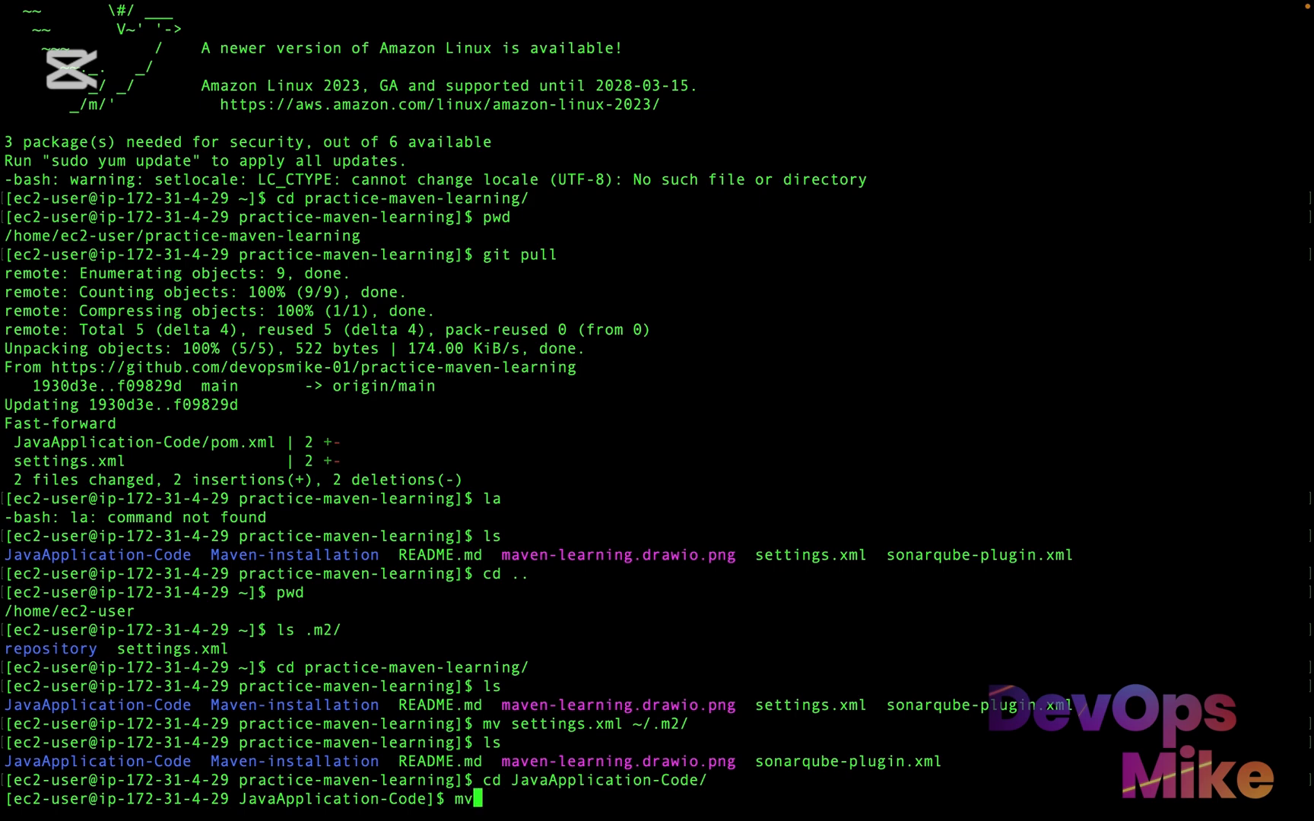
type("n deploy")
key("Return")
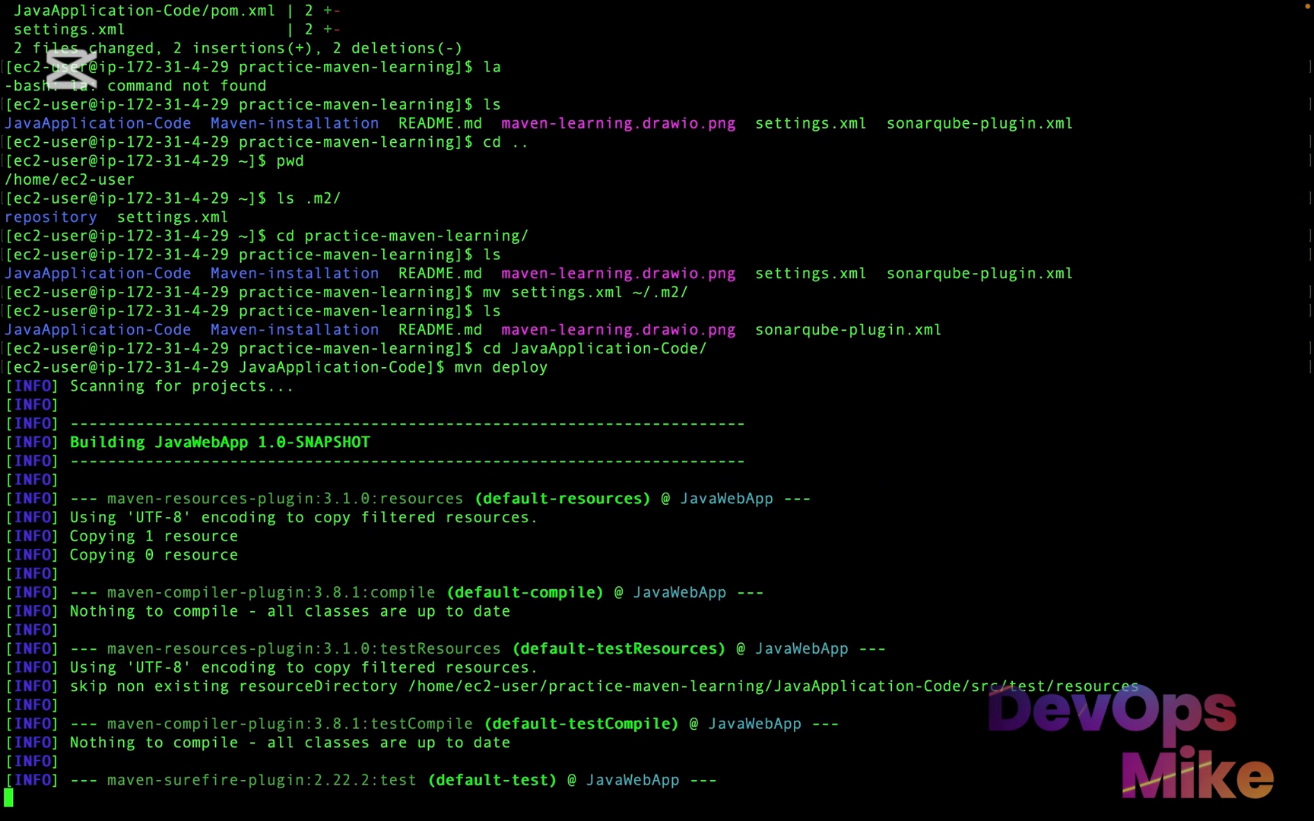
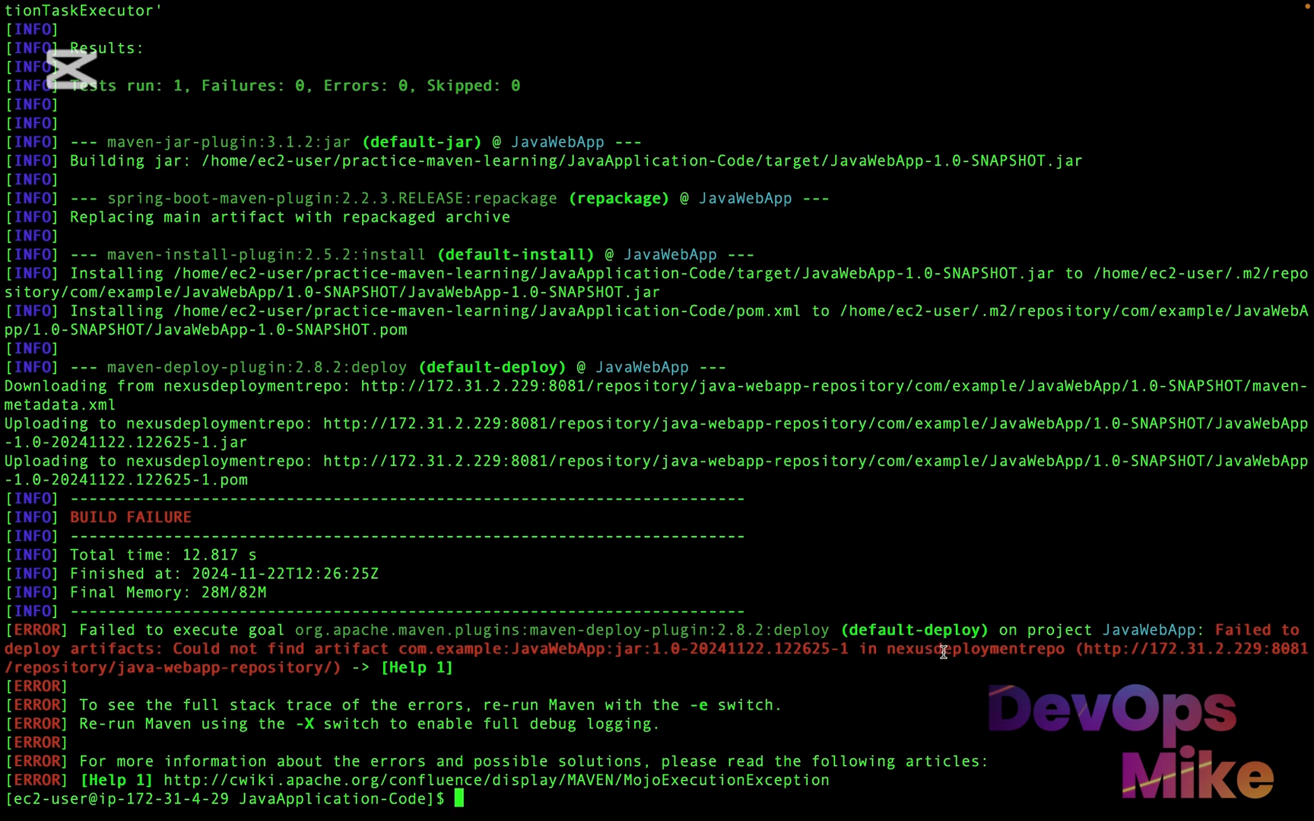
Rerun "mvn deploy" in the JavaApplication-Code directory and review the build output
key("Up")
key("Return")
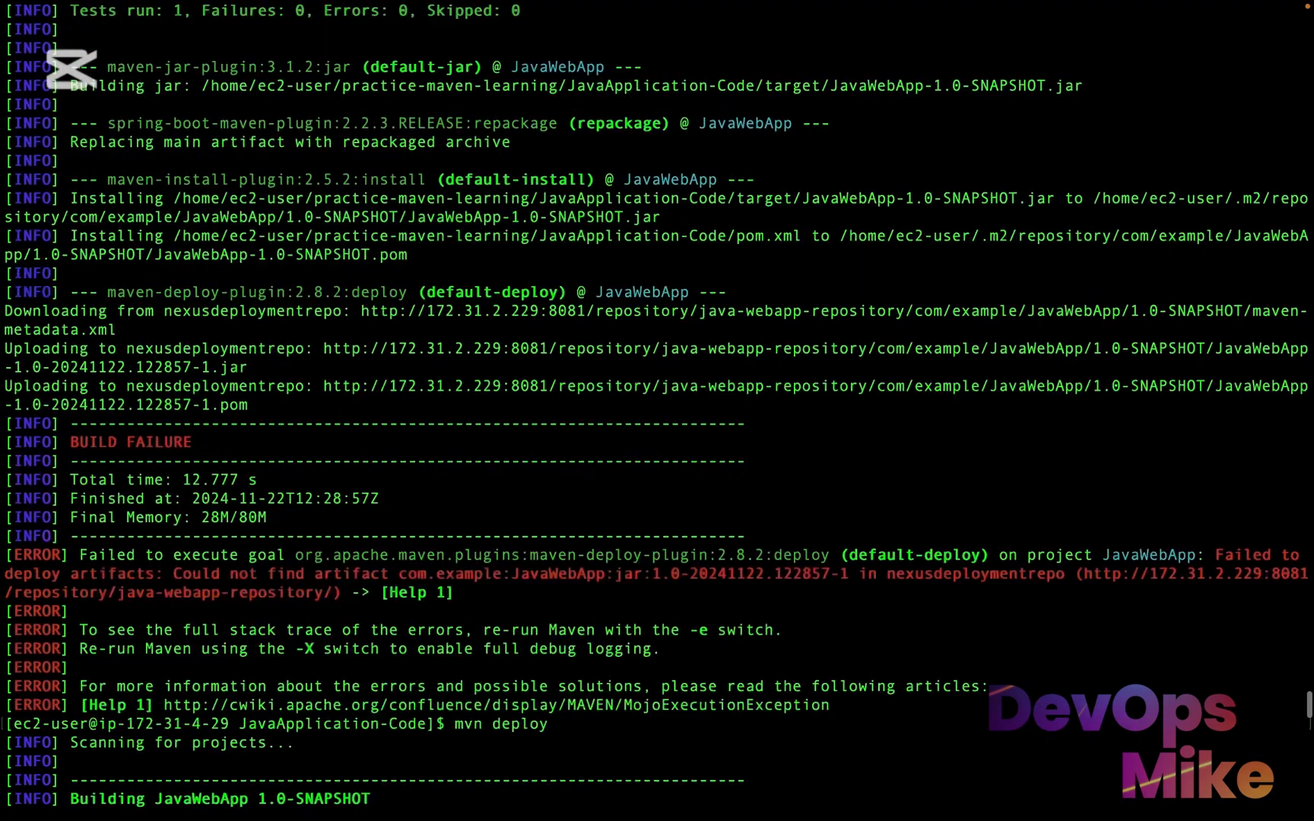
scroll(654, 396, "up", 1)
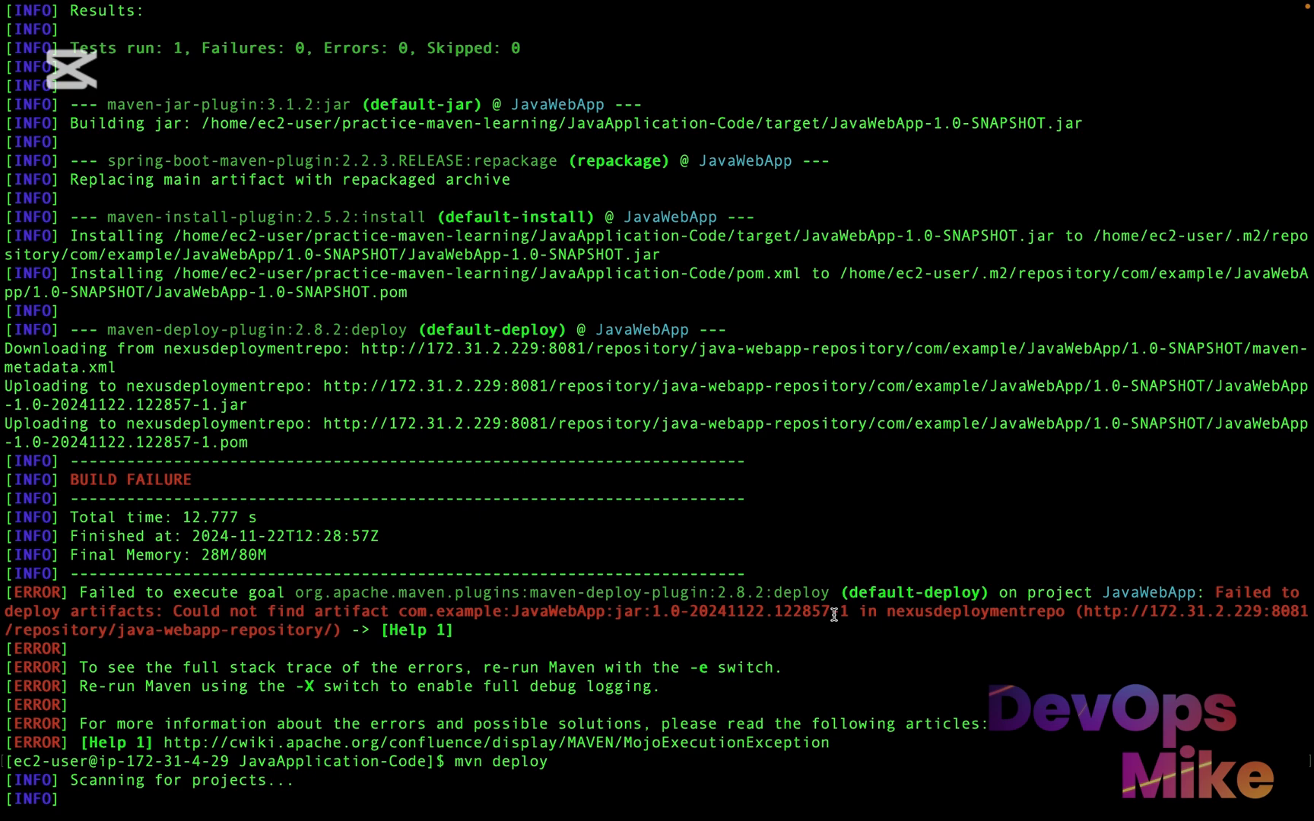
Switch to the Nexus repository manager in the browser and delete java-webapp-repository
key("ctrl+Right")
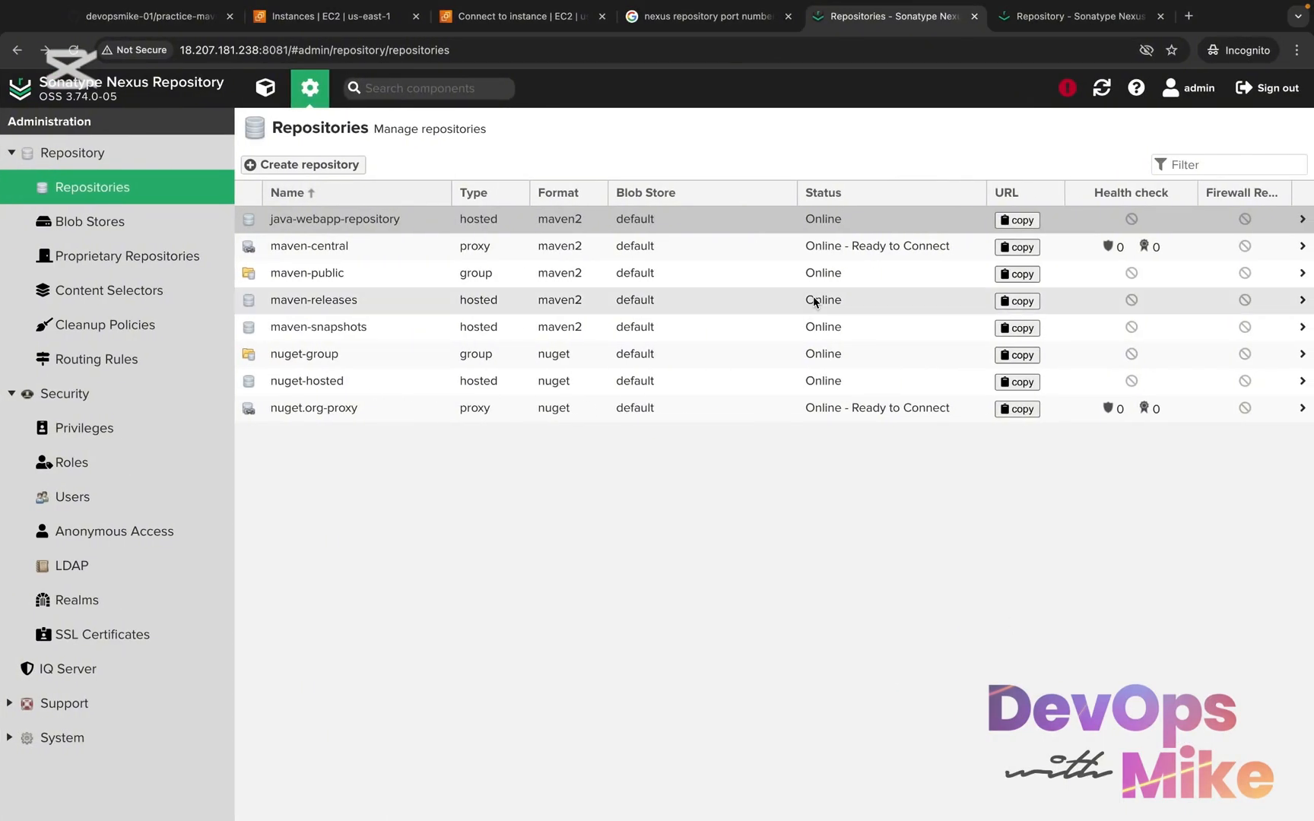
left_click(455, 217)
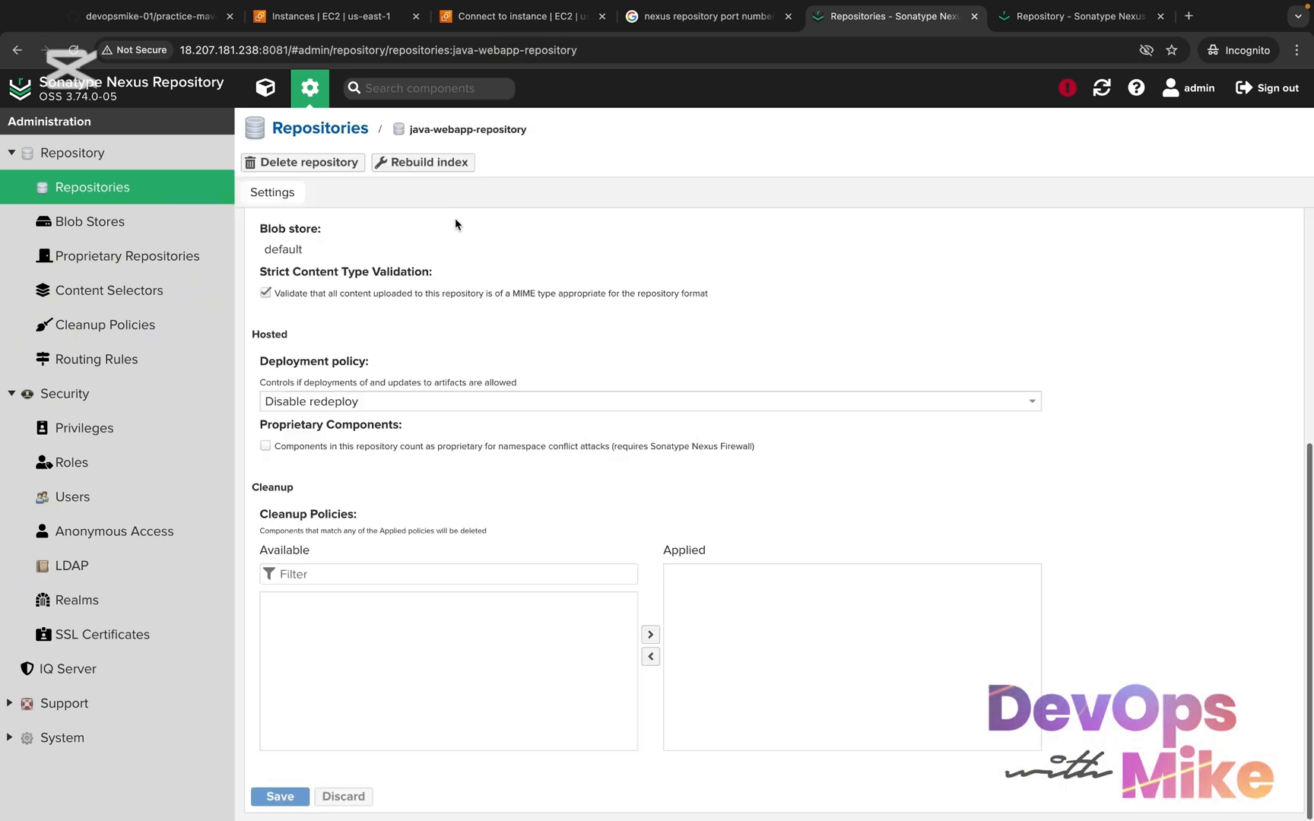
left_click(335, 162)
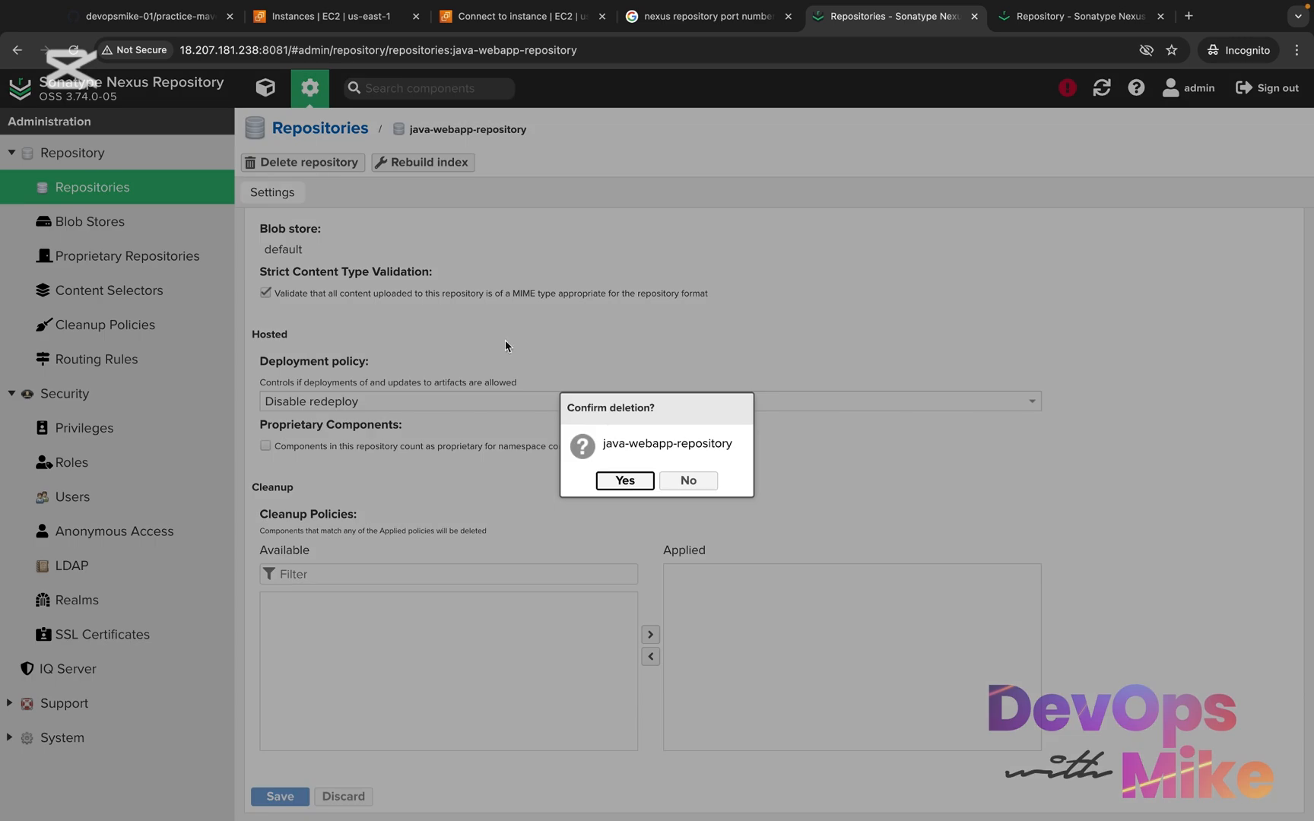
left_click(625, 481)
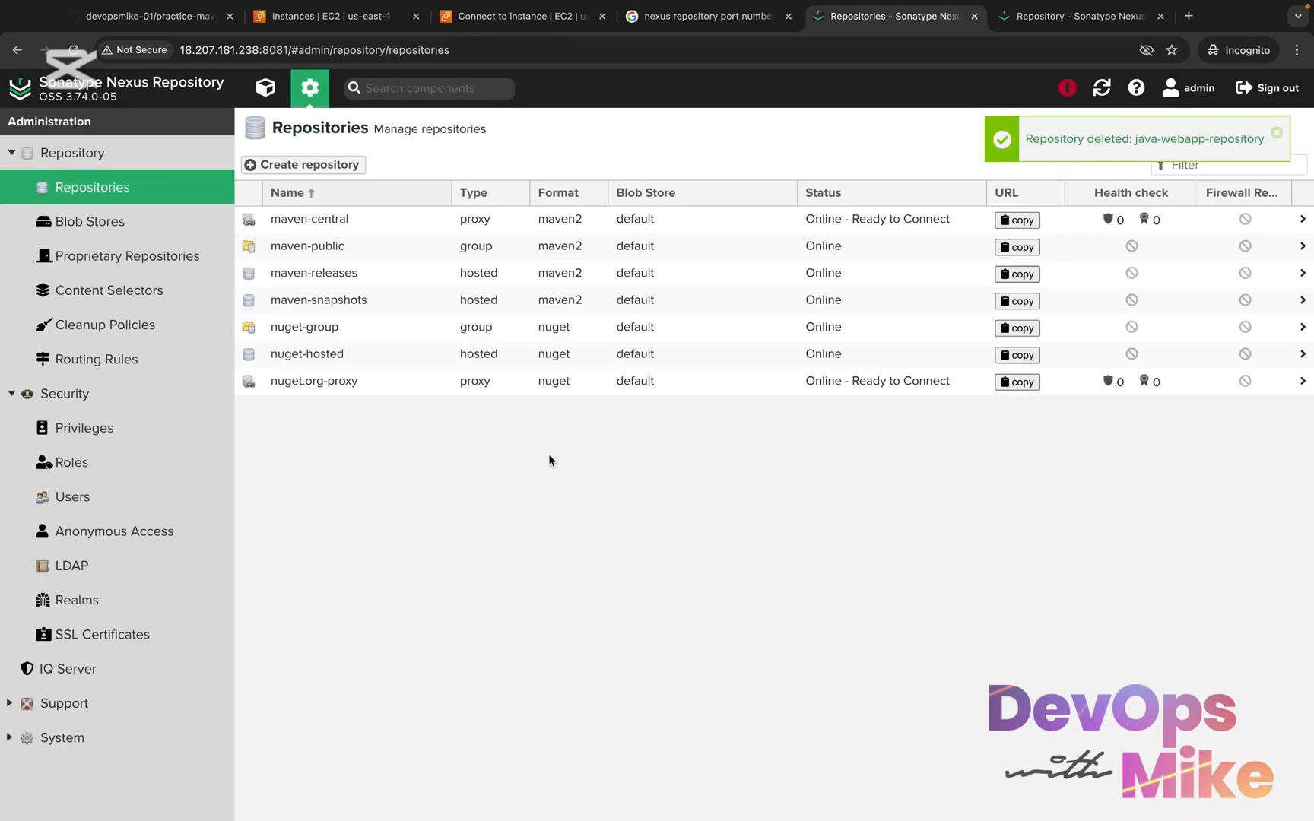
Start a new repository with the maven2 (hosted) recipe and name it java-webapp-repository
left_click(308, 166)
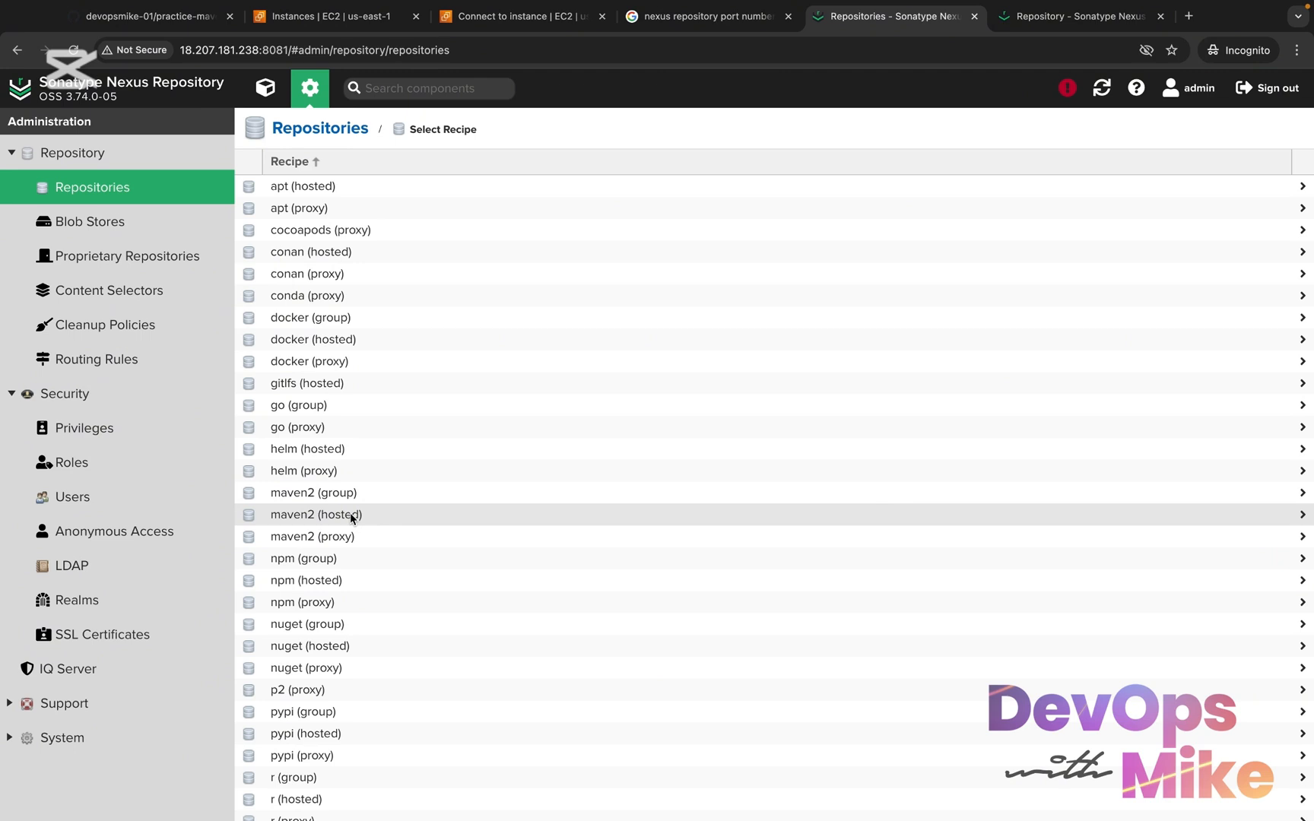
left_click(351, 516)
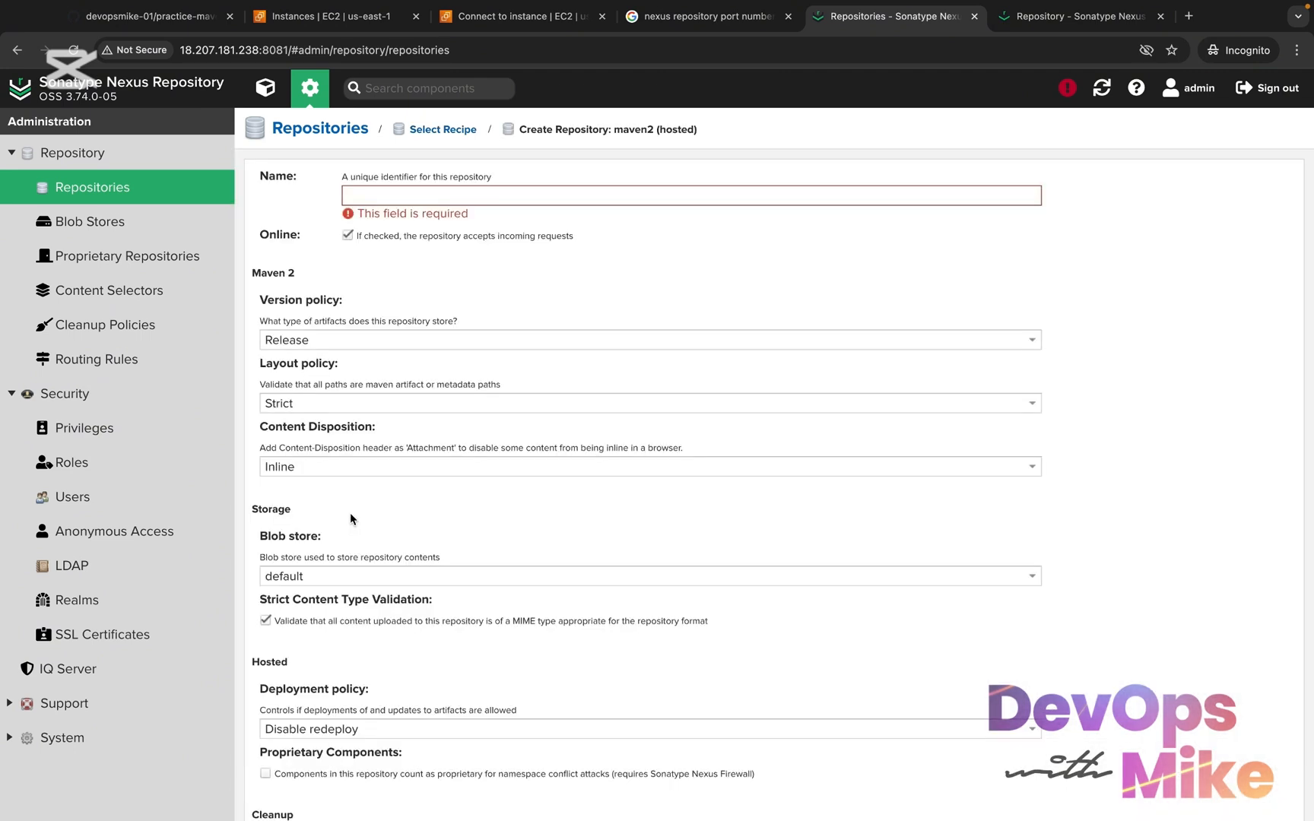
left_click(515, 193)
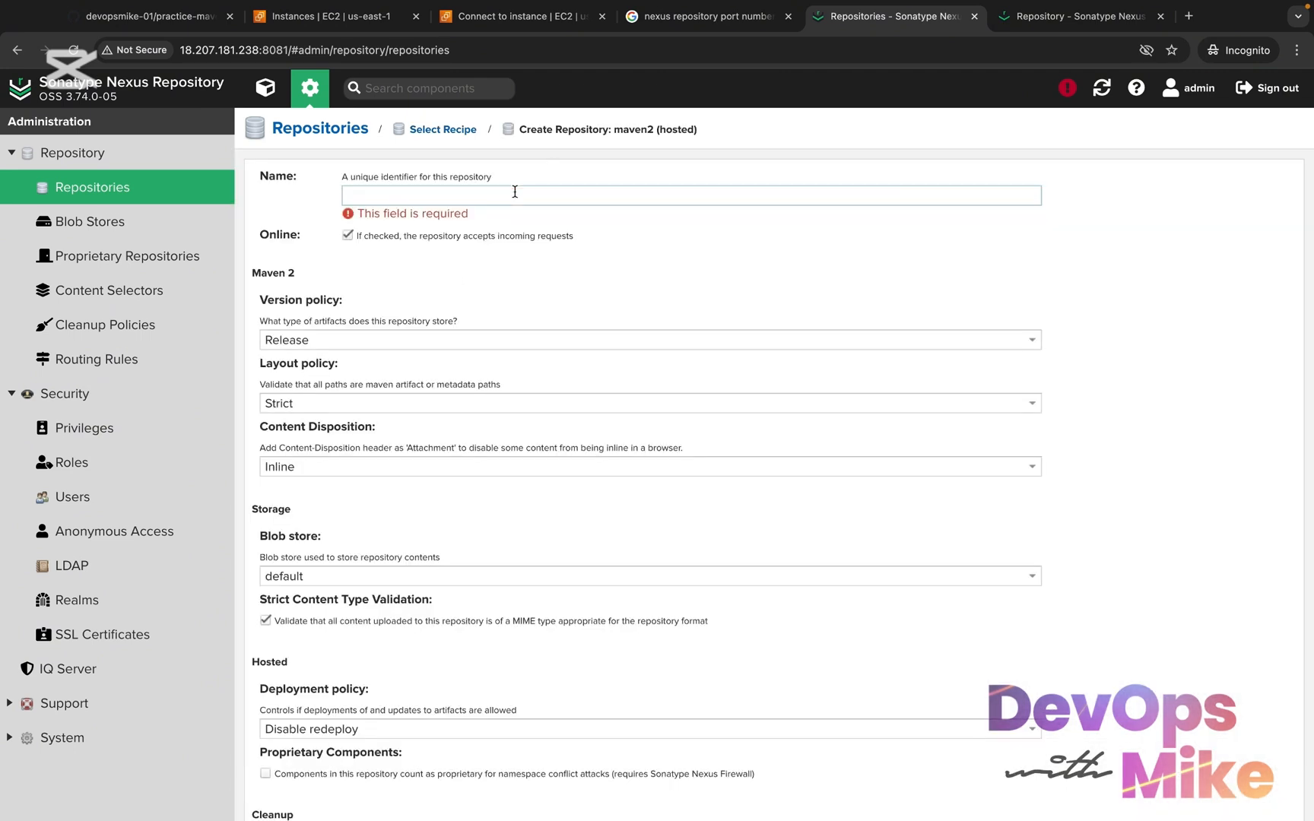
type("java-")
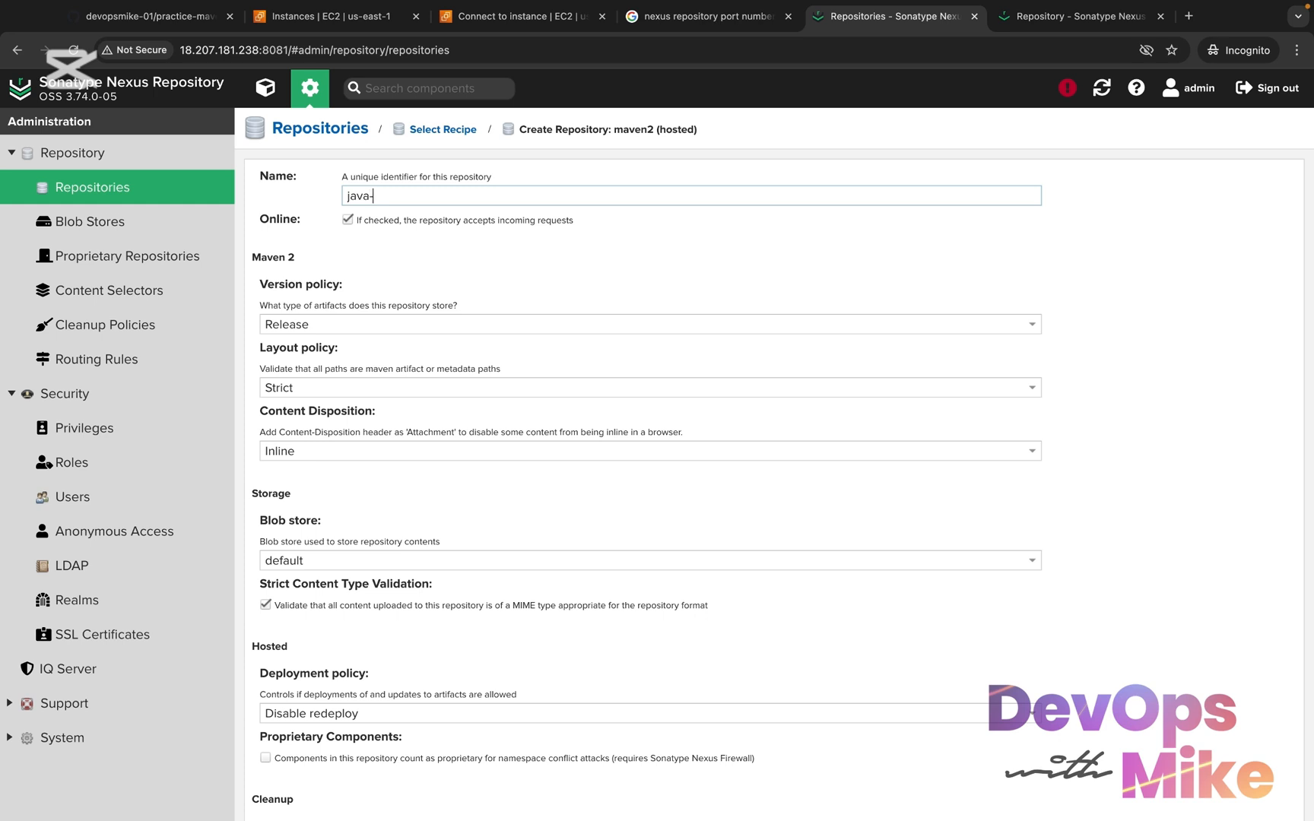
type("webapp-repository")
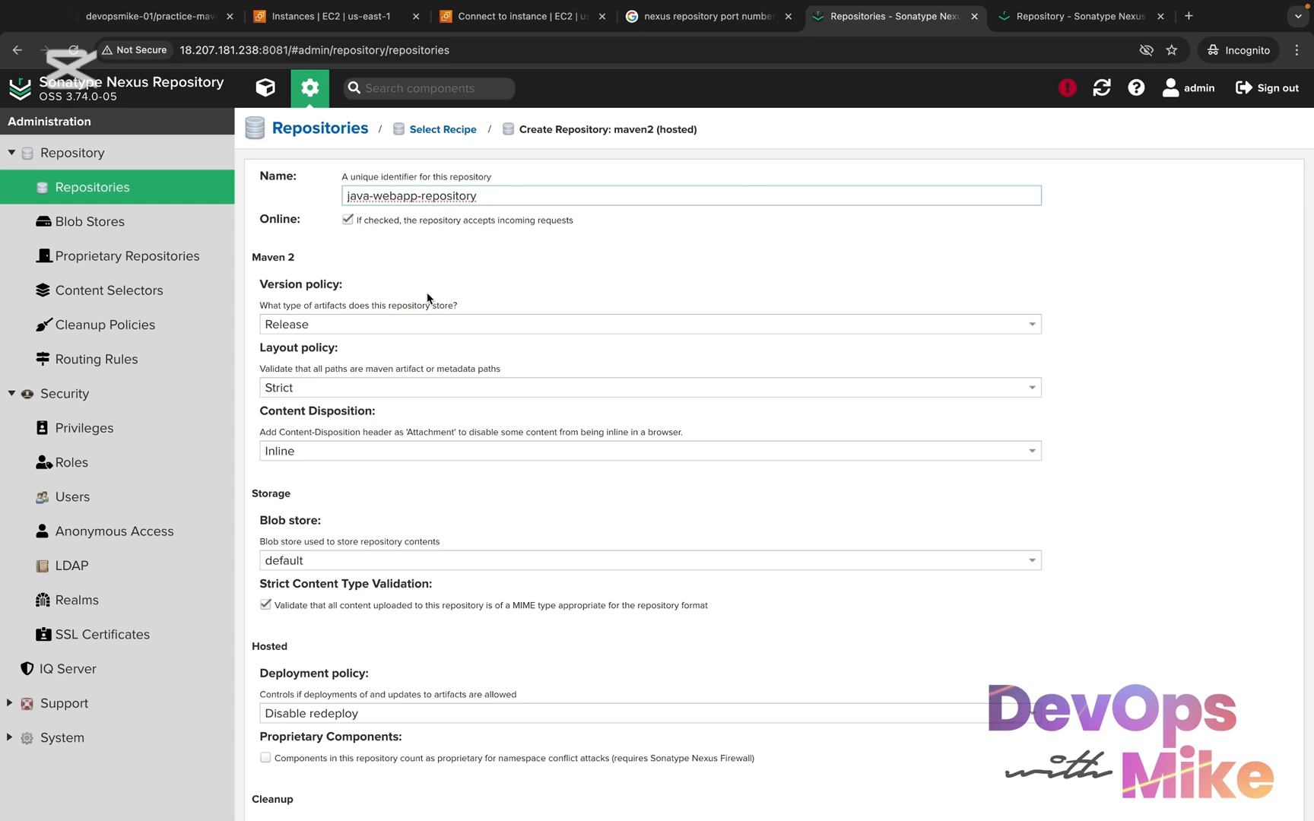
Set the new repository's version policy to Mixed and create the repository
left_click(455, 325)
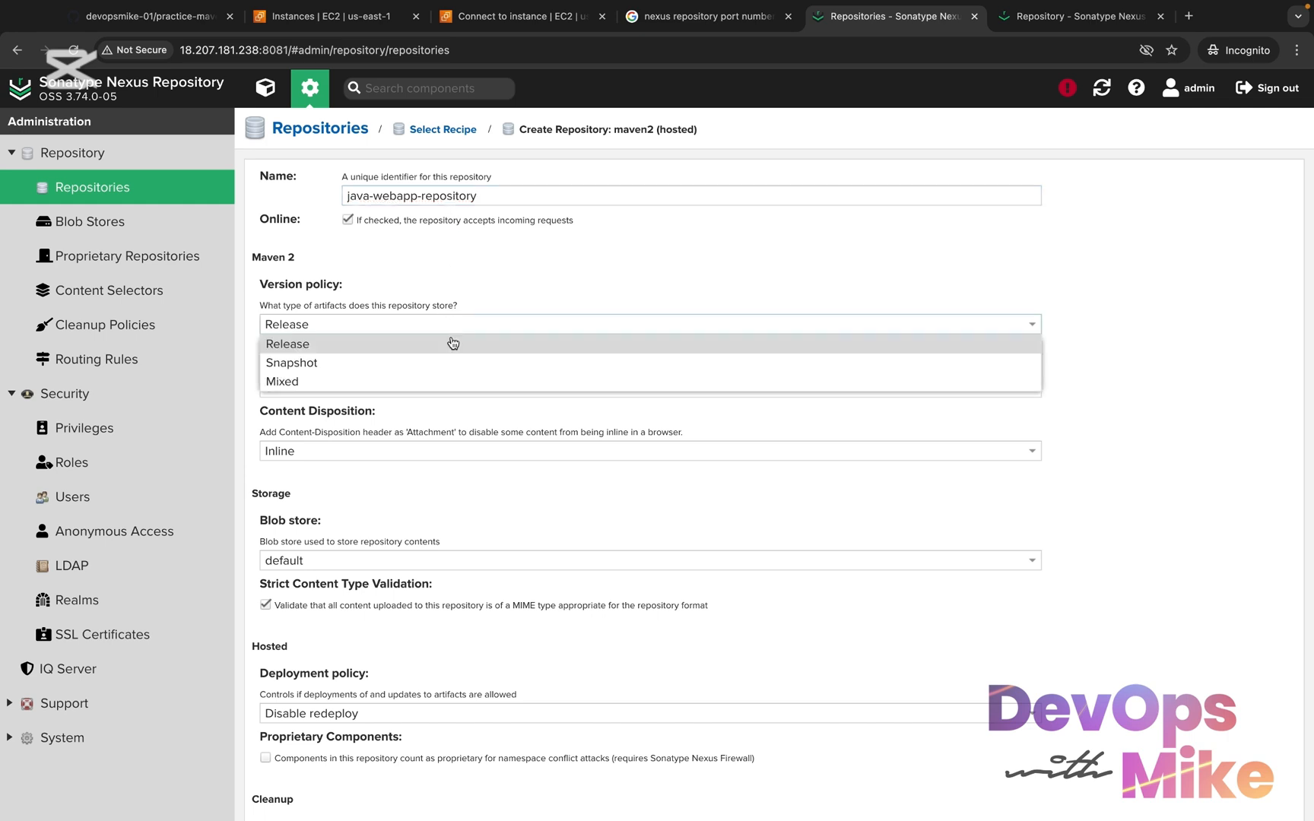
left_click(436, 377)
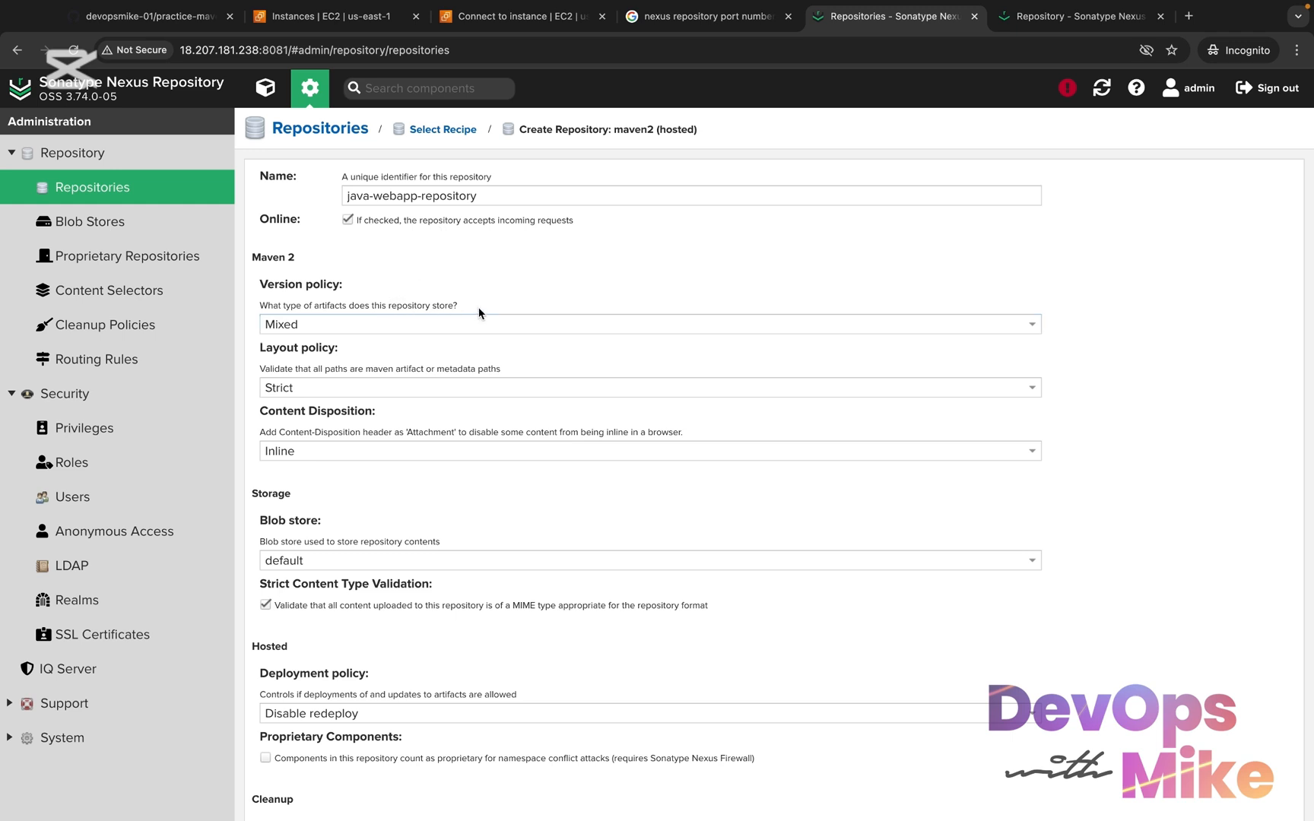
left_click_drag(478, 312, 321, 297)
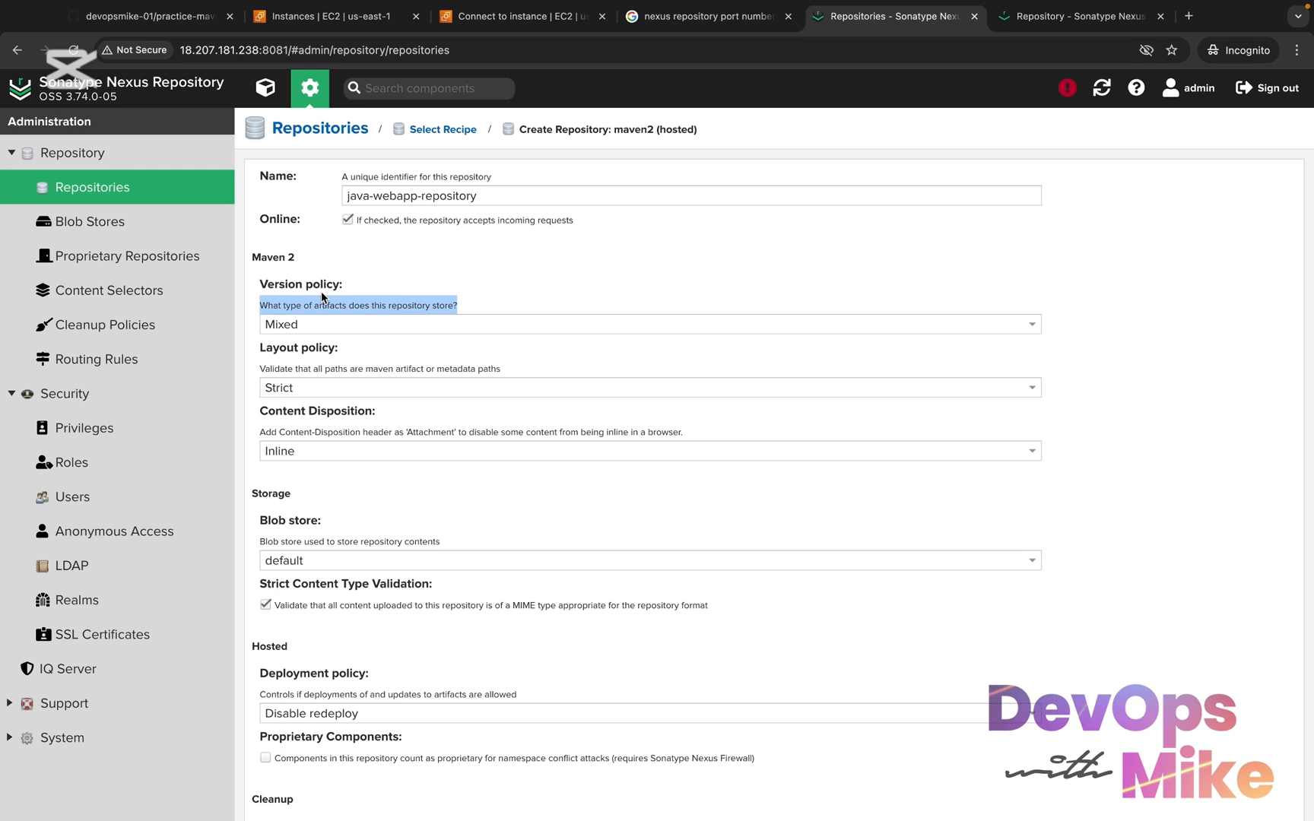
left_click(330, 320)
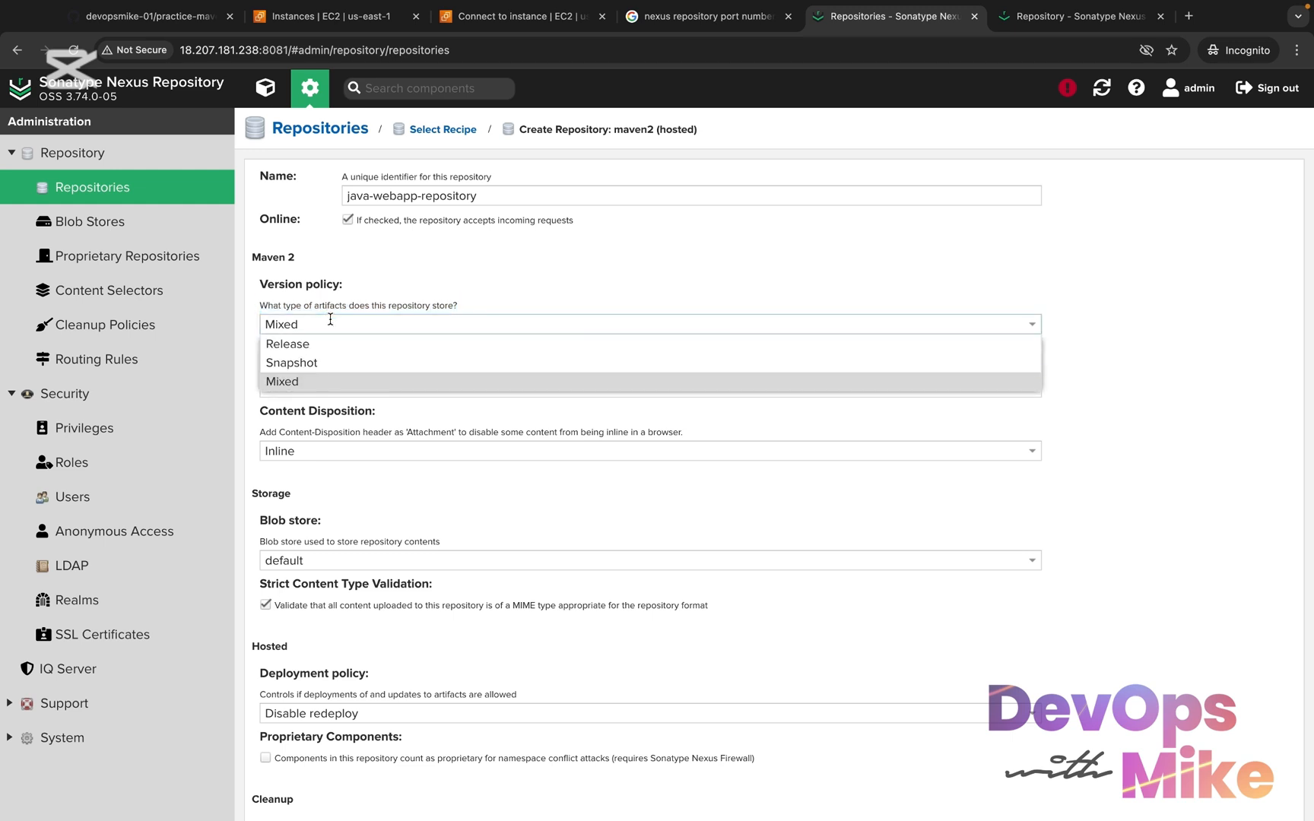
left_click(377, 381)
scroll(377, 381, "down", 5)
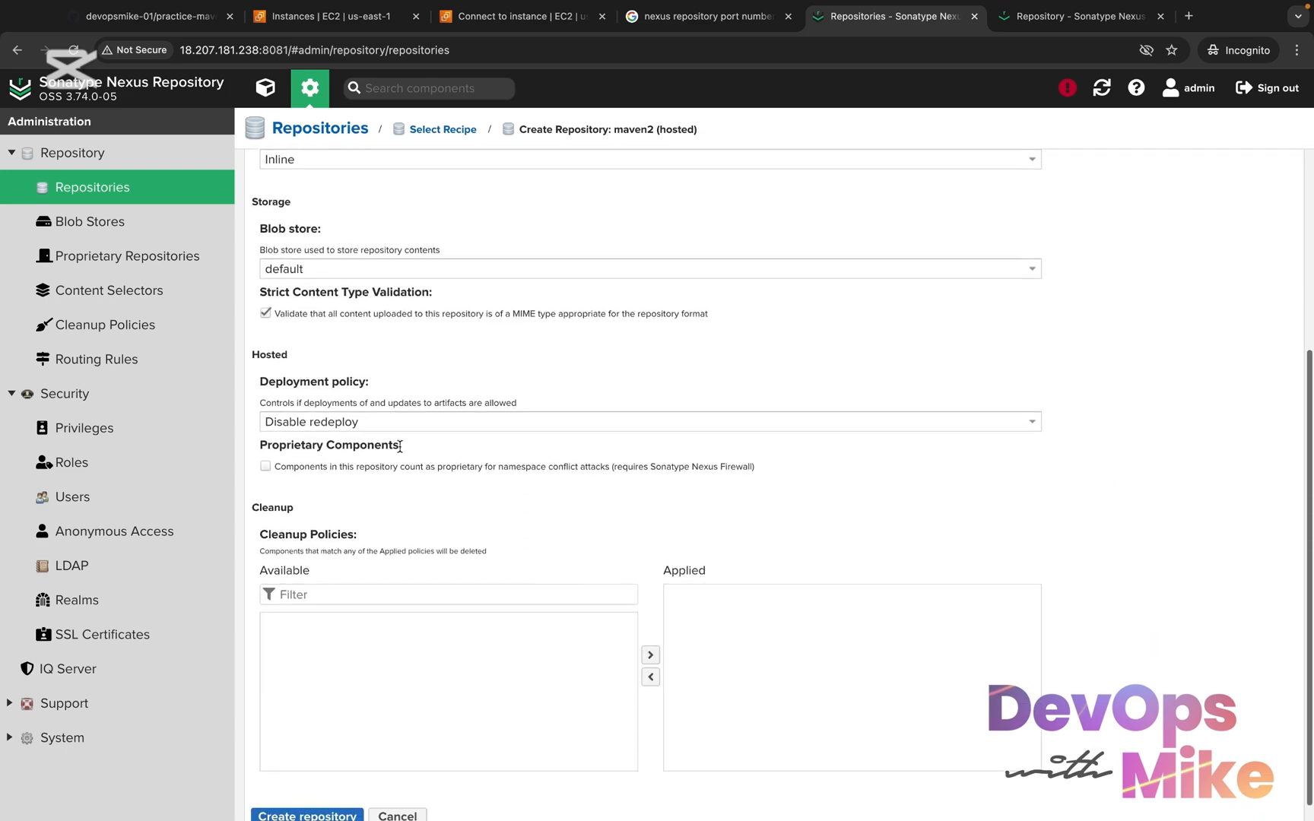
left_click(297, 797)
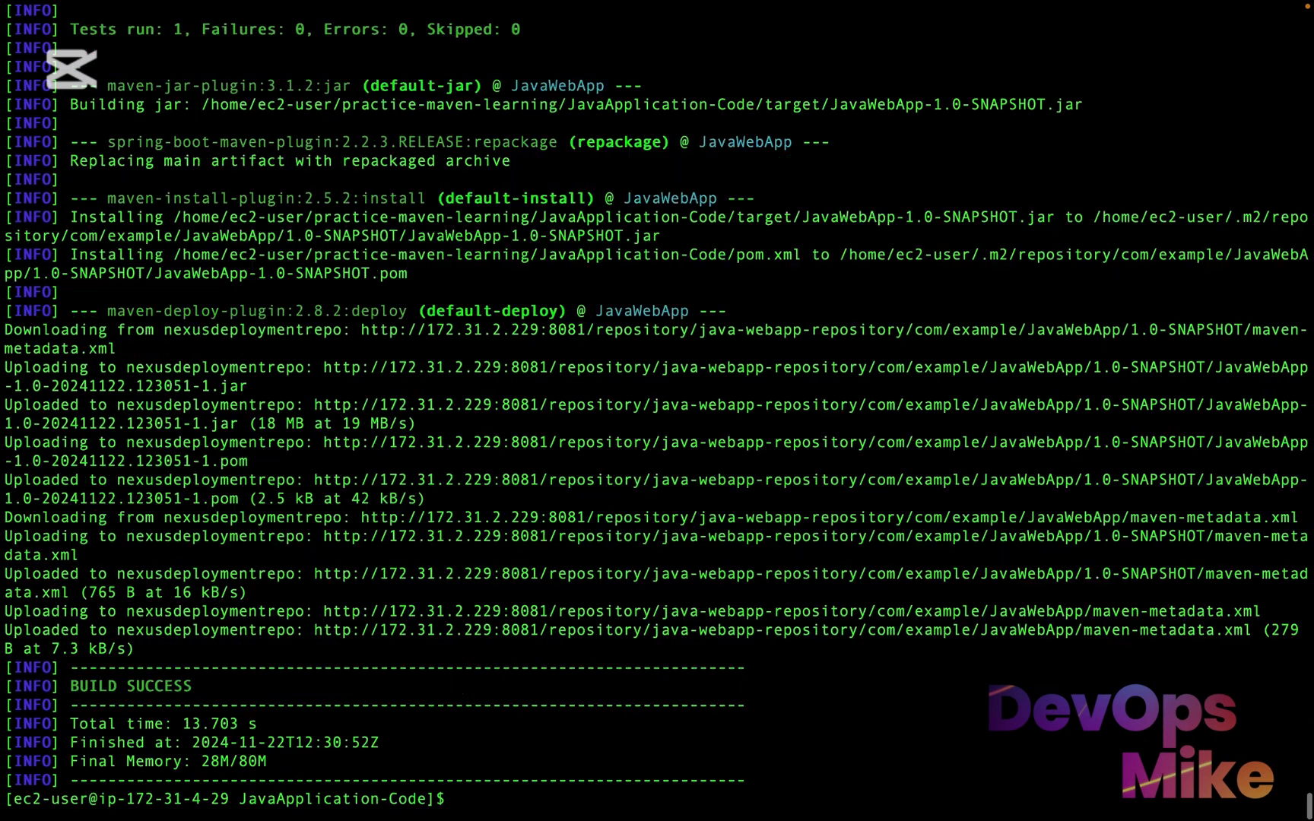
Clear the maven-server terminal and run "mvn deploy" in the JavaApplication-Code directory
type("vlr")
key("BackSpace")
key("BackSpace")
type("clear")
key("Return")
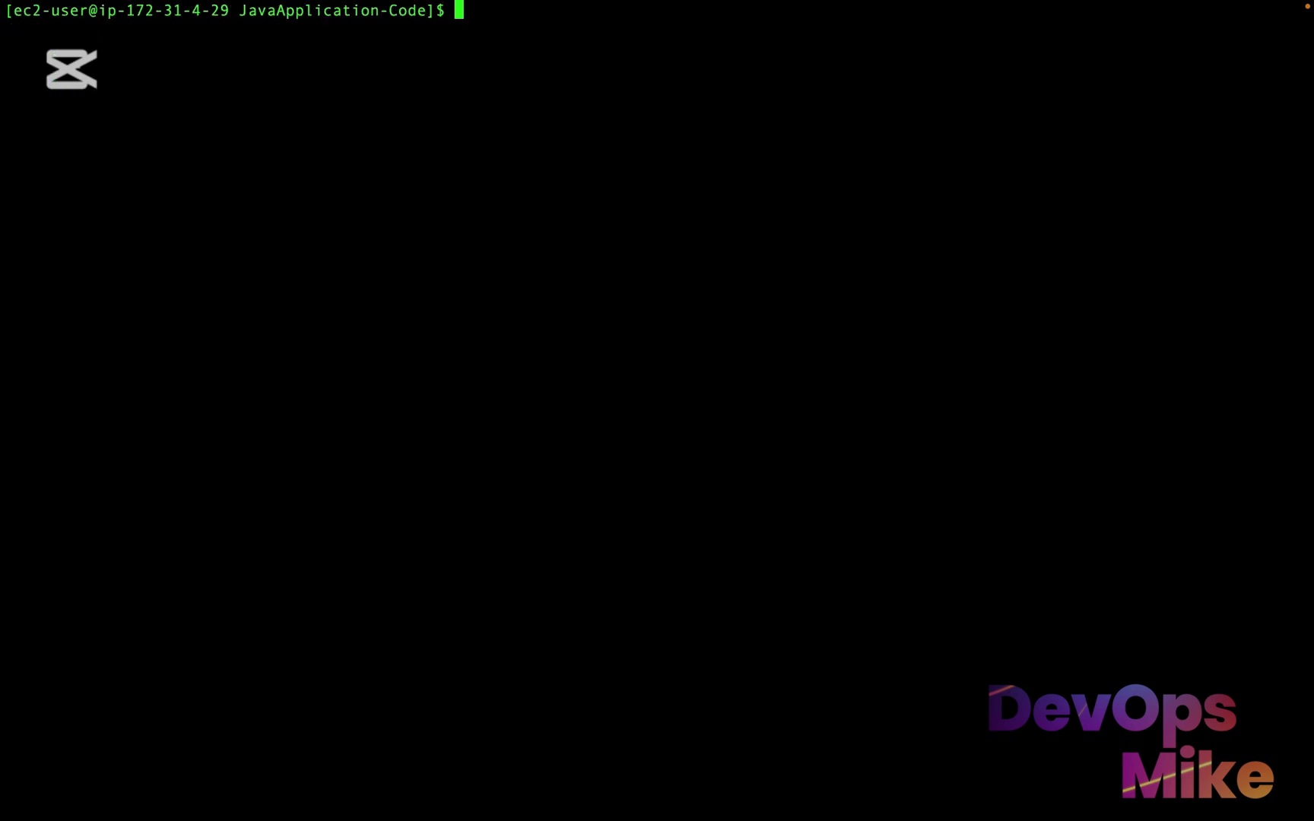
type("mvn deploy")
key("Return")
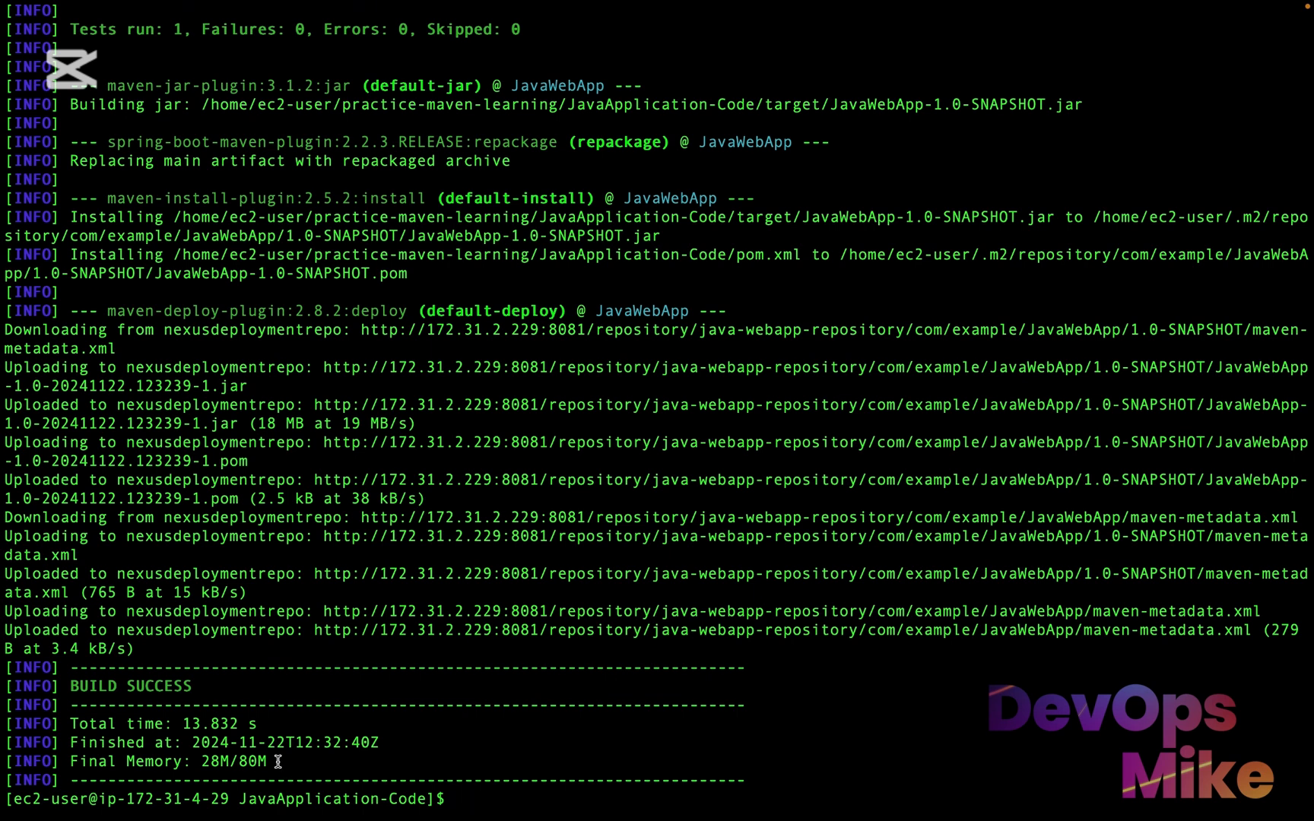
Examine the end of the deploy output, highlighting the uploading and uploaded lines for nexusdeploymentrepo
left_click_drag(284, 763, 25, 652)
left_click(166, 640)
left_click_drag(13, 612, 558, 615)
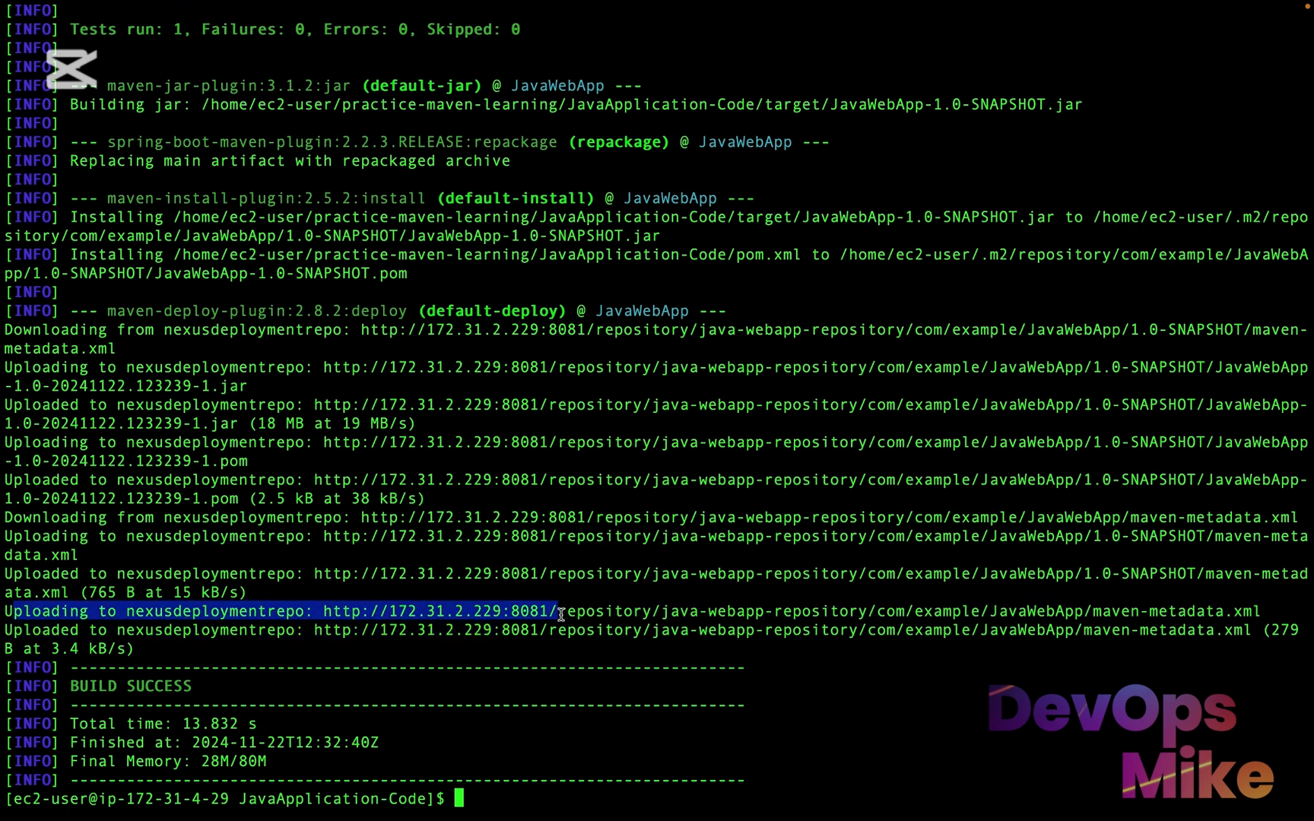
left_click_drag(6, 630, 735, 632)
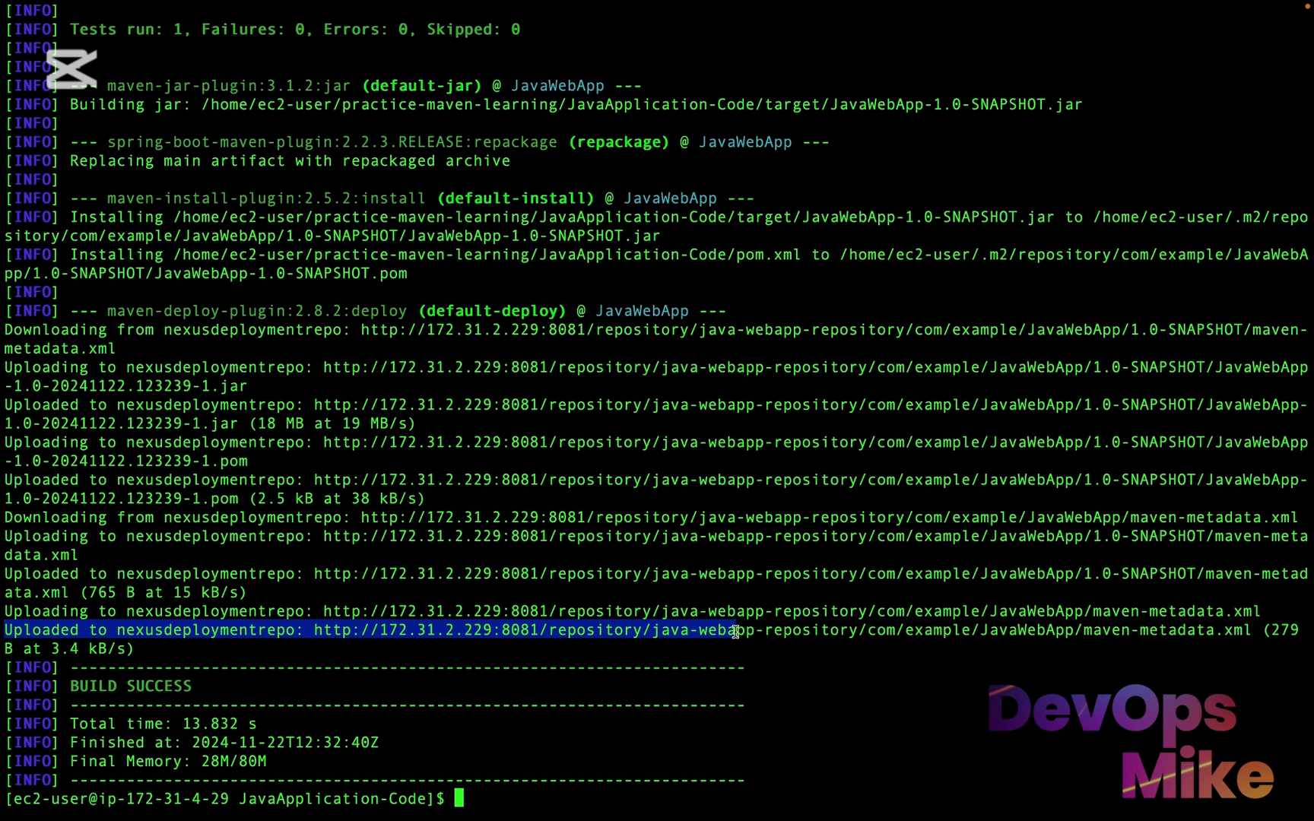
Switch to Nexus, browse the contents of java-webapp-repository and expand JavaWebApp's 1.0-SNAPSHOT folder
key("ctrl+Right")
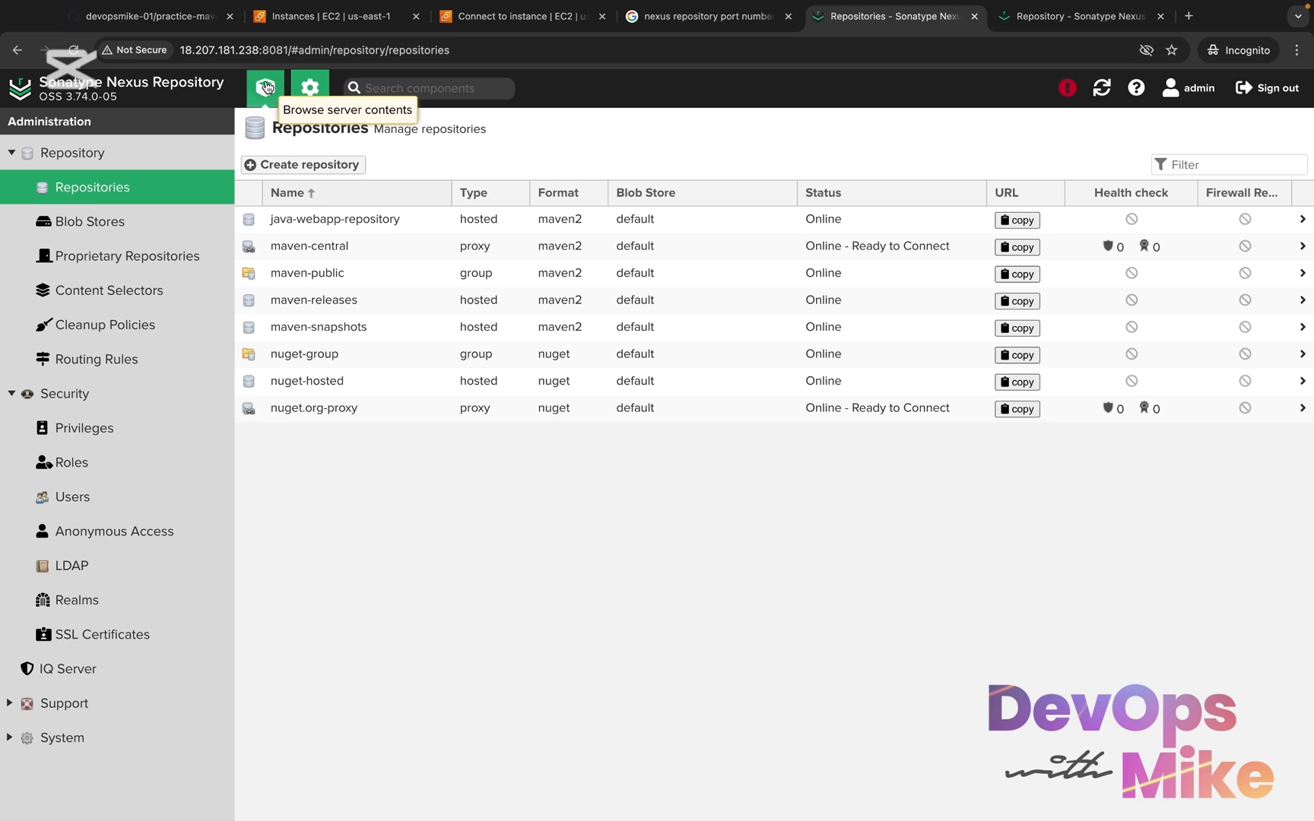
left_click(265, 88)
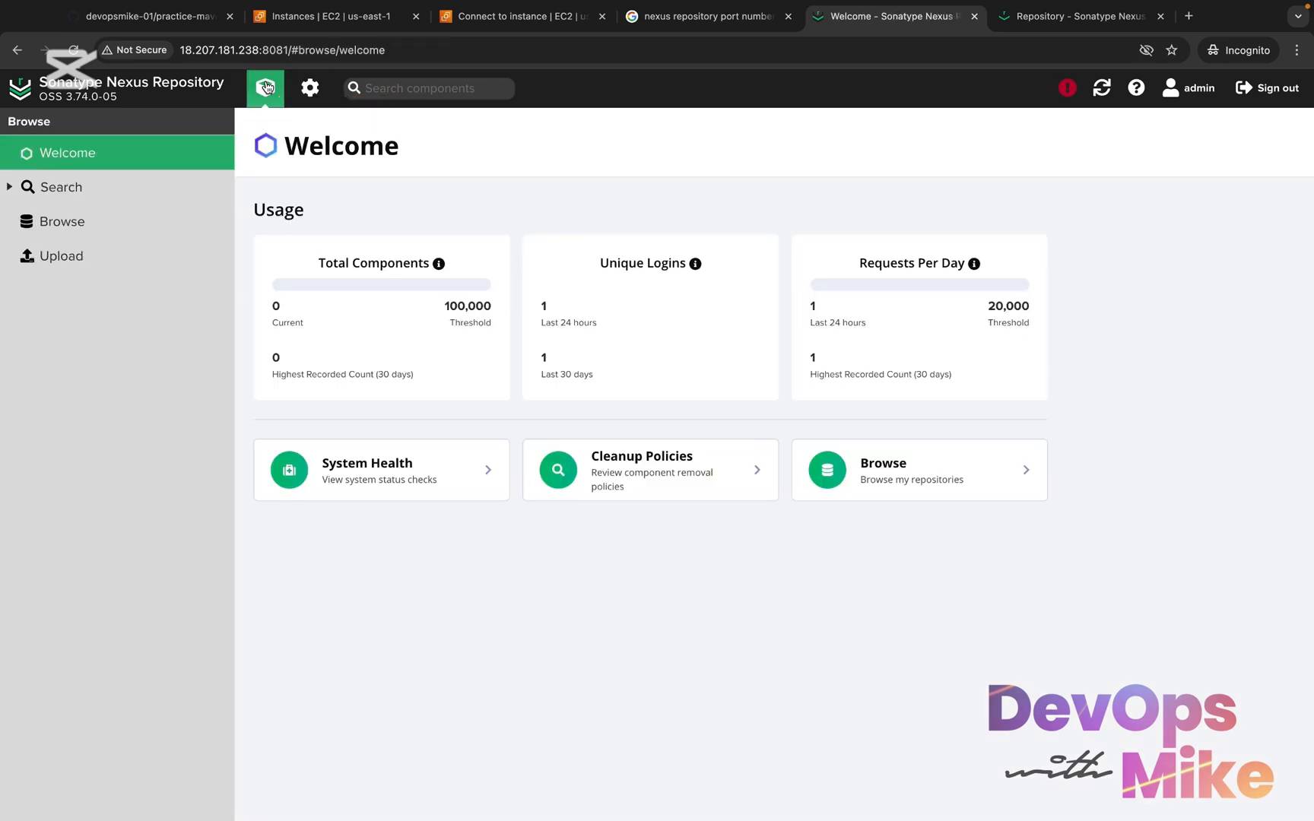
left_click(74, 222)
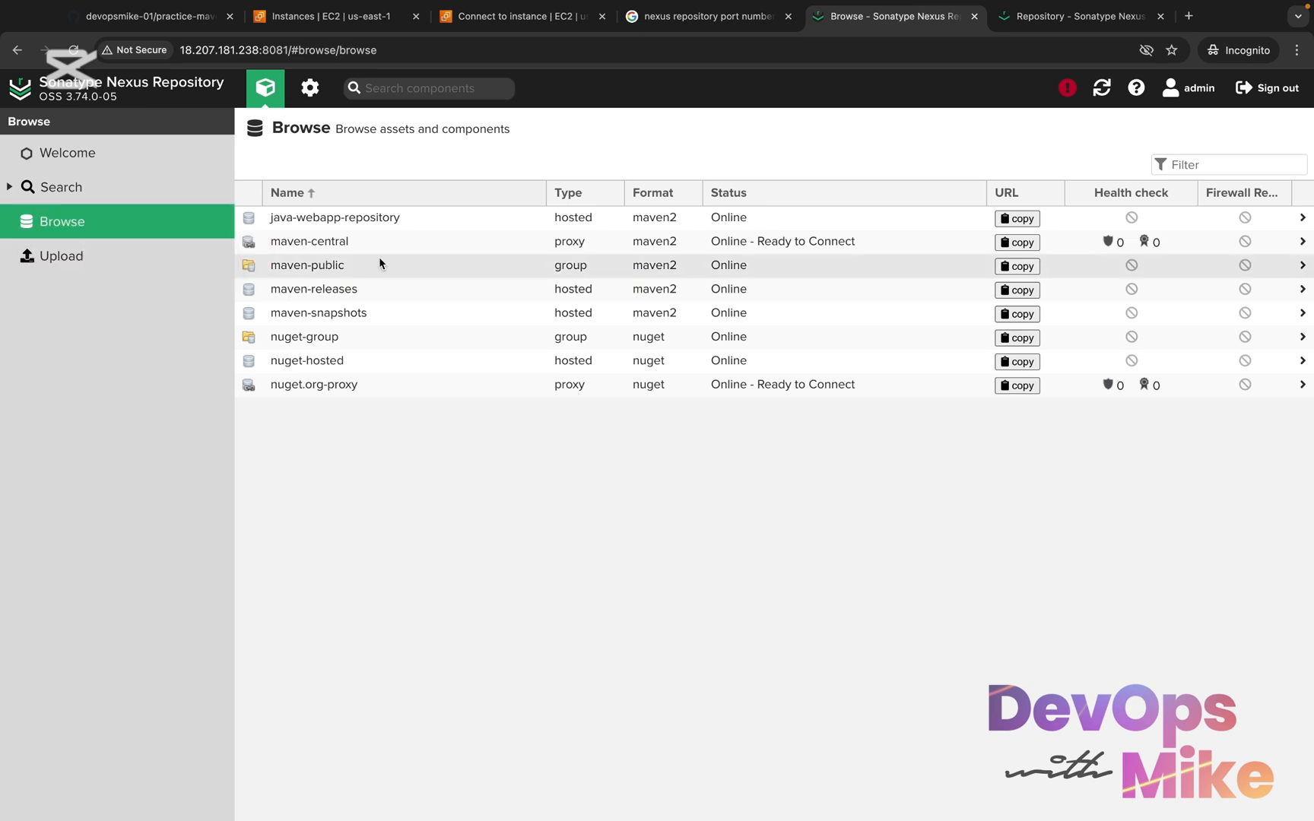
left_click(371, 216)
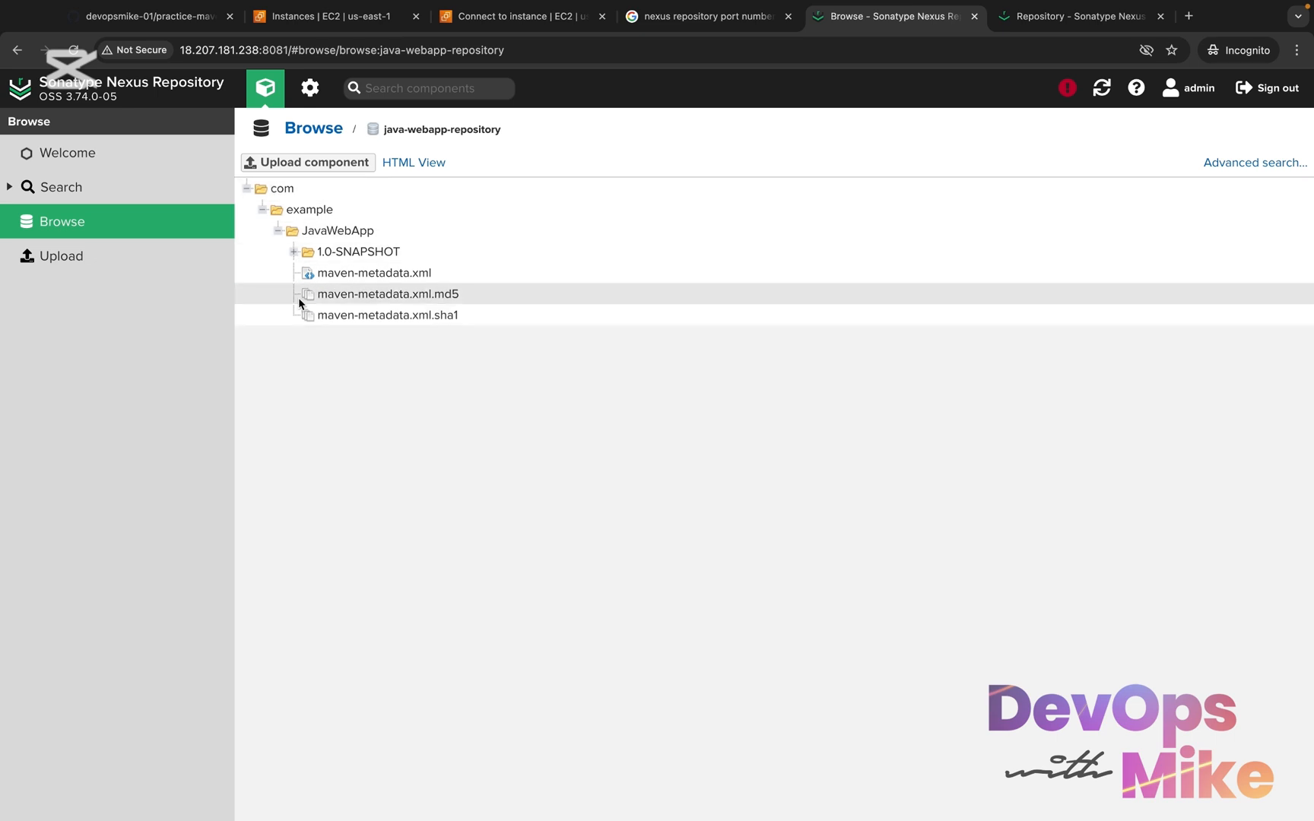
left_click(293, 252)
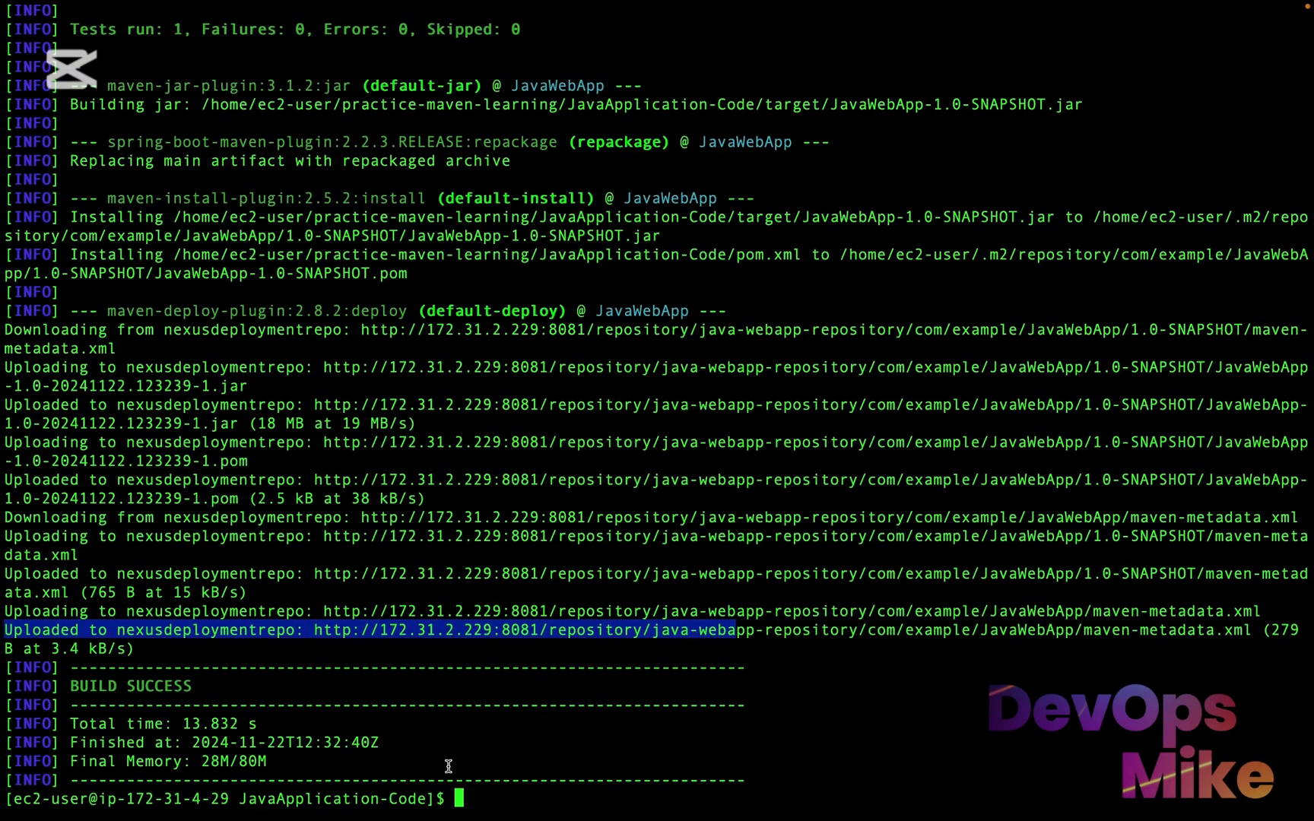
Return to the terminal and run "mvn deploy" again to publish another snapshot
left_click(459, 797)
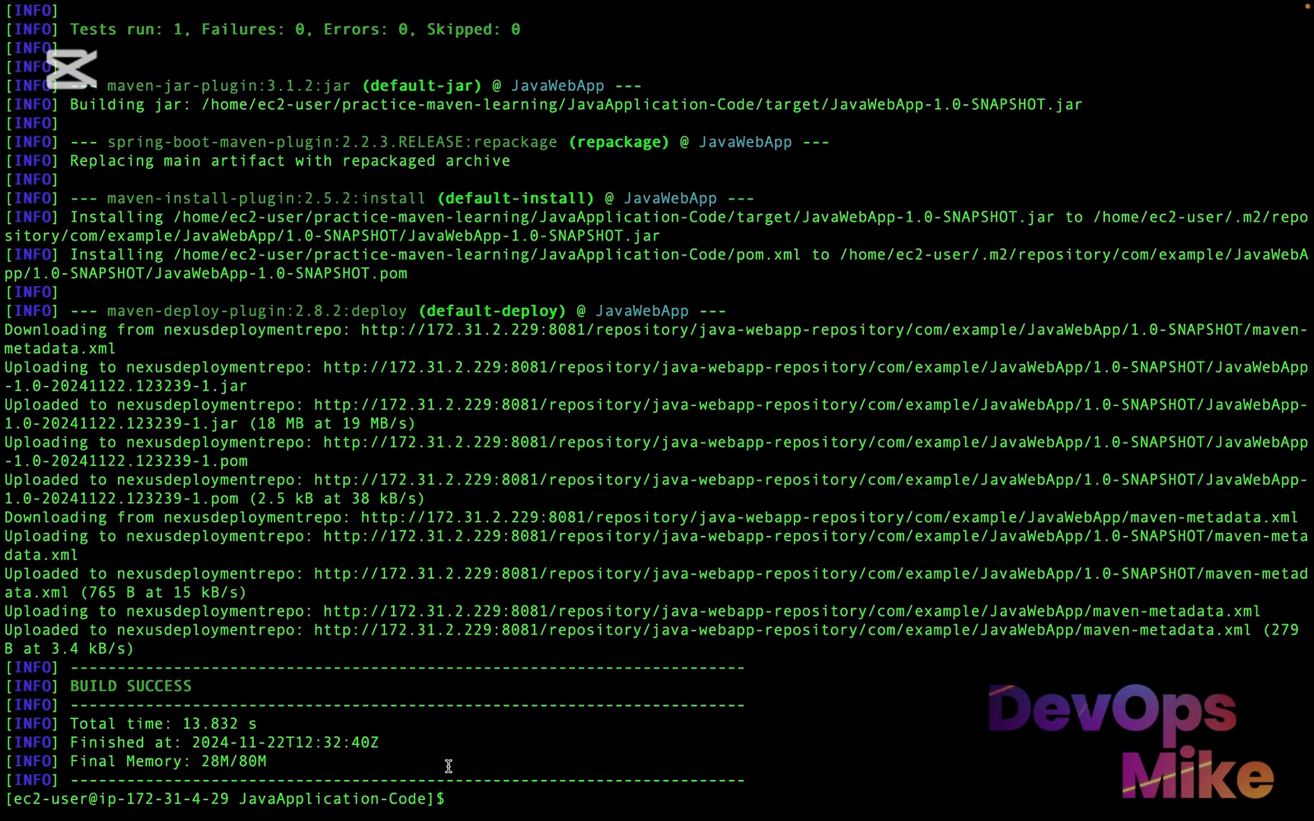
type("mvn deploy")
key("Return")
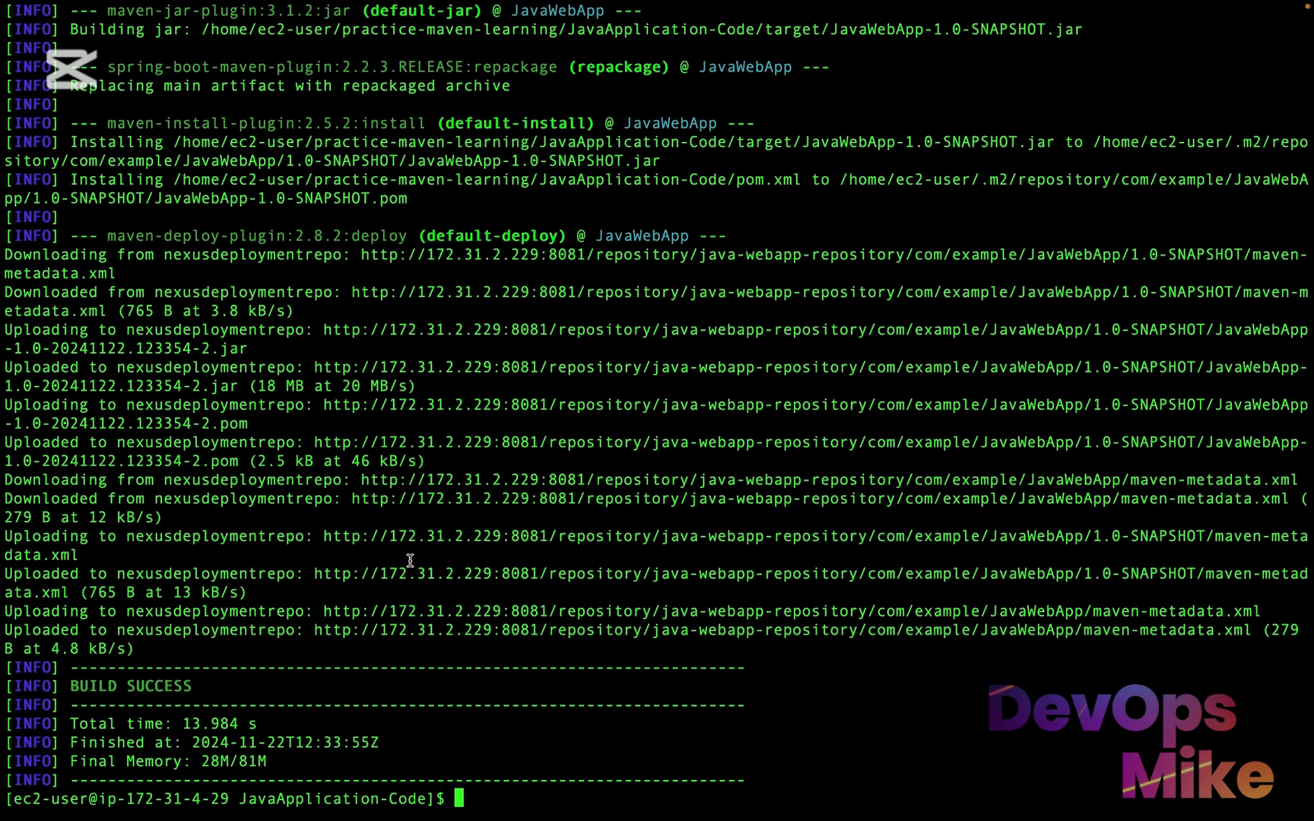
Reload the java-webapp-repository page in Nexus and expand 1.0-SNAPSHOT to check for the new build
key("ctrl+Right")
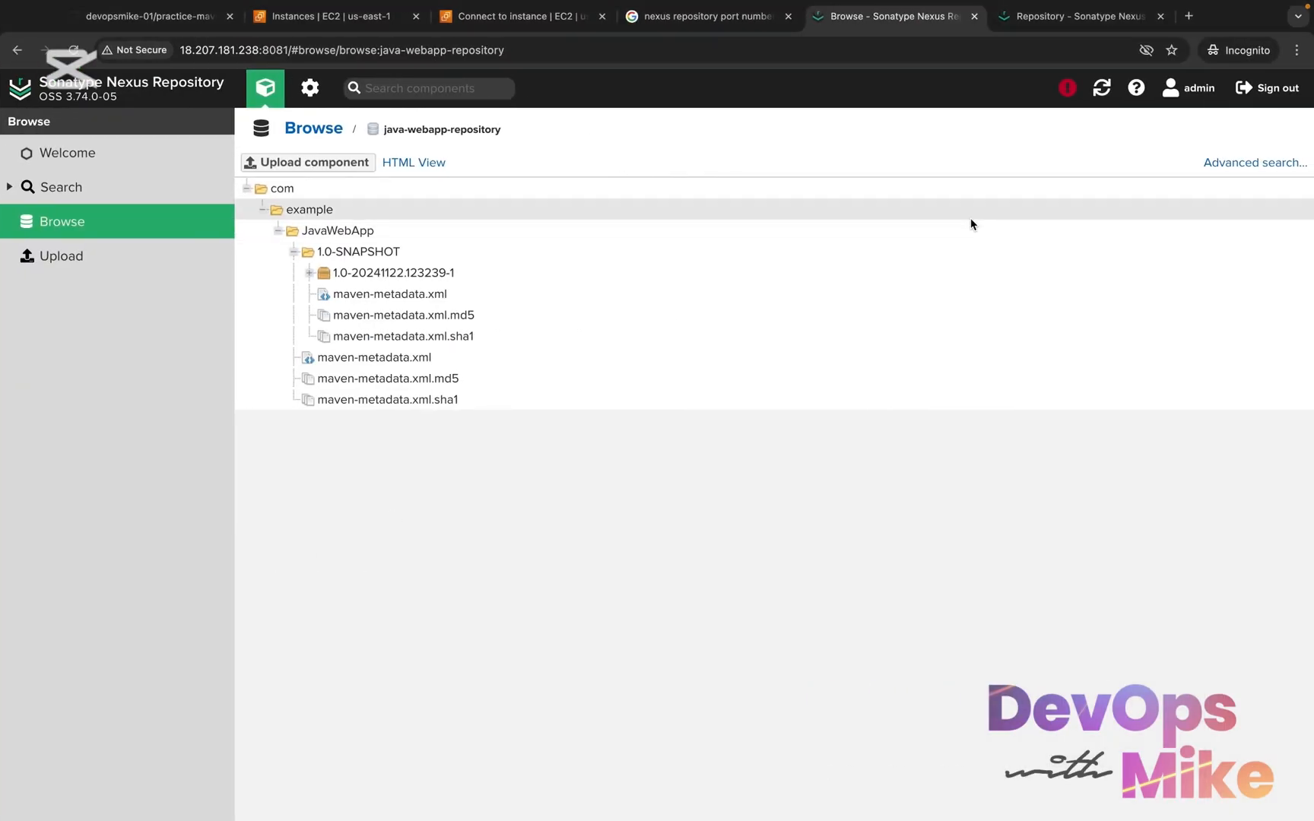
left_click(73, 49)
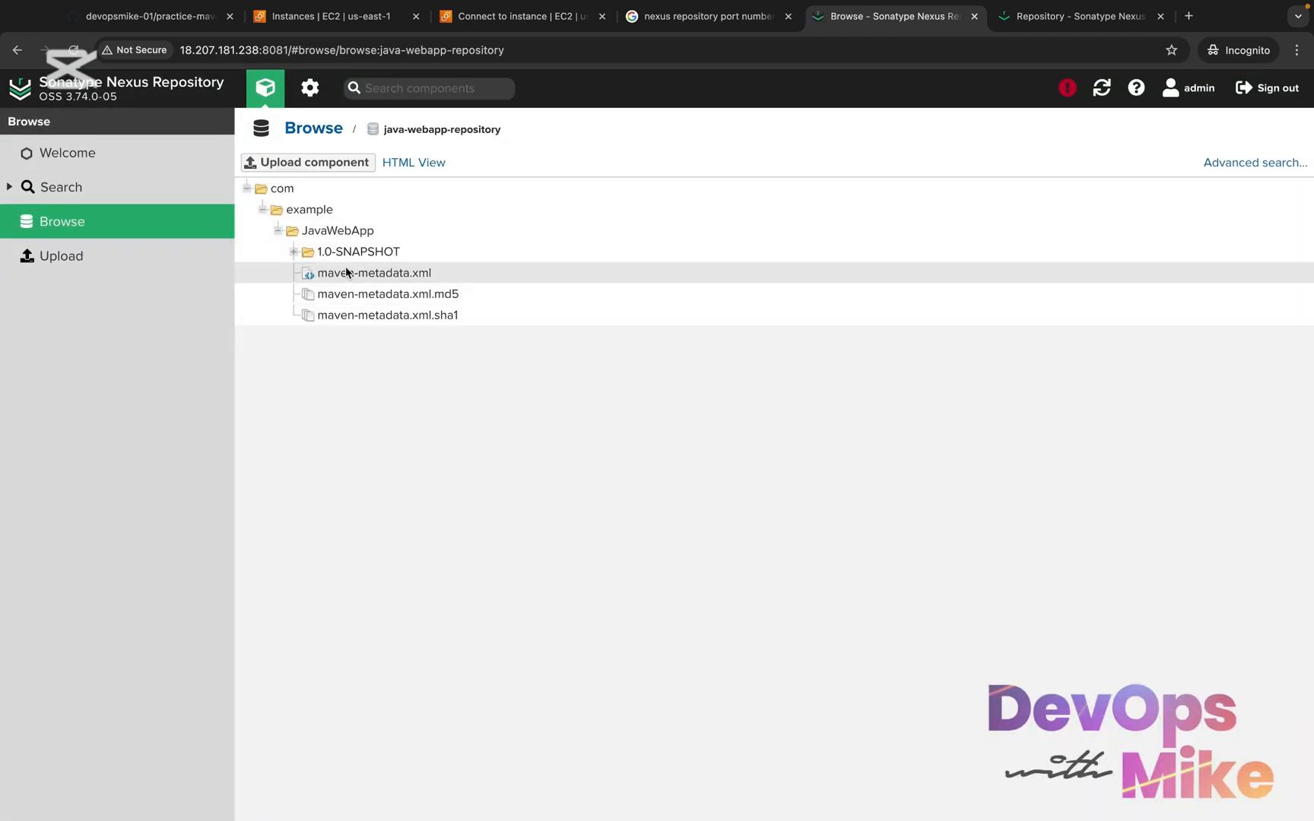
left_click(293, 252)
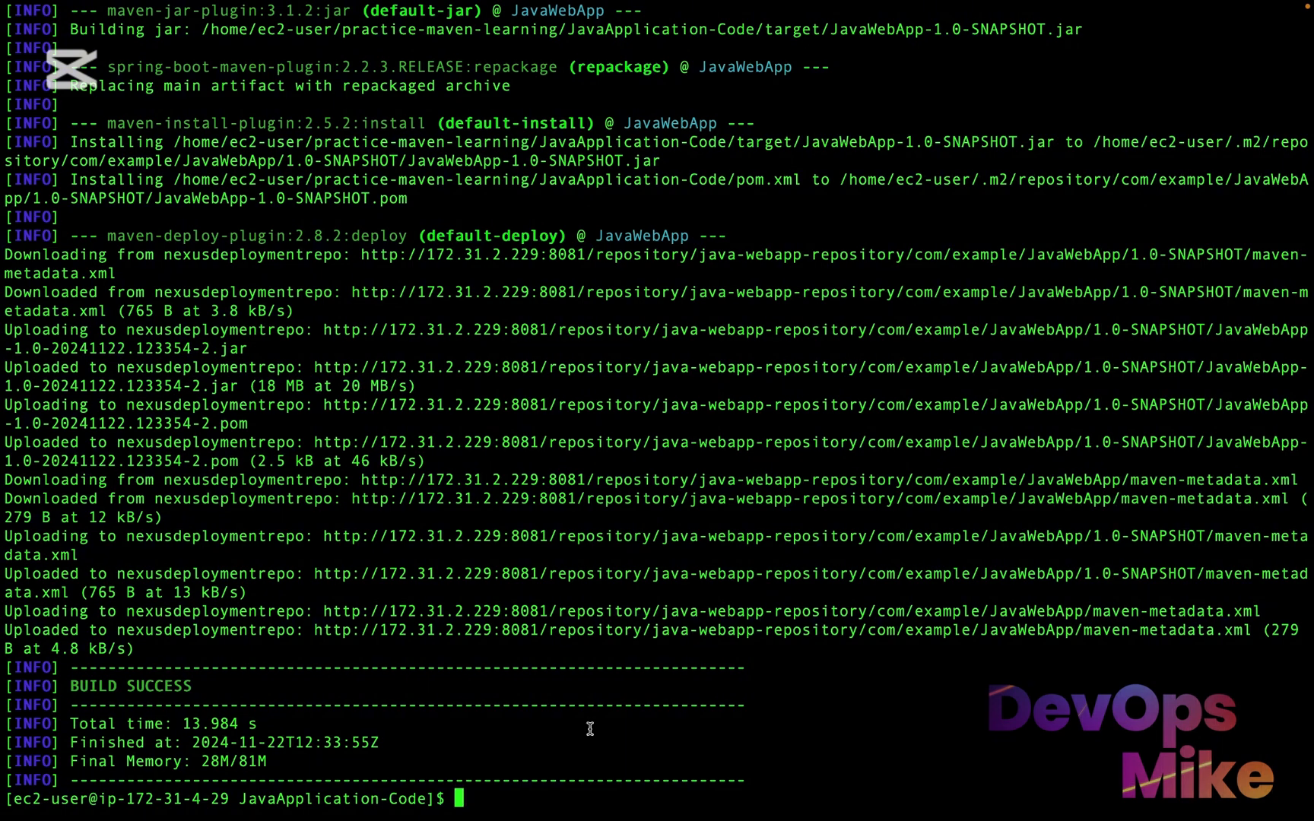
Switch to the terminal, run "tree" in JavaApplication-Code and examine the files under target
type("tree")
key("Return")
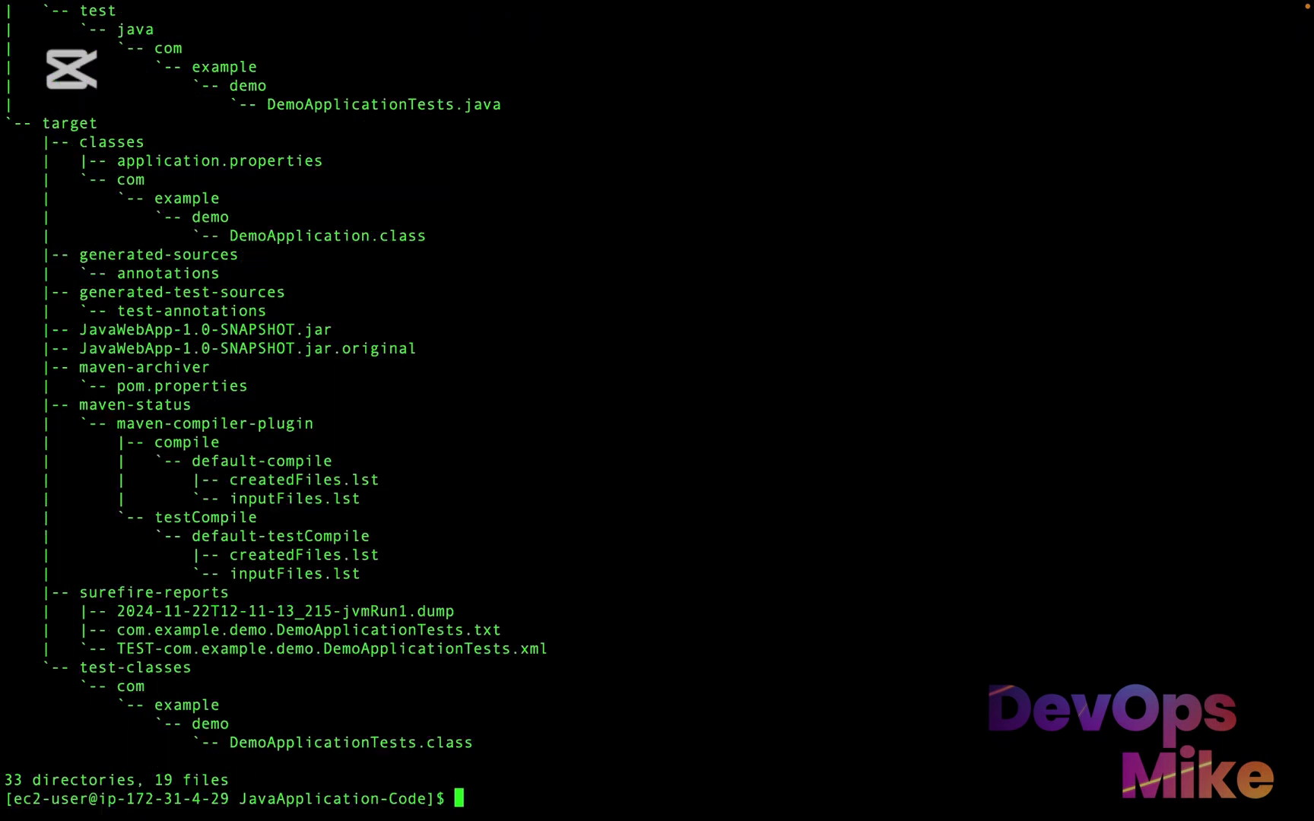
scroll(489, 616, "up", 1)
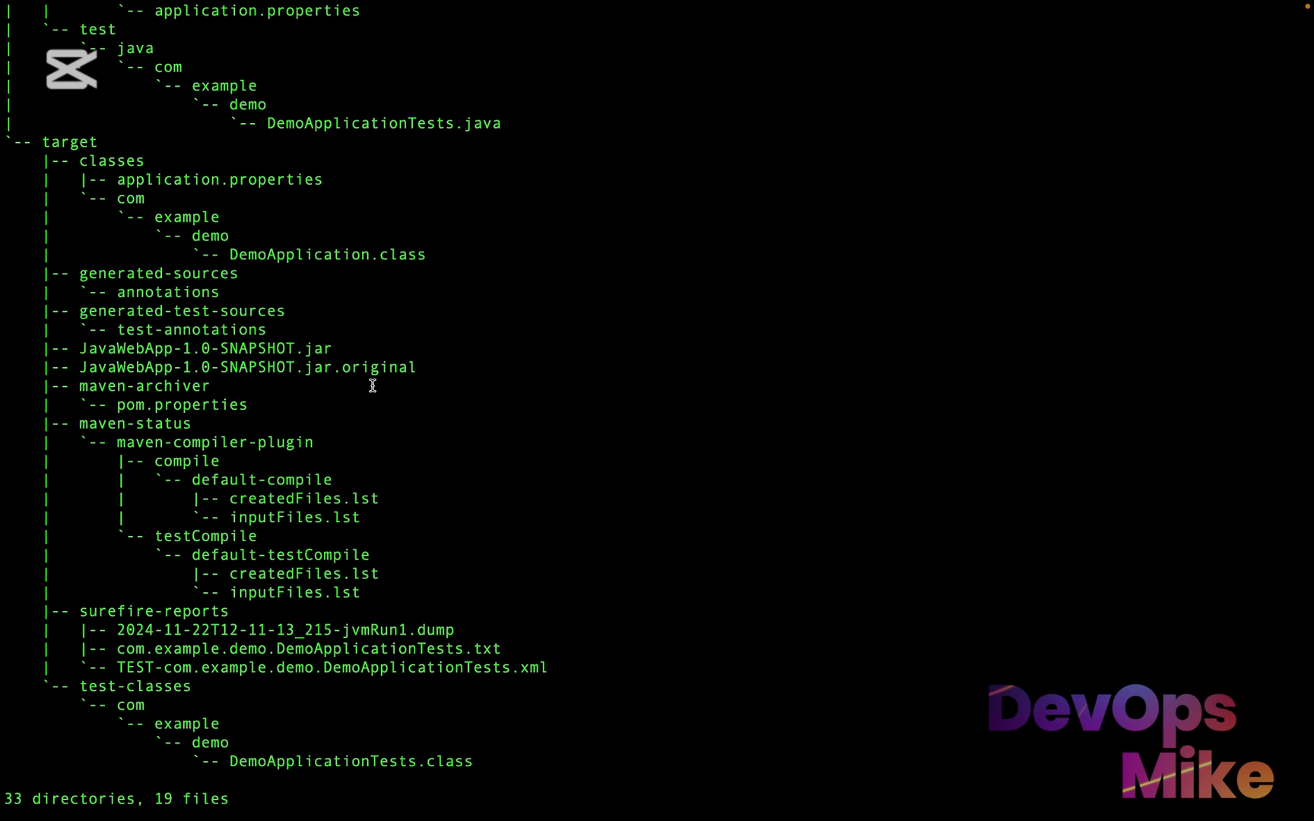
scroll(372, 385, "up", 1)
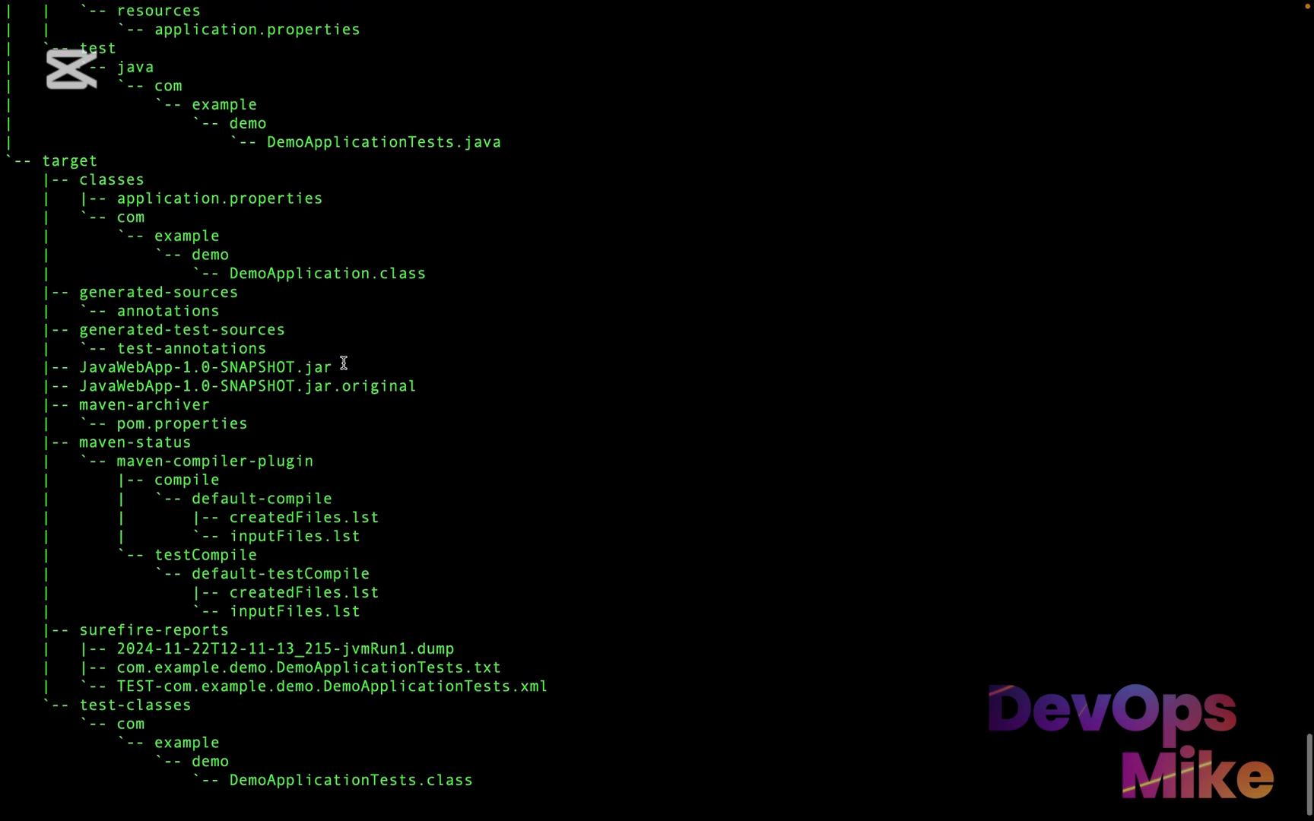
Highlight JavaWebApp-1.0-SNAPSHOT.jar and JavaWebApp-1.0-SNAPSHOT.jar.original under target in the tree output to examine the packaged artifacts
left_click_drag(340, 365, 82, 361)
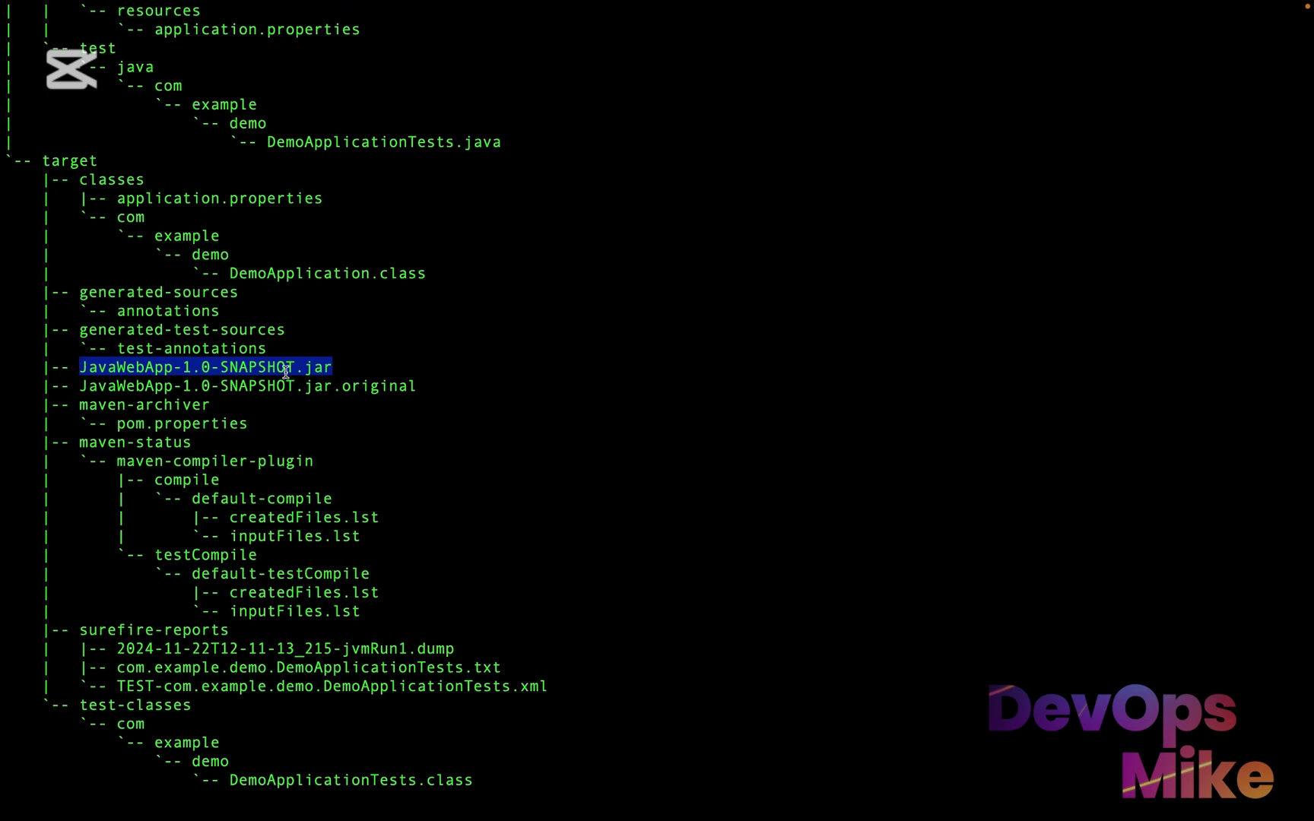
left_click_drag(422, 387, 72, 378)
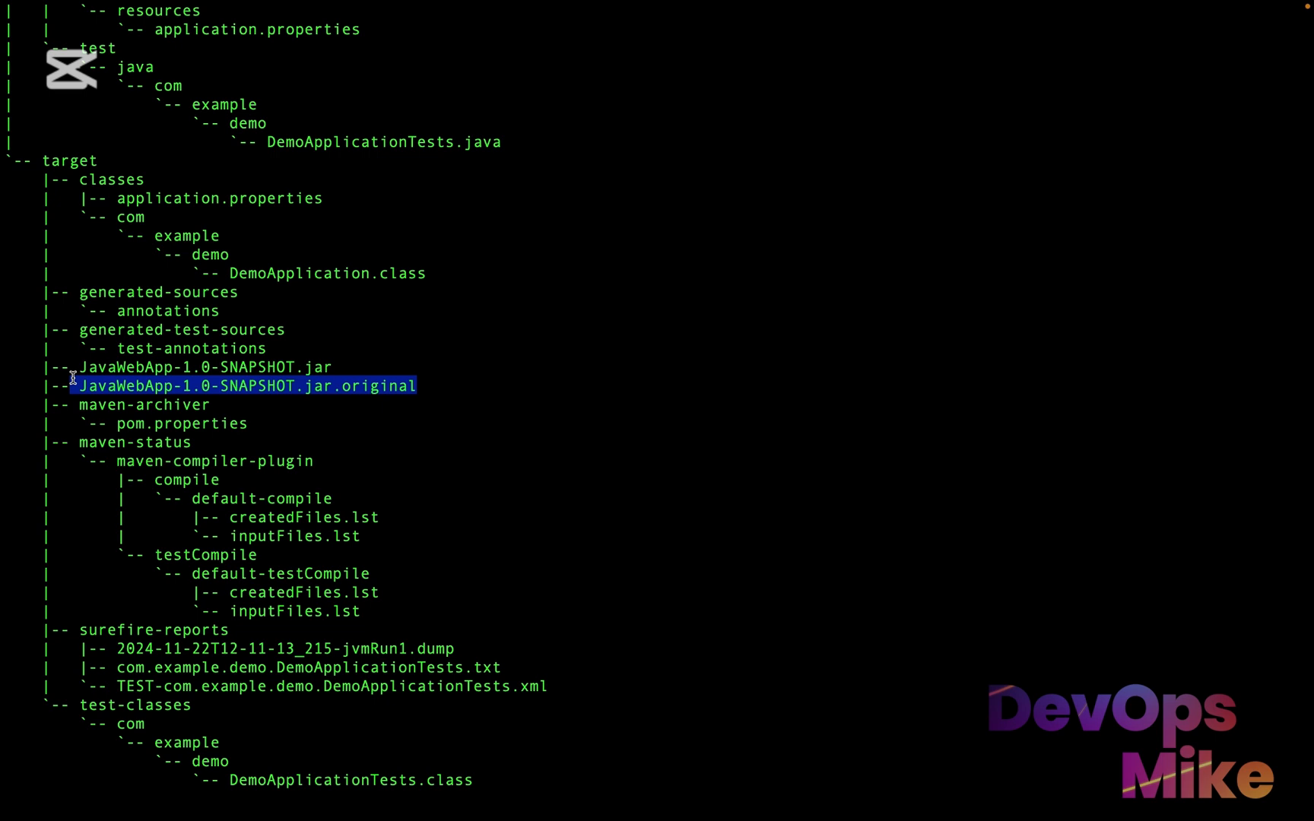
scroll(72, 378, "up", 1)
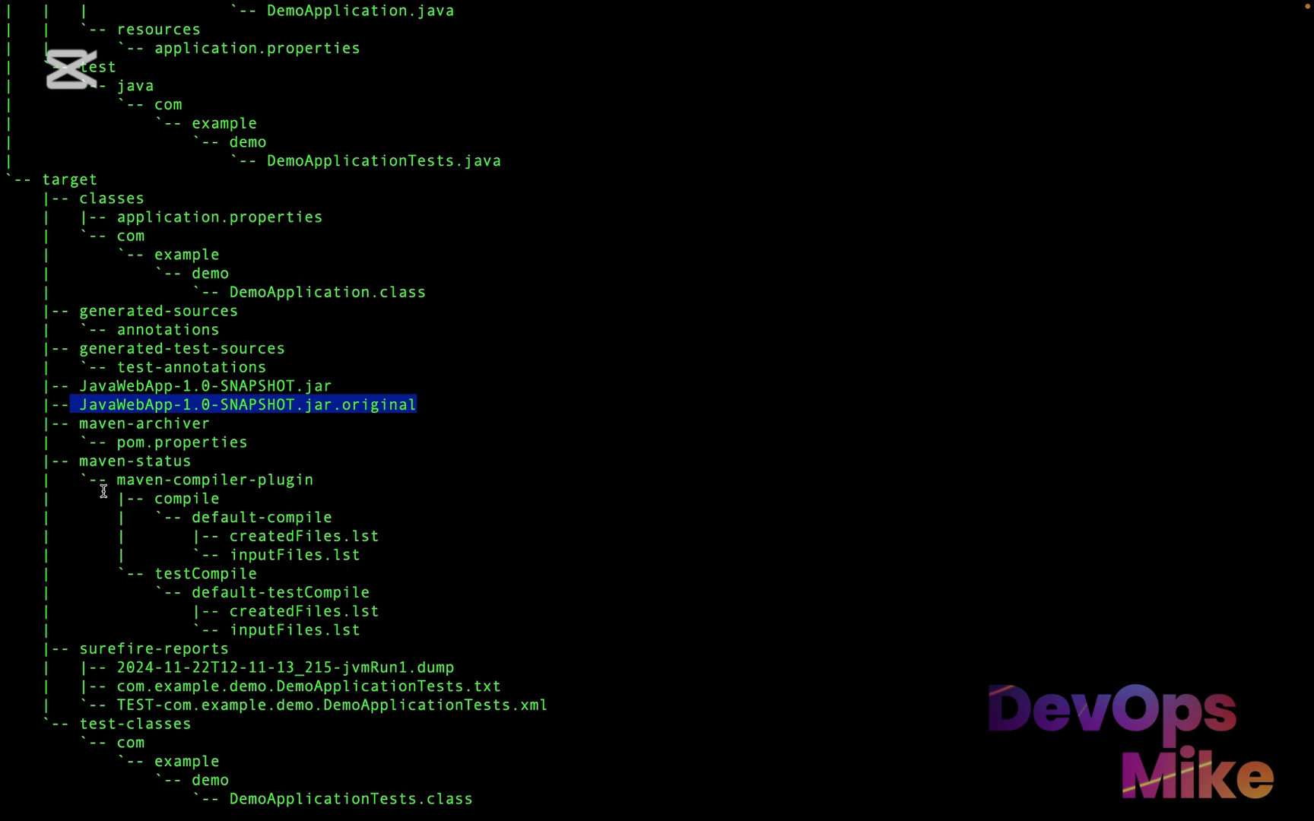
key("ctrl+Right")
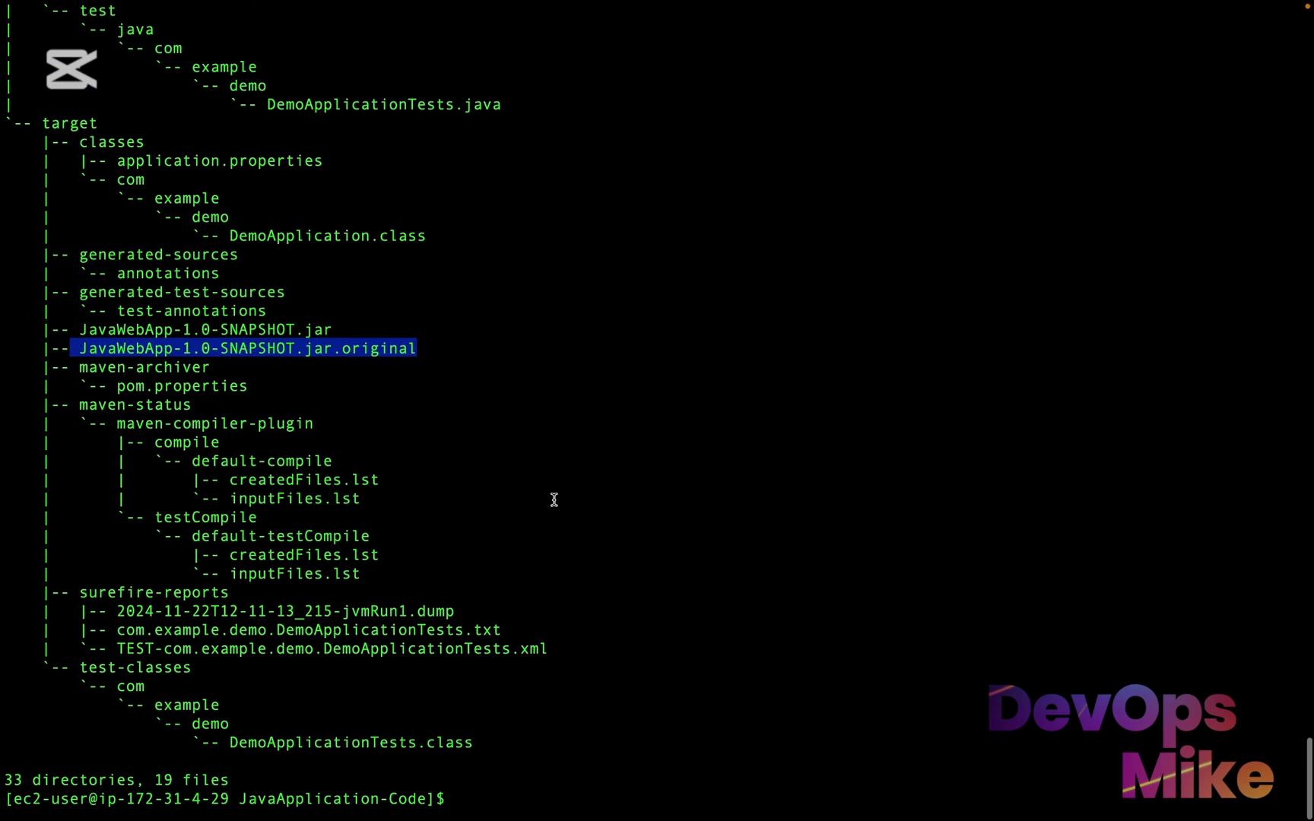
mouse_move(331, 329)
left_mouse_down()
mouse_move(227, 313)
mouse_move(202, 329)
left_mouse_up()
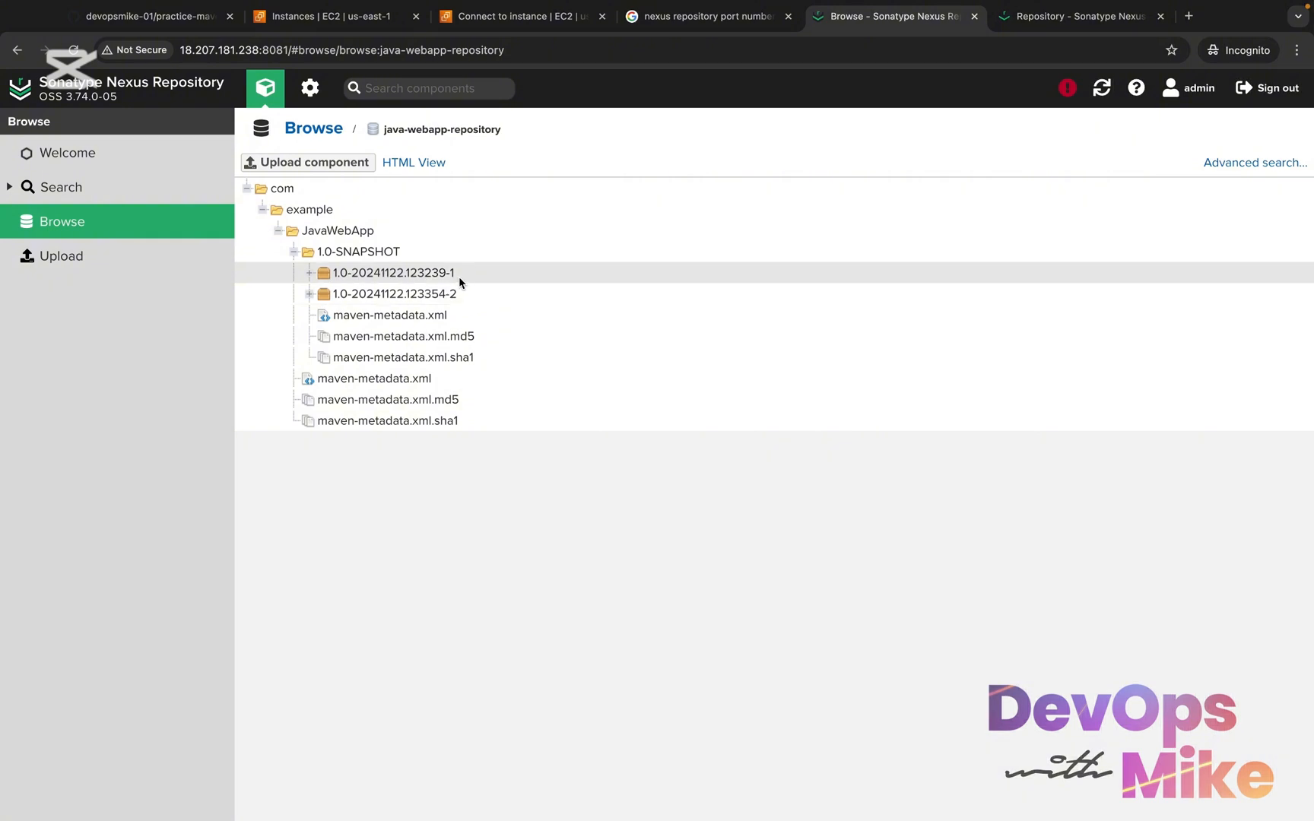
In Nexus, expand builds 1.0-20241122.123239-1 and 1.0-20241122.123354-2 under 1.0-SNAPSHOT to examine their uploaded files
left_click(308, 272)
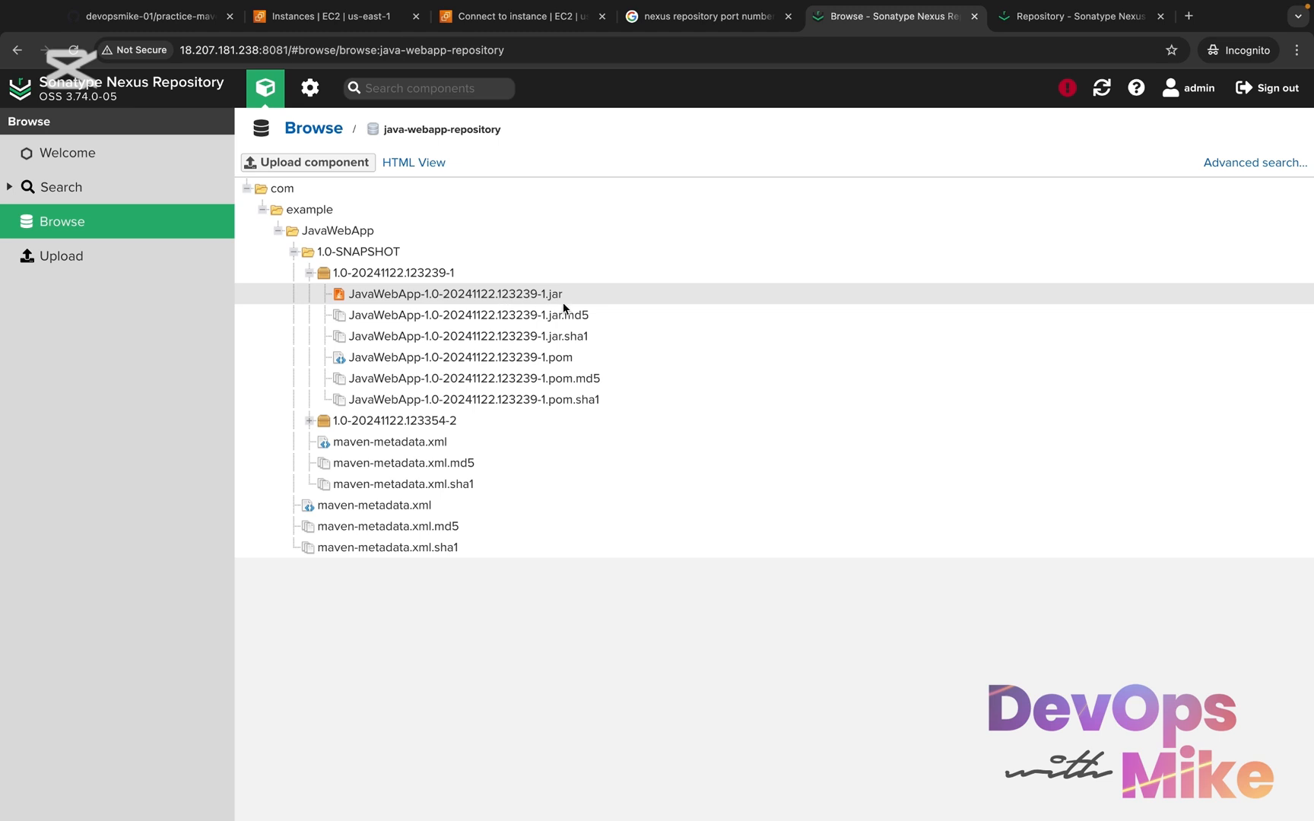
left_click(313, 424)
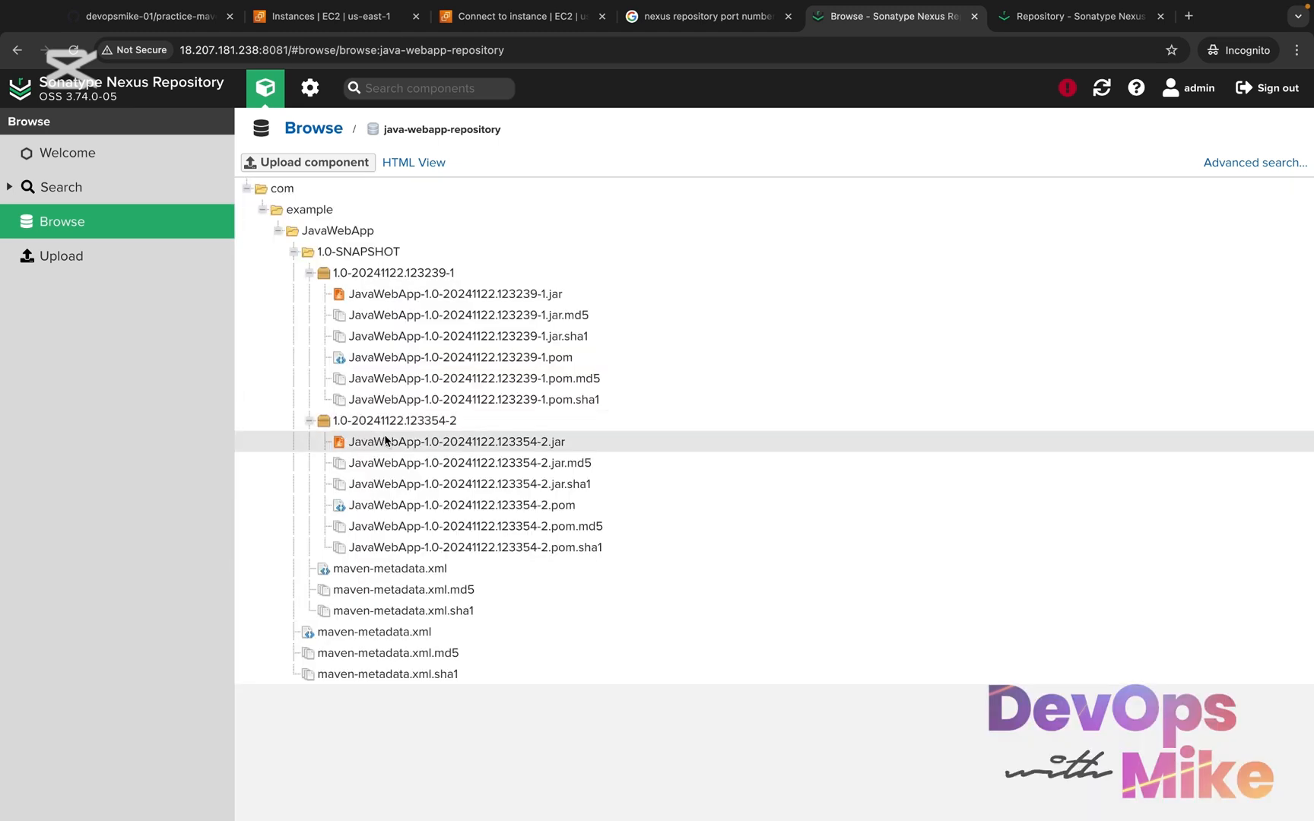